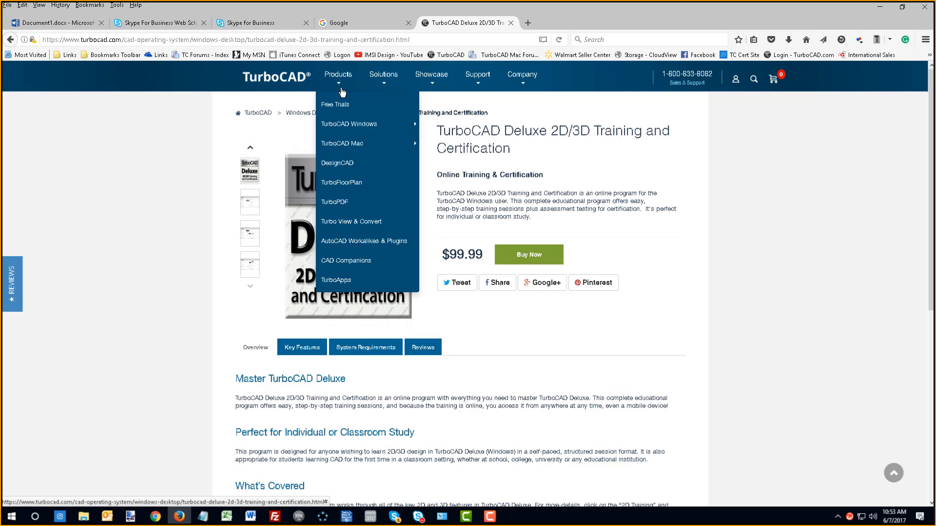
- Browse the TurboCAD Windows training products, including the page for the 2D Training Guide for TurboCAD Pro Platinum 2017
mouse_move(355, 124)
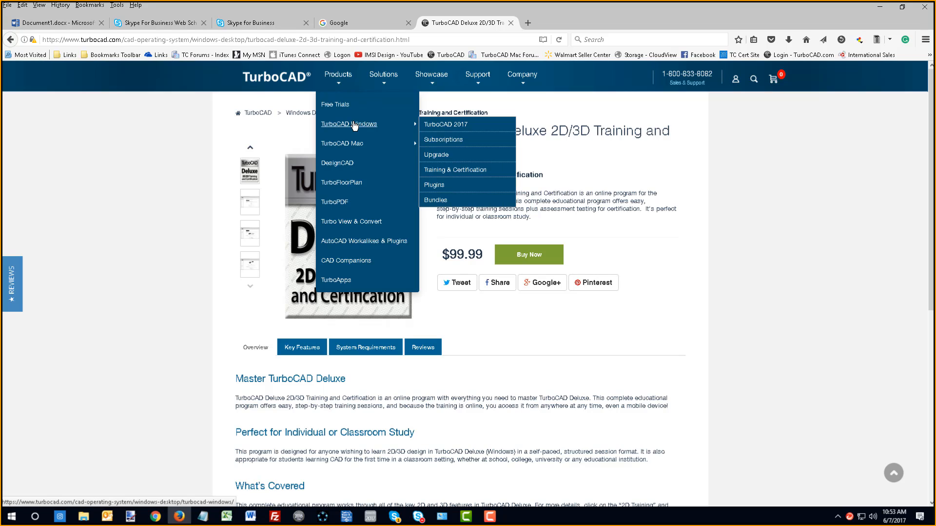
click(467, 172)
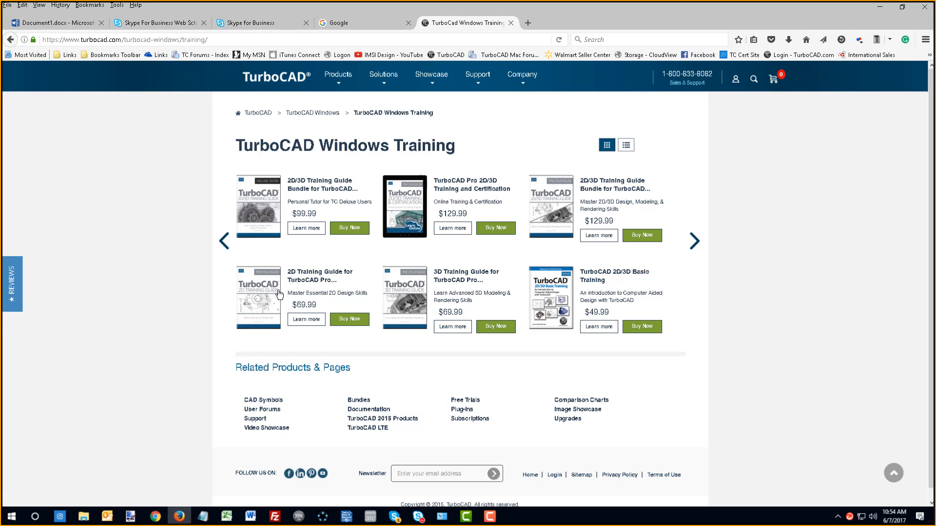
click(317, 282)
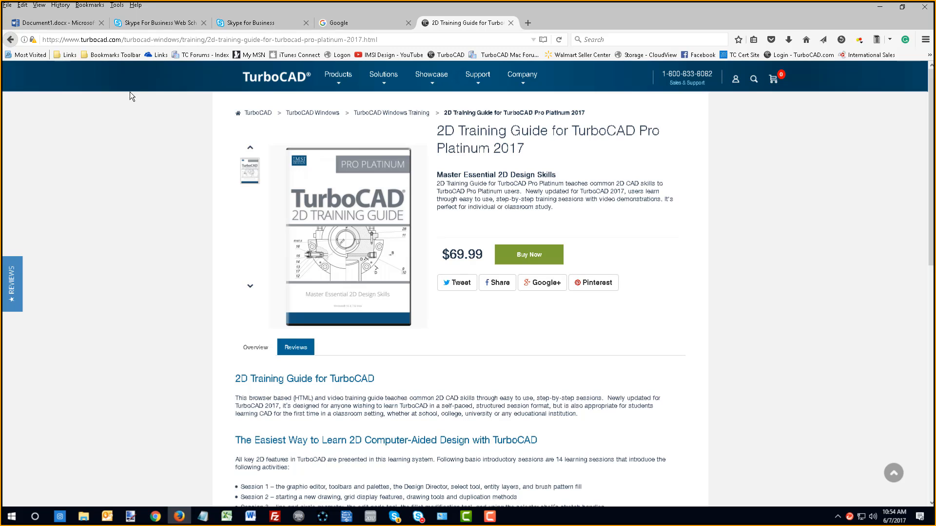
click(10, 40)
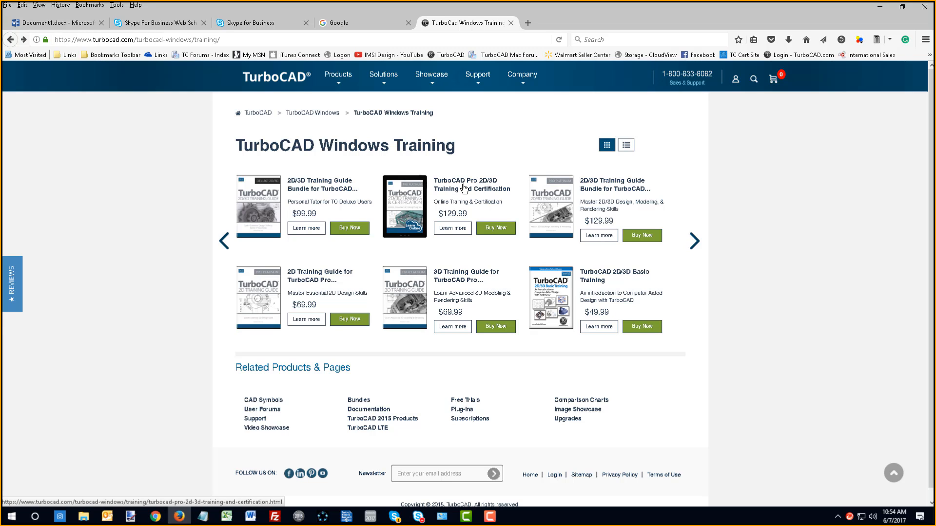
click(694, 241)
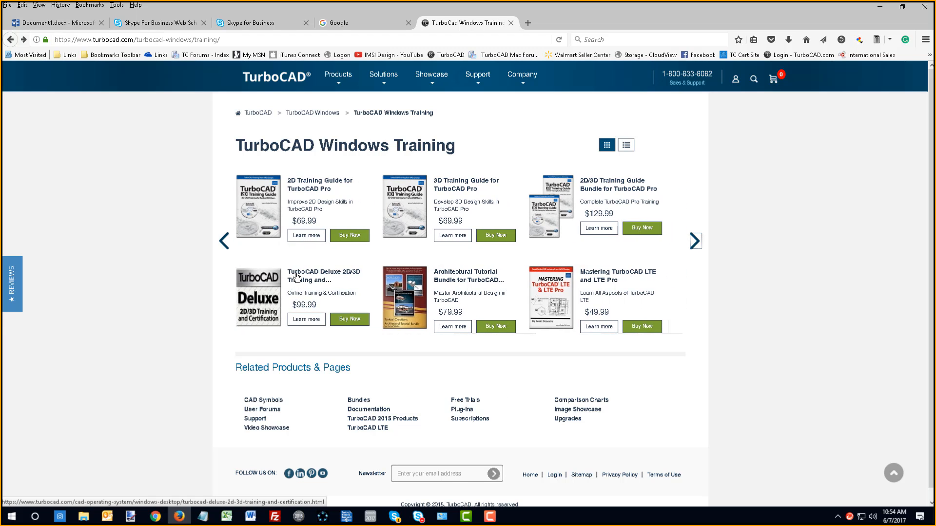
click(222, 243)
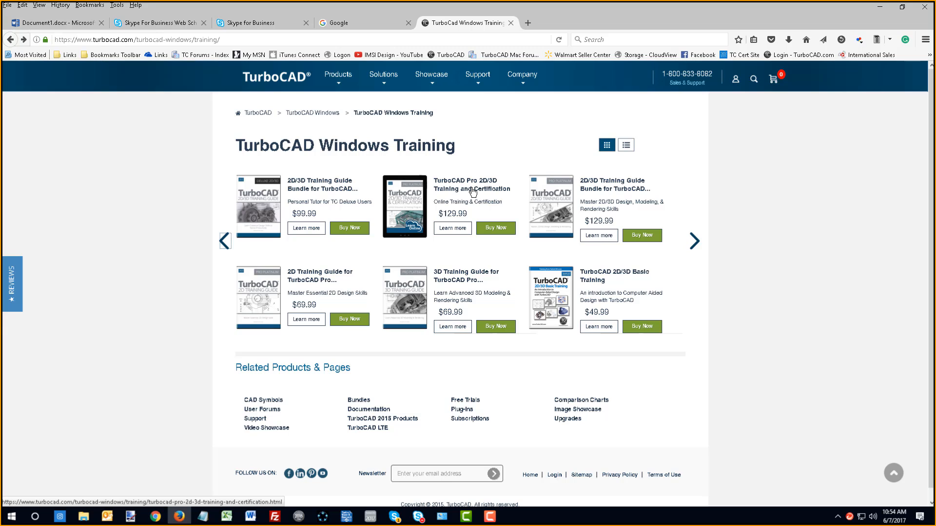
- Open the bookmarked TC Cert Site, sign in and view the list of courses
click(730, 55)
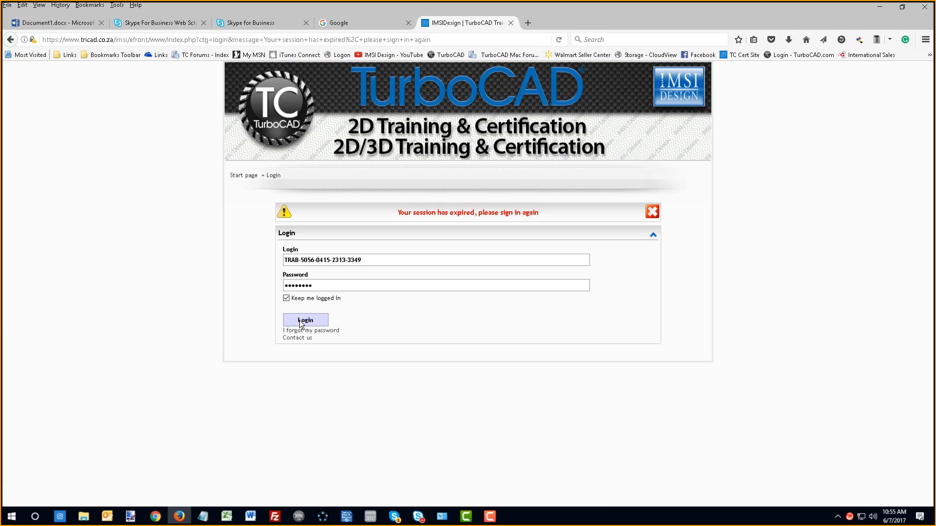
click(300, 321)
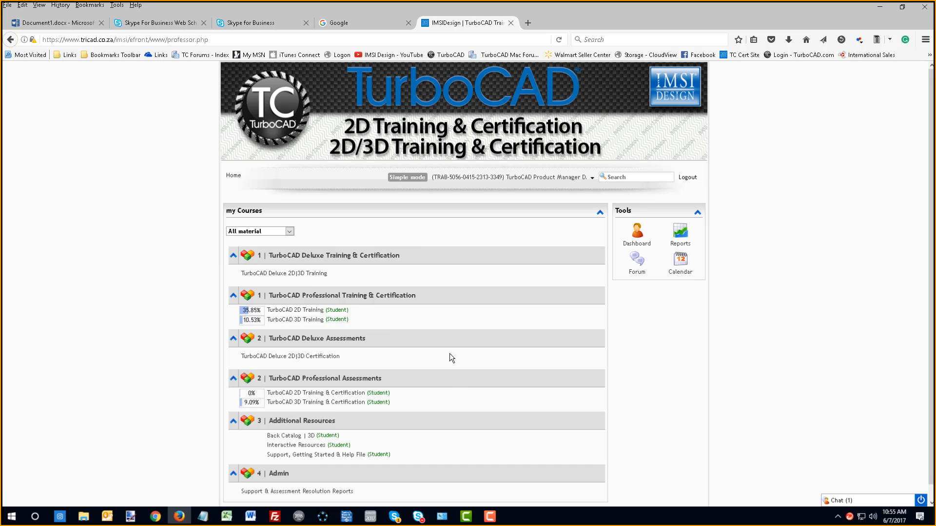
scroll(468, 370, down, 1)
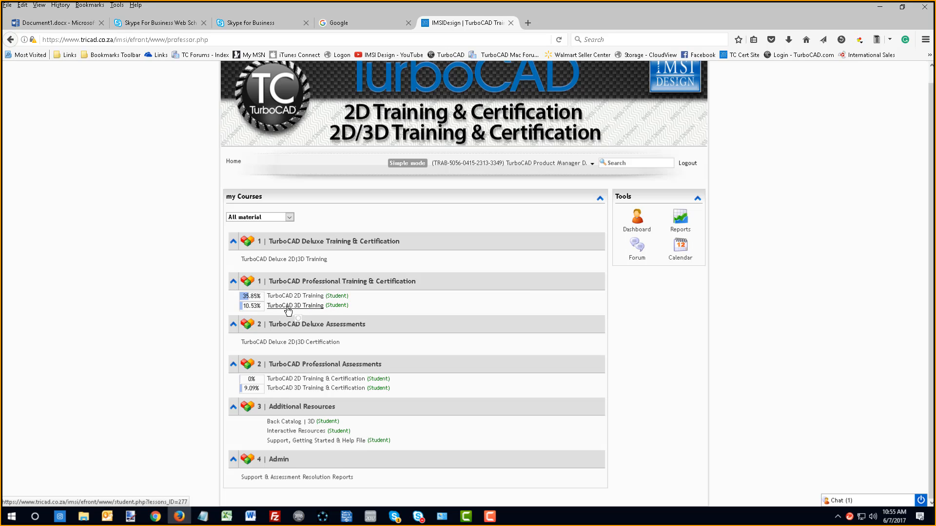
- Open Tutorial Session 2 of the TurboCAD 3D Training course and review its Task Activity & Worksheet
click(289, 307)
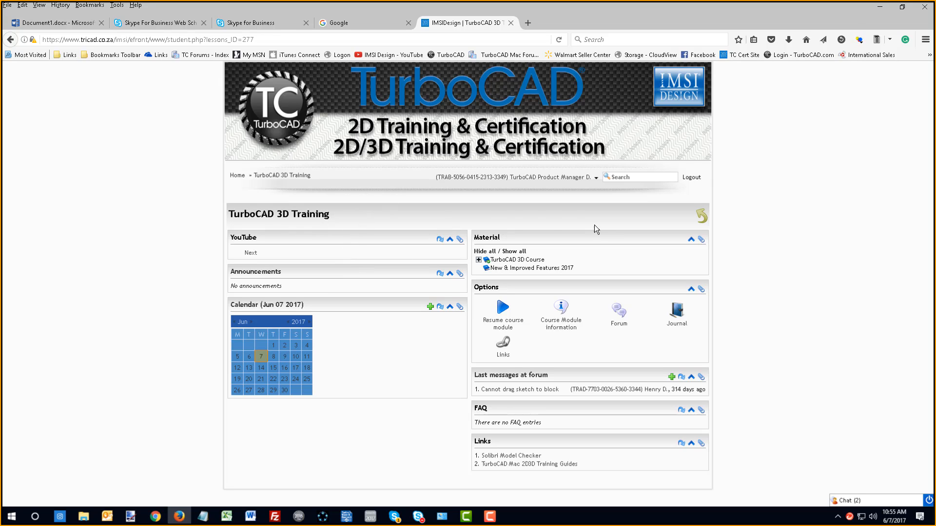
click(478, 261)
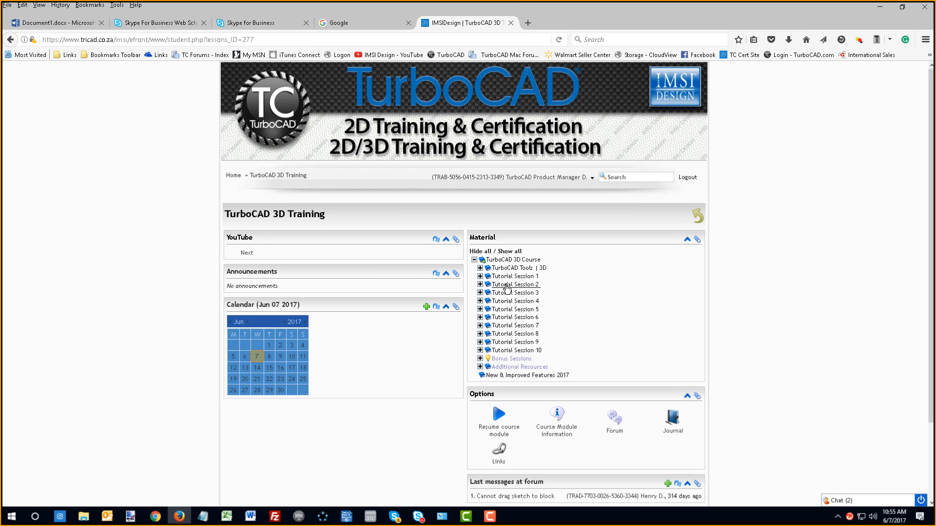
click(487, 284)
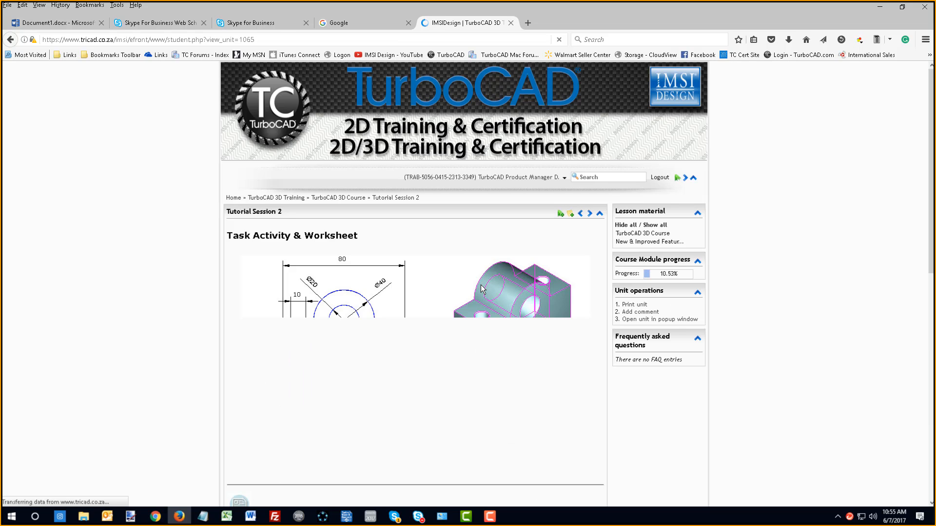
scroll(398, 355, down, 3)
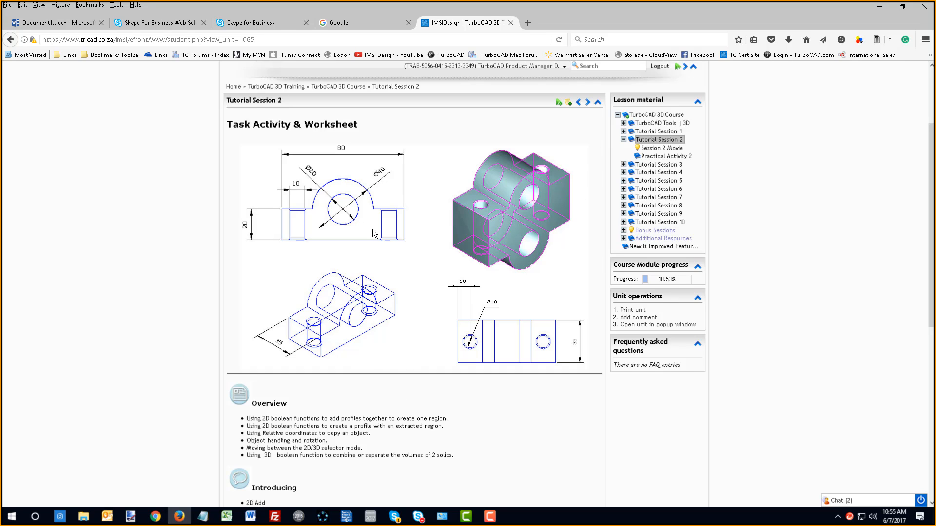
click(843, 501)
scroll(604, 317, up, 3)
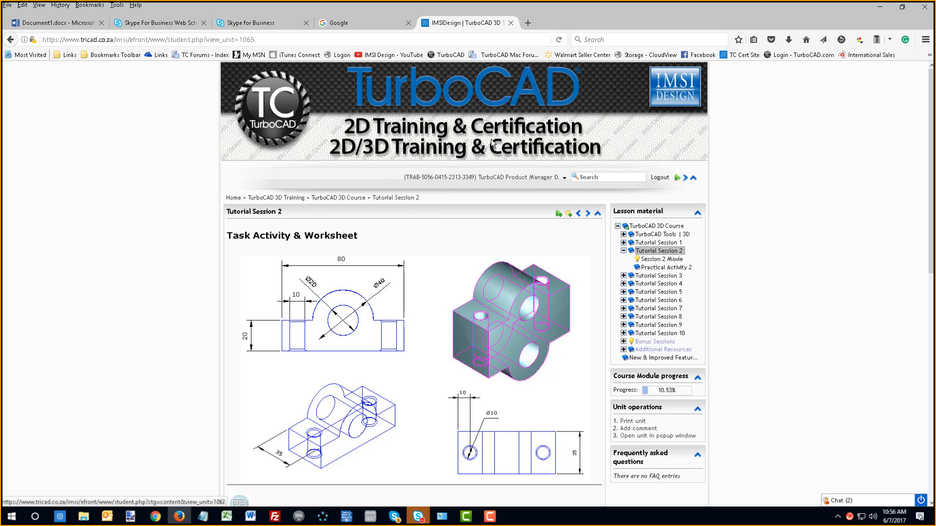
- Return to the course list and open the Session 1 Assessment under the professional TurboCAD 3D Training & Certification
click(234, 199)
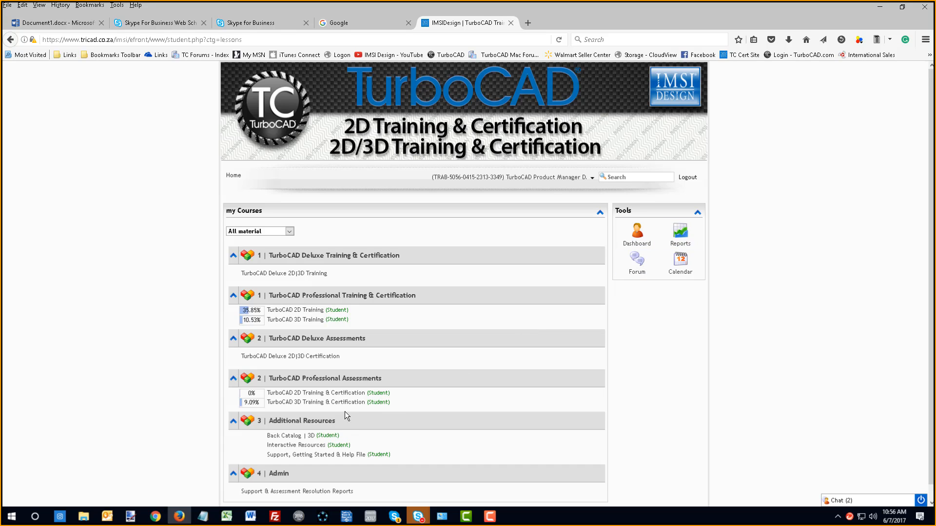
scroll(421, 382, down, 1)
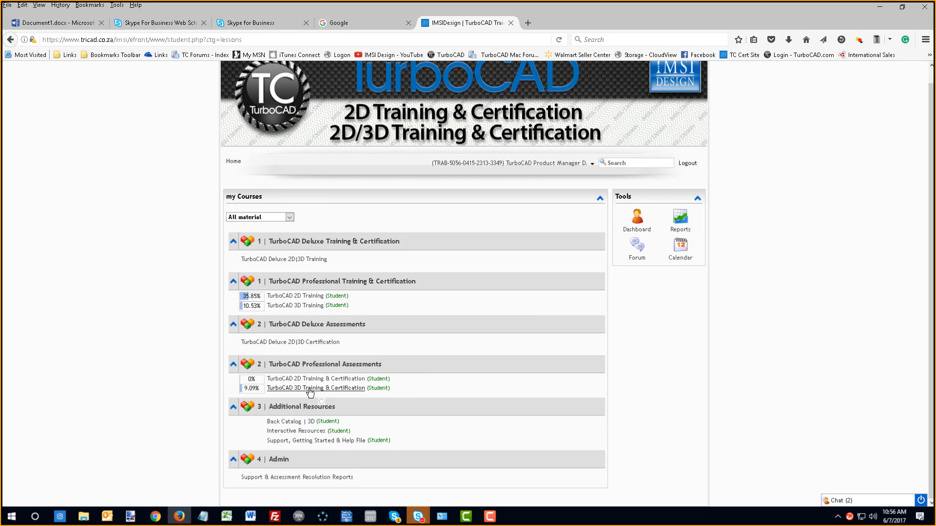
mouse_move(338, 381)
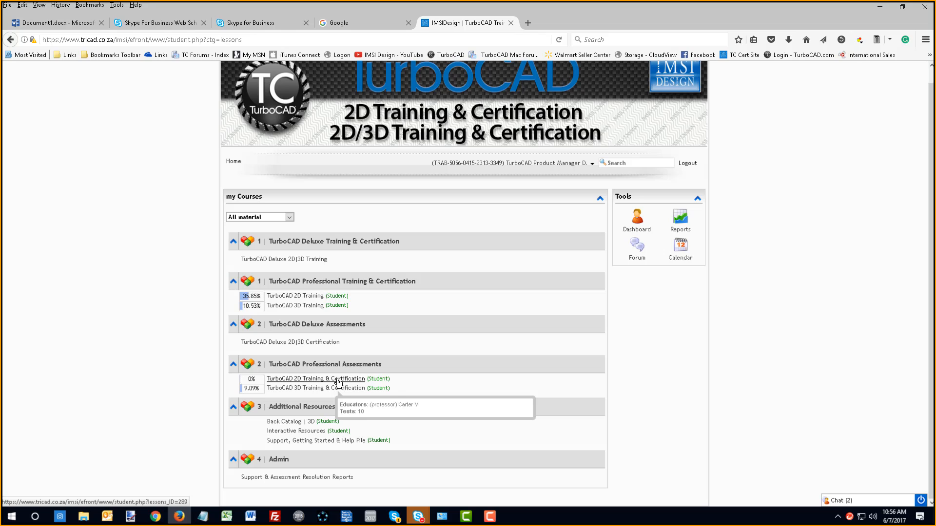
click(312, 388)
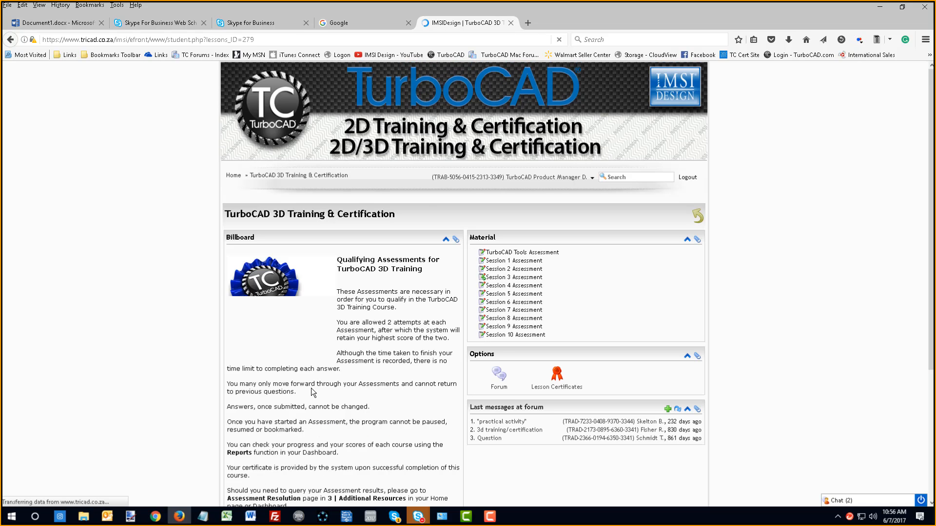
click(537, 264)
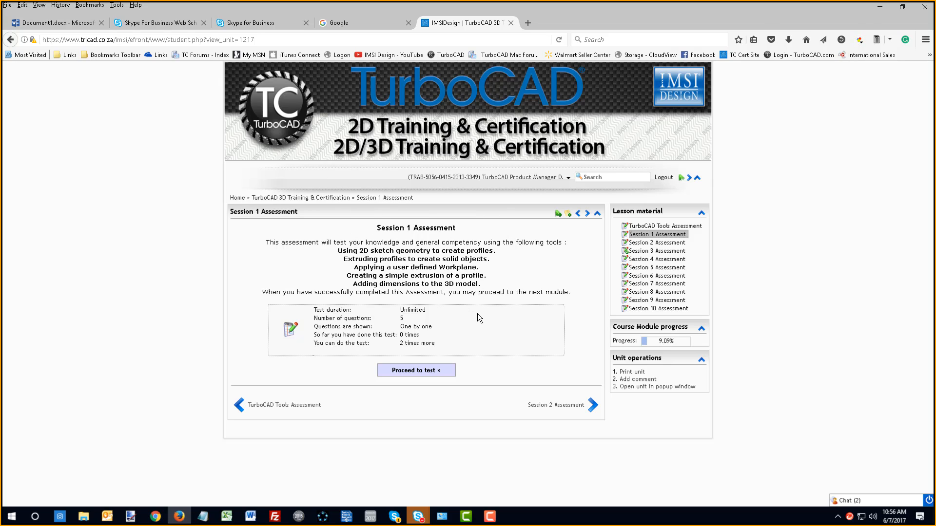
- Switch to the mechanical part drawing in TurboCAD Pro Platinum and close the floating Dimension toolbar
mouse_move(426, 522)
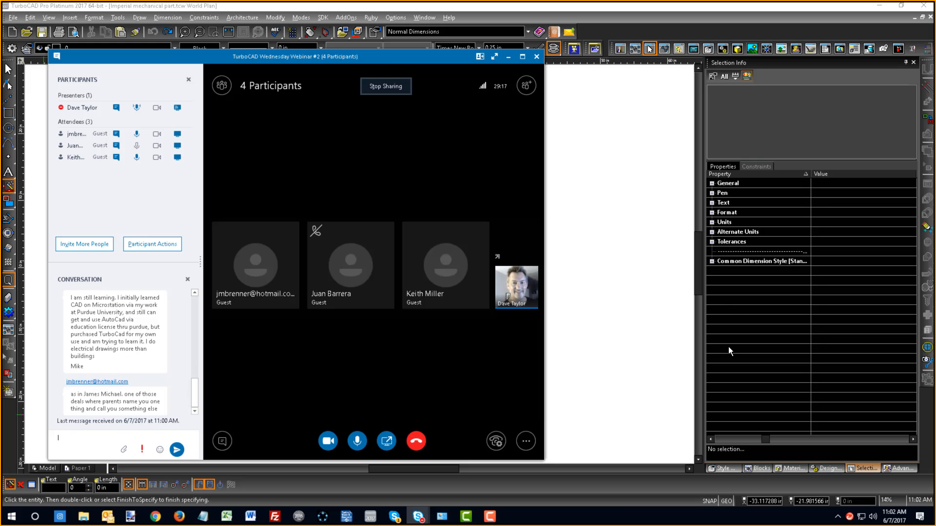
click(644, 284)
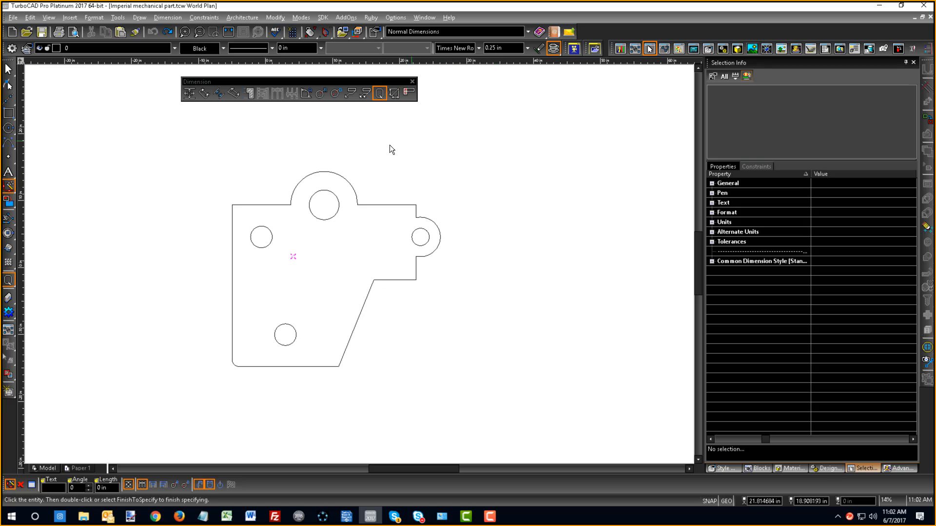
click(380, 90)
drag(367, 78, 445, 78)
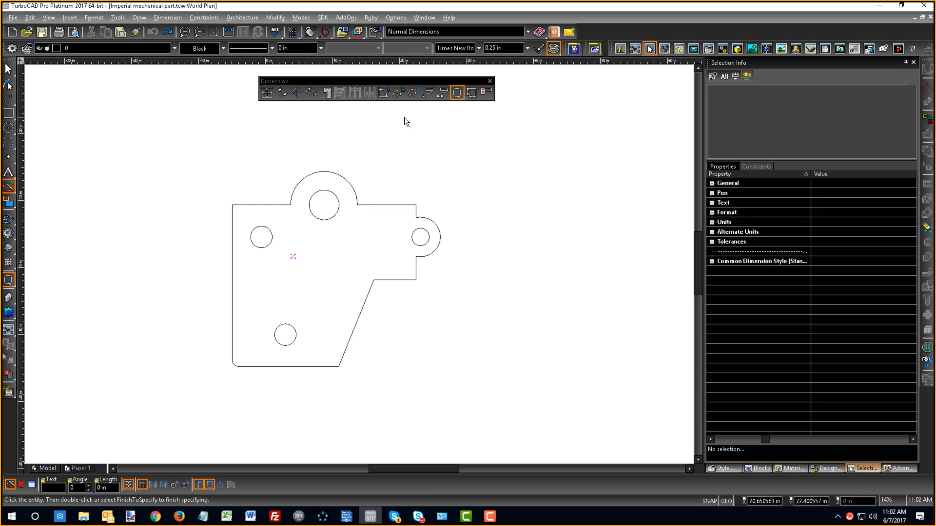
click(489, 81)
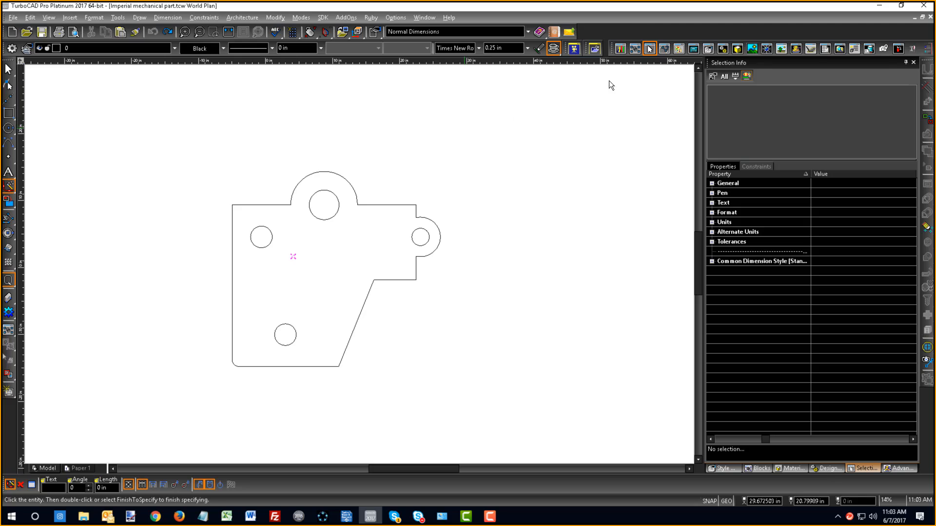
- Enable the Dimension toolbar in the Customize settings and close the dialog
double_click(594, 28)
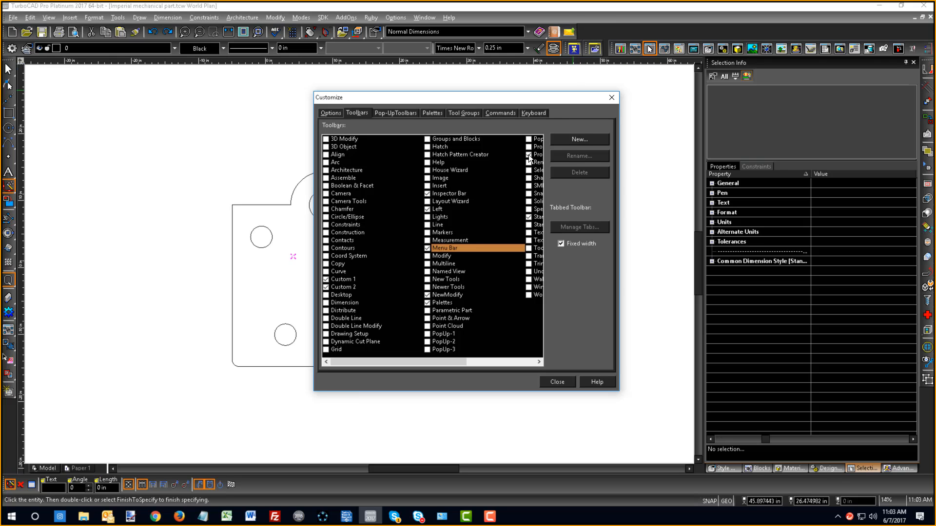
click(326, 303)
click(557, 382)
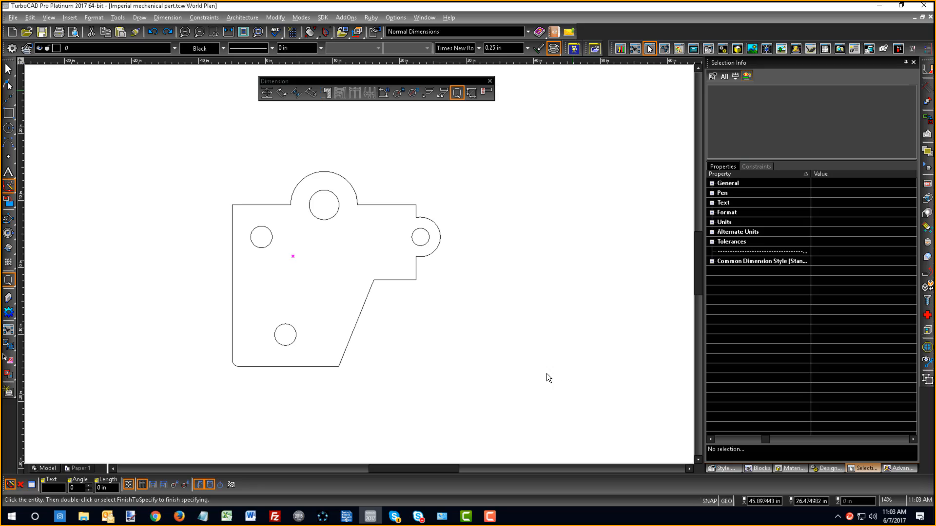
- Dimension the part's overall width with an Orthogonal dimension in Entity Dimensioning mode, placing it below the part
click(266, 93)
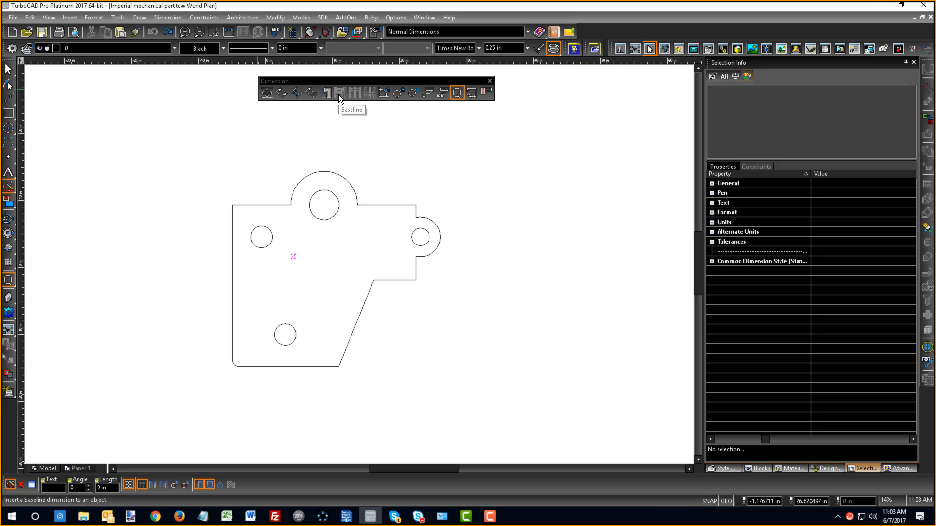
click(266, 93)
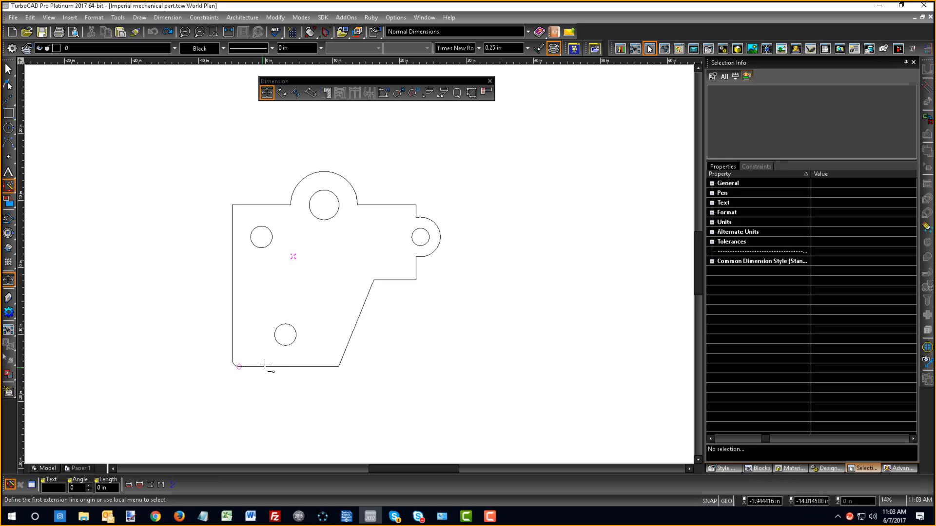
right_click(399, 287)
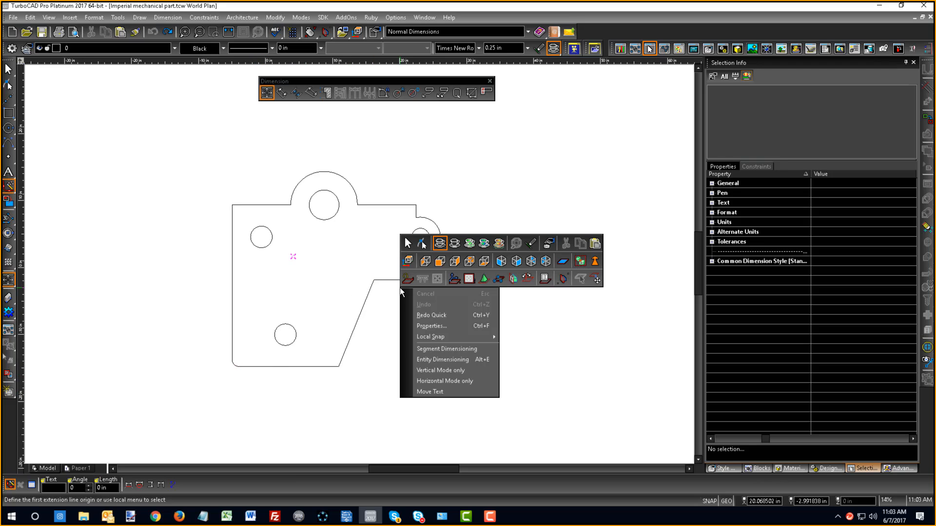
click(438, 359)
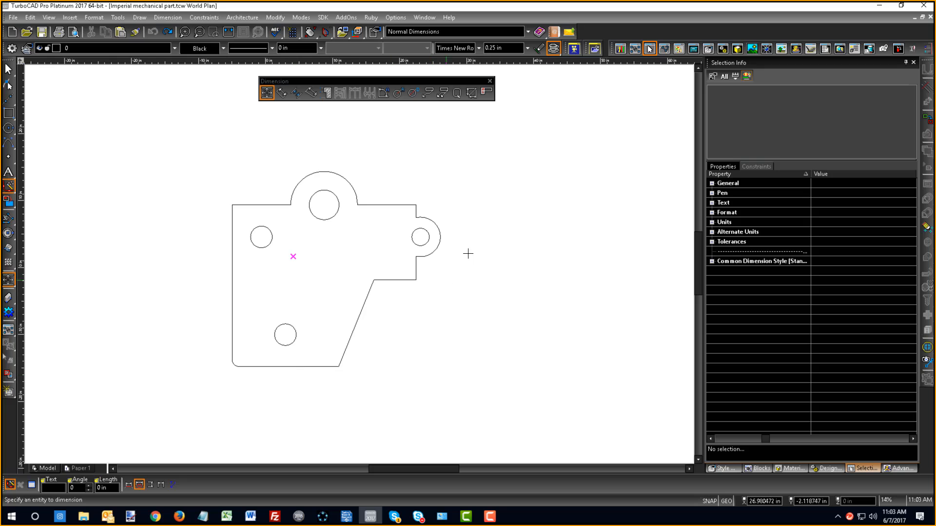
click(282, 373)
click(322, 398)
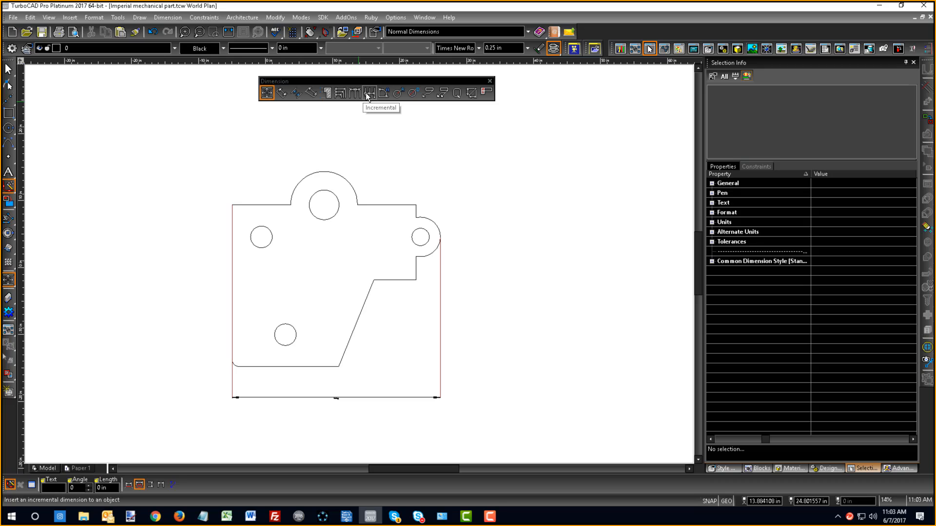
- Add baseline dimensions from the overall width dimension to the centres of the upper-left, lower and top holes
click(340, 93)
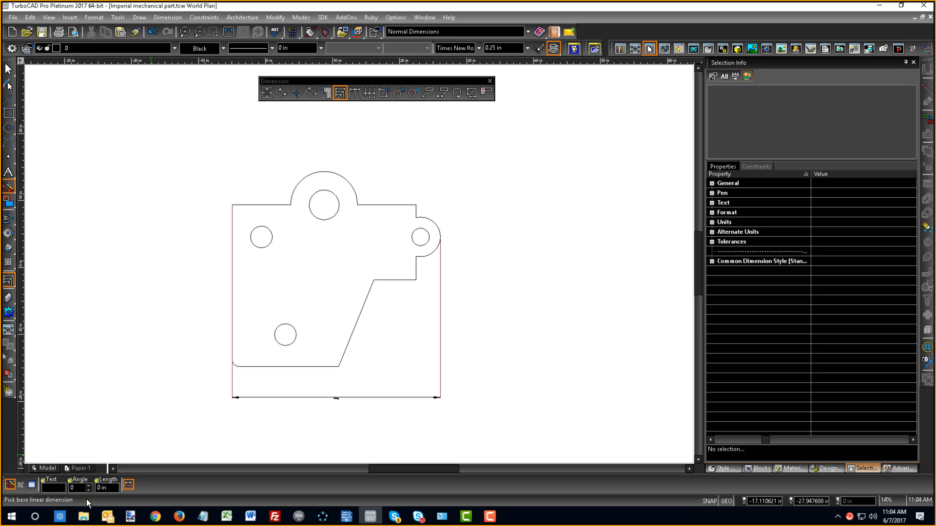
click(312, 397)
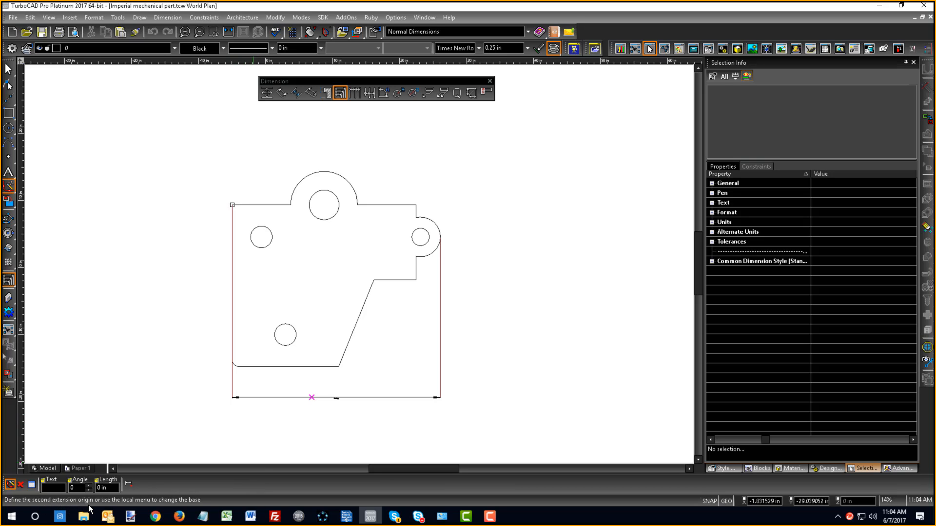
click(265, 246)
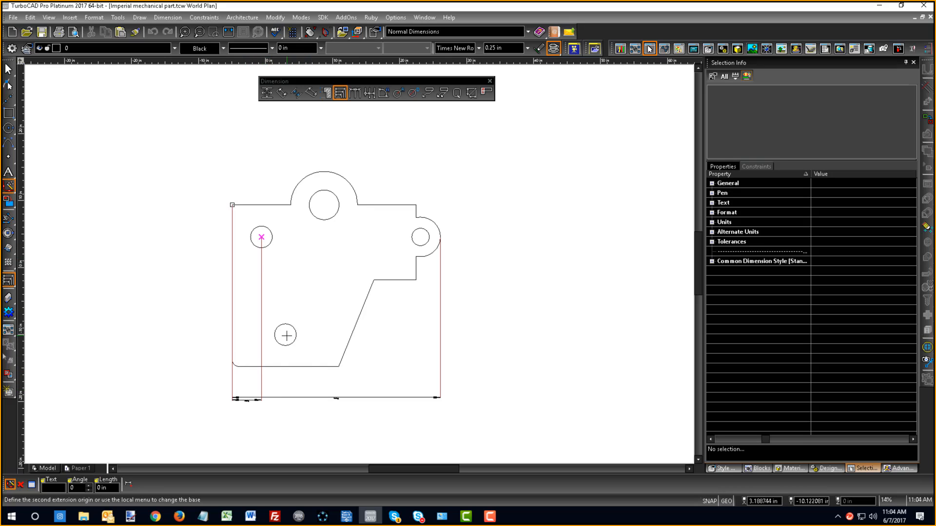
click(295, 340)
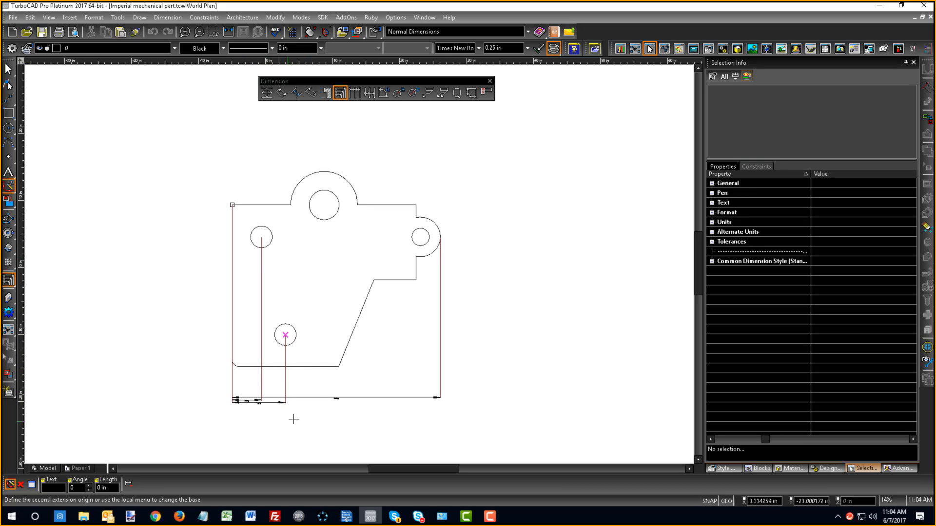
click(335, 215)
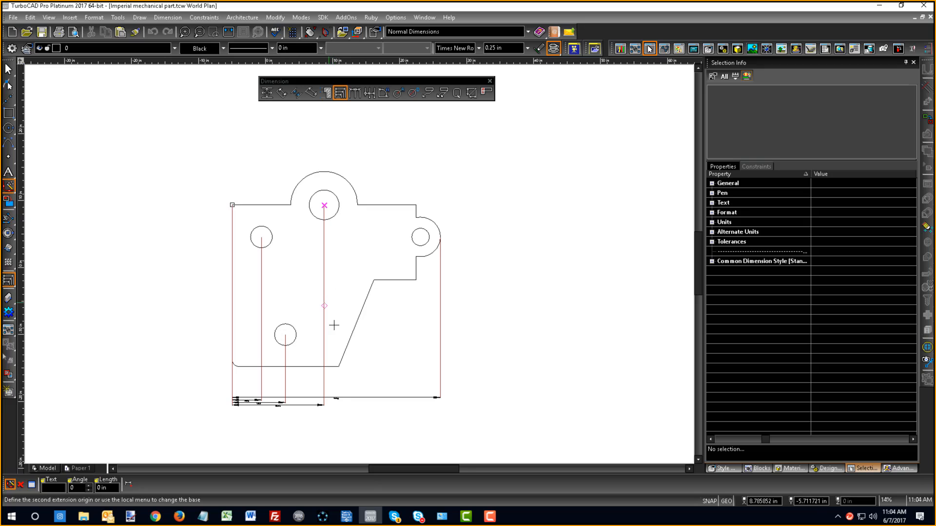
- Add baseline dimensions to the right hole's outer edge, both ends of the slanted edge and the lower corner of the right-hand step
click(428, 235)
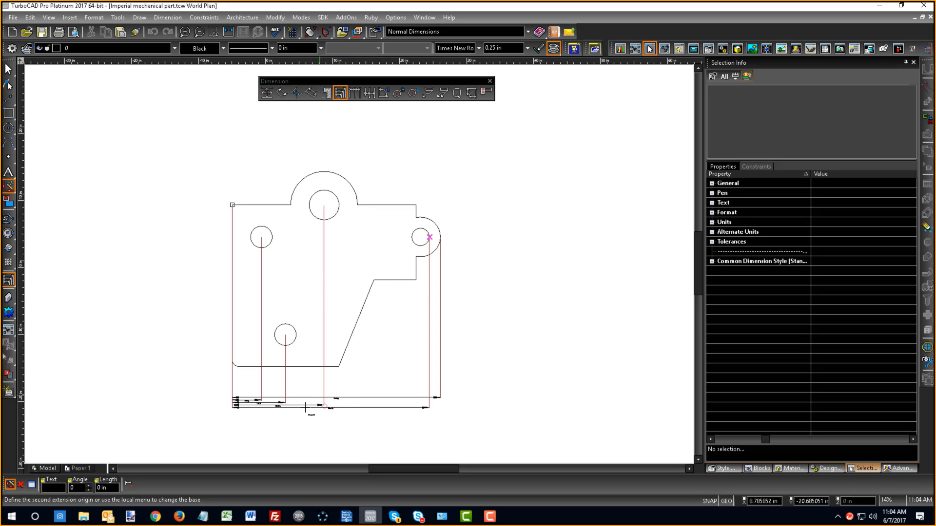
click(340, 369)
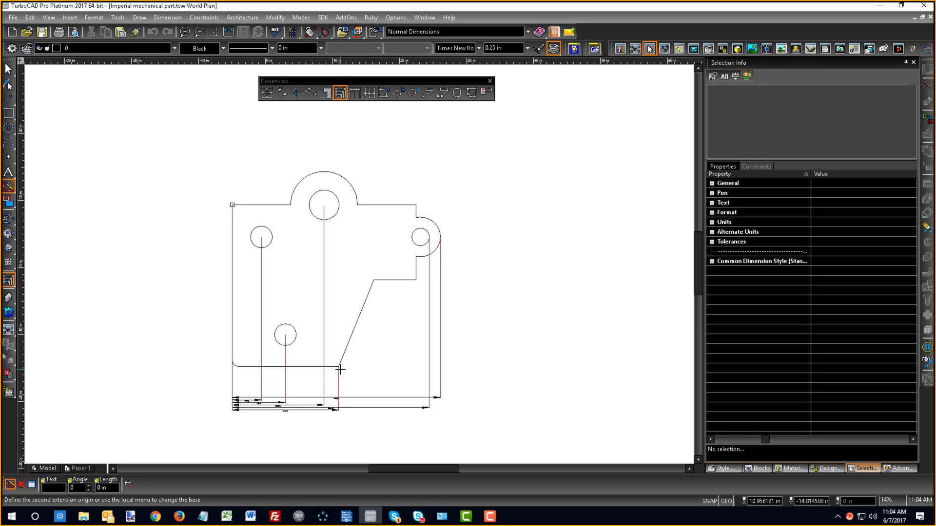
click(374, 281)
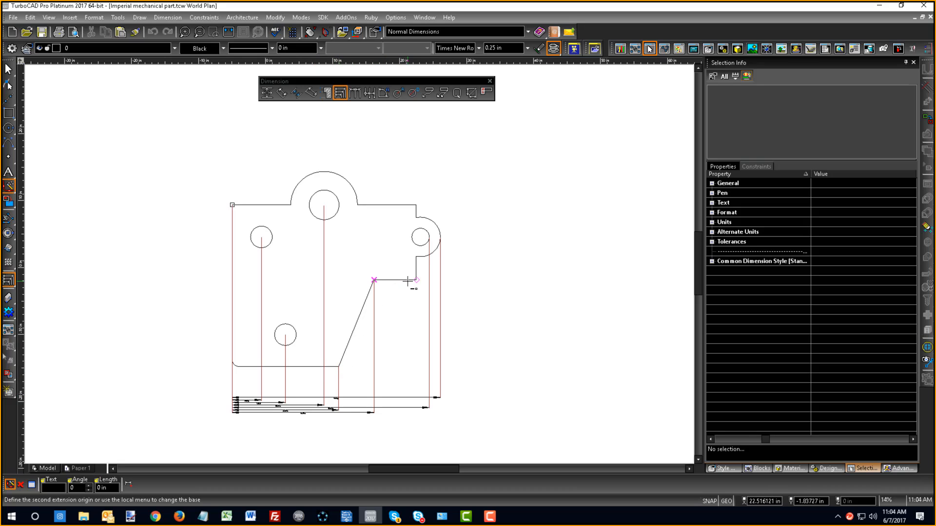
click(413, 281)
- Examine the text and spacing of the stacked baseline dimensions below the part
scroll(336, 253, up, 4)
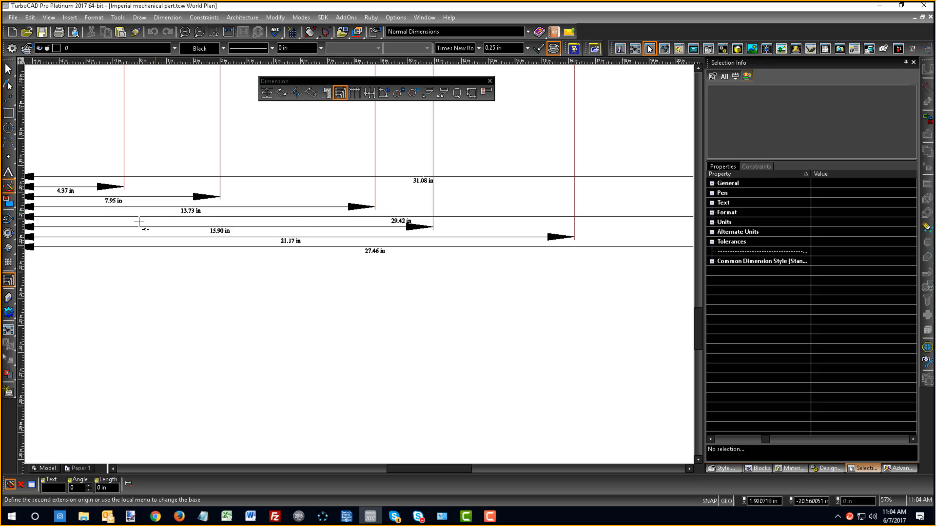
scroll(495, 289, down, 2)
scroll(341, 258, up, 2)
scroll(321, 233, down, 2)
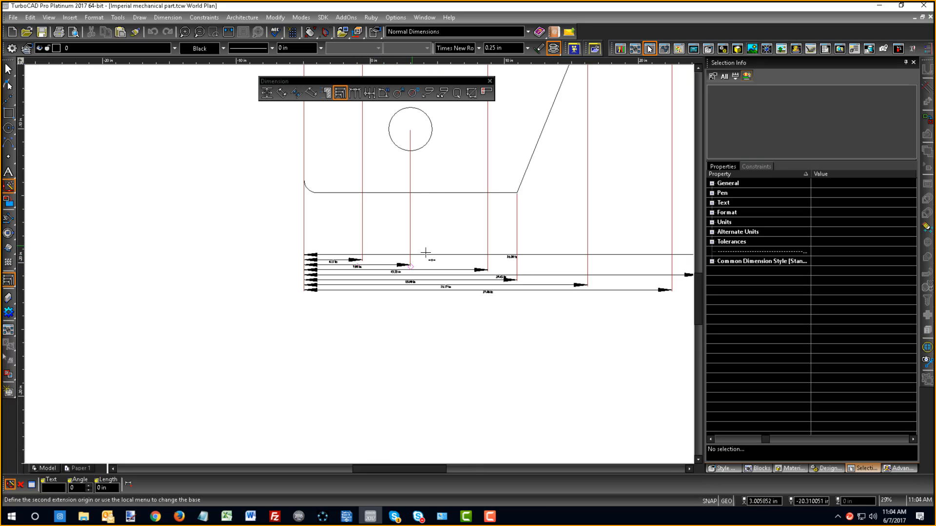
scroll(666, 304, up, 2)
scroll(339, 282, down, 2)
scroll(339, 282, up, 4)
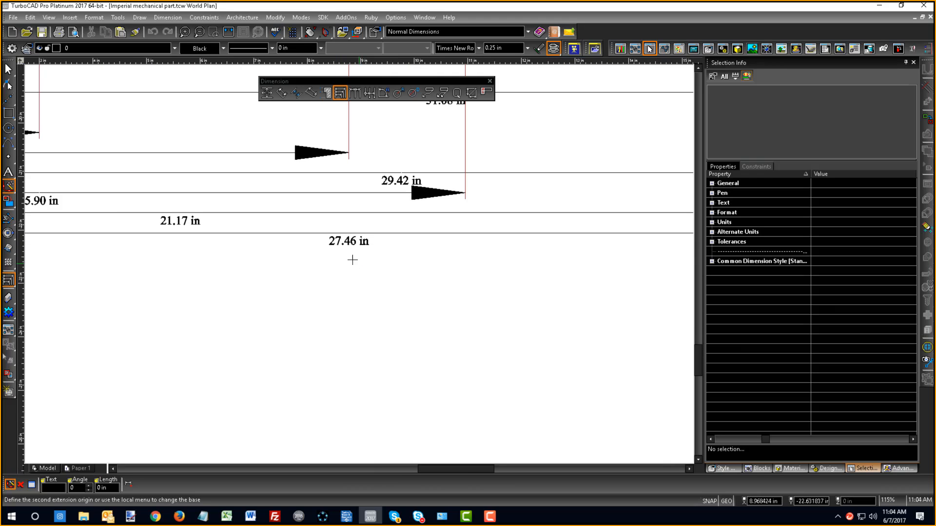
scroll(332, 241, down, 2)
scroll(405, 263, down, 2)
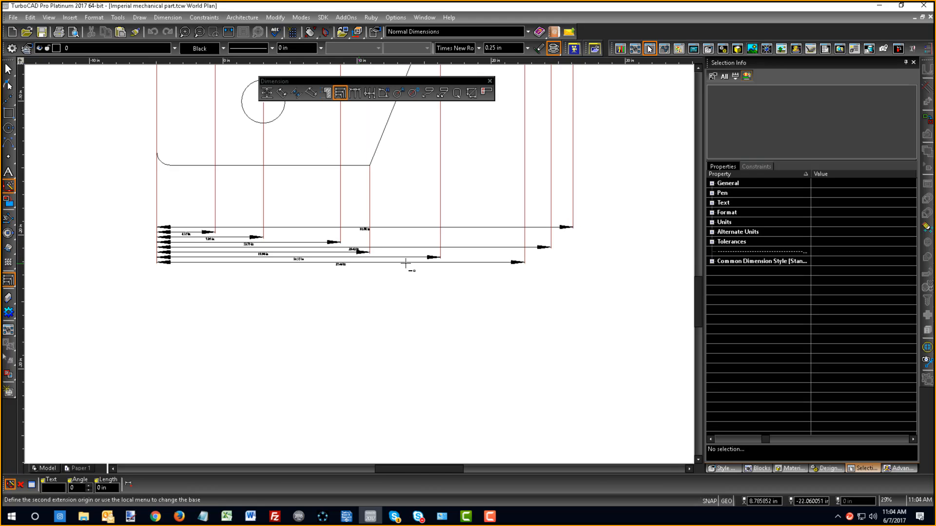
- Edit the overall width dimension with the Edit Tool, moving its dimension line below the stack of baseline dimensions
scroll(356, 234, up, 2)
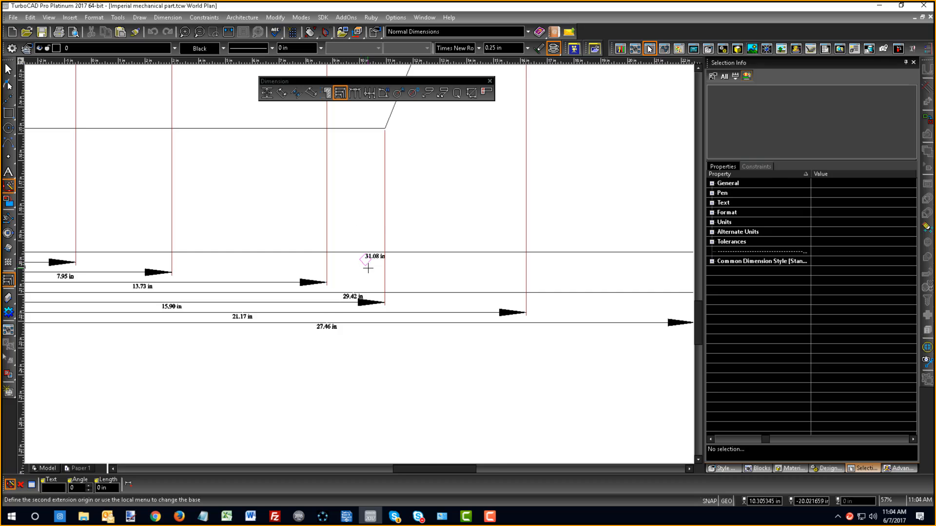
scroll(369, 265, up, 2)
right_click(338, 190)
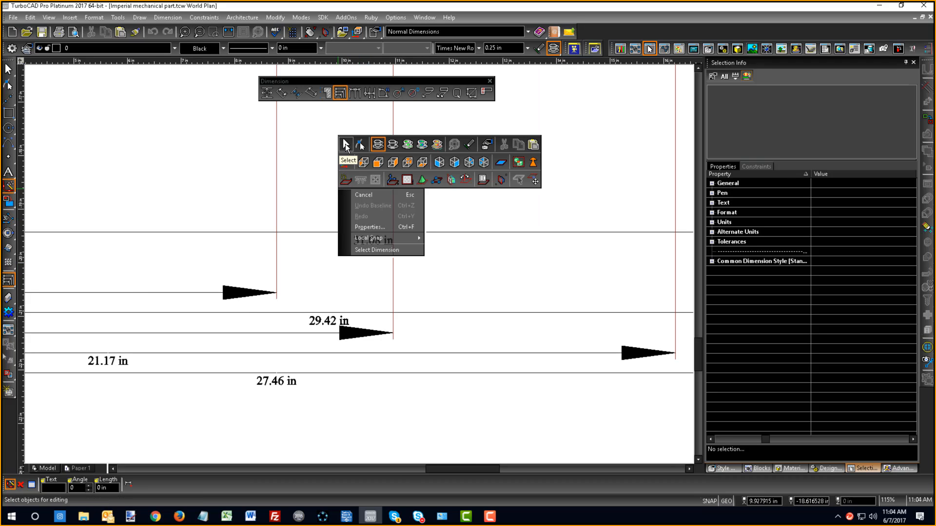
click(362, 146)
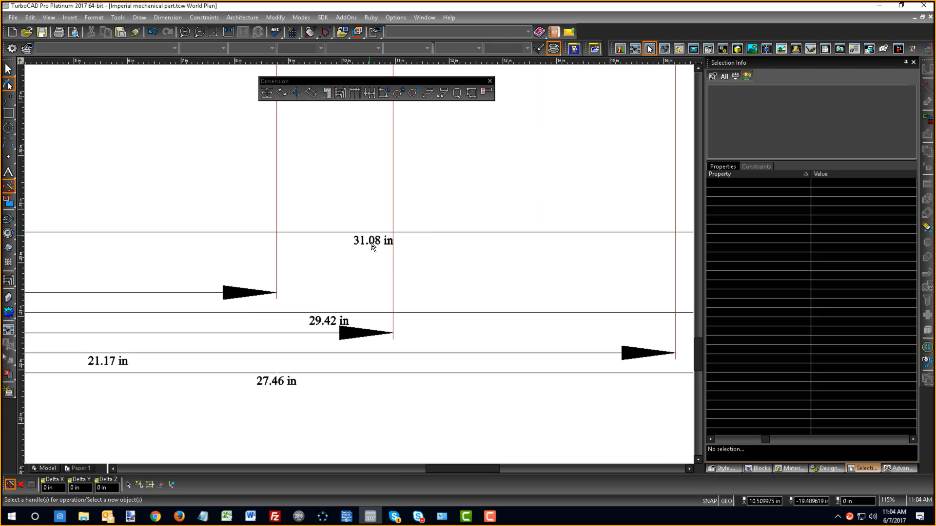
click(375, 246)
click(374, 239)
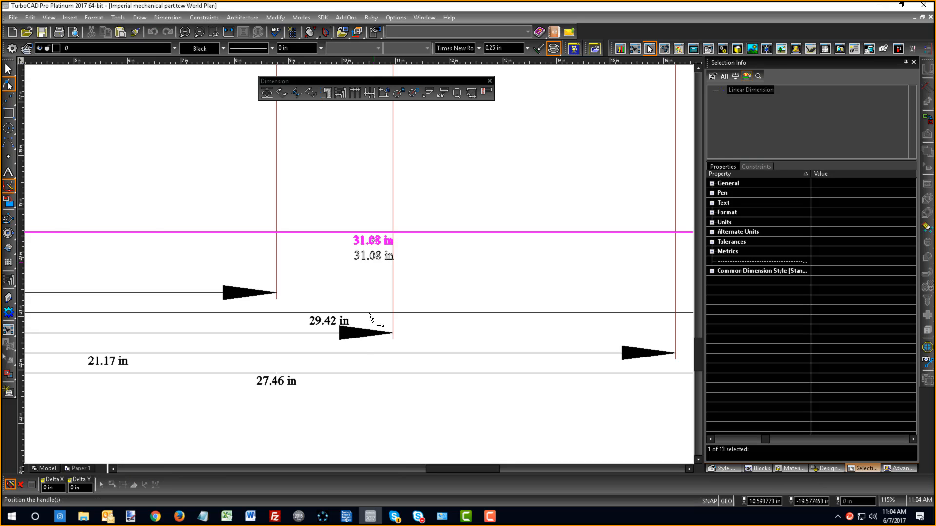
scroll(370, 315, down, 1)
click(365, 305)
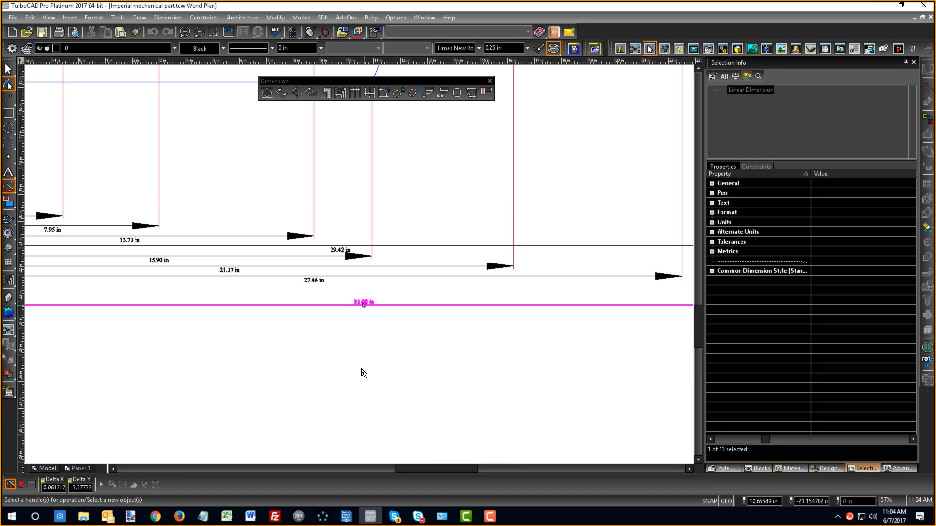
click(359, 372)
scroll(366, 319, down, 1)
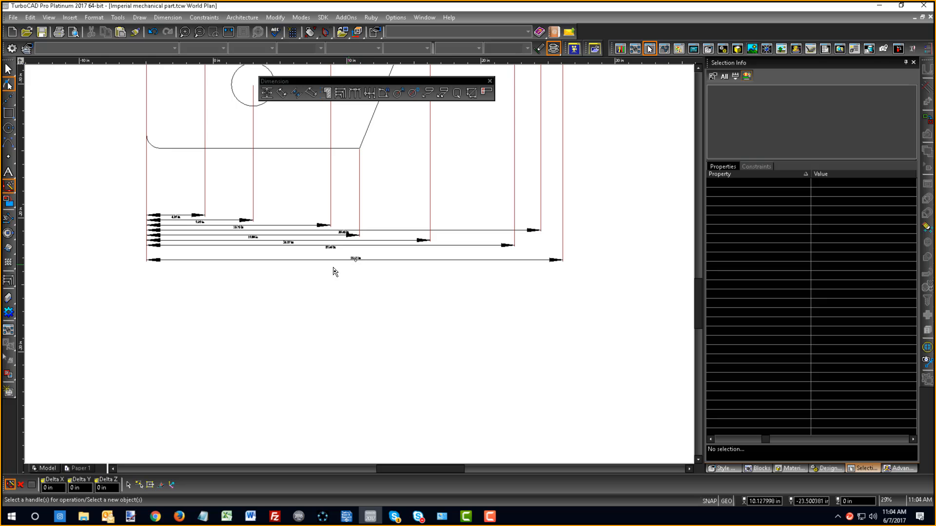
- Review the Format and Advanced Format properties of the Orthogonal dimension tool, including text height, baseline increment and extension line settings
scroll(229, 229, up, 1)
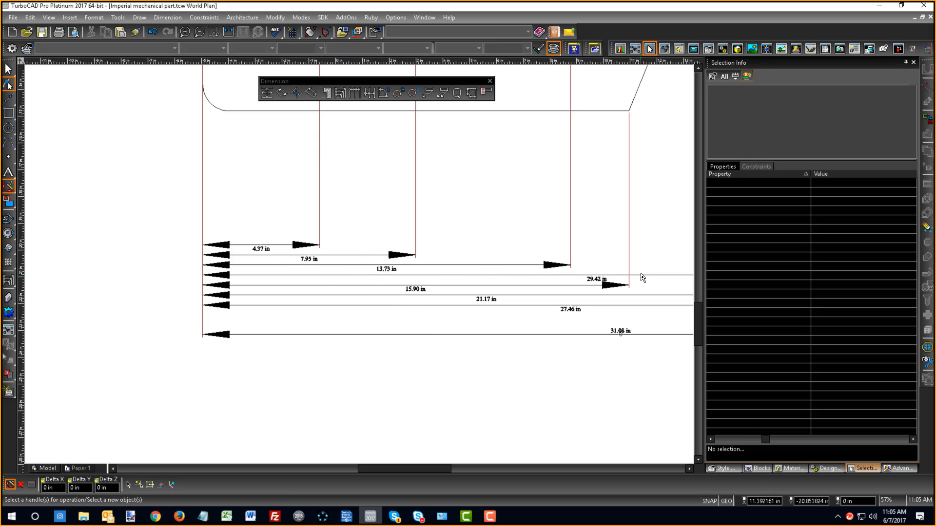
scroll(641, 275, down, 2)
scroll(360, 268, down, 2)
scroll(361, 267, down, 1)
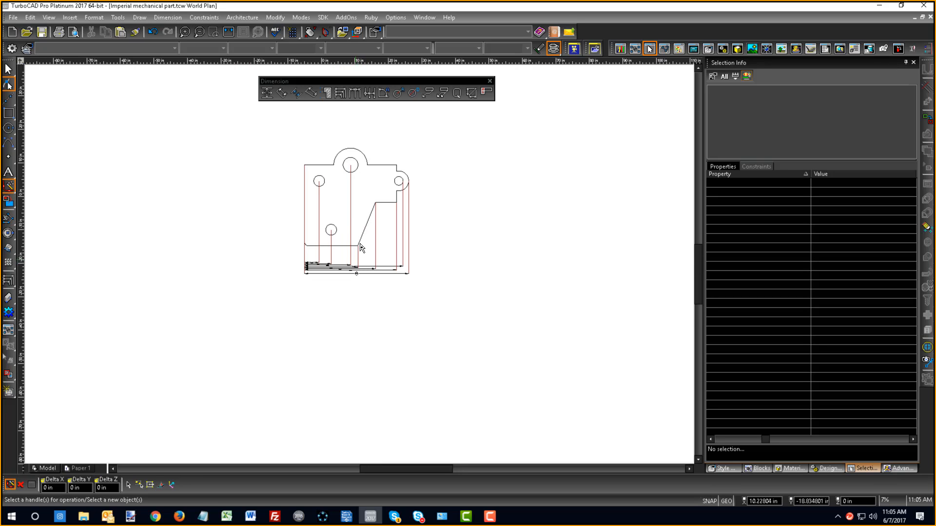
scroll(360, 247, up, 1)
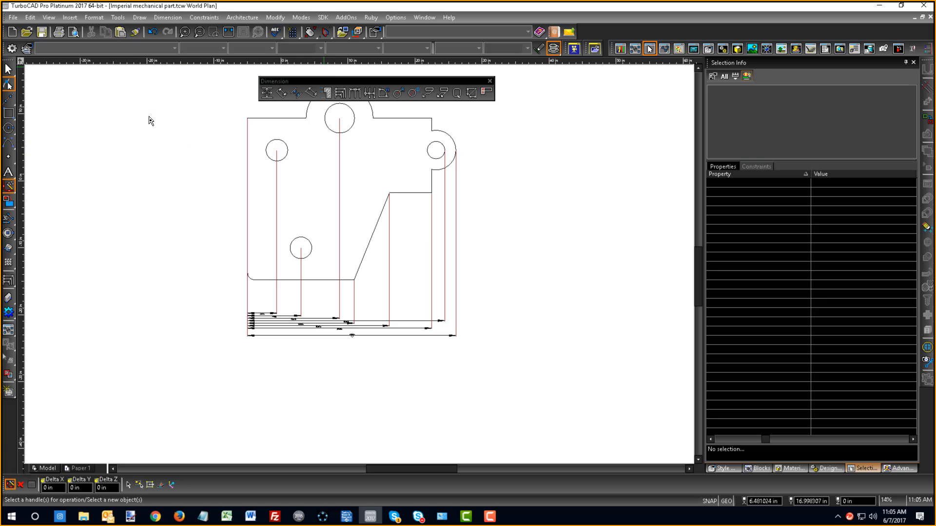
scroll(316, 330, down, 1)
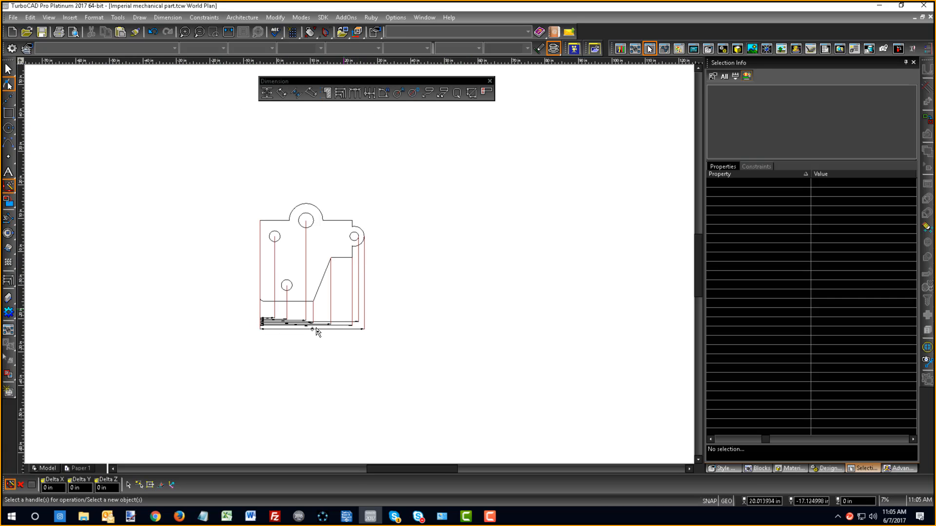
click(266, 93)
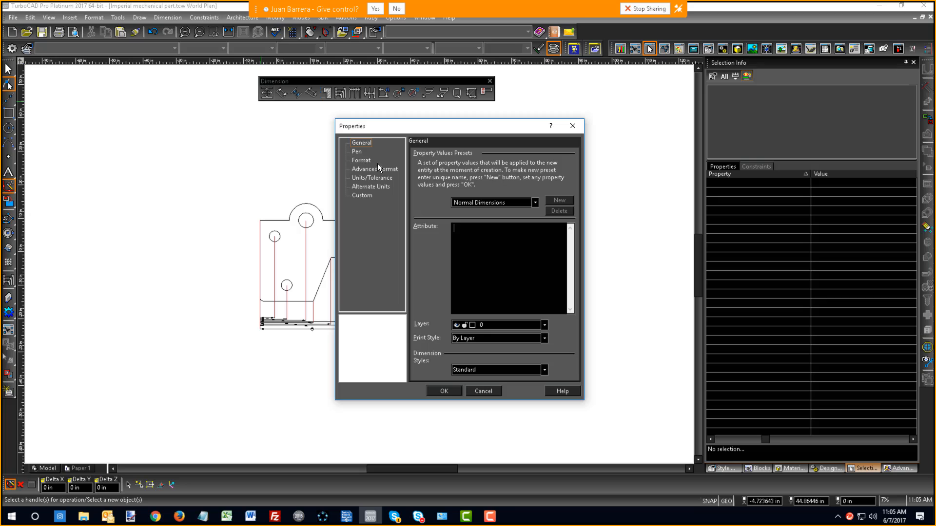
click(362, 161)
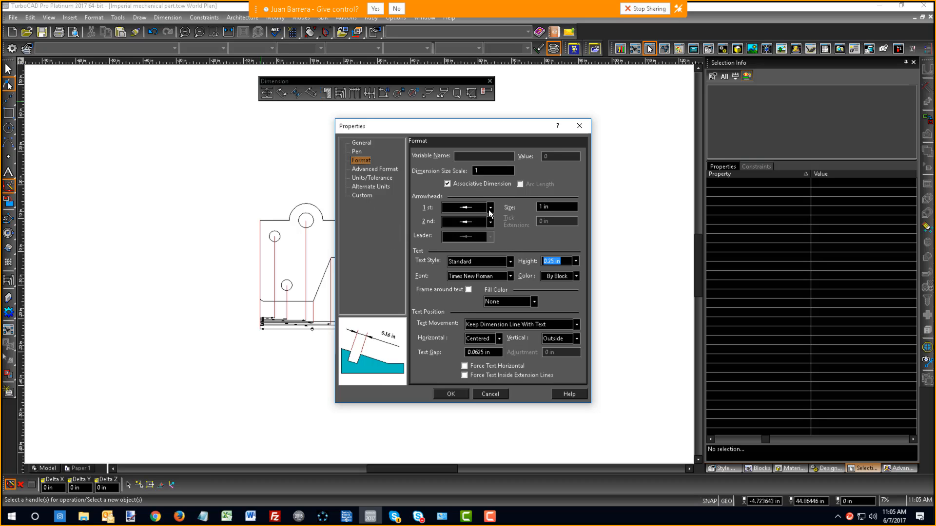
click(376, 169)
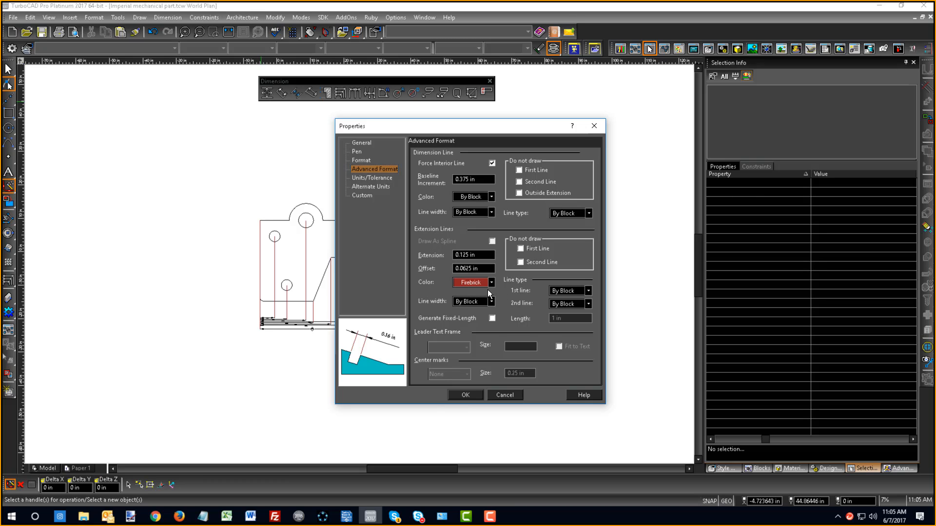
click(459, 398)
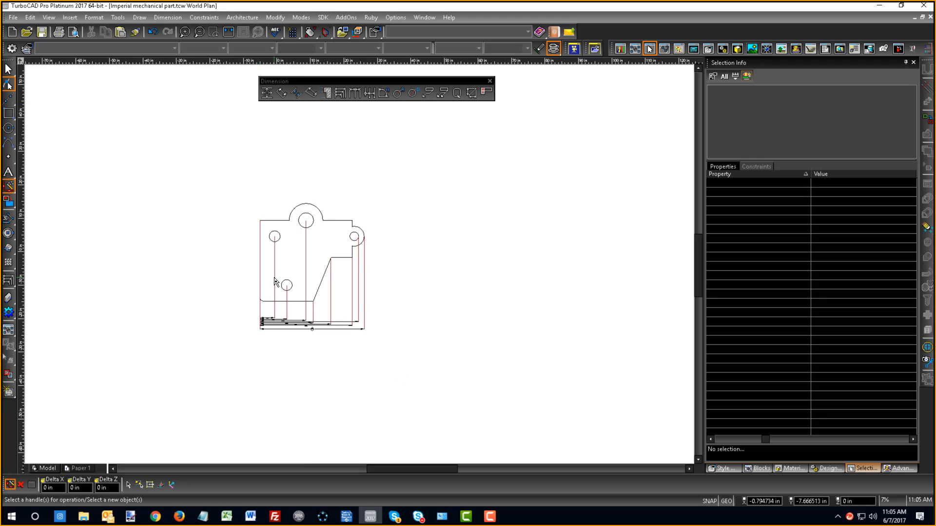
- Inspect the dimensioned part as a whole and up close, checking the extension lines and the legibility of the dimensions
scroll(278, 286, up, 3)
scroll(359, 267, down, 3)
scroll(359, 282, down, 2)
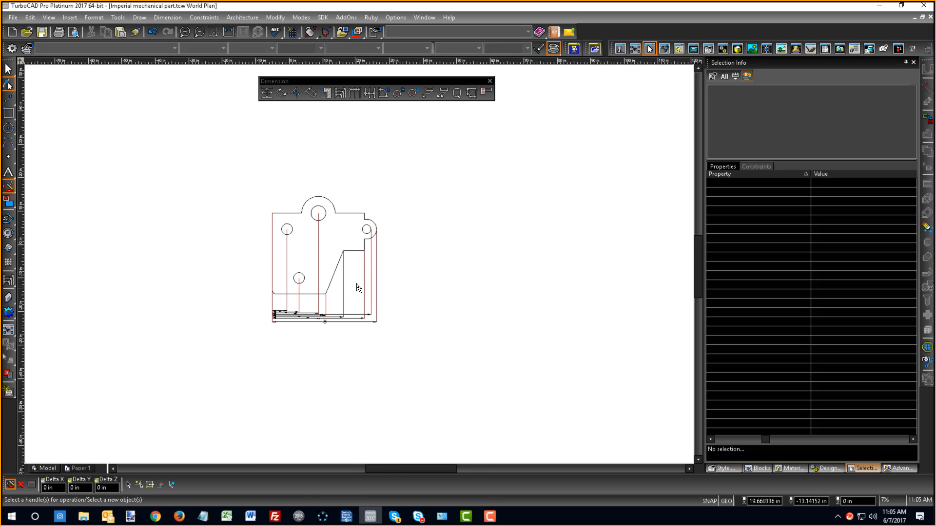
scroll(389, 247, up, 4)
scroll(360, 266, down, 3)
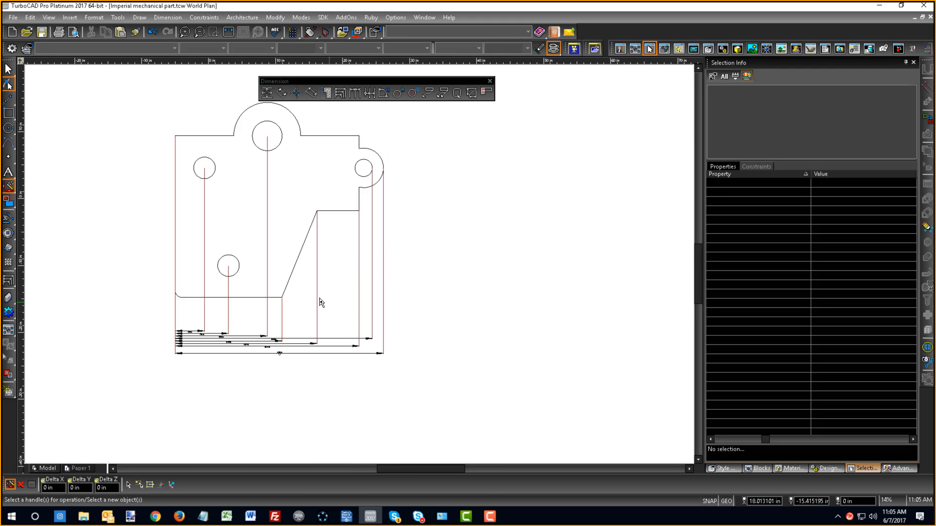
scroll(273, 254, up, 2)
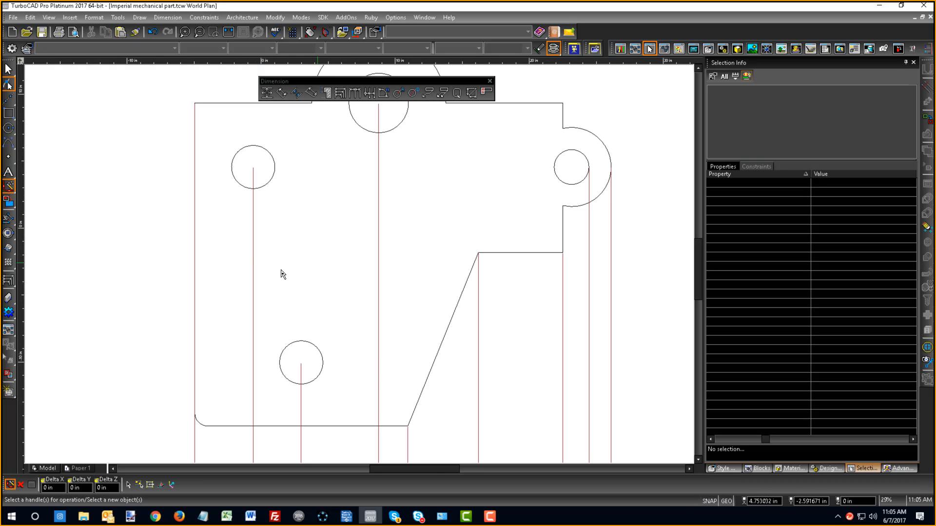
scroll(361, 265, down, 4)
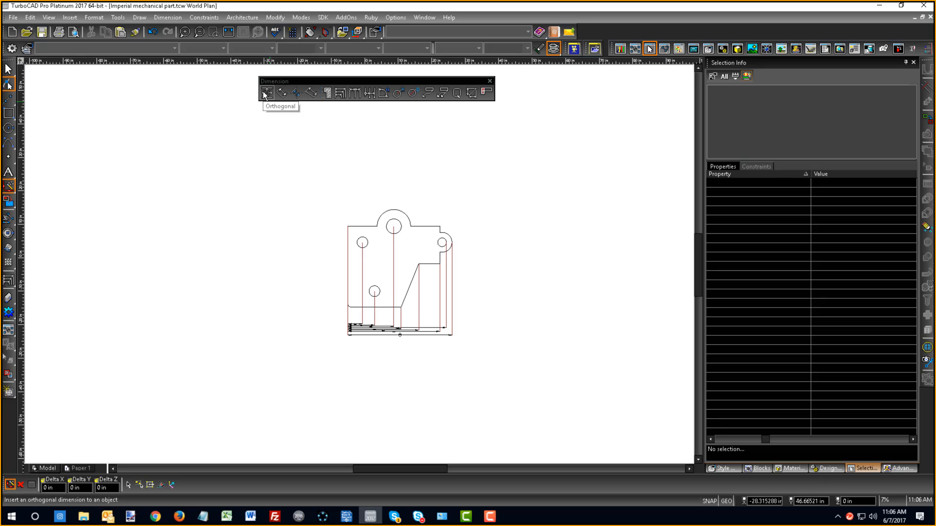
scroll(403, 298, up, 2)
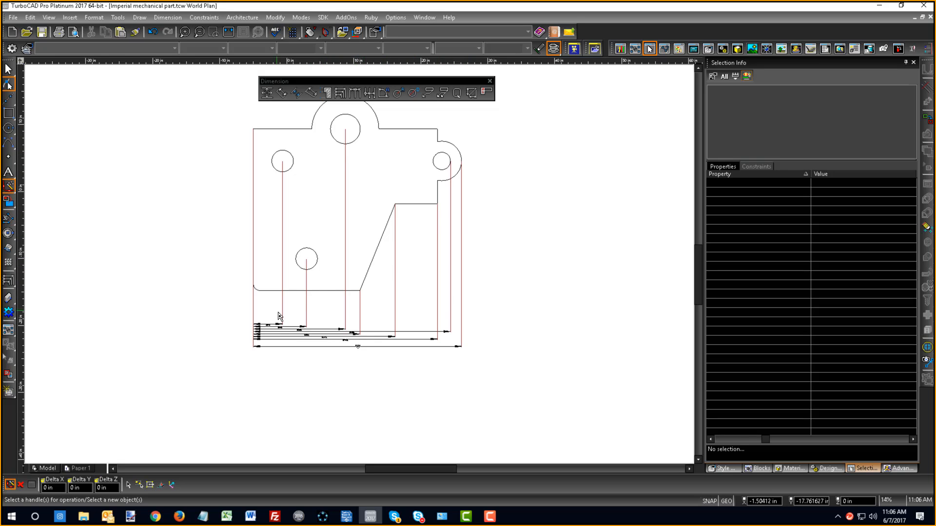
scroll(344, 257, up, 5)
scroll(361, 268, down, 5)
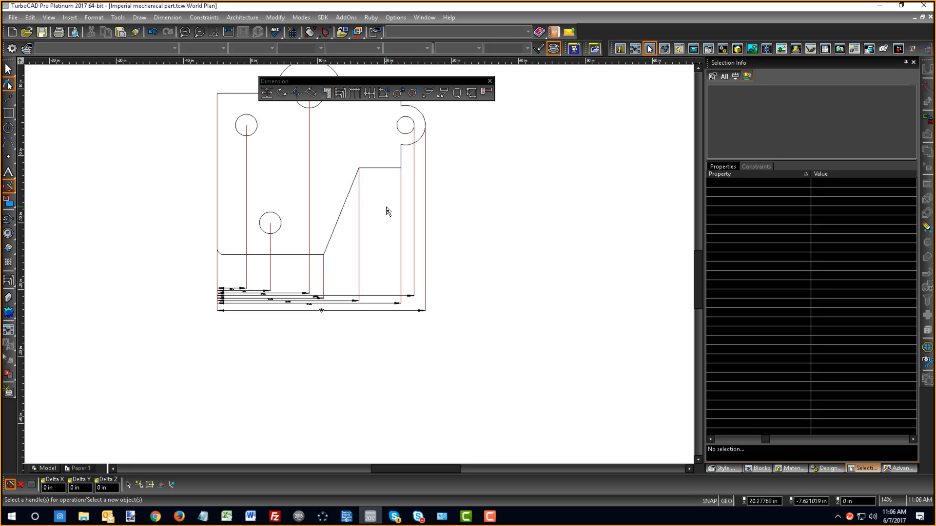
scroll(342, 260, up, 2)
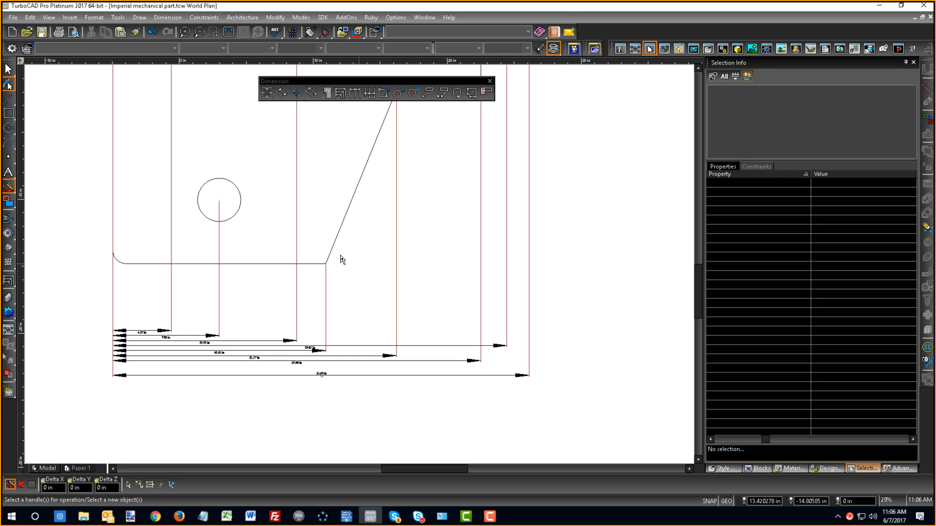
- Select all dimensions in the drawing by entity type, choosing every type from Dimension: Angular through Dimension: Radial
key(ctrl+e)
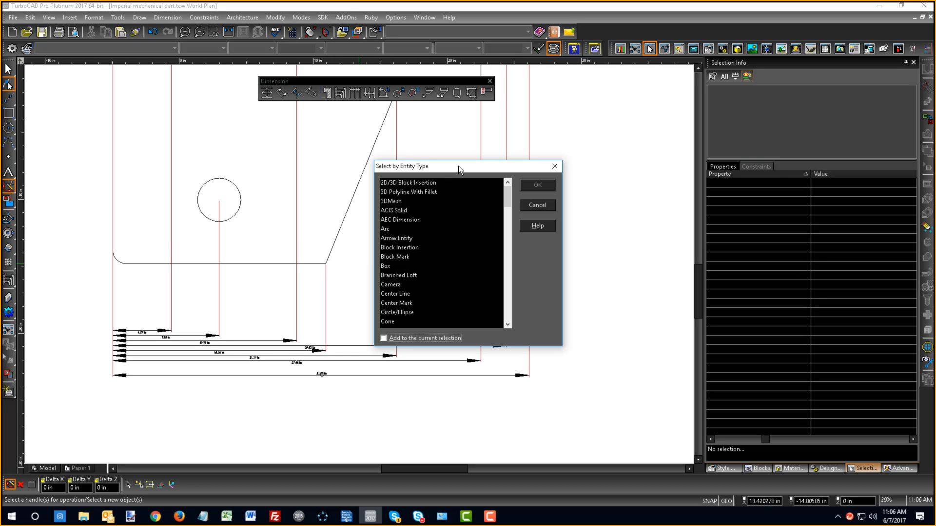
click(421, 183)
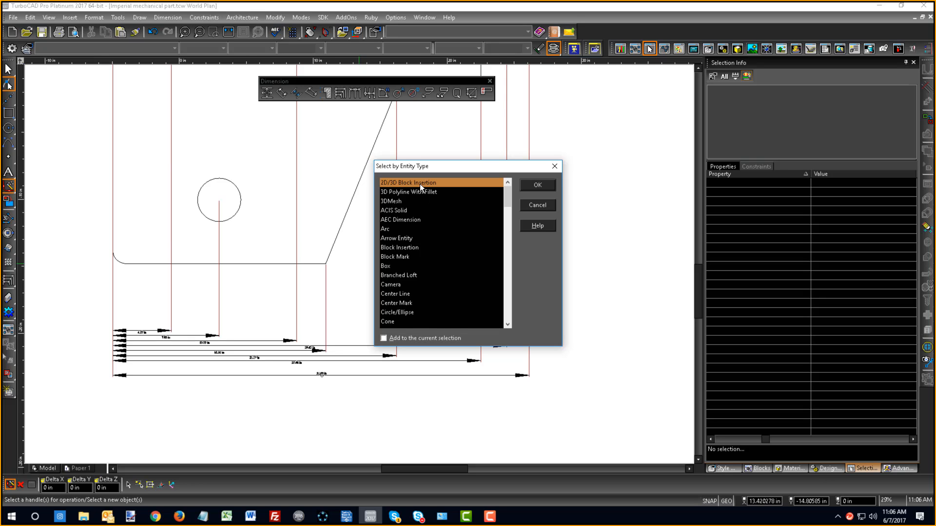
key(d)
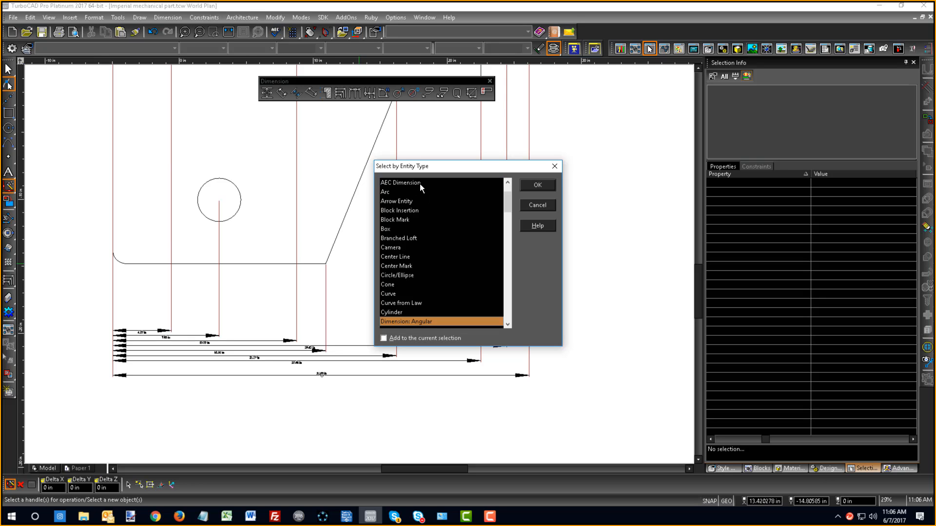
scroll(418, 206, down, 4)
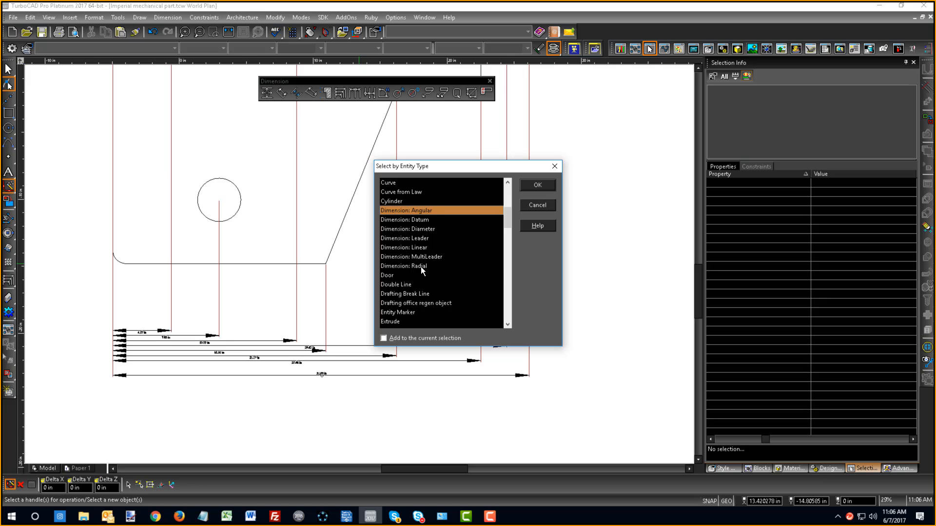
shift+click(420, 267)
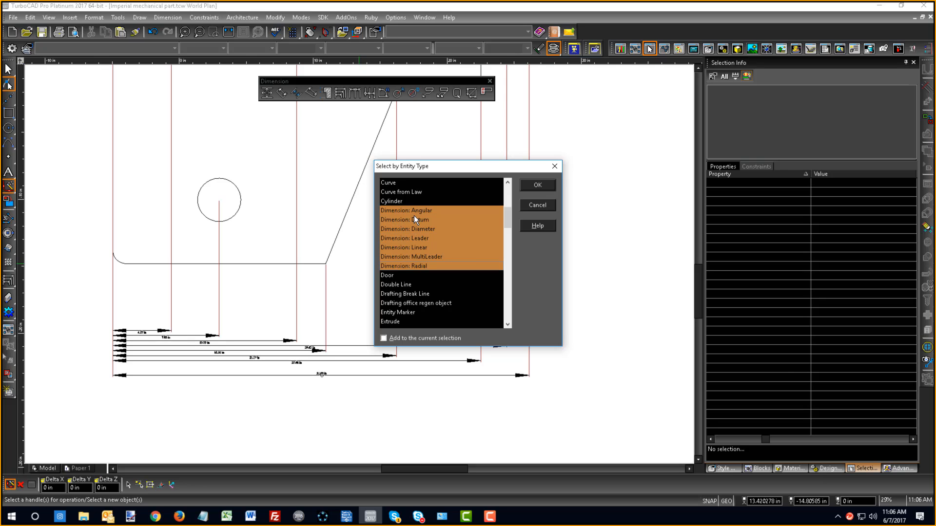
click(547, 186)
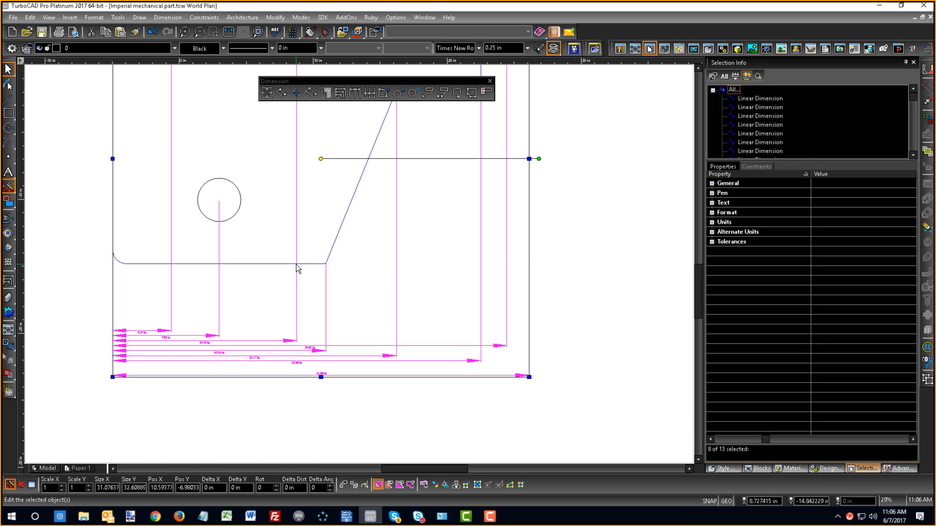
- Set the text height of the selected dimensions to 1 in in their Format properties, and clear the selection
right_click(343, 258)
click(364, 297)
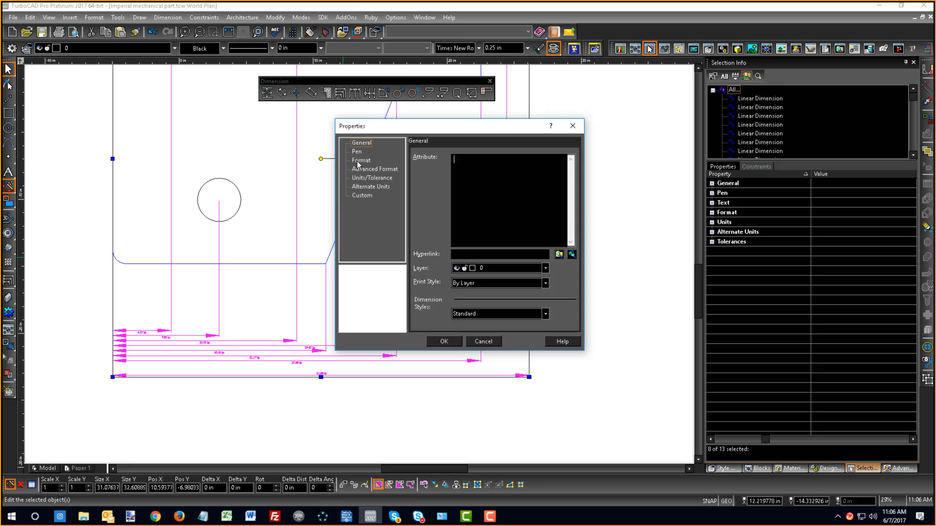
click(359, 161)
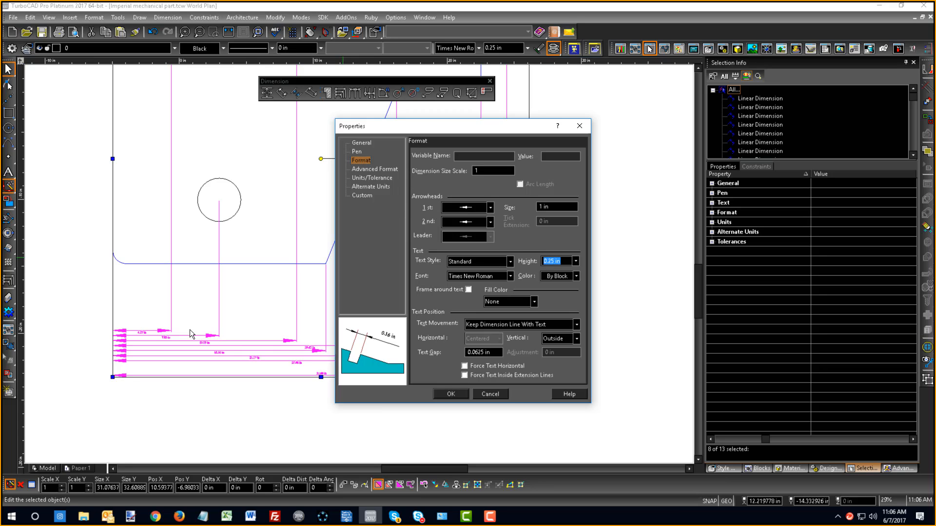
double_click(554, 263)
drag(555, 261, 494, 269)
text(1)
key(Return)
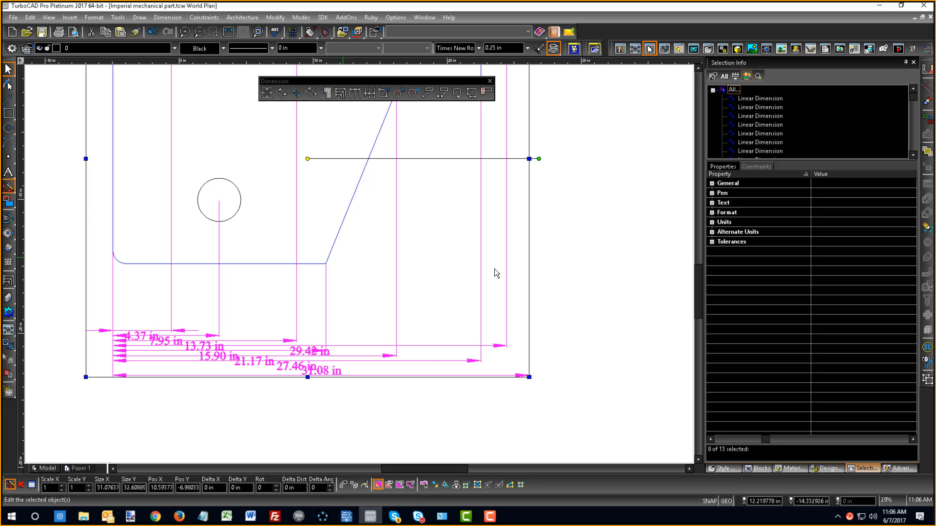
click(212, 405)
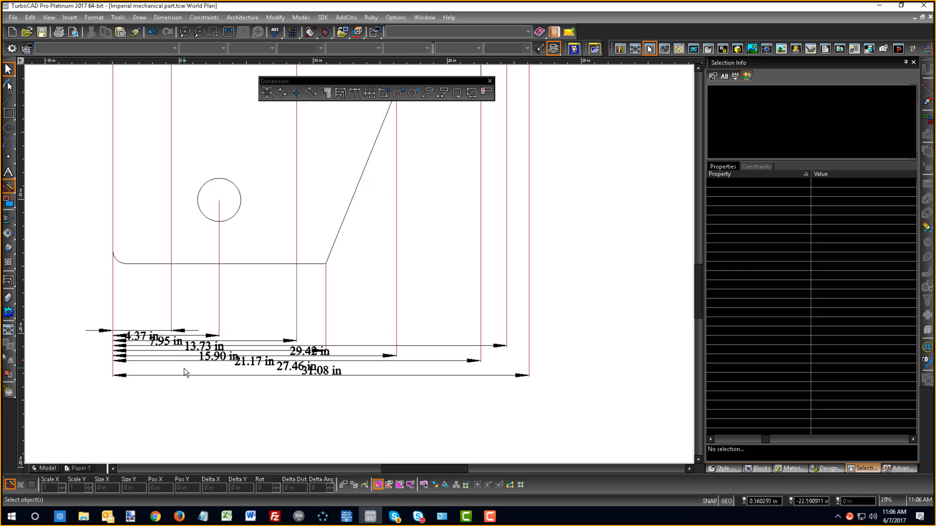
- Move the overall width dimension's line further below the stacked baseline dimensions with the Edit Tool
scroll(168, 348, up, 5)
scroll(359, 265, down, 5)
scroll(478, 279, up, 2)
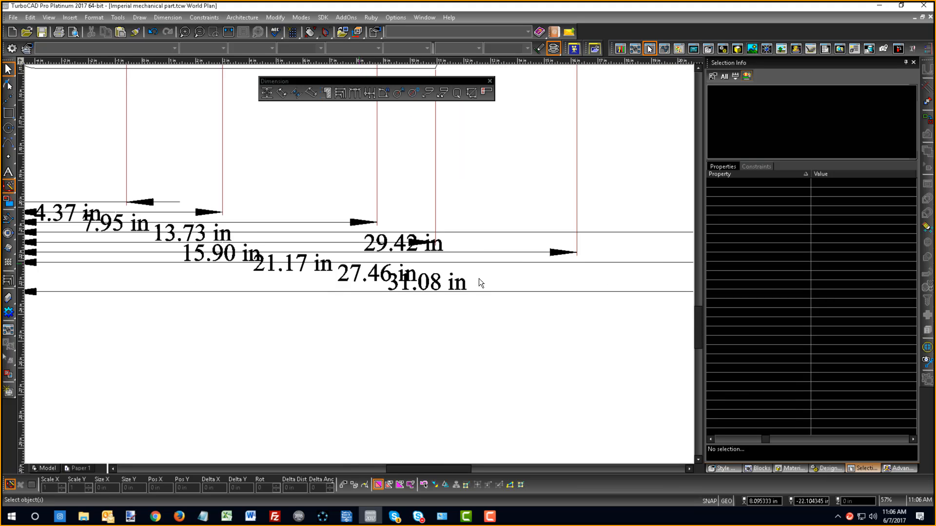
scroll(235, 268, down, 2)
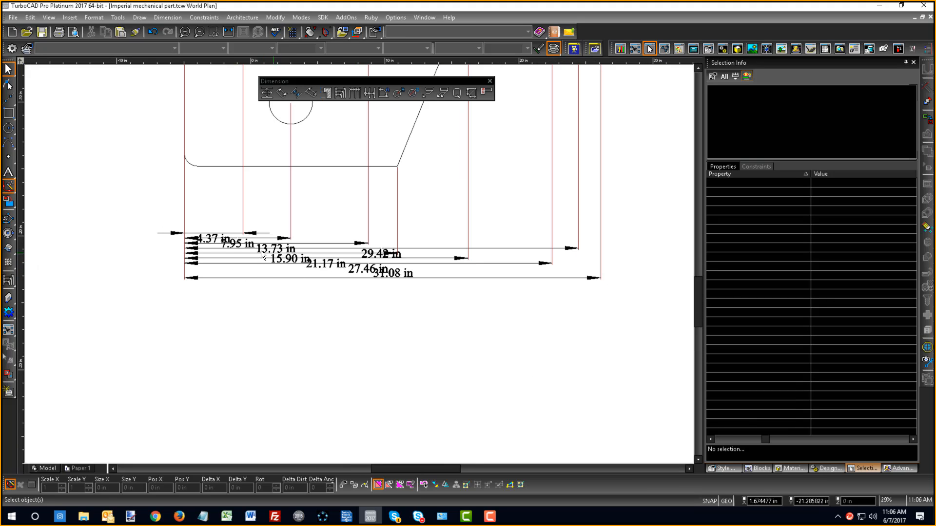
right_click(233, 246)
click(256, 202)
scroll(372, 280, up, 2)
scroll(371, 280, down, 2)
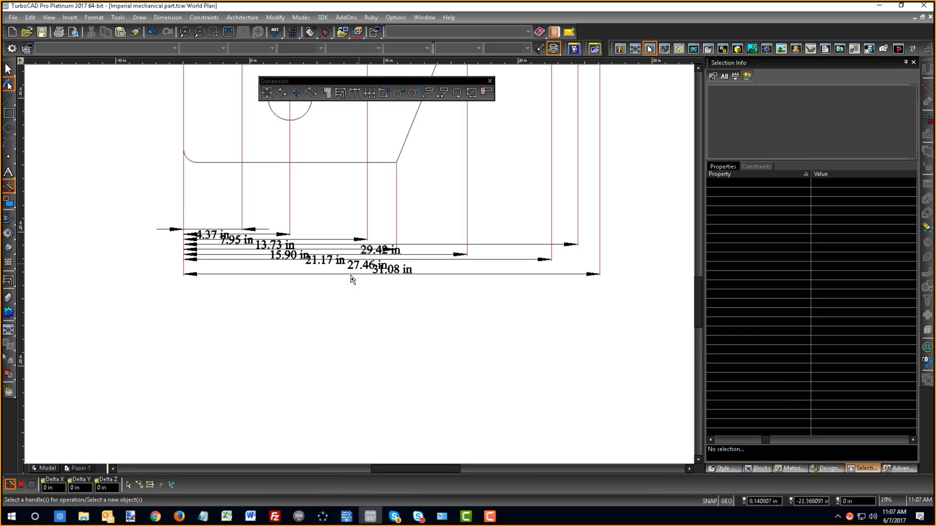
click(397, 275)
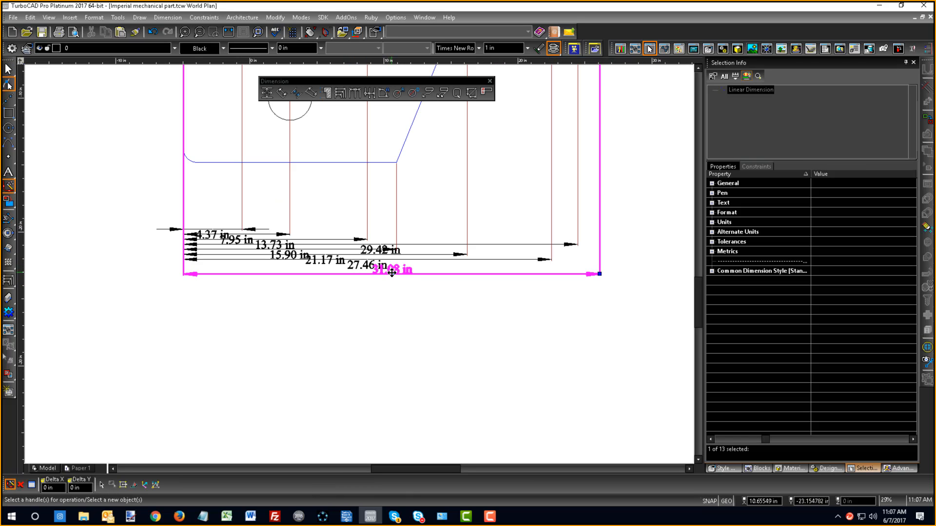
click(391, 274)
click(393, 311)
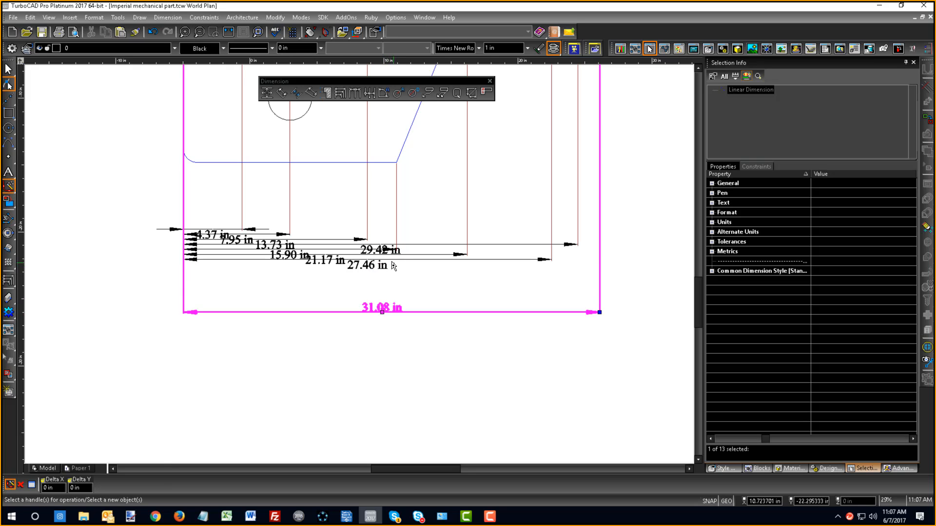
- Move the 27.46 in and 21.17 in dimension lines down, spacing them out above the overall width dimension
click(377, 265)
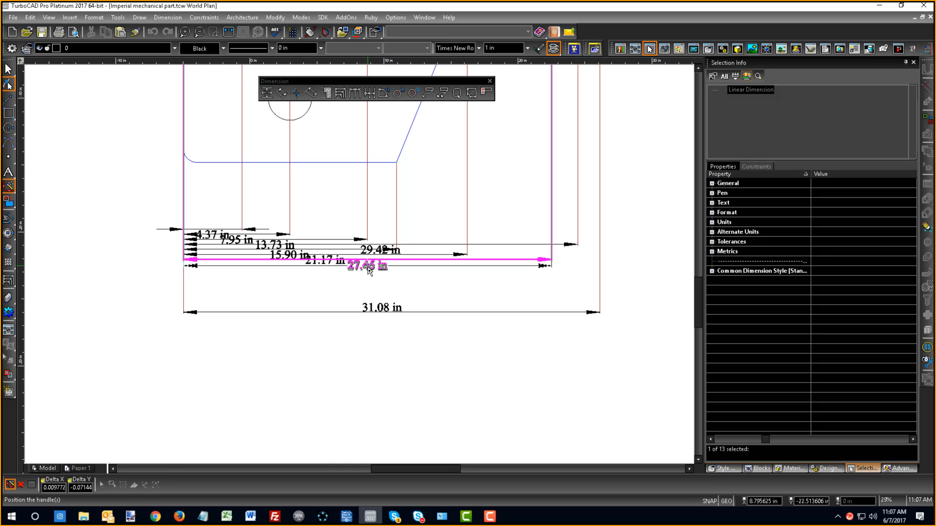
click(367, 265)
click(363, 289)
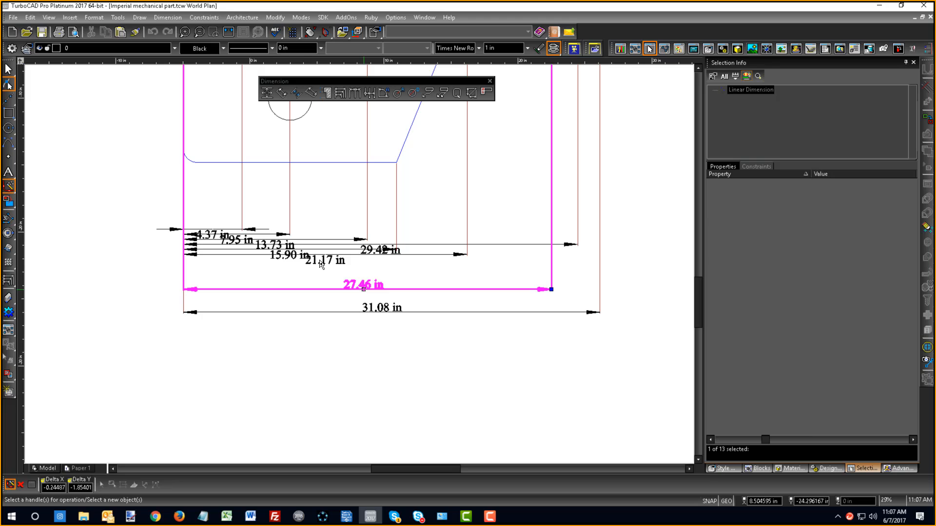
click(322, 262)
scroll(359, 263, down, 1)
click(359, 263)
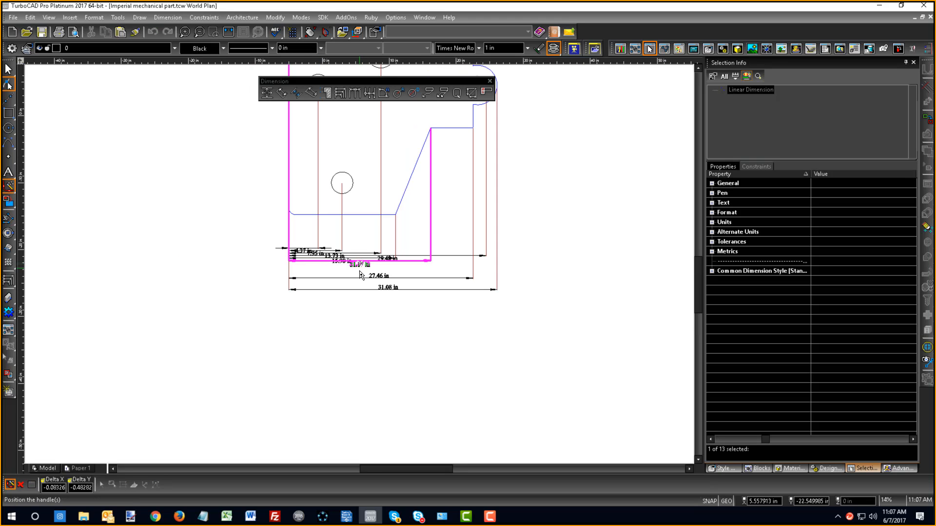
click(346, 273)
scroll(346, 273, up, 2)
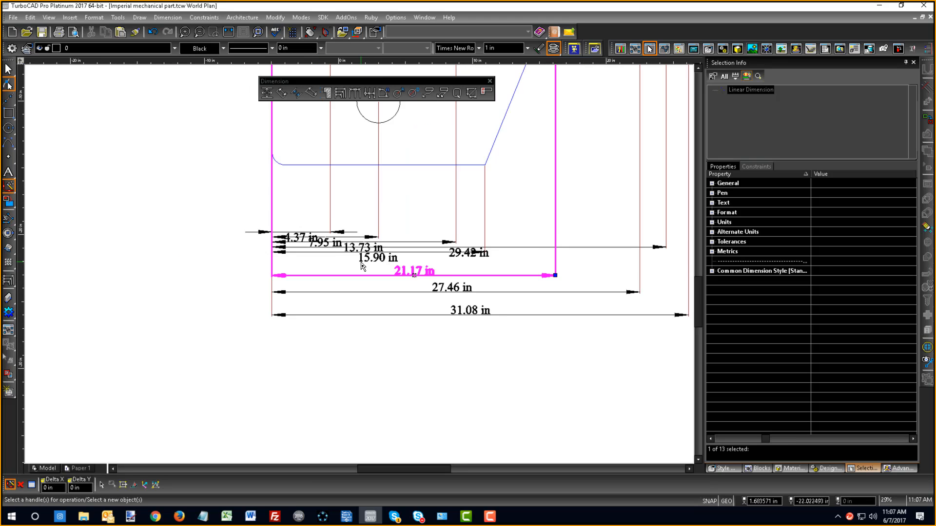
- Move the 15.90 in dimension line down to just above the 21.17 in dimension, and leave the Edit Tool
click(394, 261)
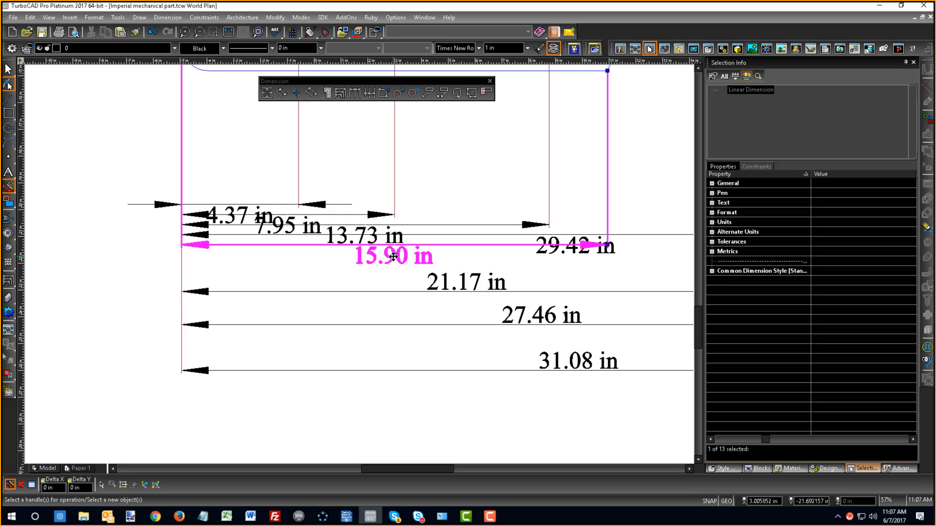
click(393, 258)
click(394, 269)
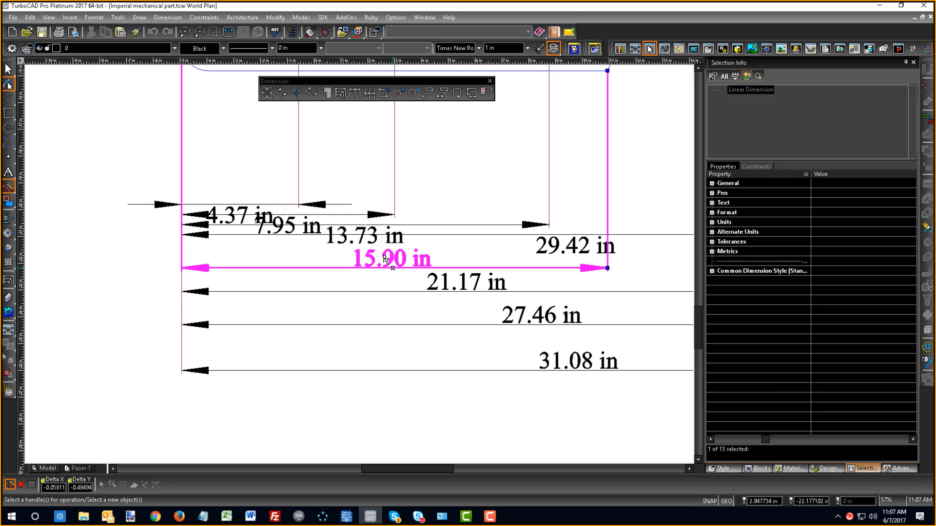
click(399, 244)
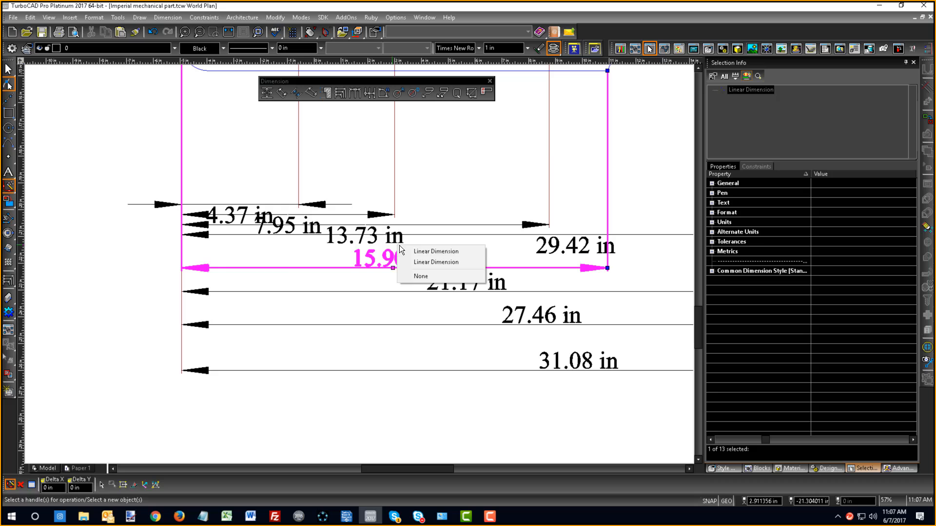
right_click(288, 271)
click(294, 229)
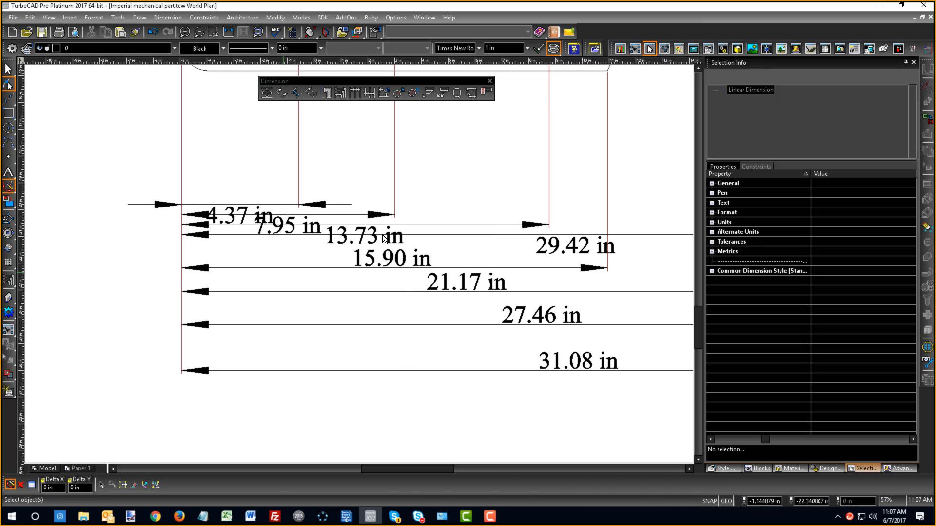
- Delete the overlapping 13.73 in and 7.95 in baseline dimensions
click(383, 240)
click(397, 244)
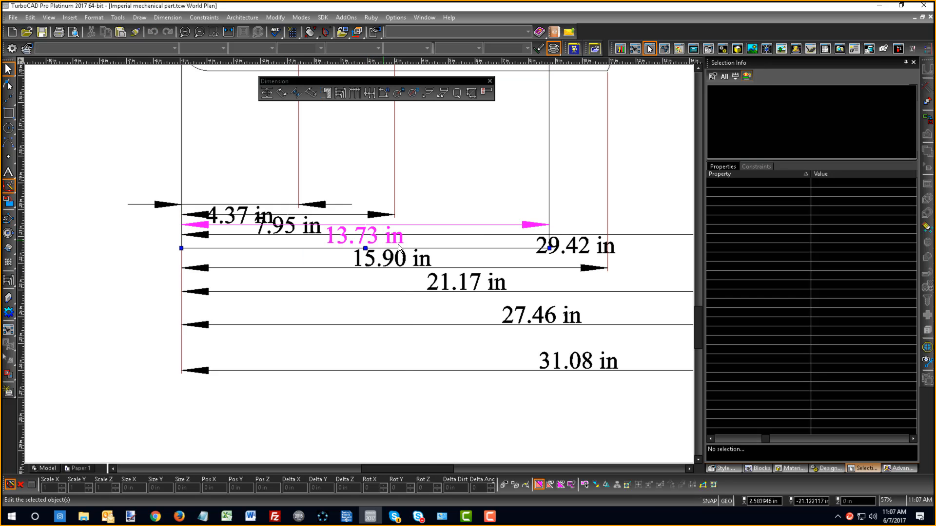
key(Delete)
click(303, 229)
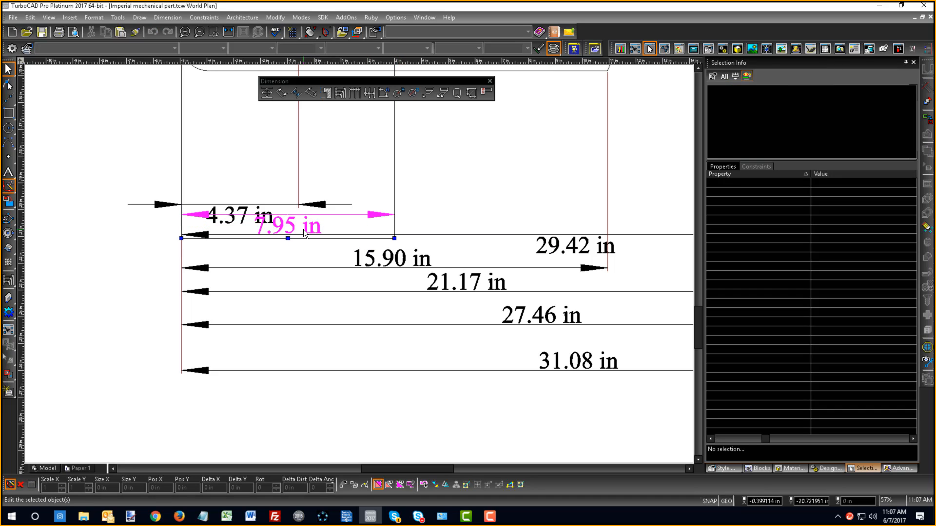
key(Delete)
- Add a vertical orthogonal dimension for the part's overall height, placing its line to the left of the part
scroll(368, 257, down, 4)
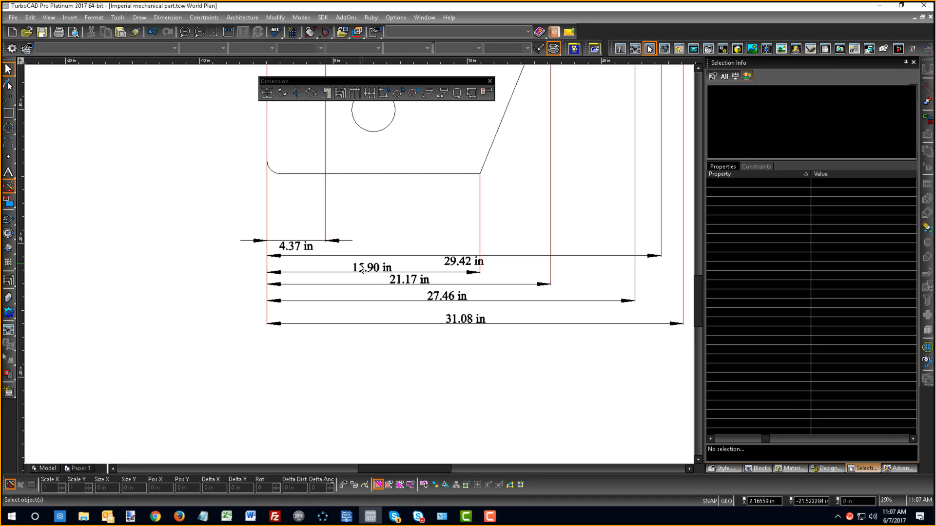
scroll(361, 263, up, 1)
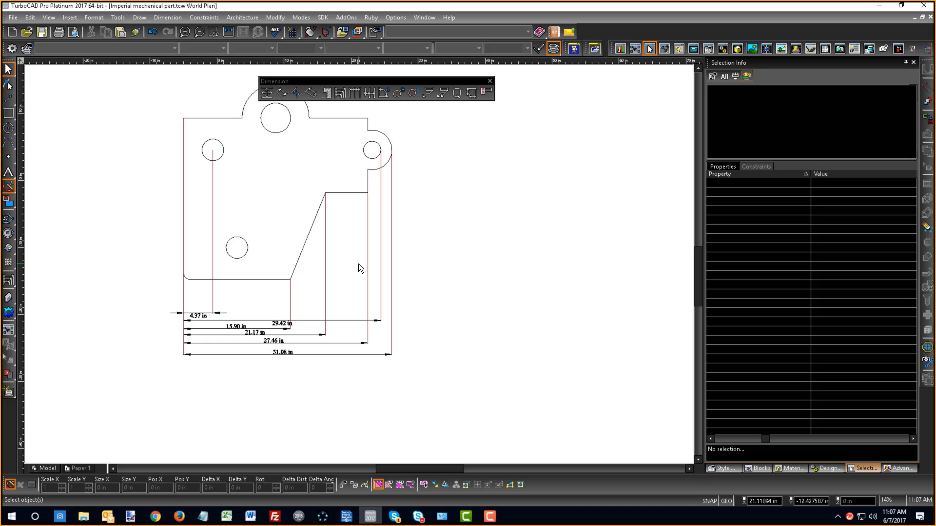
click(267, 93)
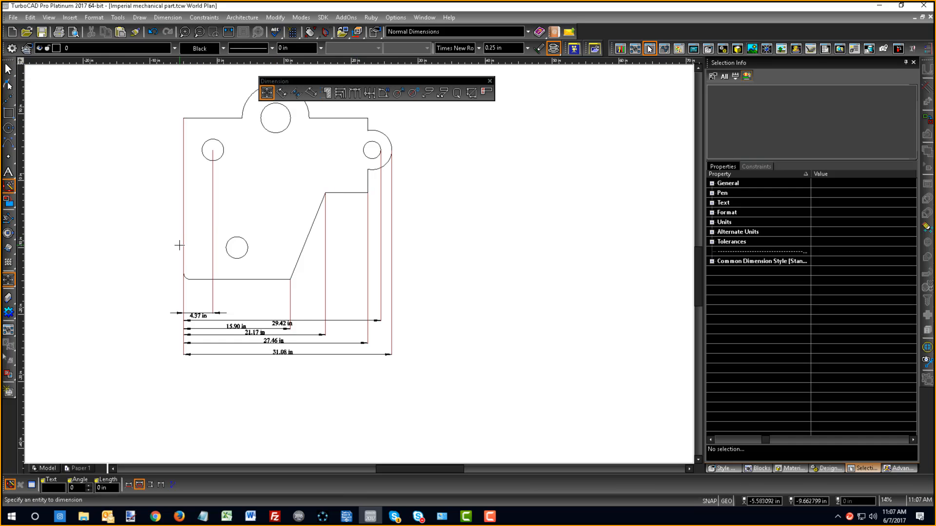
click(182, 246)
click(131, 239)
click(183, 213)
click(219, 220)
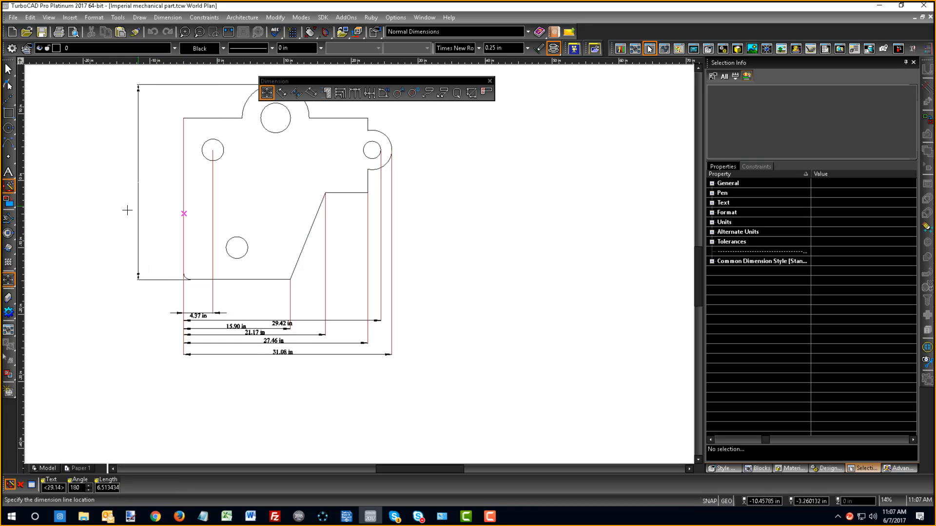
click(129, 217)
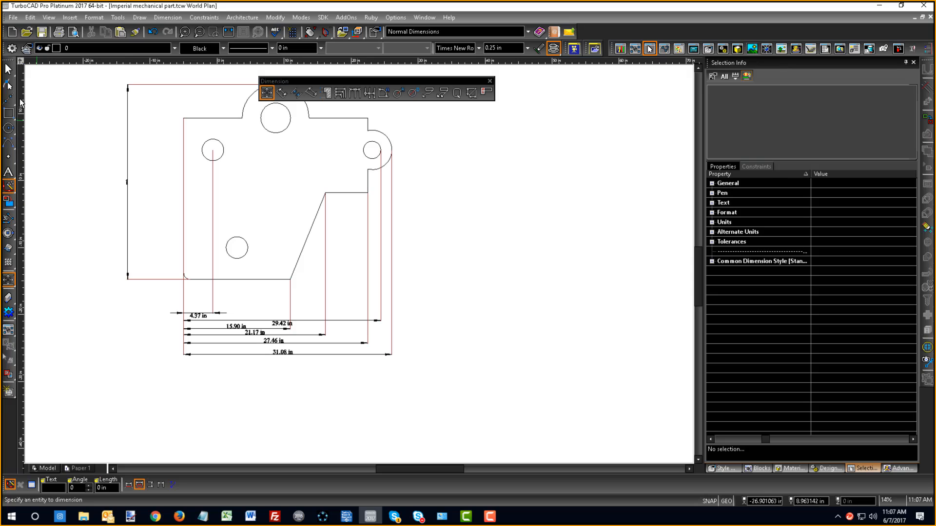
click(9, 68)
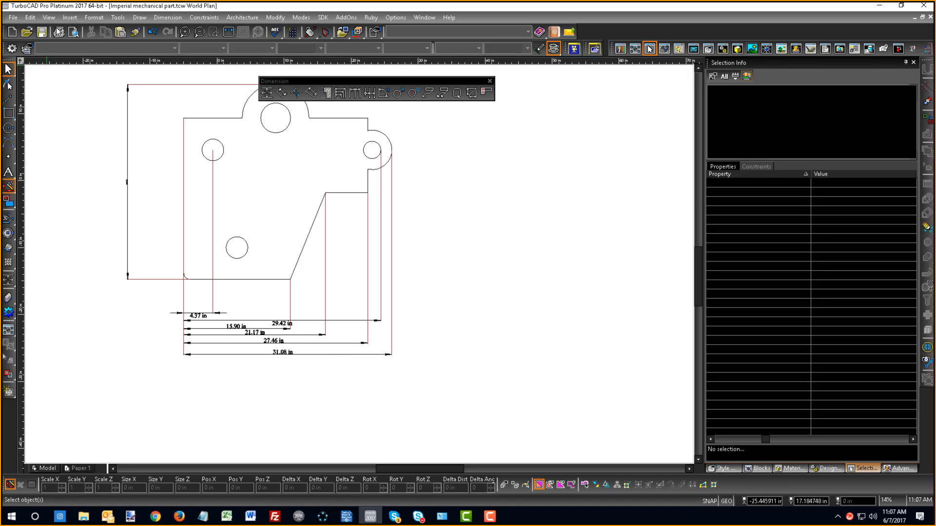
- Copy the overall width dimension's formatting onto the vertical height dimension with the Format Painter
click(135, 34)
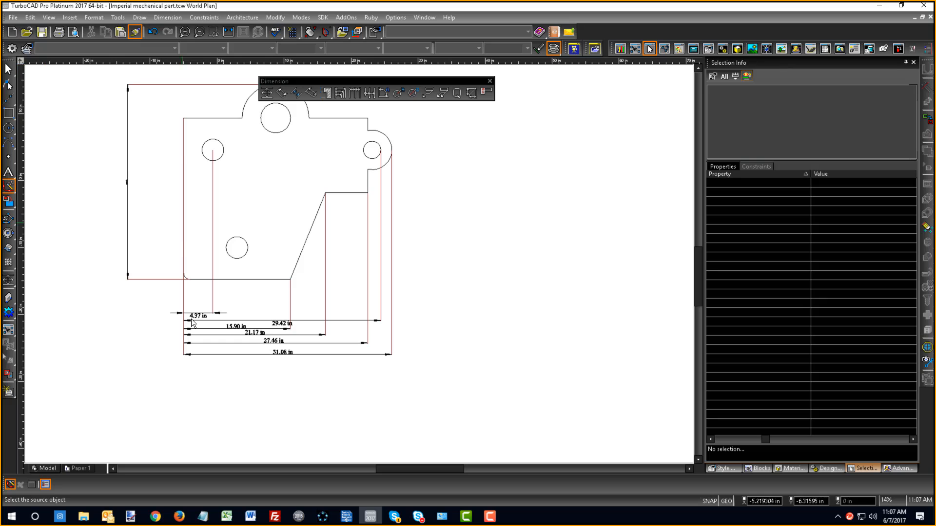
click(281, 354)
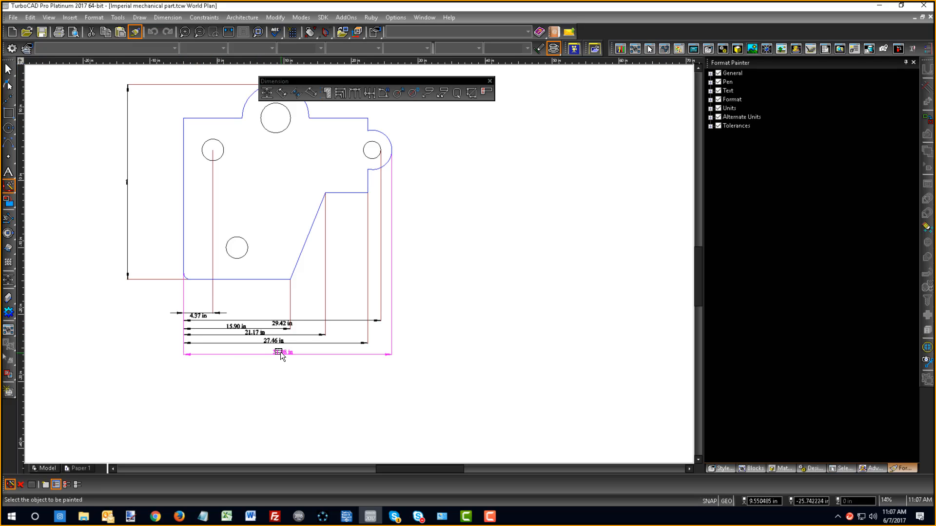
click(126, 185)
key(Escape)
- Inspect the reformatted height dimension and the whole dimensioned part, checking text legibility and dimension spacing
scroll(129, 178, up, 1)
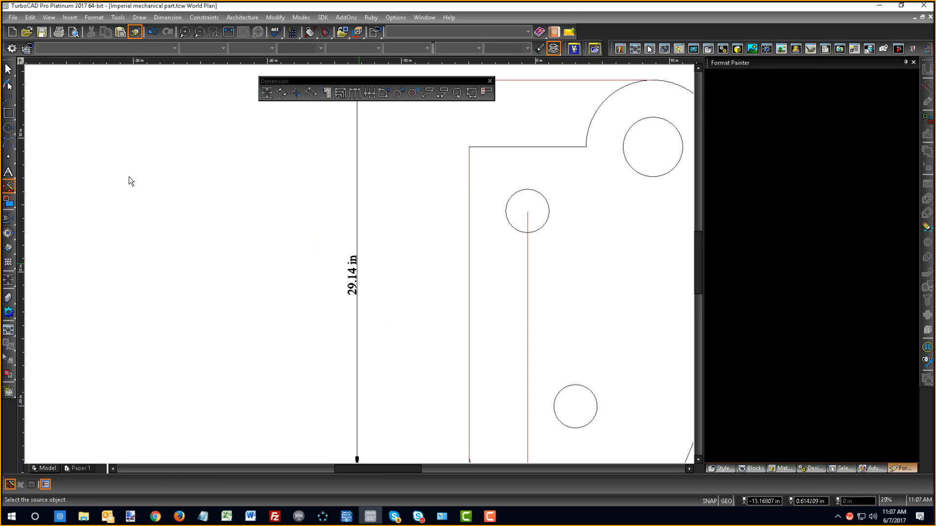
scroll(358, 265, down, 1)
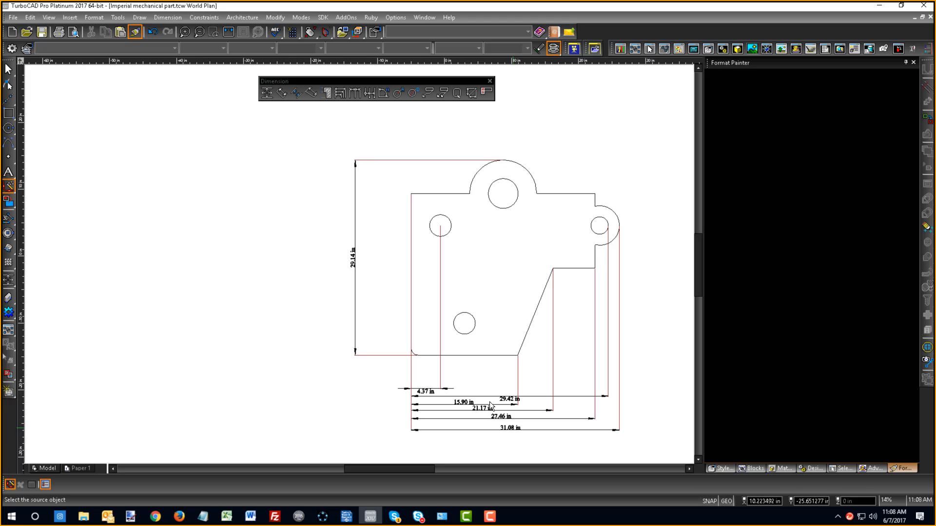
scroll(367, 250, up, 1)
scroll(358, 264, down, 2)
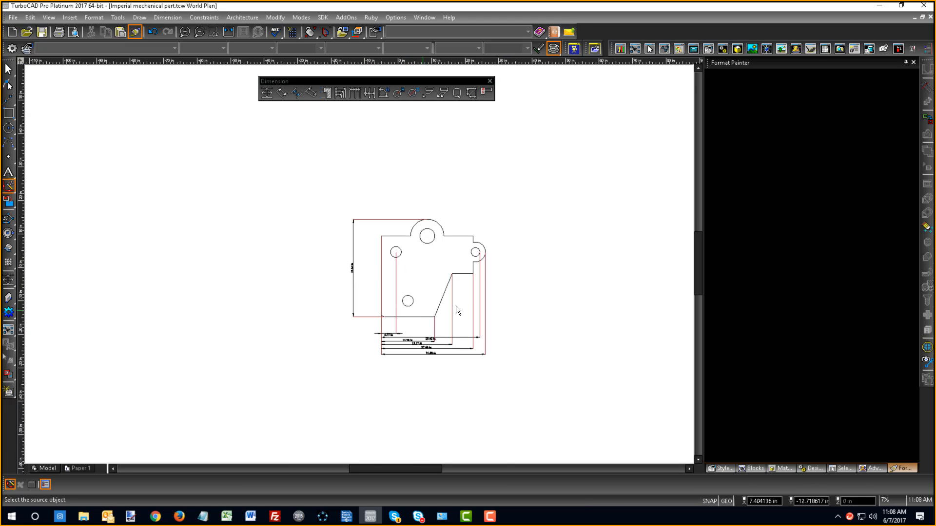
scroll(470, 294, up, 1)
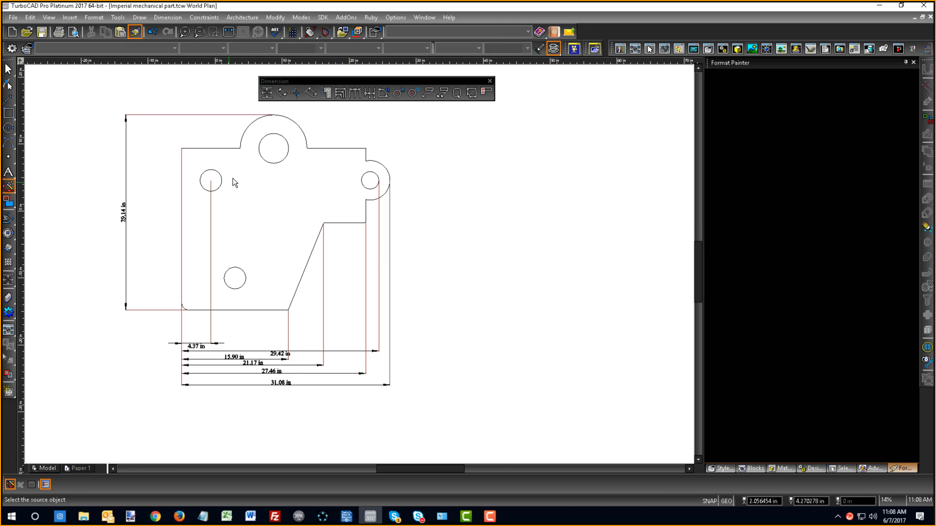
scroll(338, 257, down, 2)
scroll(359, 265, up, 1)
scroll(359, 265, up, 1)
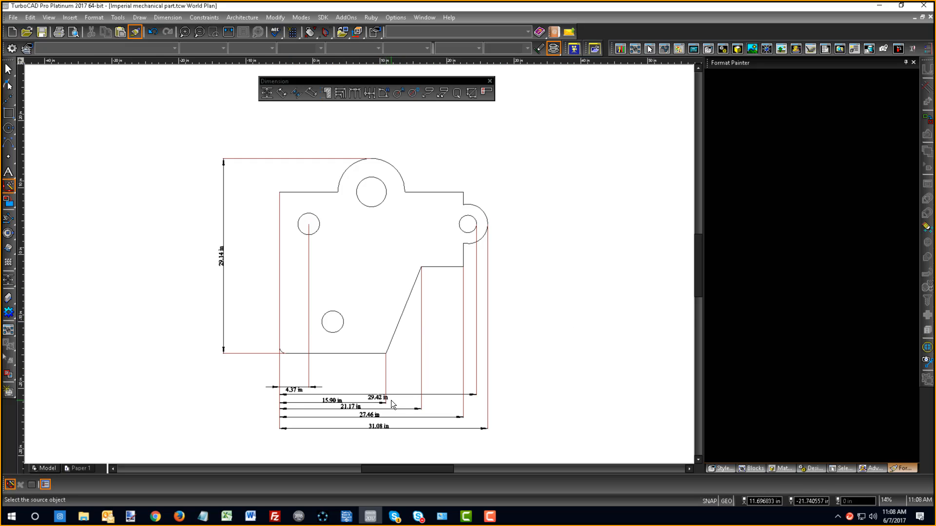
- Select all dimensions in the drawing by entity type, using every dimension type from Angular to Radial
key(ctrl+e)
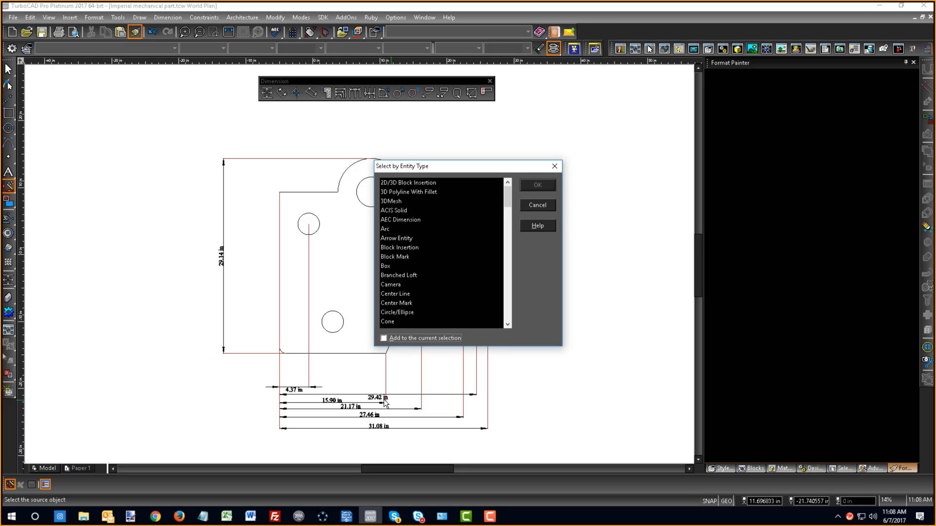
click(407, 238)
key(d)
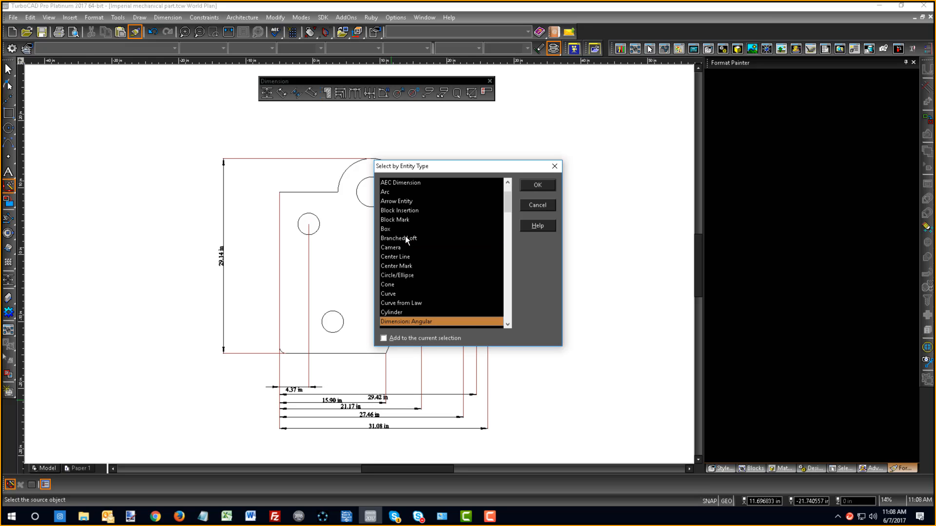
scroll(415, 298, down, 4)
shift+click(403, 266)
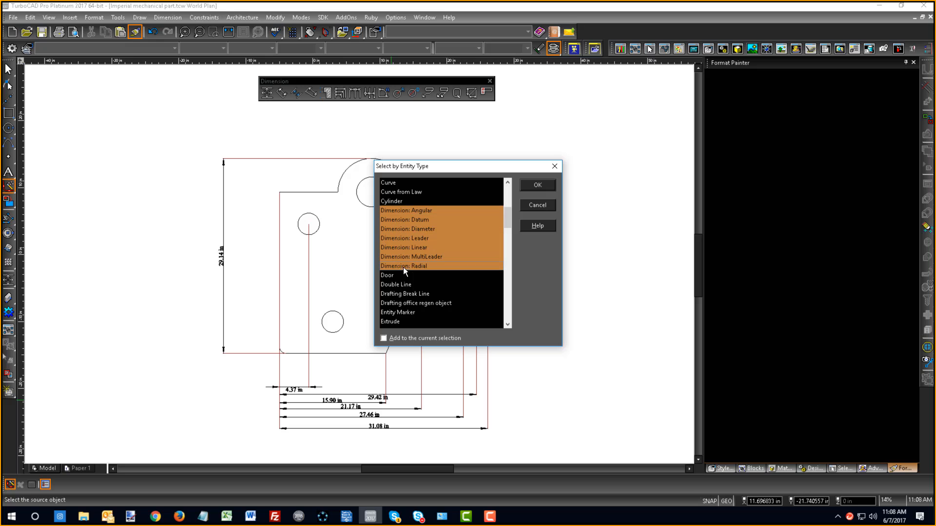
click(529, 185)
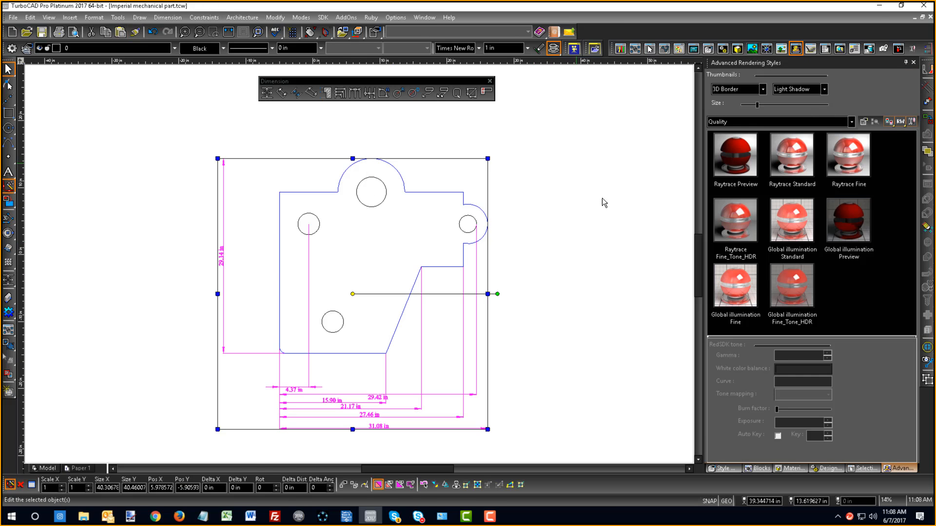
- Create a new layer named Dims in the Design Director and assign the selected dimensions to it
click(830, 468)
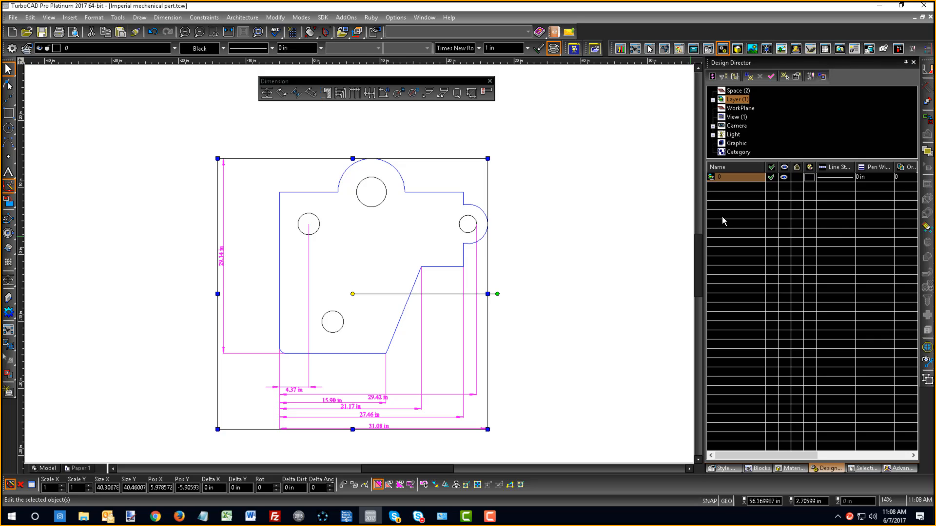
right_click(718, 190)
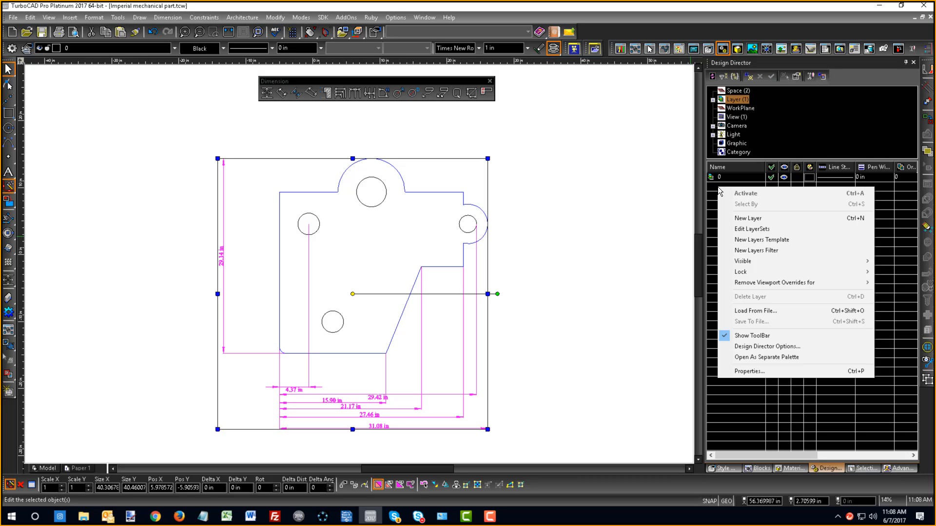
click(756, 219)
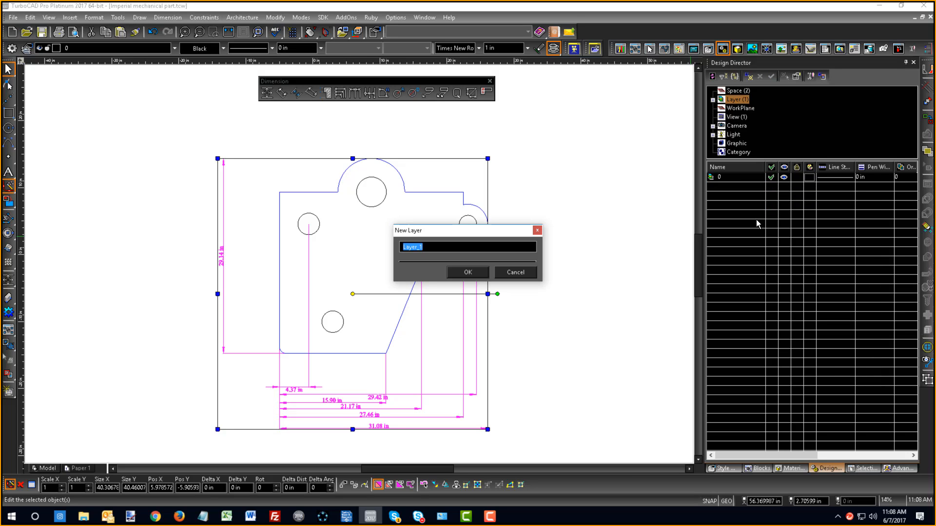
text(Dims)
key(Return)
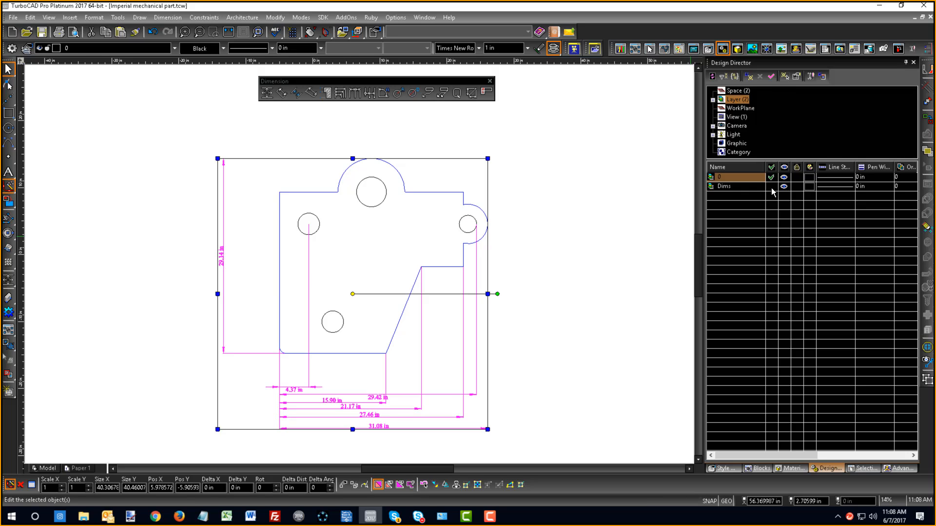
click(771, 187)
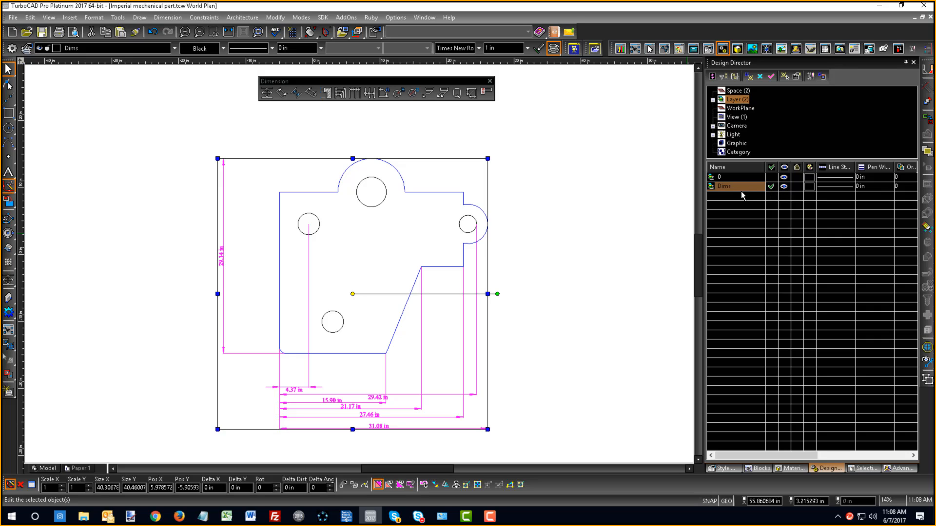
click(624, 230)
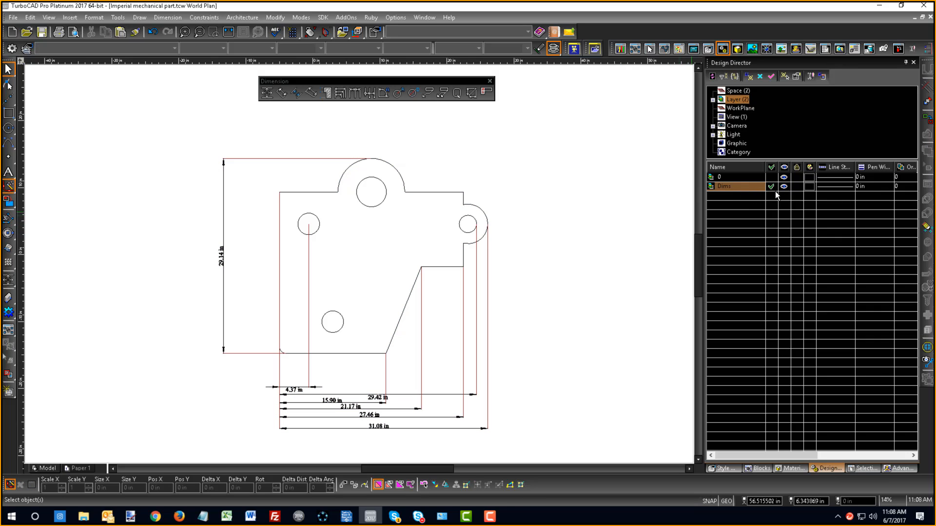
- Toggle the Dims layer's visibility off and on to check which objects it controls
click(784, 187)
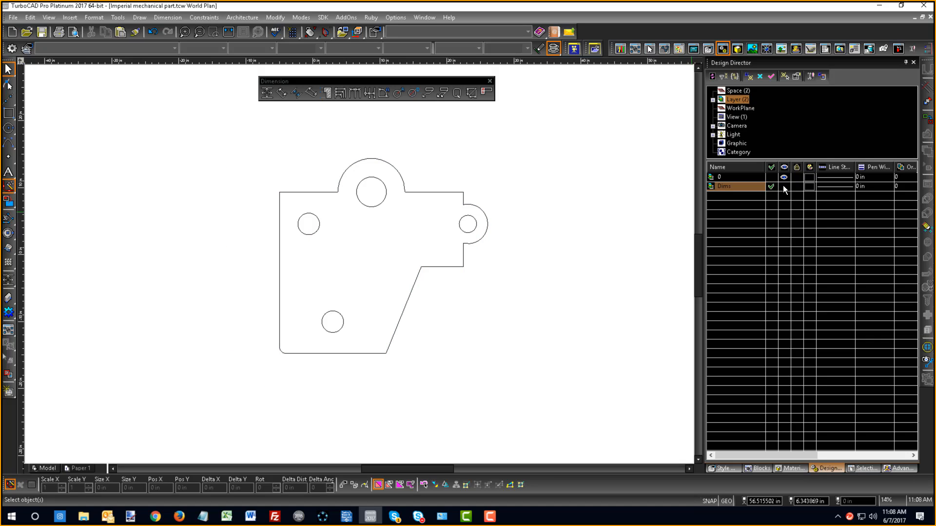
click(784, 186)
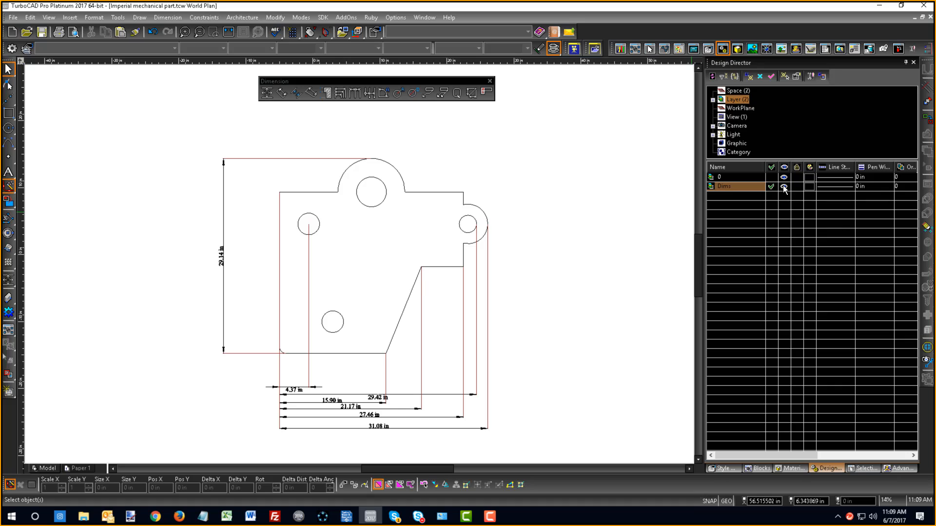
click(784, 187)
click(784, 187)
- Select everything on the Dims layer and delete it
right_click(716, 186)
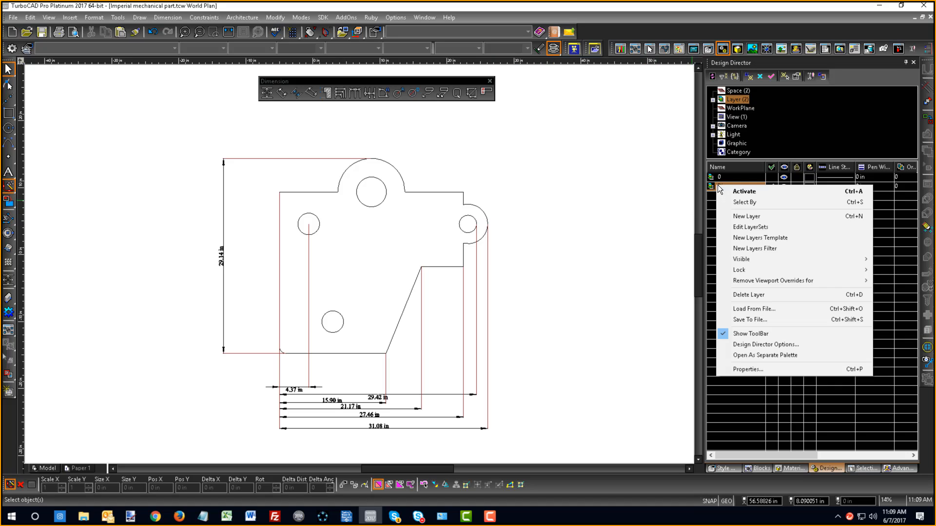
click(745, 202)
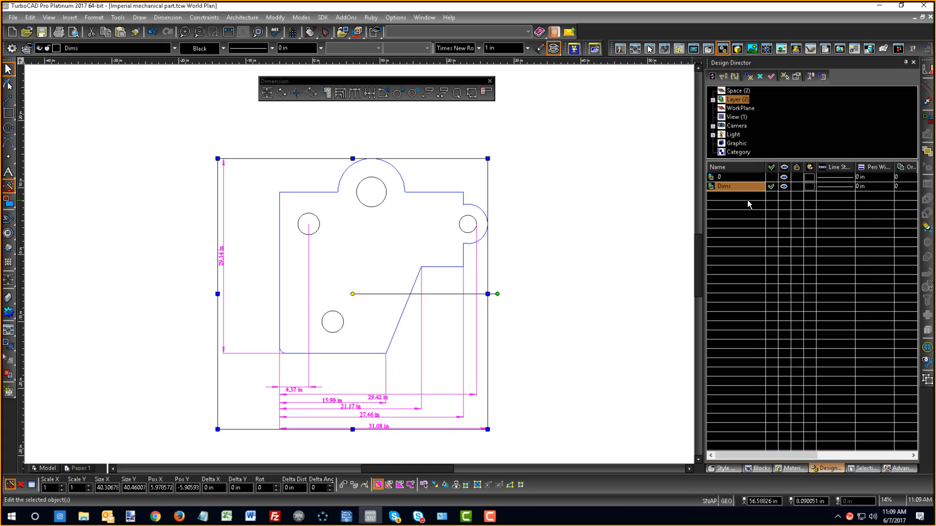
key(Delete)
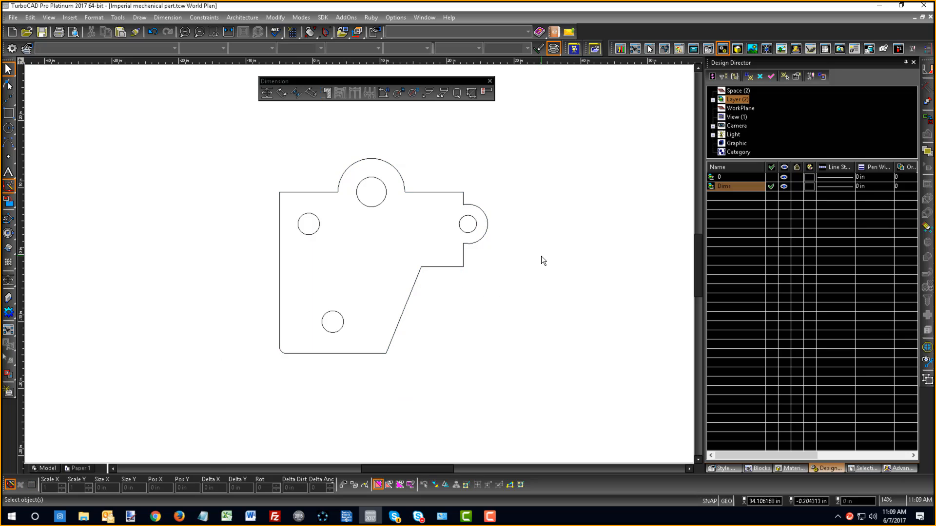
- Add an orthogonal dimension to the part's long left vertical edge using Segment Dimensioning
click(267, 94)
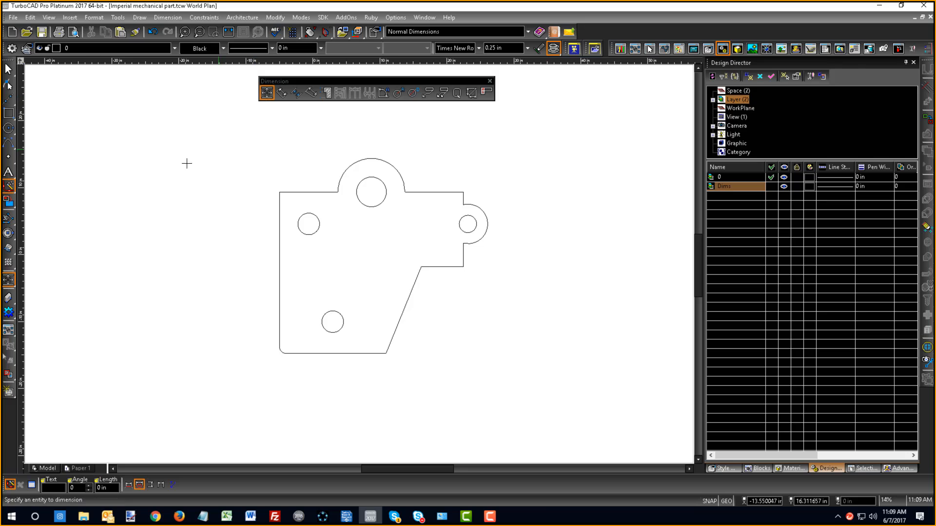
right_click(170, 189)
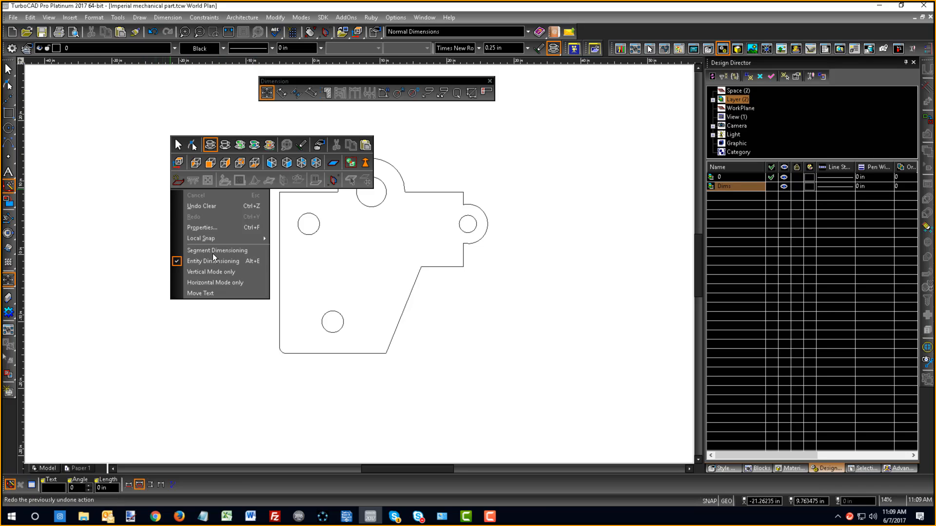
click(198, 484)
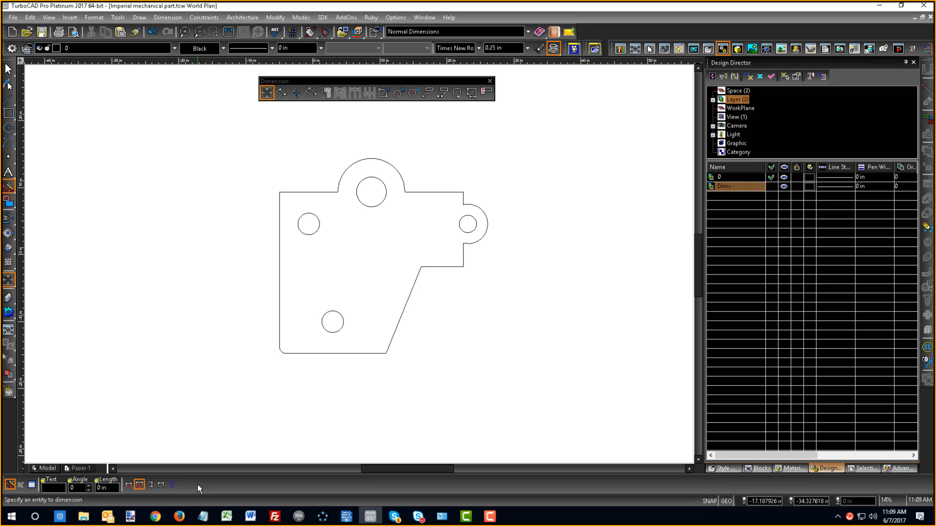
click(129, 485)
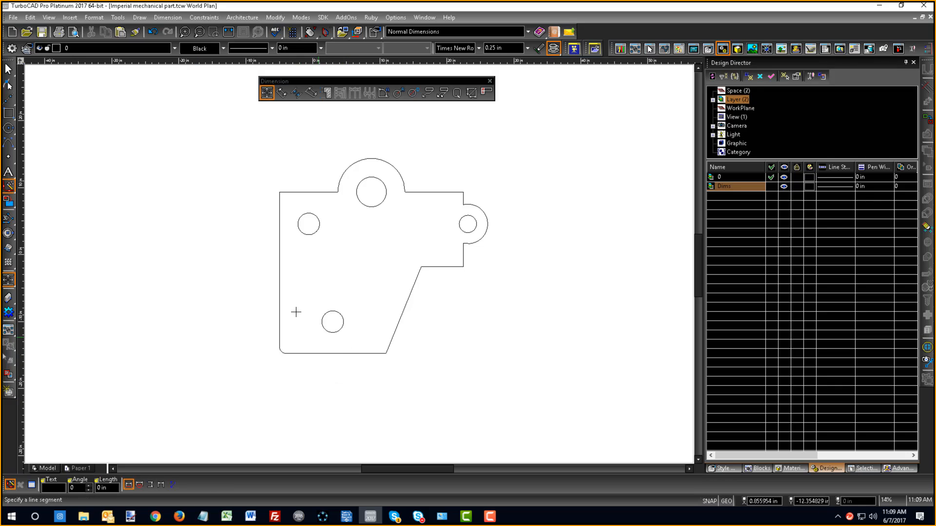
click(281, 309)
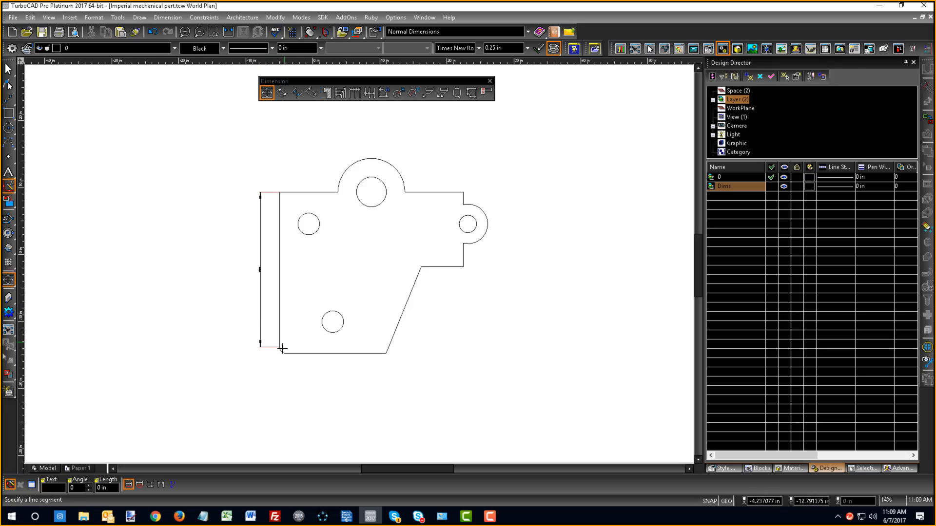
scroll(272, 308, up, 2)
scroll(358, 268, up, 2)
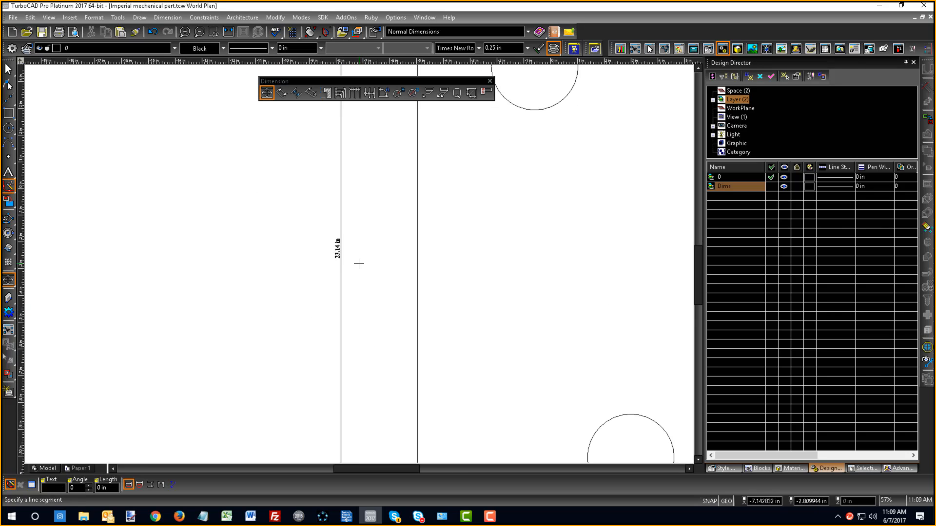
- Add a horizontal segment dimension below the part's bottom edge
scroll(359, 263, down, 2)
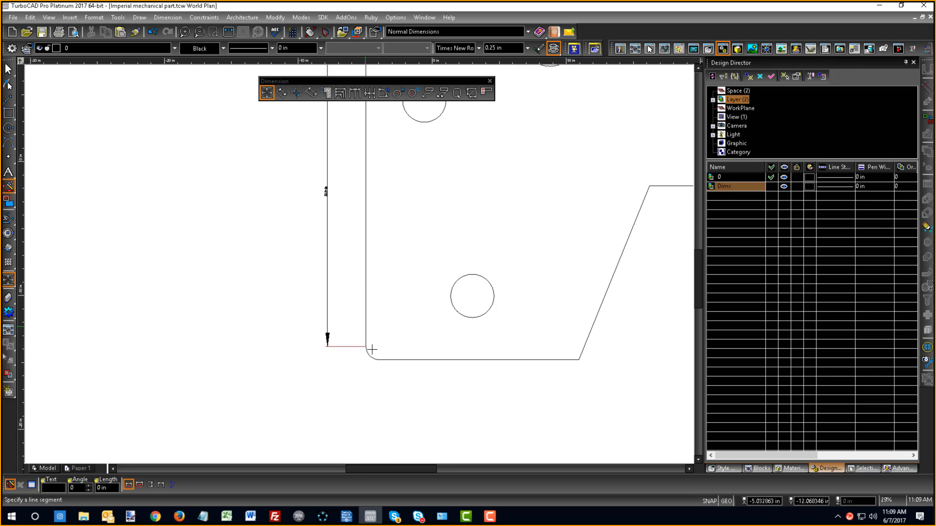
click(401, 361)
click(412, 402)
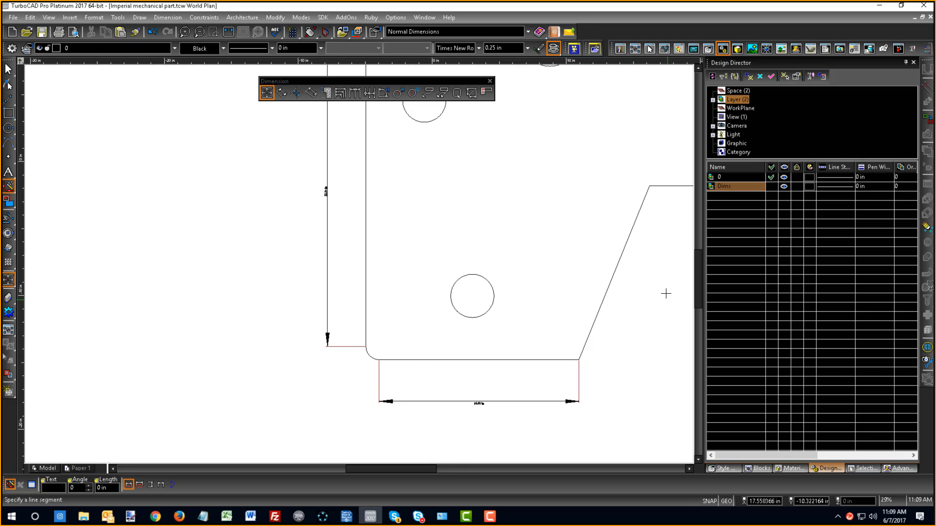
- Add horizontal segment dimensions for the short stepped edge and the slanted edge, aligning the slanted edge's dimension line with the bottom edge's
scroll(349, 261, down, 2)
click(367, 210)
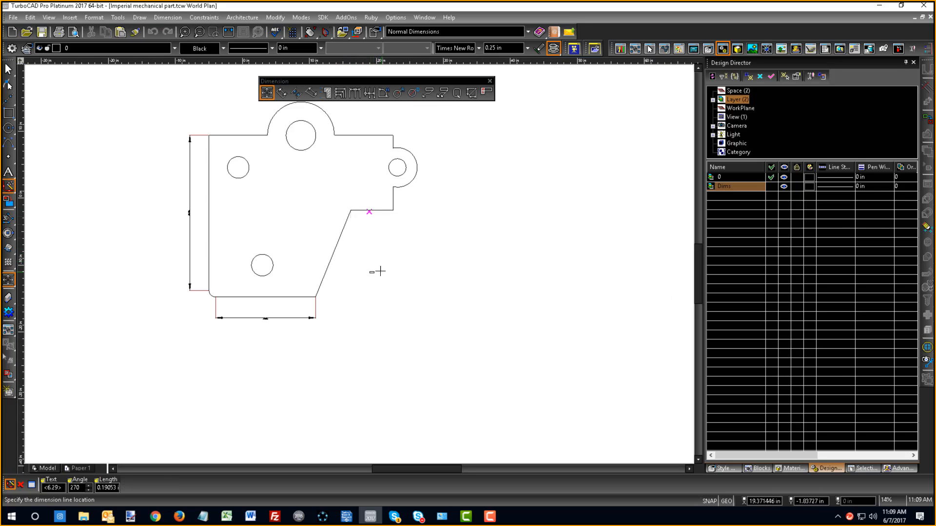
click(377, 268)
click(336, 260)
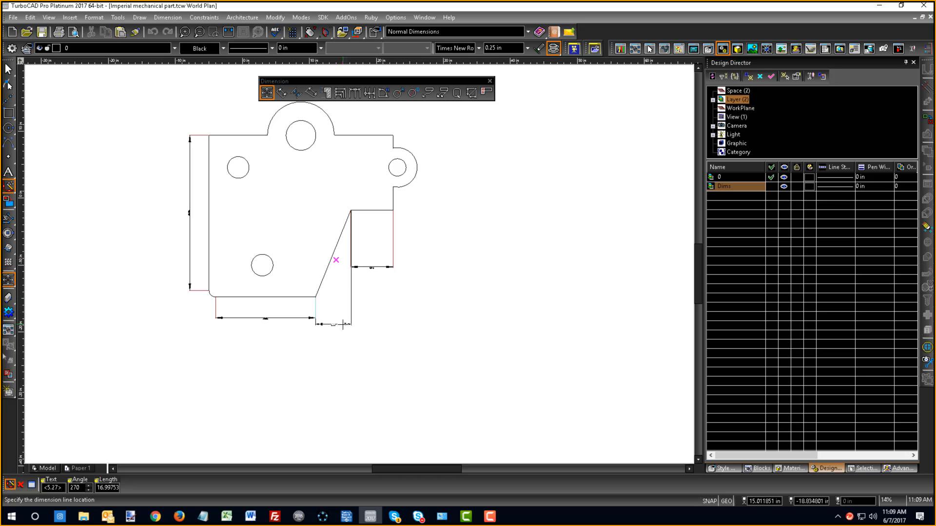
click(312, 321)
- Move the short stepped edge's dimension line down with the Edit Tool, aligning it with the slanted edge's dimension line
right_click(375, 253)
click(398, 202)
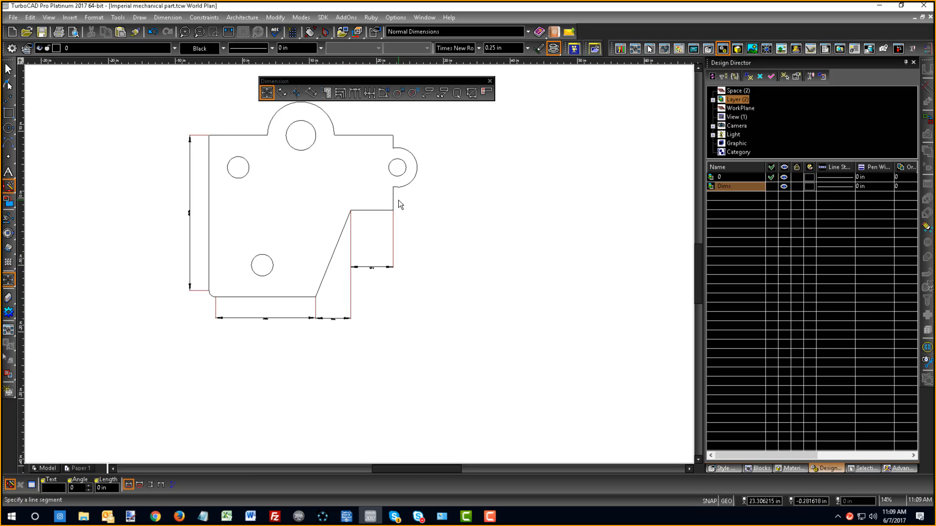
right_click(378, 244)
click(398, 202)
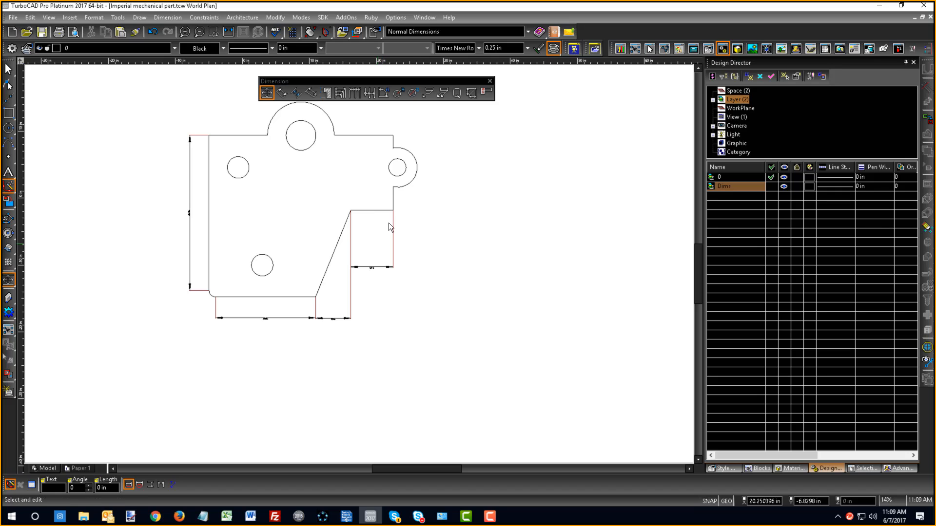
click(370, 268)
click(371, 267)
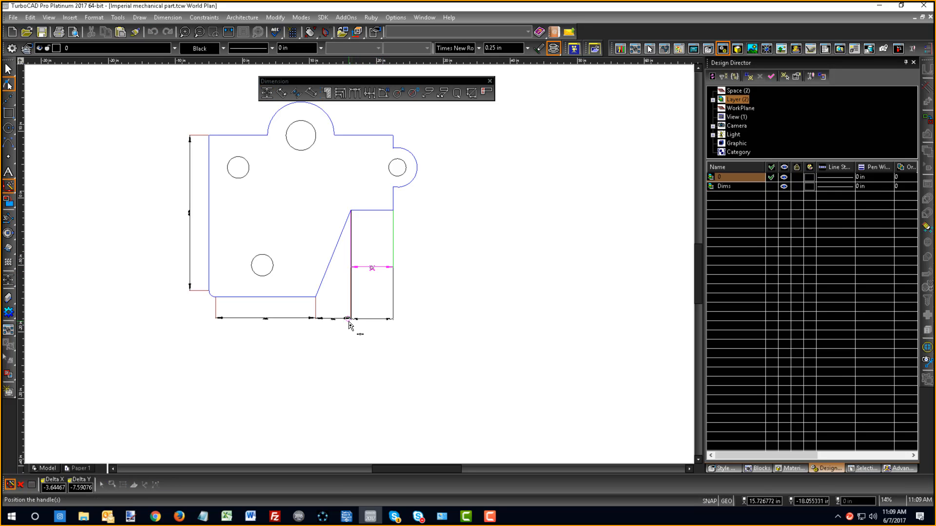
click(348, 321)
click(355, 336)
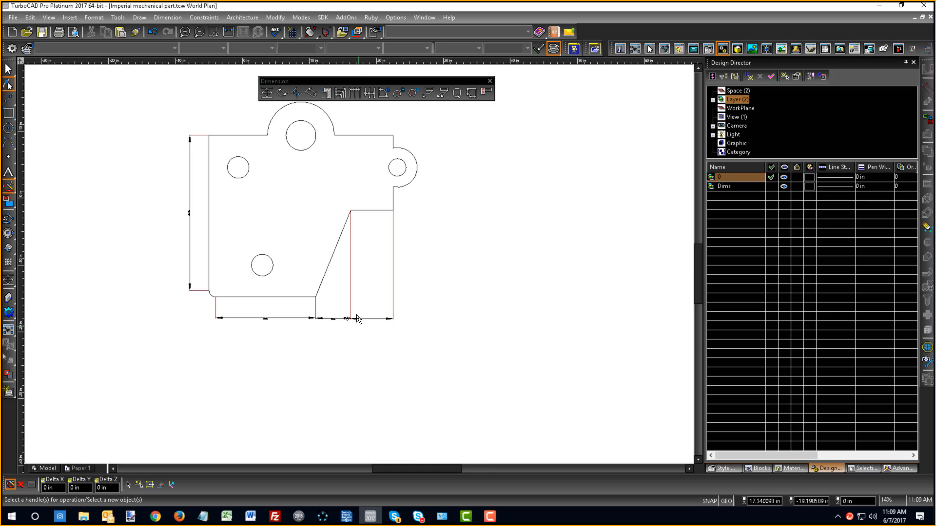
- Move the 6.29 in dimension's text to the middle of its dimension line with the Edit Tool
scroll(350, 324, up, 2)
scroll(350, 280, up, 2)
right_click(339, 95)
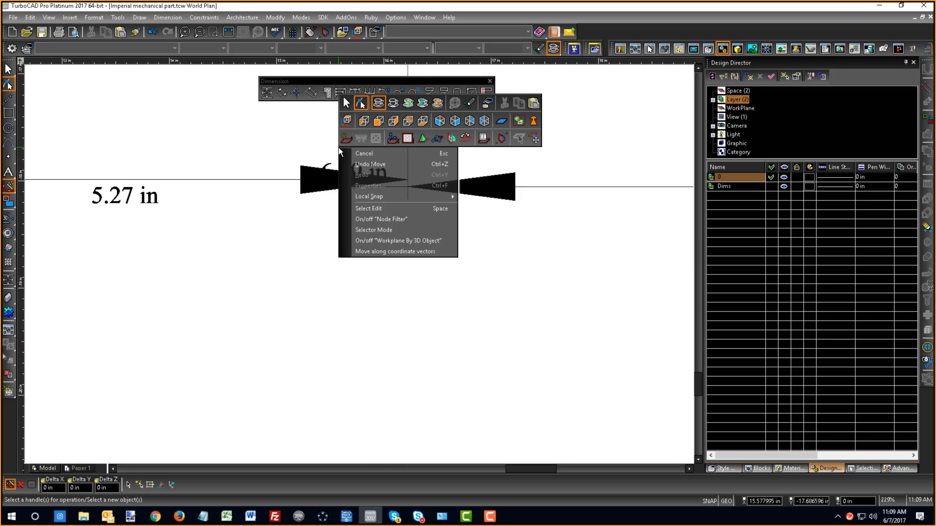
click(347, 105)
click(353, 176)
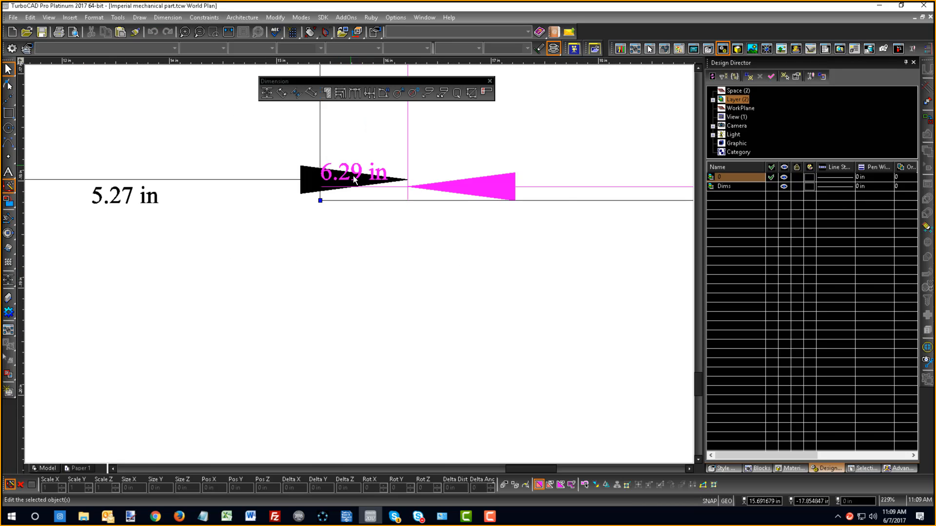
right_click(360, 158)
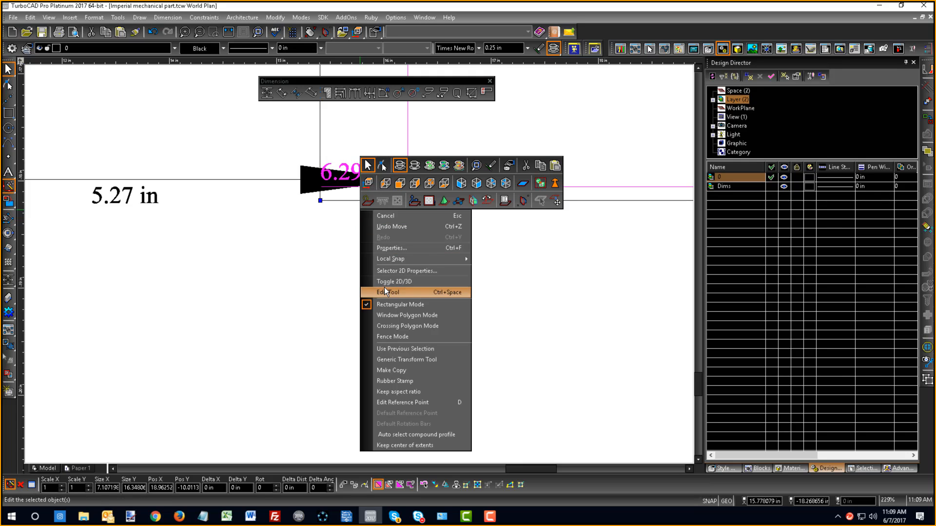
click(384, 291)
click(354, 190)
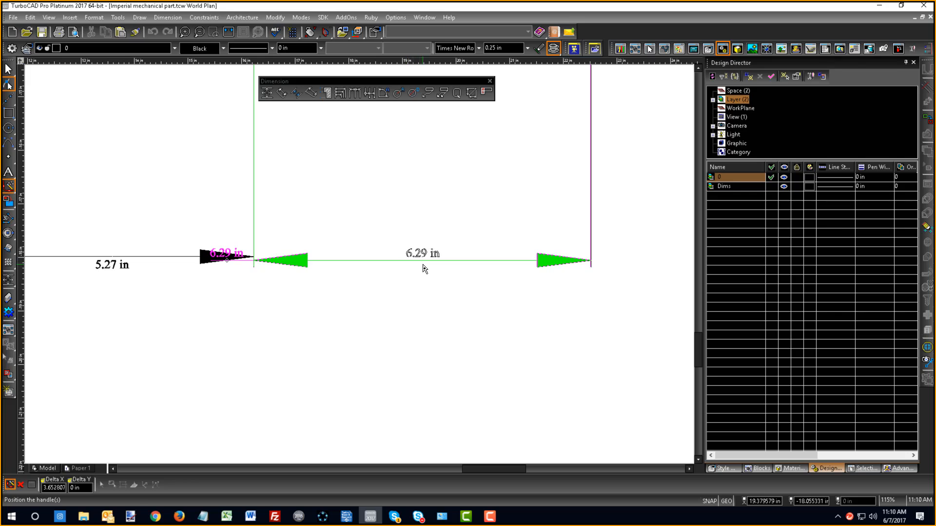
click(424, 268)
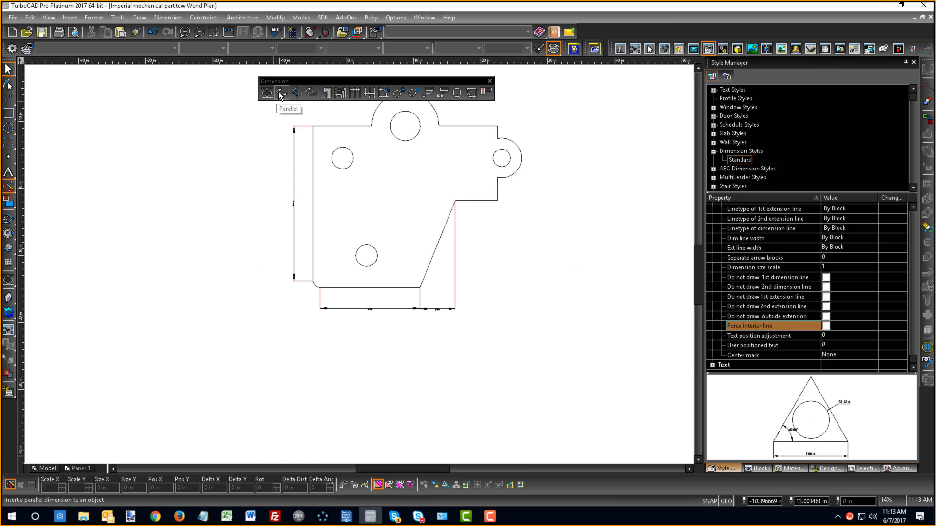
- Add a parallel dimension to the part's slanted edge, placing its dimension line outside the part
click(281, 94)
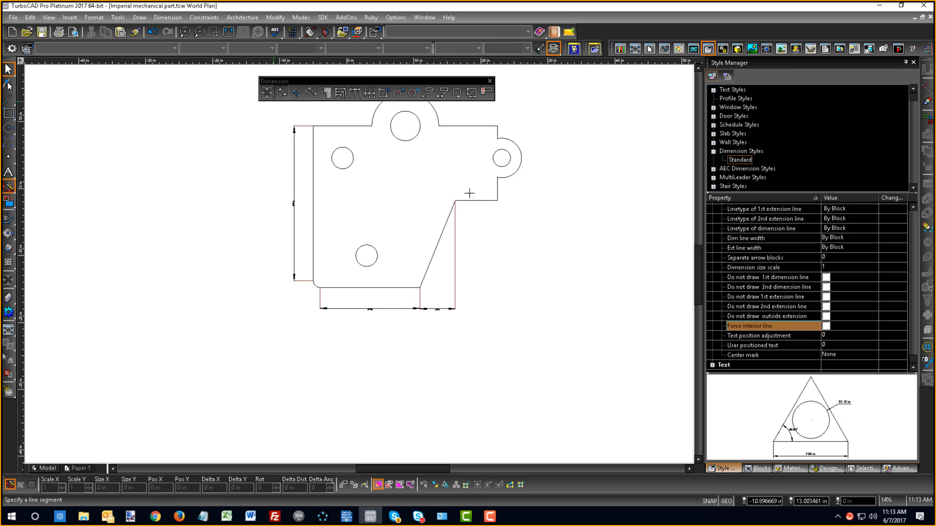
click(439, 245)
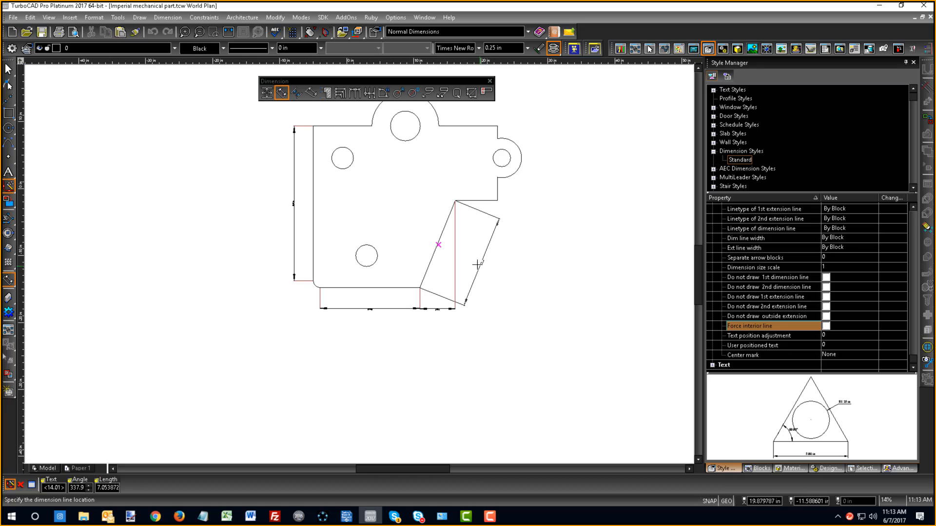
click(471, 258)
scroll(463, 258, up, 5)
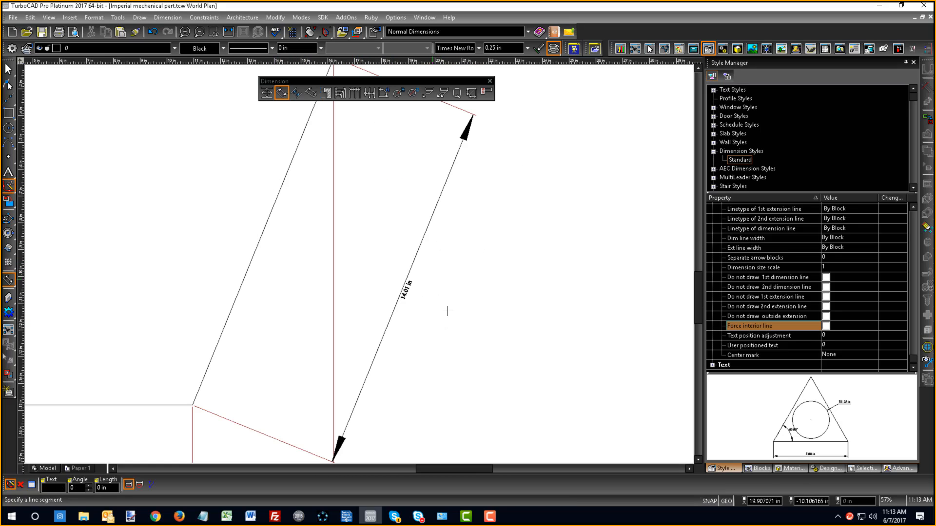
- Enable Move Text and add a second parallel dimension to the slanted edge, farther out, with its text beyond the dimension line's upper end
right_click(381, 265)
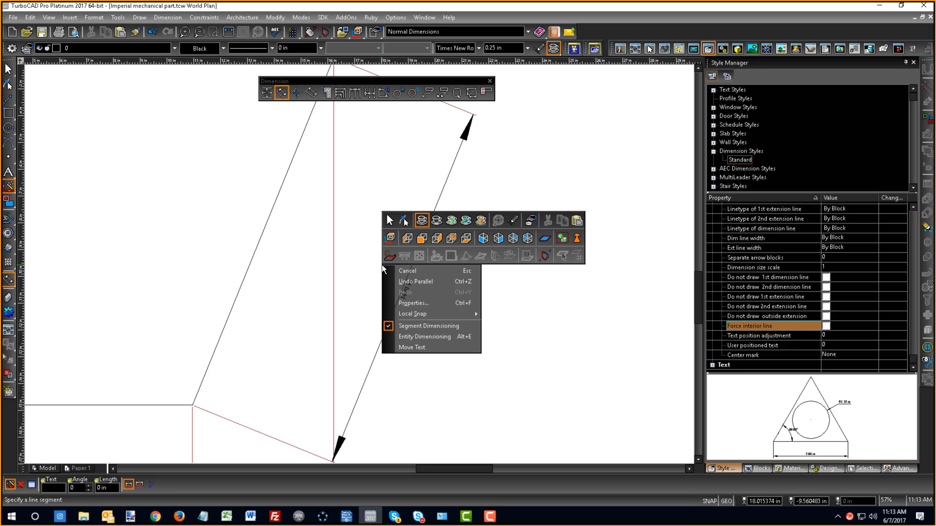
click(424, 344)
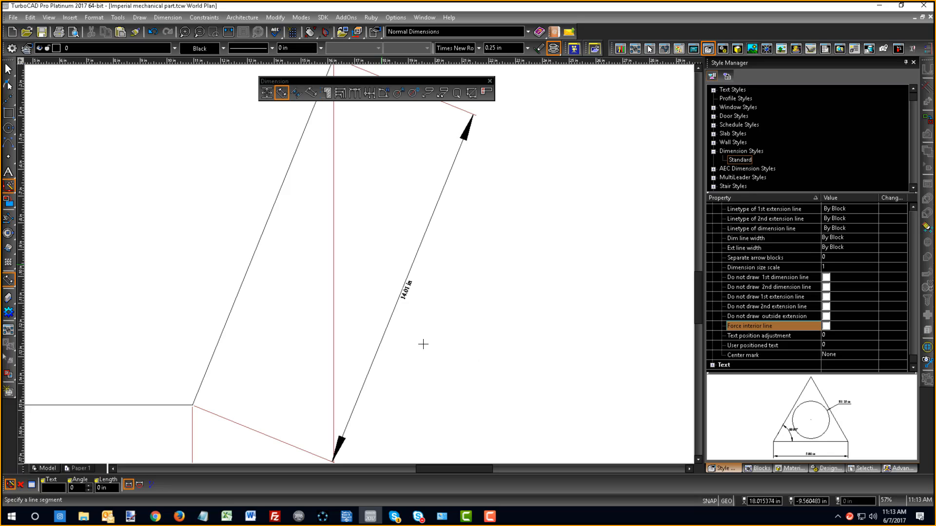
click(257, 245)
click(488, 341)
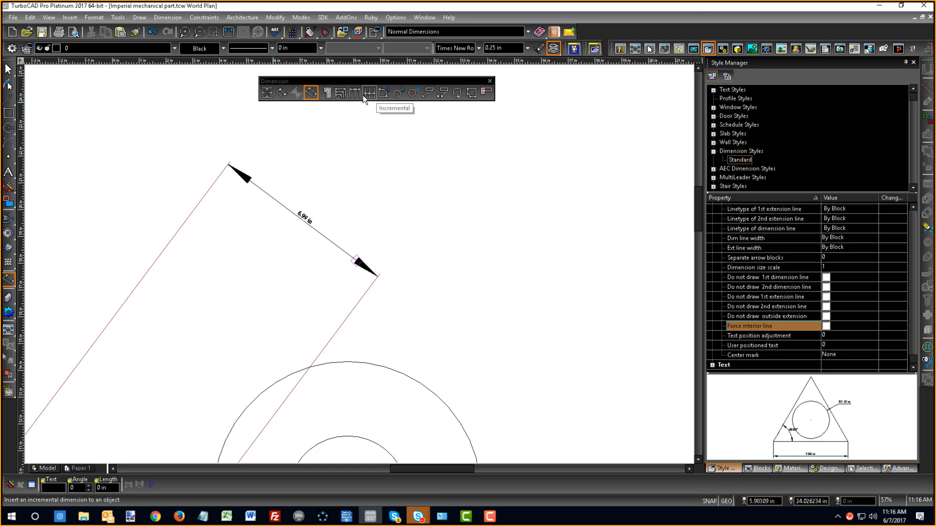
- Add an angular dimension between the part's bottom edge and left vertical edge, placing its arc inside the rounded corner
scroll(356, 268, down, 5)
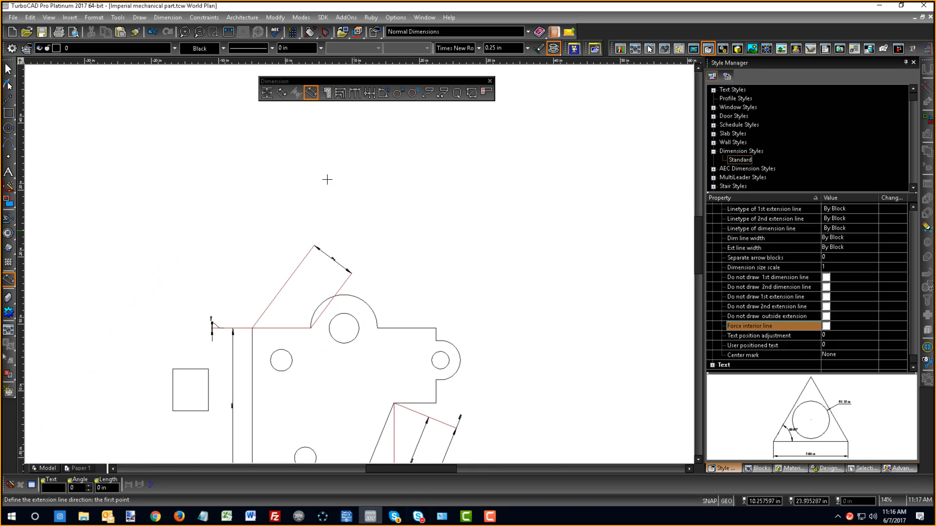
click(384, 93)
scroll(373, 112, down, 2)
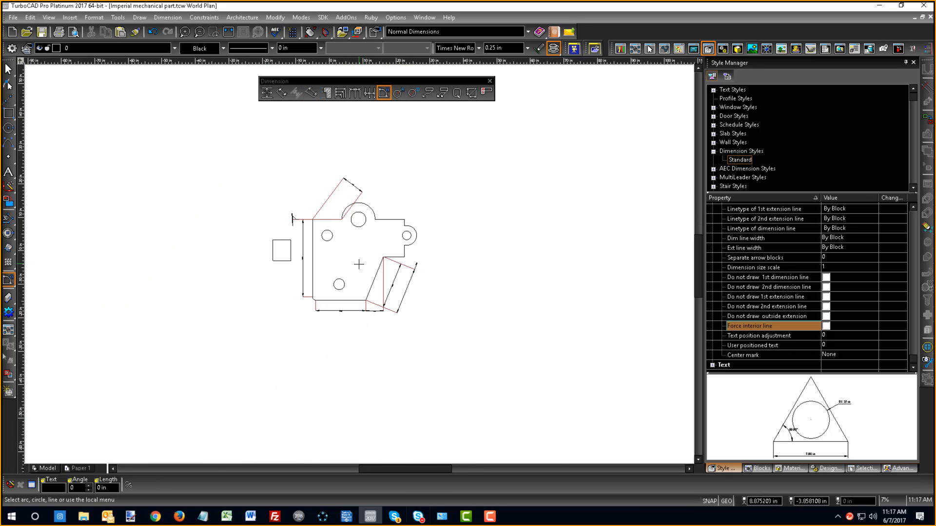
scroll(348, 314, up, 5)
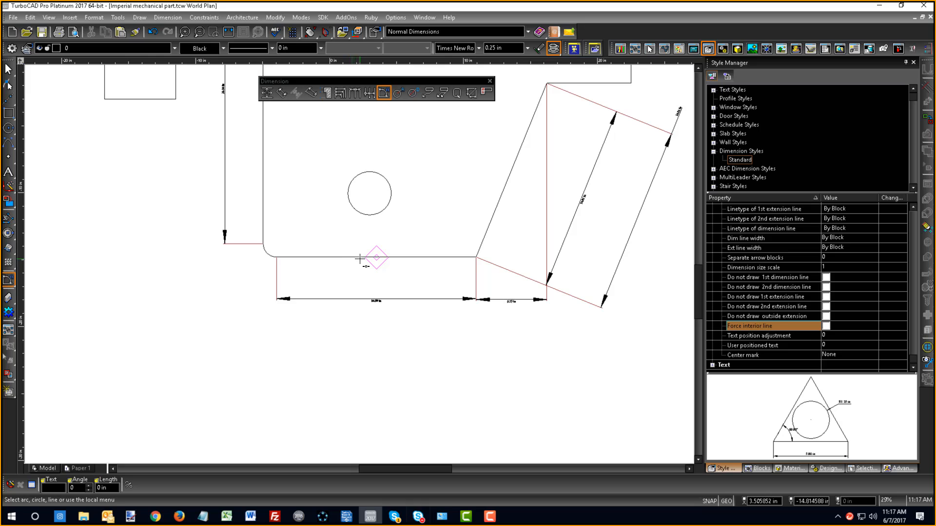
click(375, 258)
click(263, 247)
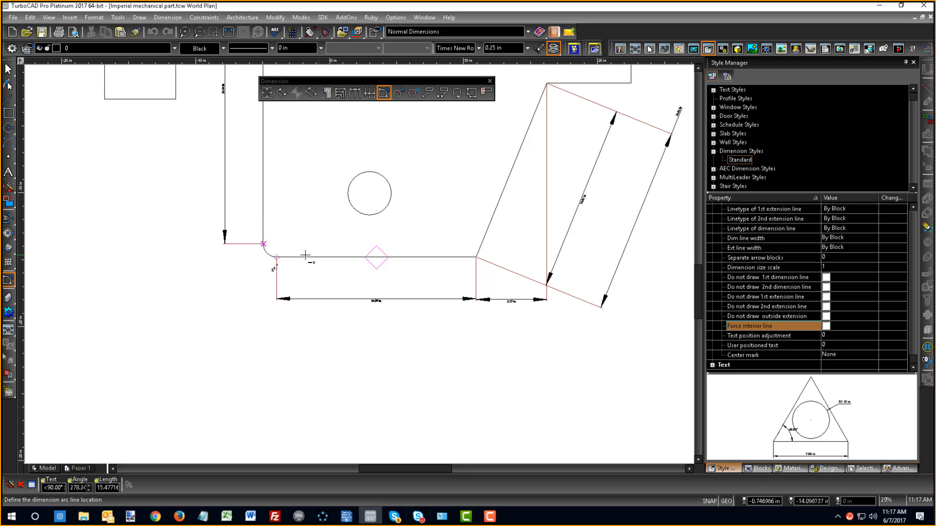
click(309, 239)
scroll(382, 249, up, 4)
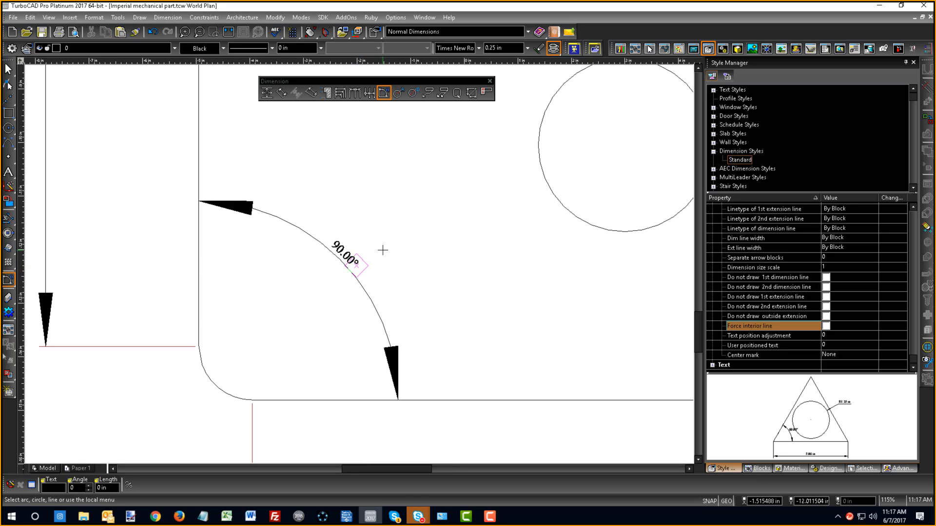
scroll(383, 248, up, 3)
scroll(384, 248, down, 5)
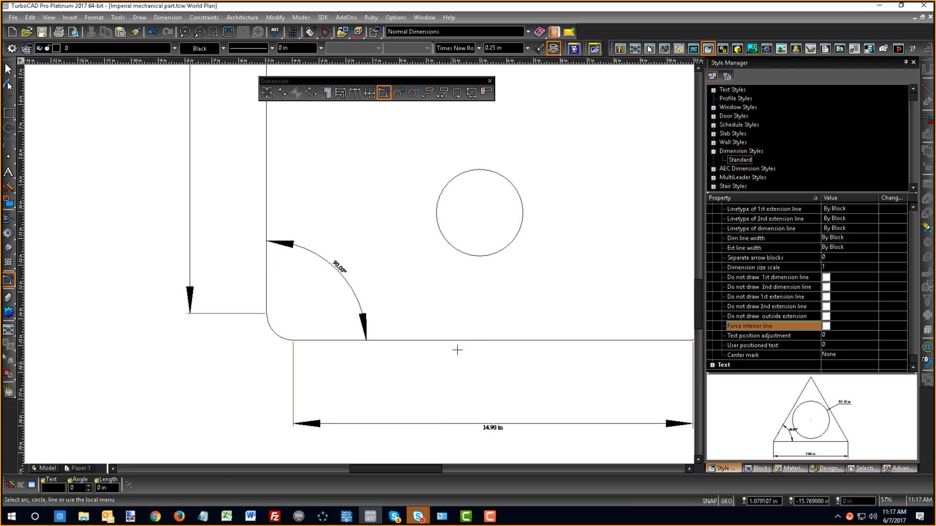
click(411, 96)
scroll(443, 329, down, 5)
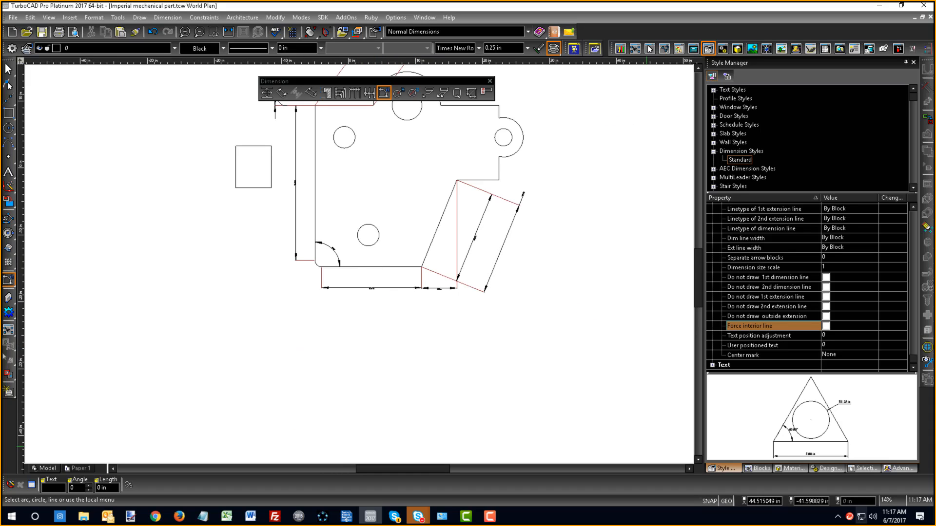
click(267, 94)
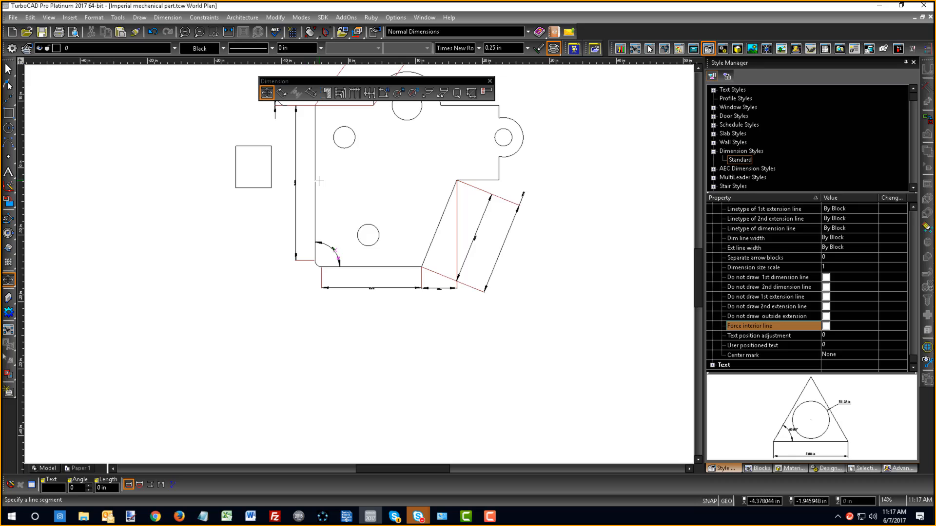
click(282, 94)
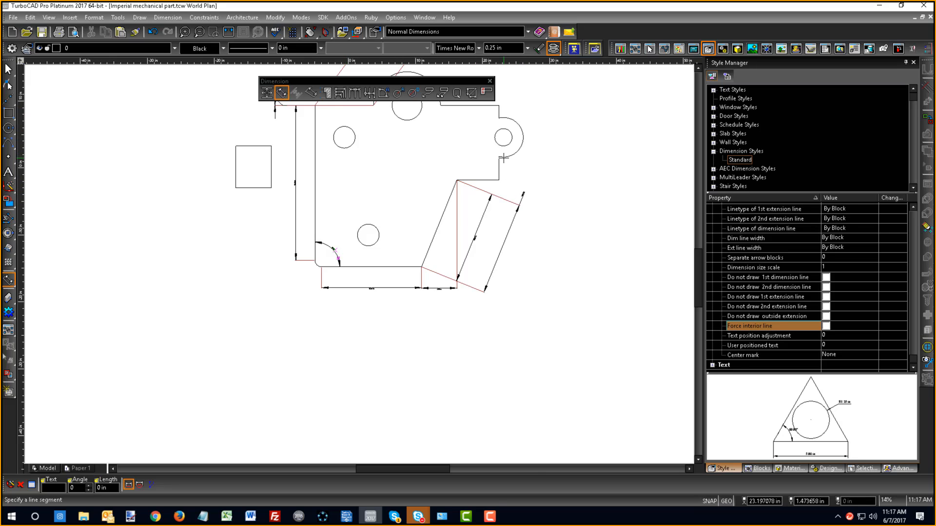
- Turn off Segment Dimensioning and add an orthogonal Entity Dimensioning dimension for the part's overall height, outside its right side
scroll(359, 264, up, 5)
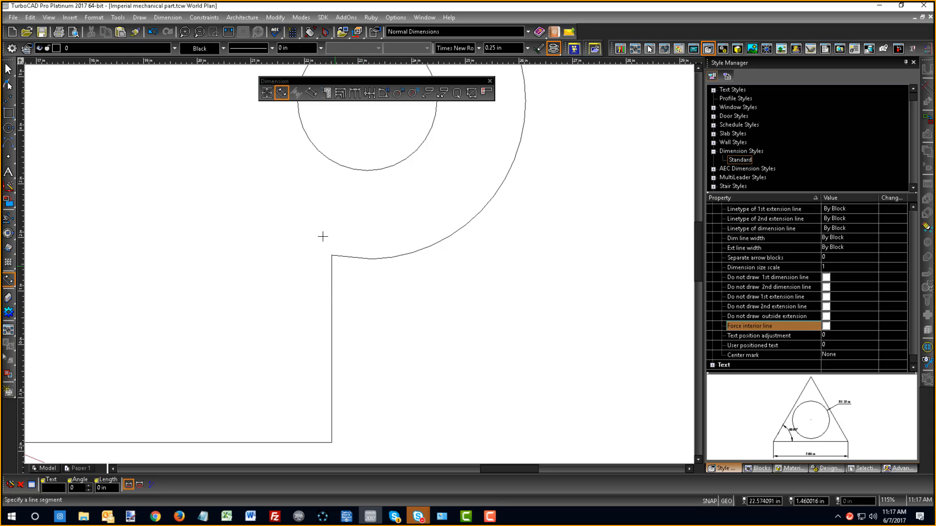
click(266, 92)
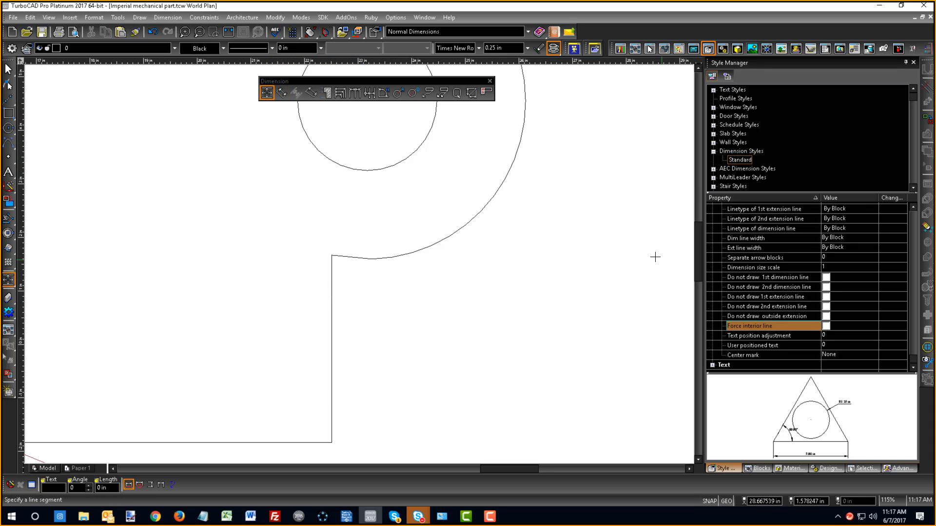
right_click(594, 239)
click(644, 305)
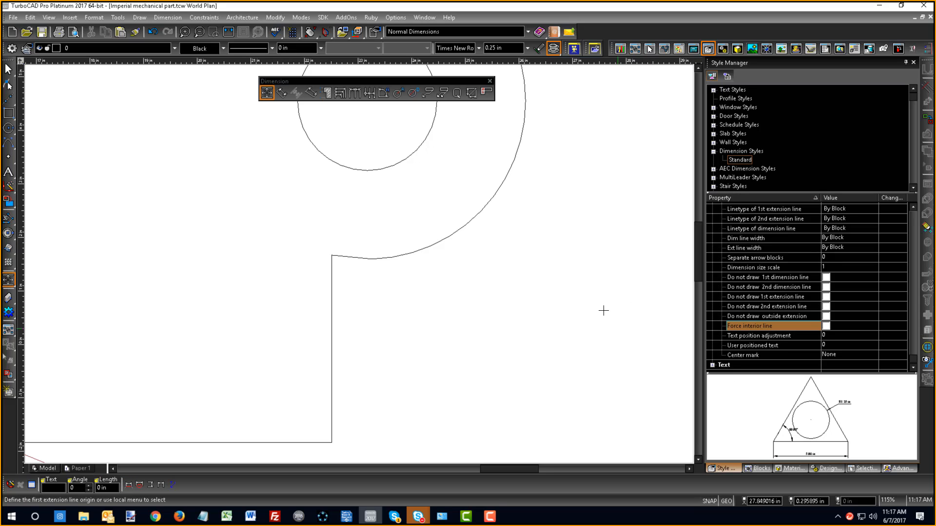
right_click(500, 277)
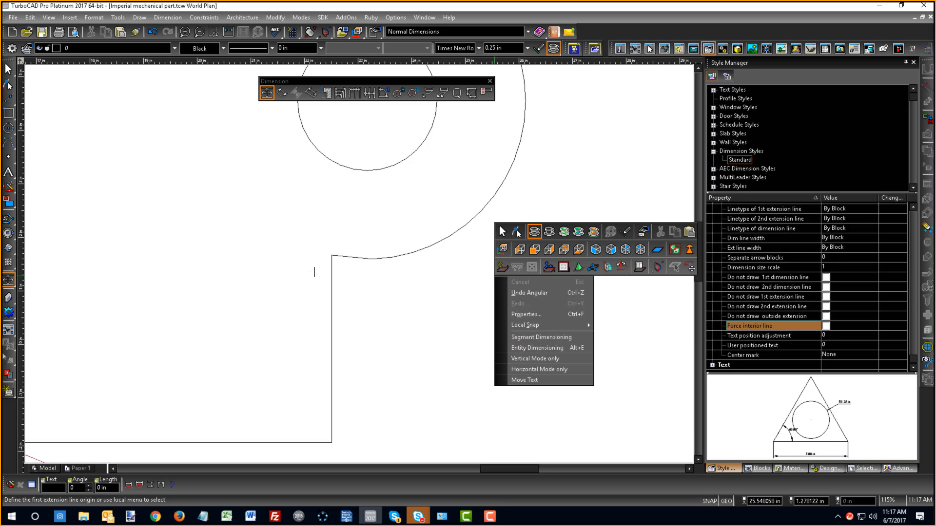
click(377, 300)
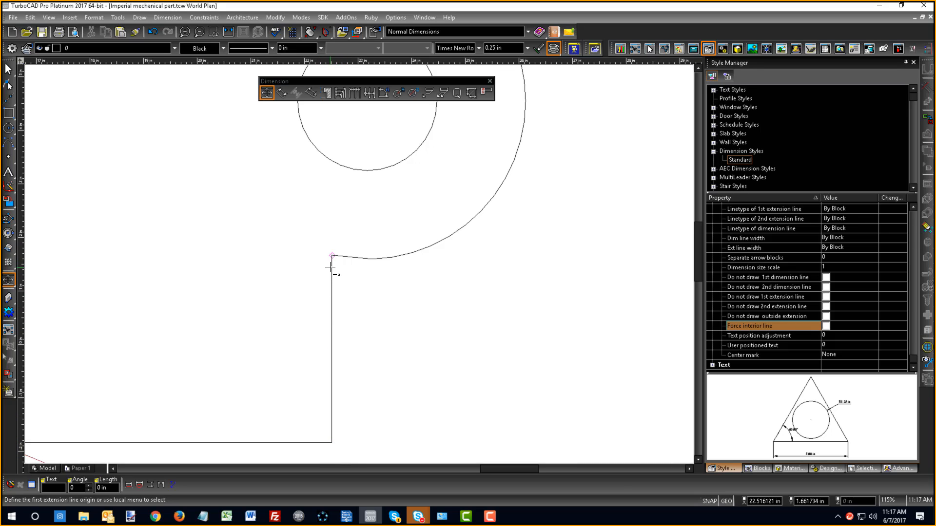
right_click(283, 237)
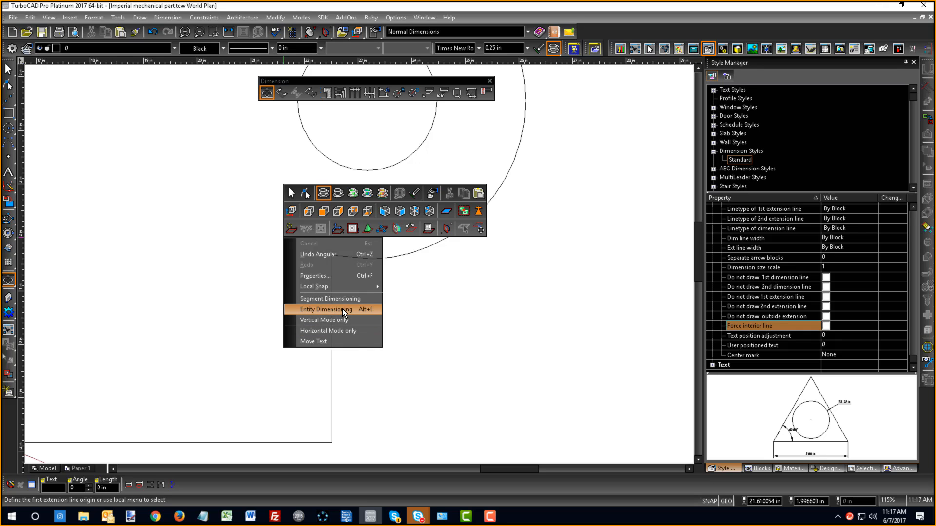
click(367, 311)
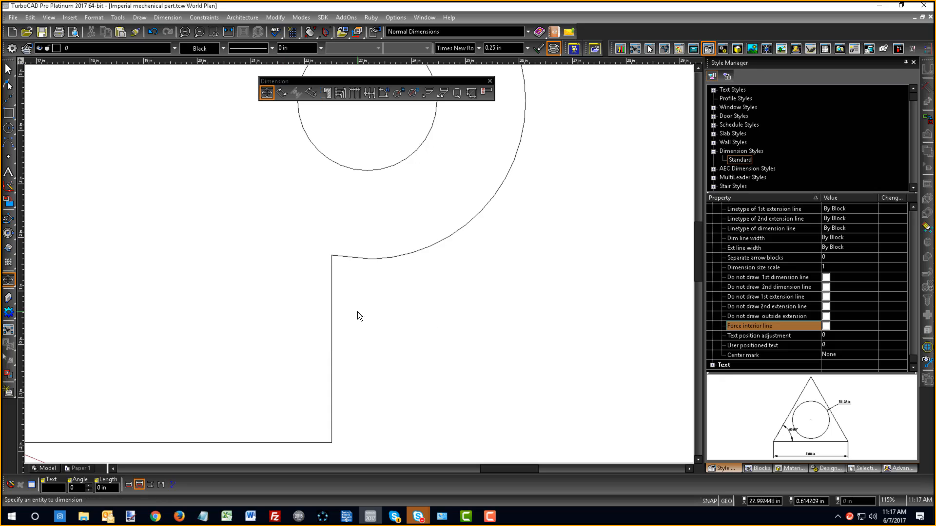
click(331, 324)
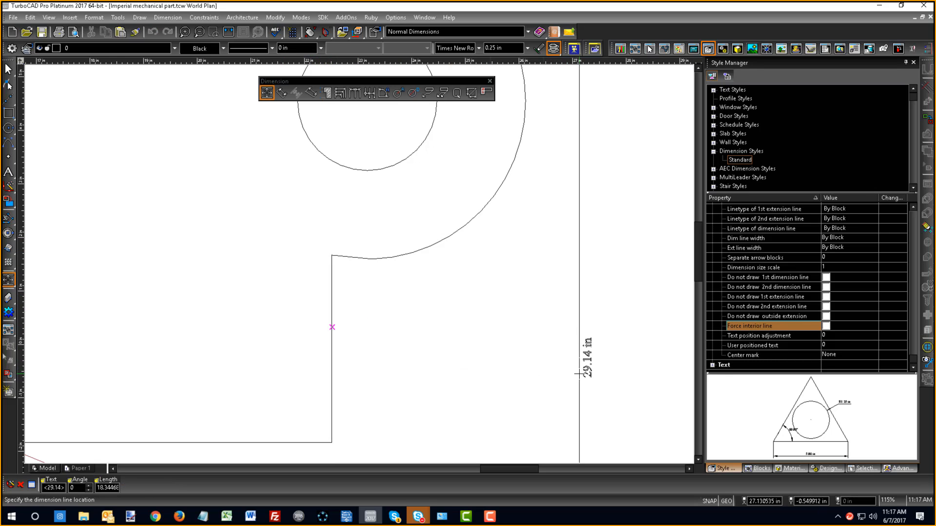
- Turn off Entity Dimensioning and dimension the short vertical edge below the right lug between its endpoints, outside the overall height dimension
right_click(384, 320)
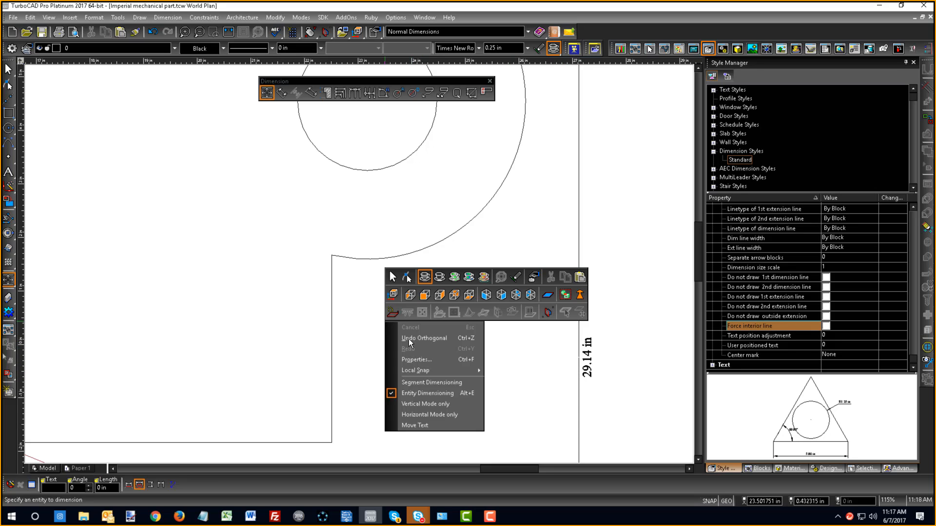
click(421, 393)
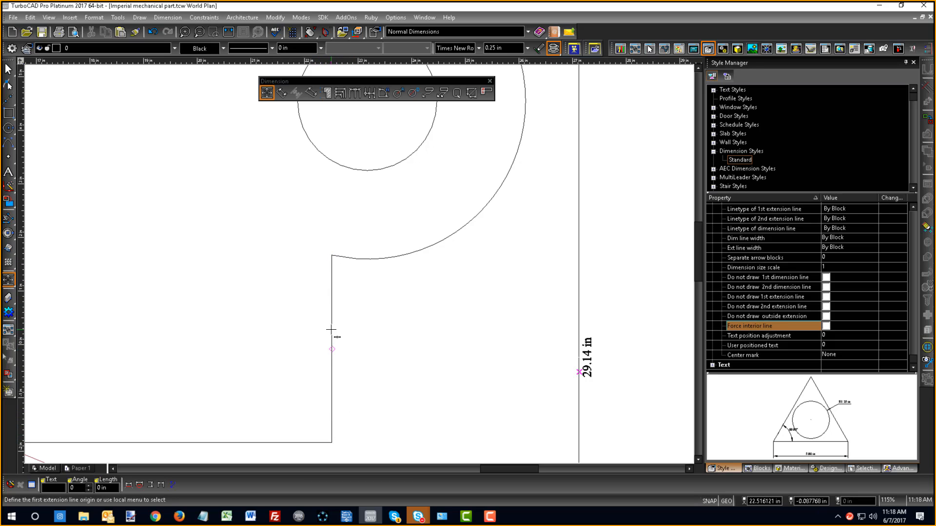
right_click(330, 239)
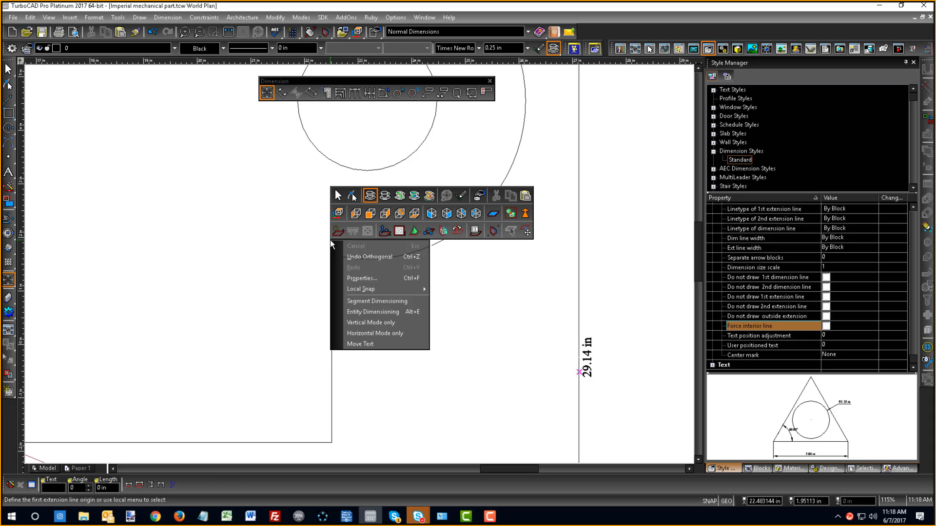
click(385, 302)
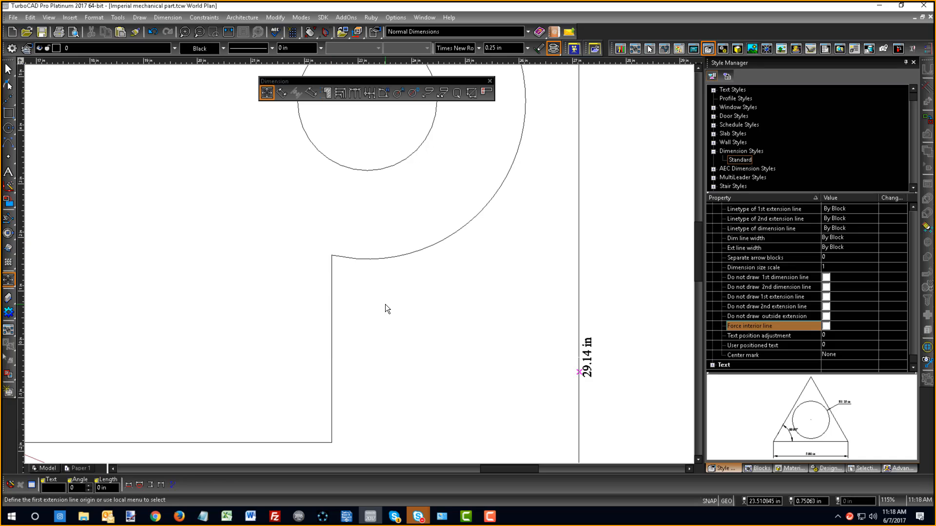
click(332, 256)
click(332, 442)
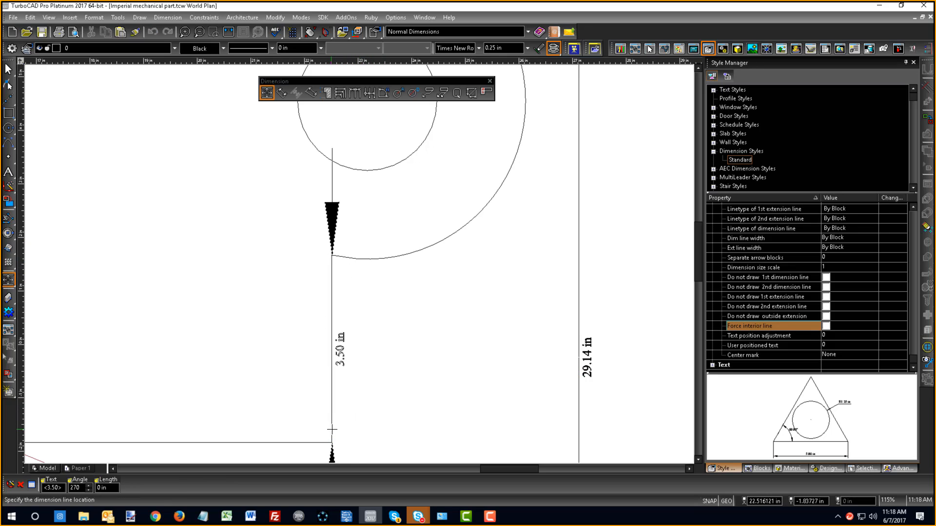
click(615, 416)
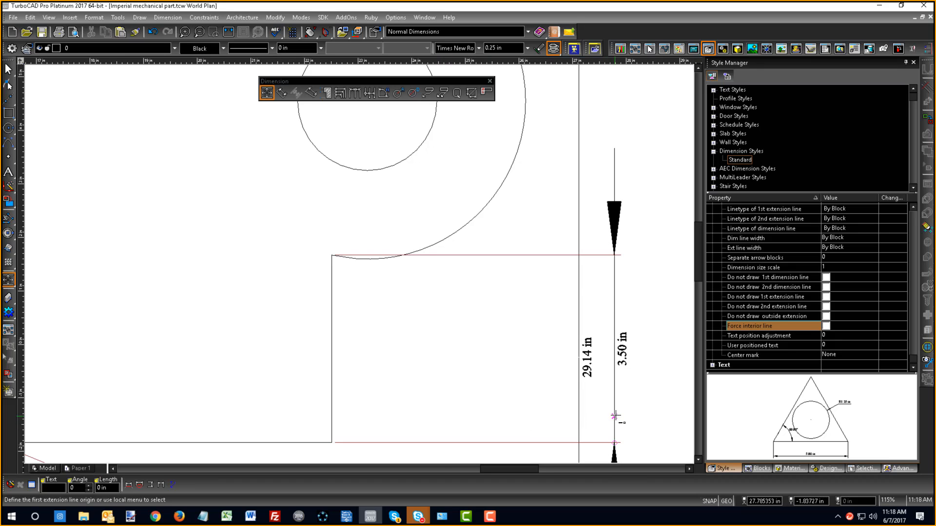
scroll(454, 259, down, 8)
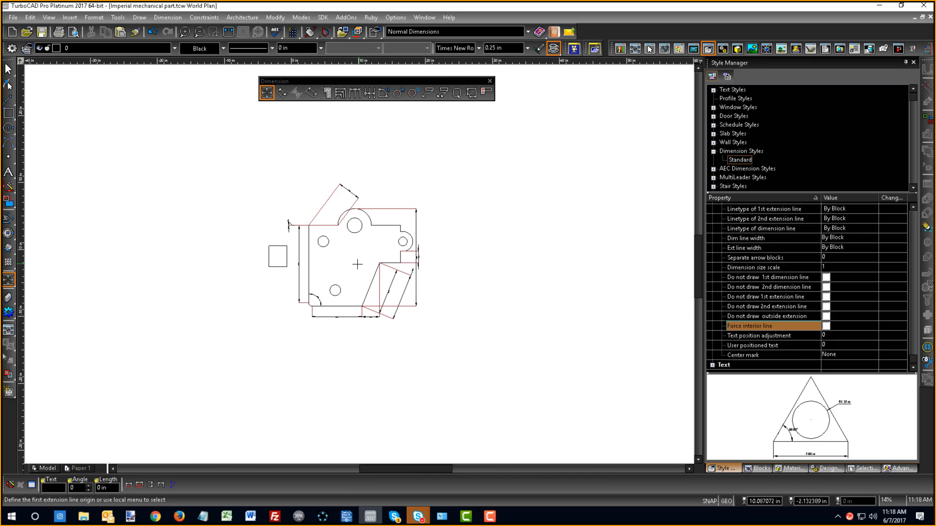
- Add a radius dimension to the part's rounded lower-left corner, with the text outside the part
scroll(357, 264, up, 2)
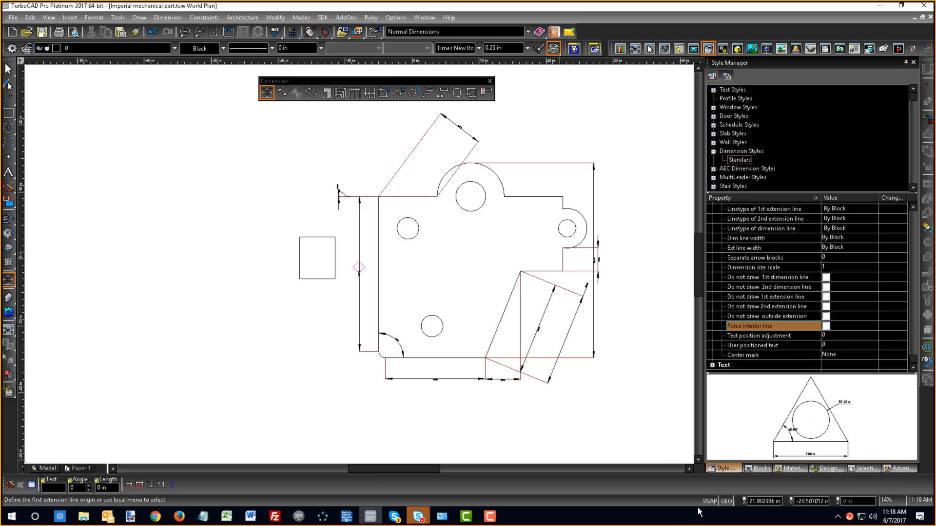
click(398, 92)
scroll(404, 371, up, 5)
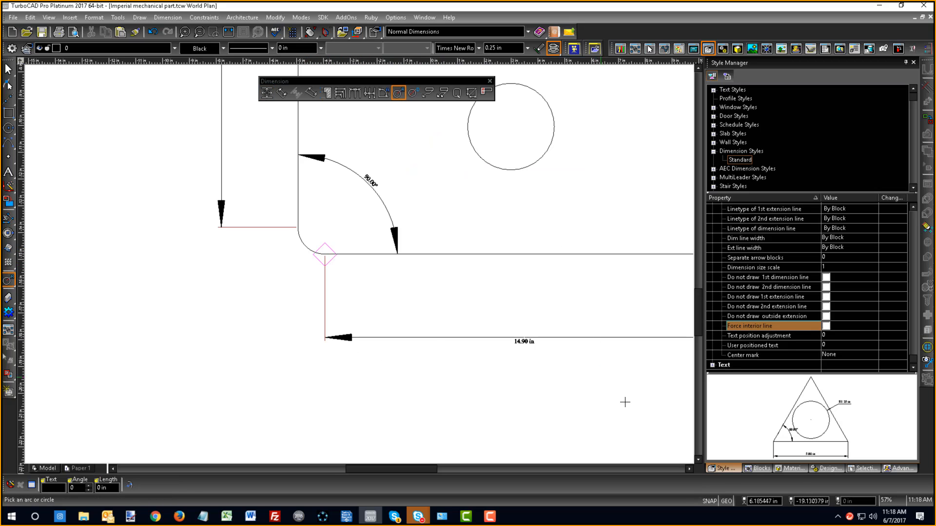
click(300, 246)
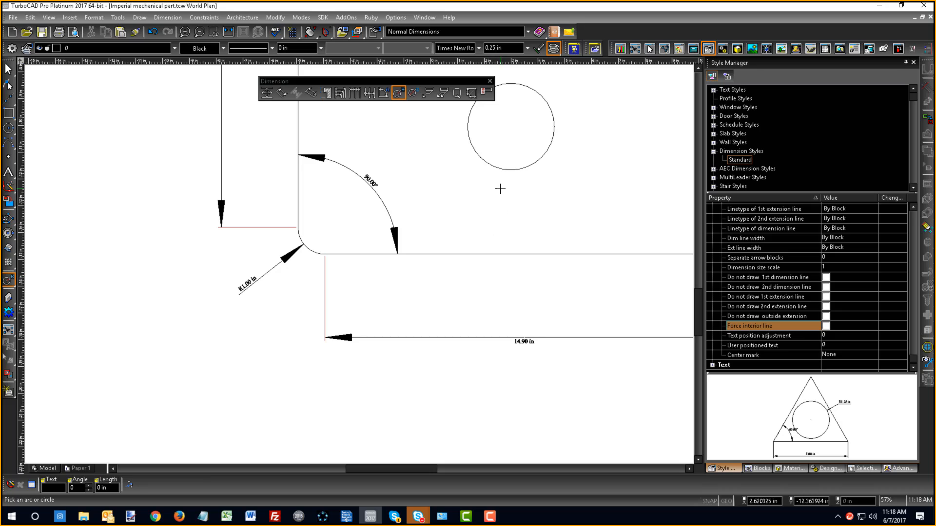
- Add a radius dimension to the lower hole, placing its text to the hole's lower right
click(502, 169)
click(573, 219)
scroll(375, 236, down, 3)
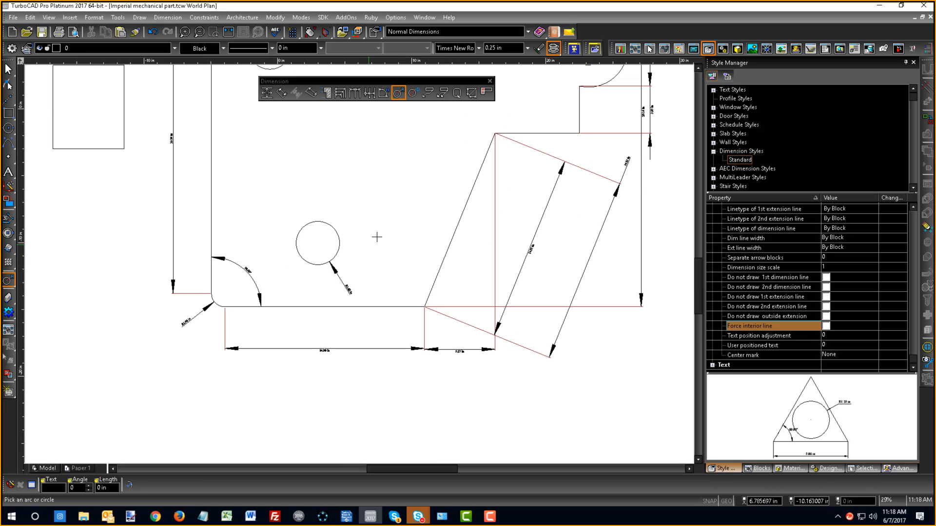
scroll(362, 260, down, 3)
scroll(331, 274, up, 6)
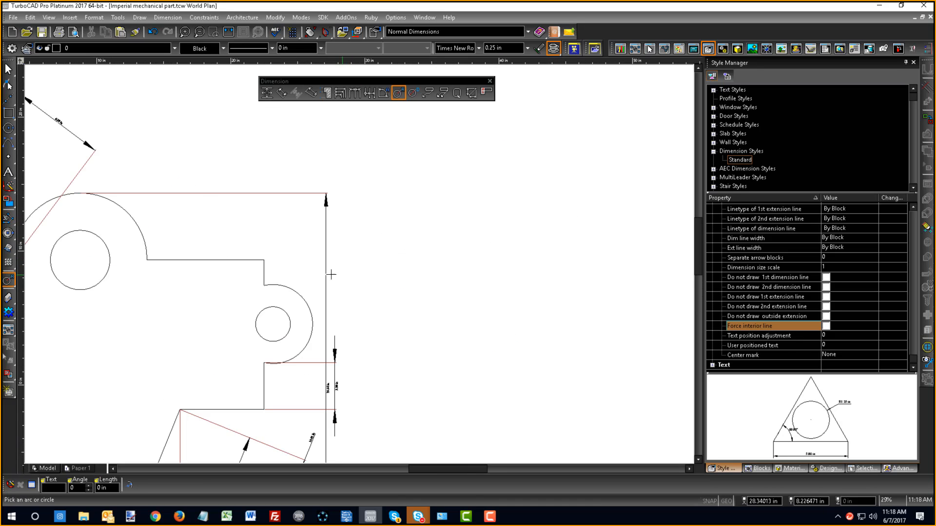
- Add radius dimensions to the right lug's hole and rounded outer arc, placing the hole's text inside the part and the arc's text outside
click(287, 318)
click(203, 294)
click(291, 288)
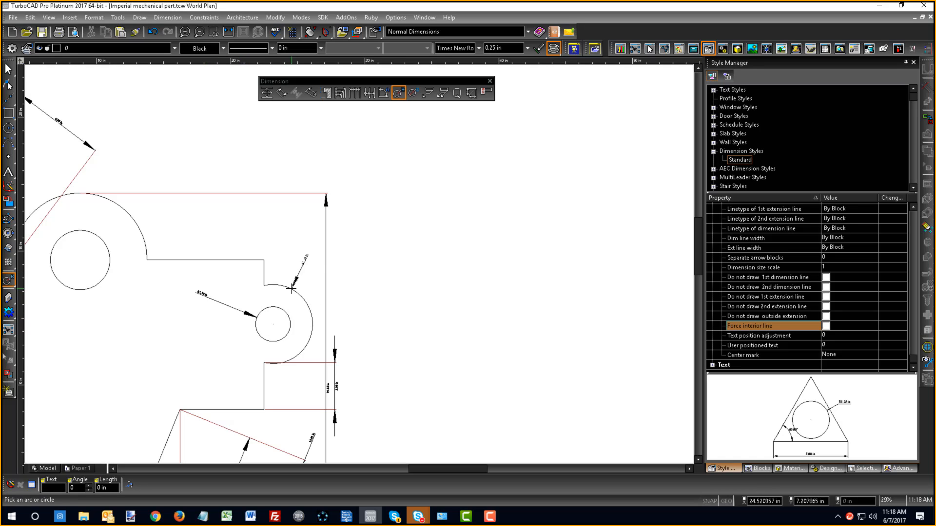
click(387, 265)
- Add radius dimensions to the part's large top arc and the hole beneath it, with the texts to the arc's upper left and the hole's lower left
scroll(332, 278, down, 6)
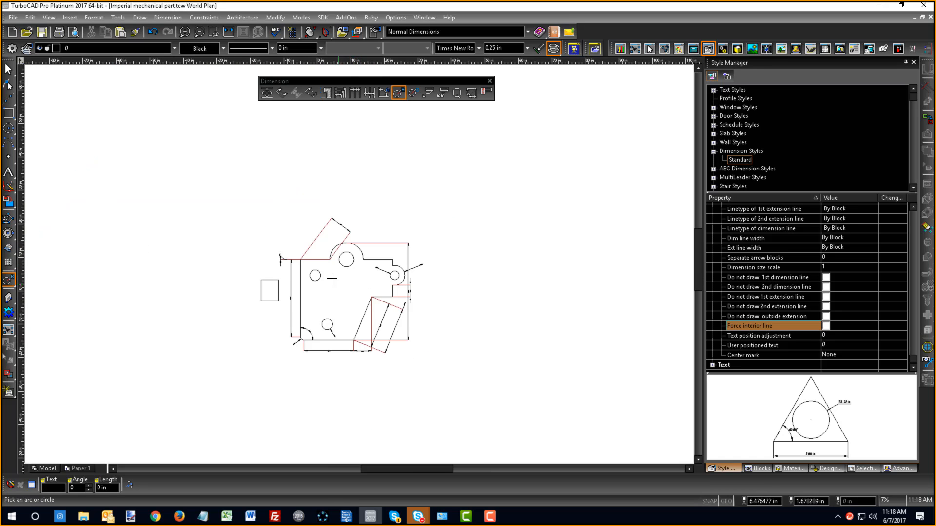
scroll(332, 278, up, 6)
click(369, 172)
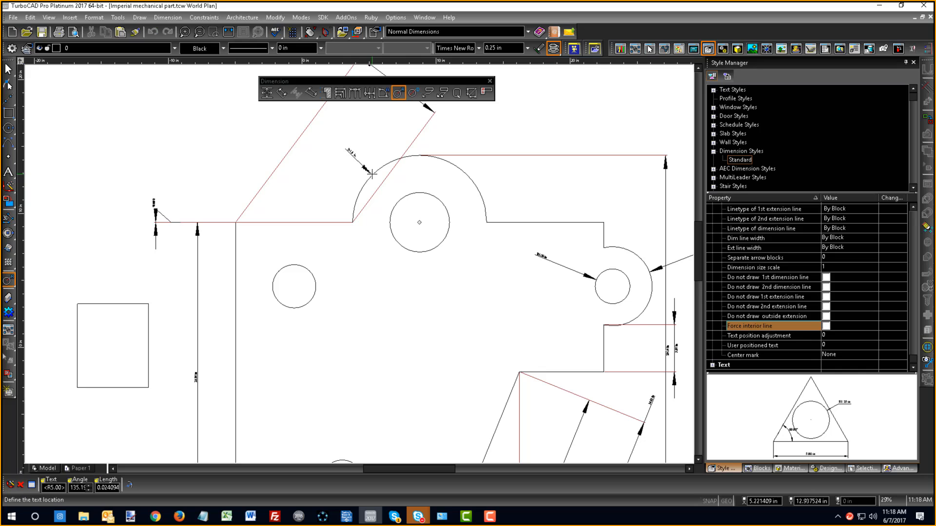
click(307, 156)
click(397, 247)
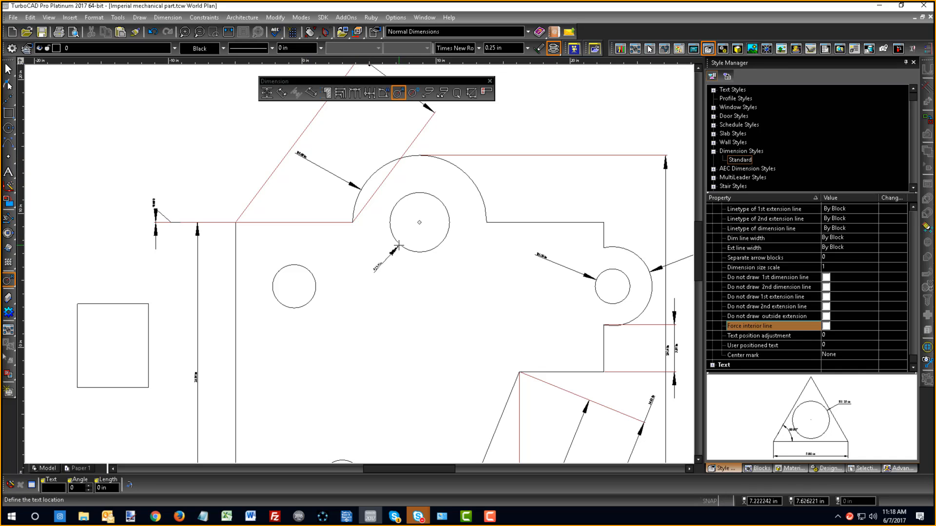
click(362, 303)
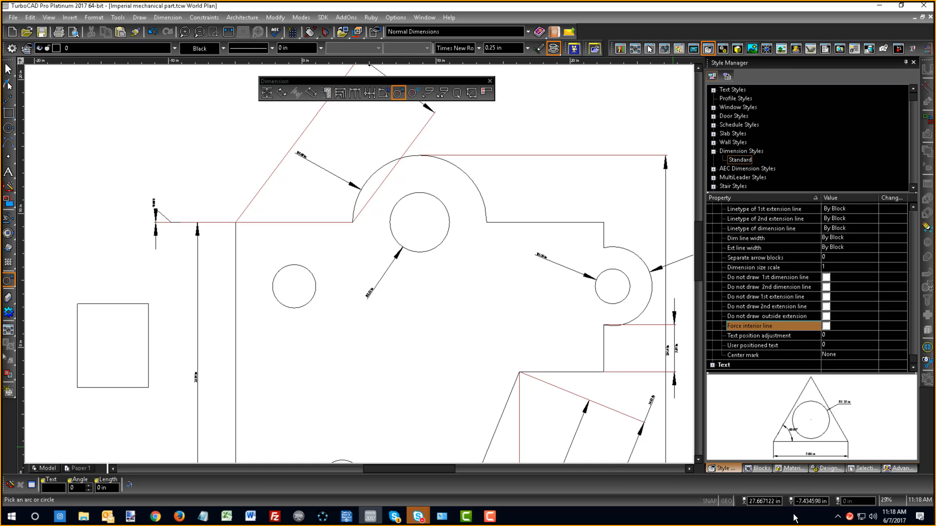
- Add a diameter dimension to the upper-left hole, placing its text to the hole's lower right
click(413, 93)
click(318, 301)
click(362, 339)
scroll(355, 334, up, 3)
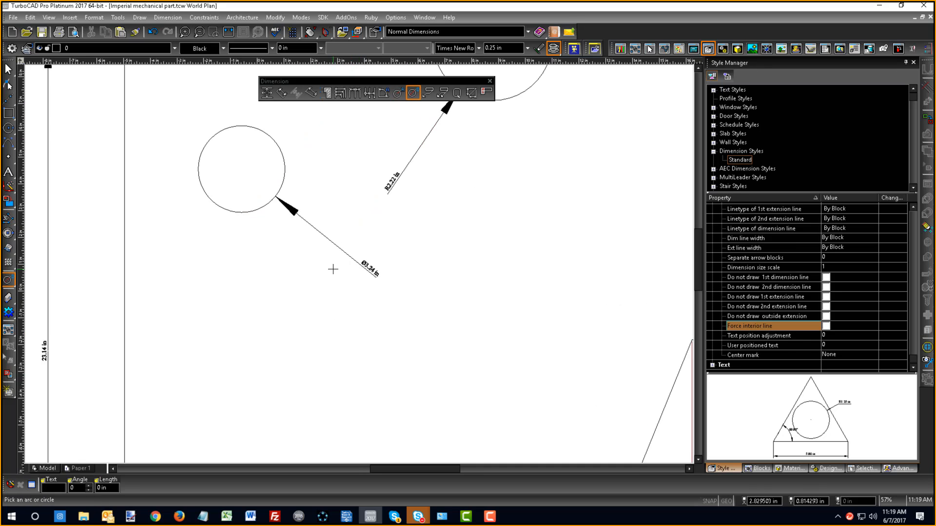
scroll(333, 269, down, 5)
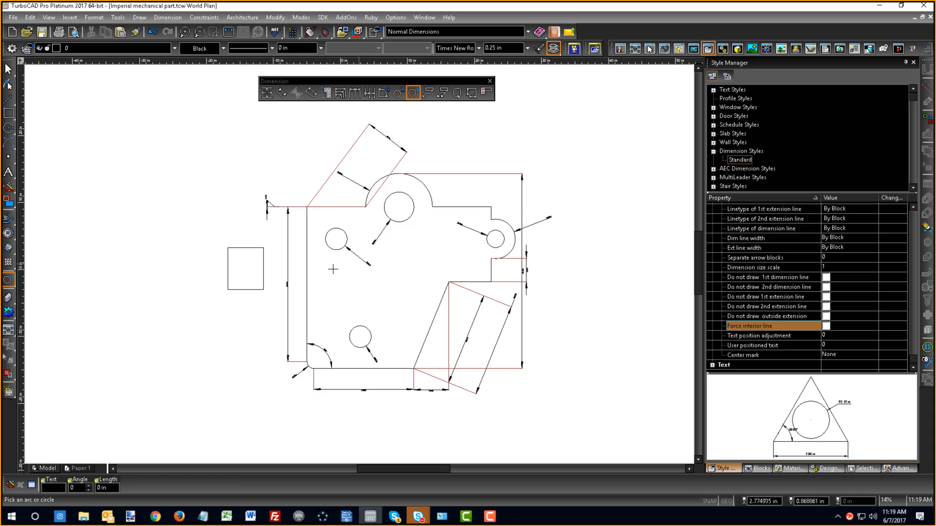
- Switch to the Select tool and select the part's outline to examine which dimensions are associated with it
right_click(405, 281)
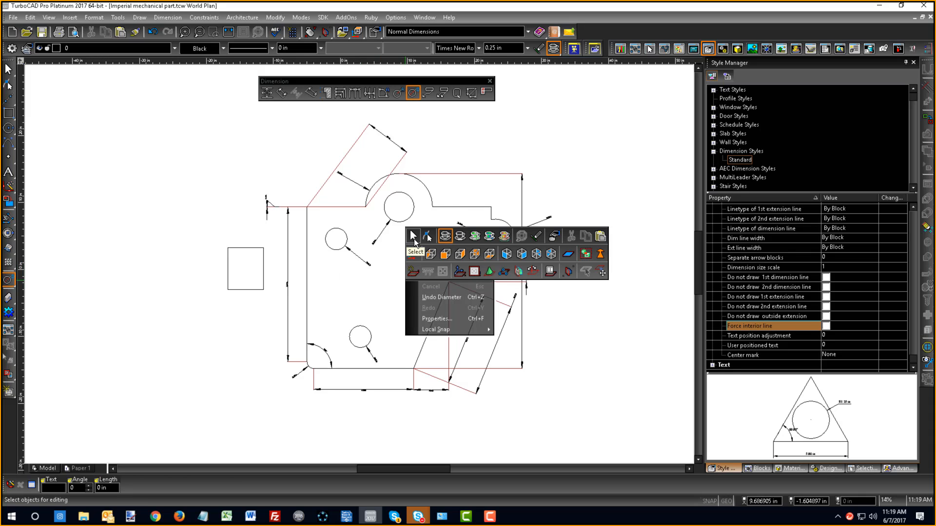
click(414, 239)
click(440, 206)
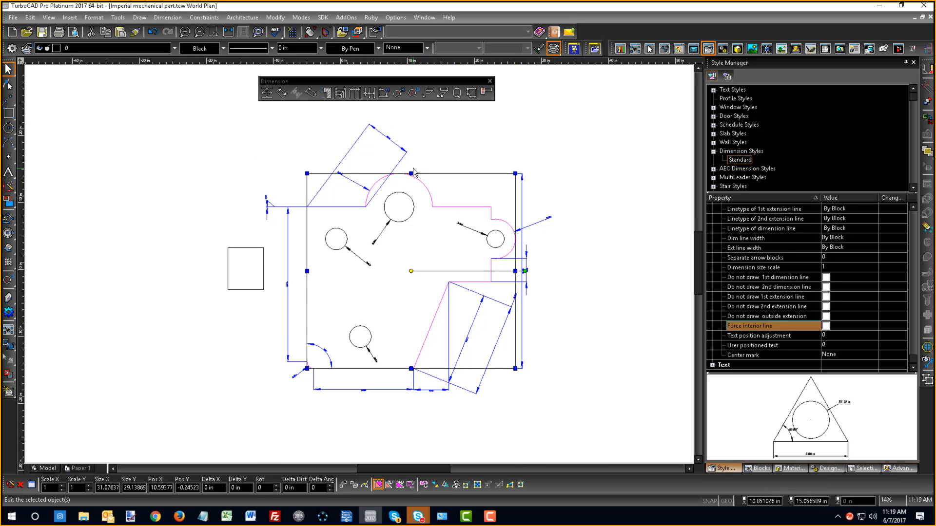
- Open the orthogonal dimension tool's properties and check the Associative Dimension option in its Format settings
scroll(304, 157, up, 2)
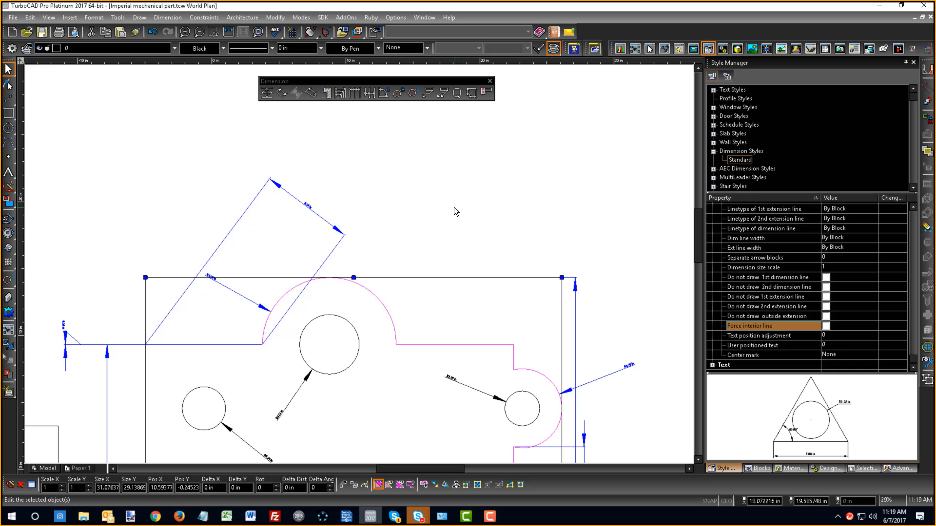
click(266, 94)
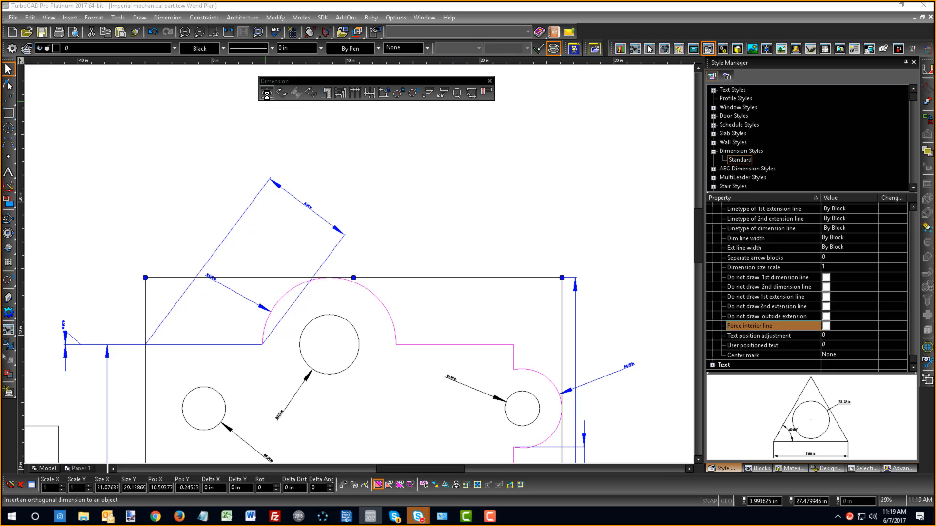
double_click(267, 94)
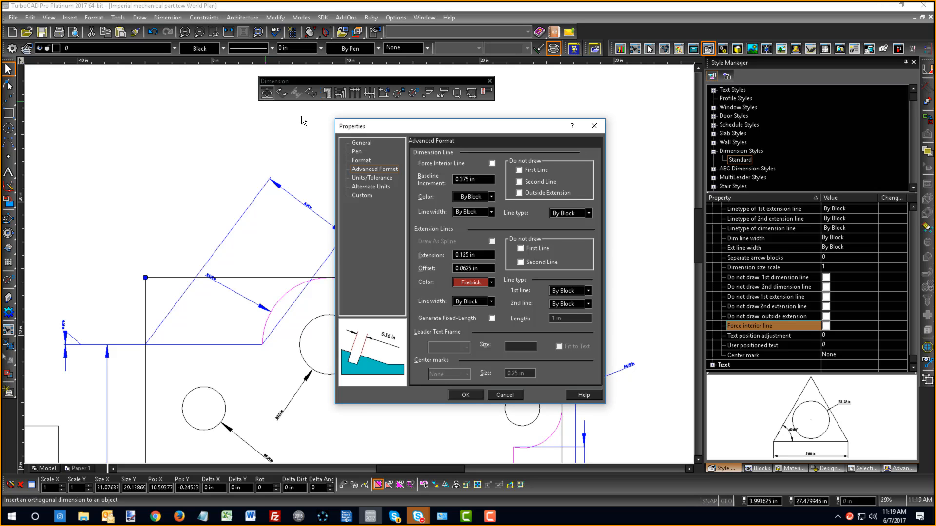
click(370, 148)
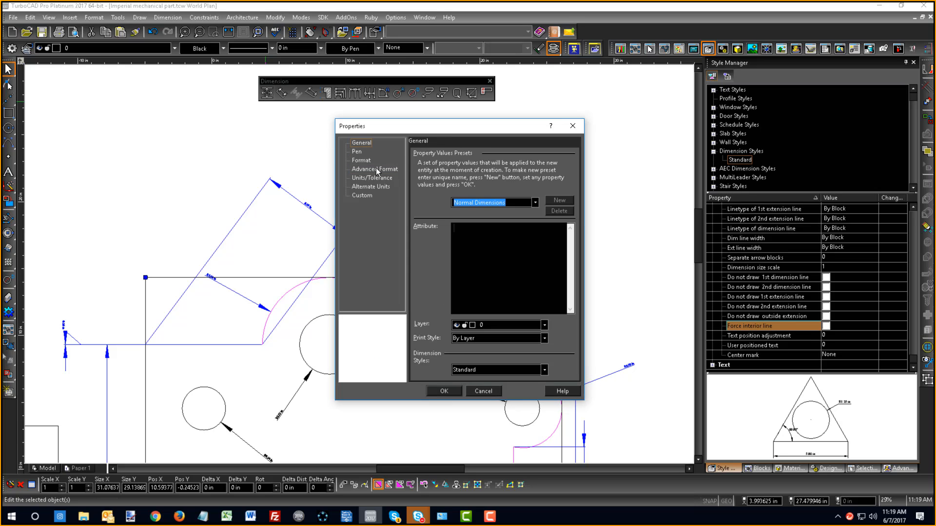
click(360, 161)
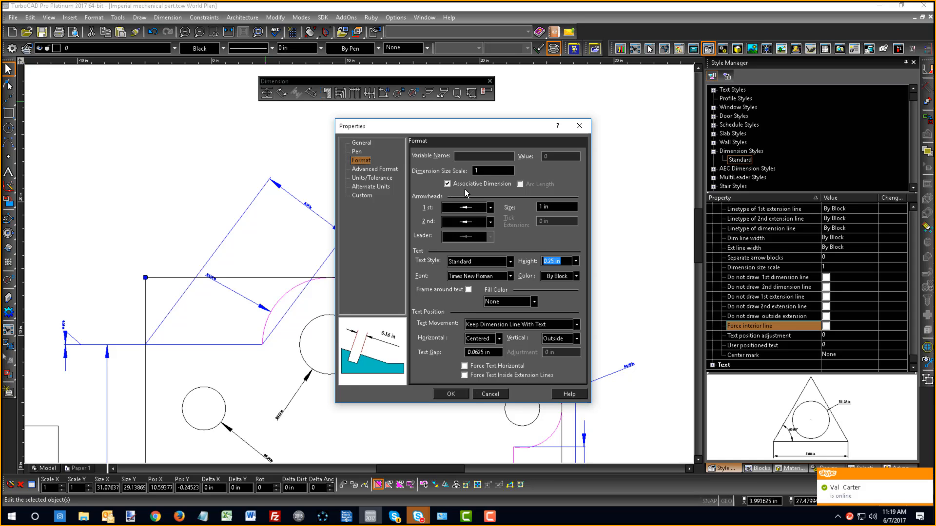
click(450, 395)
- Select the right lug hole's radius dimension and the hole's circle in turn to check their association
scroll(341, 258, down, 2)
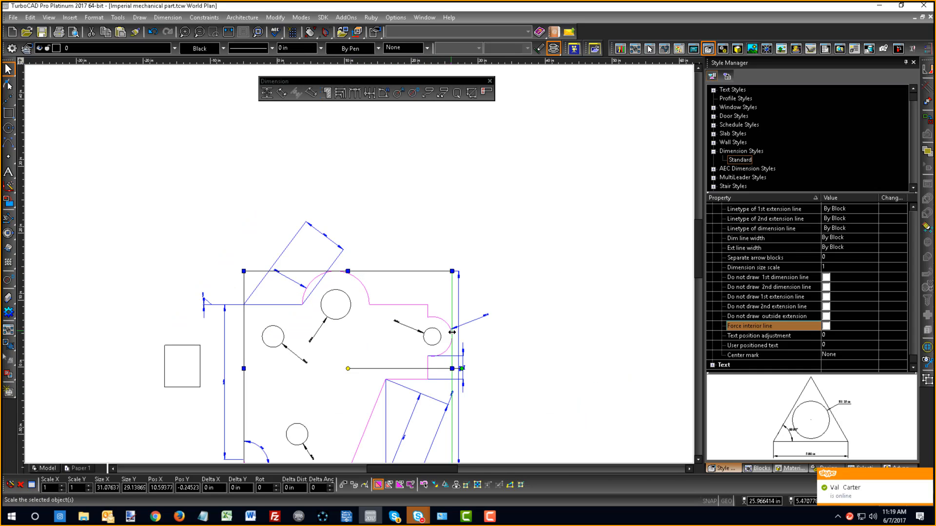
scroll(452, 332, up, 2)
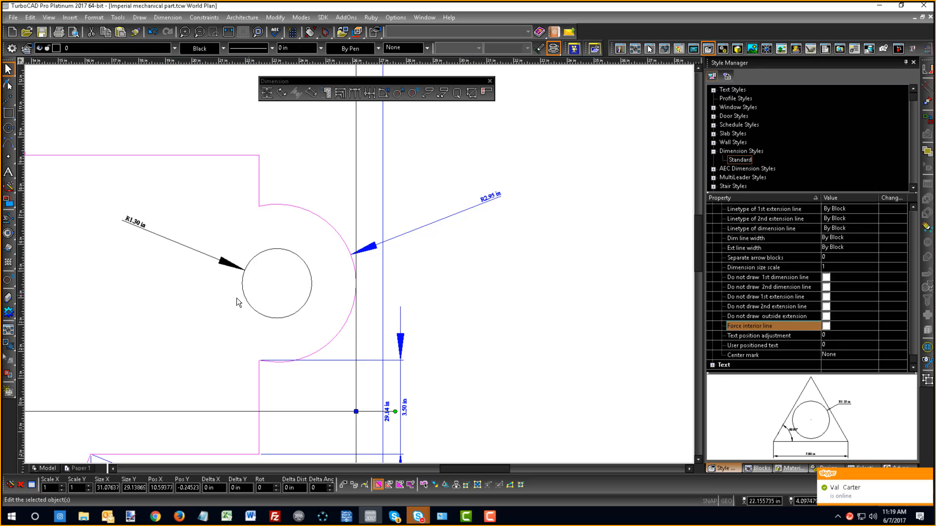
click(212, 255)
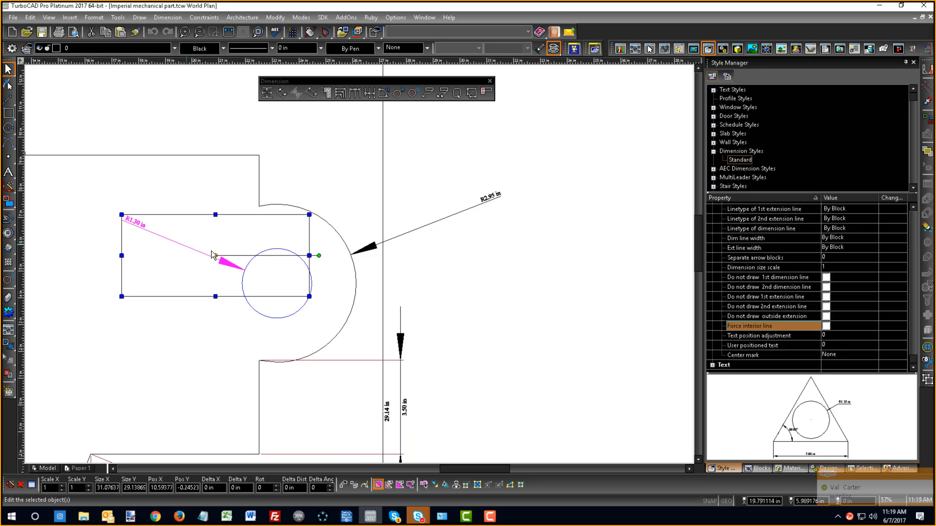
click(113, 194)
click(276, 277)
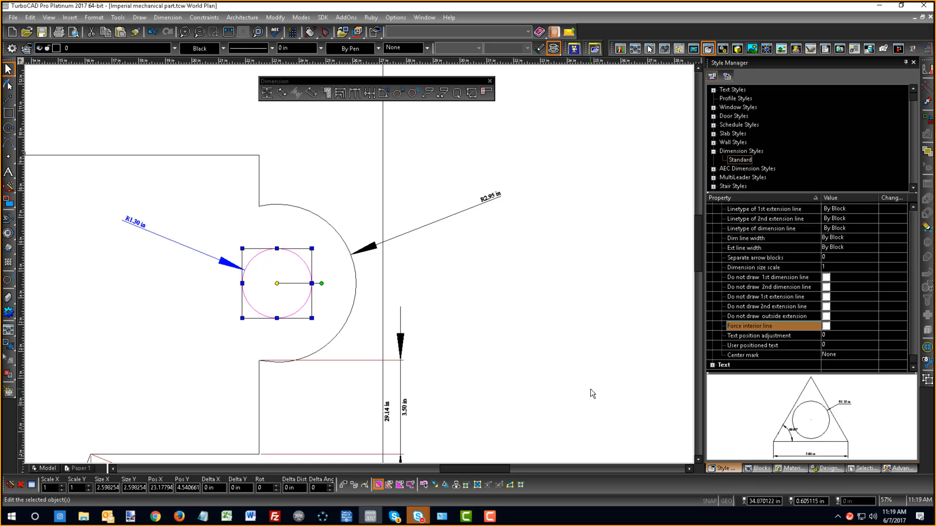
- Set the right lug hole's radius to 1.5 in through its metrics in Selection Info
click(864, 468)
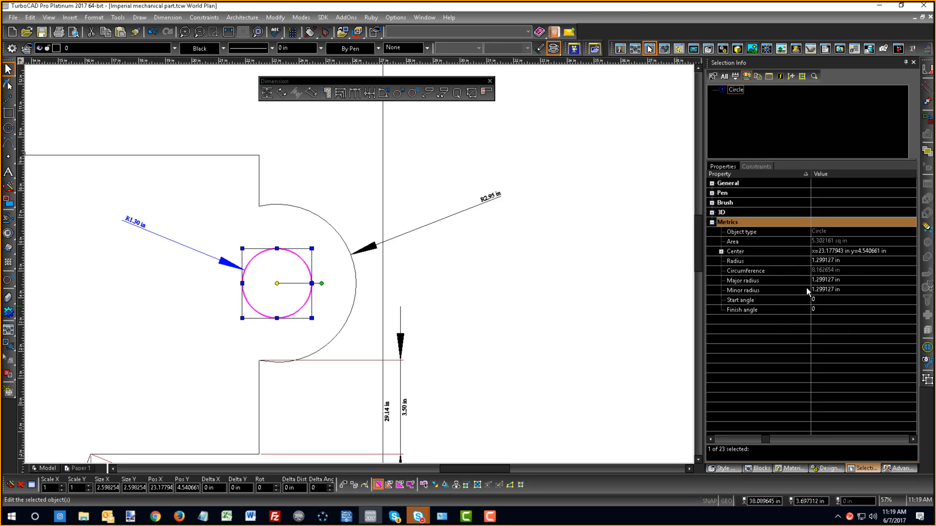
click(846, 282)
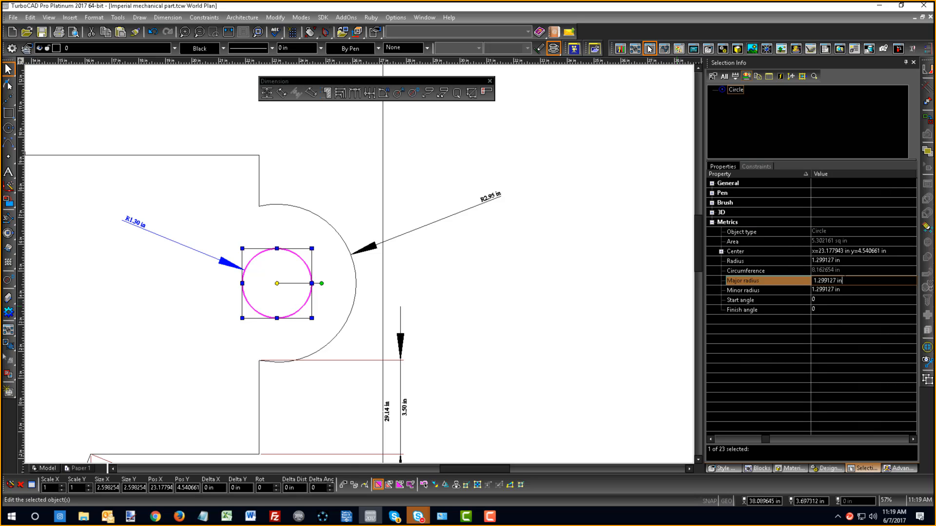
click(858, 261)
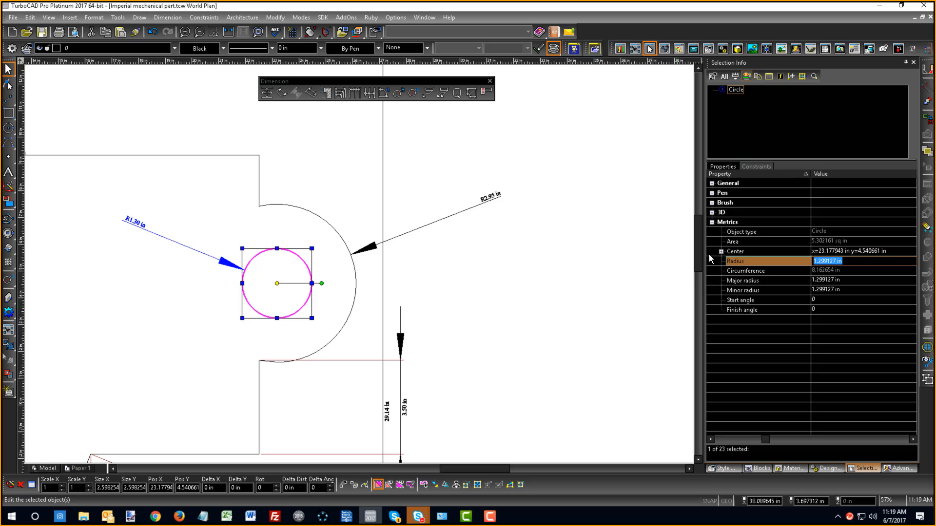
text(1.5)
key(Return)
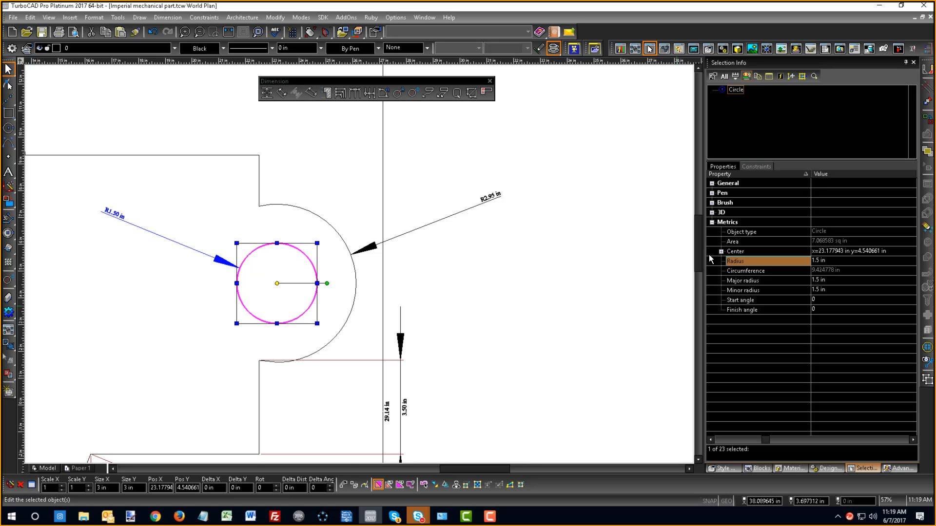
- Inspect the hole's updated radius dimension, and undo the last radius change
scroll(106, 220, up, 2)
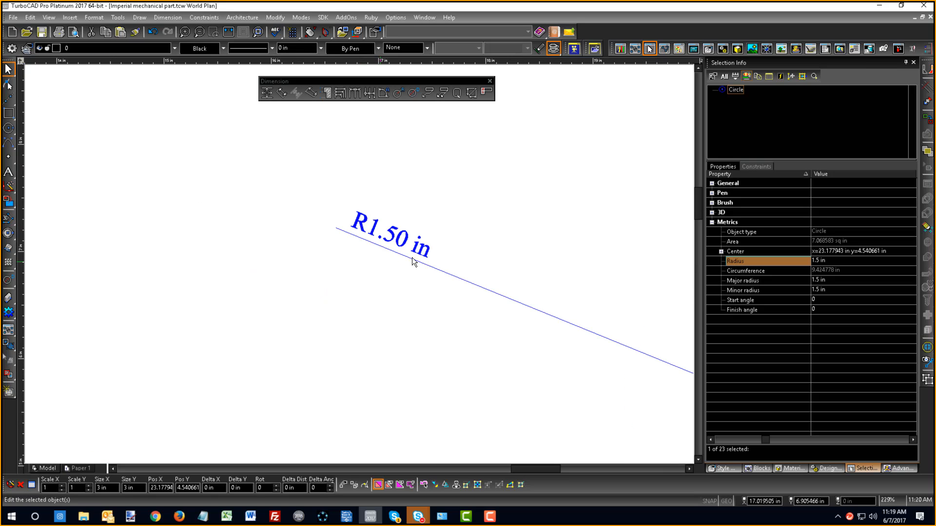
scroll(410, 243, down, 2)
scroll(359, 267, down, 3)
scroll(366, 266, up, 1)
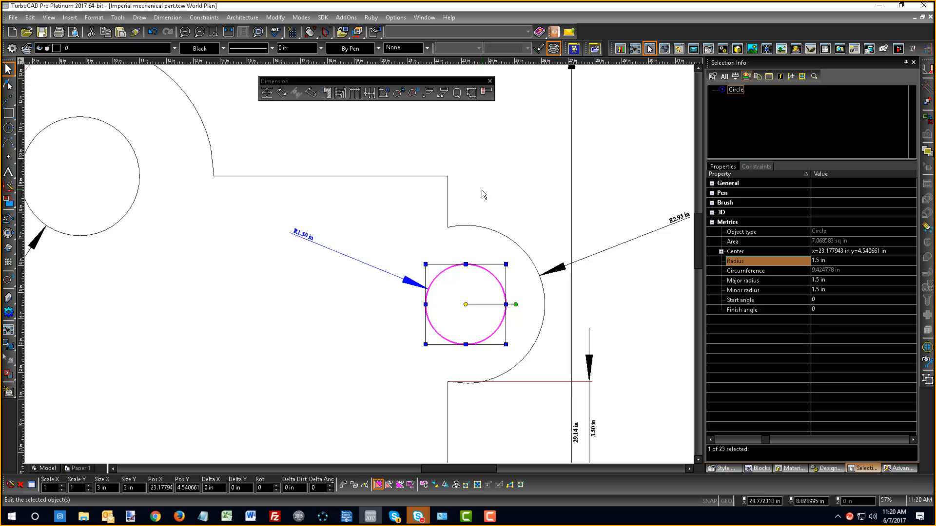
key(ctrl+z)
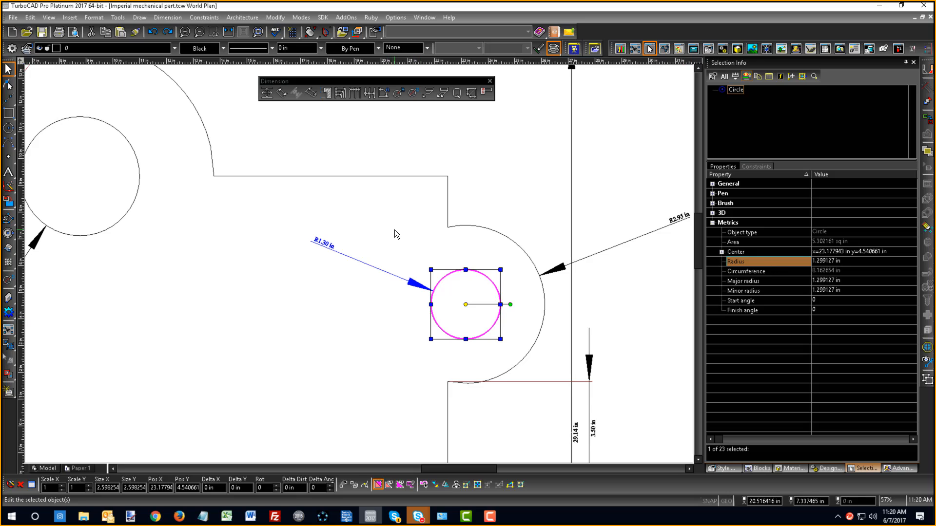
- Set the right lug hole's radius dimension to a round off of 0.0001 and a precision of 5 in its Units/Tolerance properties
scroll(329, 250, up, 2)
scroll(330, 250, up, 3)
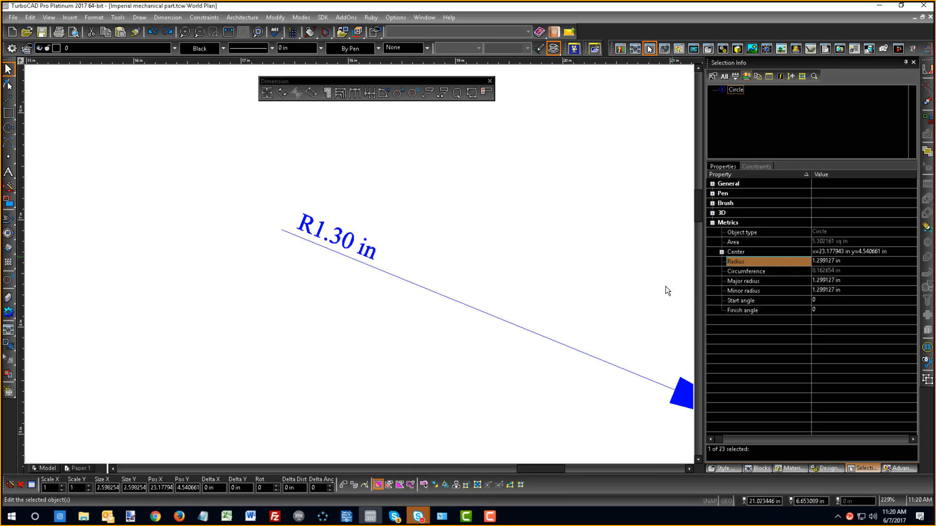
click(346, 243)
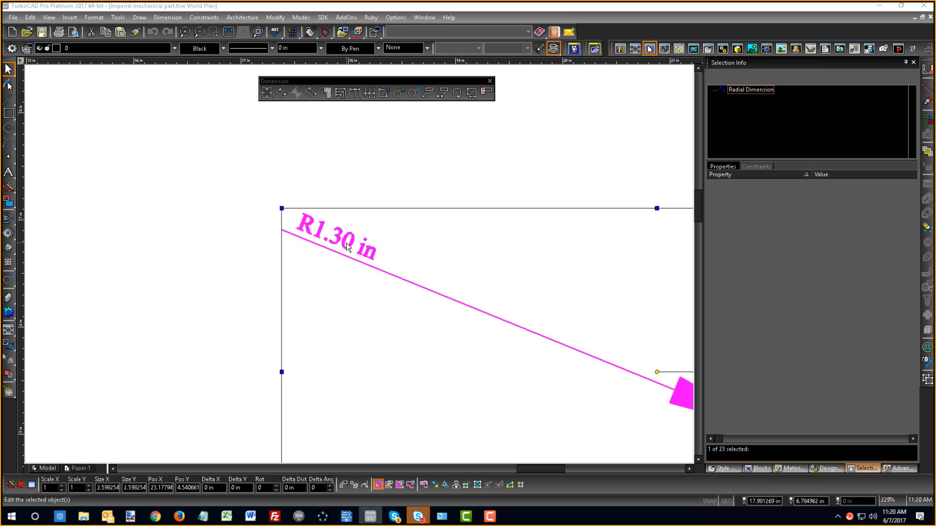
double_click(346, 242)
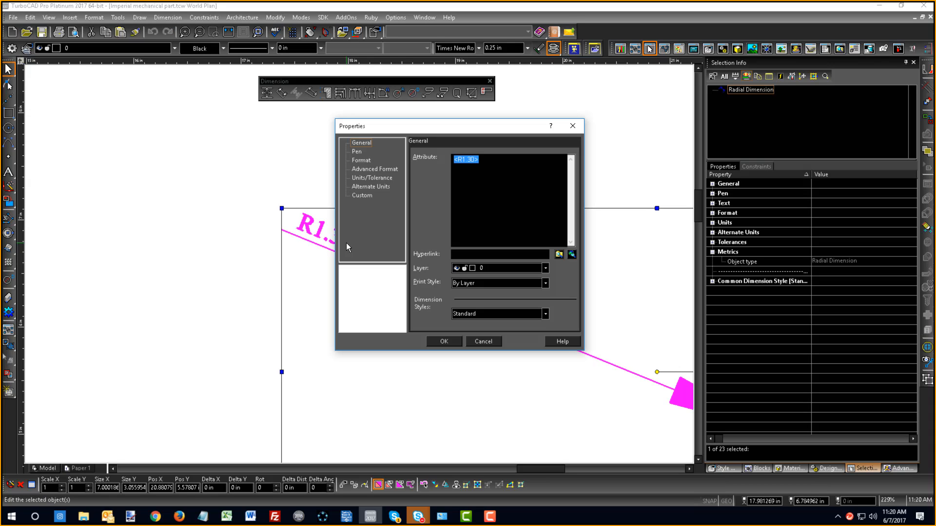
click(361, 161)
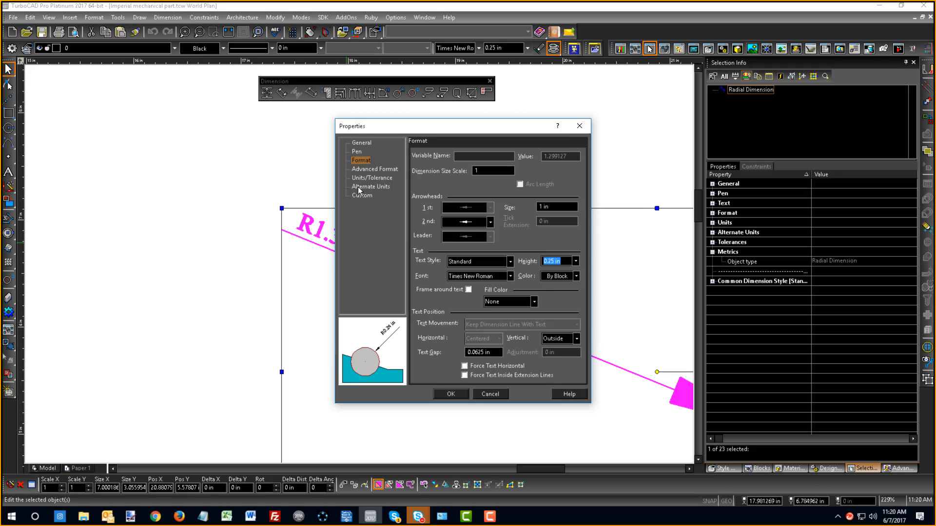
click(360, 178)
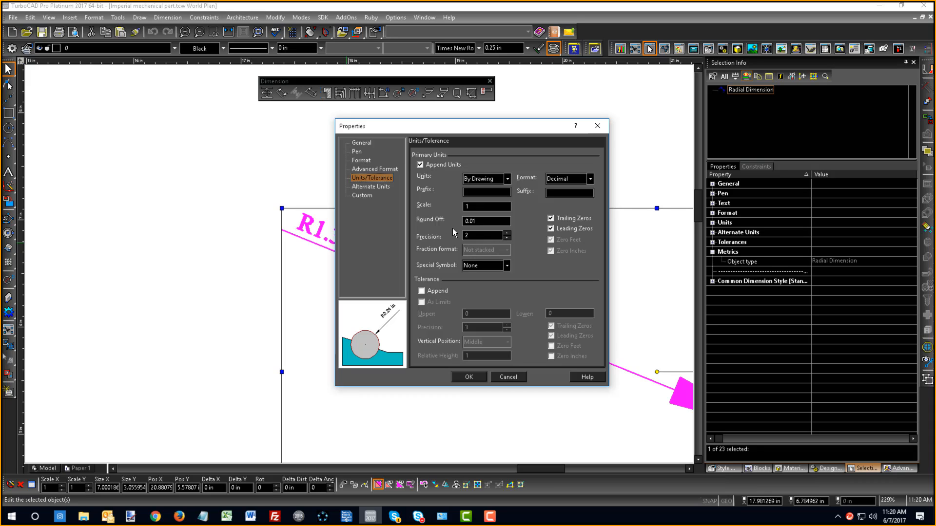
click(481, 220)
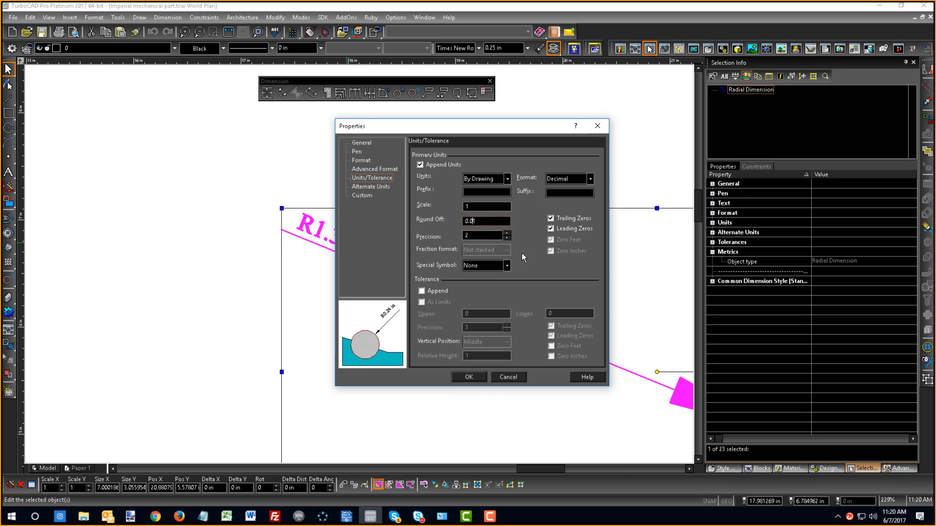
text(00)
click(508, 233)
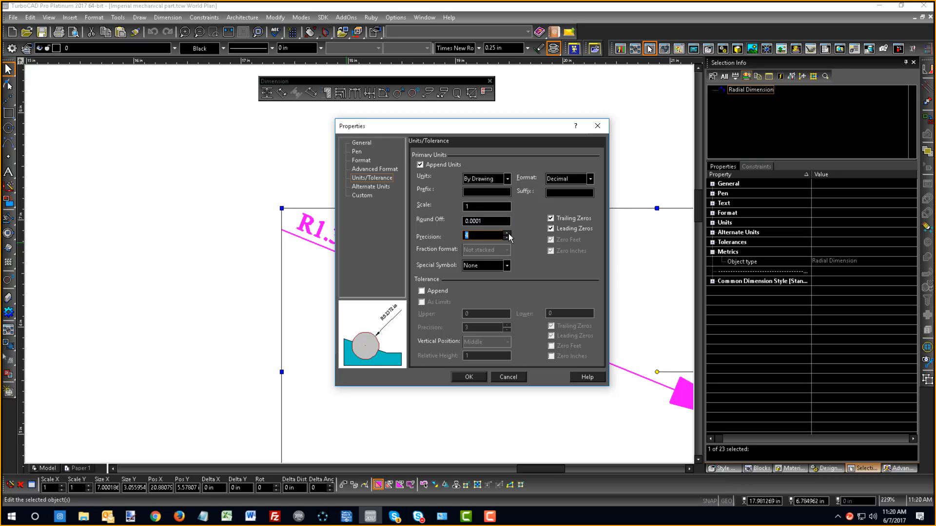
click(508, 233)
click(474, 377)
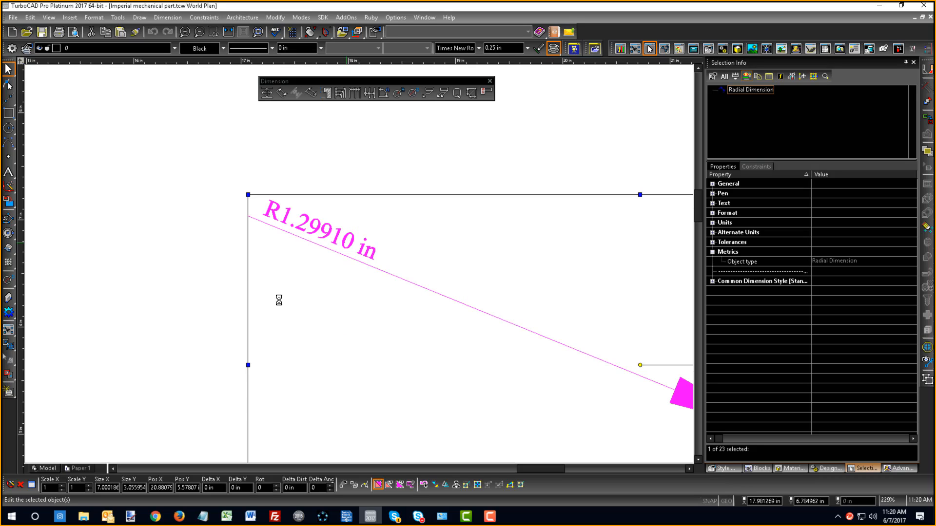
scroll(492, 306, down, 2)
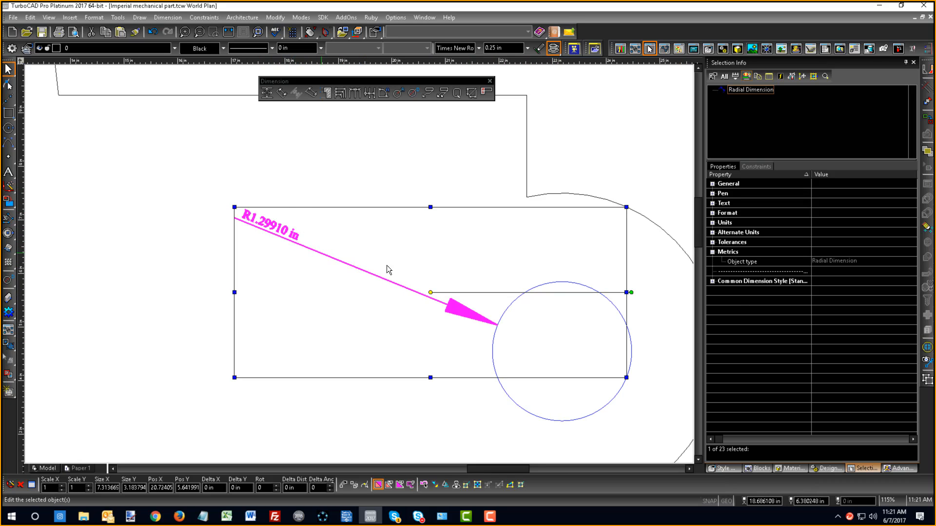
scroll(271, 215, down, 3)
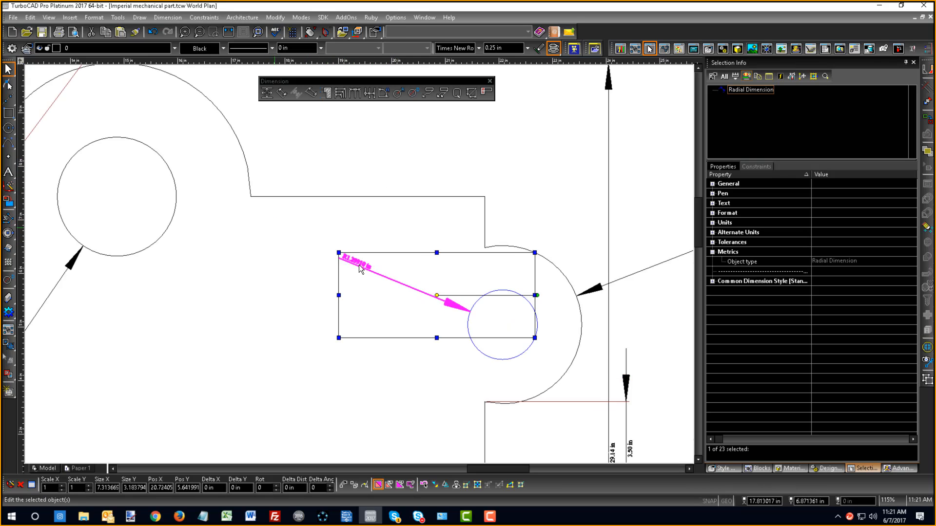
- Inspect the right lug hole's radius dimension and review its Units/Tolerance properties
scroll(530, 262, up, 5)
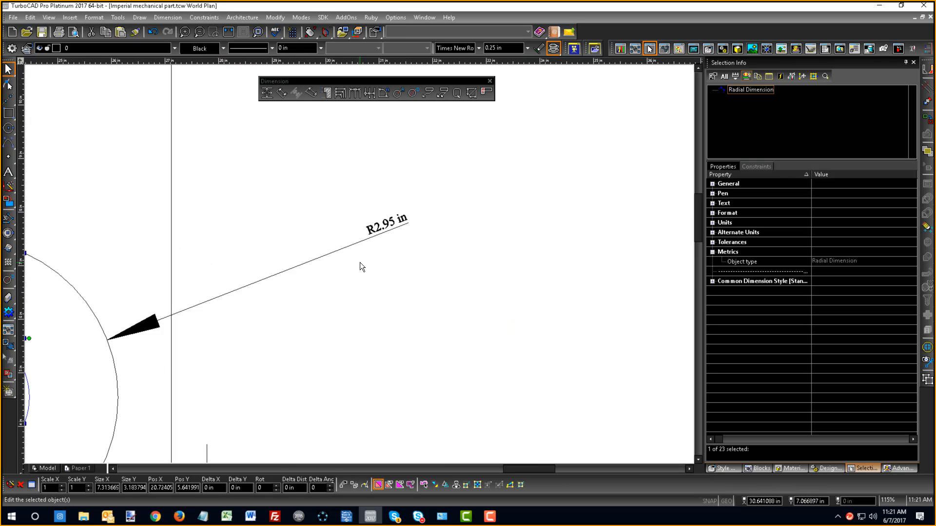
scroll(360, 266, down, 3)
scroll(358, 267, down, 3)
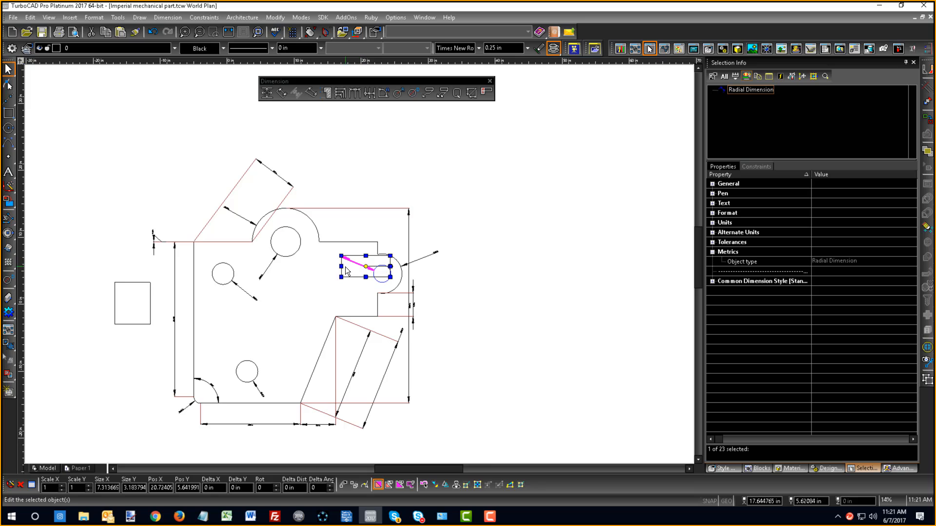
scroll(345, 267, up, 4)
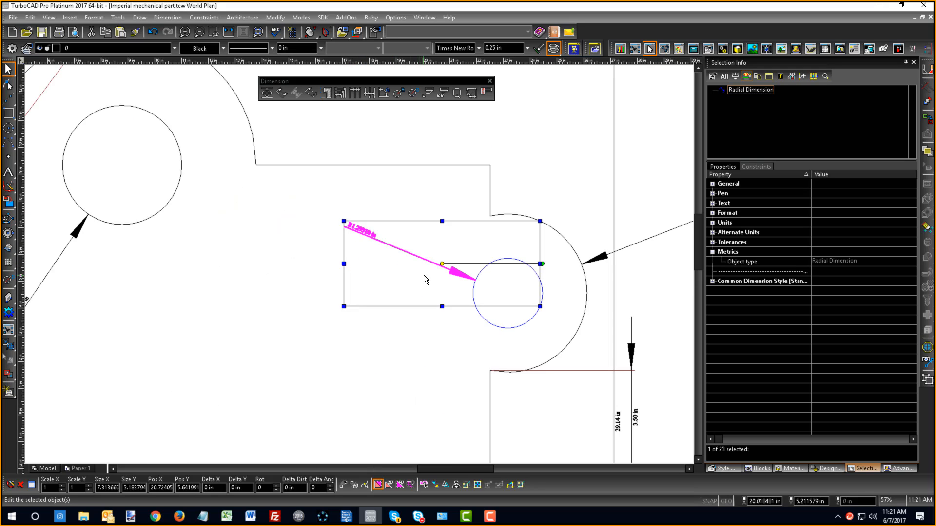
click(422, 149)
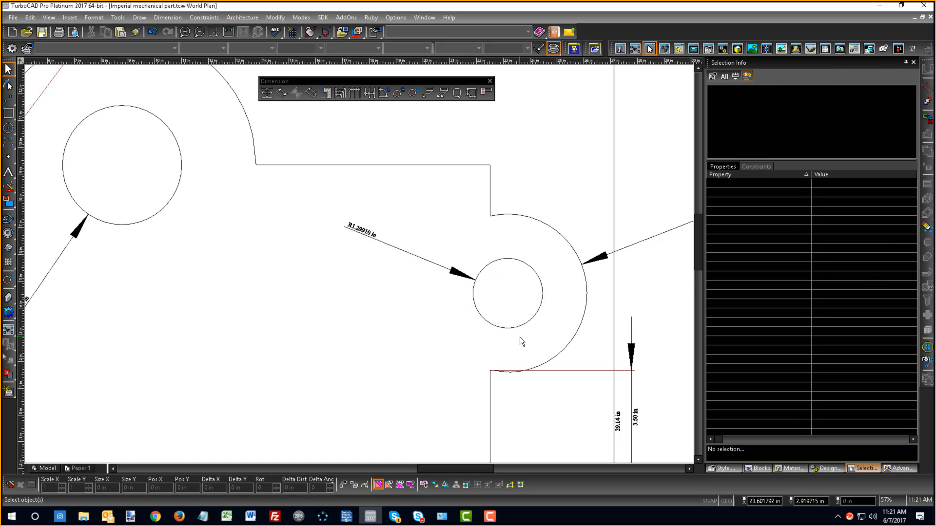
scroll(520, 338, down, 2)
click(292, 221)
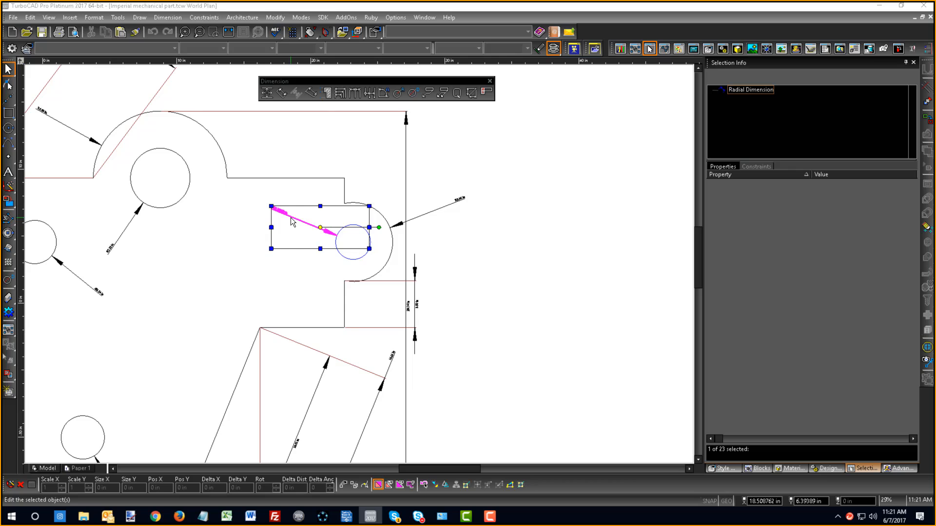
double_click(292, 221)
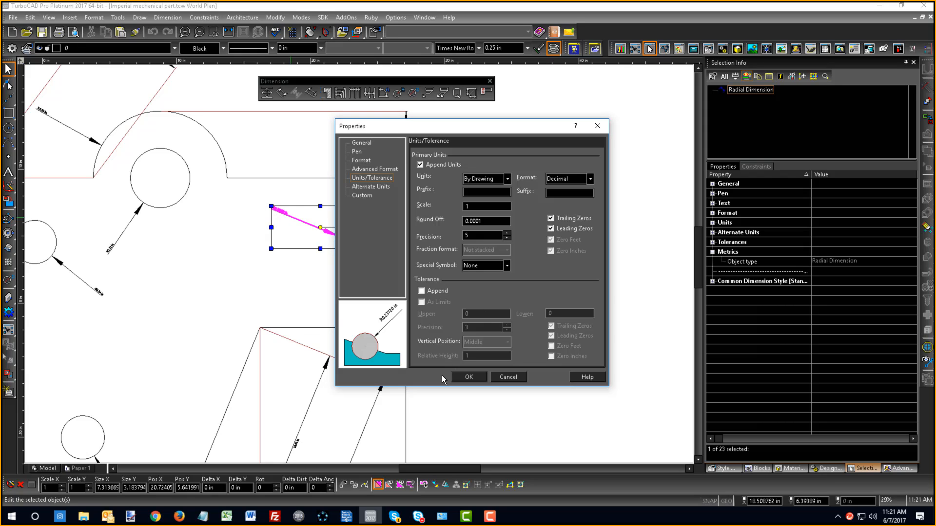
click(466, 377)
click(476, 256)
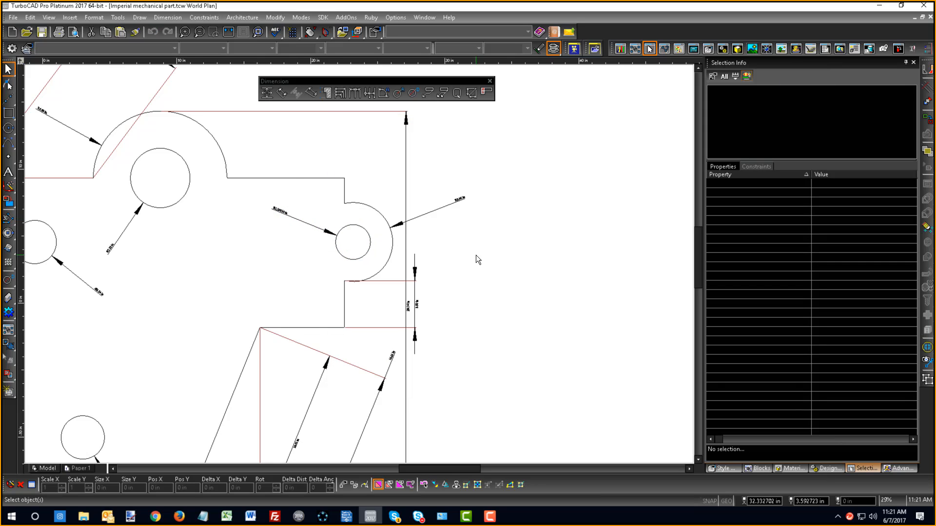
- Select all the part's dimensions by entity type, from Dimension: Angular through Dimension: Radial
scroll(339, 232, down, 5)
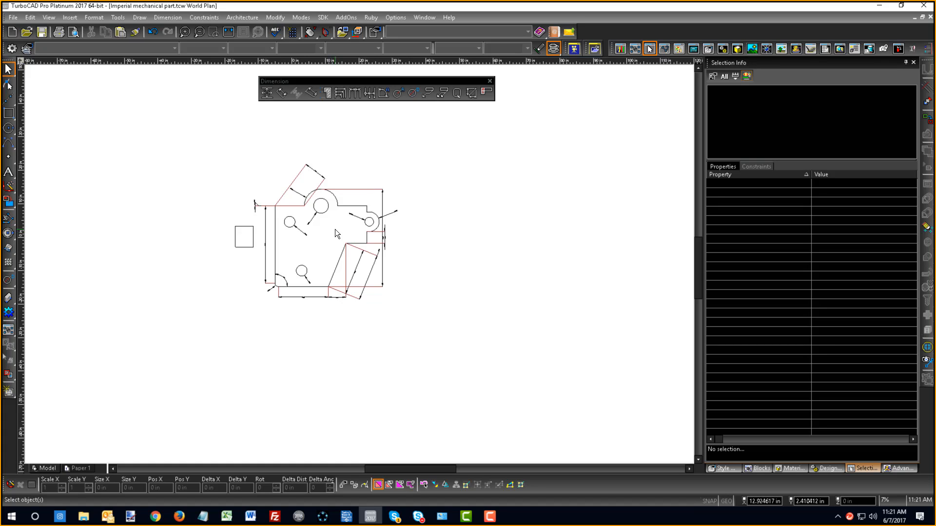
mouse_move(335, 229)
middle_down()
mouse_move(345, 261)
mouse_move(358, 264)
middle_up()
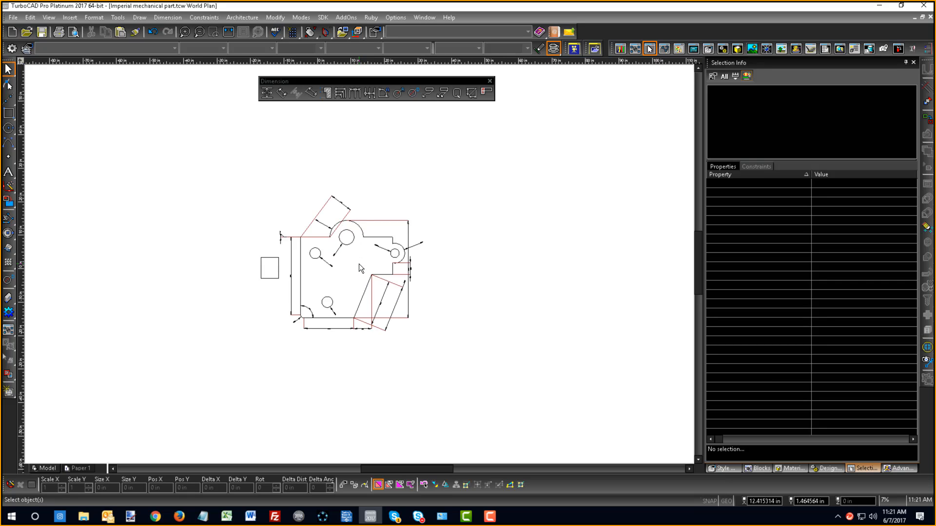
key(ctrl+e)
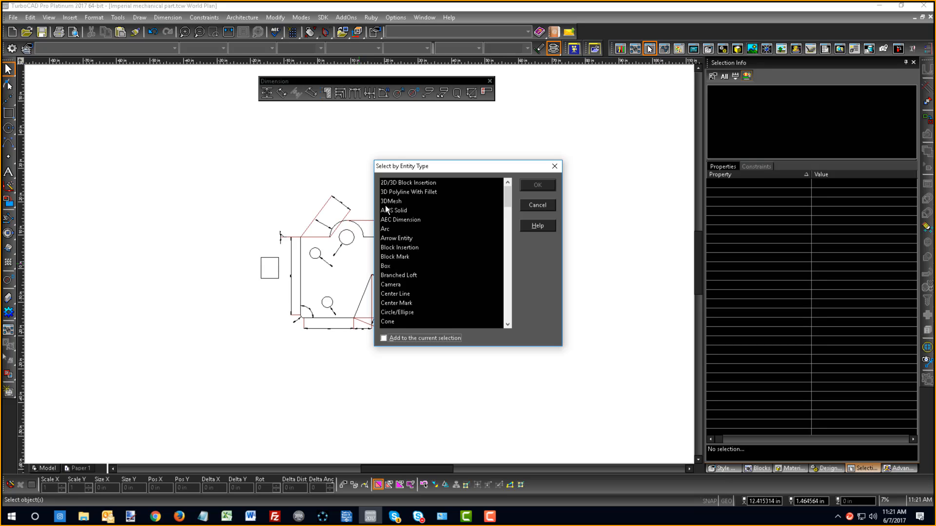
click(397, 211)
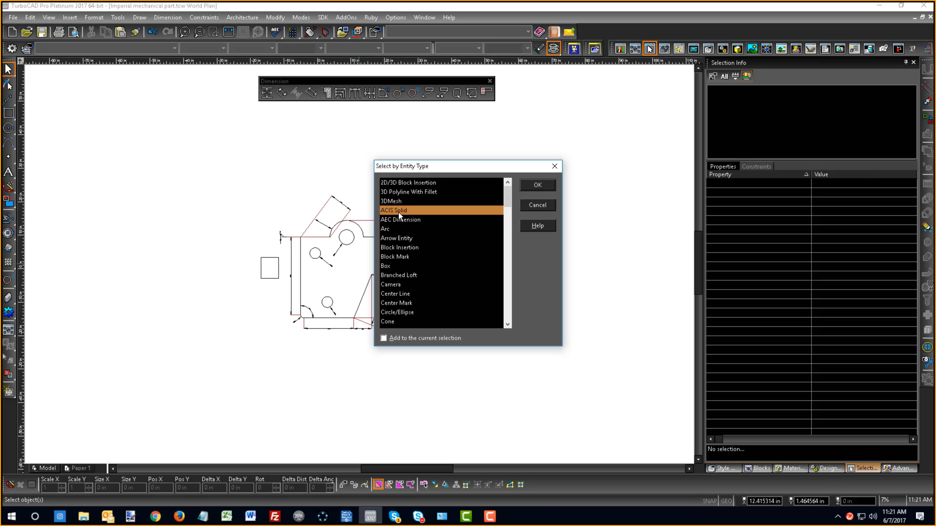
key(d)
scroll(399, 213, down, 4)
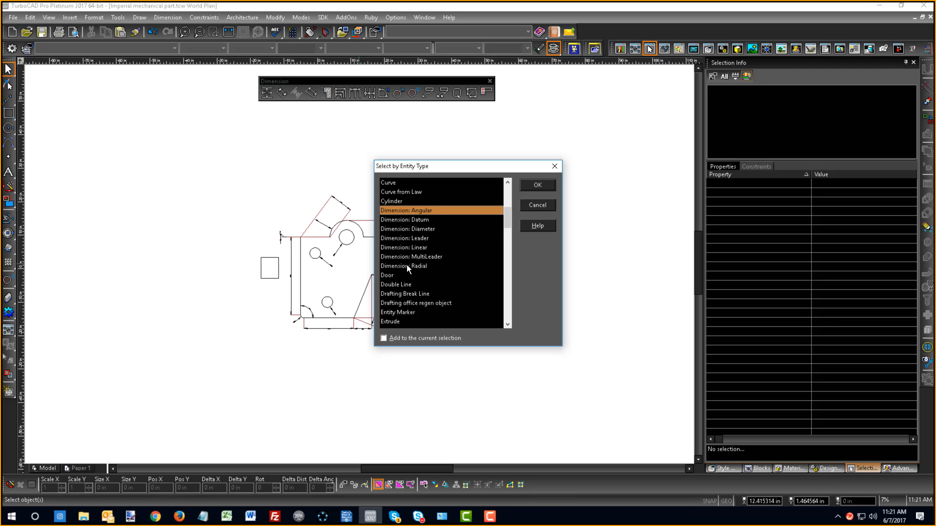
shift+click(406, 266)
click(528, 186)
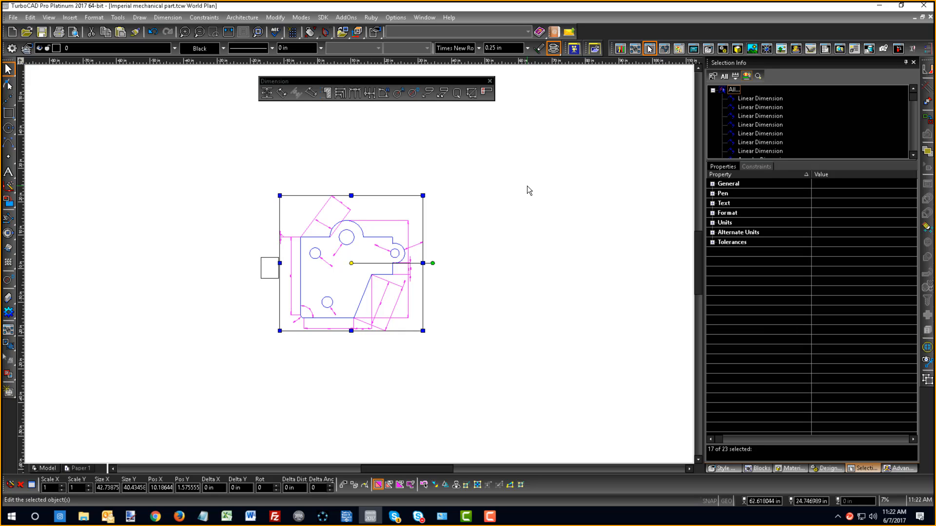
- Assign the selected dimensions to the Dims layer, and switch that layer's visibility off and on again
click(827, 468)
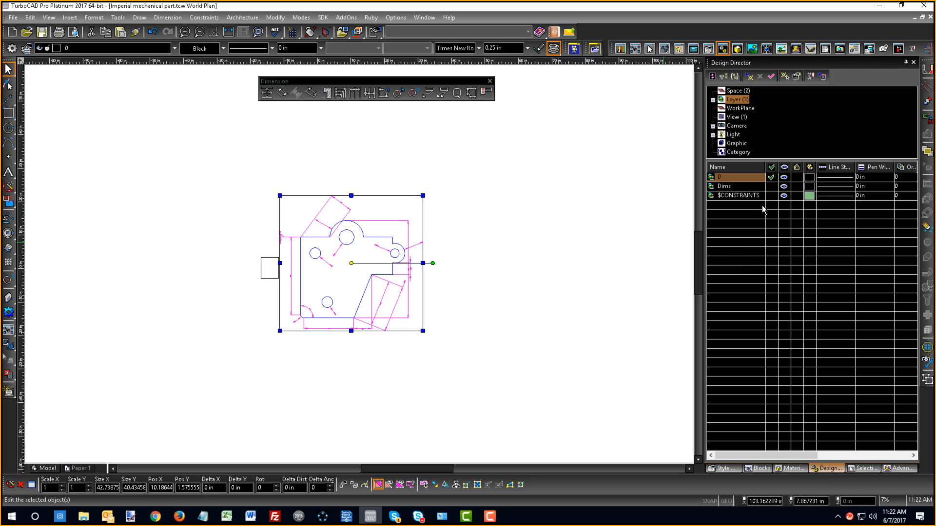
click(772, 187)
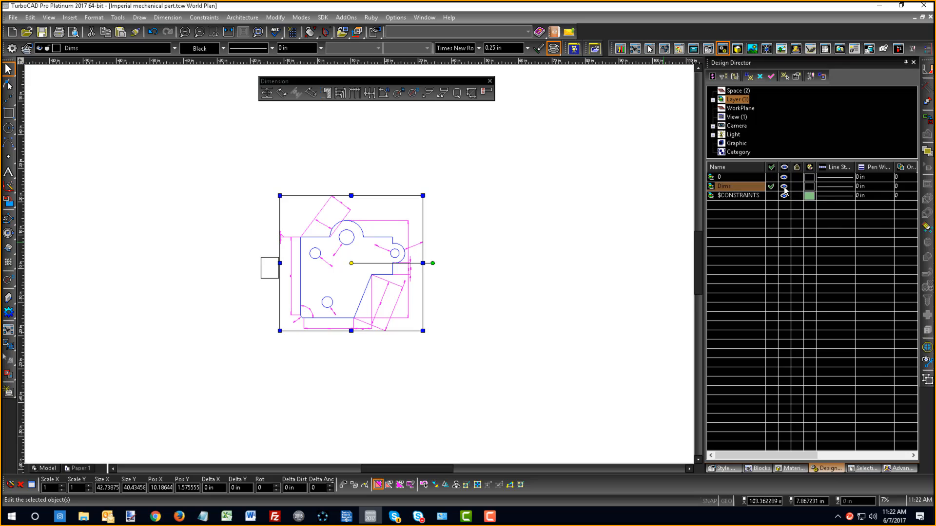
click(783, 189)
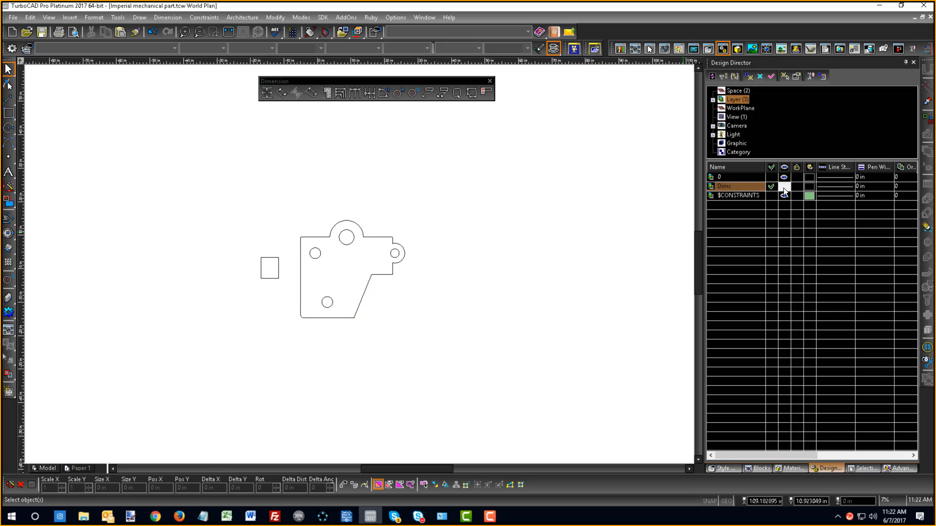
click(783, 188)
- Select everything on the Dims layer and delete those dimensions from the part
right_click(721, 186)
click(743, 201)
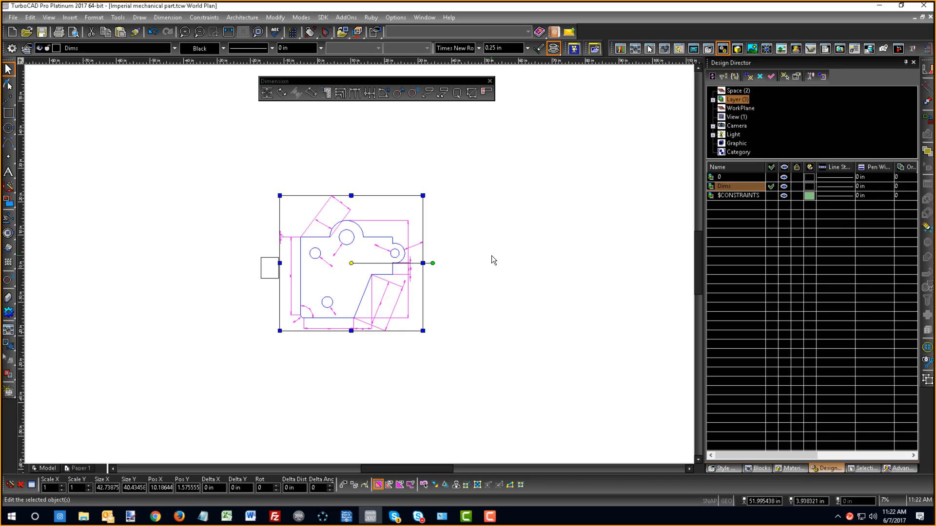
key(Delete)
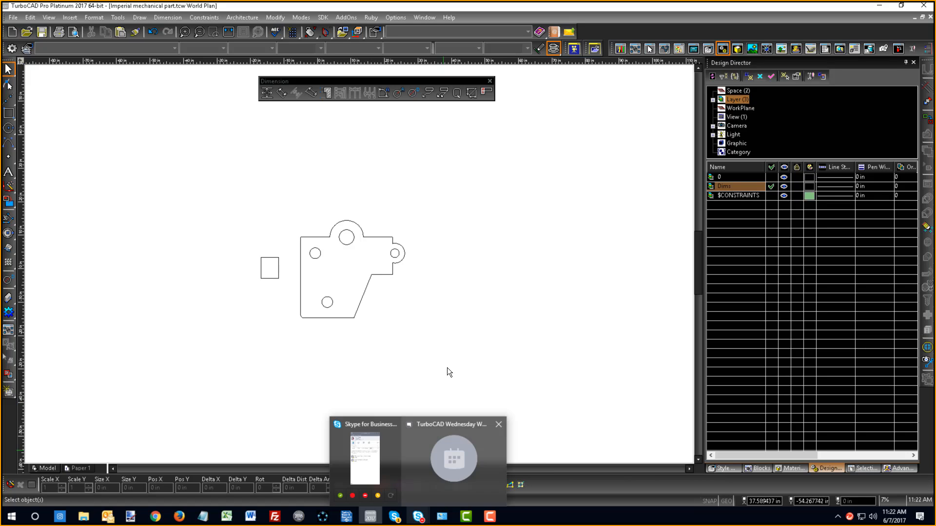
- Enable GEO and draw a four-segment leader from the right lug hole's center outward, ending in a horizontal segment about 4.1 in long
click(428, 93)
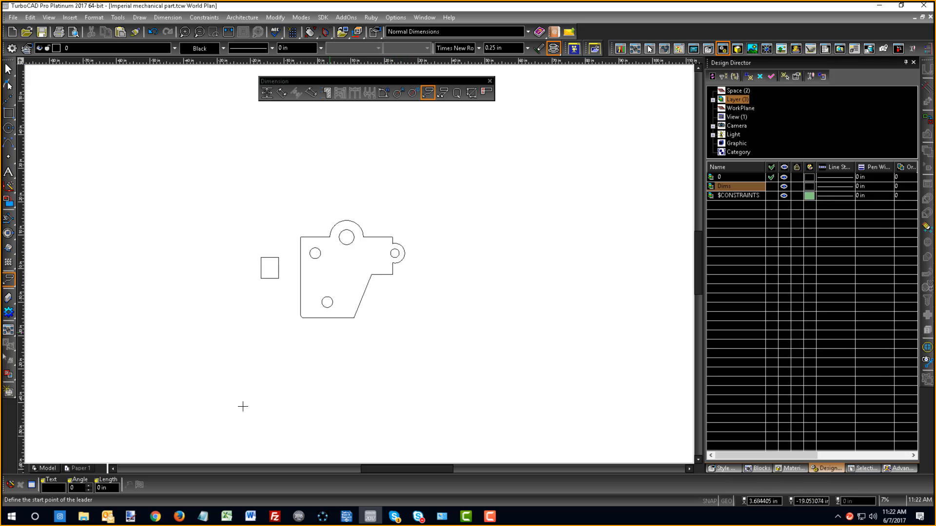
click(725, 501)
scroll(404, 251, up, 5)
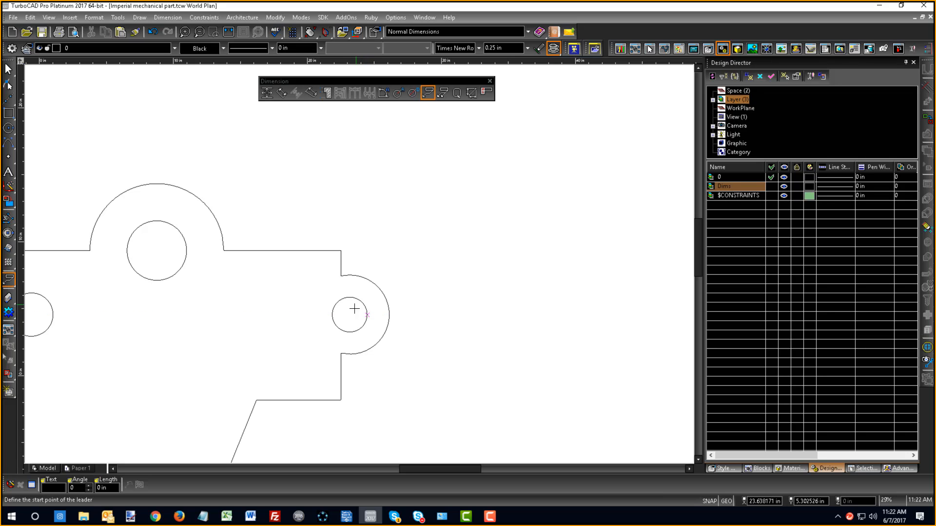
click(355, 308)
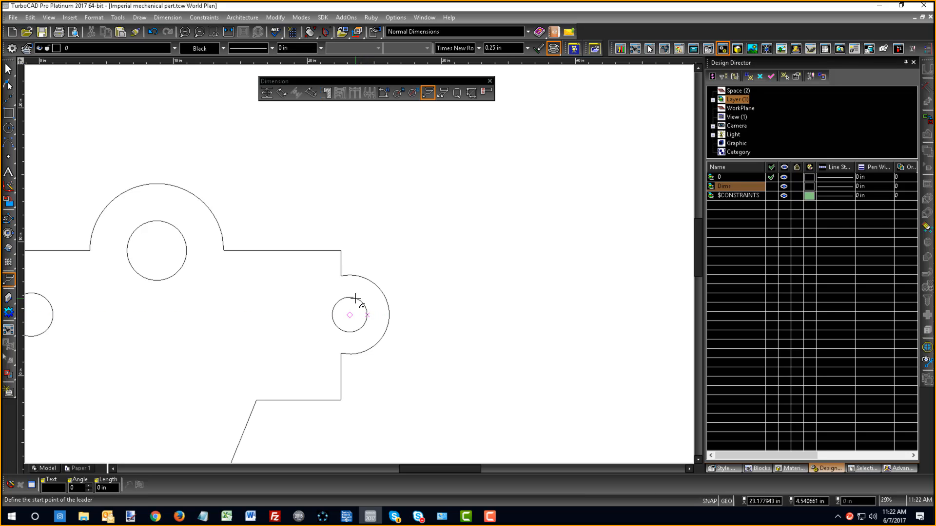
click(437, 241)
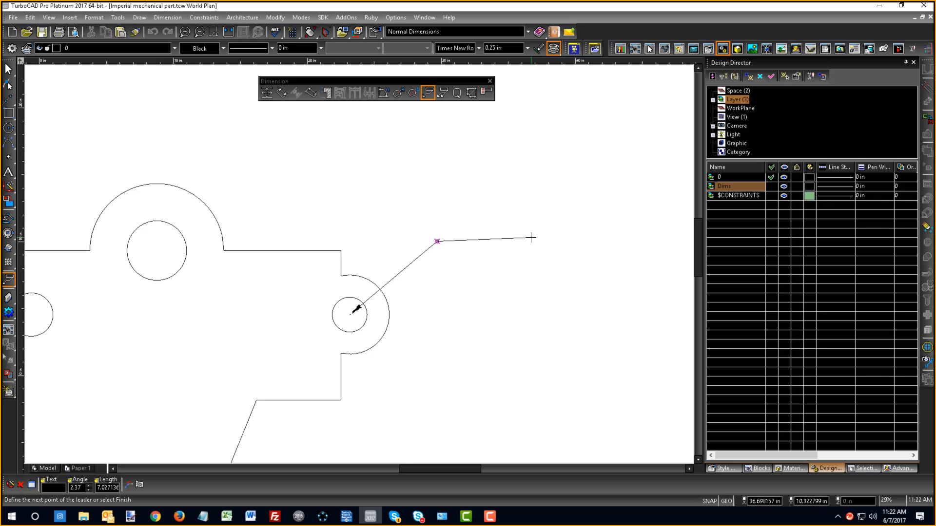
click(490, 241)
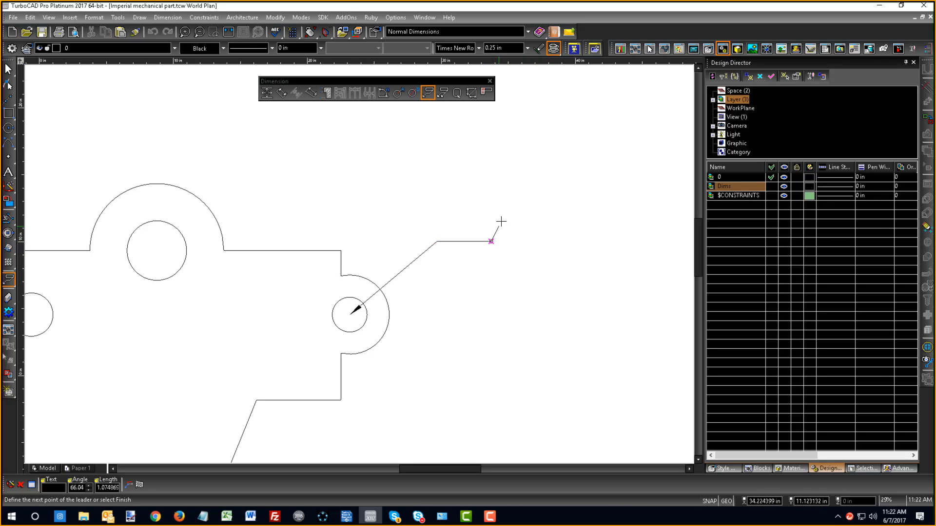
click(506, 205)
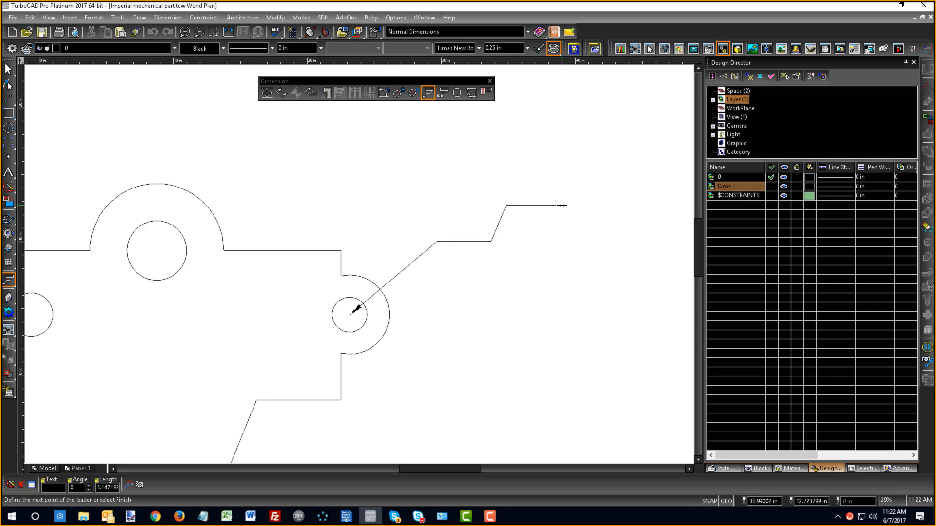
click(562, 205)
- Give the leader the text "This is my note", finish it, and inspect the placed note
text(This is my n)
text(ote)
click(140, 485)
scroll(360, 260, down, 5)
scroll(358, 229, up, 6)
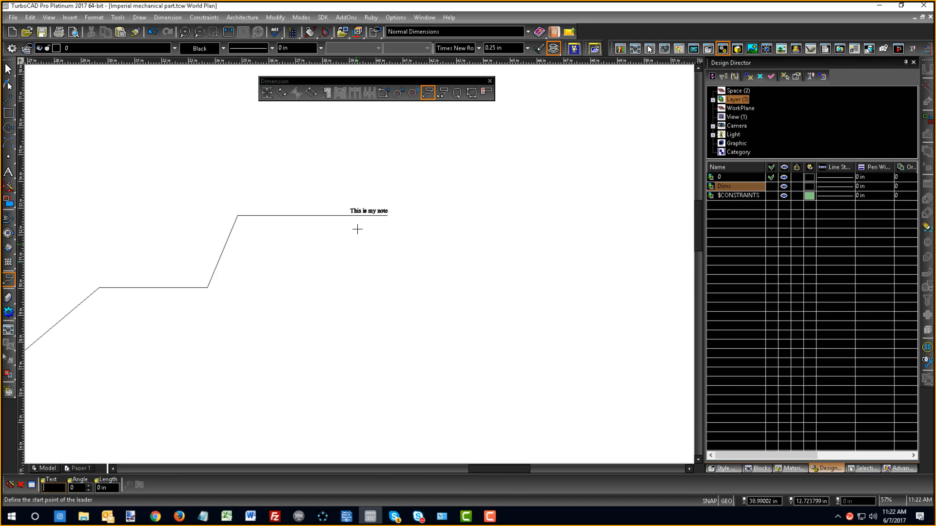
scroll(361, 253, up, 6)
scroll(351, 312, down, 6)
scroll(357, 265, up, 6)
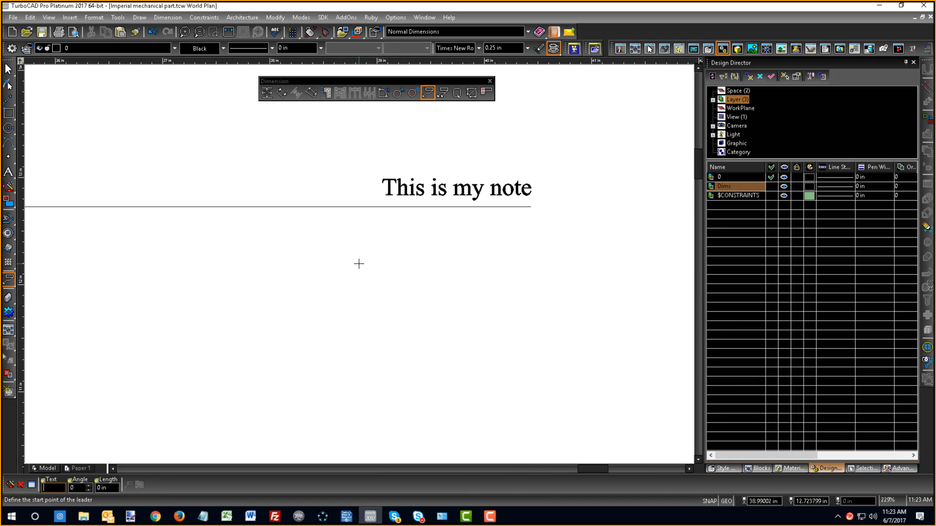
scroll(358, 264, down, 10)
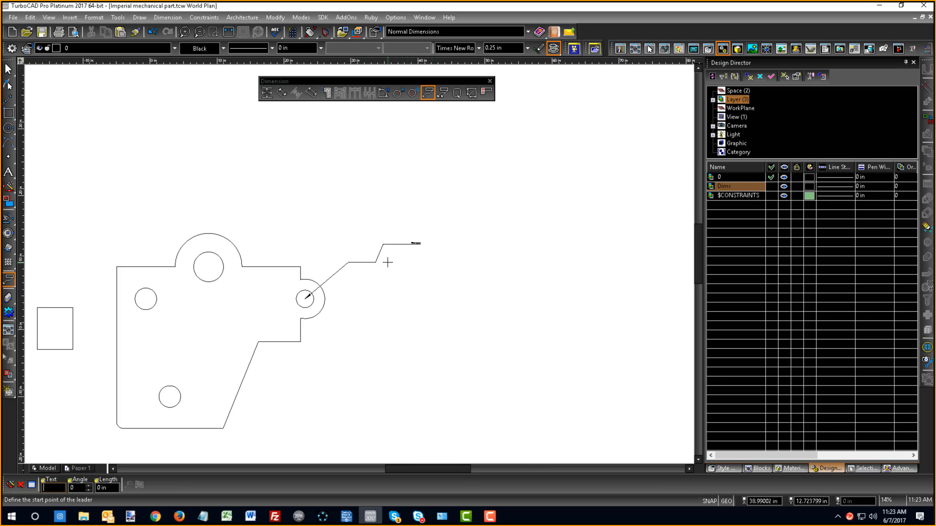
- Open the leader for node editing and move its note text back along the last horizontal segment, about 2 in toward the hole
scroll(388, 262, up, 6)
right_click(359, 209)
click(369, 217)
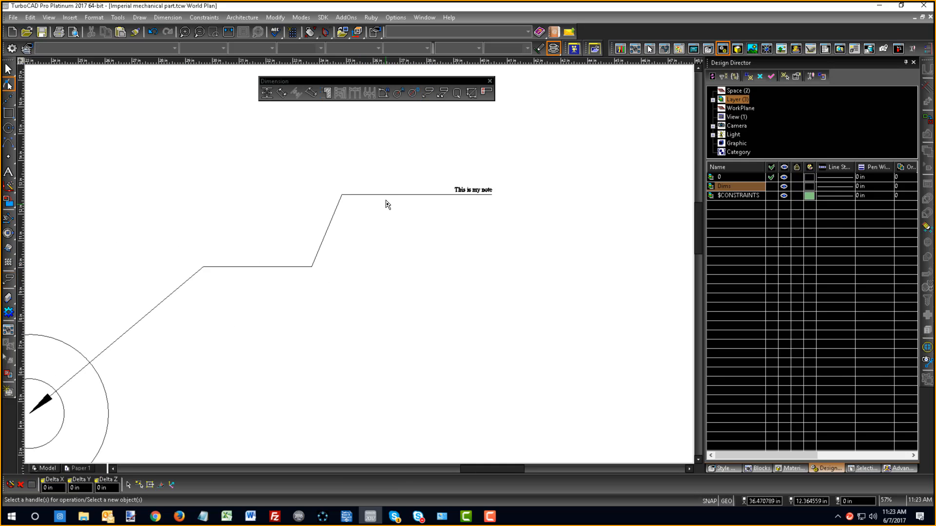
click(388, 196)
scroll(463, 198, up, 5)
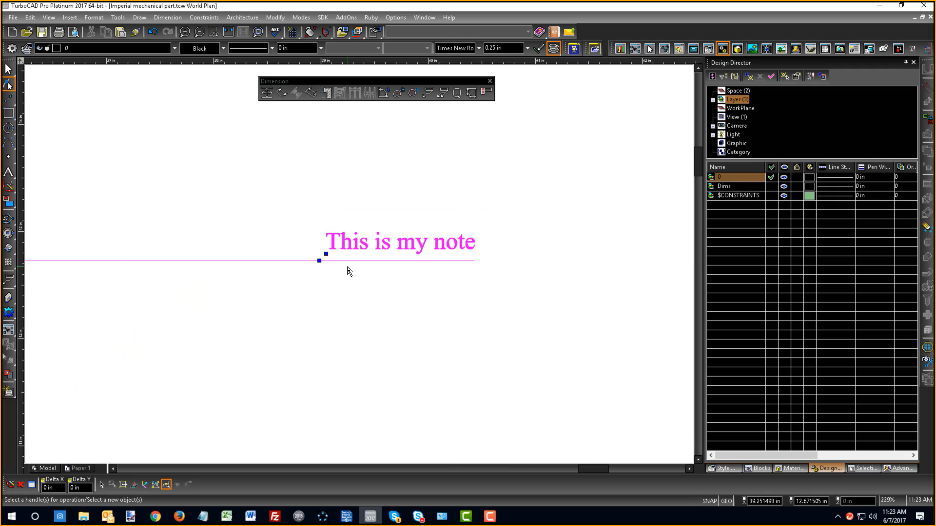
drag(324, 258, 113, 244)
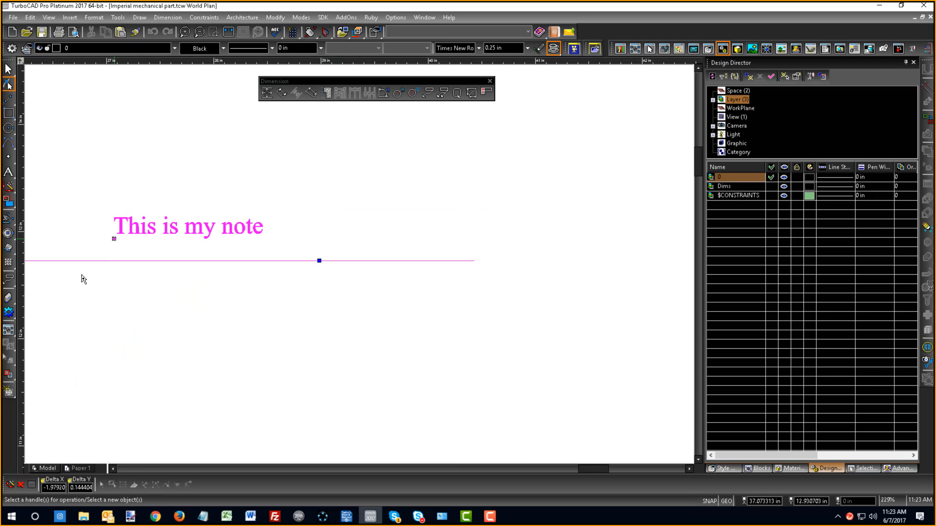
- Delete the leader's two bend nodes nearest the hole so a single slanted segment reaches its last horizontal segment
scroll(366, 282, down, 7)
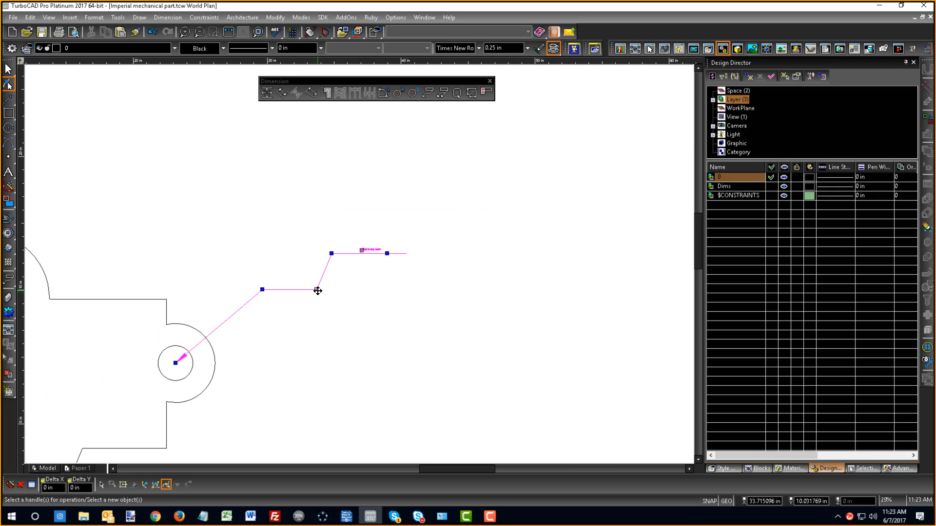
key(Escape)
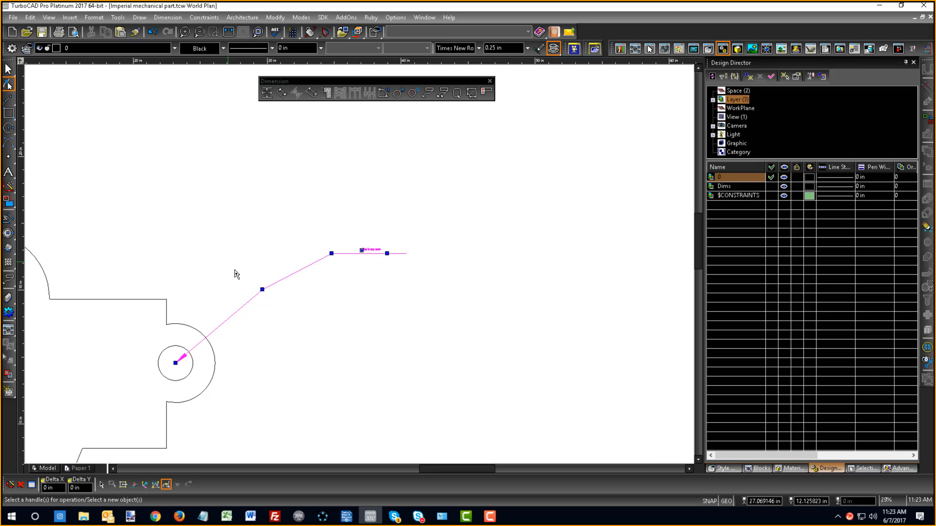
click(261, 290)
ctrl+click(262, 290)
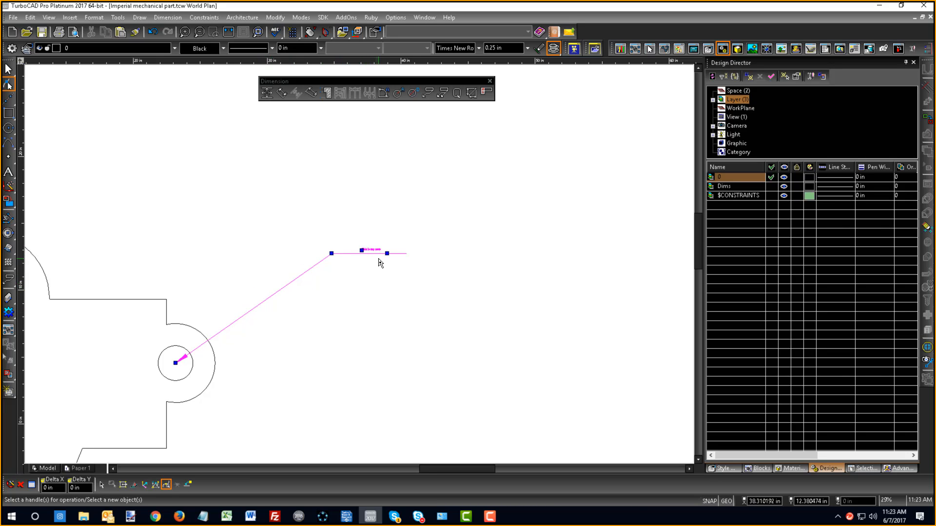
- Leave node editing and select the whole leader by its note text
scroll(378, 261, up, 5)
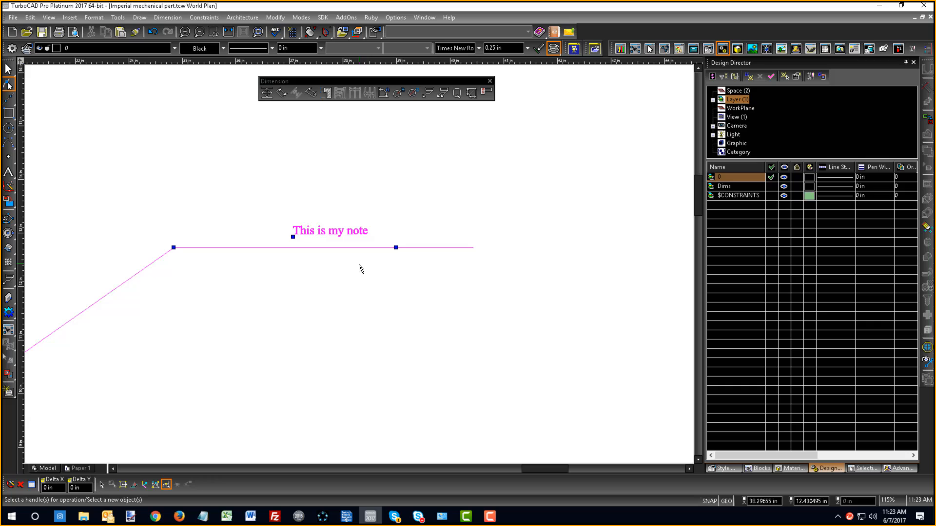
right_click(279, 214)
click(287, 172)
click(304, 230)
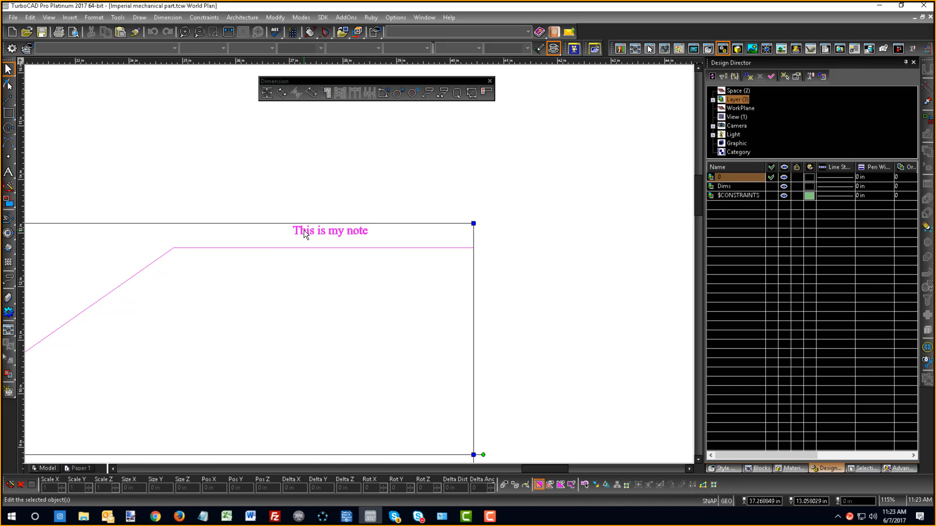
- Format the leader's note text with a height of 1 in and the Sea Green color
double_click(304, 231)
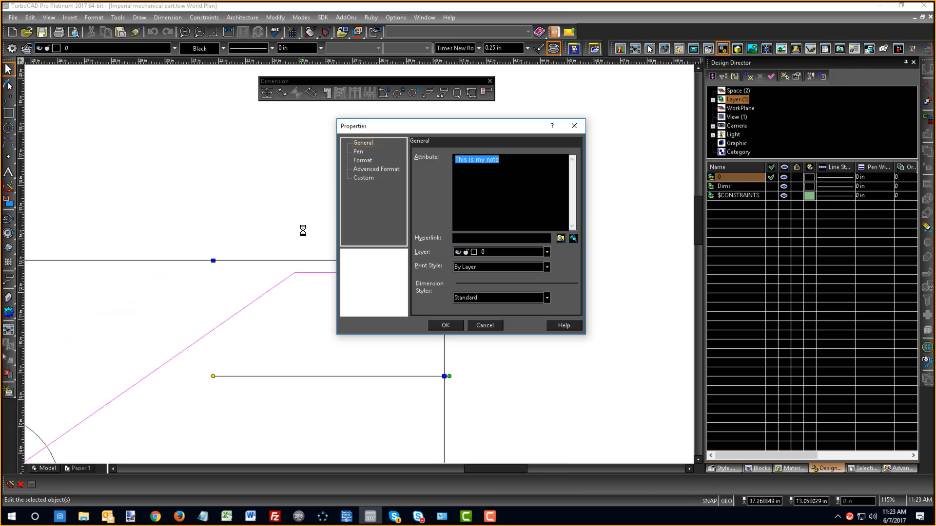
click(363, 160)
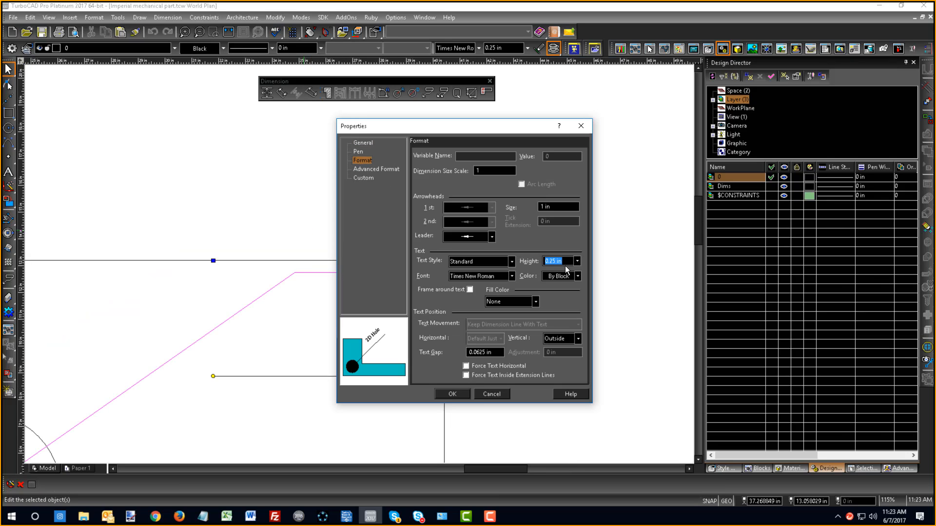
drag(566, 262, 488, 259)
text(1)
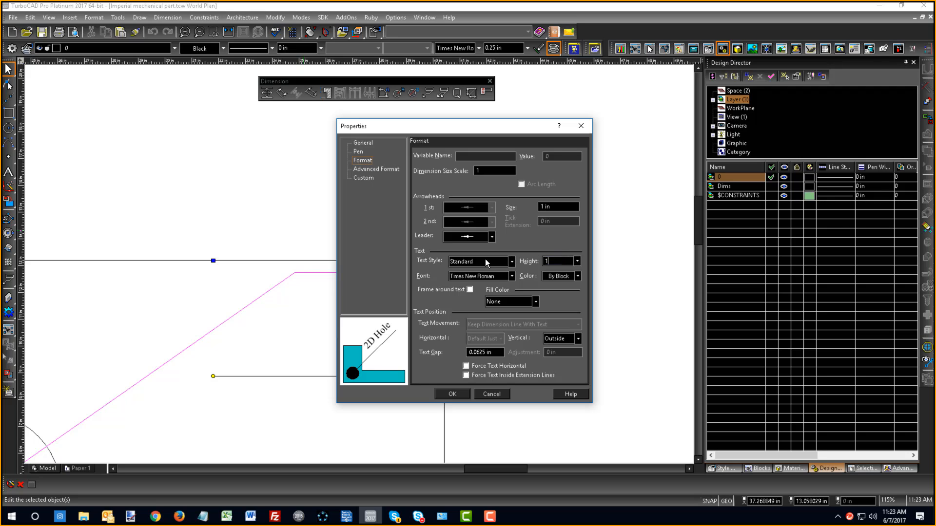
click(551, 278)
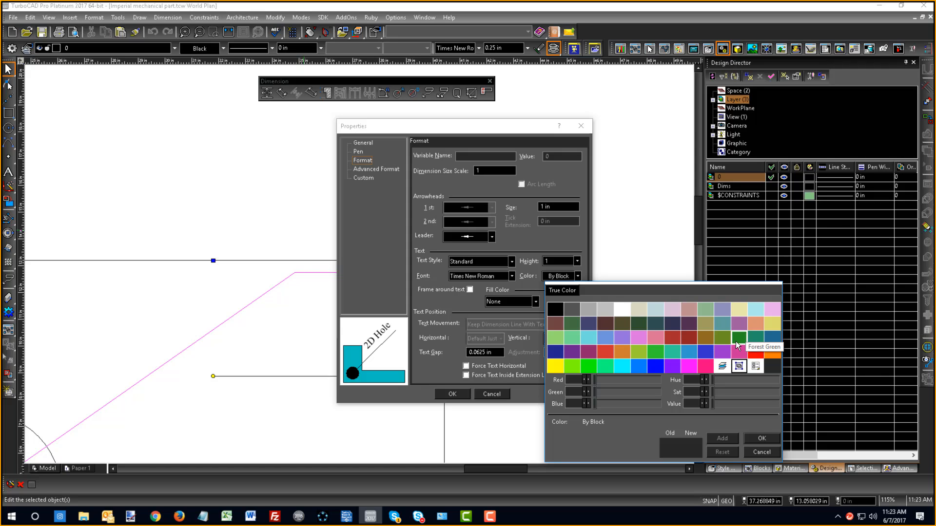
click(755, 336)
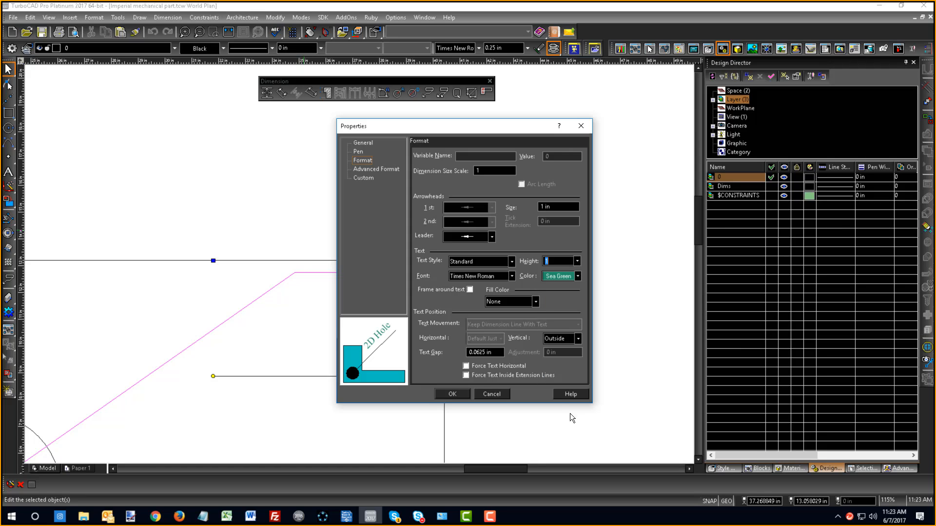
click(453, 394)
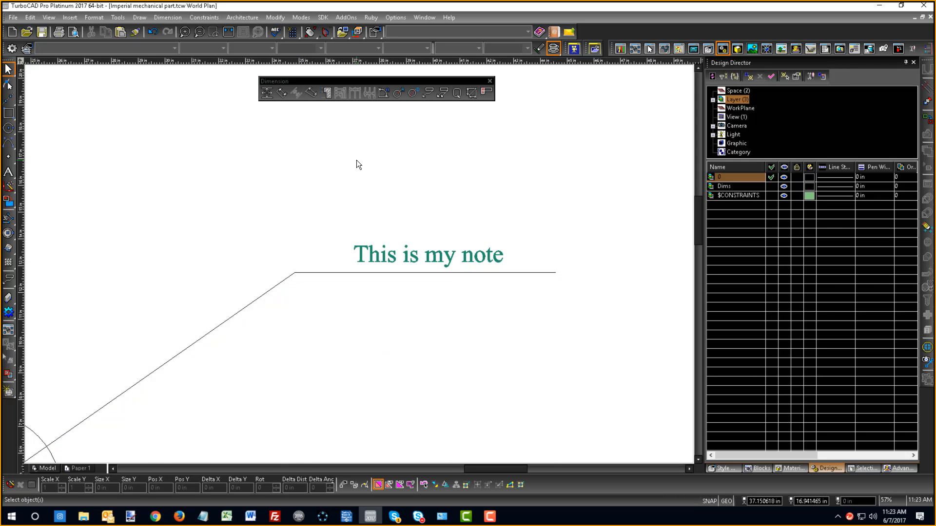
- Draw a multileader from the large upper hole's center to a landing about 13 in away, with a second leader line to the small right-hand hole's center
scroll(358, 273, down, 10)
scroll(310, 300, up, 5)
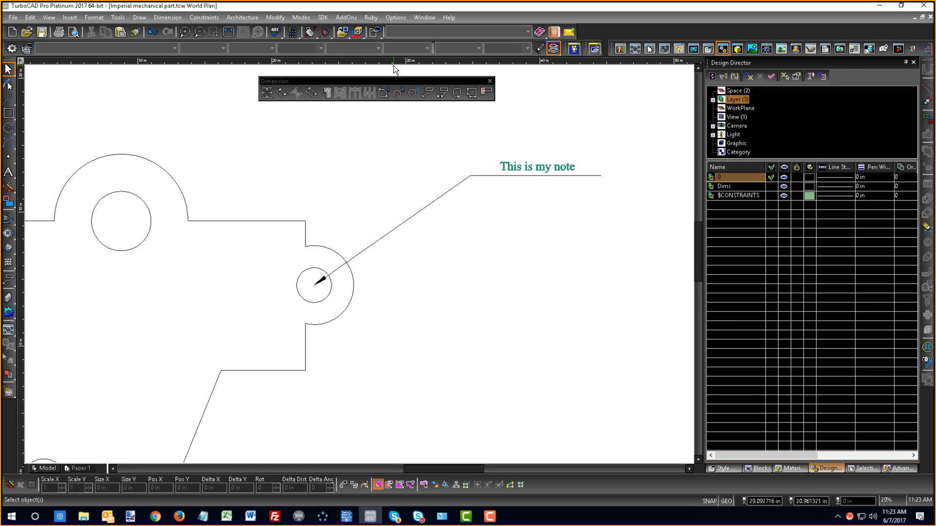
click(443, 94)
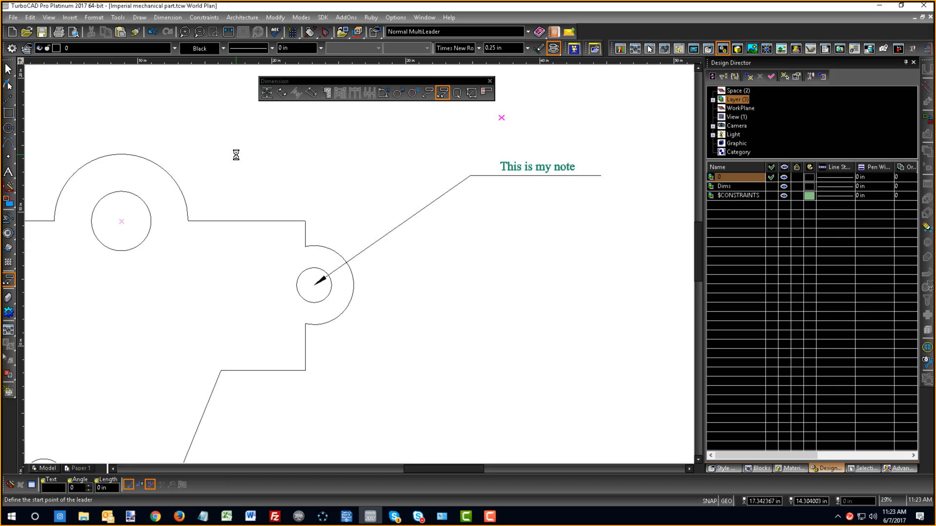
click(151, 212)
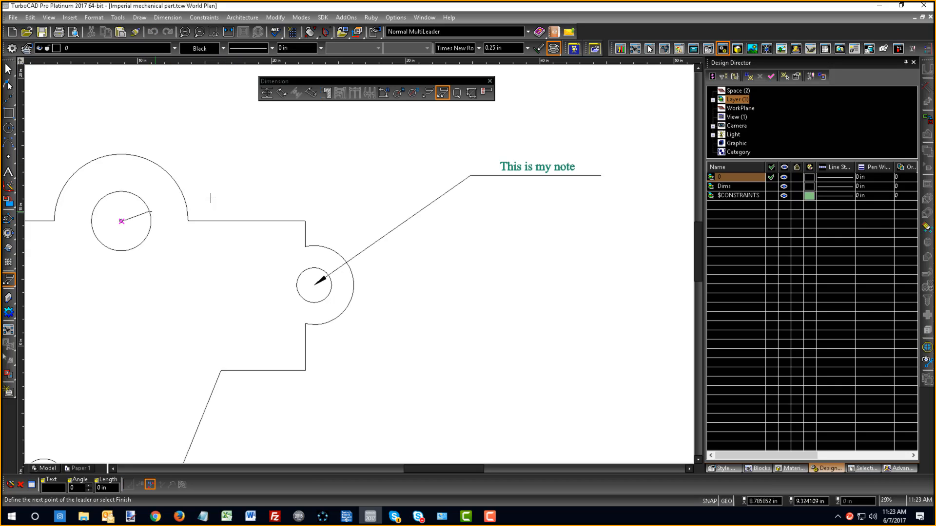
click(285, 149)
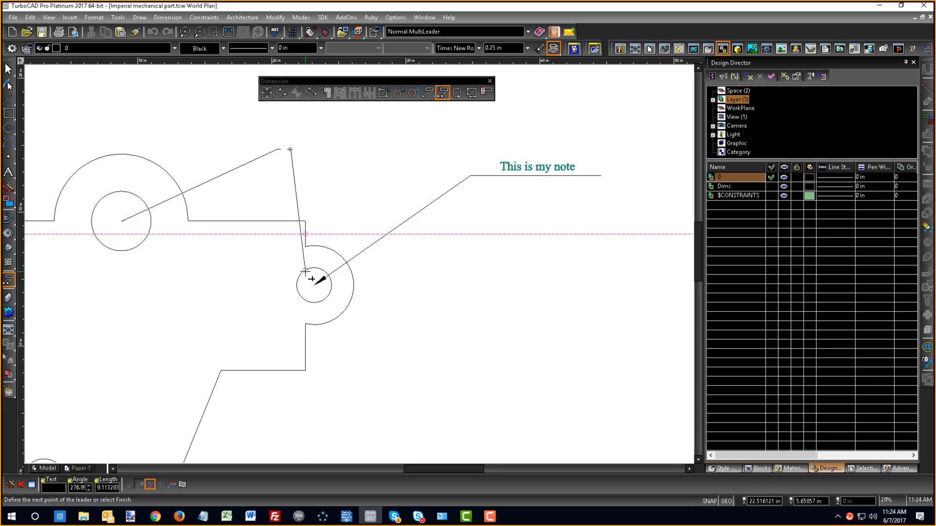
click(314, 284)
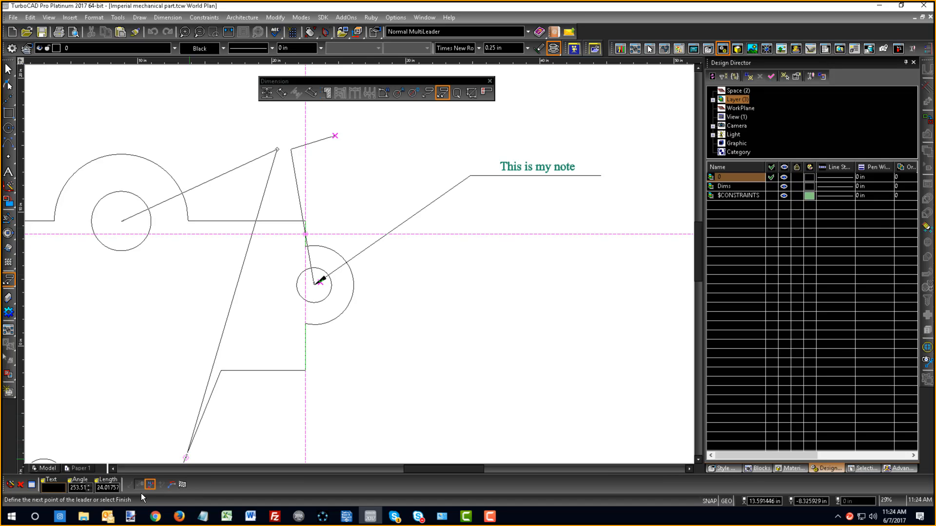
- Give the multileader the text "This is a mulitleader", finish it, and leave the multileader command
text(This is)
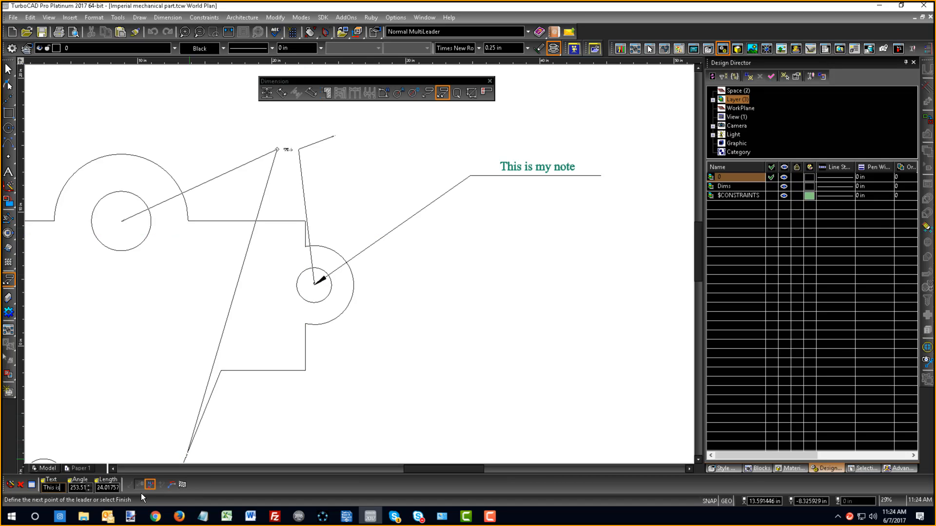
text( a mul)
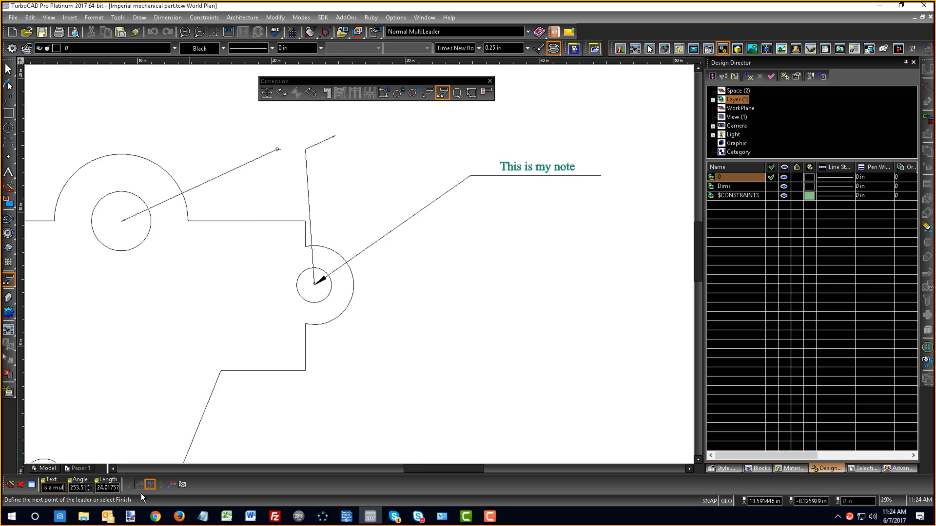
text(itleader)
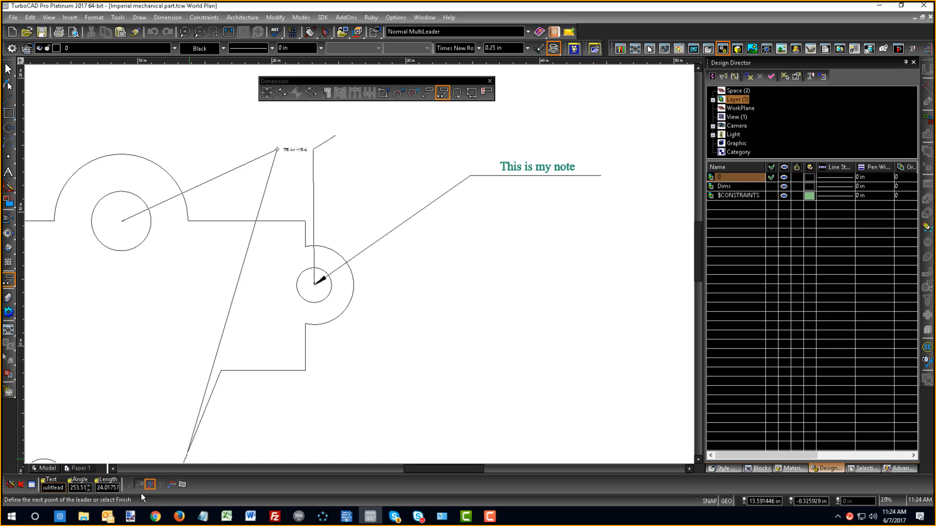
click(182, 485)
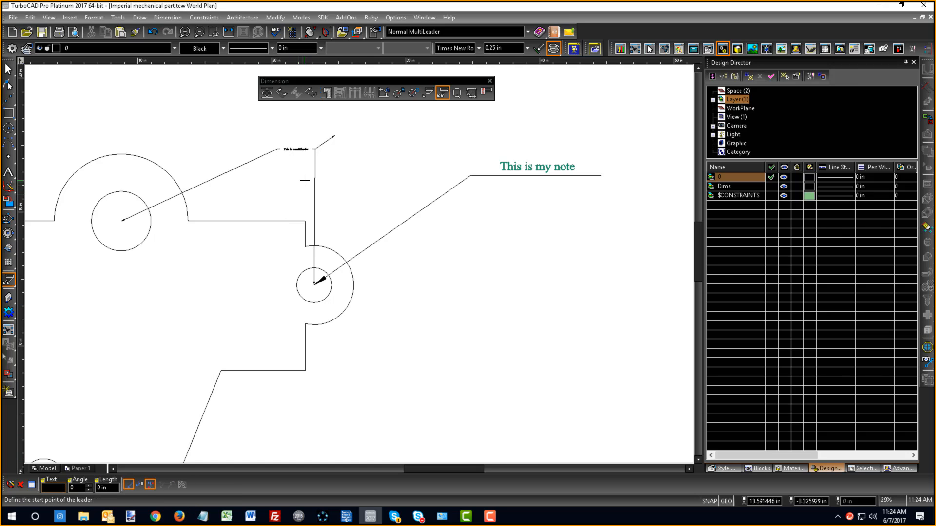
scroll(288, 154, up, 2)
right_click(451, 287)
click(458, 245)
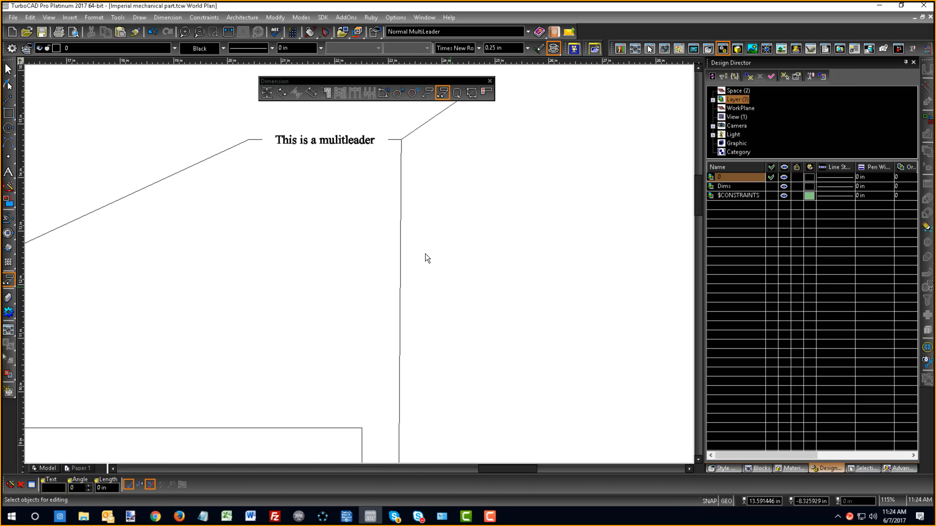
- Open the multileader for node editing, delete its short stray leader line above the note, and deselect it
scroll(340, 302, down, 2)
scroll(359, 265, up, 2)
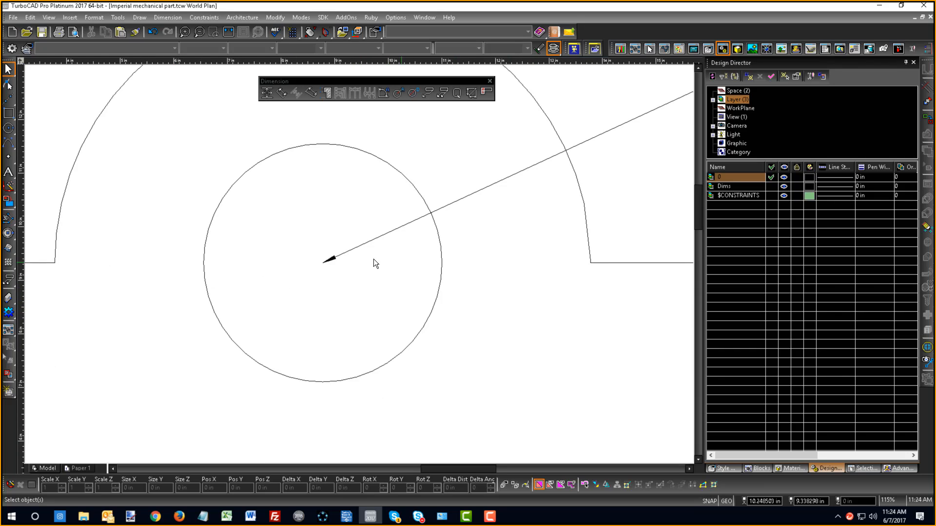
scroll(373, 259, down, 3)
scroll(356, 251, up, 2)
scroll(361, 246, down, 2)
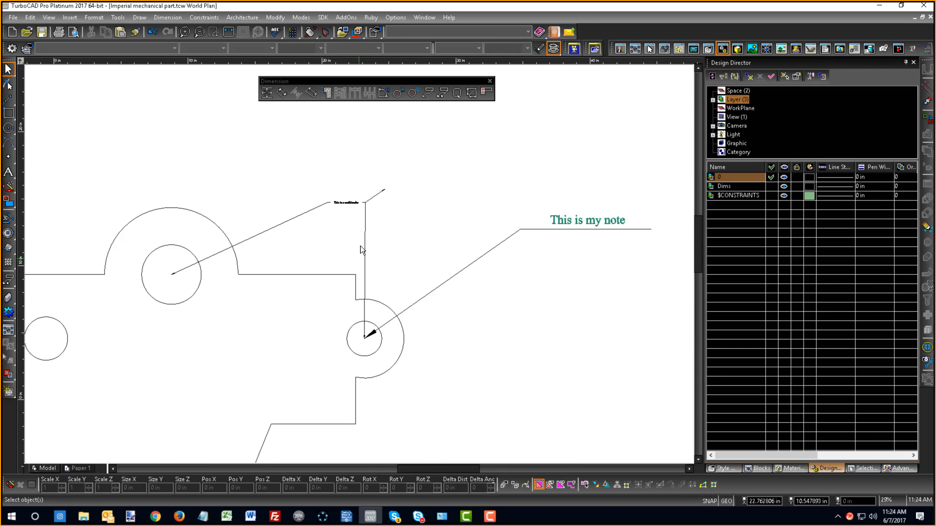
scroll(363, 214, up, 1)
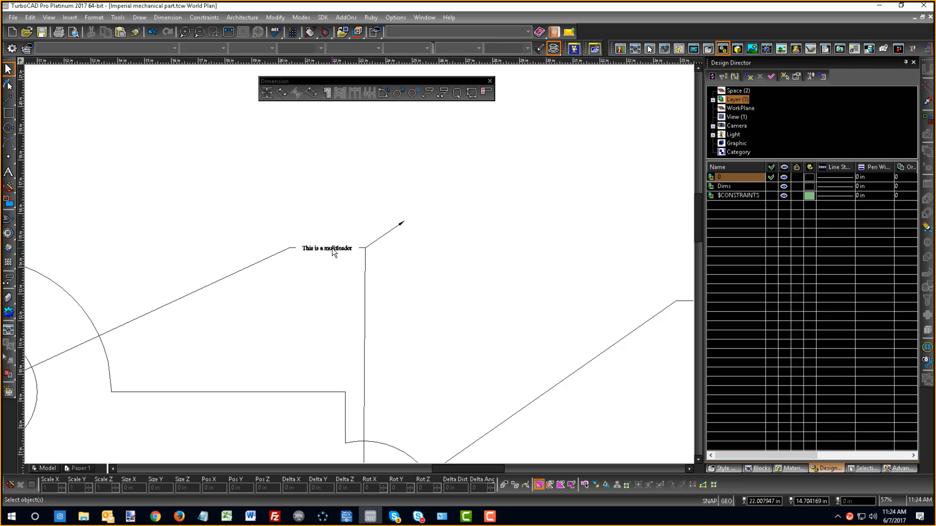
right_click(370, 243)
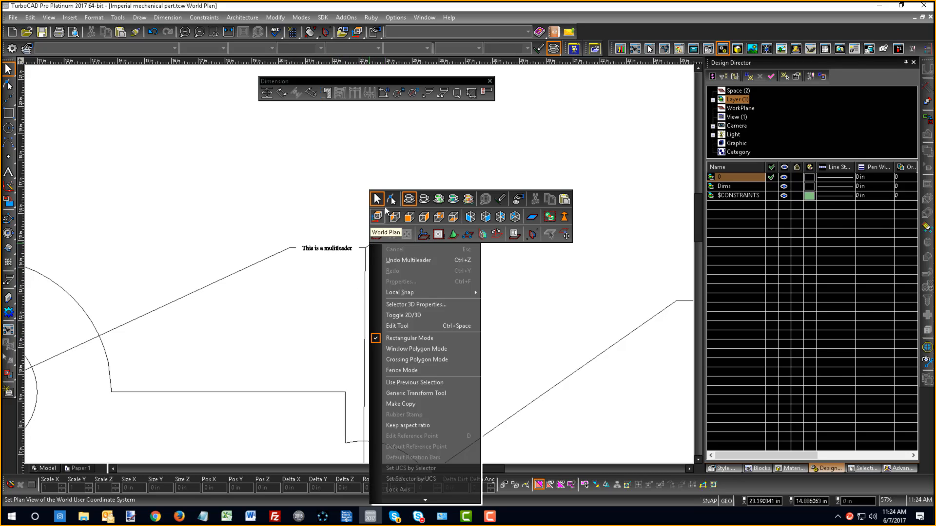
click(388, 200)
click(390, 229)
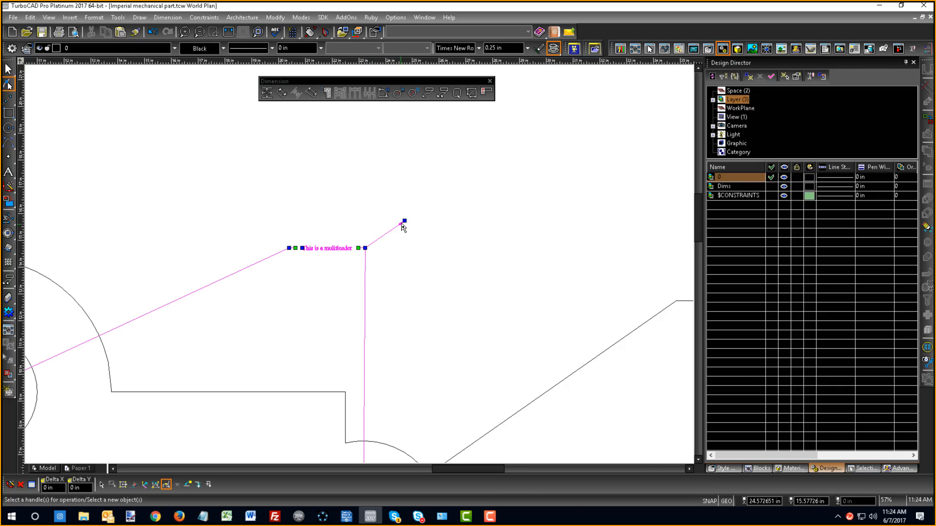
click(394, 313)
scroll(364, 265, down, 2)
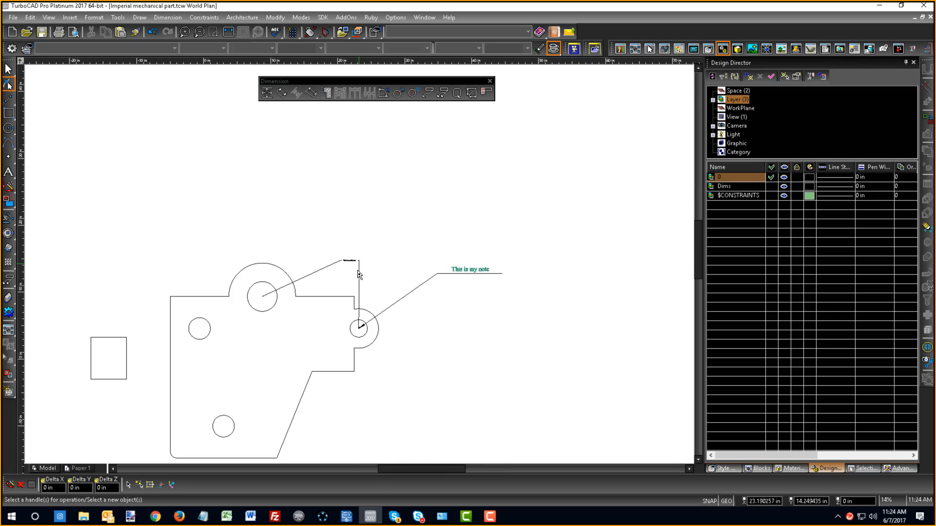
scroll(359, 270, up, 2)
scroll(379, 311, down, 3)
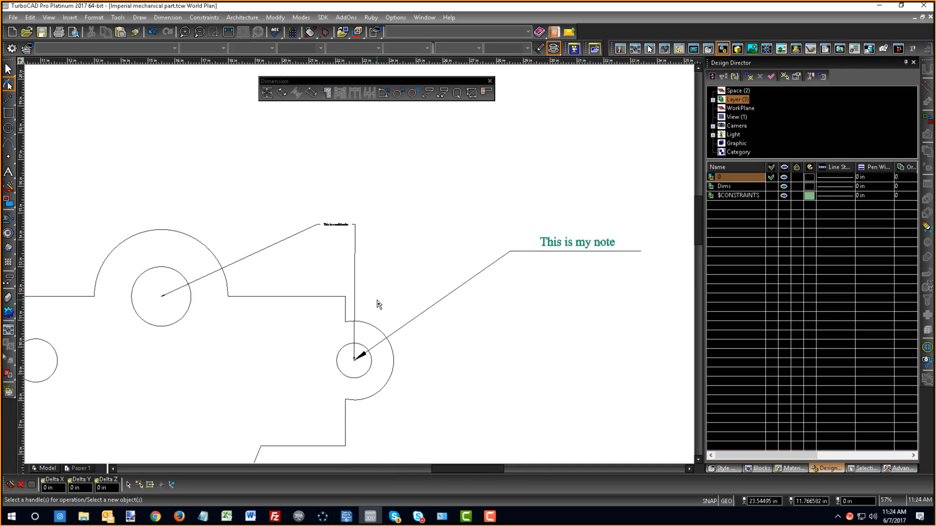
scroll(366, 271, up, 1)
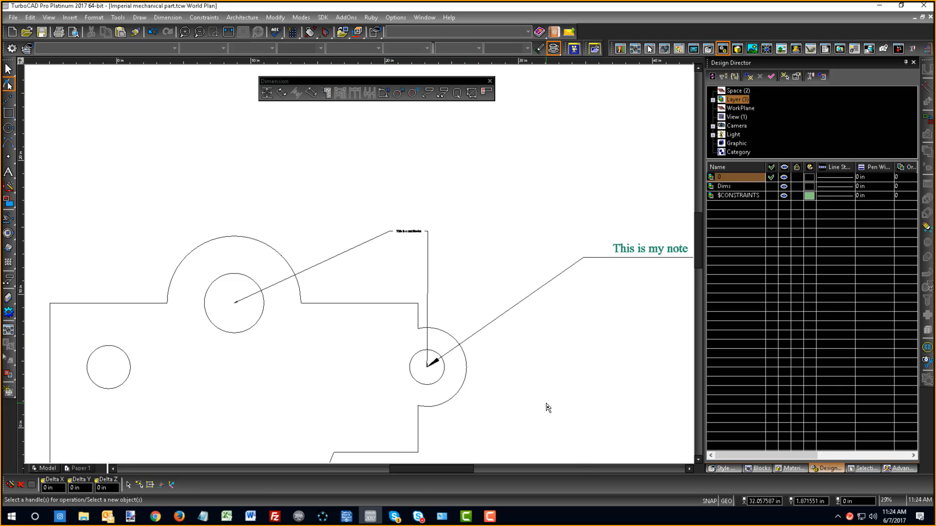
- Leave node editing and switch to the Select tool with the whole part in view
scroll(351, 326, down, 2)
scroll(334, 348, up, 1)
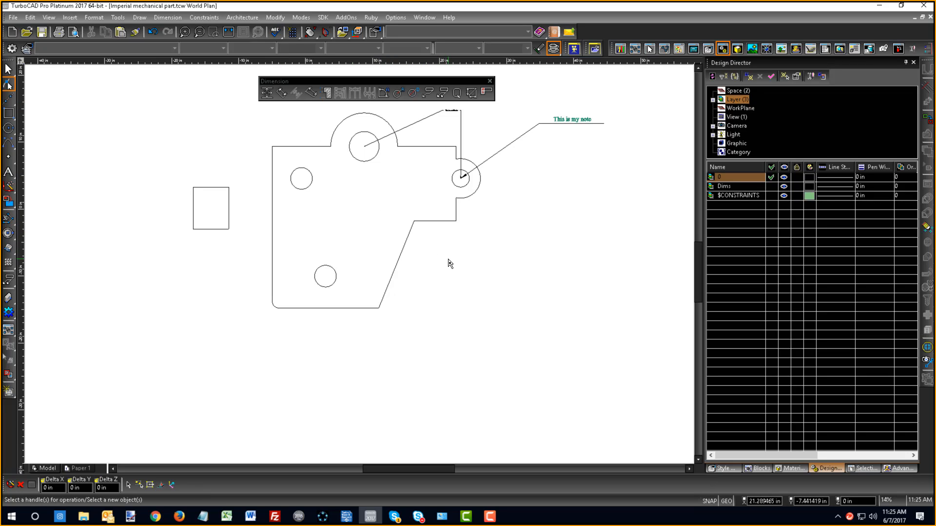
right_click(475, 191)
click(480, 148)
mouse_move(509, 162)
mouse_down()
mouse_move(468, 139)
mouse_move(435, 101)
mouse_up()
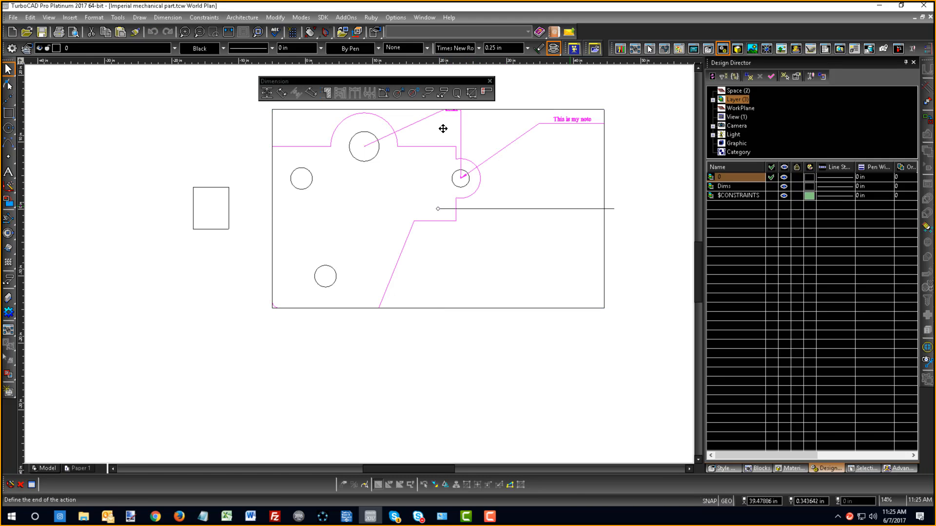
key(Escape)
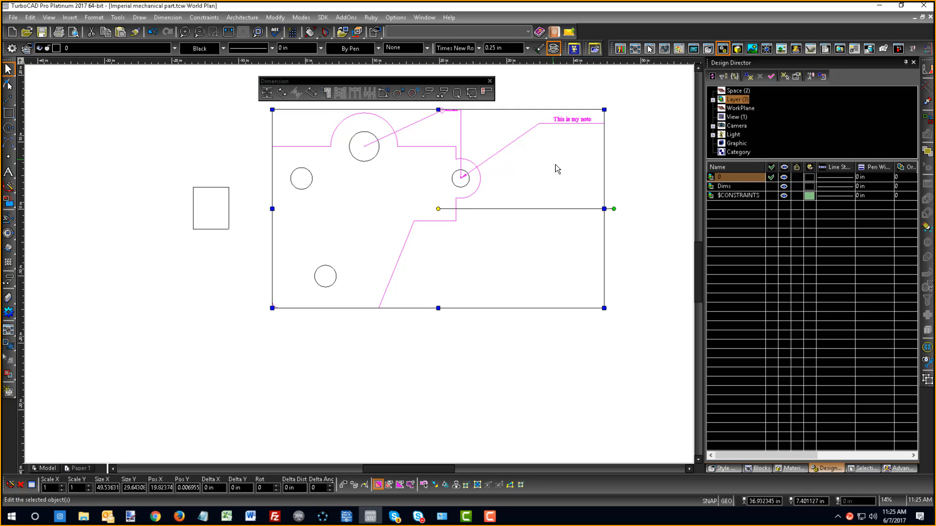
click(595, 182)
click(557, 122)
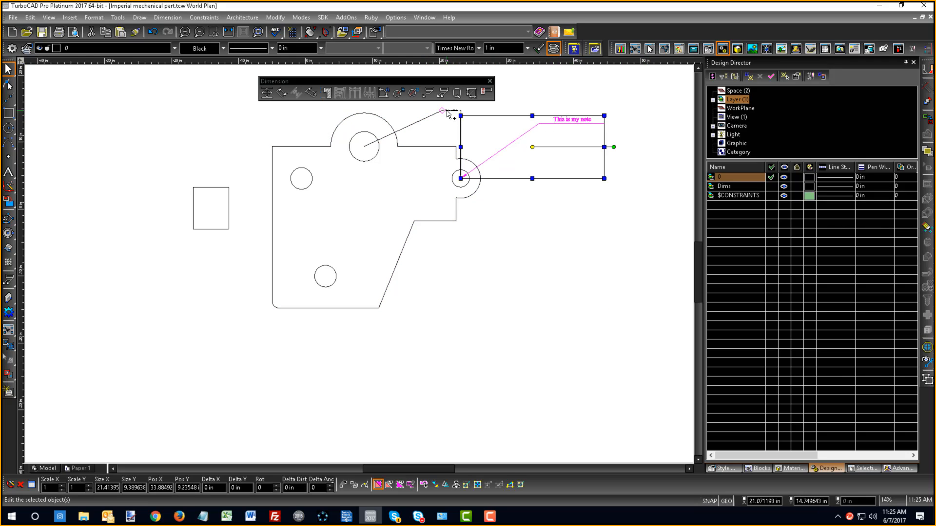
click(559, 261)
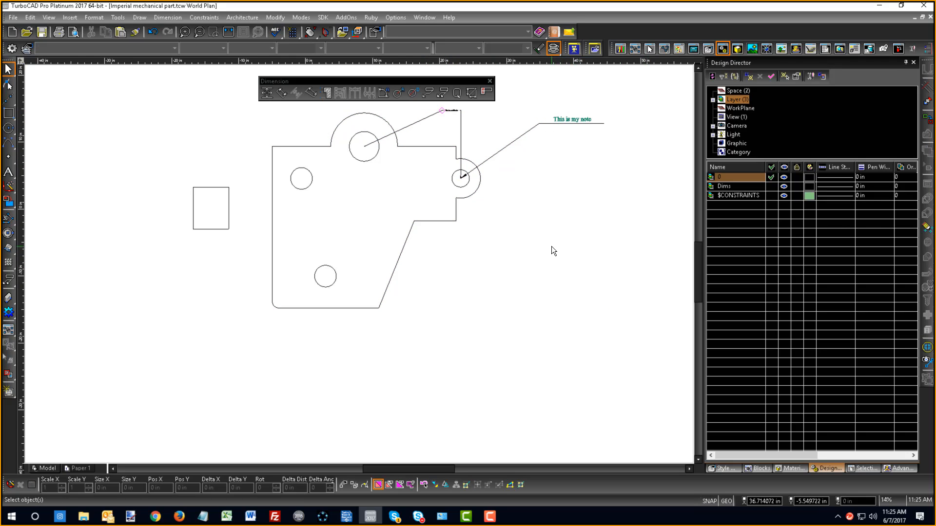
middle_drag(474, 144, 361, 265)
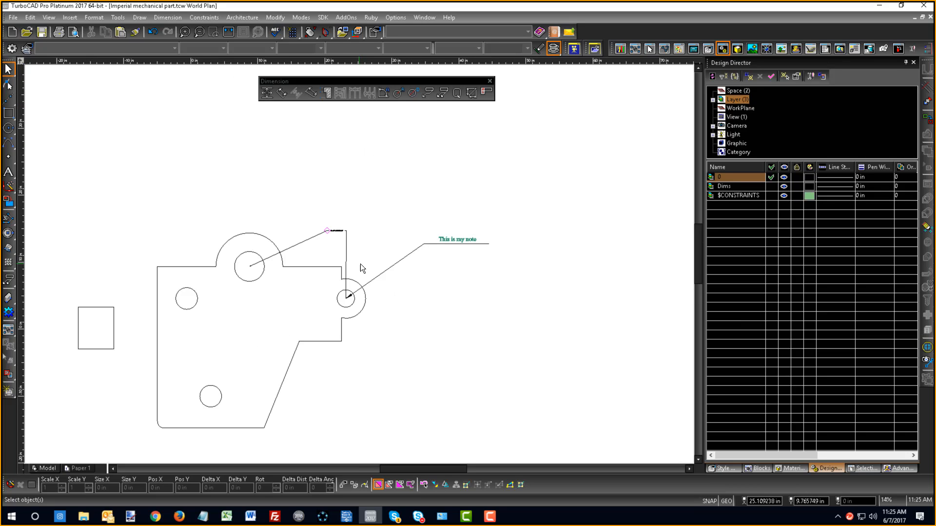
key(Tab)
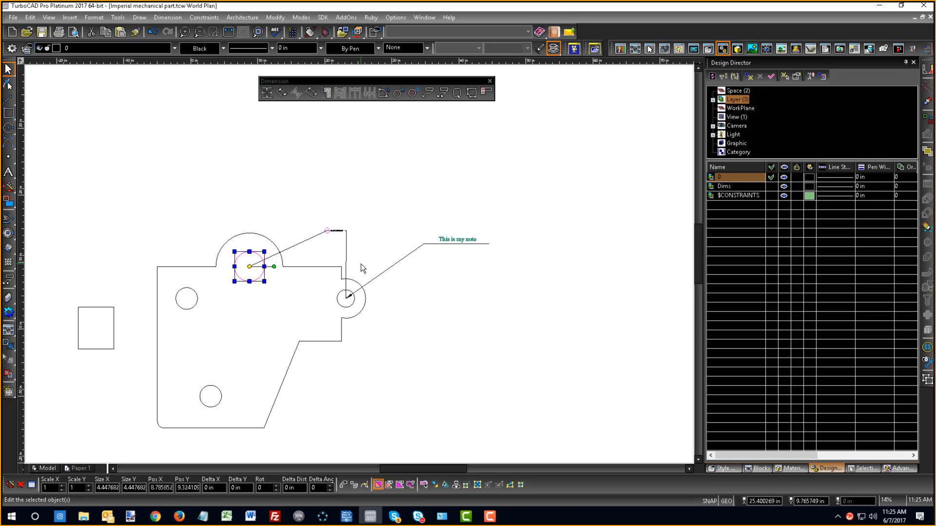
key(Tab)
key(Tab)
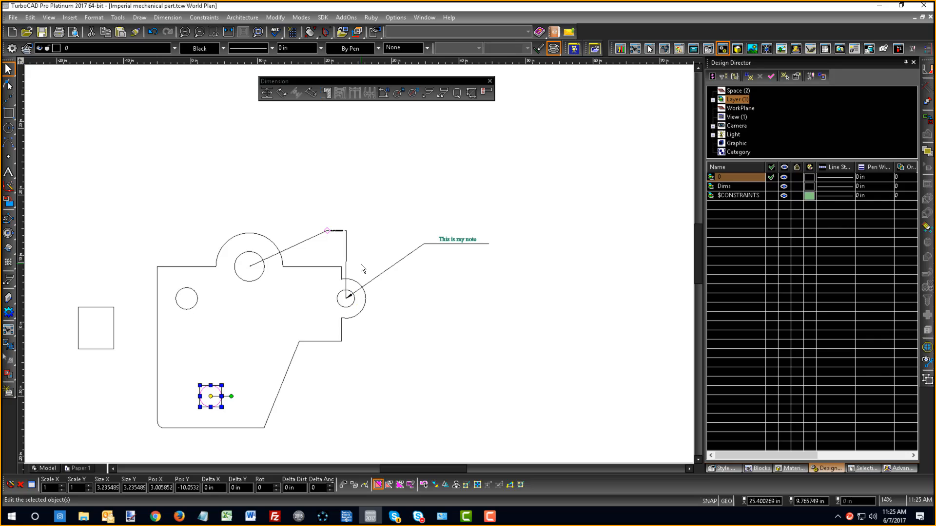
key(Tab)
key(Tab)
key(Tab)
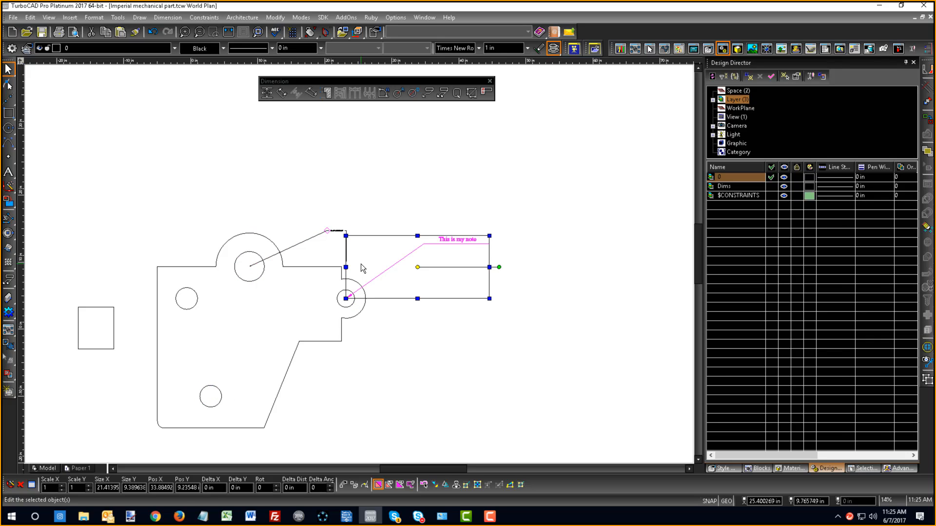
key(Tab)
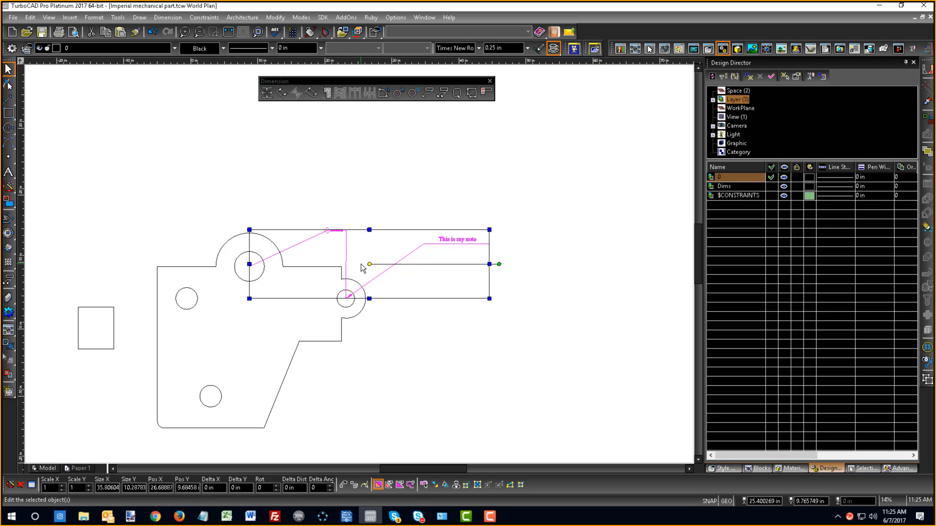
key(Escape)
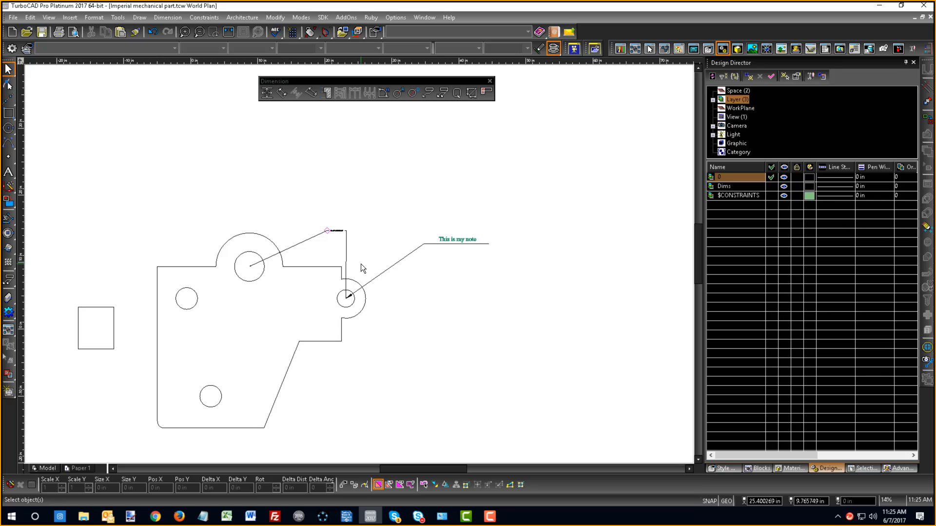
key(Tab)
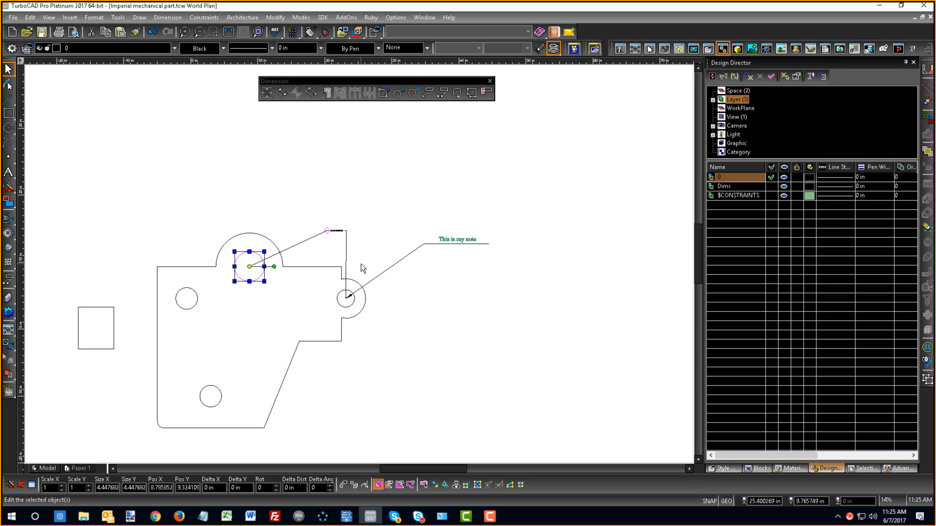
key(Escape)
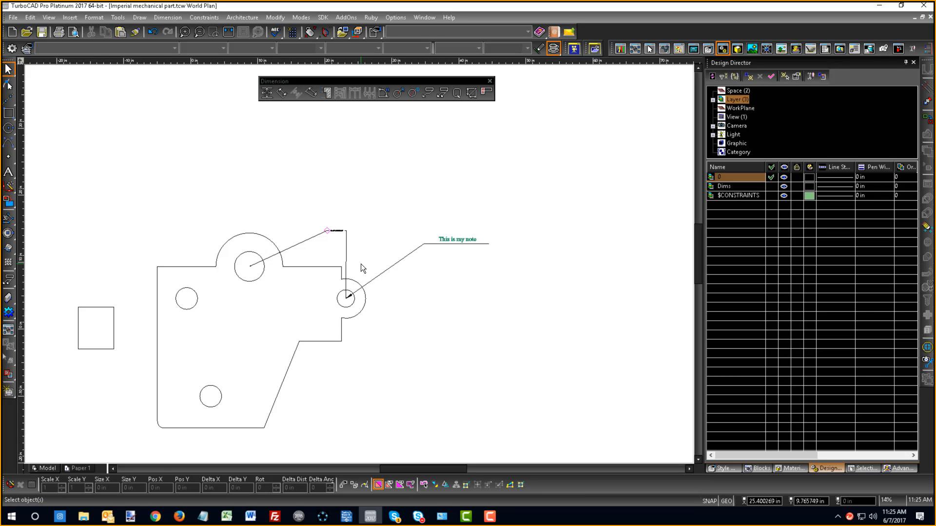
- Select the multileader and the "This is my note" leader together and delete both
key(Tab)
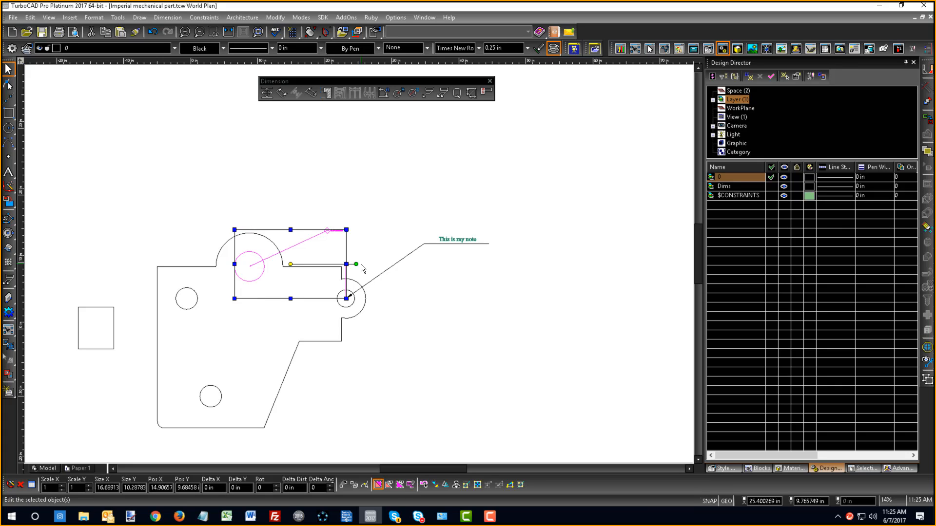
key(Escape)
key(Page_Up)
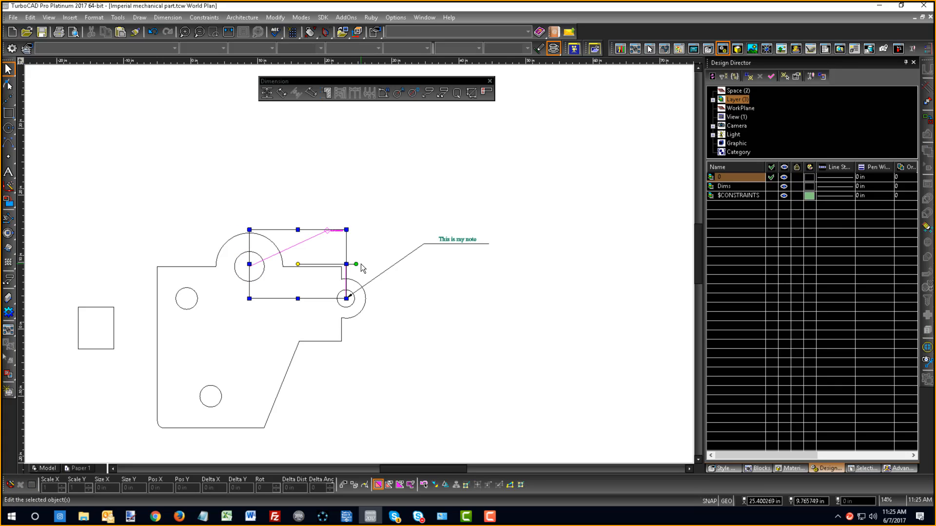
key(Page_Up)
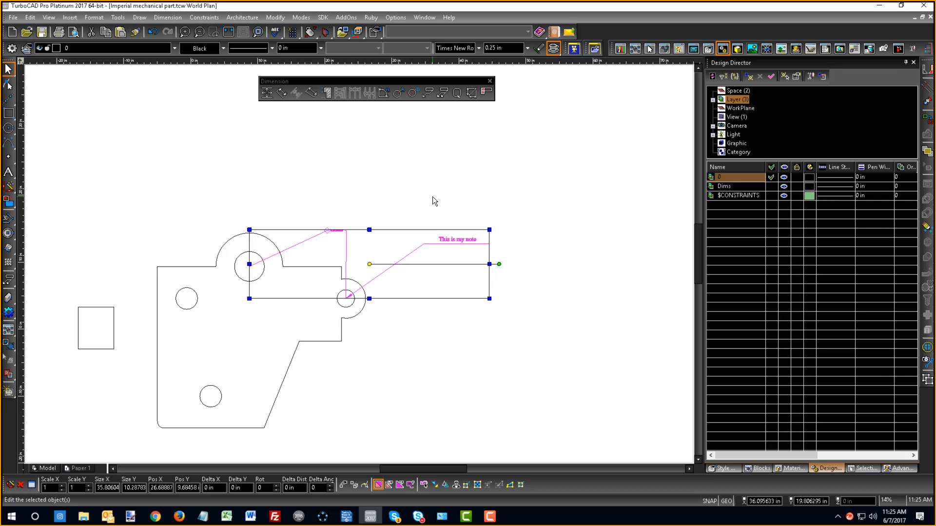
key(Delete)
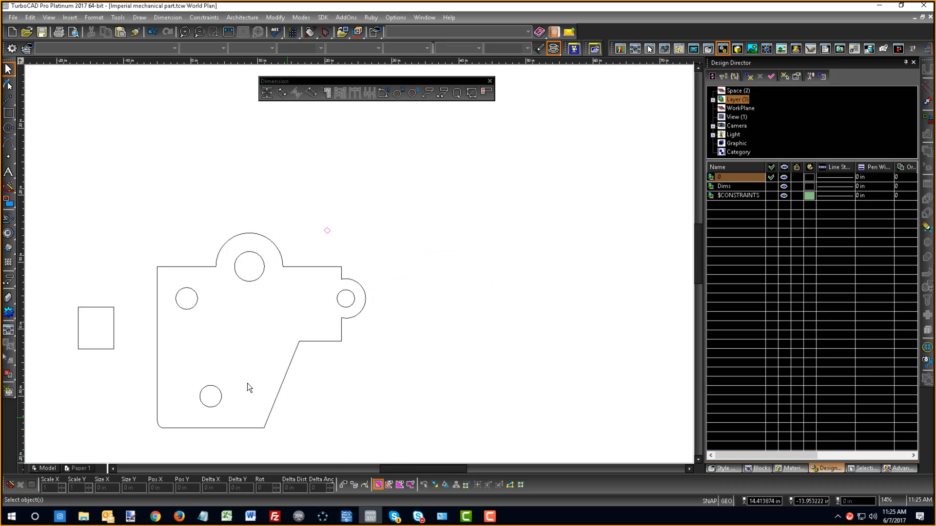
- Switch the model from the plan view to the Isometric SE view
scroll(355, 276, down, 3)
scroll(359, 264, up, 3)
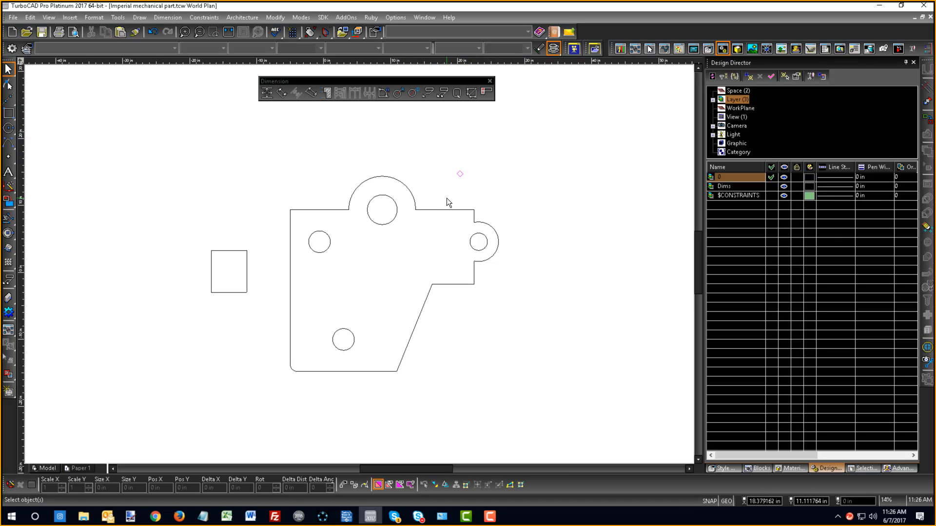
right_click(263, 174)
click(373, 157)
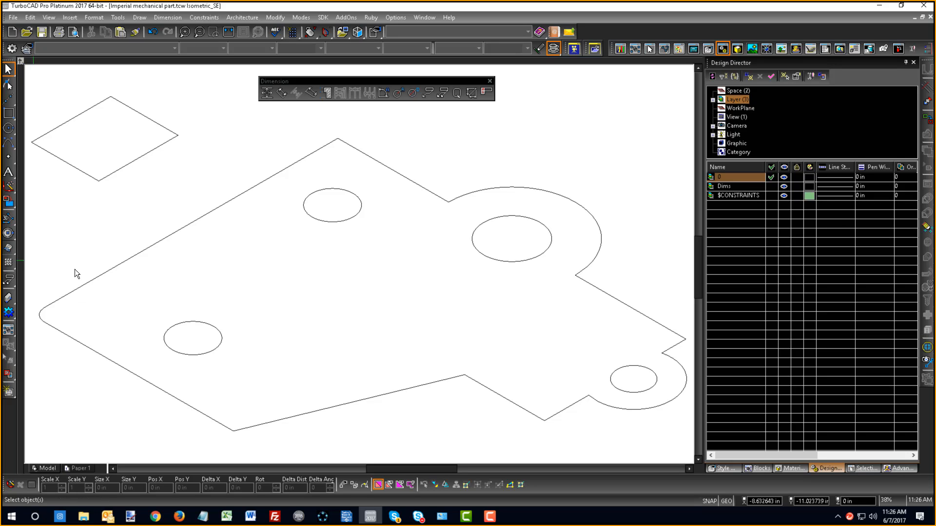
- Extrude the part outline with its four holes as one compound profile to a height of about 5.74 in
click(8, 249)
scroll(149, 274, down, 1)
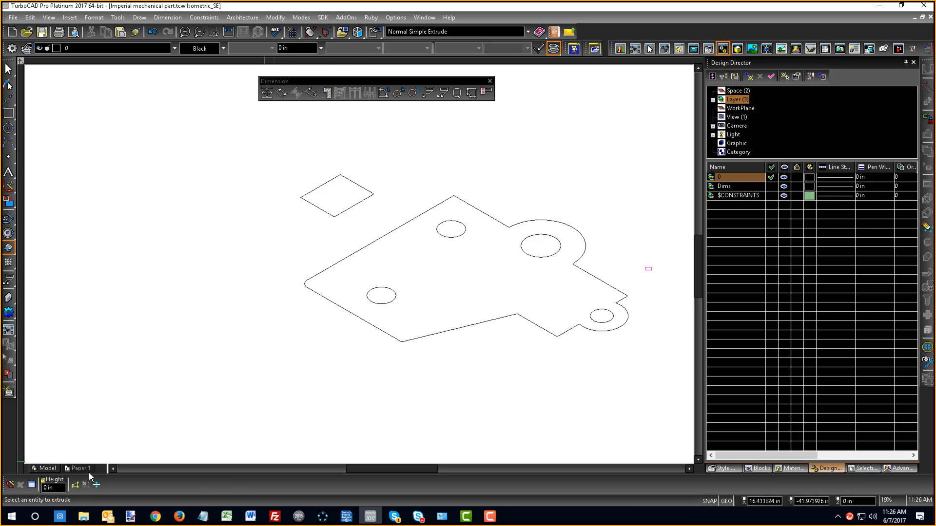
click(74, 485)
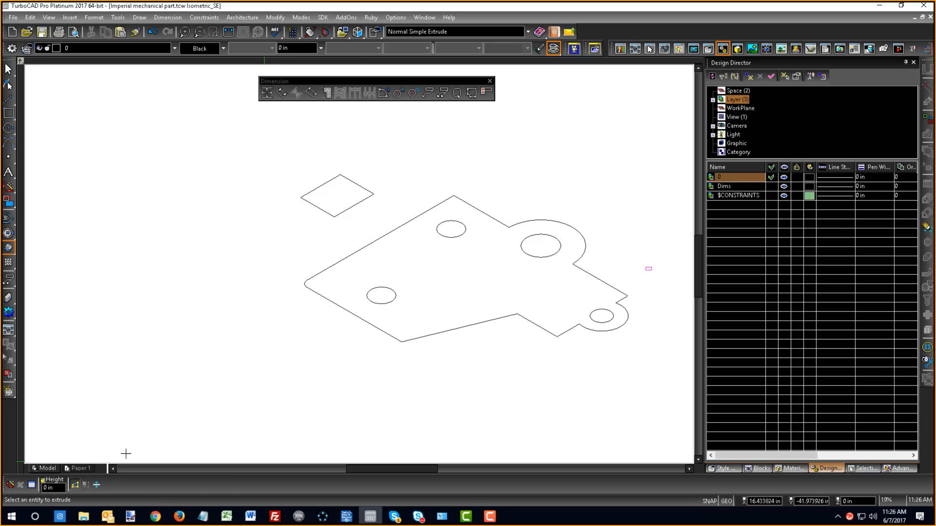
scroll(362, 263, down, 1)
scroll(362, 263, up, 2)
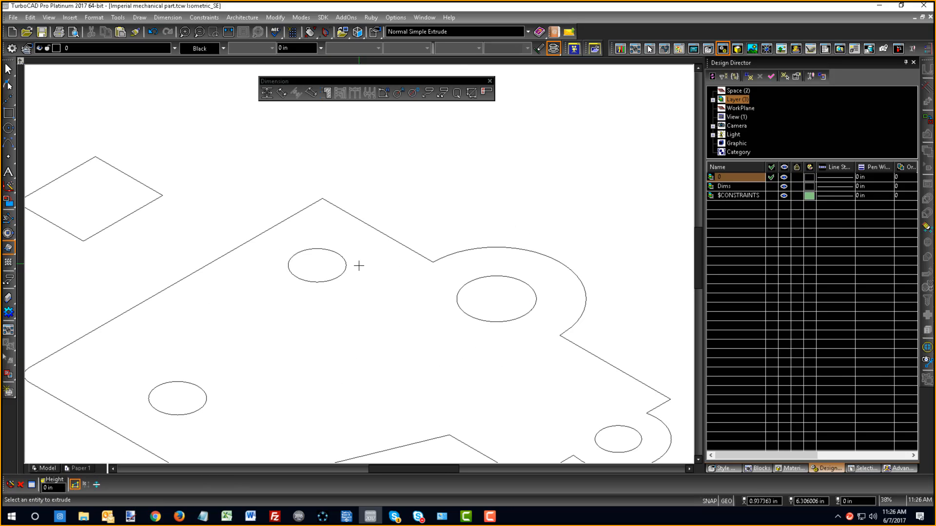
click(236, 253)
click(316, 282)
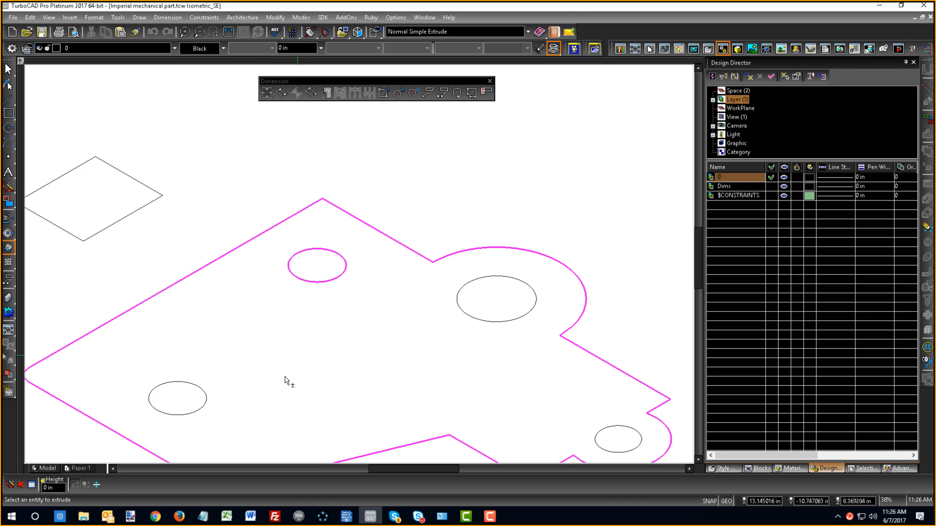
click(194, 414)
click(495, 322)
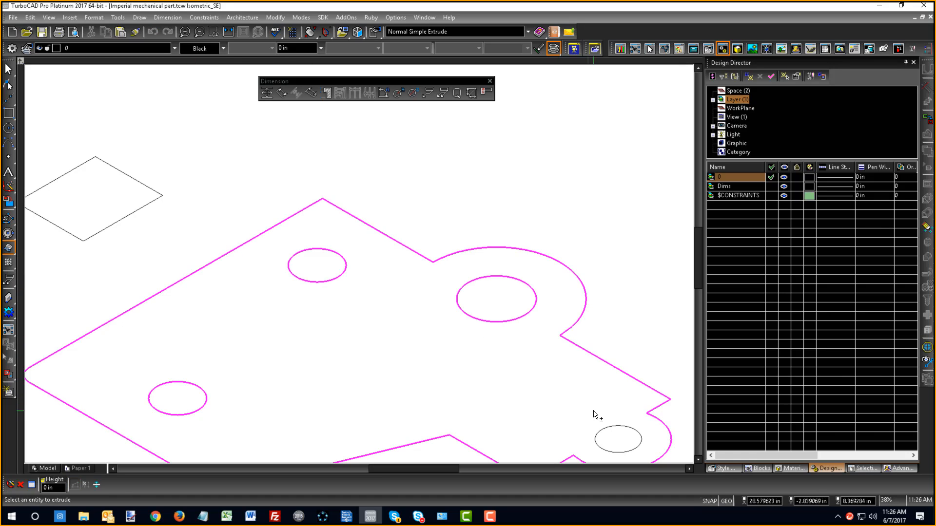
click(617, 431)
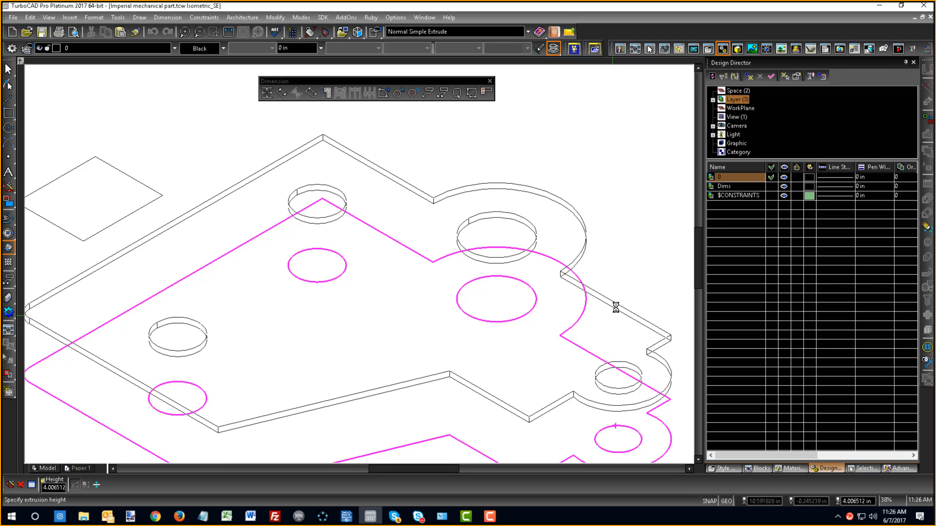
click(618, 298)
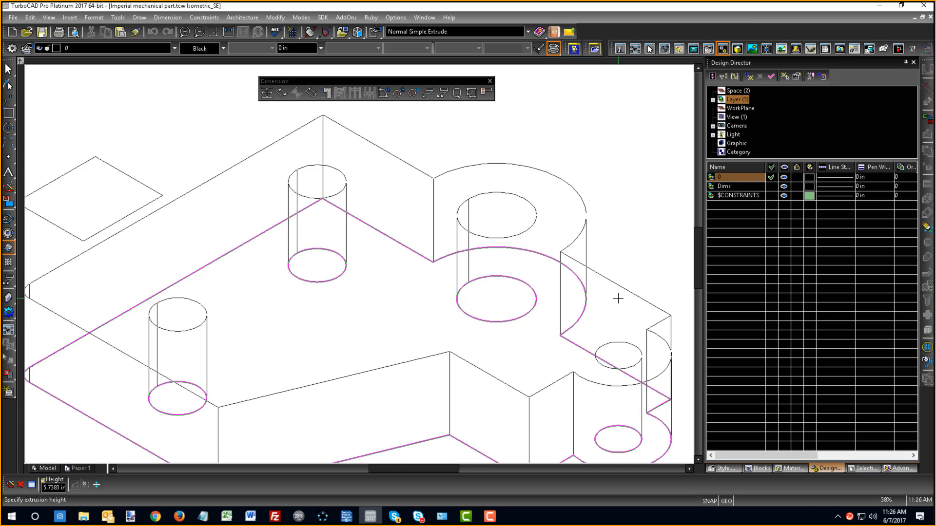
- Render the extruded part as a shaded solid and add the default light sources to the drawing
right_click(401, 201)
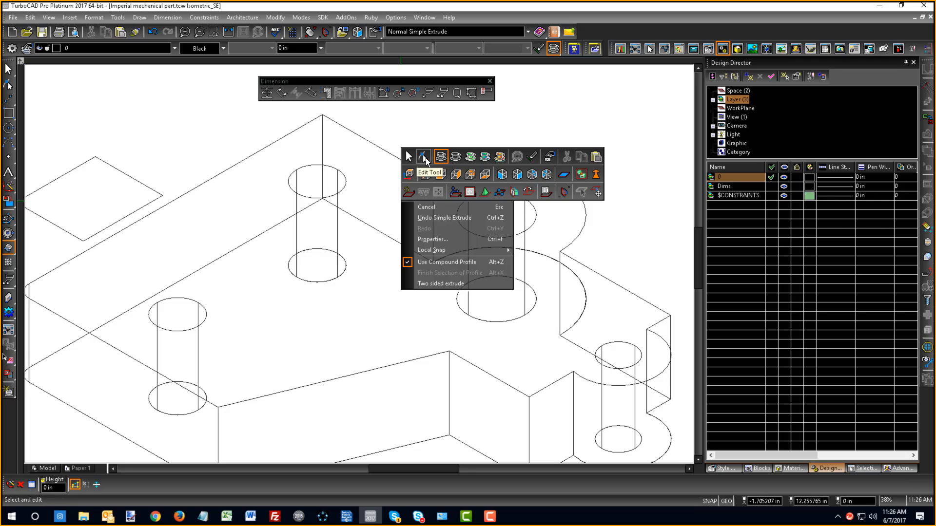
click(470, 157)
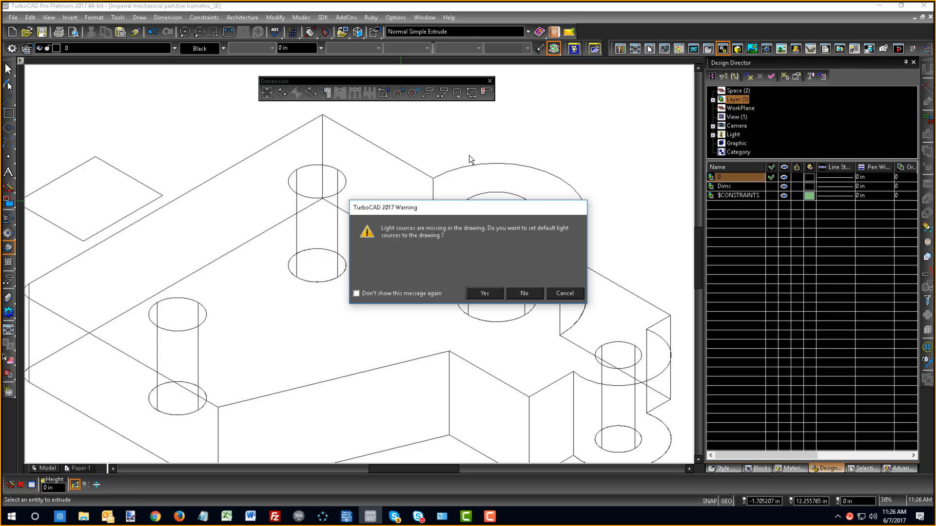
click(483, 293)
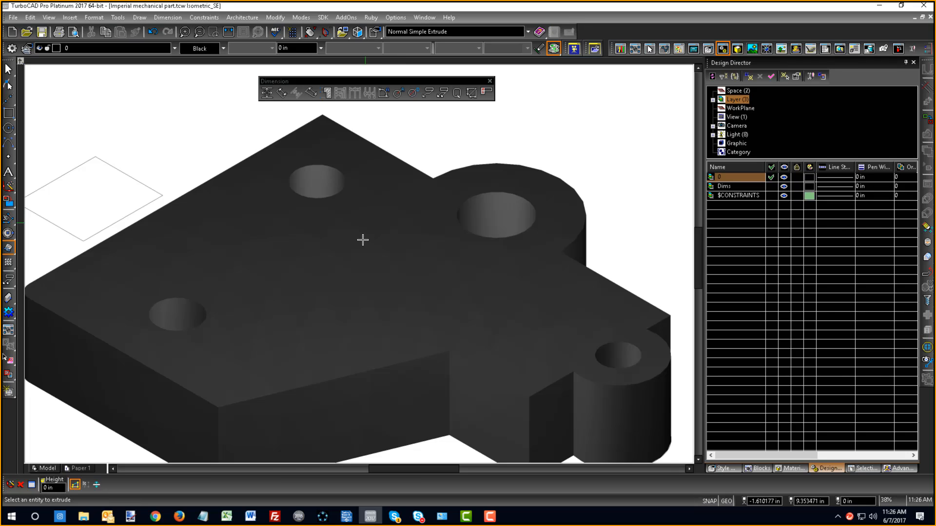
- Orbit around the shaded solid to examine its through holes and side faces from several angles
mouse_move(364, 242)
middle_down()
mouse_move(404, 322)
mouse_move(397, 317)
middle_up()
scroll(398, 316, down, 2)
middle_drag(382, 282, 299, 252)
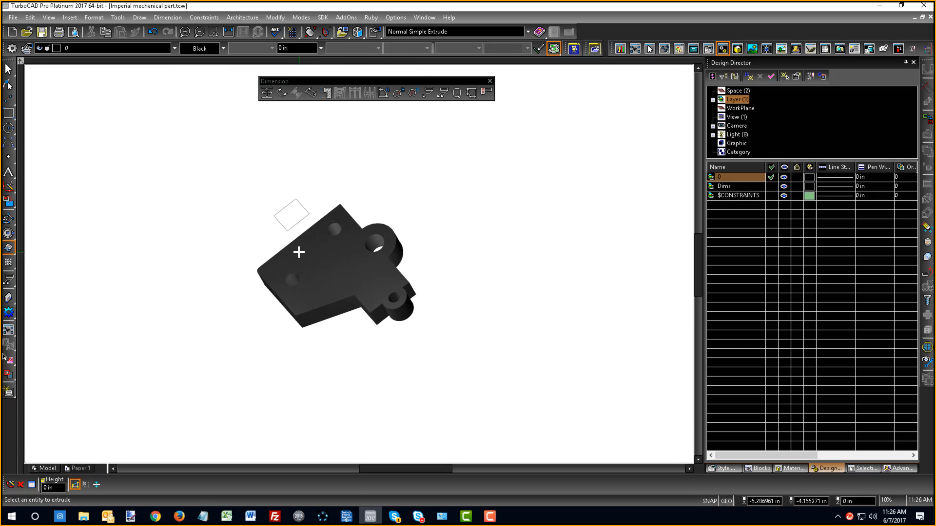
scroll(381, 287, up, 2)
mouse_move(358, 263)
middle_down()
mouse_move(382, 236)
mouse_move(380, 186)
middle_up()
scroll(358, 268, down, 2)
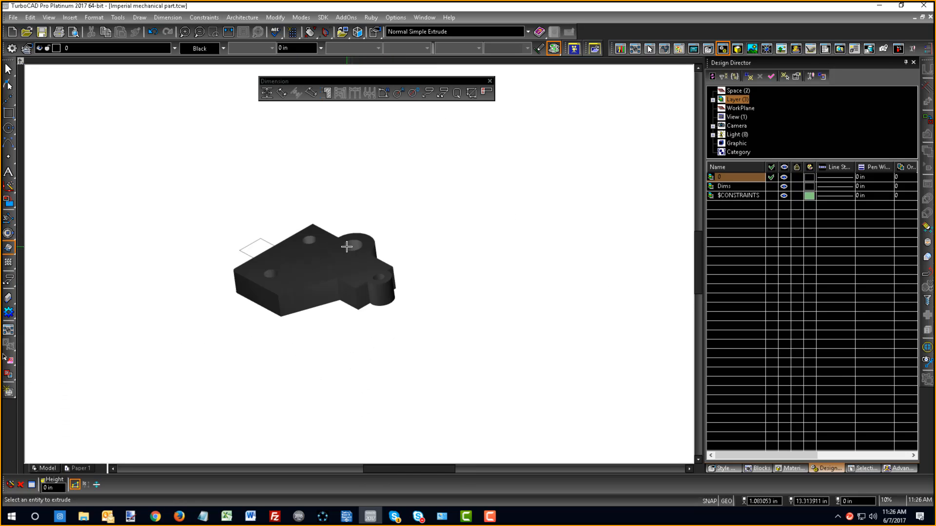
scroll(351, 246, up, 1)
mouse_move(369, 327)
middle_down()
mouse_move(454, 408)
mouse_move(456, 426)
mouse_move(438, 399)
middle_up()
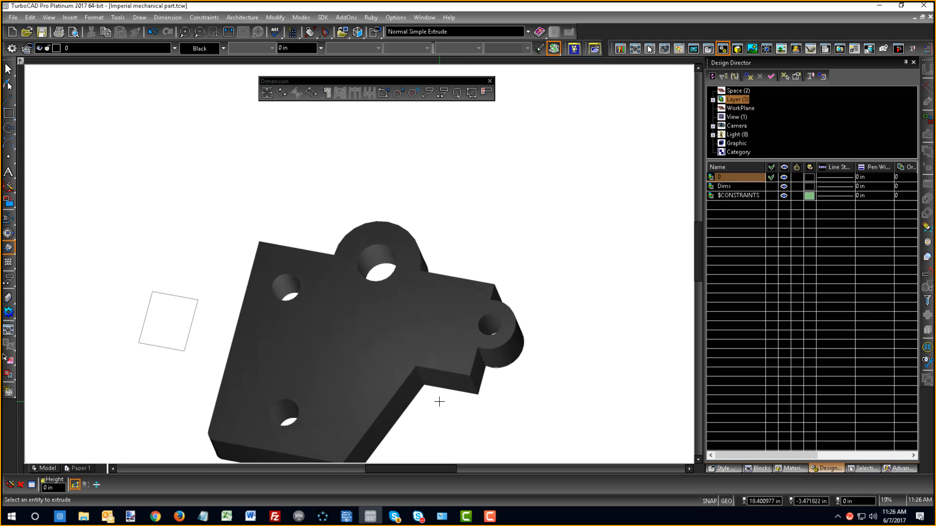
middle_drag(359, 265, 385, 372)
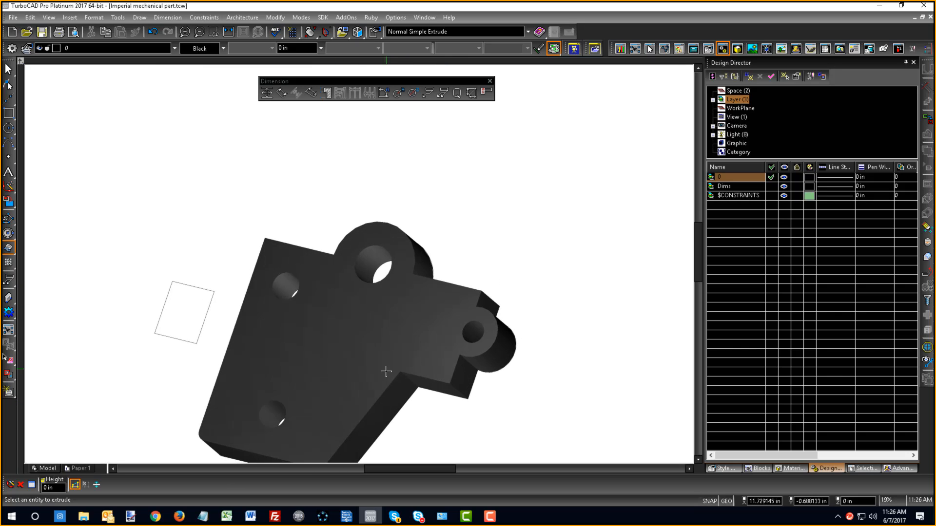
mouse_move(336, 327)
middle_down()
mouse_move(392, 236)
mouse_move(374, 198)
mouse_move(323, 309)
mouse_move(304, 305)
mouse_move(345, 348)
mouse_move(317, 342)
middle_up()
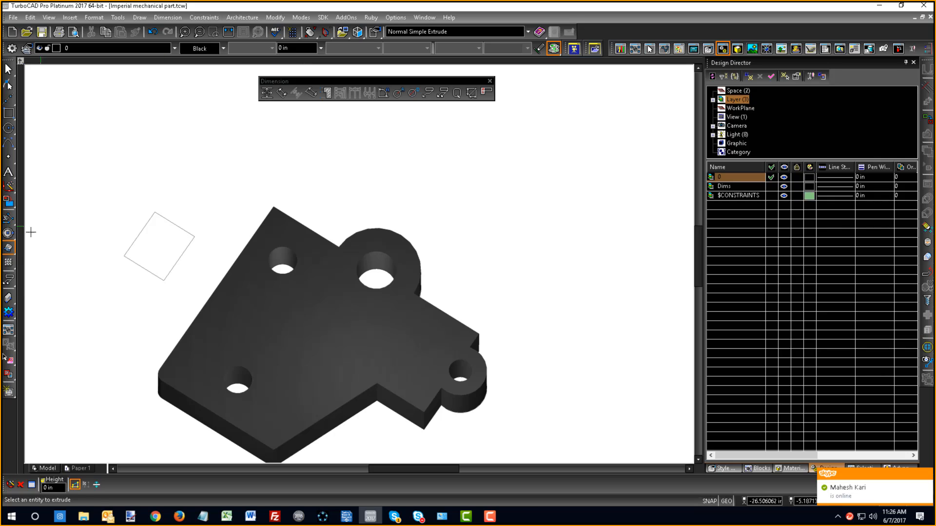
click(9, 247)
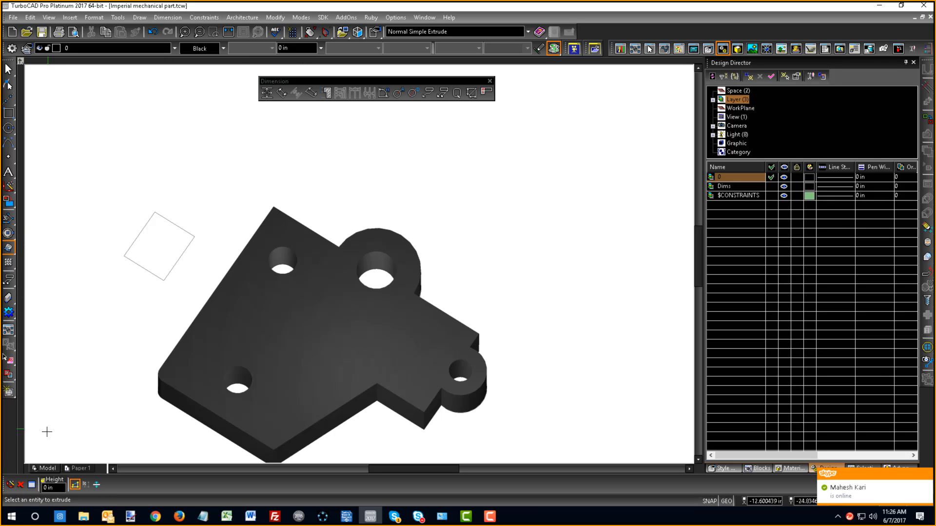
click(77, 485)
scroll(359, 265, down, 2)
scroll(360, 263, up, 4)
scroll(363, 283, down, 2)
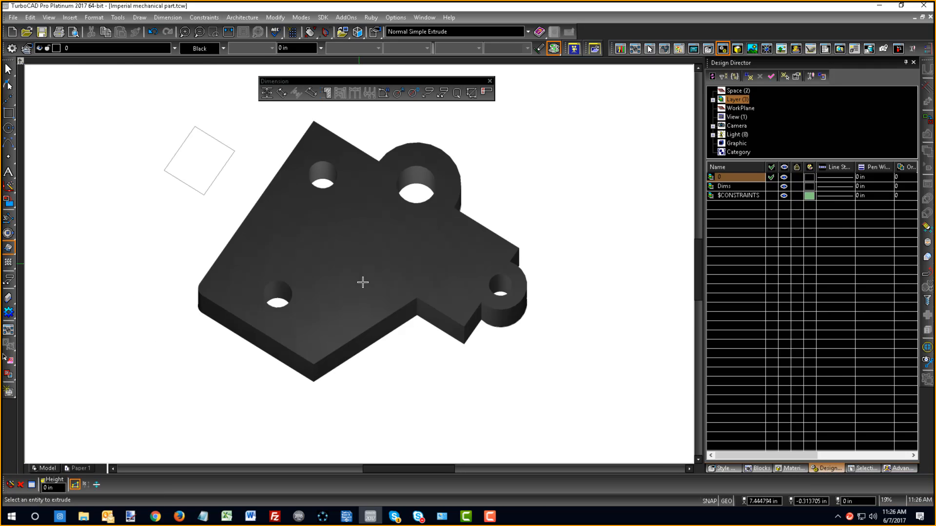
shift+middle_drag(360, 266, 389, 265)
right_click(215, 213)
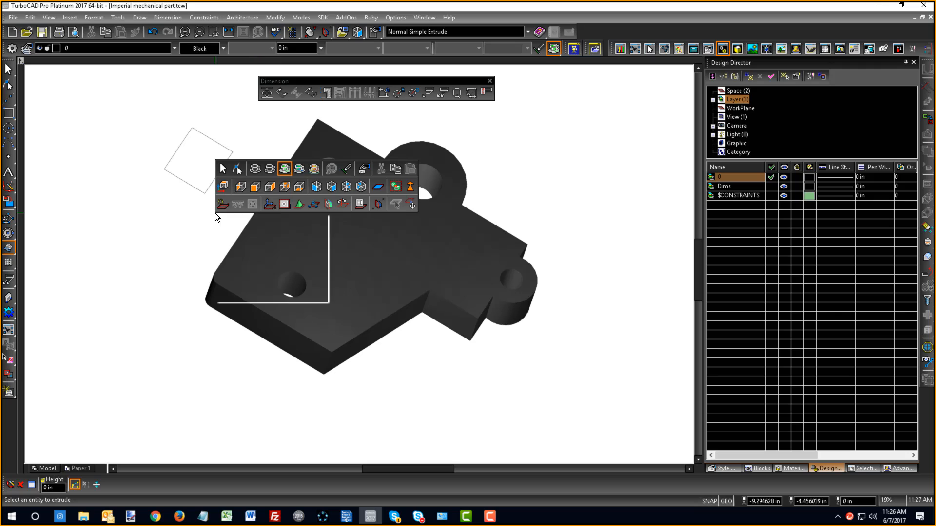
click(246, 218)
- Select the simple extrude solid of the part and change its colour to Turquoise
right_click(256, 214)
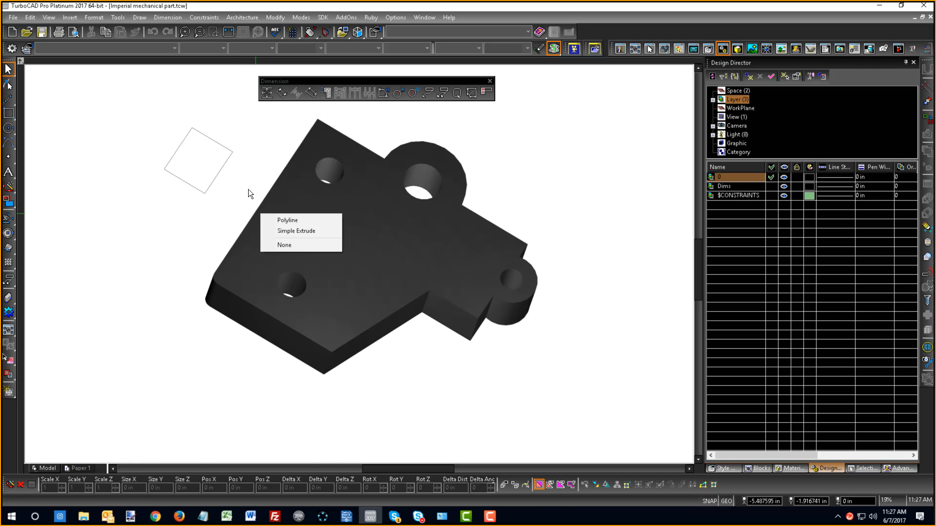
click(300, 235)
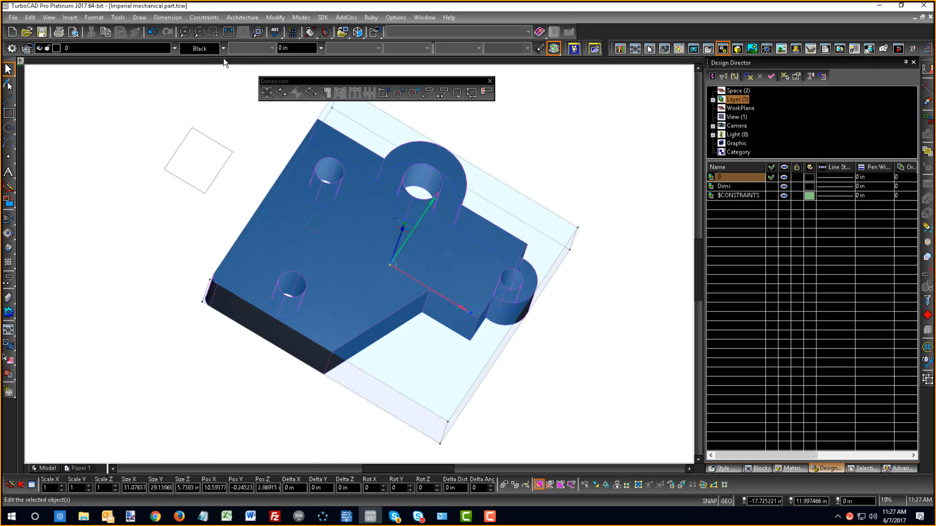
click(222, 48)
click(392, 82)
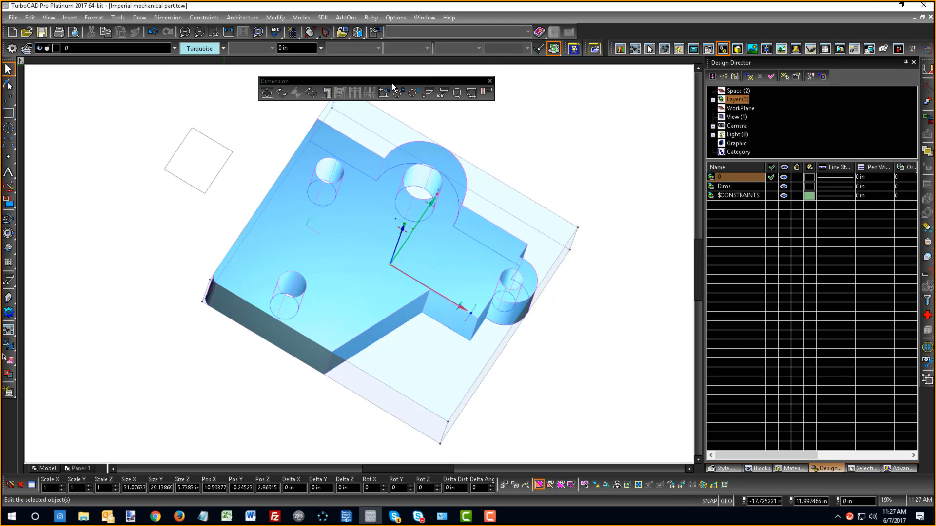
click(490, 146)
- Orbit the turquoise solid briefly and return the model to the World Plan view
scroll(412, 226, down, 1)
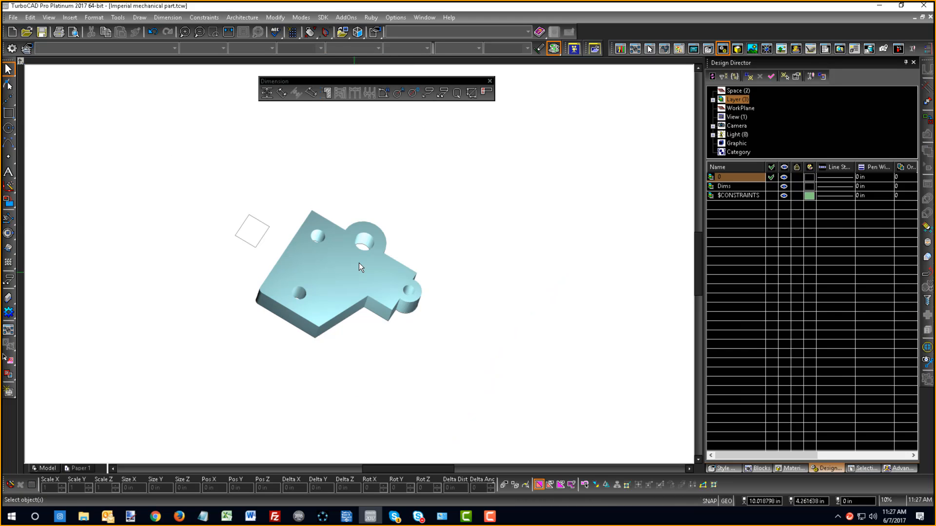
scroll(354, 271, up, 1)
shift+middle_drag(352, 268, 291, 236)
right_click(144, 206)
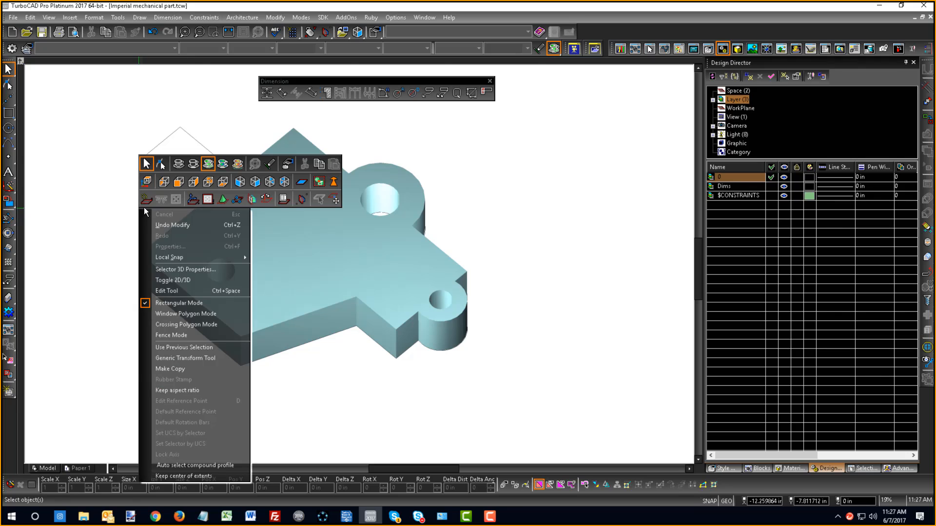
click(142, 185)
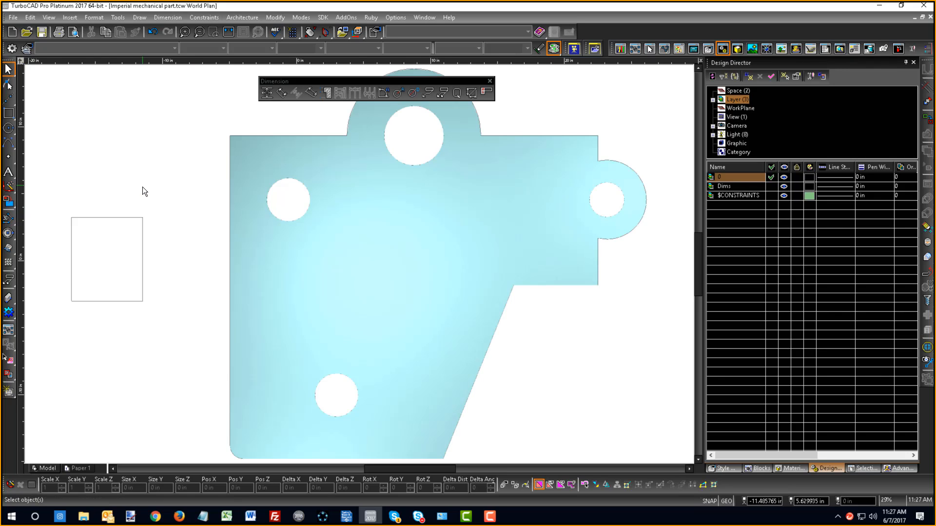
- Add an orthogonal dimension for the part's overall width in Entity Dimensioning mode, placing it below the part
click(266, 93)
right_click(162, 127)
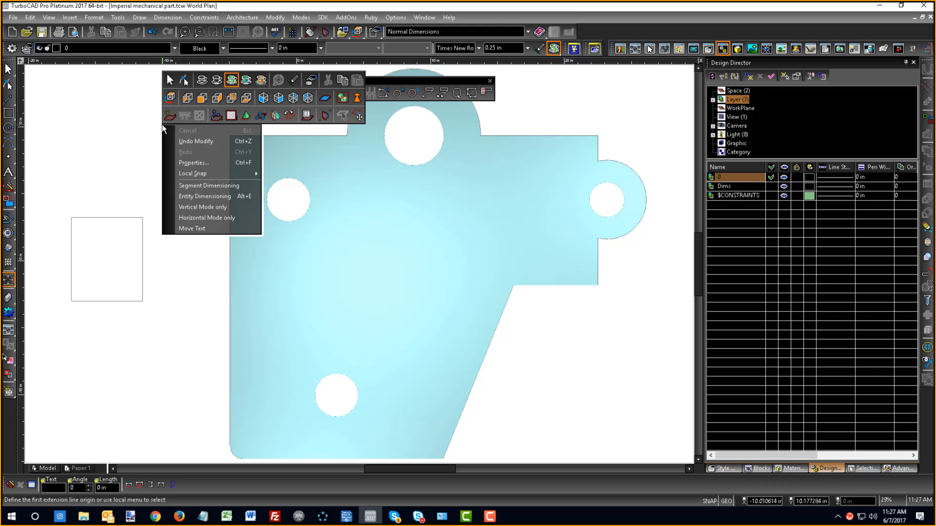
click(207, 197)
scroll(369, 282, down, 3)
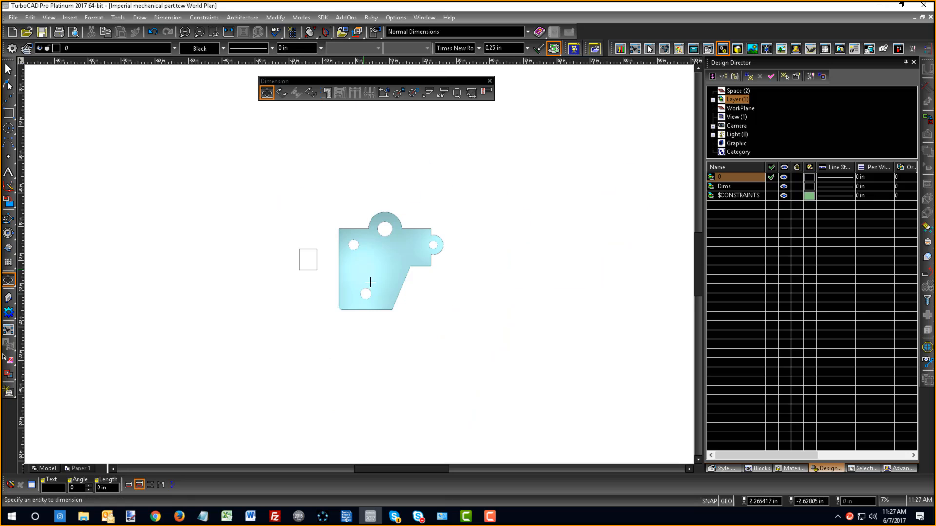
click(365, 310)
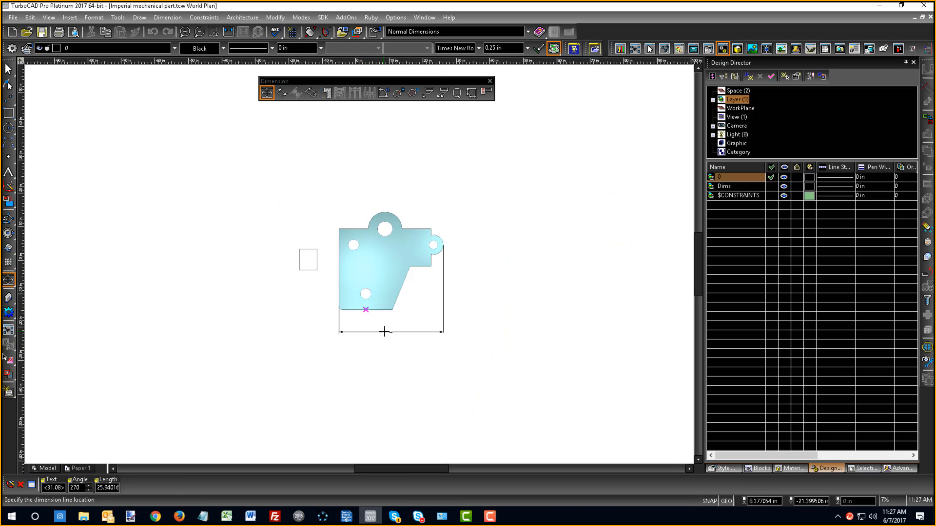
click(382, 328)
scroll(424, 273, up, 3)
scroll(358, 263, down, 3)
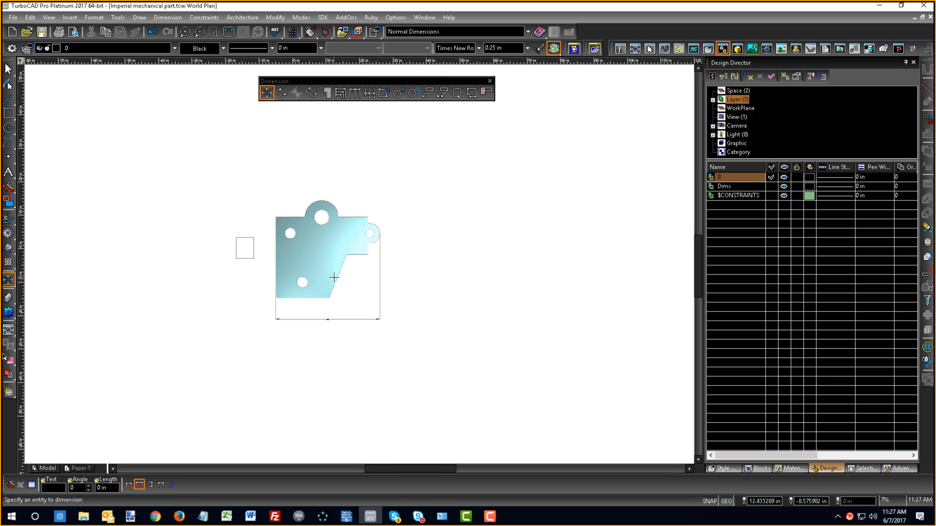
scroll(359, 264, up, 2)
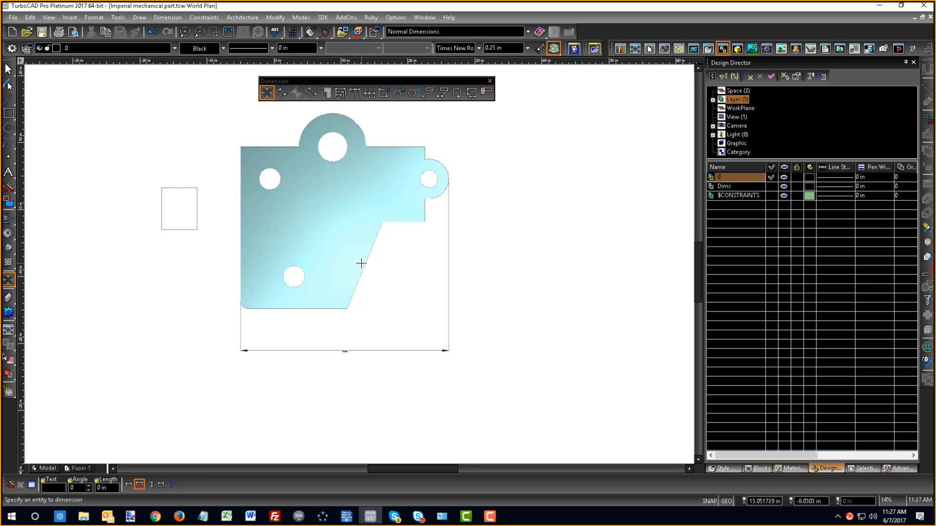
- Move the outline polyline with its attached dimension about 36 in away from the holes and undo the move
right_click(467, 266)
click(478, 223)
click(400, 224)
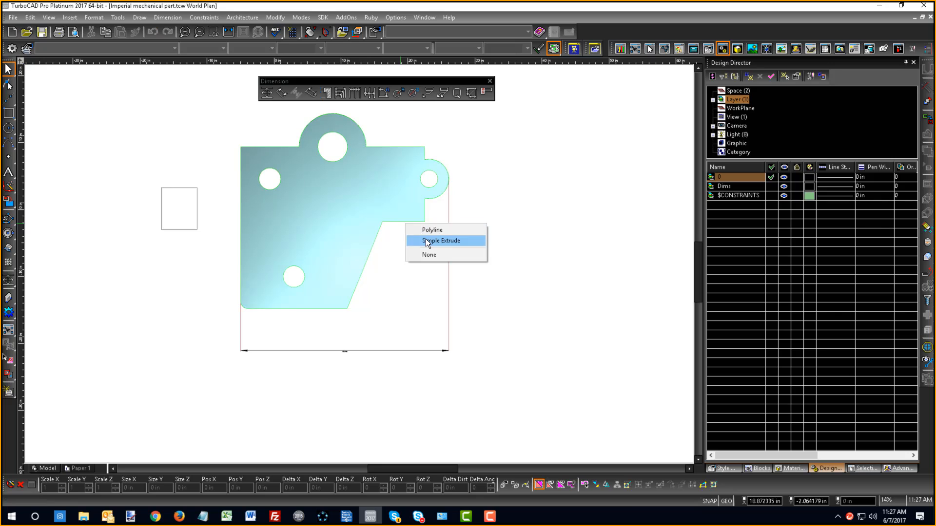
click(425, 230)
drag(394, 211, 637, 231)
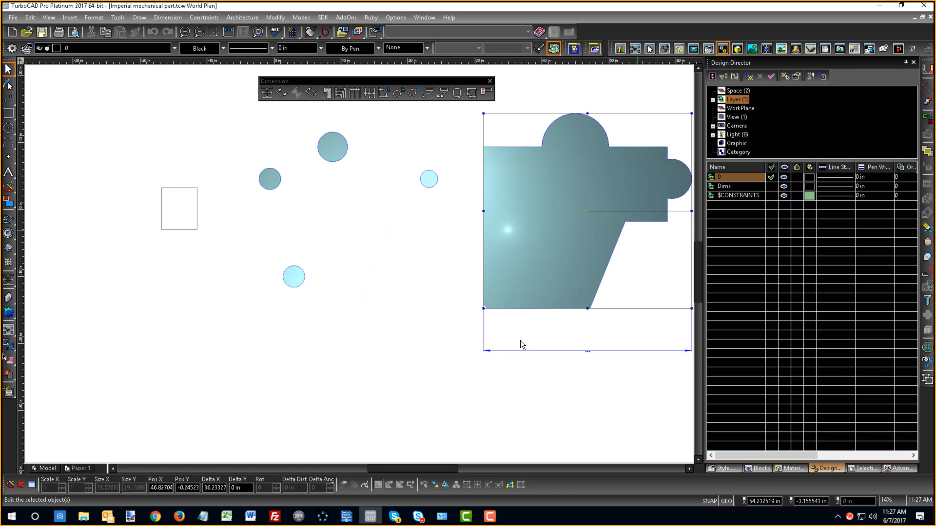
click(546, 396)
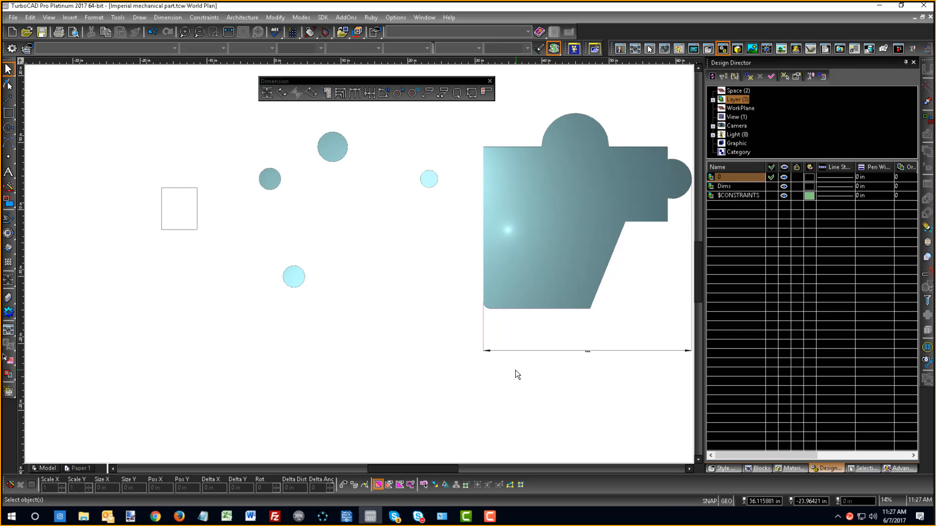
key(ctrl+z)
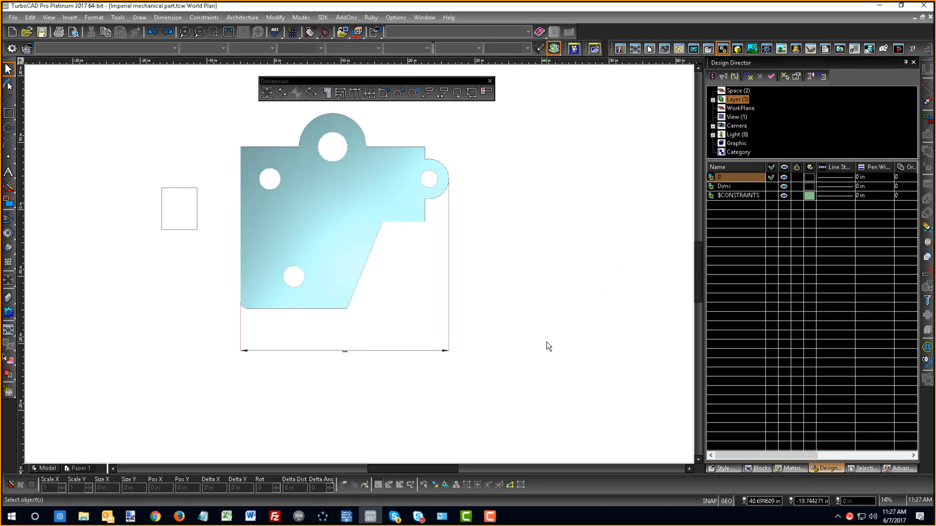
- Switch to the Isometric SE view to examine where the width dimension sits relative to the solid
right_click(495, 289)
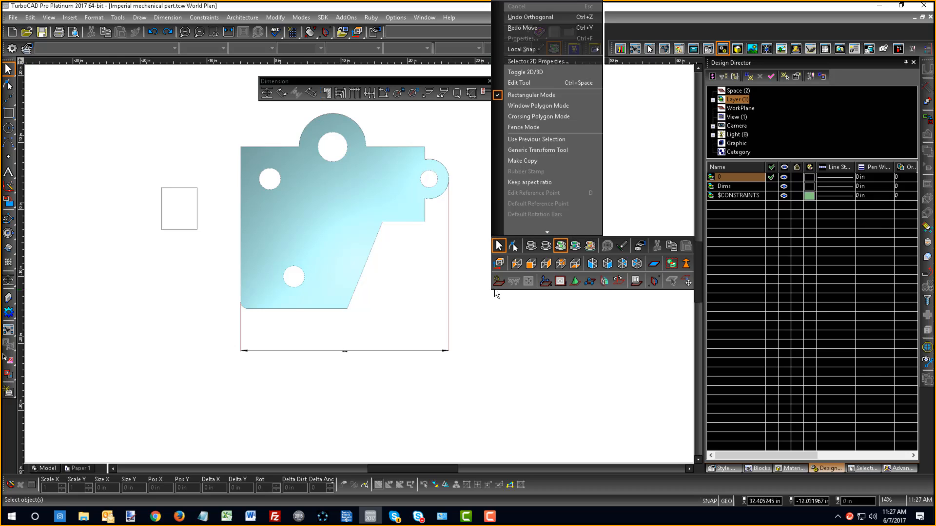
click(499, 247)
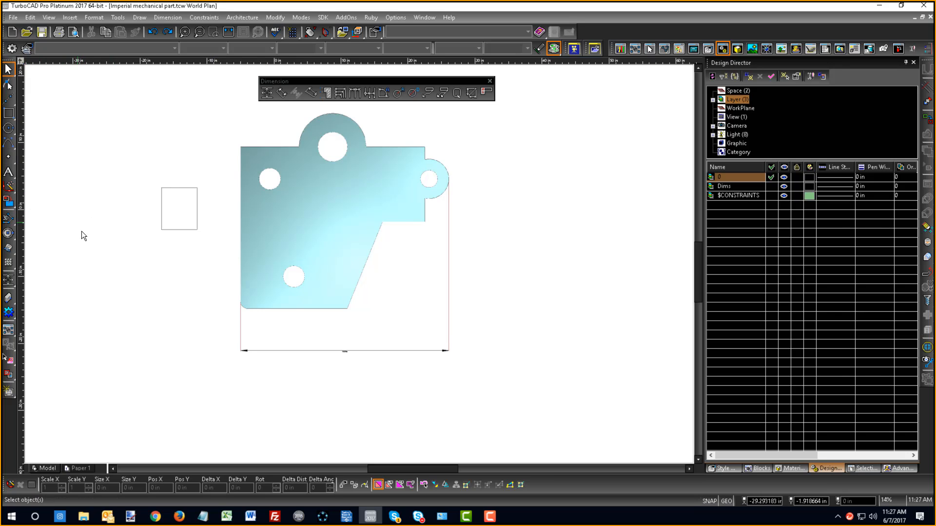
right_click(102, 207)
click(218, 238)
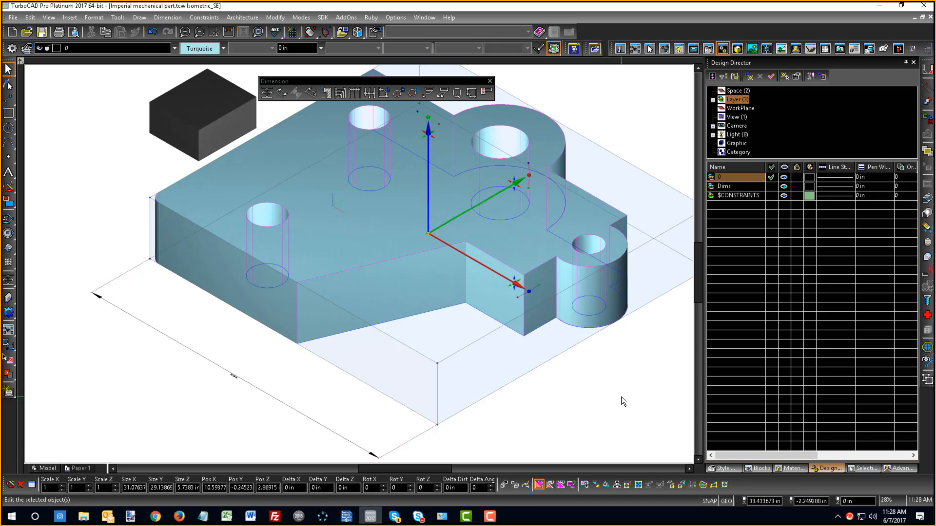
click(588, 438)
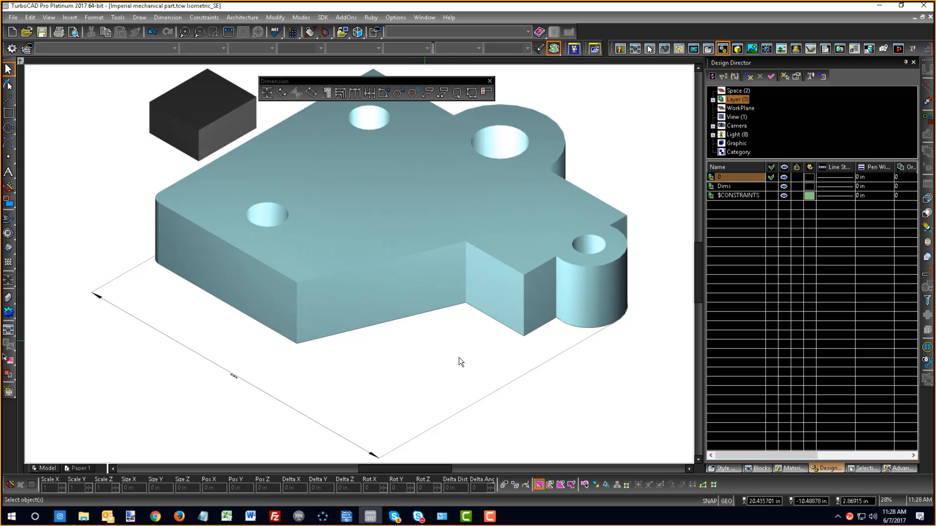
- Display the model as a wireframe and return it to the World Plan view
right_click(436, 391)
click(475, 347)
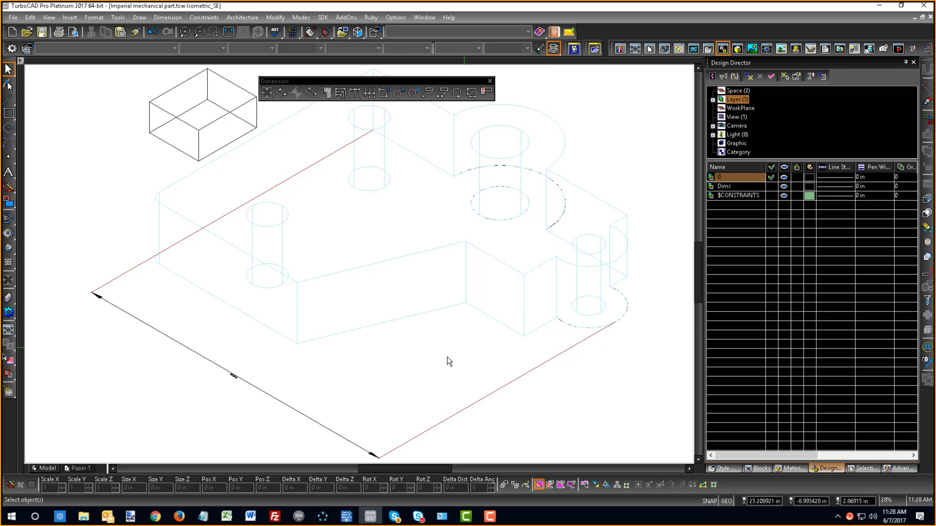
right_click(410, 383)
click(433, 354)
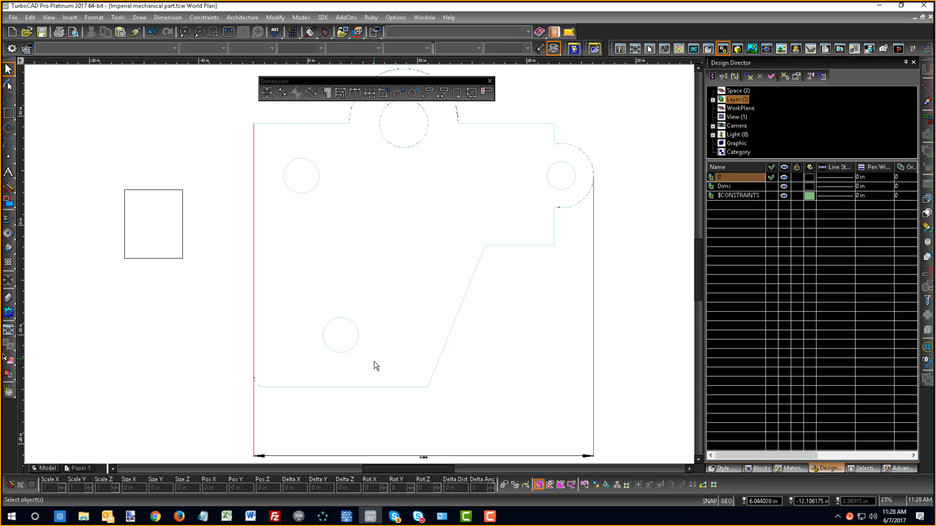
- Explode the part's simple extrude object into its constituent parts
click(387, 385)
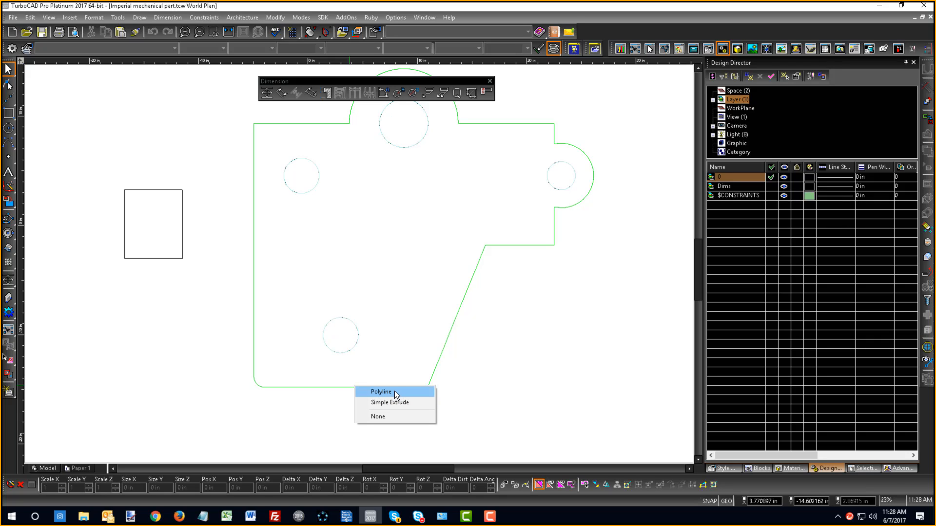
click(396, 400)
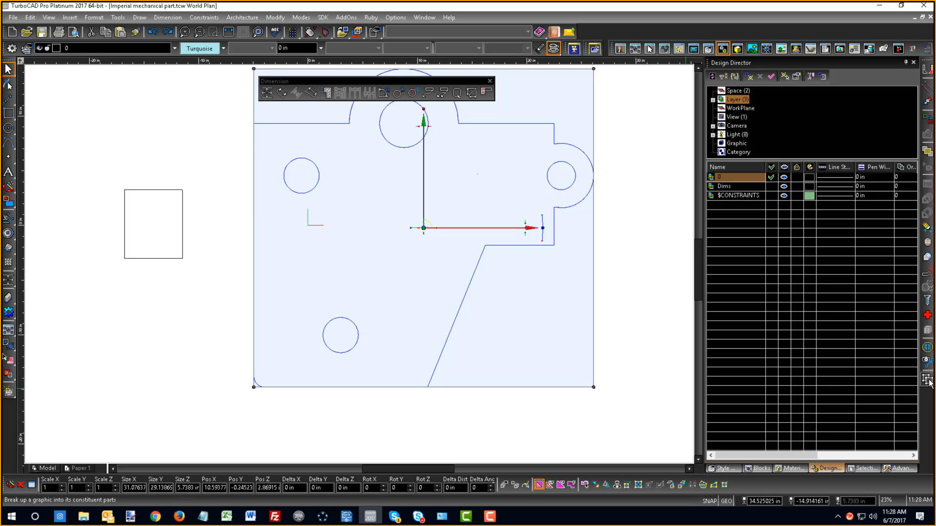
click(927, 380)
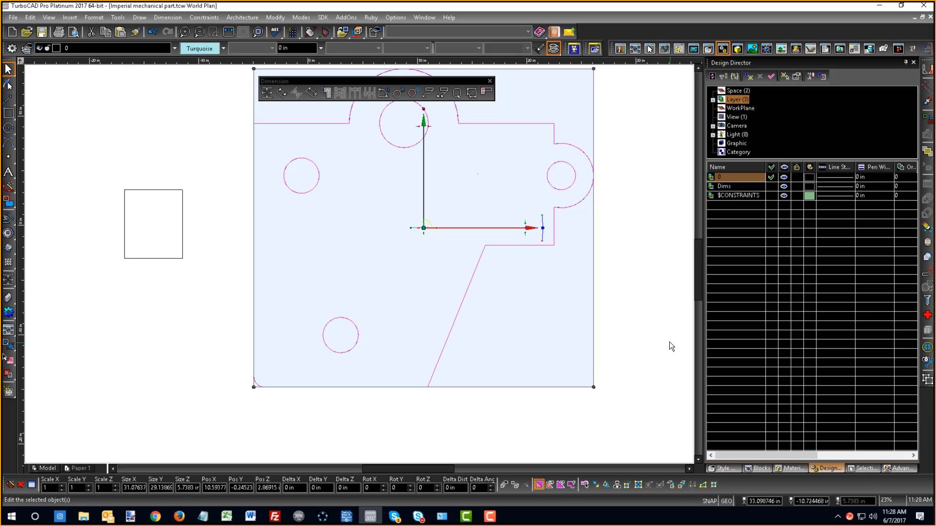
- Pick the ACIS solid at the exploded part's edge to check its object type and clear the selection
click(494, 248)
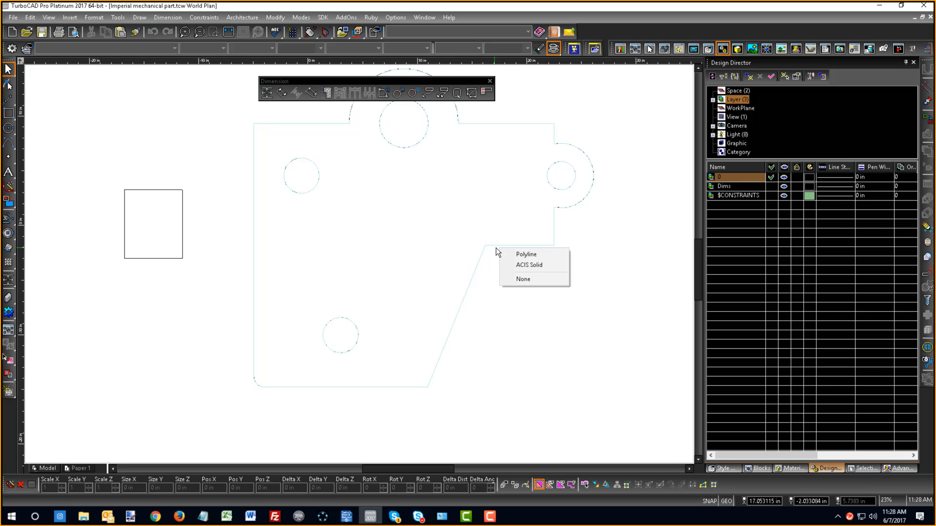
click(519, 265)
click(619, 343)
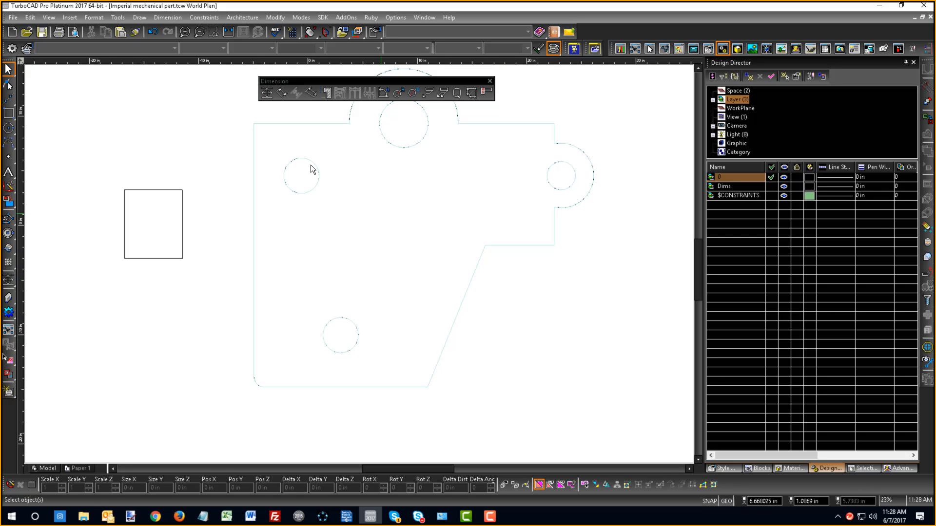
- Dimension the overall width of the part outline with the orthogonal entity dimension, placed below its lower edge
click(296, 388)
click(292, 419)
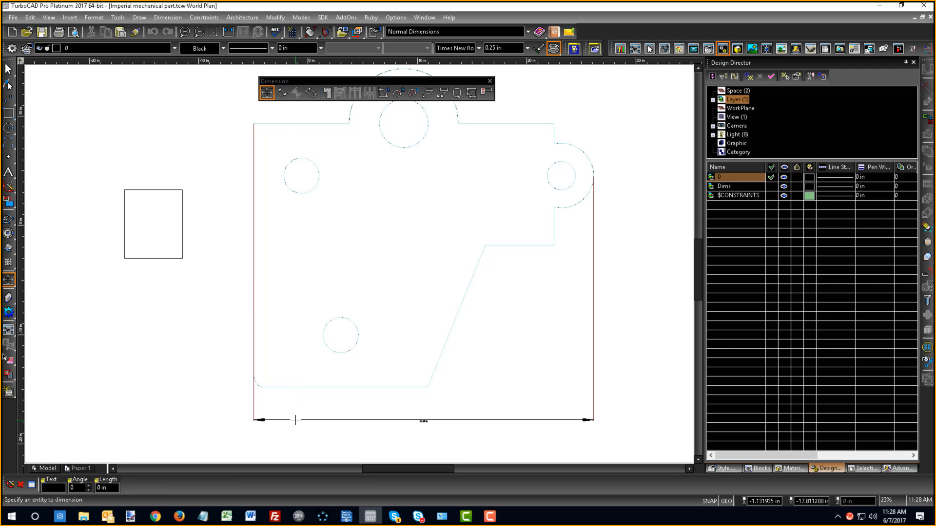
right_click(500, 311)
click(508, 268)
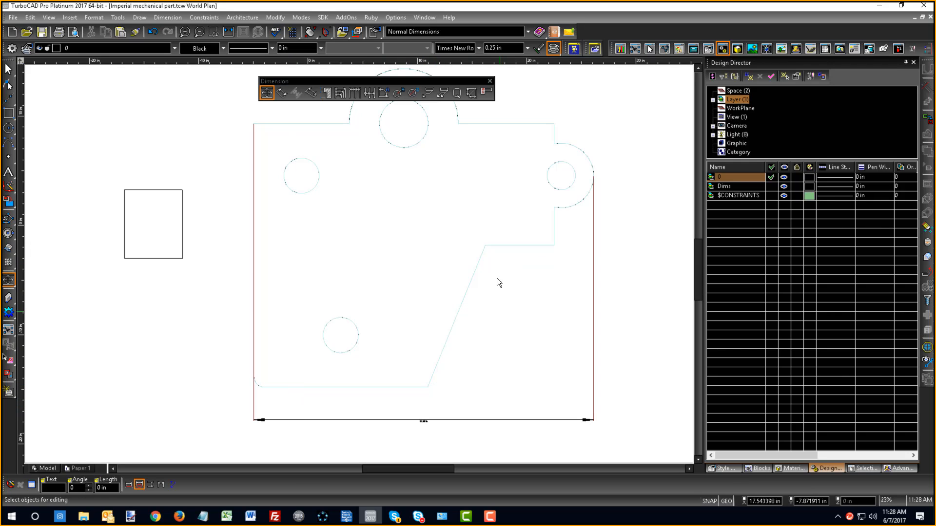
right_click(490, 297)
click(470, 290)
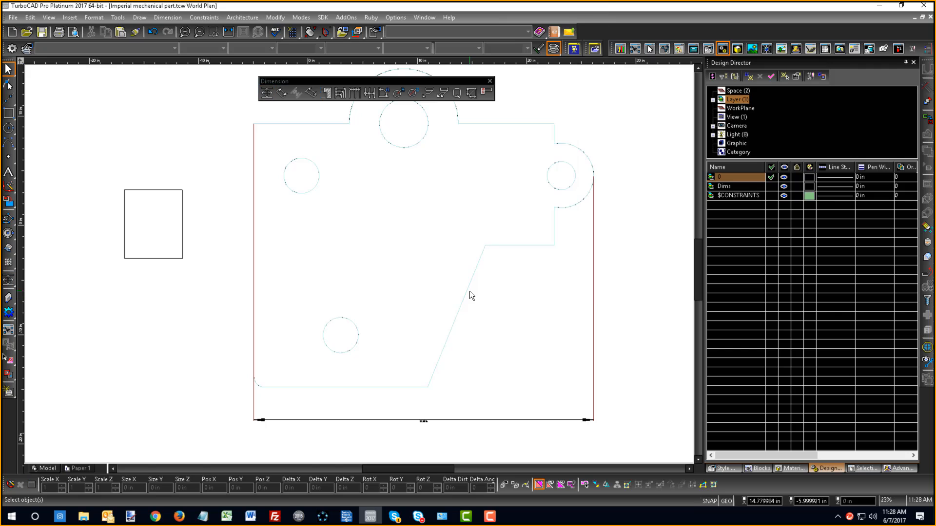
- Move the outline polyline with its attached width dimension horizontally about 46 in clear of the ACIS solid
click(468, 291)
click(495, 299)
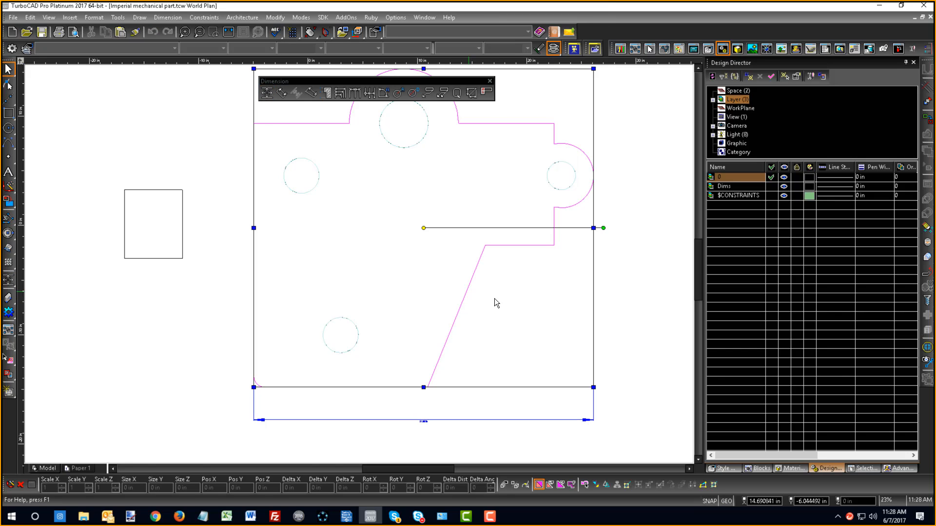
click(463, 229)
scroll(589, 247, down, 2)
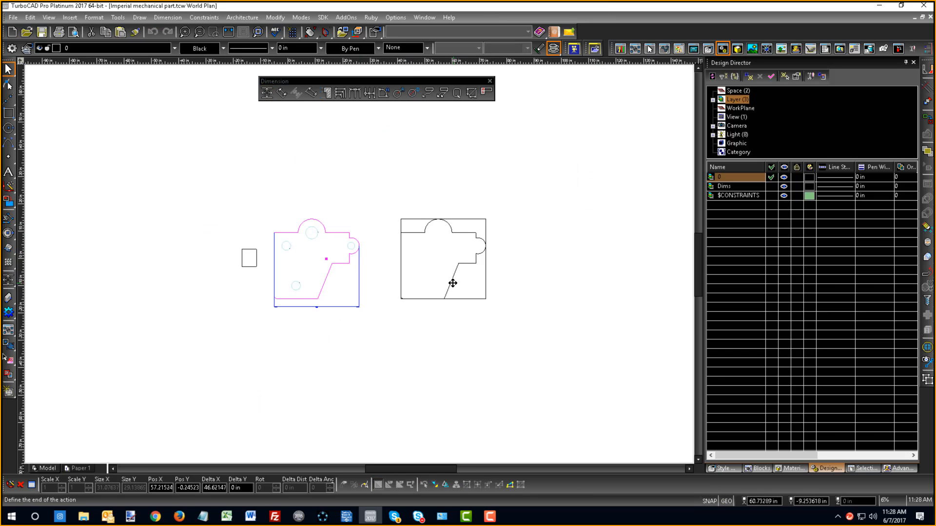
shift+click(452, 284)
click(336, 331)
scroll(332, 288, up, 2)
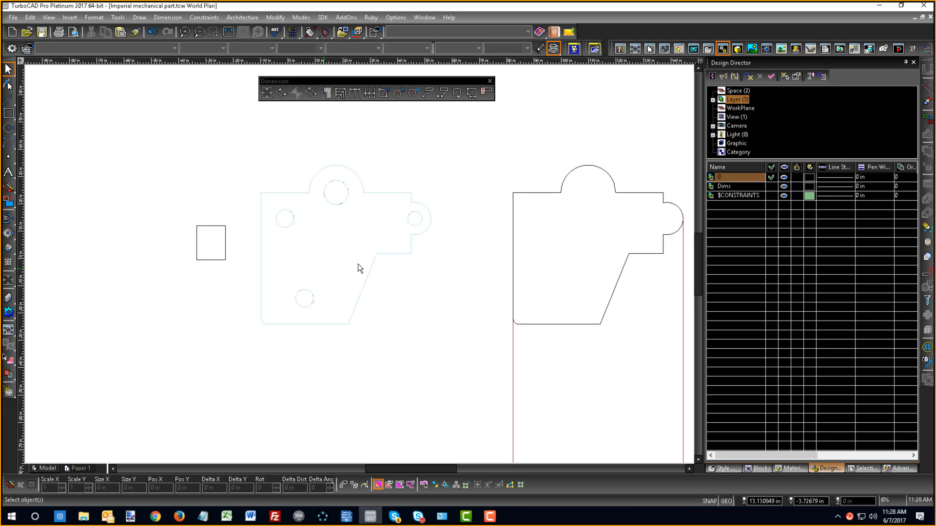
- Switch the orthogonal dimension from entity to segment dimensioning and leave the command without placing a dimension
click(264, 98)
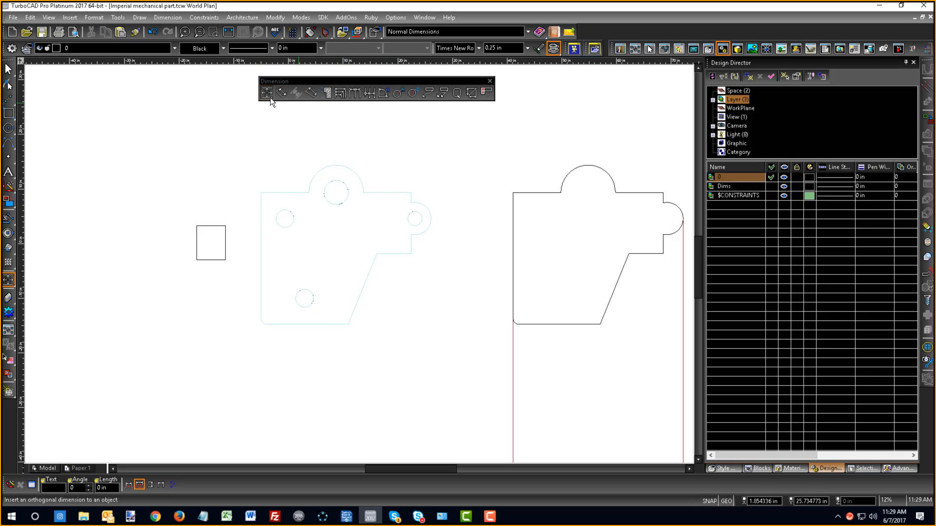
right_click(202, 178)
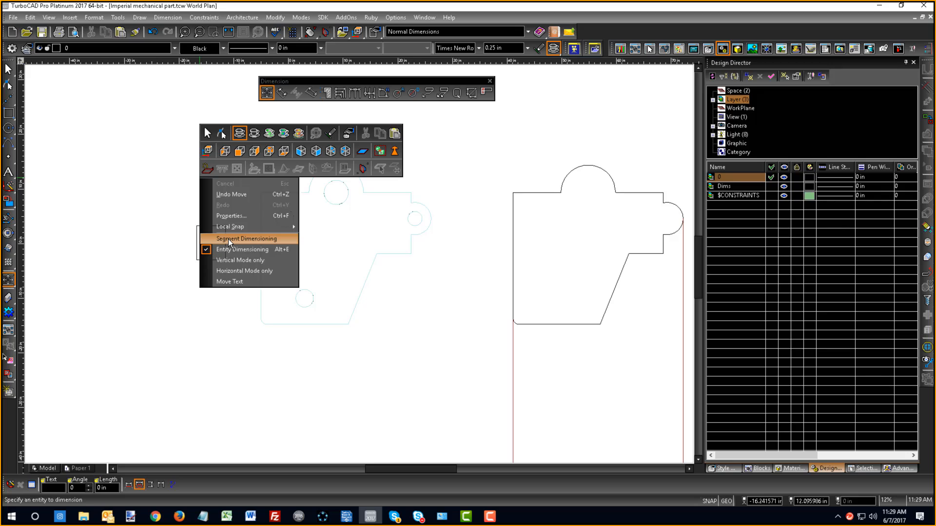
click(228, 238)
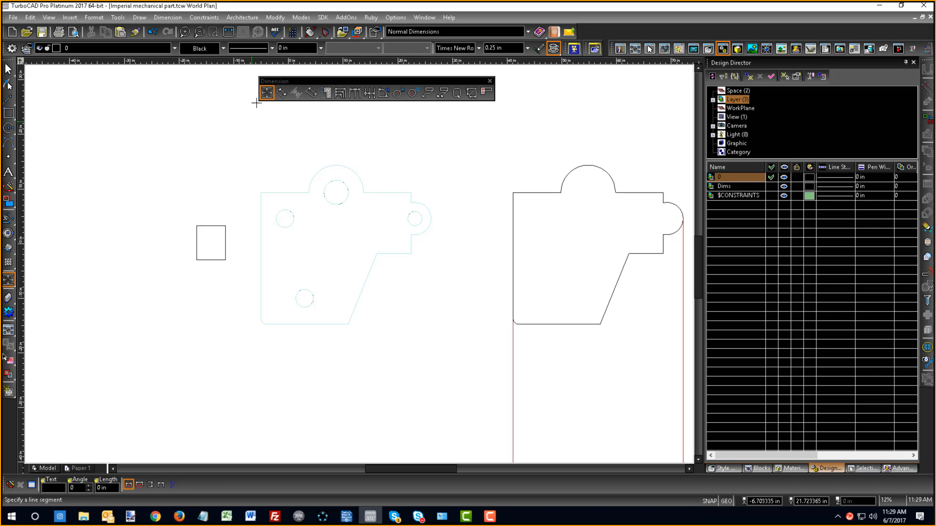
right_click(337, 239)
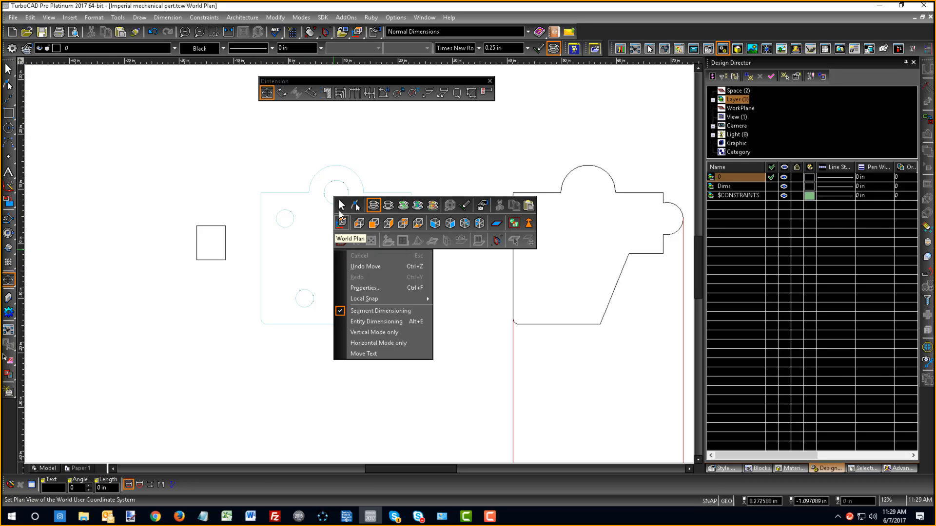
click(341, 205)
- Check the object types of the turquoise solid and the separated outline polyline in the selection info
click(374, 262)
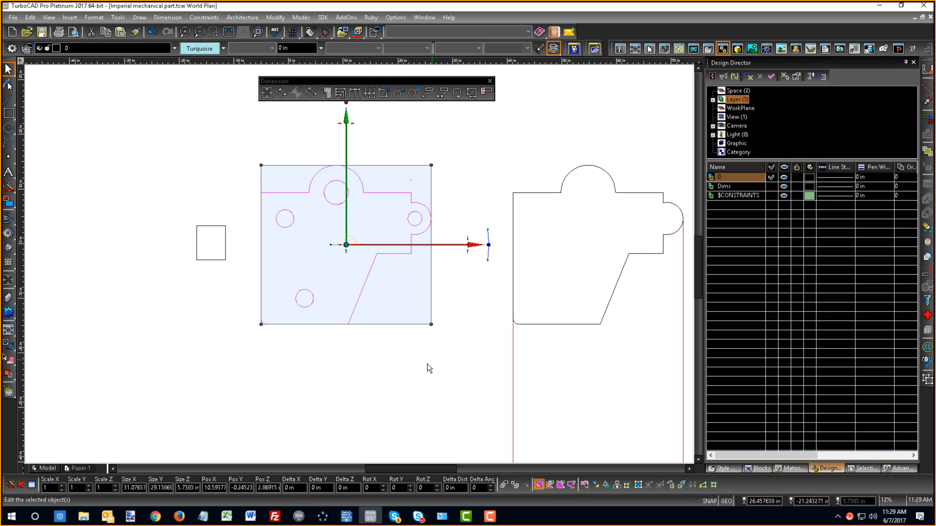
click(864, 468)
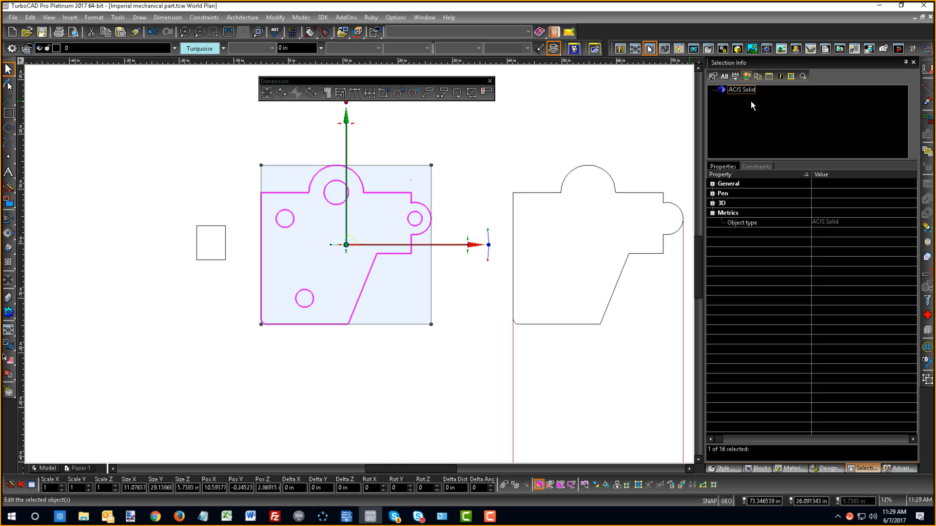
click(668, 110)
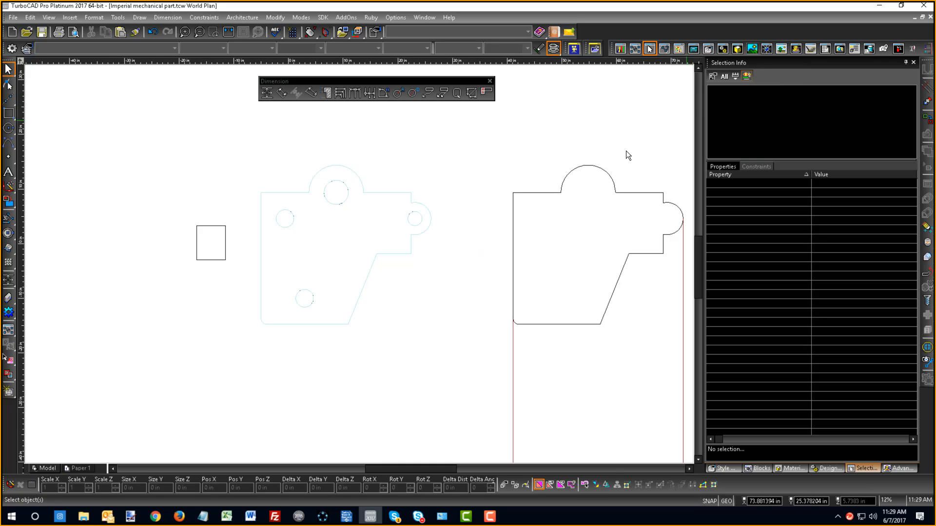
click(380, 193)
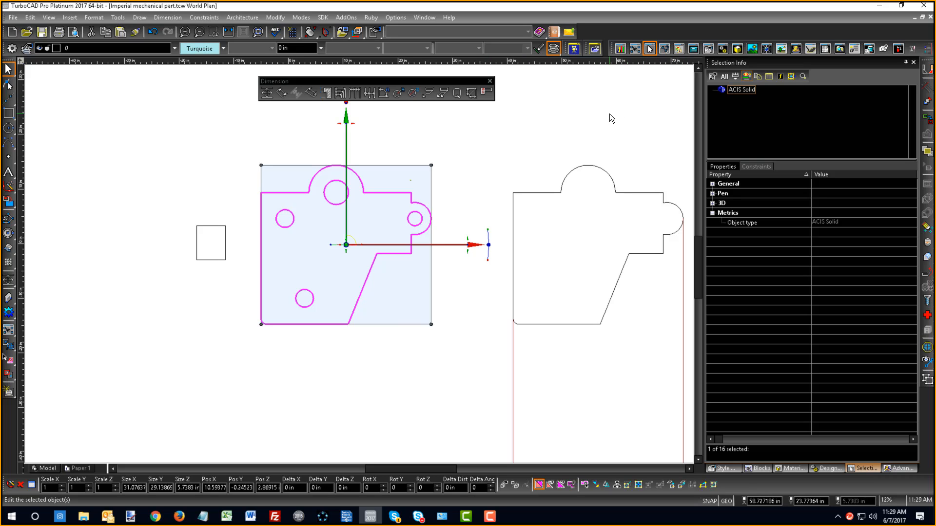
key(Escape)
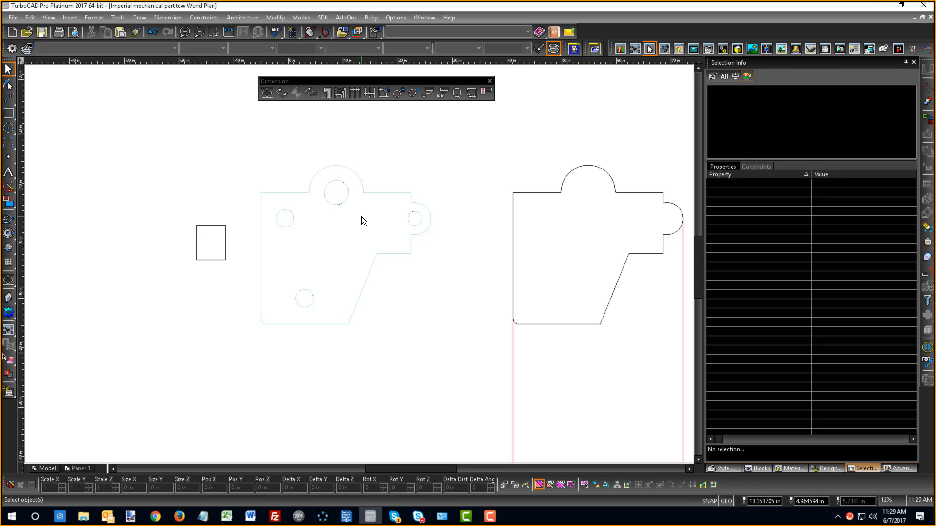
click(644, 193)
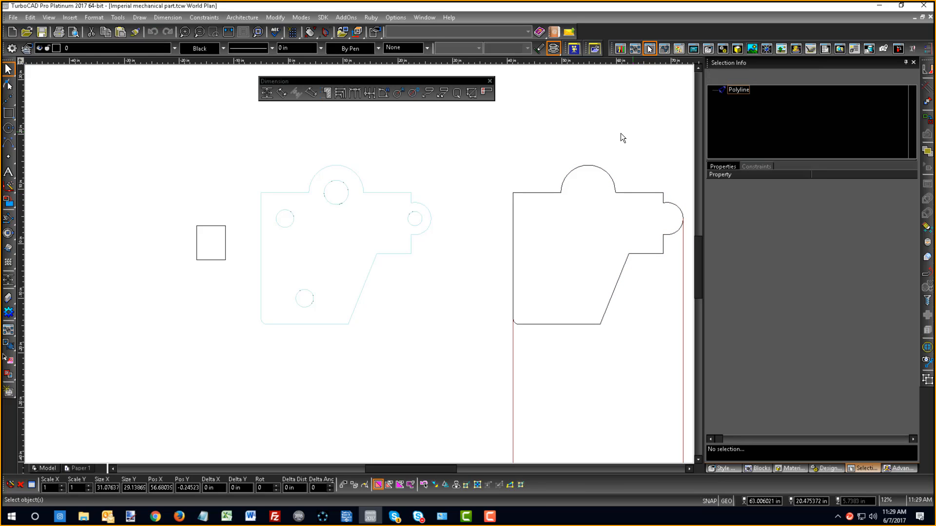
- Undo the outline polyline's move, its overall width dimension and the explode of the extruded part
key(ctrl+z)
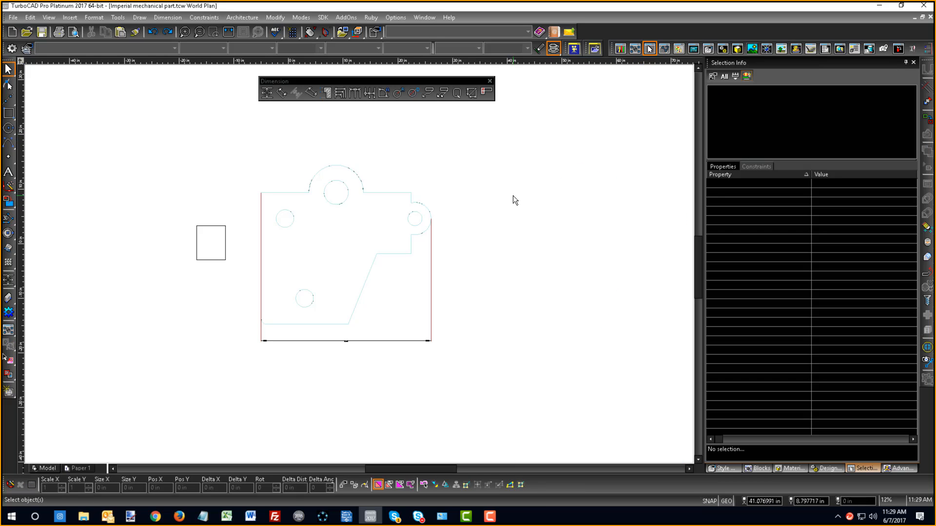
right_click(513, 195)
click(443, 167)
key(ctrl+z)
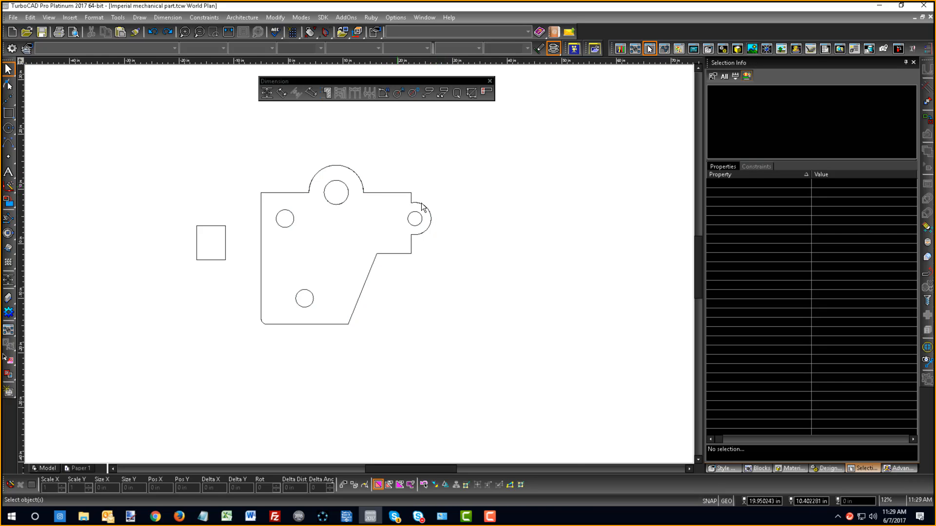
- Inspect the extruded part in the south-east isometric view and return to the World Plan view
right_click(465, 168)
click(582, 200)
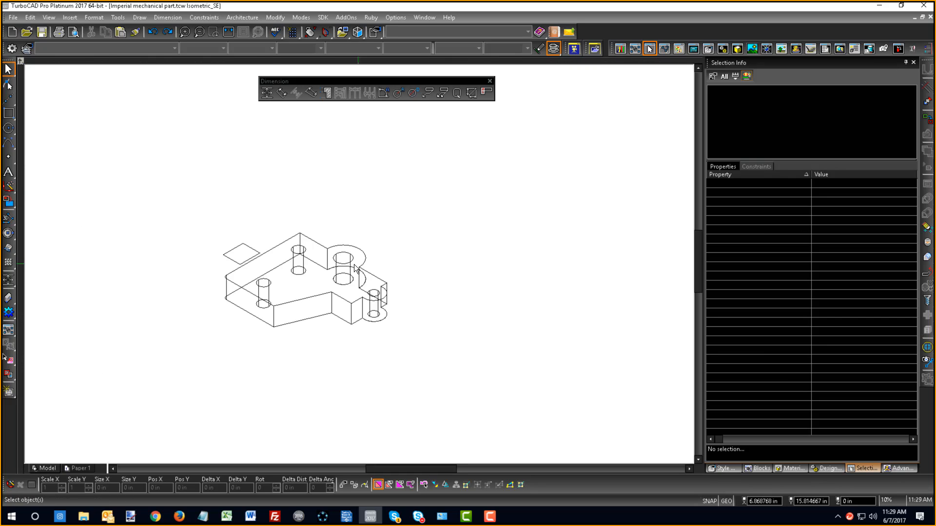
right_click(249, 233)
click(257, 212)
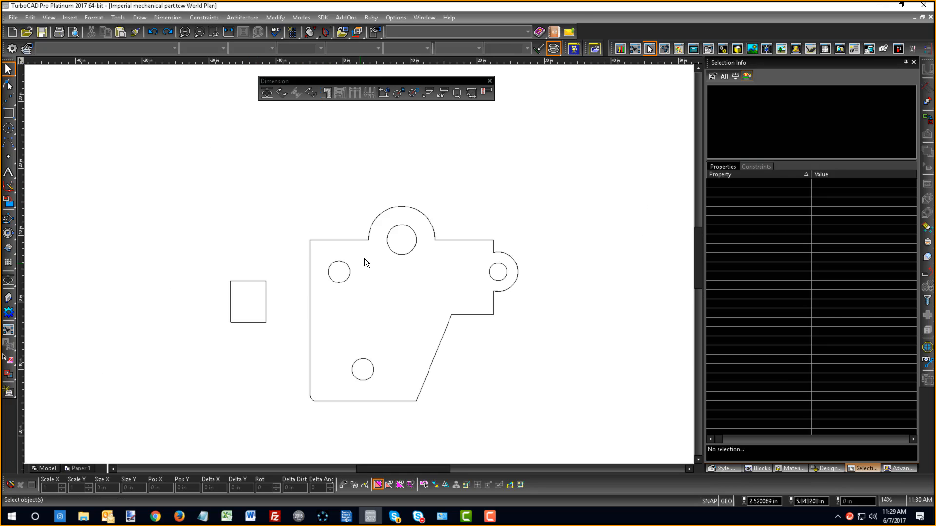
- Add continuous quick dimensions for the vertical distances of the part outline, placed beyond its right side
click(456, 93)
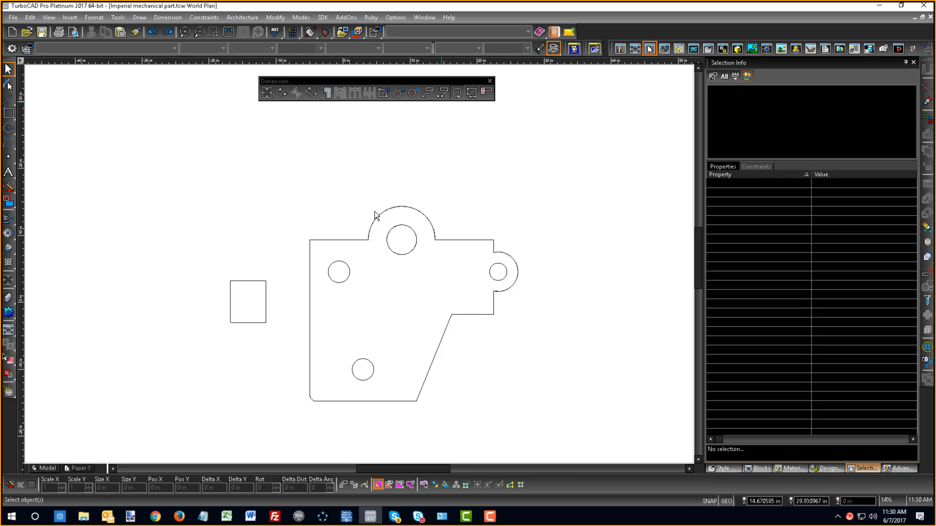
click(347, 241)
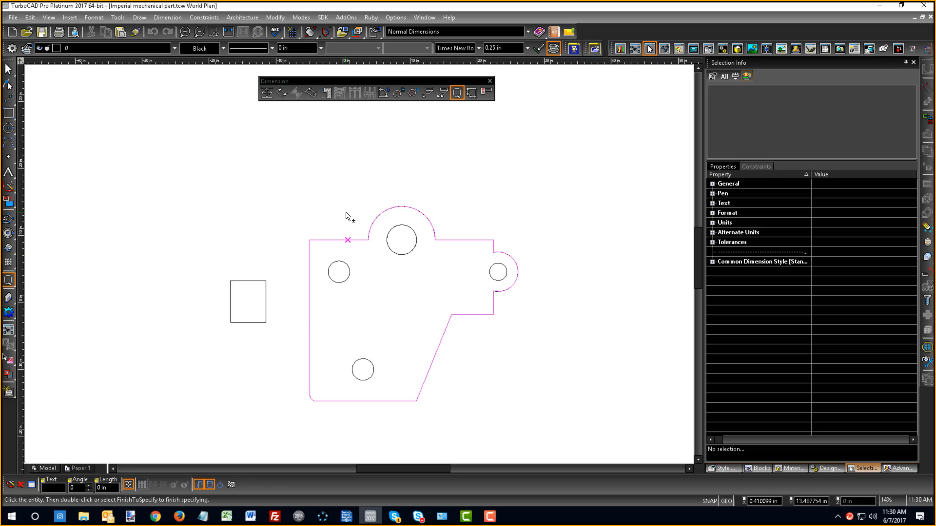
click(231, 485)
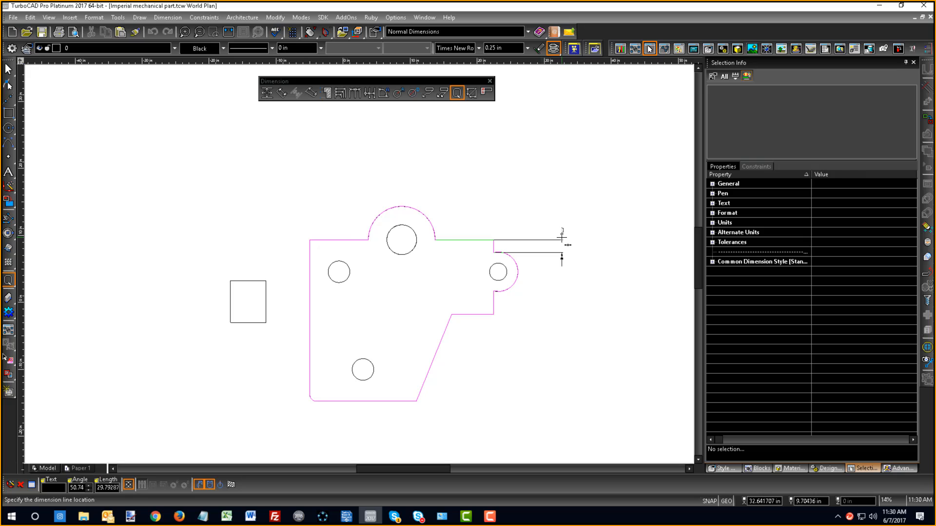
click(562, 235)
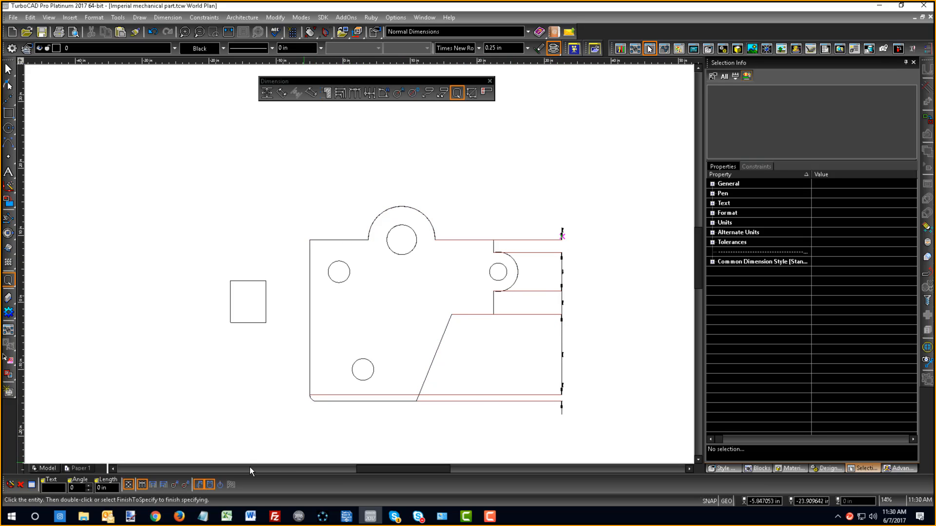
- Switch the quick dimension to the Radius type and dimension the arcs of the part outline
click(142, 488)
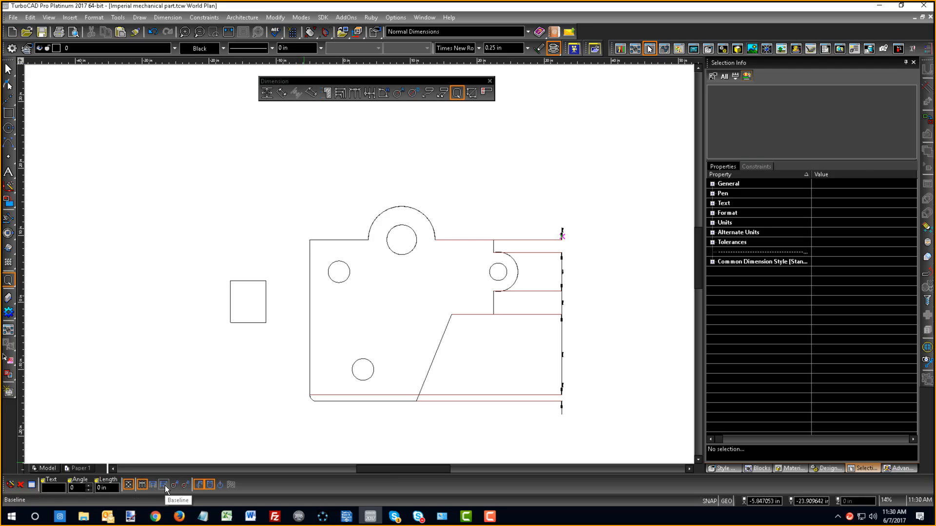
right_click(191, 183)
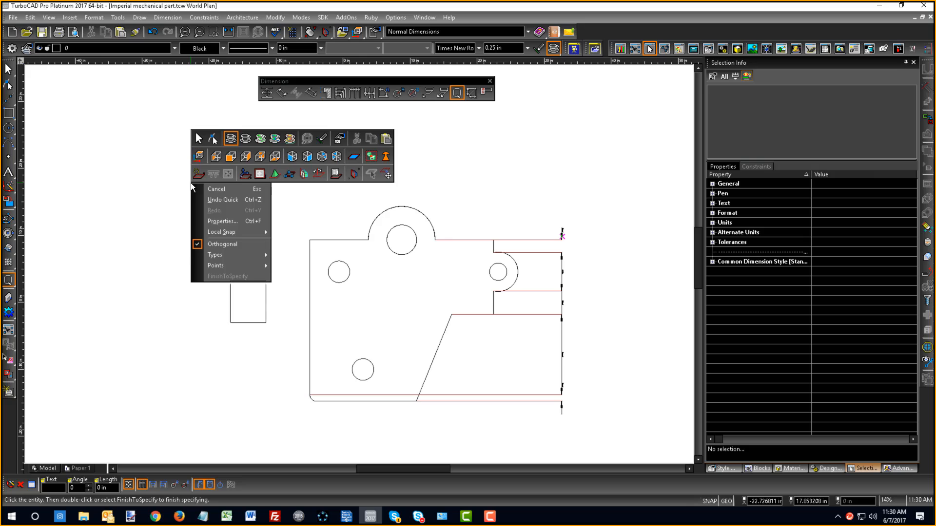
mouse_move(221, 253)
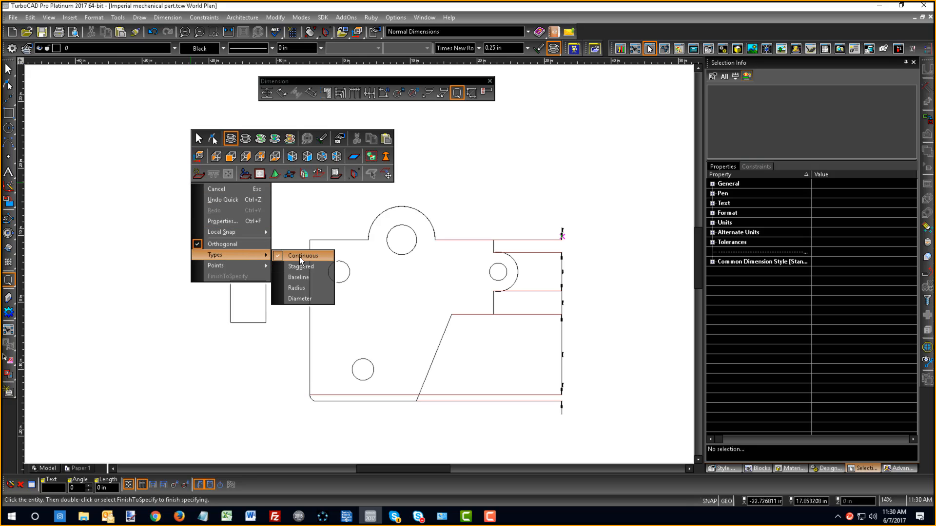
click(310, 289)
click(174, 279)
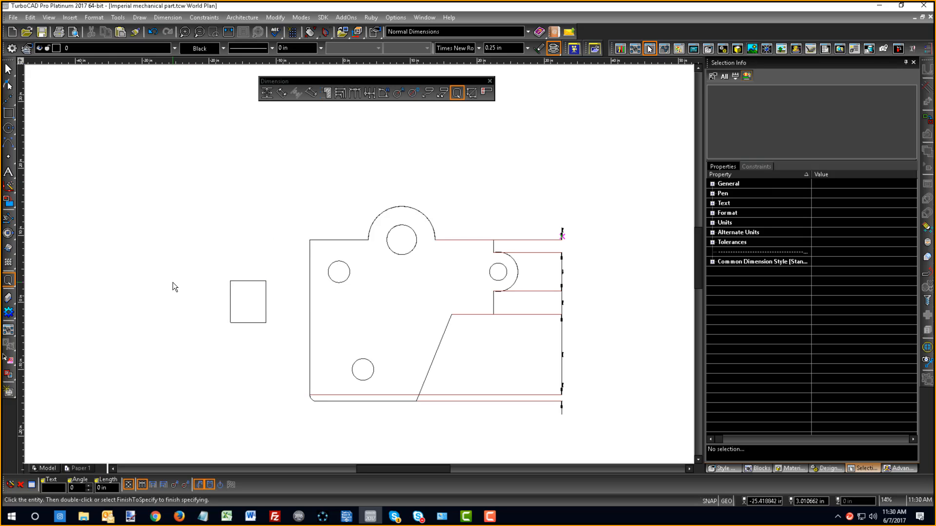
click(171, 484)
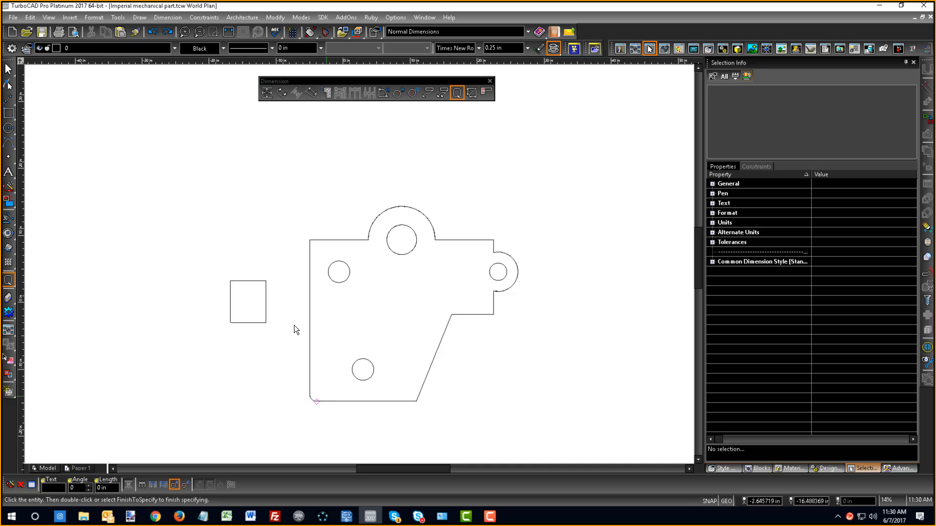
click(314, 244)
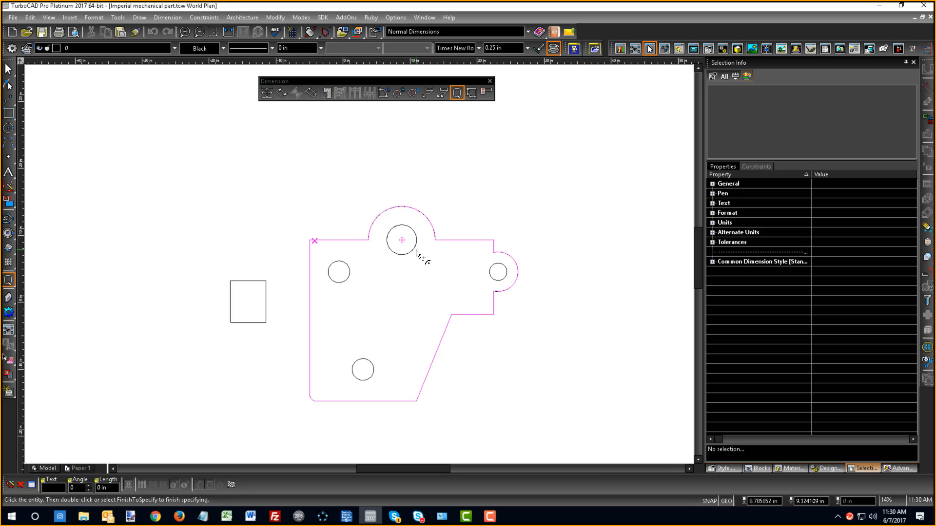
click(496, 201)
click(232, 485)
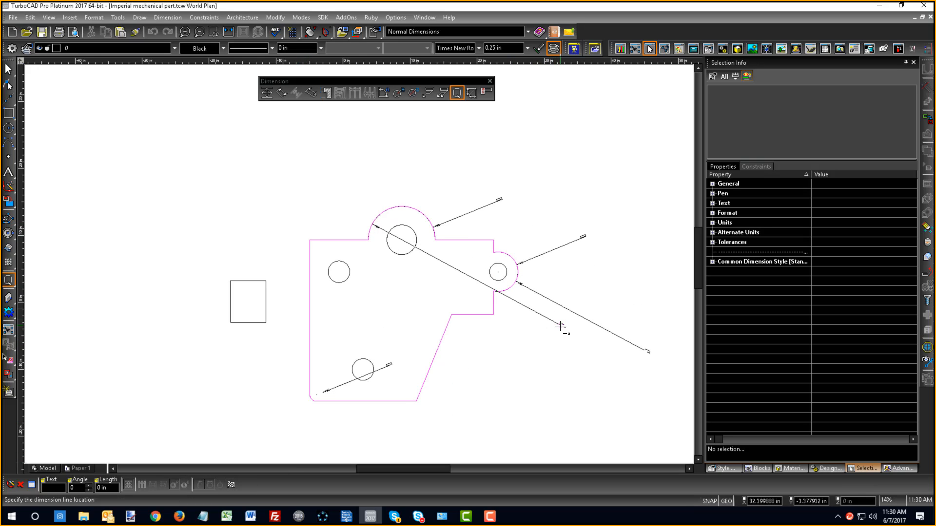
- Add a quick radius dimension to the lower hole, placed outside the part below the slanted edge
scroll(542, 274, up, 4)
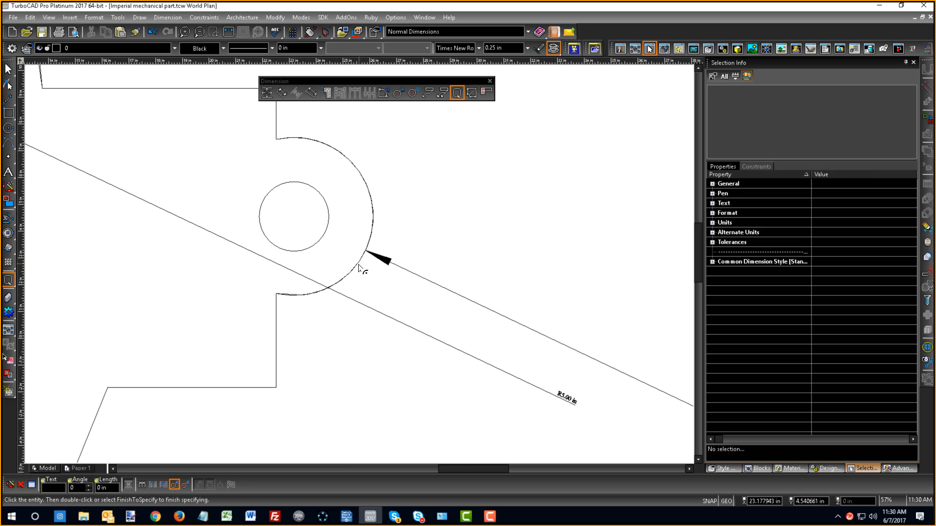
scroll(366, 306, down, 2)
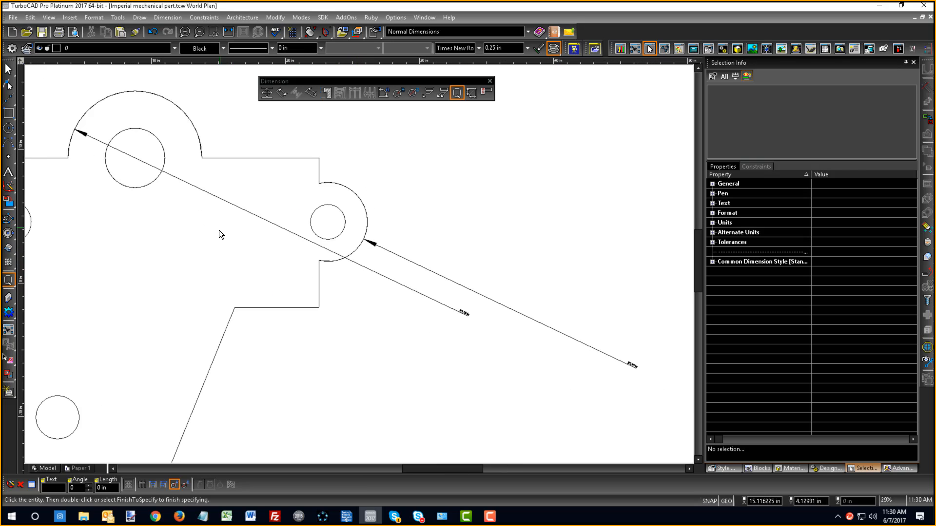
scroll(360, 268, down, 2)
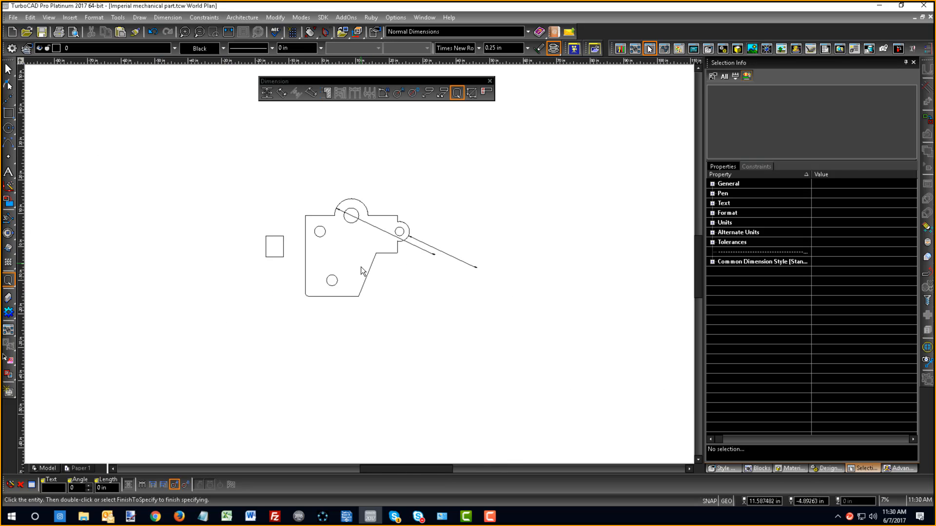
click(338, 286)
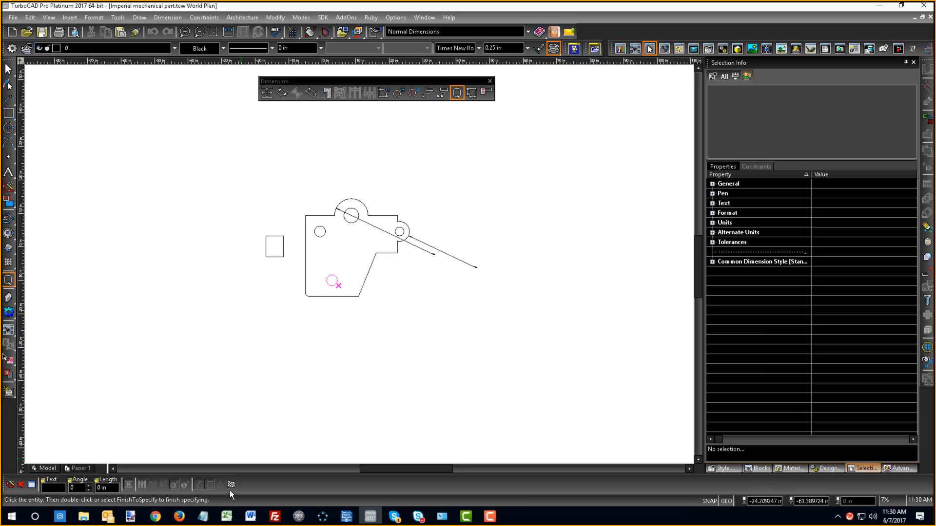
click(230, 487)
click(401, 303)
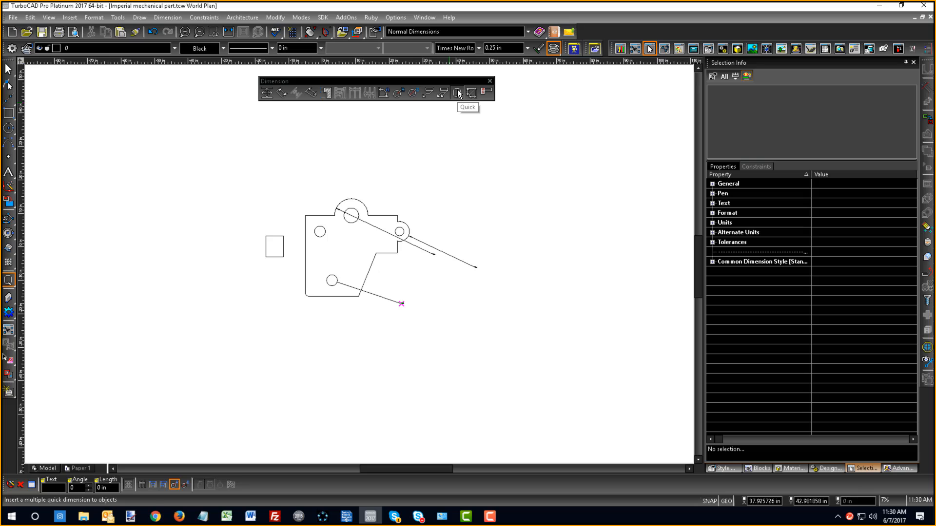
- Dimension the outline's upper-left horizontal edge with the smart dimension tool, placed just above the edge
click(458, 94)
scroll(349, 242, up, 2)
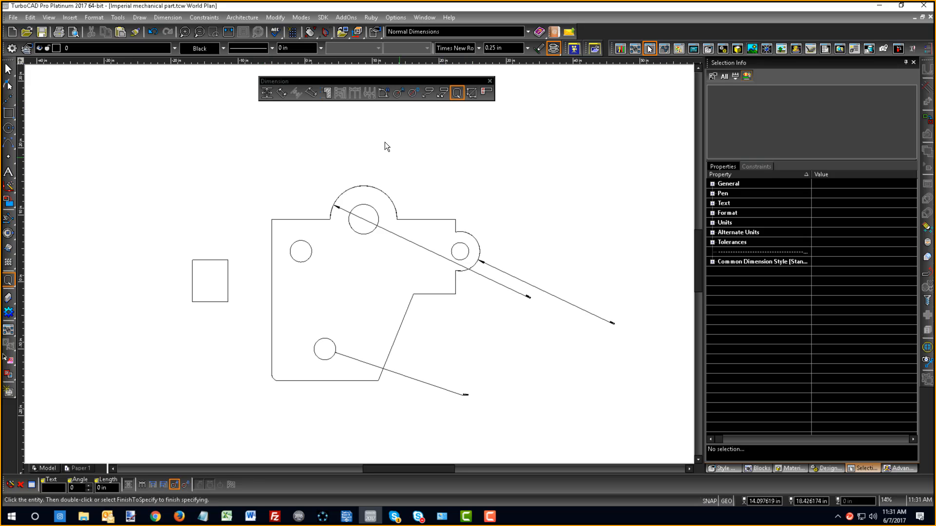
click(472, 93)
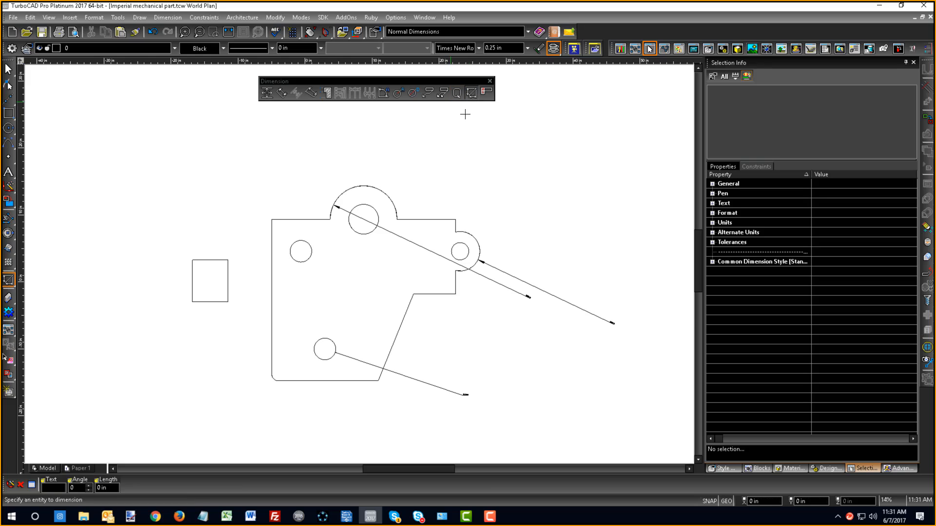
click(307, 220)
click(285, 197)
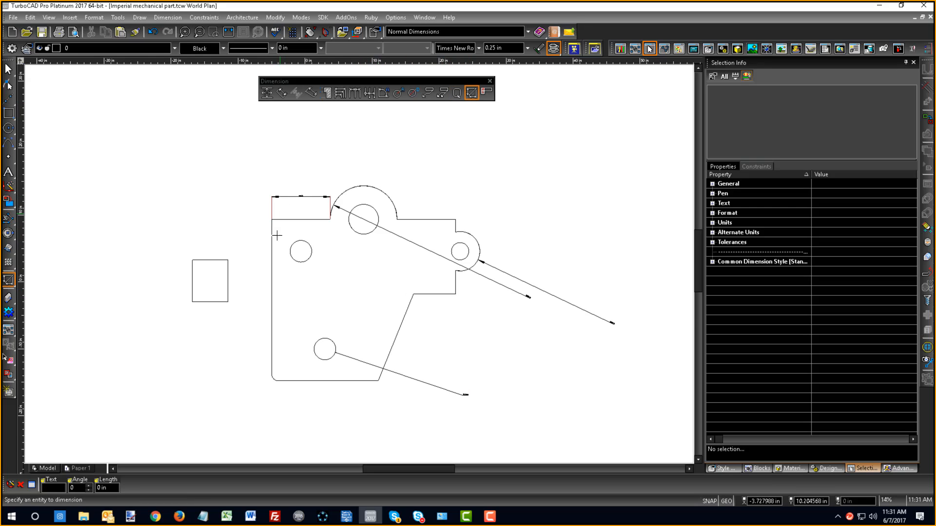
- Dimension the lower-left corner fillet and the lower hole, placing both dimensions below the part
click(273, 378)
click(265, 392)
click(325, 360)
click(349, 429)
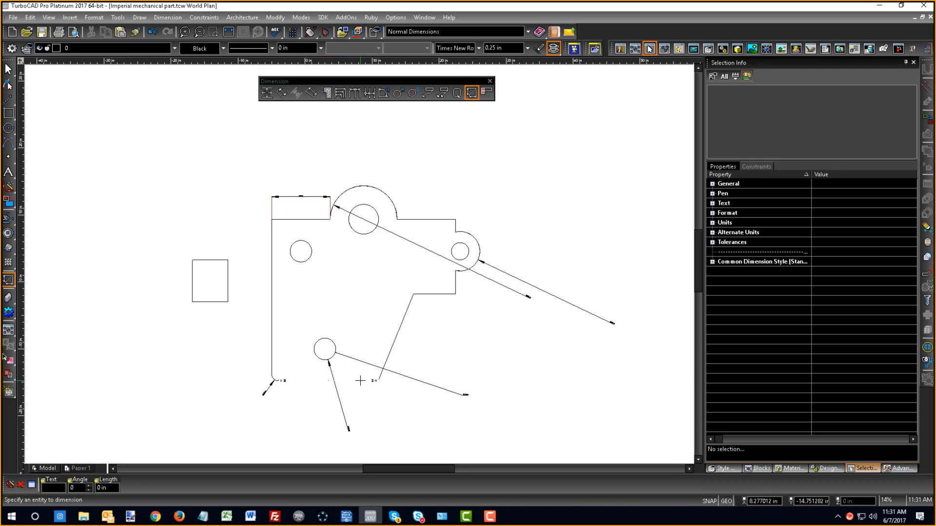
- Dimension the outline's bottom edge below the part, and the slanted edge and adjoining short horizontal edge beside it
click(362, 381)
click(358, 401)
click(392, 342)
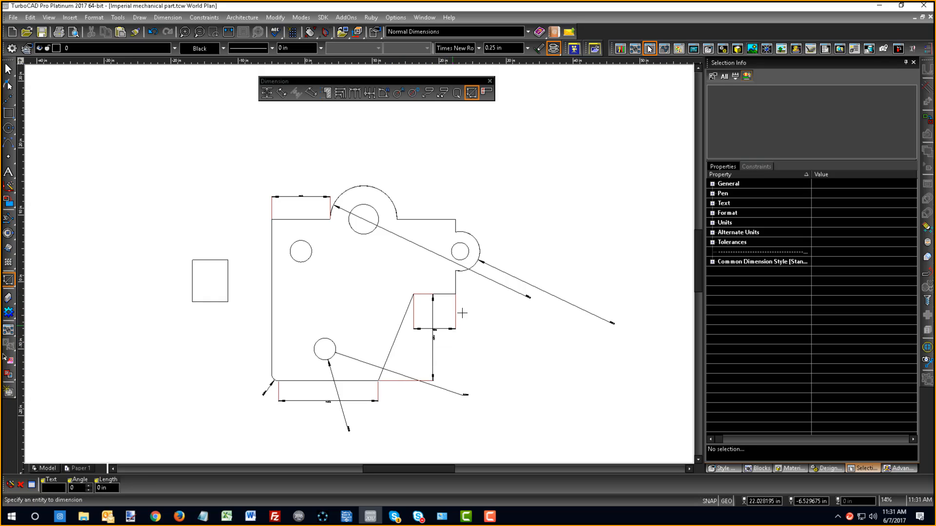
- Place smart dimensions on the part's right side for the short vertical edge, the lobe arc and the small hole
click(508, 295)
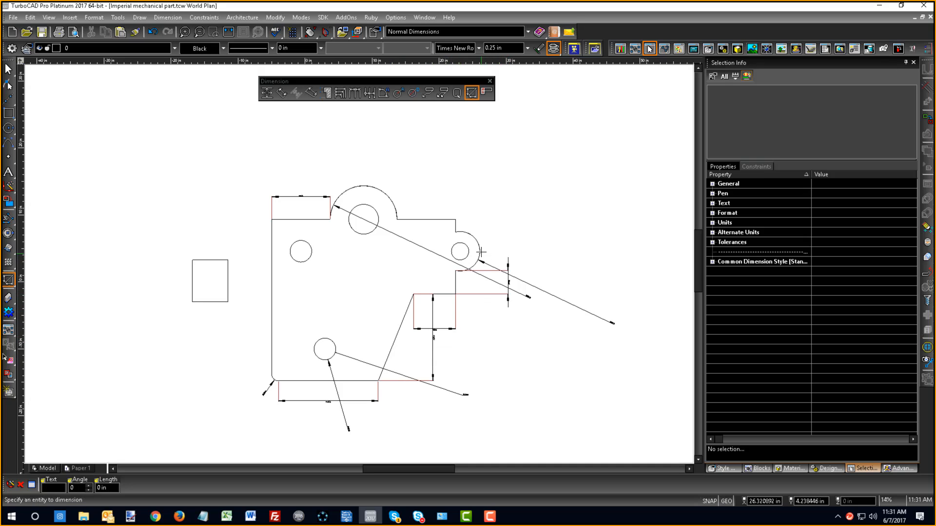
click(469, 248)
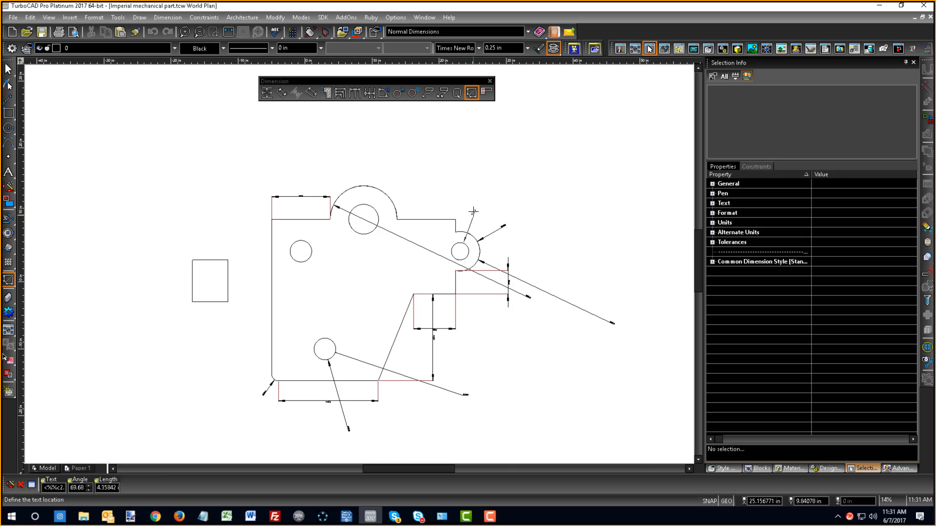
click(473, 209)
- Insert a geometric tolerance frame at the center of the large upper hole using the Tolerance tool
scroll(470, 223, up, 2)
scroll(358, 264, down, 2)
scroll(347, 273, down, 1)
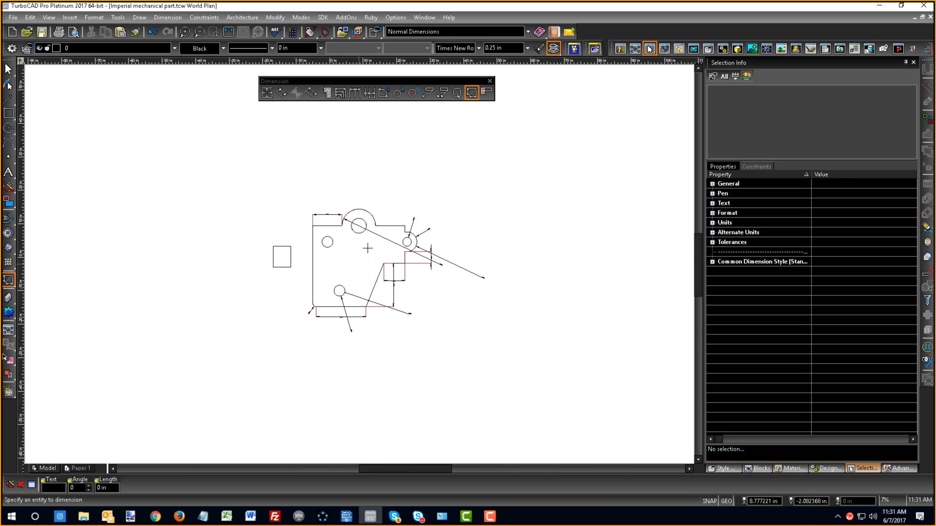
click(485, 94)
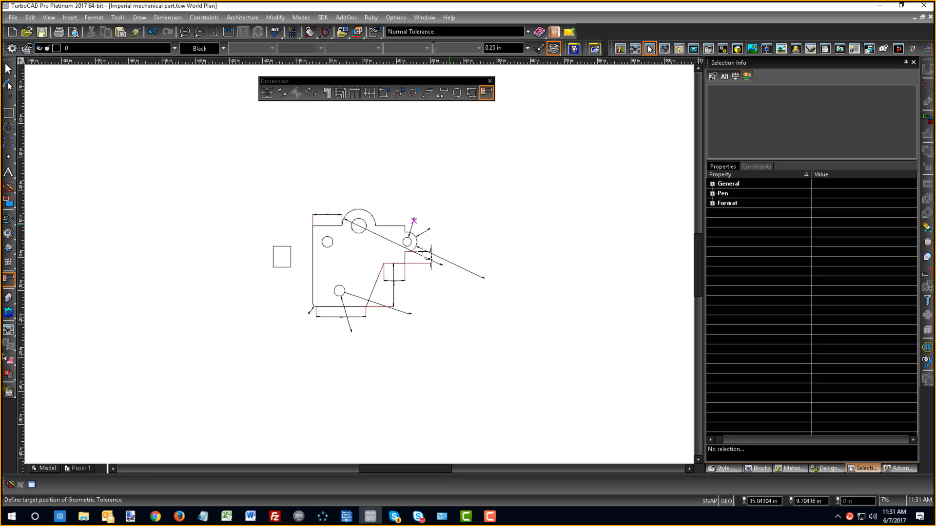
scroll(365, 232, up, 1)
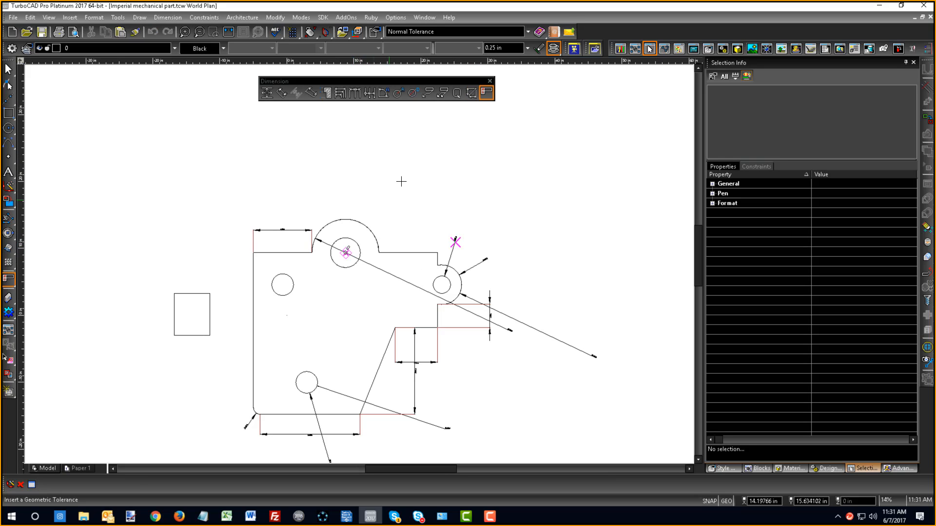
scroll(354, 248, up, 3)
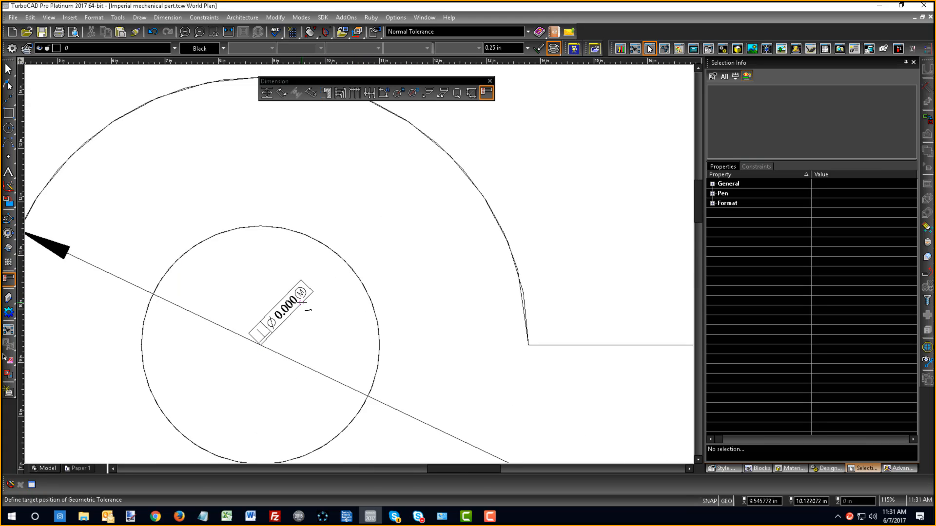
- Set the first tolerance value to 0.23 and insert another geometric tolerance at the large hole's center
click(487, 97)
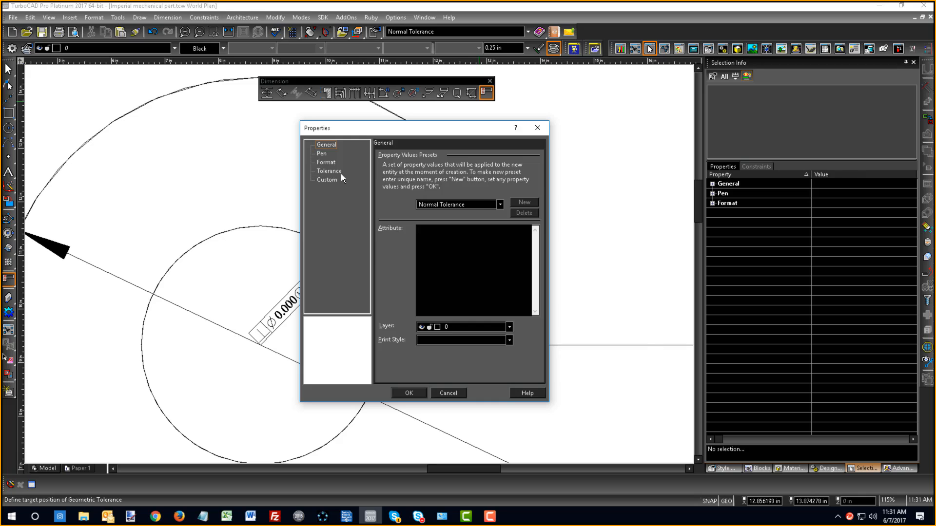
click(341, 174)
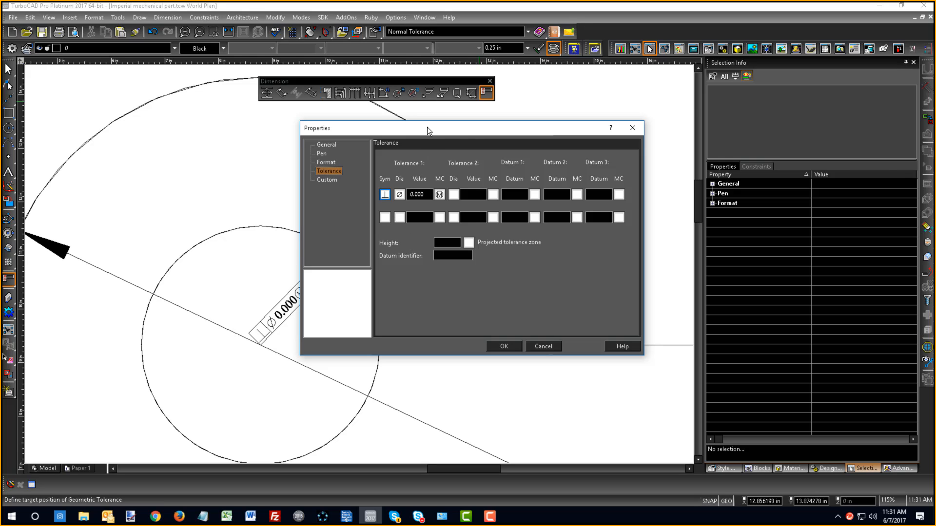
drag(428, 127, 586, 120)
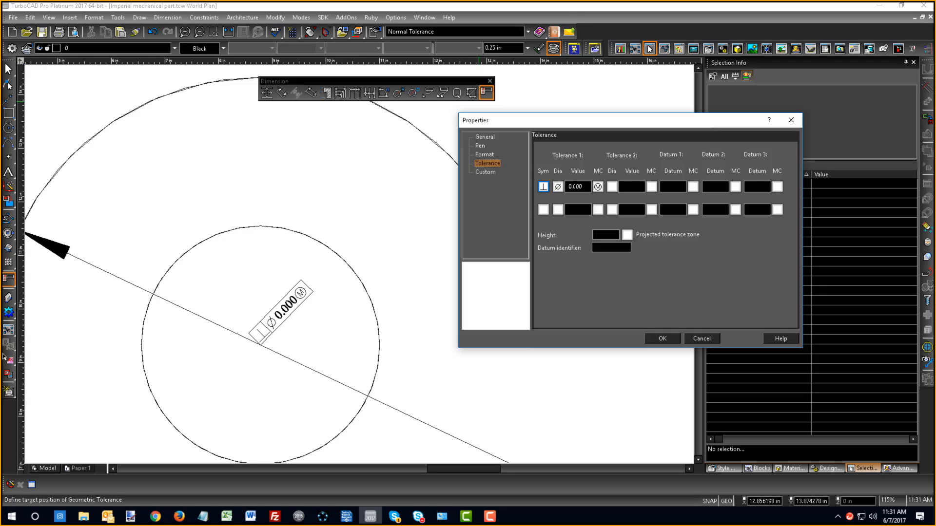
drag(585, 188, 543, 183)
text(23)
click(544, 187)
text(0)
click(650, 339)
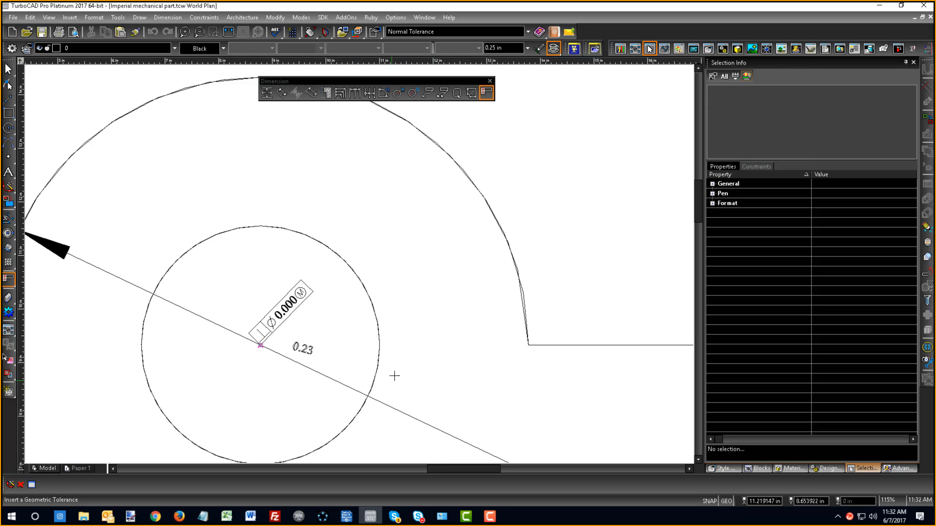
scroll(362, 257, up, 4)
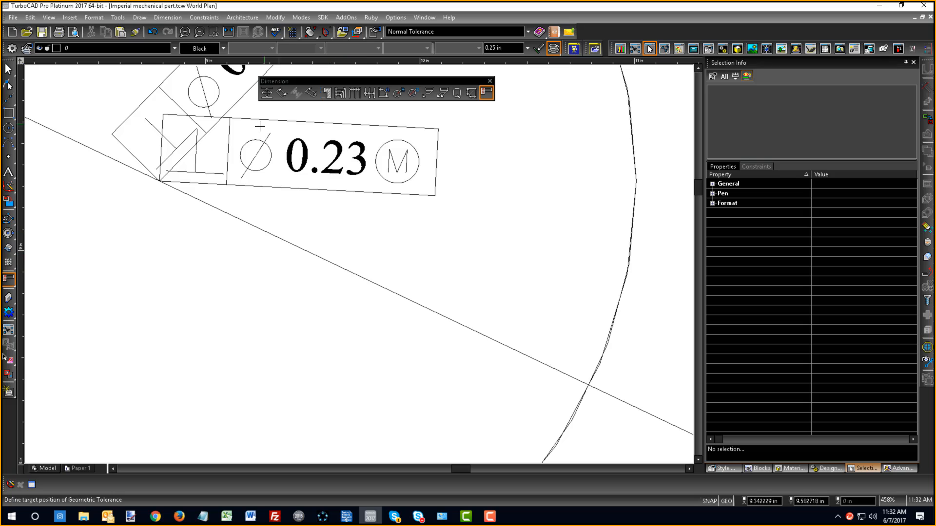
scroll(362, 257, down, 2)
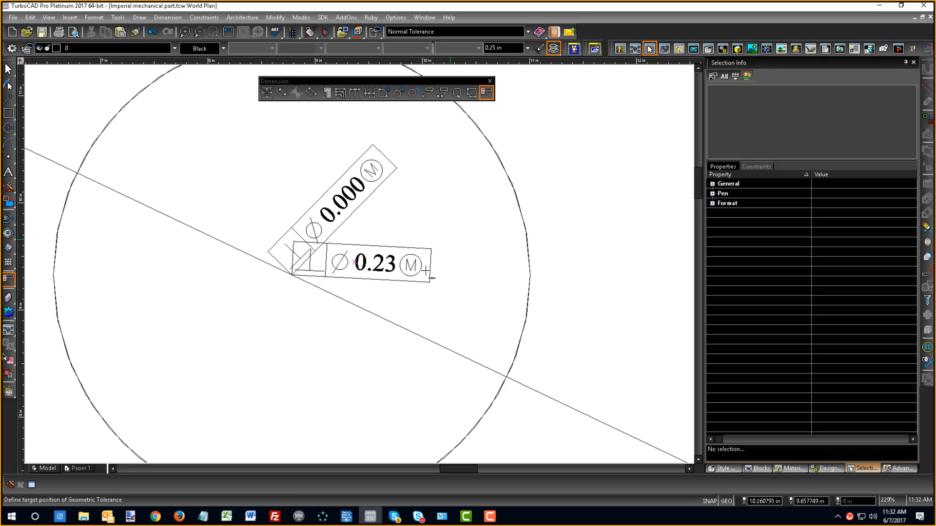
- Configure the linear dimension's default properties to append the tolerance and show it as limits
click(266, 93)
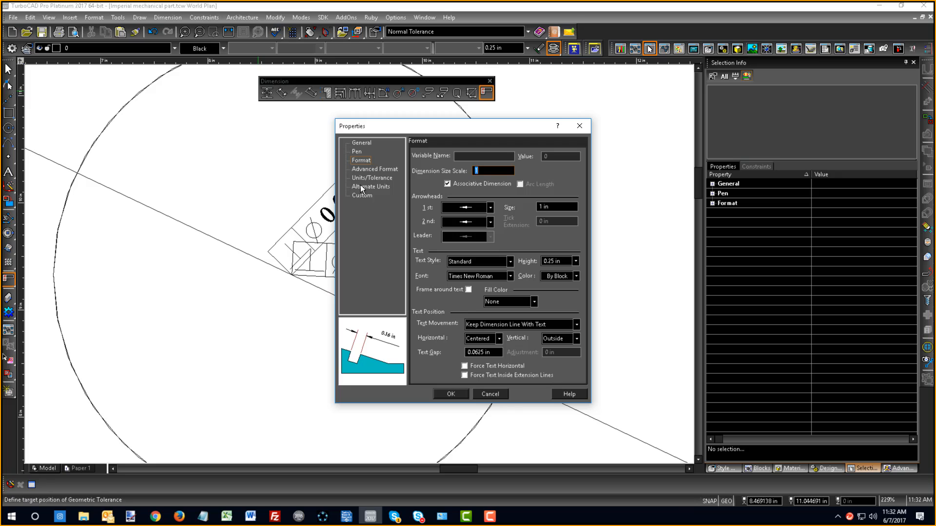
click(380, 188)
click(379, 178)
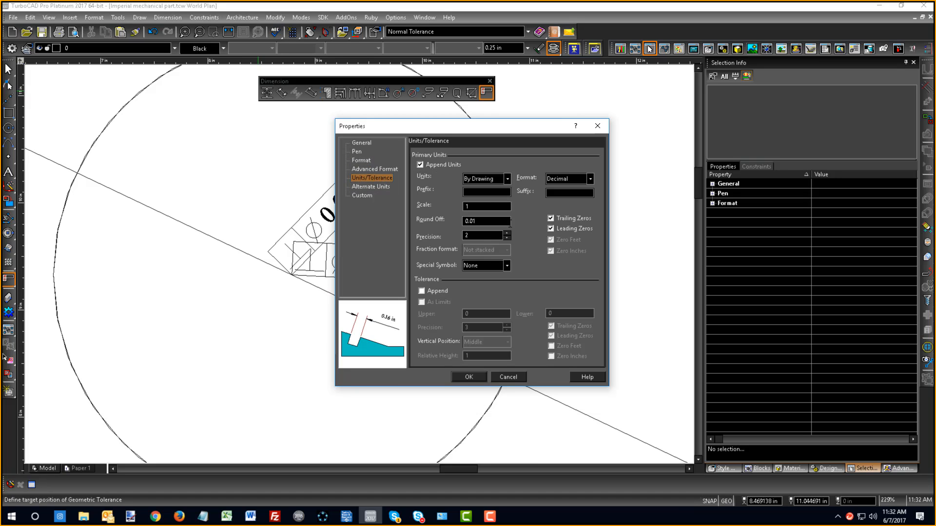
click(426, 292)
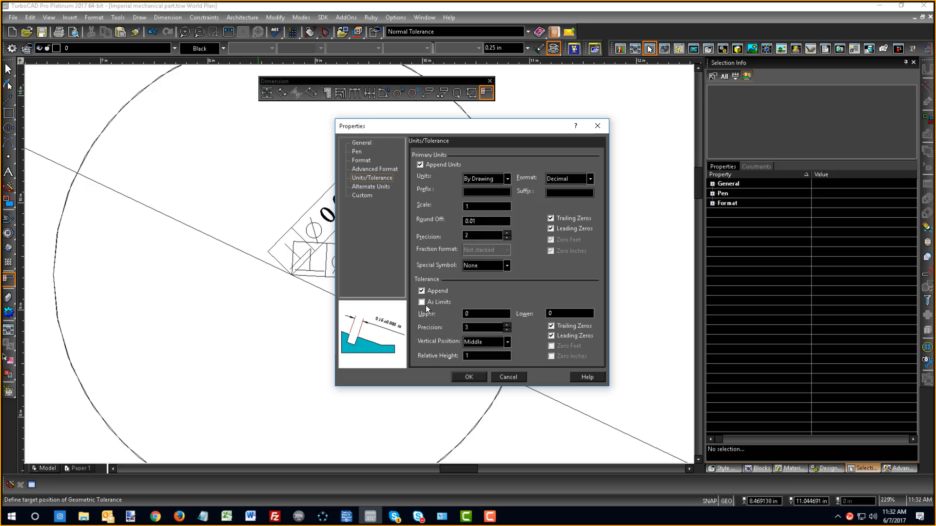
click(422, 303)
click(469, 376)
- Add a geometric tolerance on the outline's upper-right horizontal edge and place a linear dimension above that edge
scroll(467, 375, down, 10)
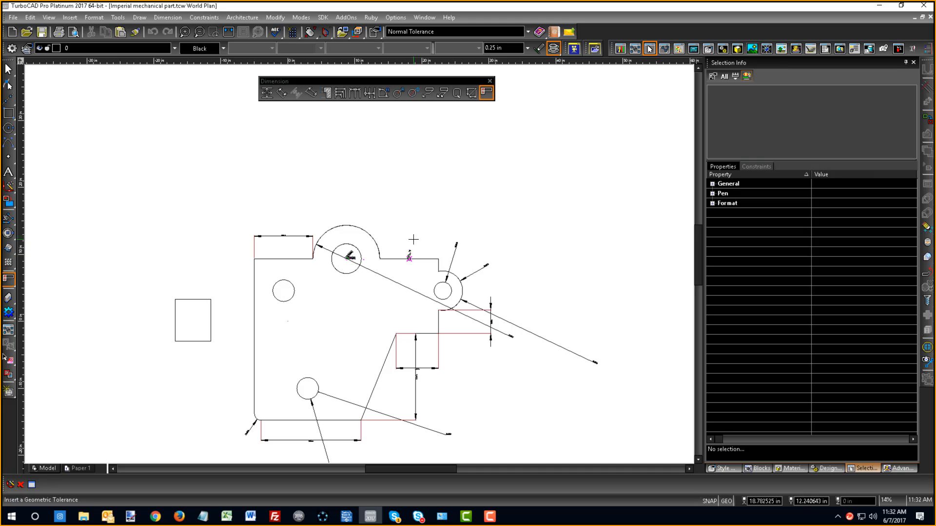
scroll(412, 251, up, 5)
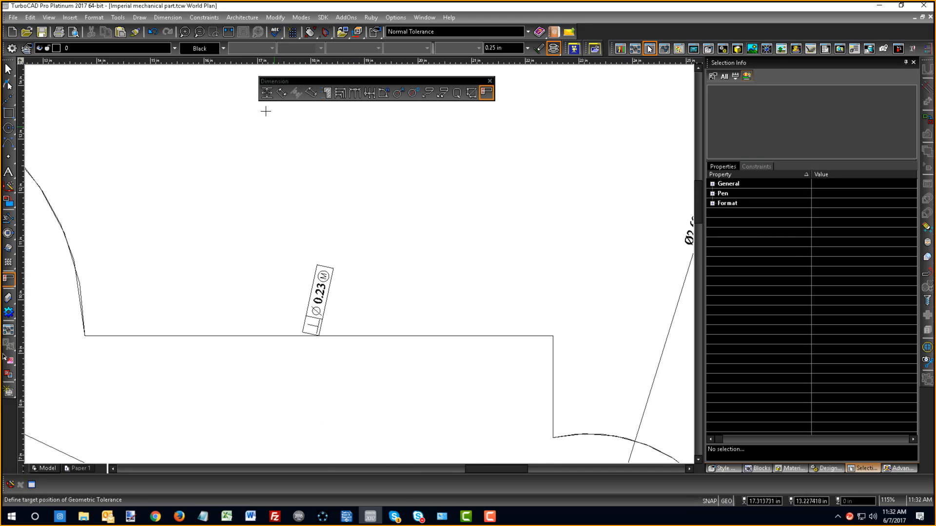
click(266, 94)
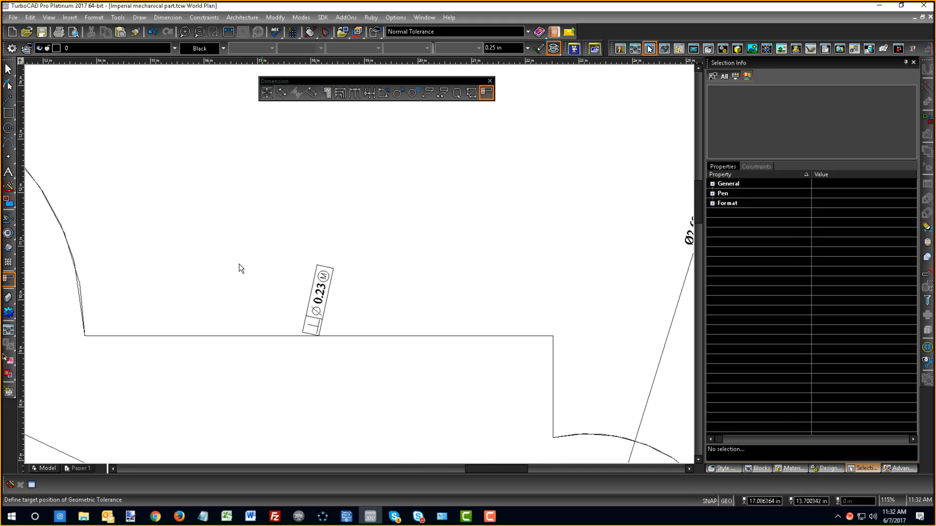
click(221, 335)
click(299, 218)
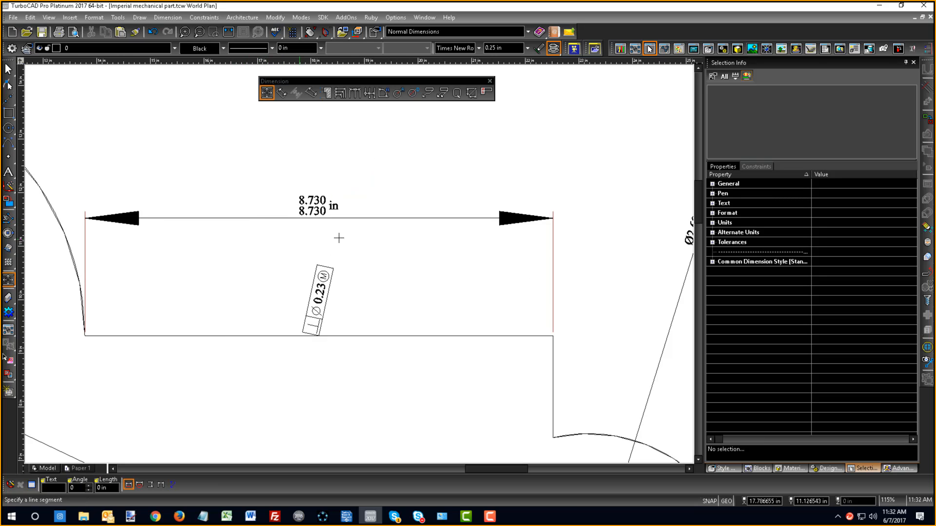
right_click(355, 222)
key(Escape)
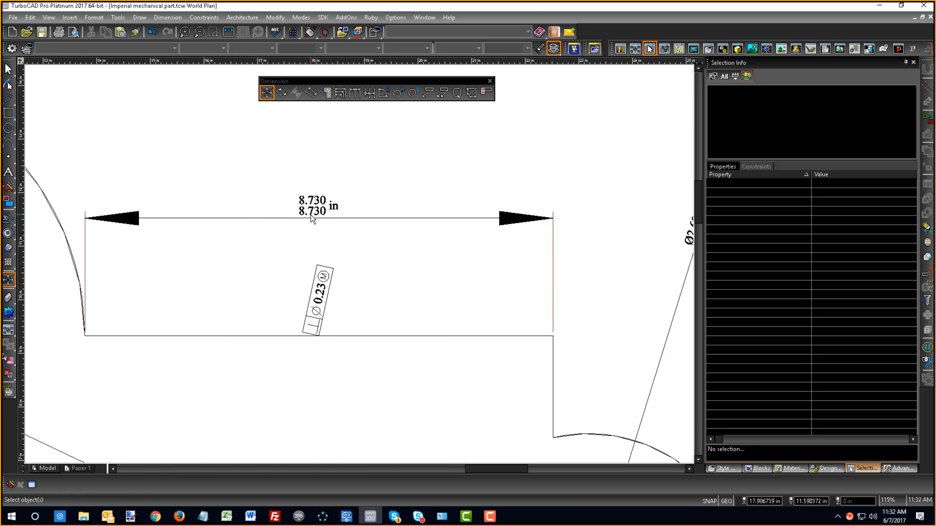
key(Escape)
- Enable alternate units in the properties of the upper-right edge's linear dimension
click(311, 216)
double_click(311, 215)
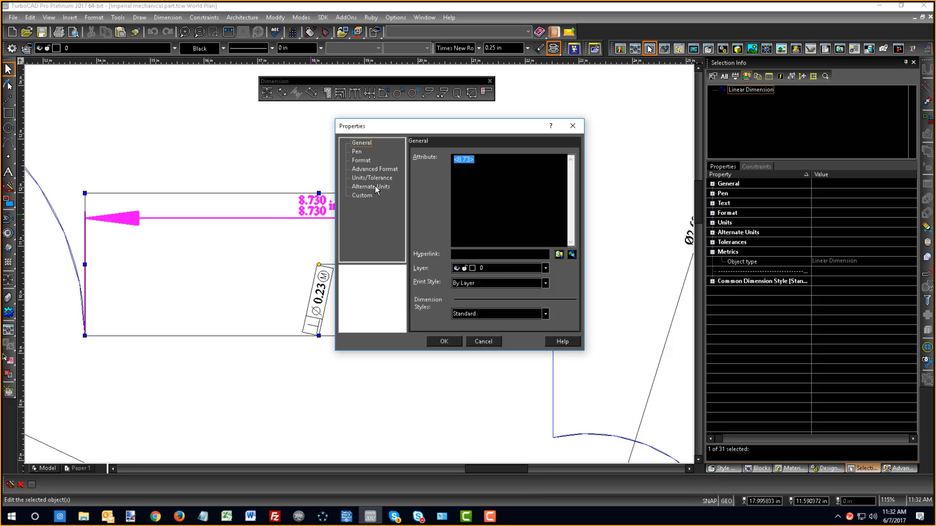
click(375, 186)
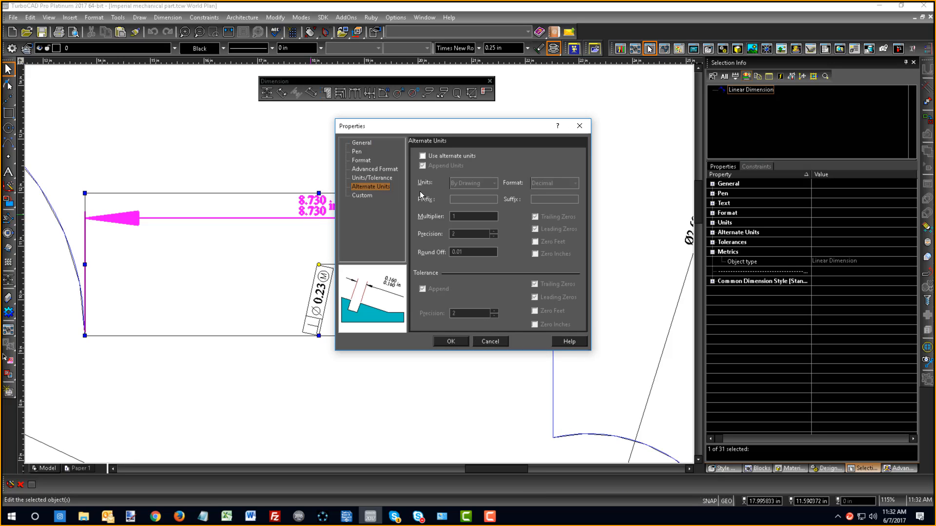
click(423, 156)
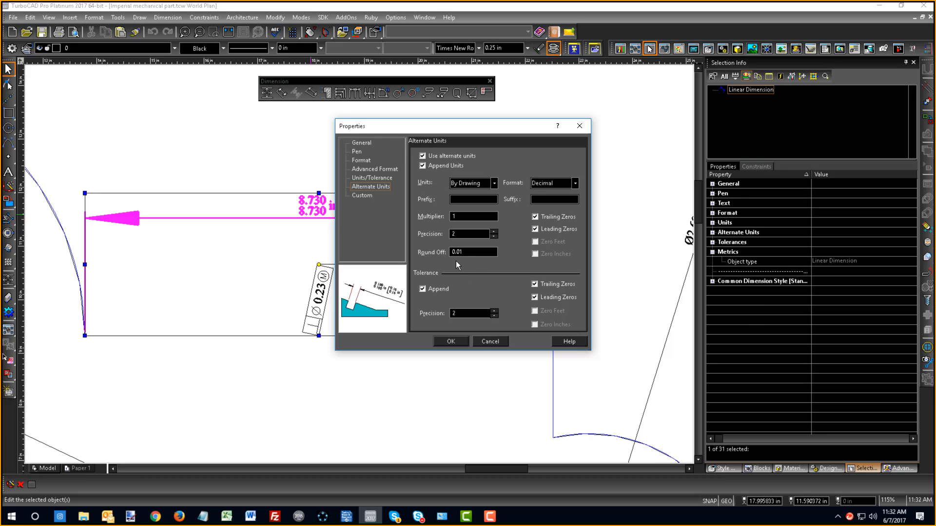
- Set the dimension's upper tolerance to 0.02 and its lower tolerance for limits of 8.750 and 8.780 in
click(376, 178)
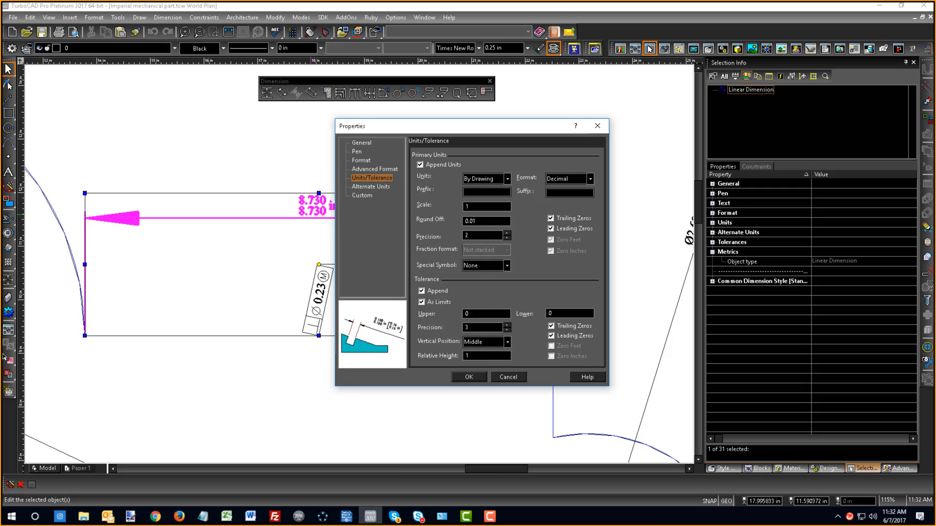
click(468, 314)
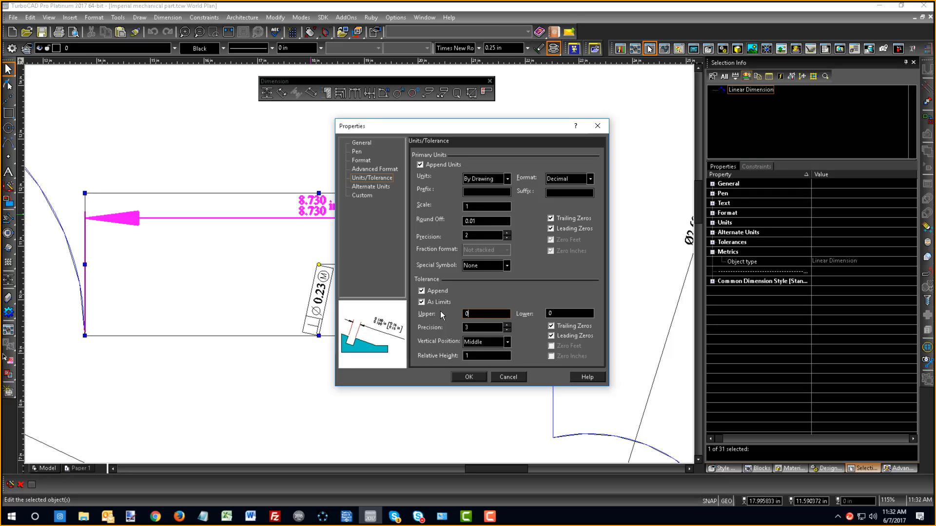
text(.02)
key(Tab)
text(0.00)
key(Return)
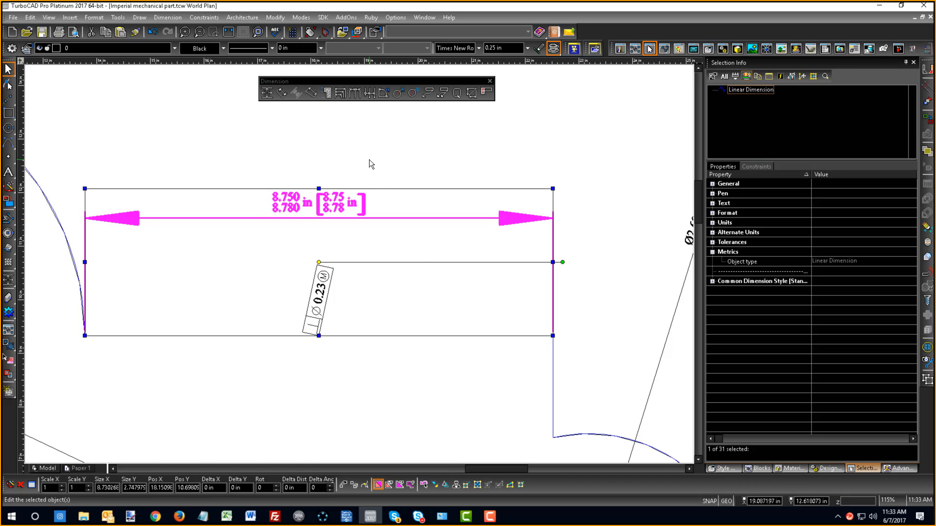
- Examine the limits and bracketed alternate units on the edge's dimension, and review the whole dimensioned part
click(369, 159)
scroll(302, 183, up, 5)
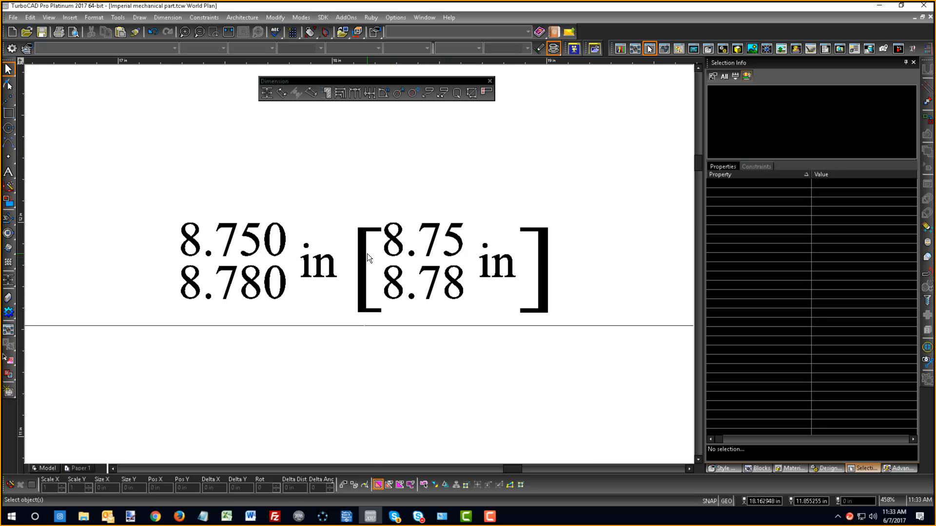
scroll(367, 254, down, 8)
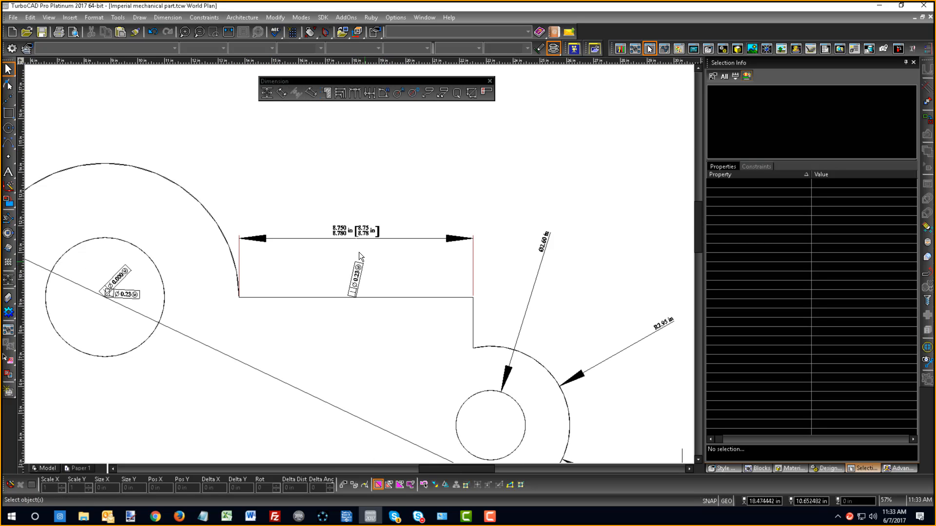
scroll(364, 242, up, 5)
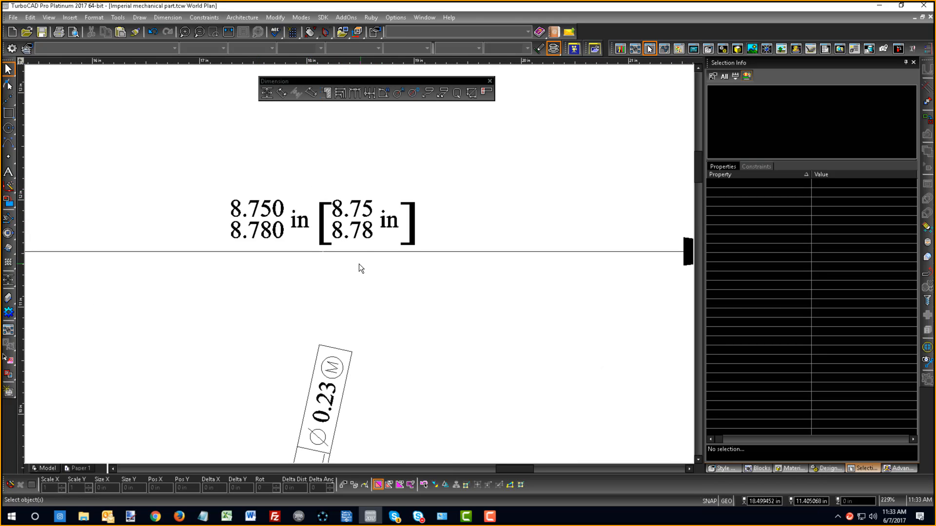
scroll(359, 267, down, 10)
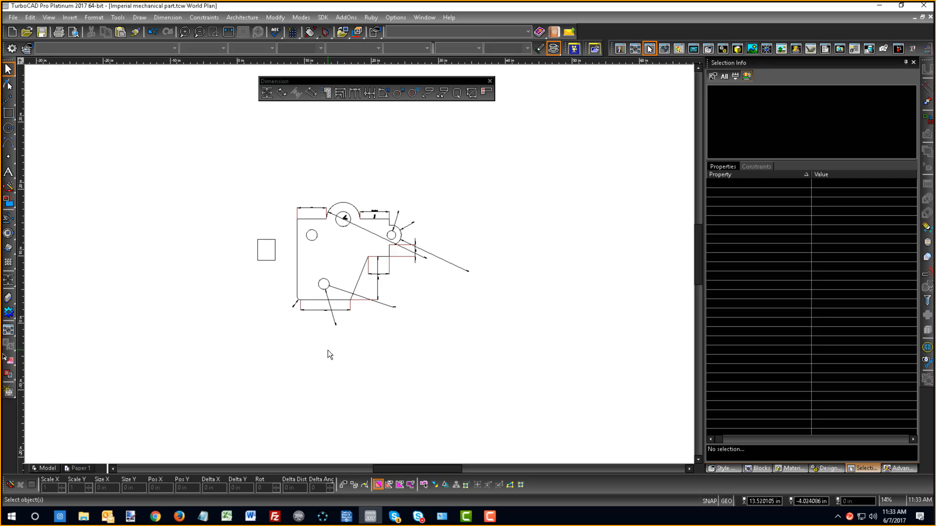
scroll(355, 257, up, 2)
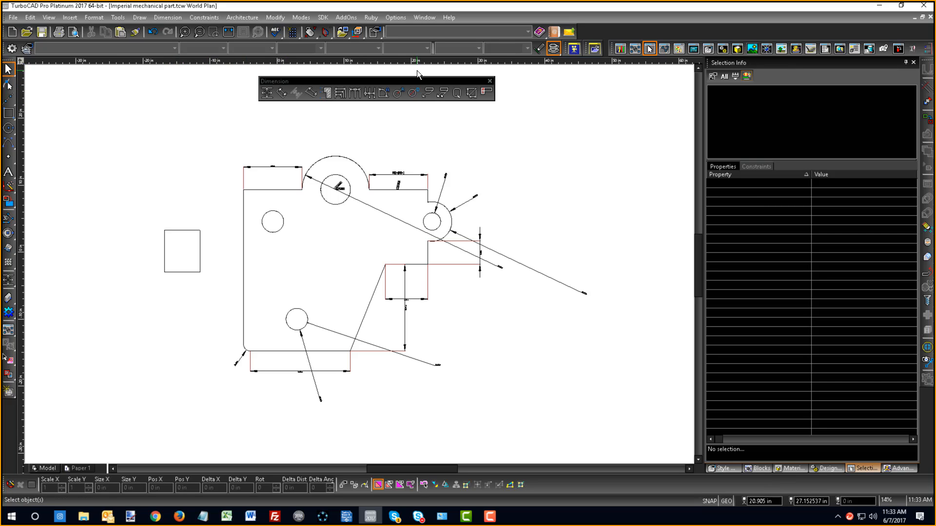
scroll(334, 56, up, 2)
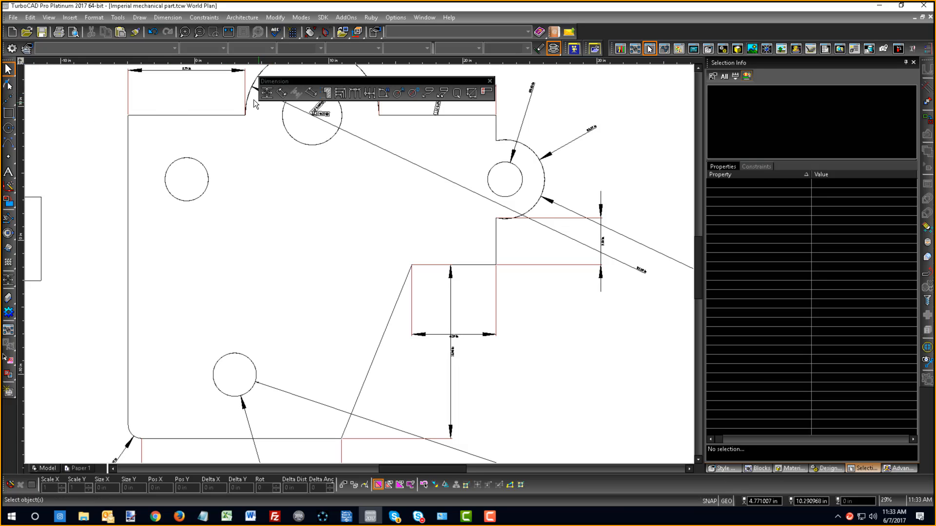
- Create a new drawing from the Normal Metric template
click(12, 36)
click(468, 223)
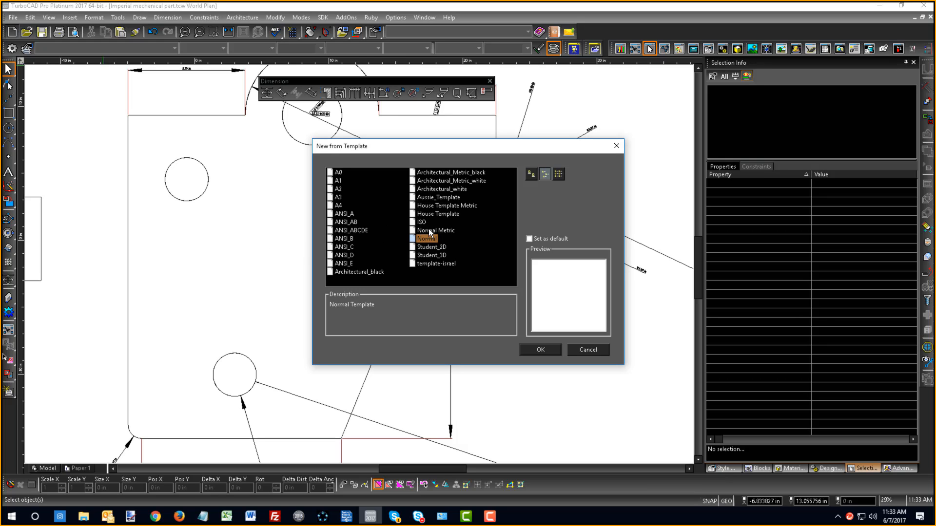
click(429, 231)
click(540, 350)
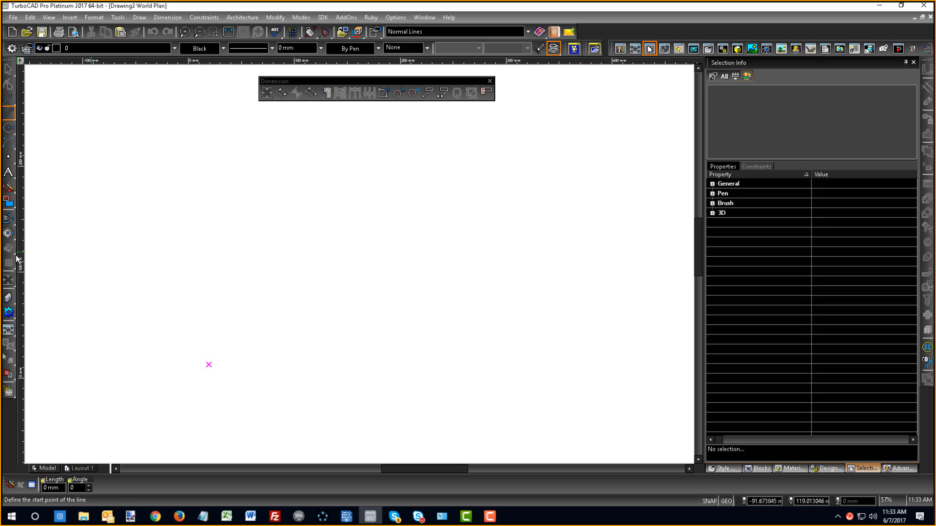
- Draw a two-corner rectangle near the middle of the new metric drawing
click(8, 113)
click(52, 239)
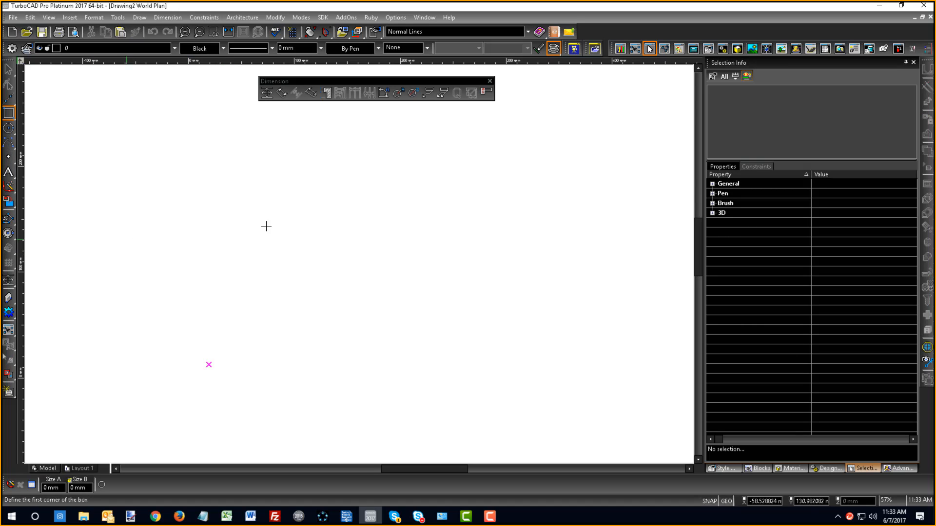
click(269, 162)
click(424, 297)
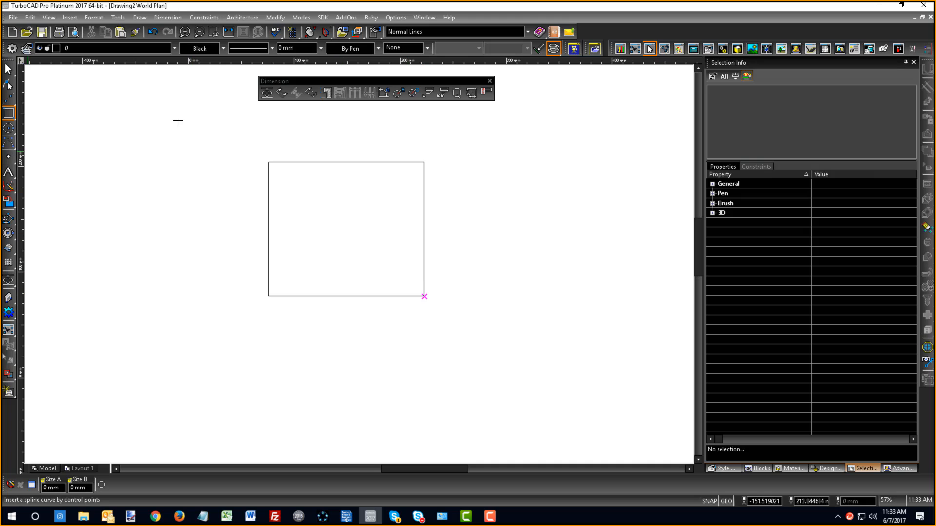
- Add a vertical orthogonal dimension from the rectangle's top edge to a point about 15 mm above it
click(267, 95)
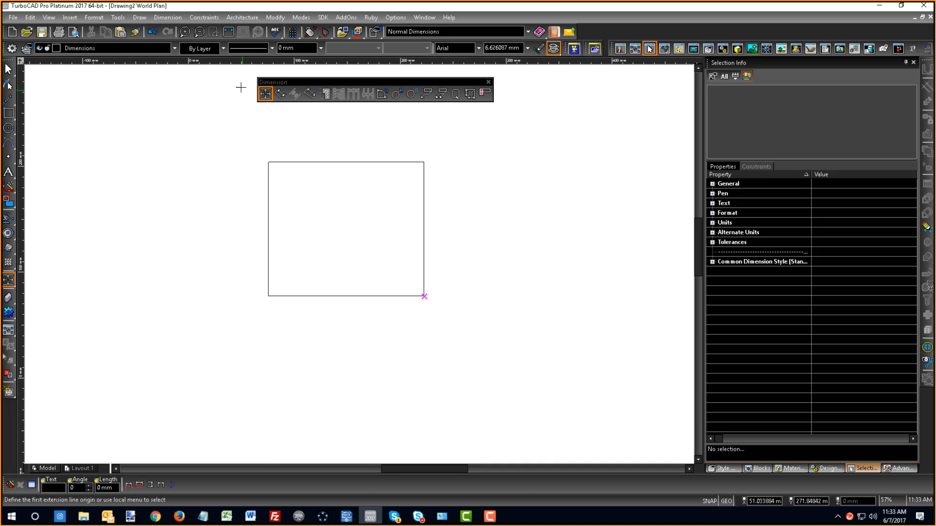
click(347, 163)
click(324, 146)
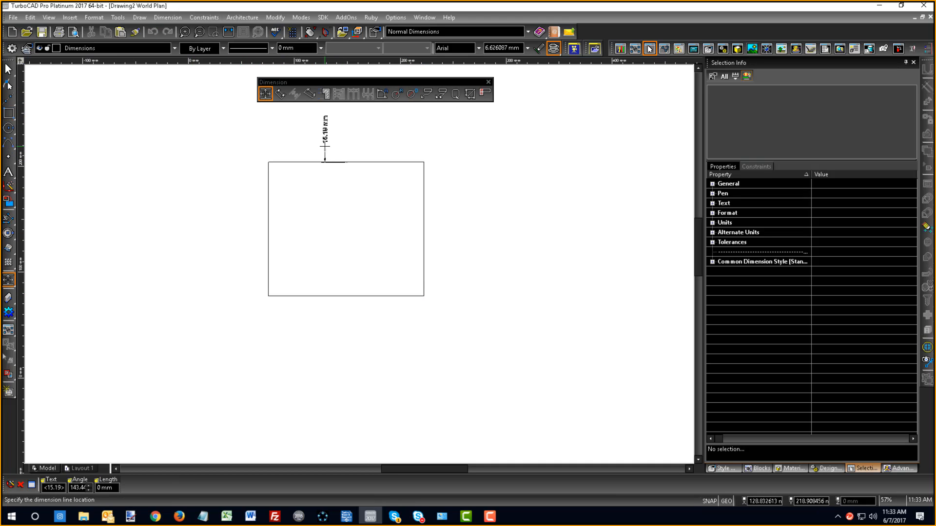
click(325, 146)
scroll(353, 257, up, 5)
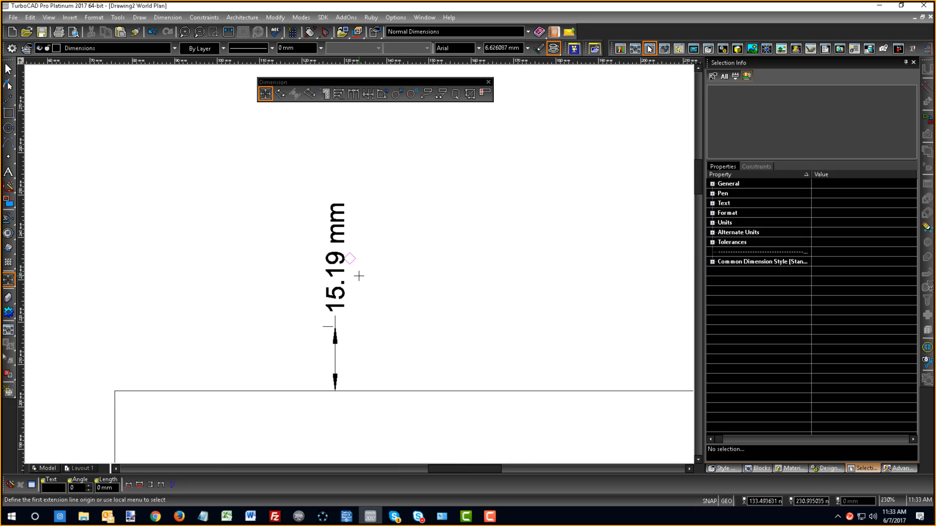
scroll(357, 292, down, 5)
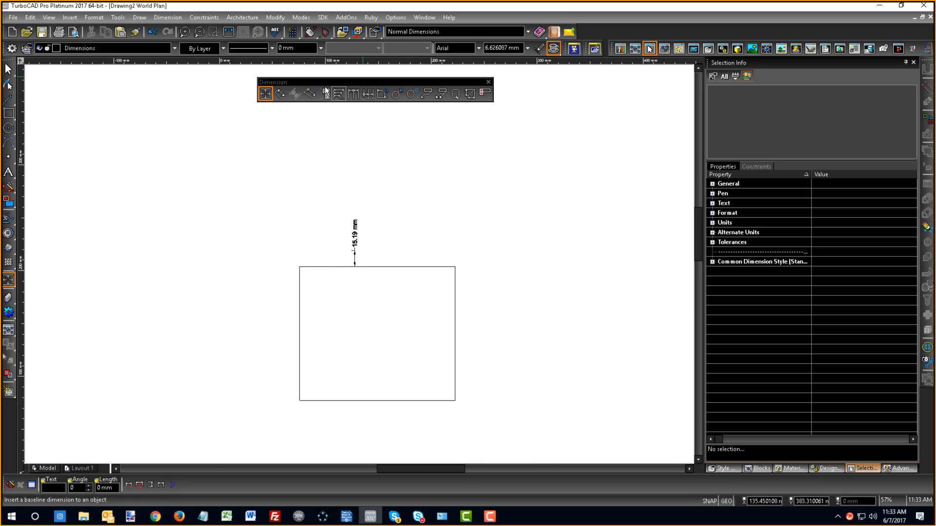
- Review the Format, Advanced Format and Units/Tolerance properties of the orthogonal dimension tool without changing them
right_click(265, 96)
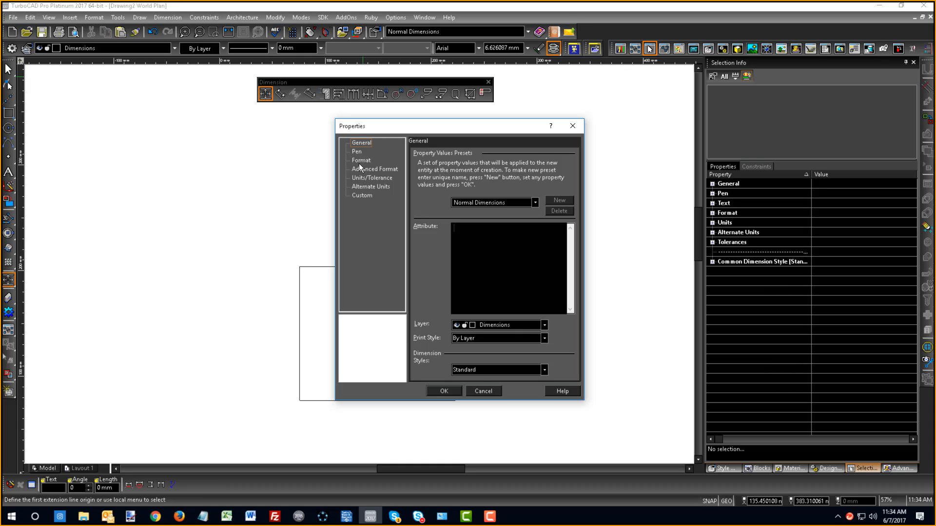
click(360, 161)
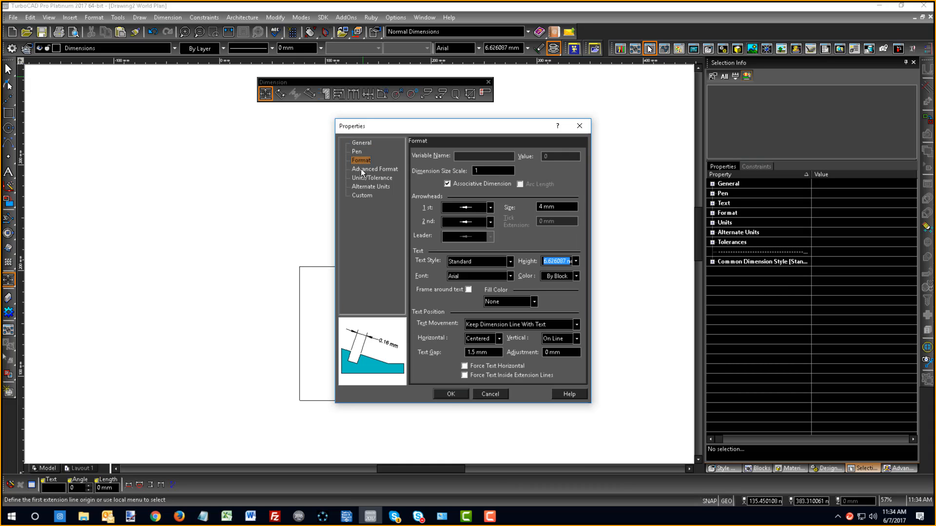
click(362, 169)
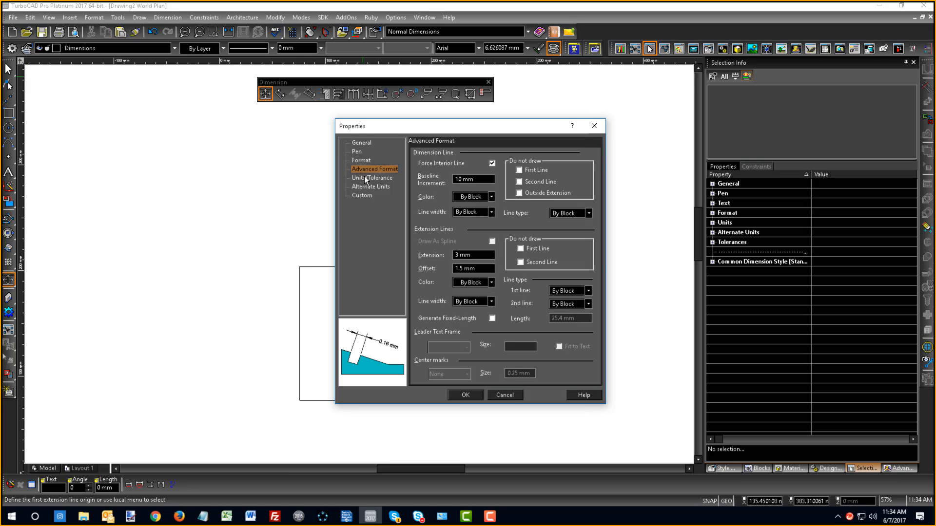
click(366, 179)
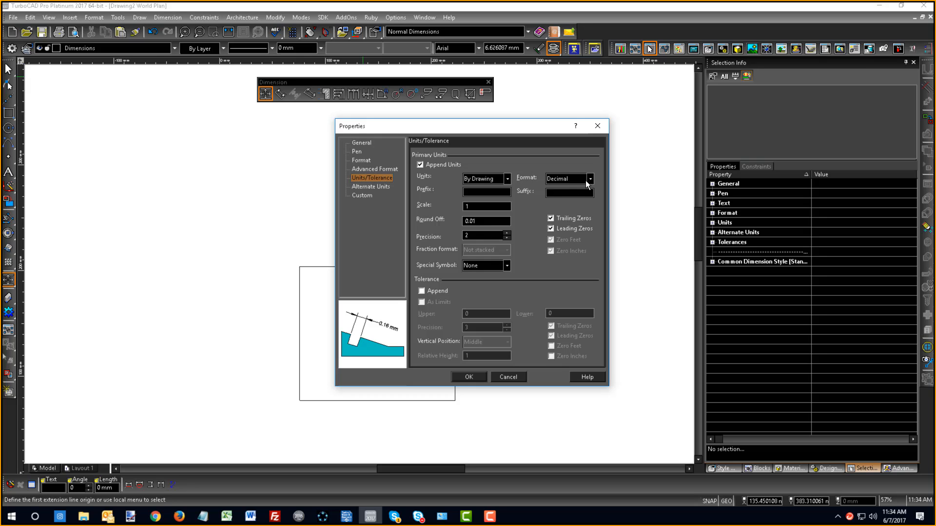
click(503, 378)
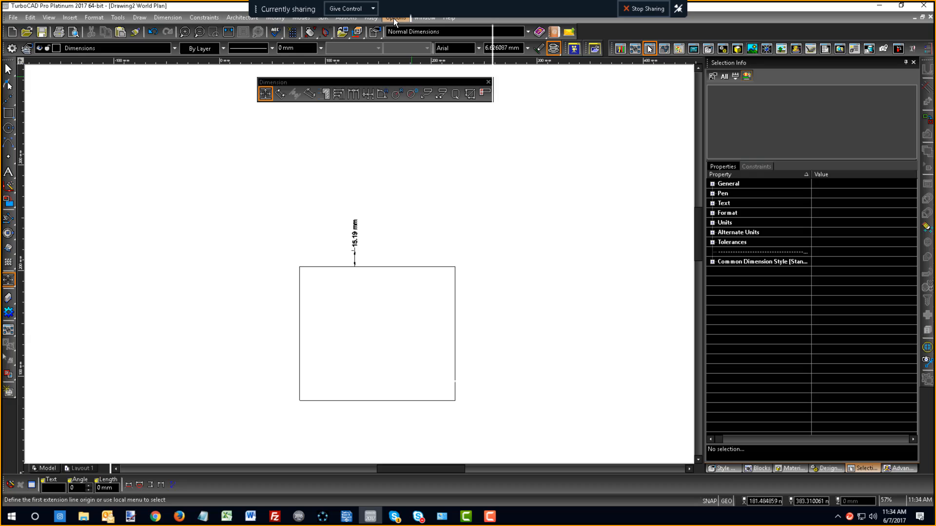
- Check the metric drawing's Space Units setup, including its unit system, scale, precision and format
click(394, 20)
click(425, 267)
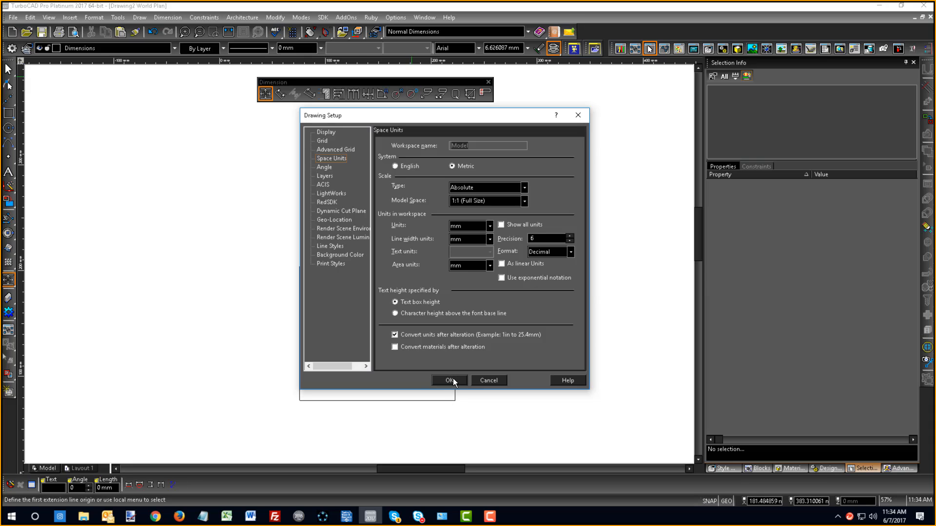
click(450, 380)
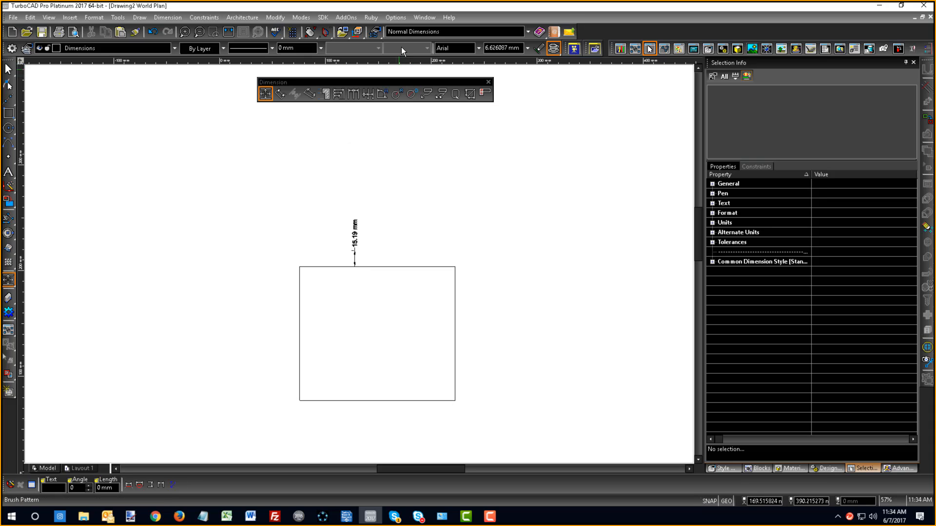
- Switch to the Arch example.tcw drawing and dimension the upper exterior wall using orthogonal Segment Dimensioning
click(420, 19)
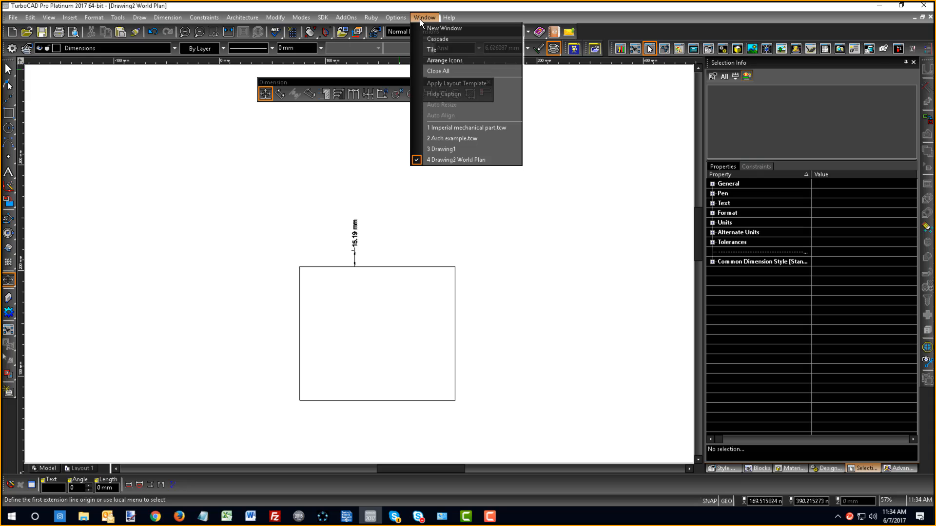
click(455, 138)
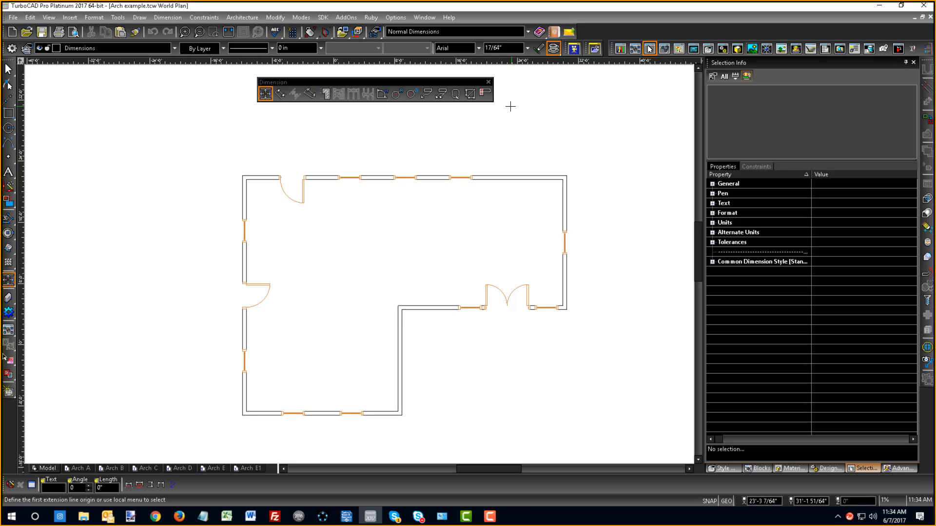
click(265, 93)
right_click(415, 234)
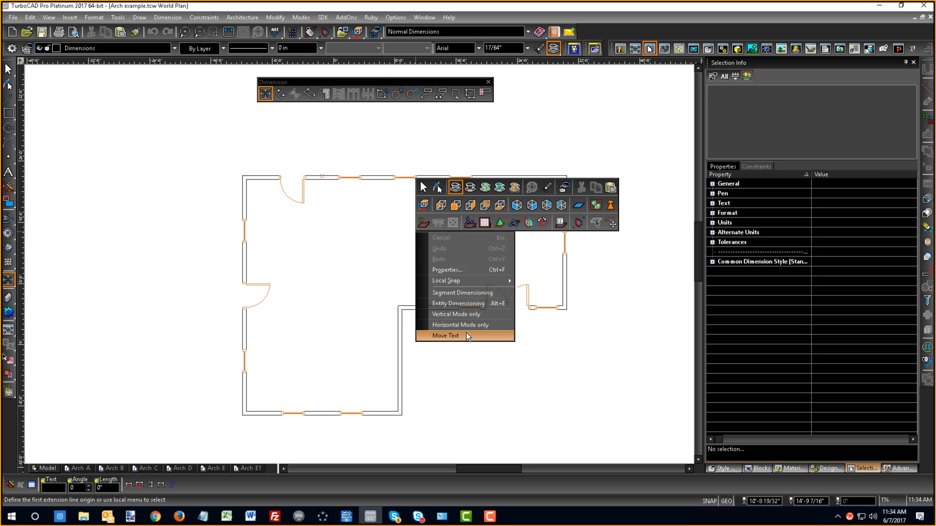
click(460, 293)
click(382, 176)
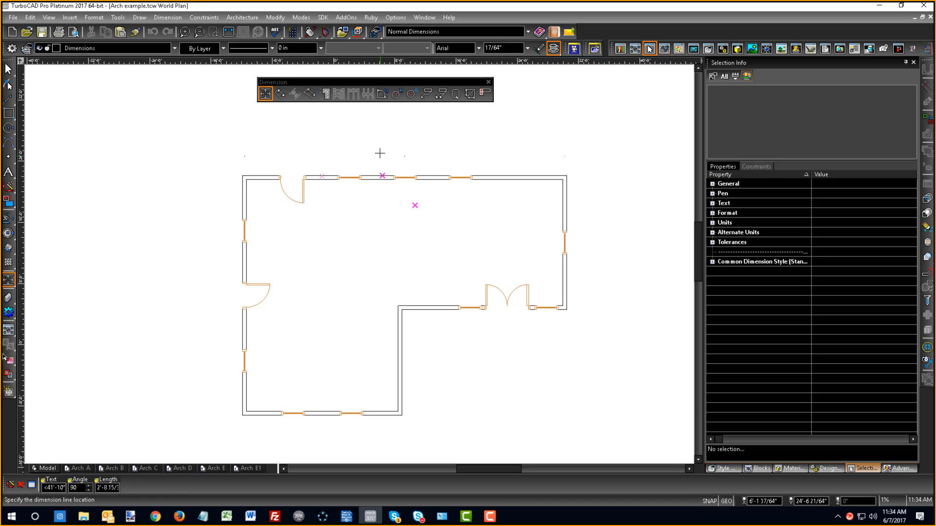
click(379, 166)
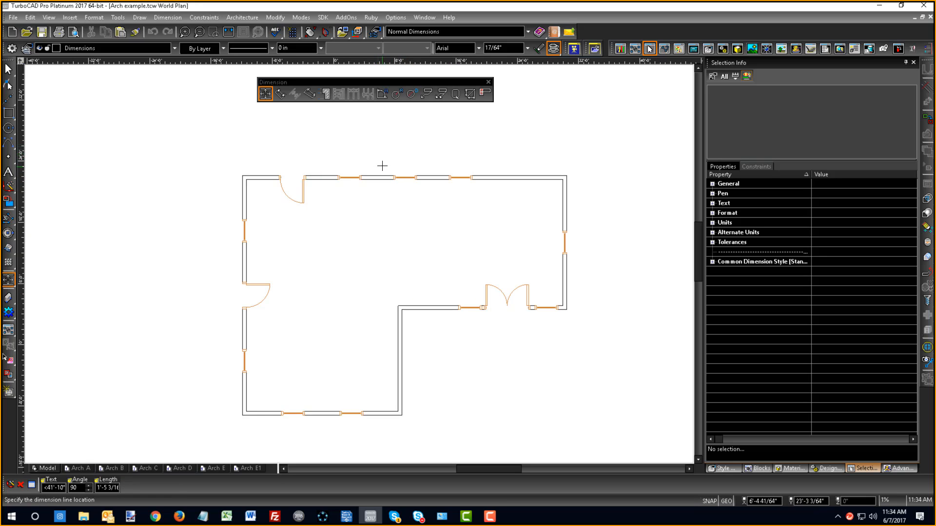
- Add an orthogonal segment dimension just outside the right exterior wall and end the dimension command
click(567, 209)
click(598, 216)
right_click(644, 307)
click(651, 264)
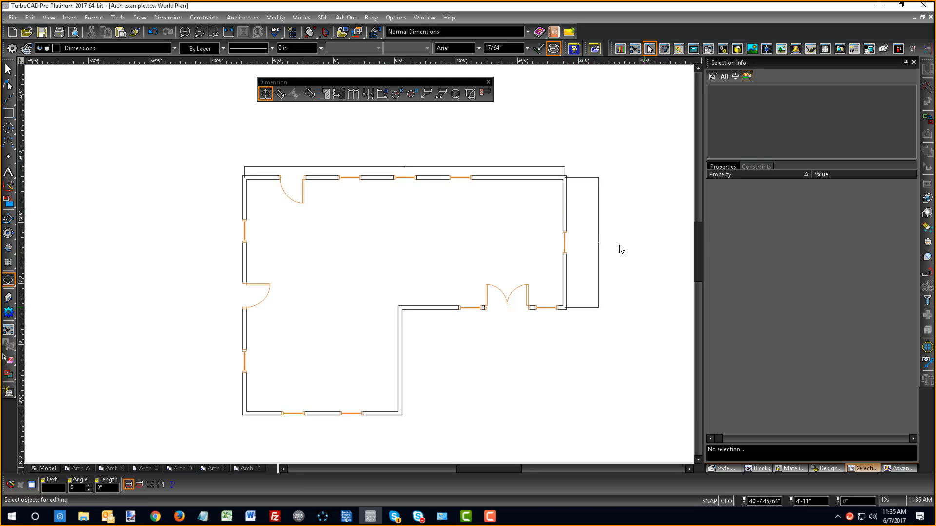
- Inspect the upper and right exterior walls and their new dimensions up close, then clear the selection
click(533, 178)
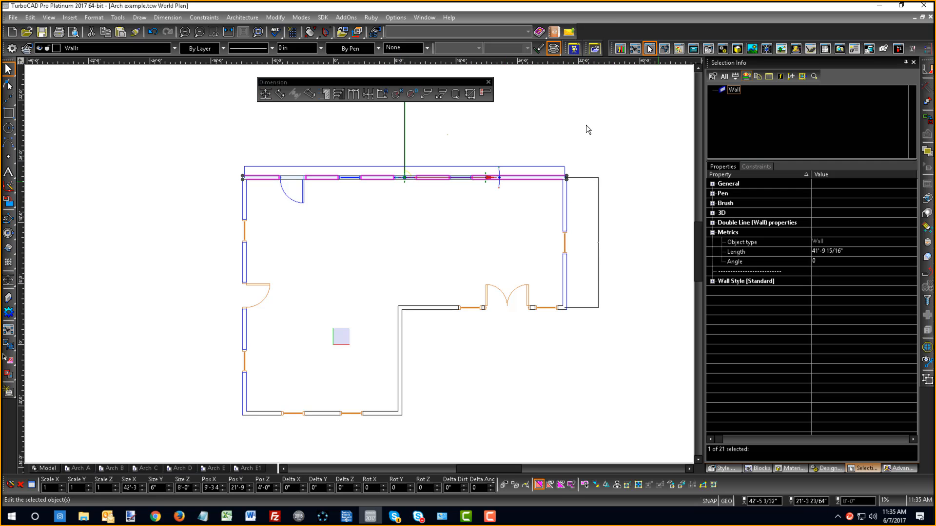
click(592, 152)
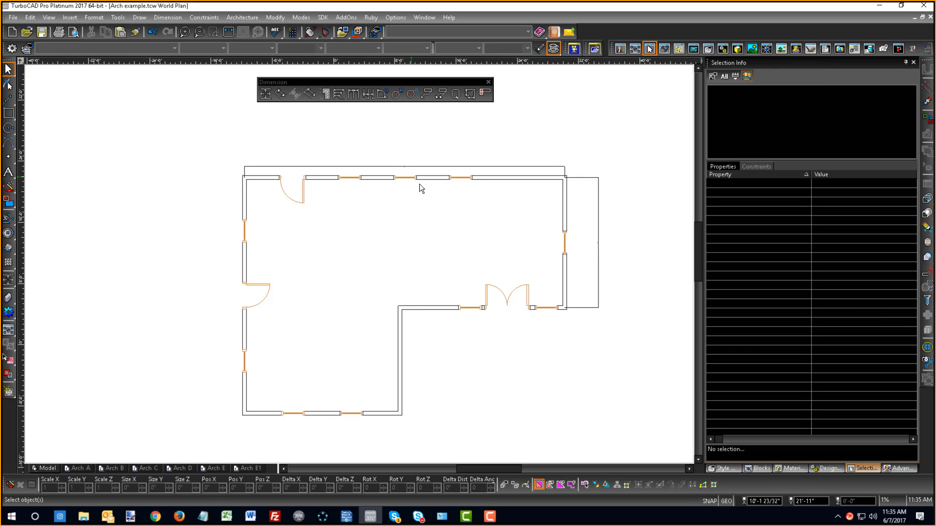
click(432, 180)
scroll(435, 162, up, 1)
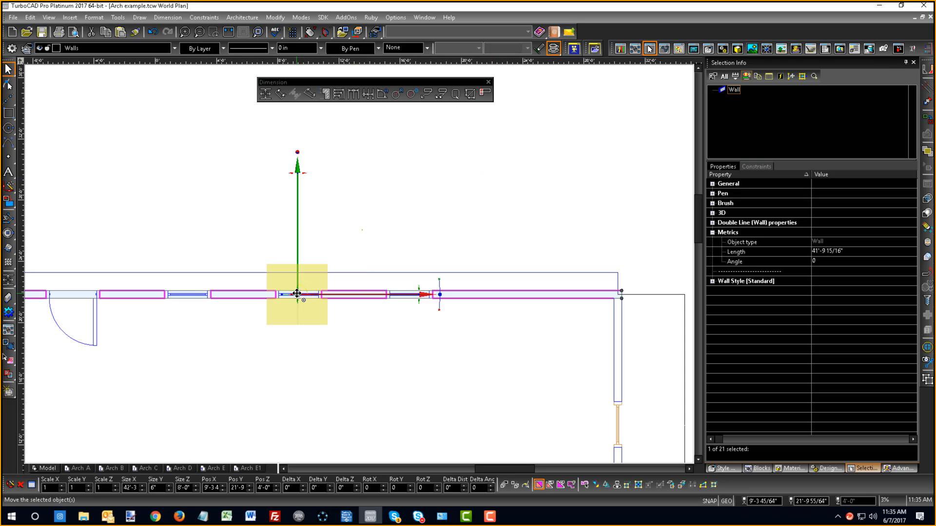
scroll(360, 269, up, 1)
click(455, 191)
scroll(456, 191, down, 1)
scroll(474, 223, down, 1)
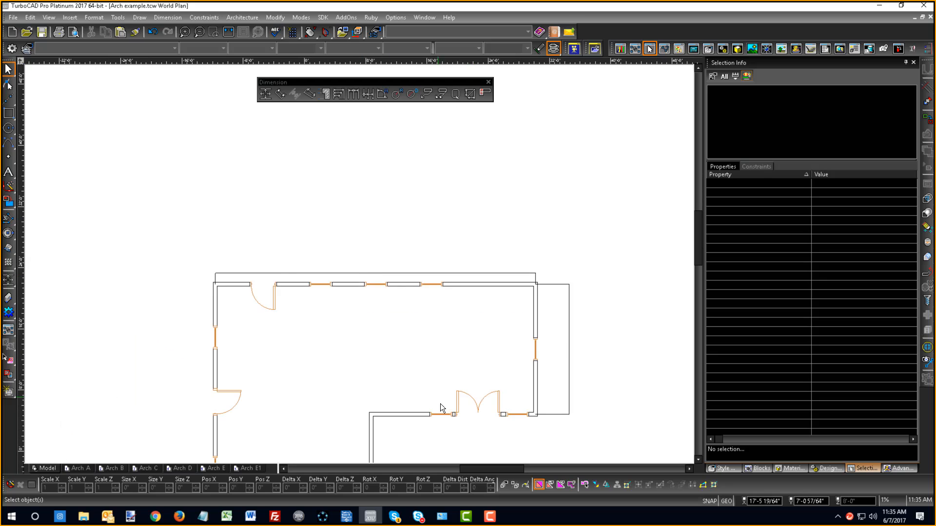
click(534, 334)
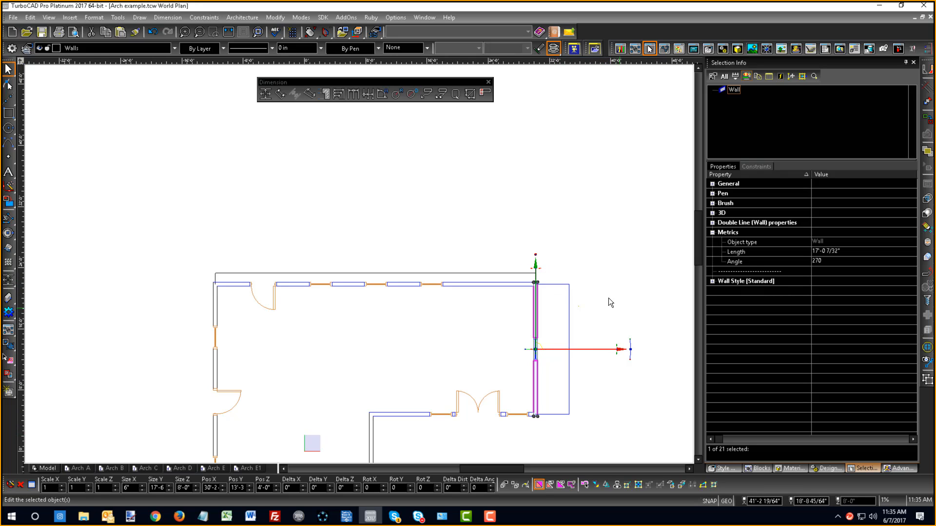
click(7, 69)
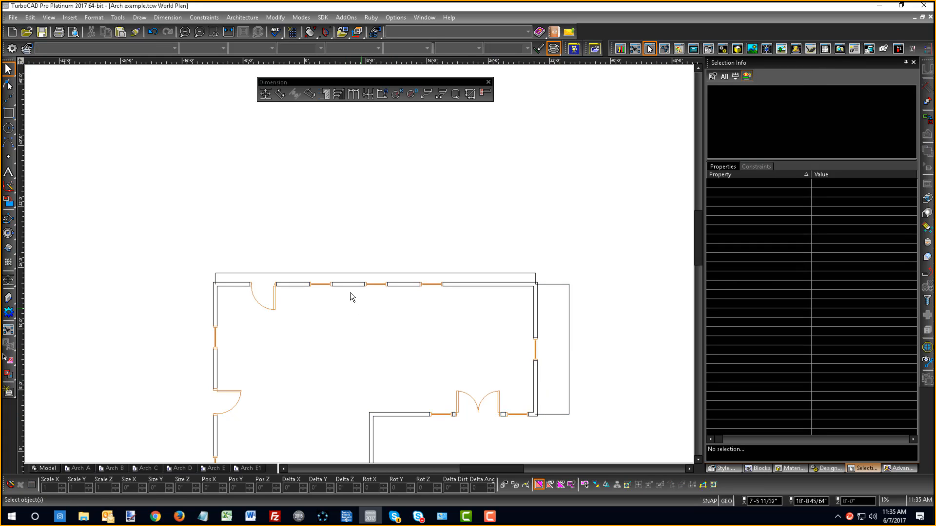
- Set the text height of both linear wall dimensions to 1' and their arrowhead size to 6"
click(570, 358)
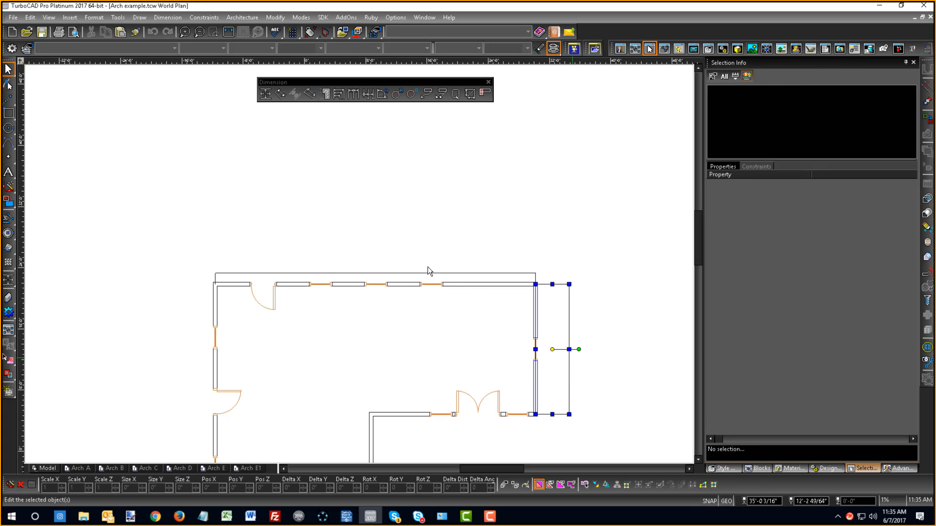
shift+click(422, 272)
right_click(418, 266)
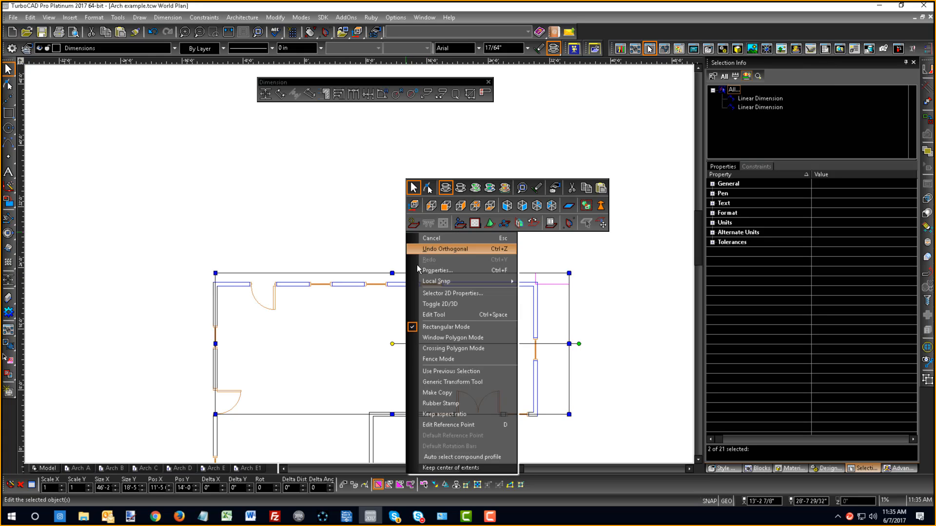
click(432, 270)
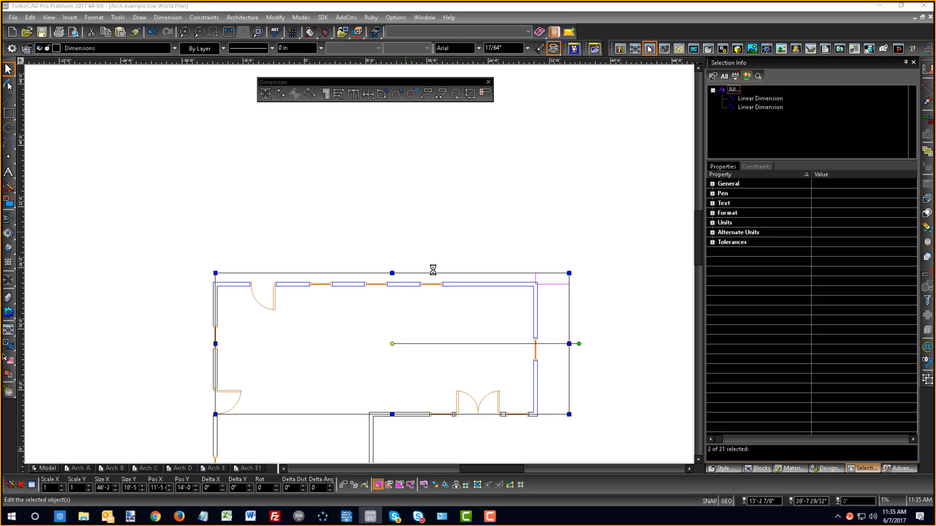
click(361, 161)
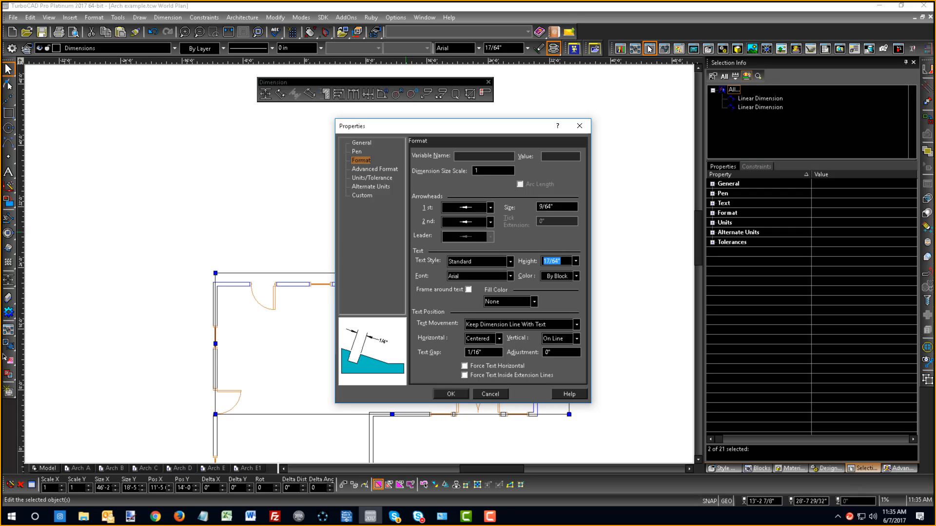
click(575, 262)
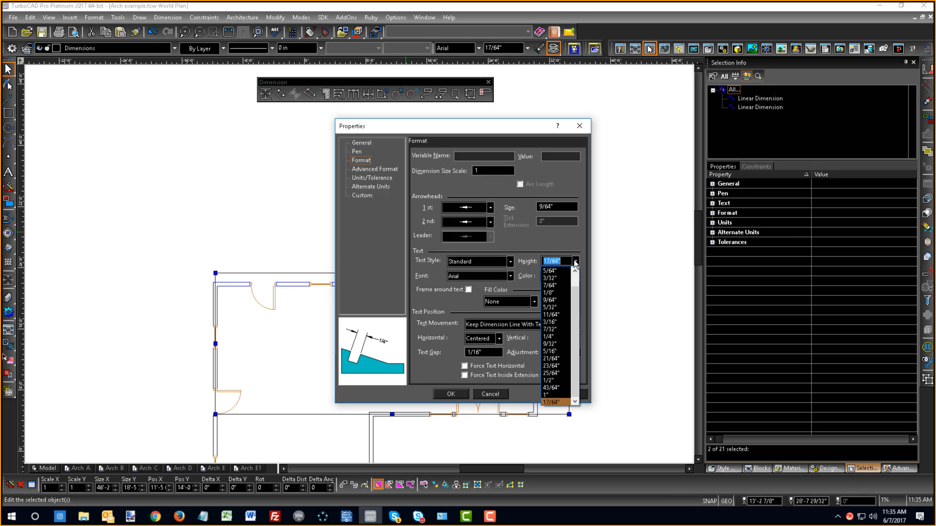
click(575, 262)
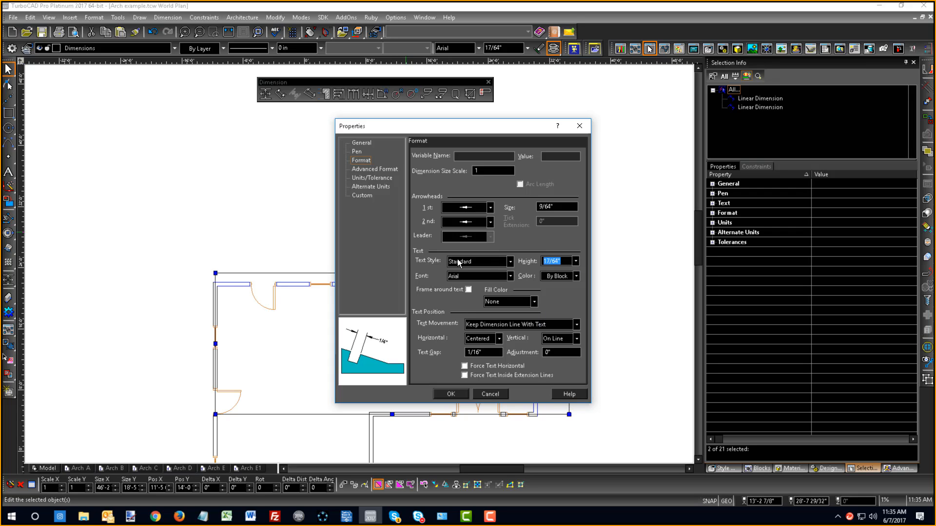
text(1)
drag(558, 208, 434, 191)
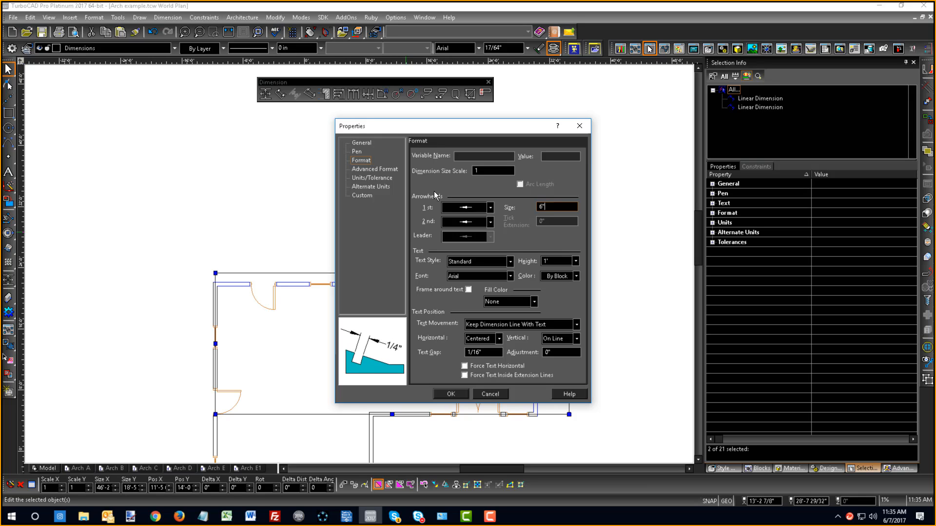
key(Return)
click(429, 213)
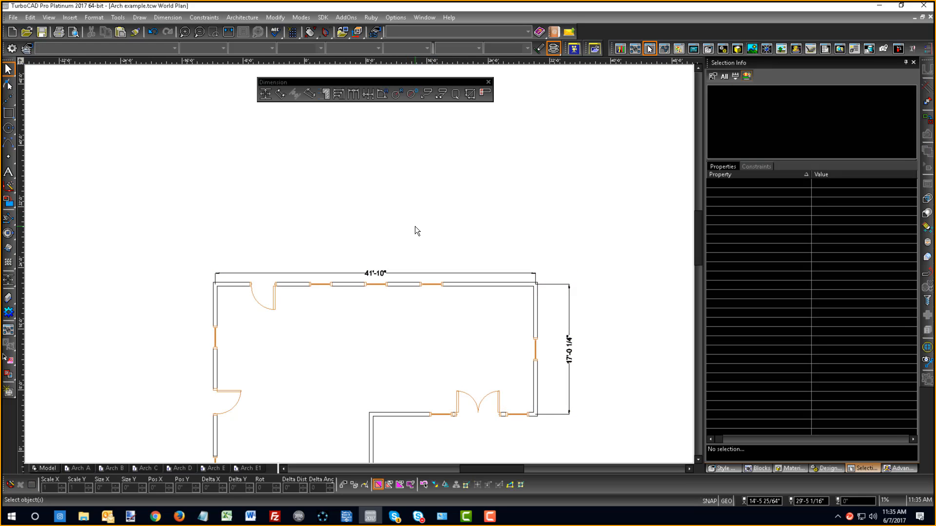
- Undo the last text and arrowhead size change and set the Dimension Size Scale of both wall dimensions to 25
key(ctrl+z)
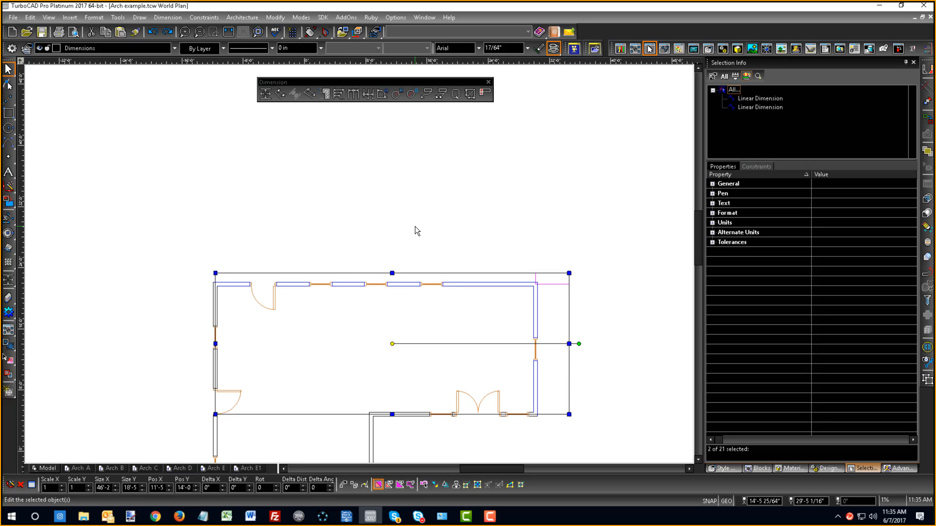
right_click(397, 244)
key(Escape)
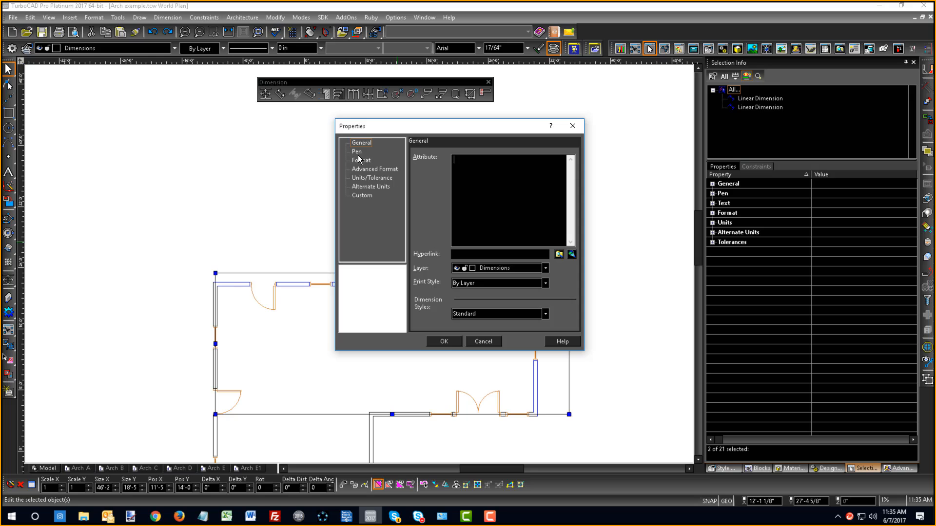
click(360, 160)
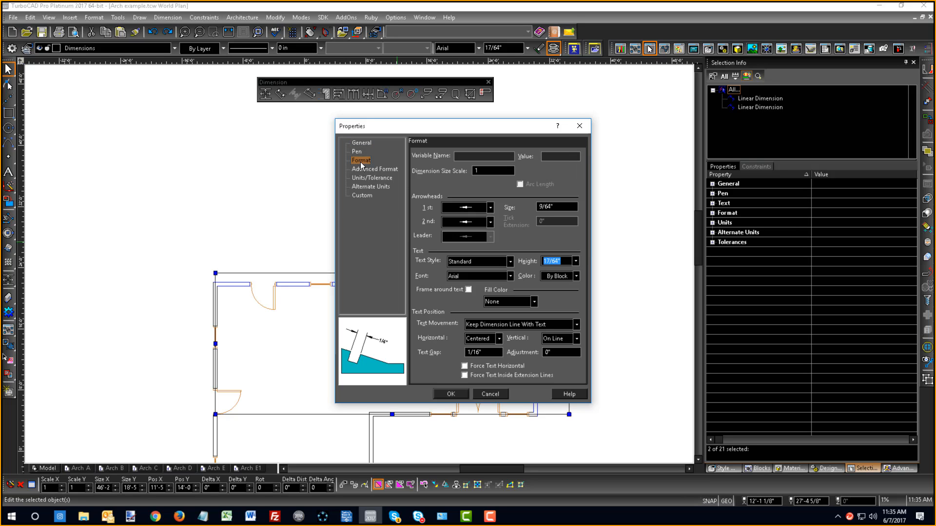
click(488, 170)
text(12)
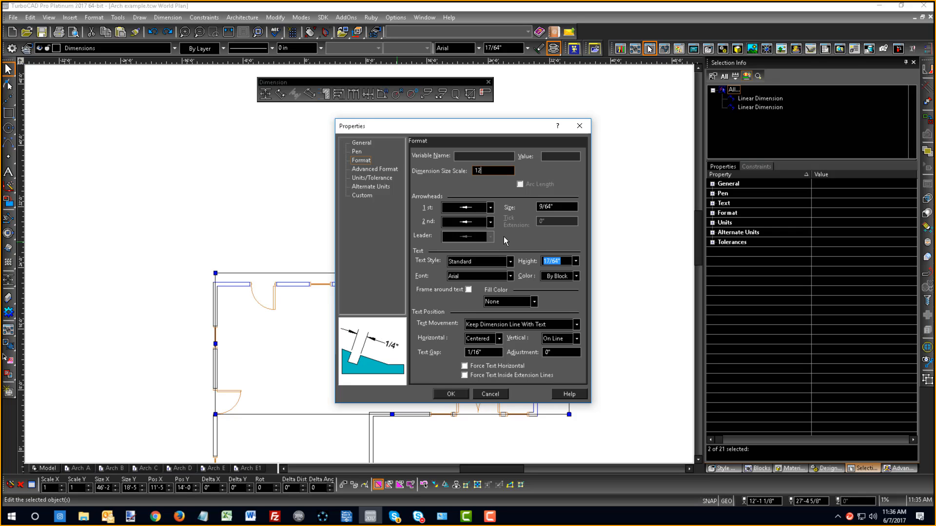
key(BackSpace)
key(BackSpace)
text(25)
key(Return)
click(489, 233)
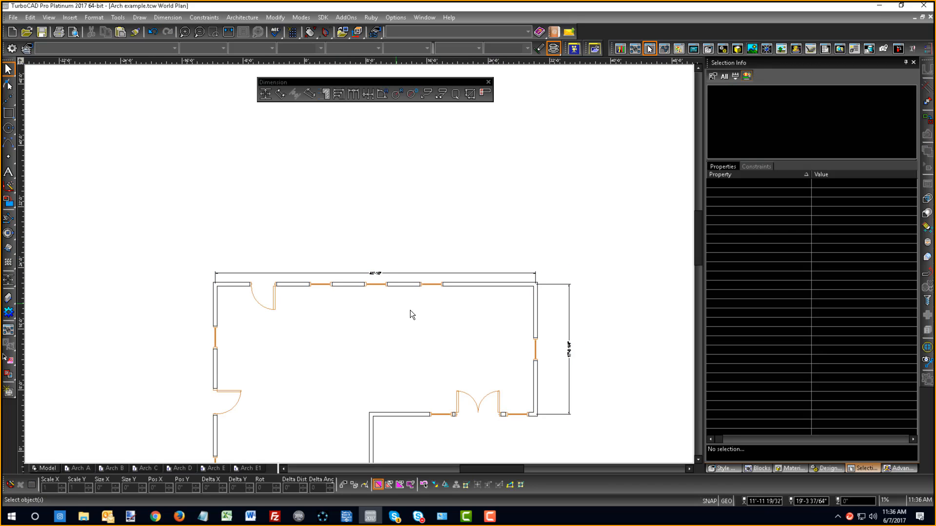
- Set the default Dimension Size Scale of the orthogonal dimension tool to 25
scroll(372, 295, up, 5)
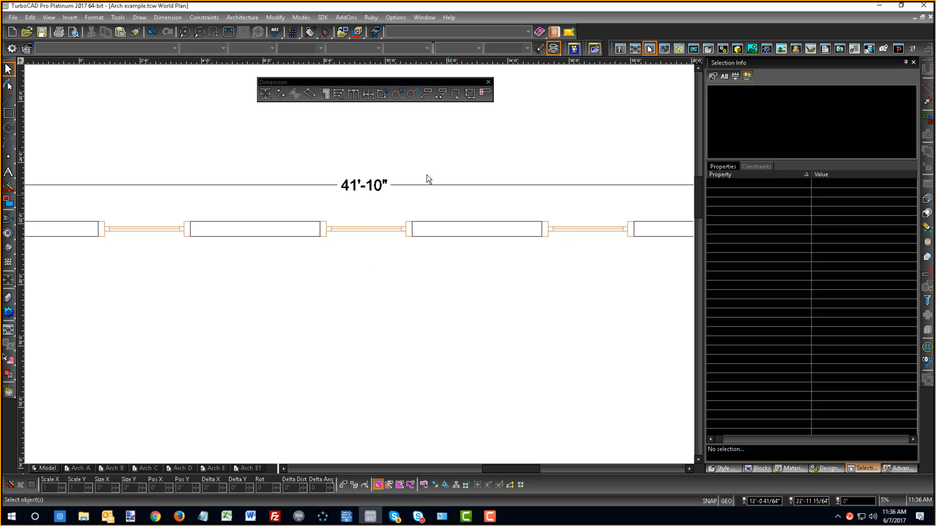
scroll(425, 176, down, 2)
scroll(537, 344, up, 1)
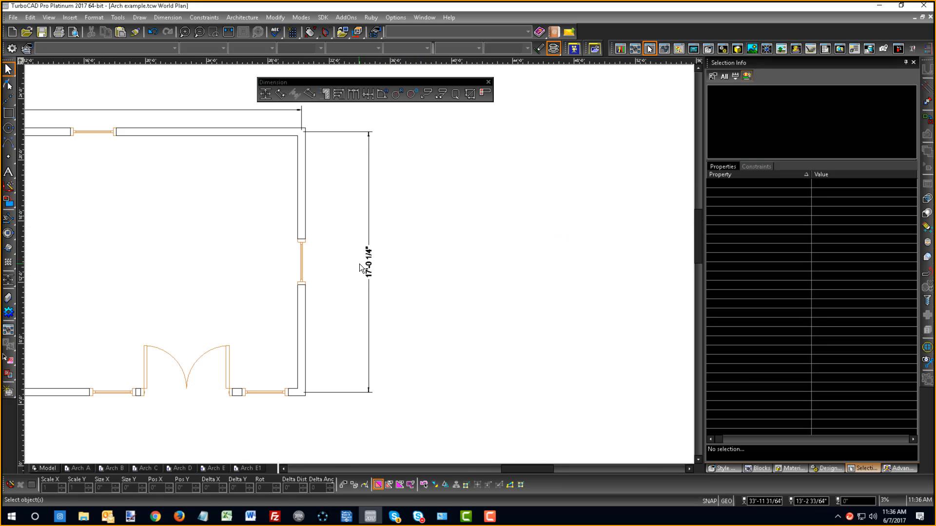
scroll(359, 264, down, 2)
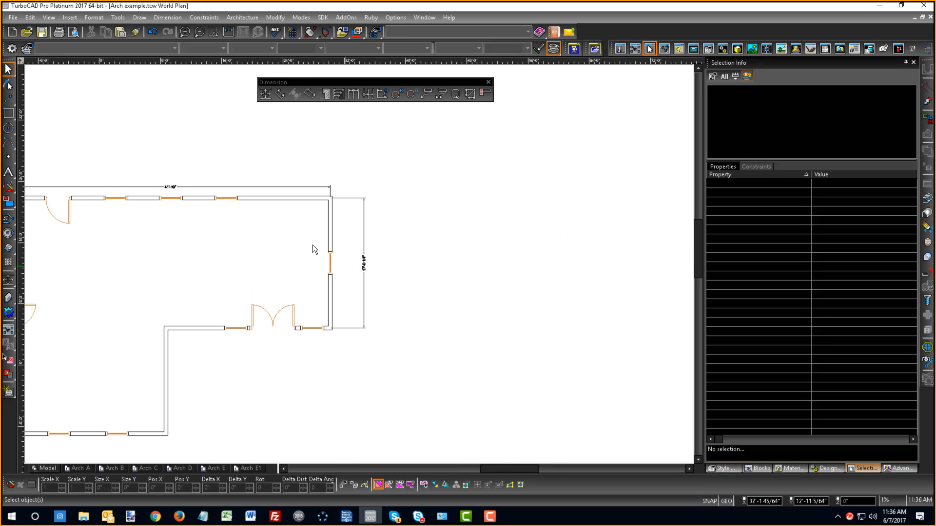
click(265, 94)
double_click(265, 94)
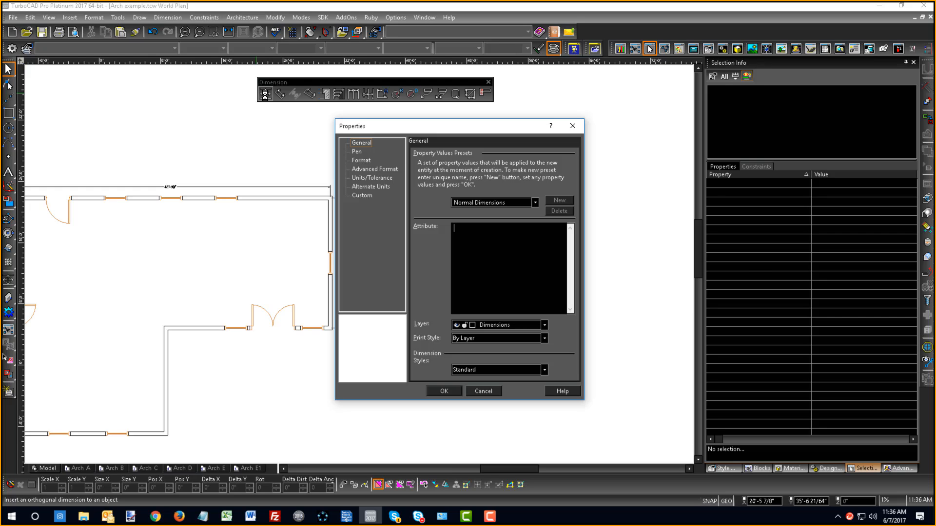
click(361, 161)
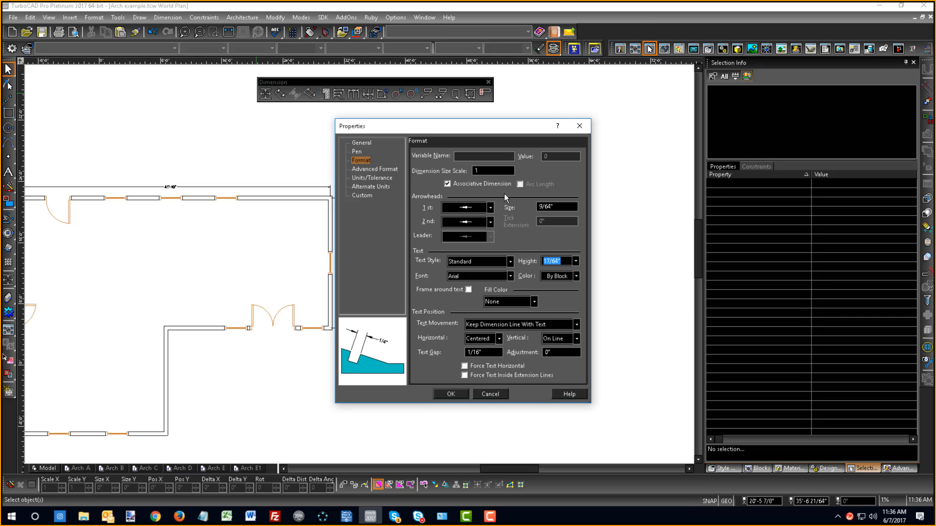
click(496, 168)
text(2)
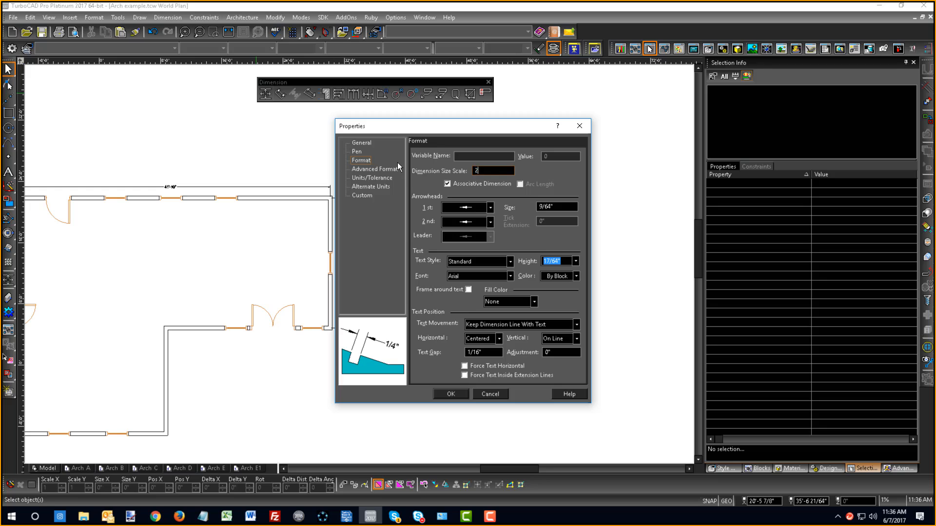
text(5)
key(Return)
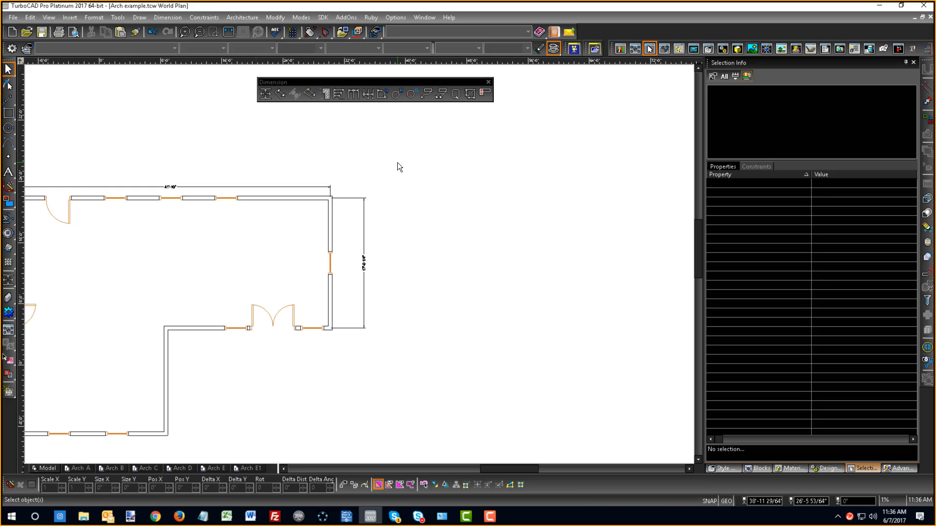
- Add orthogonal dimensions to the double-door wall and to the adjoining vertical wall at the plan's inner corner
click(195, 332)
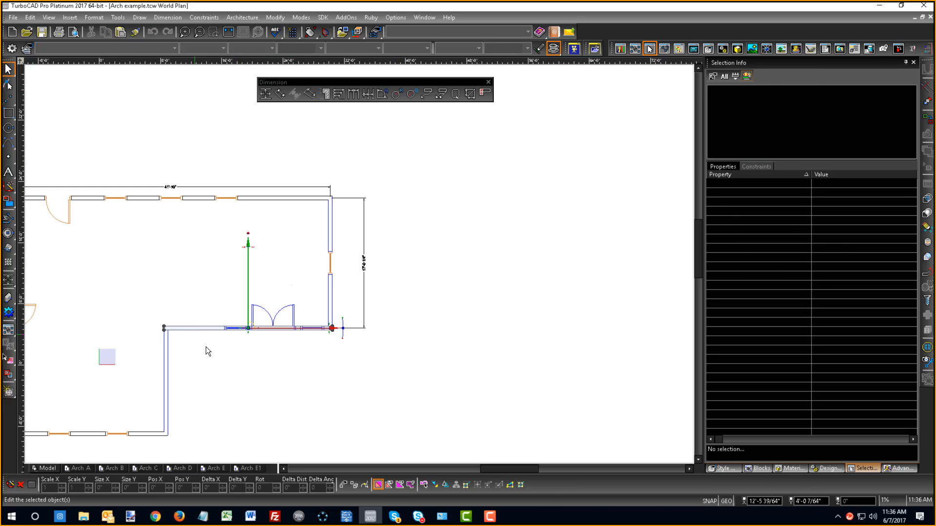
click(265, 93)
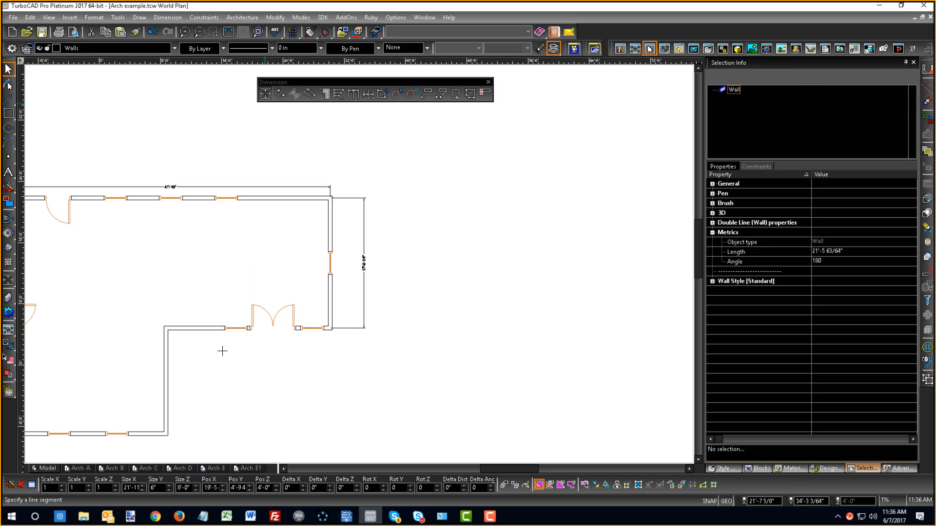
click(218, 329)
click(228, 369)
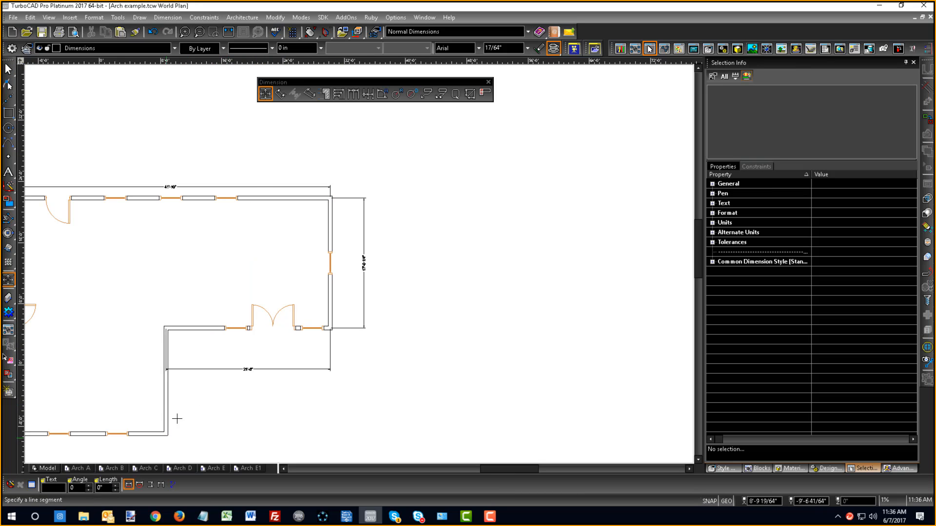
click(168, 411)
scroll(174, 482, down, 1)
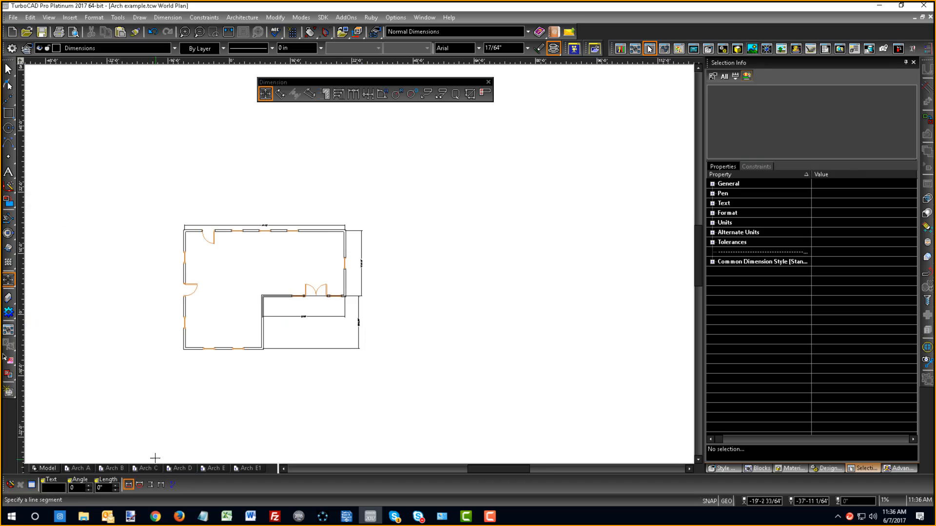
- Add an orthogonal dimension below the lower exterior wall of the floor plan
scroll(203, 420, up, 2)
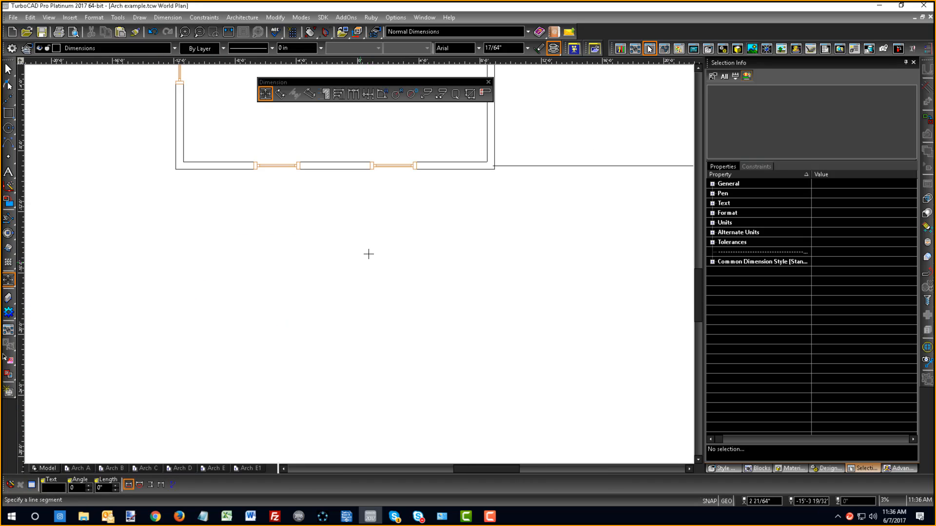
click(427, 169)
click(430, 218)
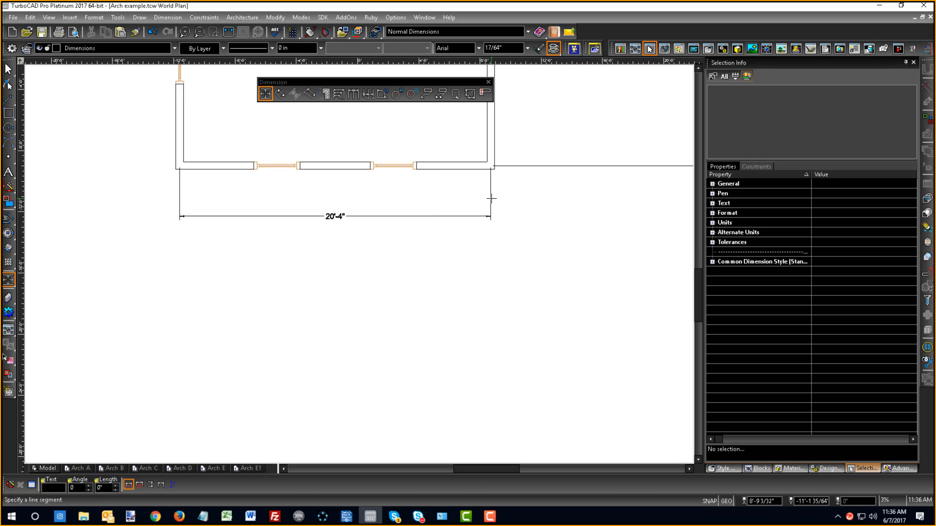
scroll(491, 198, down, 1)
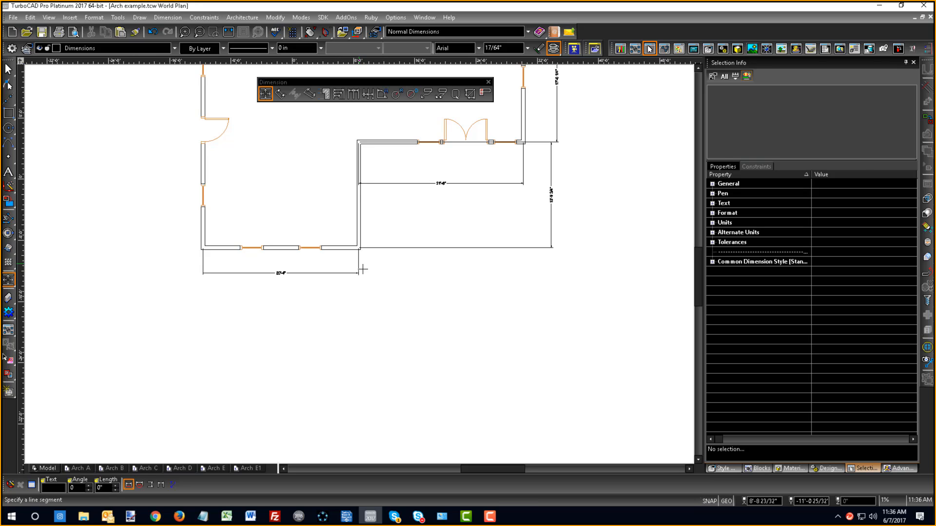
scroll(359, 262, down, 1)
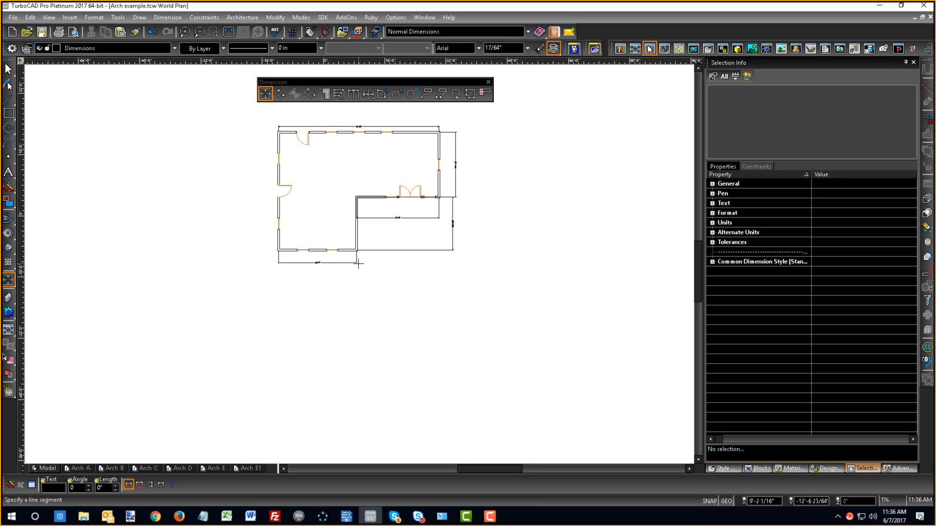
- Undo all the orthogonal dimensions placed around the floor plan
key(ctrl+z)
key(ctrl+z)
key(ctrl+z)
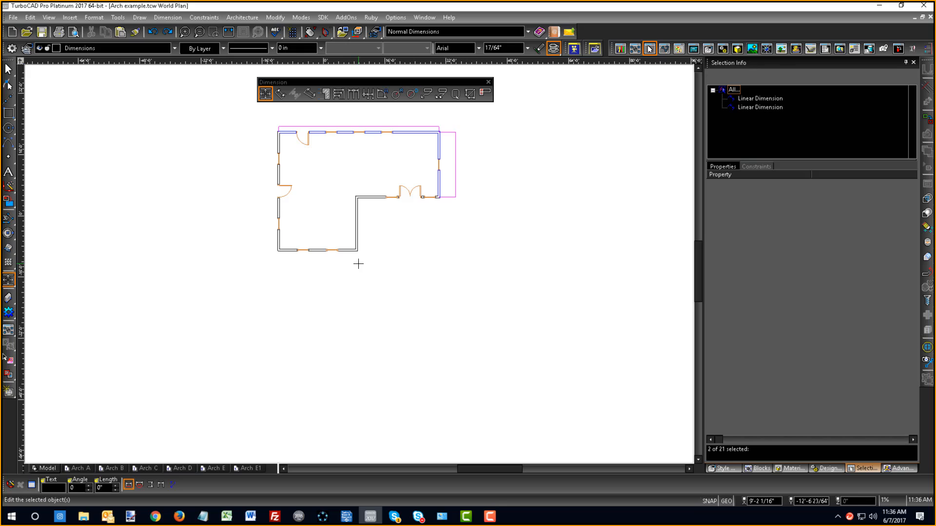
key(ctrl+z)
key(ctrl+z)
key(ctrl+z)
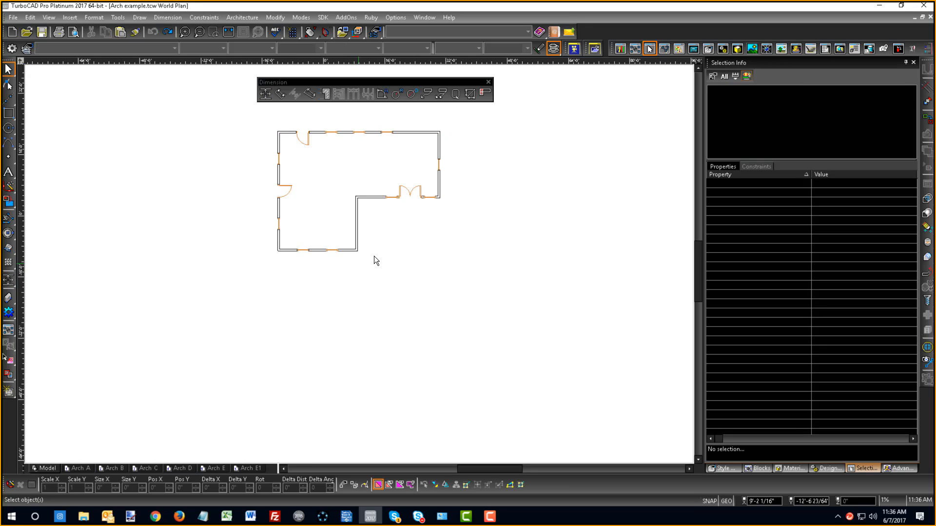
- Dimension the upper exterior wall with its door and window openings using the Wall dimension tool, and end the command
click(8, 281)
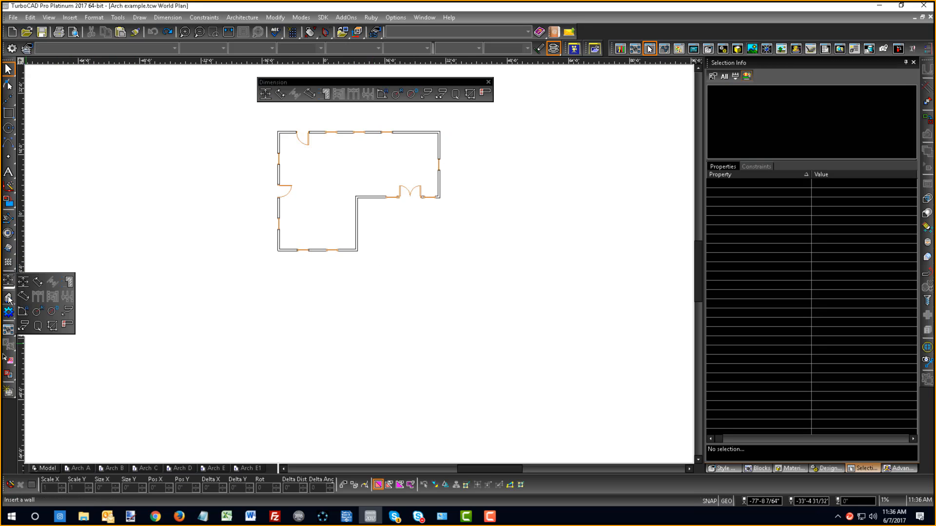
click(8, 298)
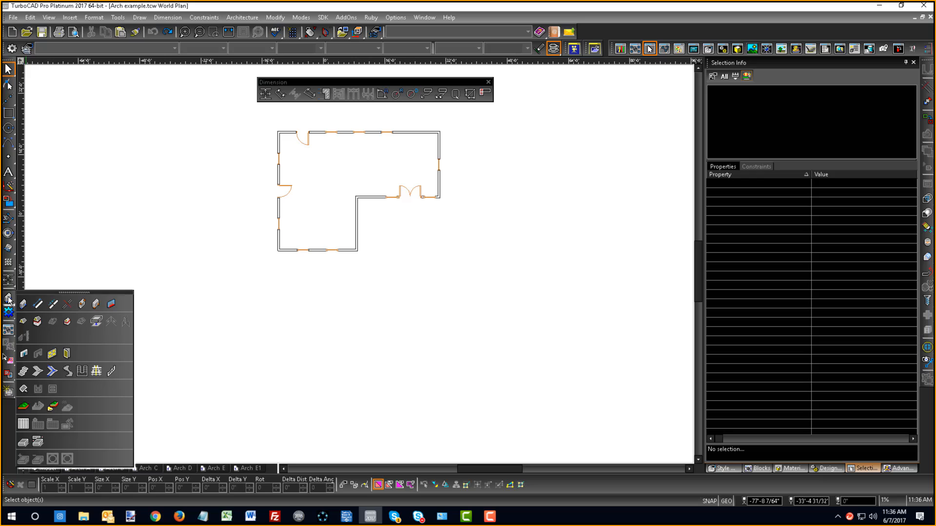
click(37, 306)
scroll(372, 392, down, 2)
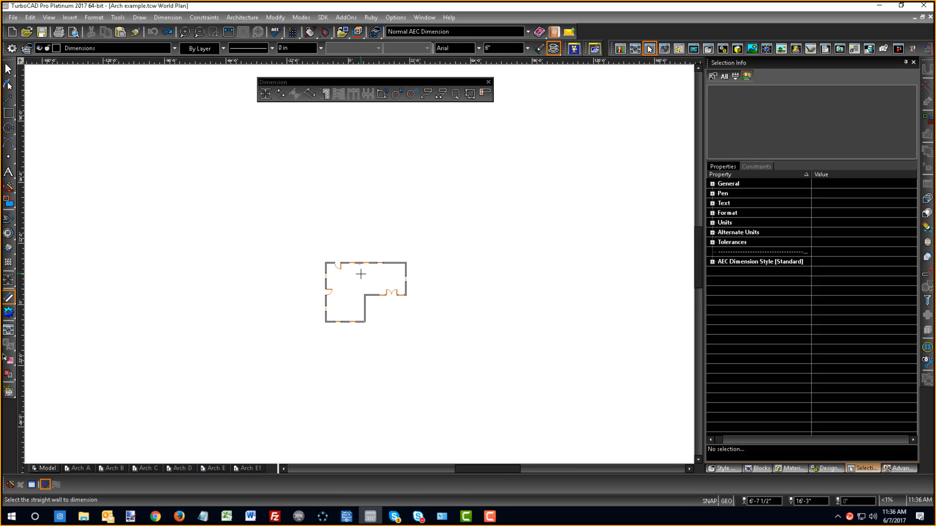
scroll(361, 274, up, 2)
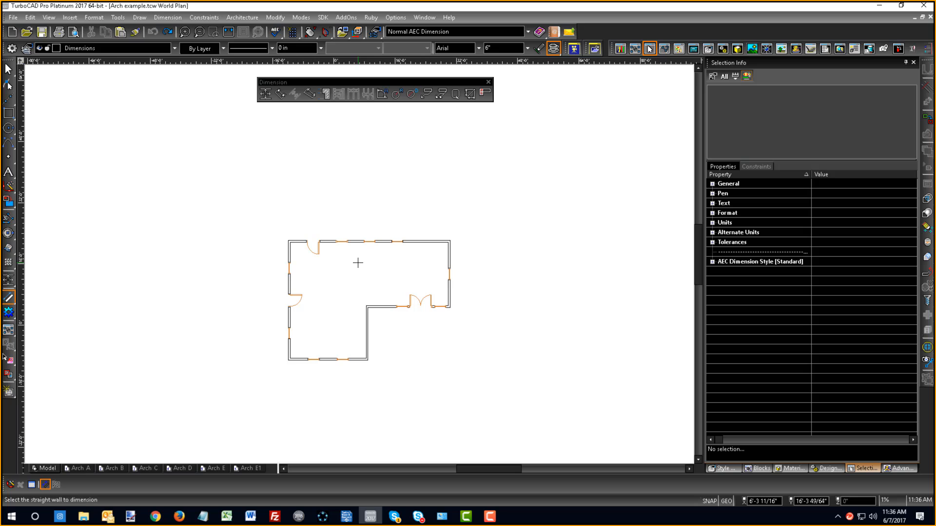
click(422, 241)
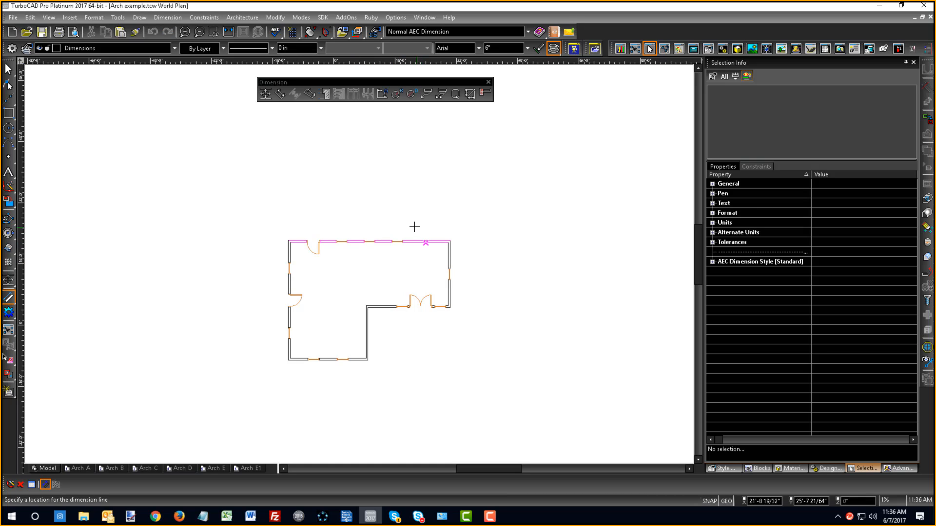
click(358, 225)
scroll(360, 266, up, 2)
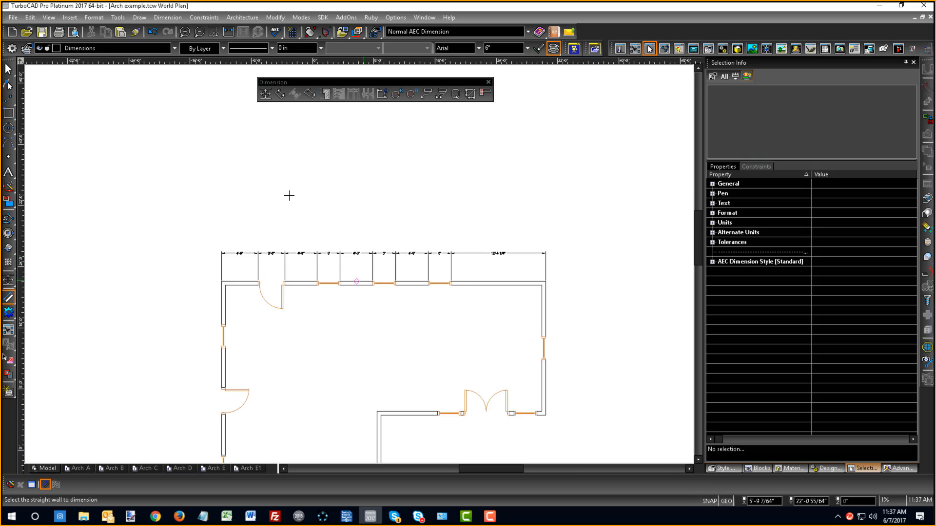
right_click(279, 178)
click(289, 134)
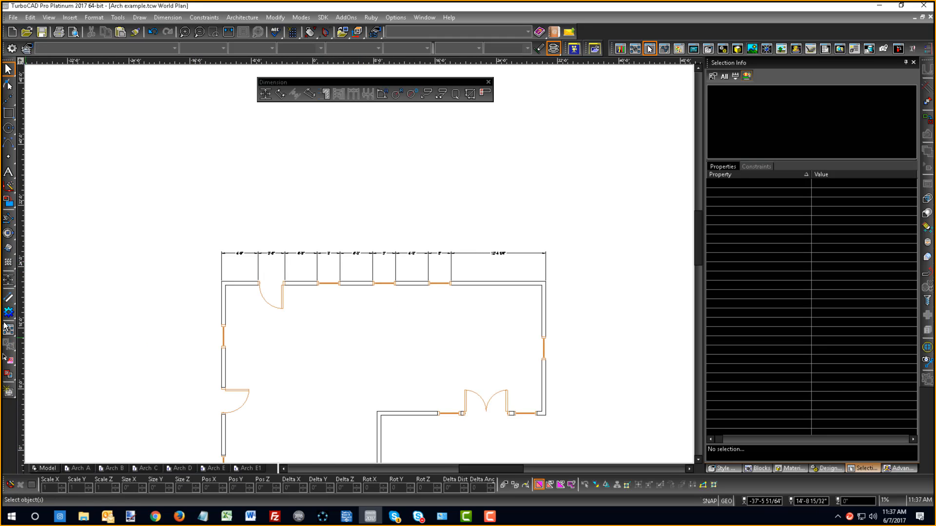
- Check the Wall dimension tool's properties, and review the Format settings of the Standard dimension style in the Style Manager
click(10, 297)
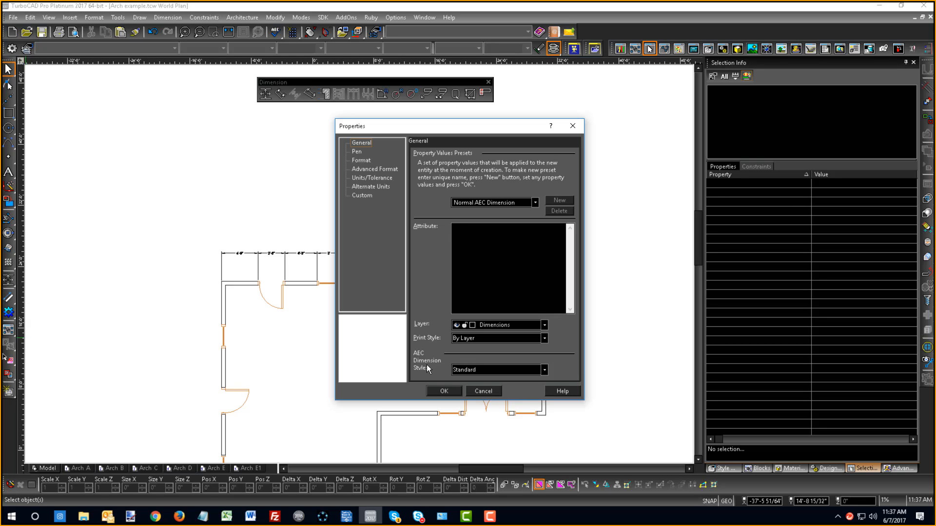
click(477, 392)
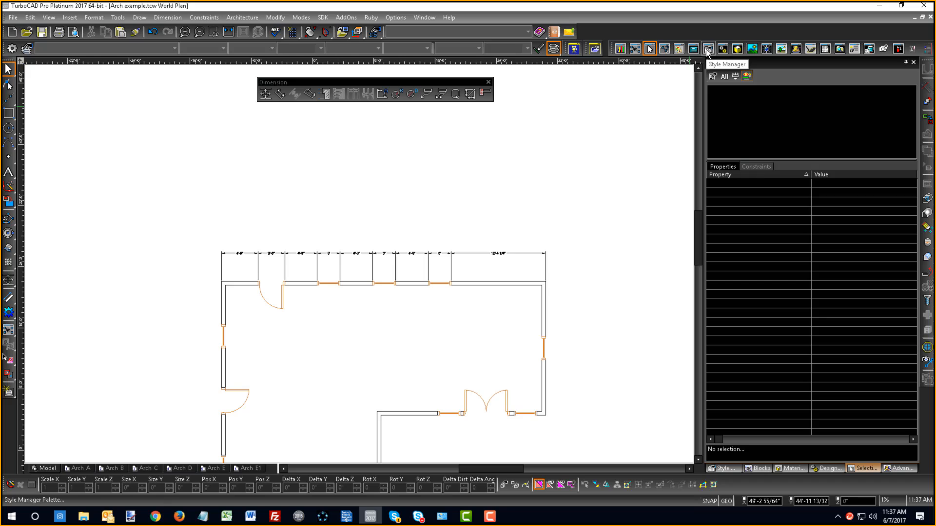
click(708, 49)
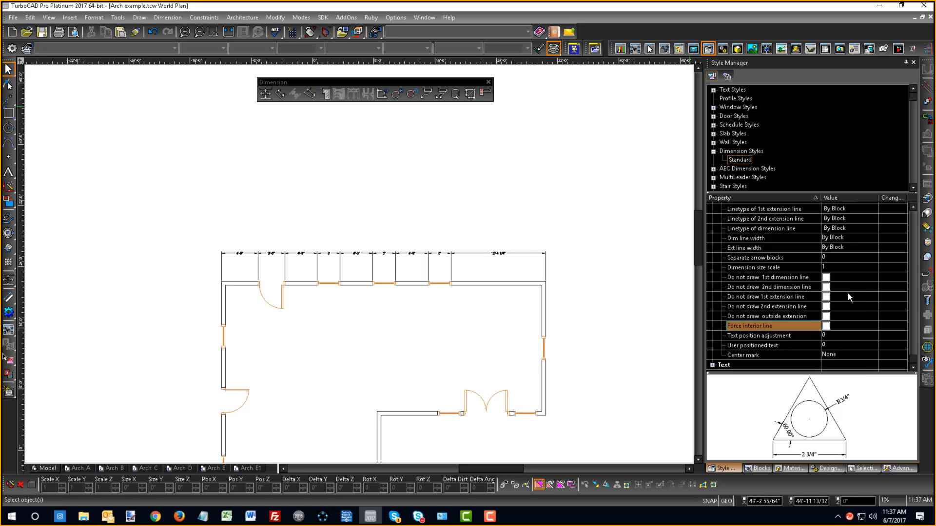
scroll(845, 282, up, 10)
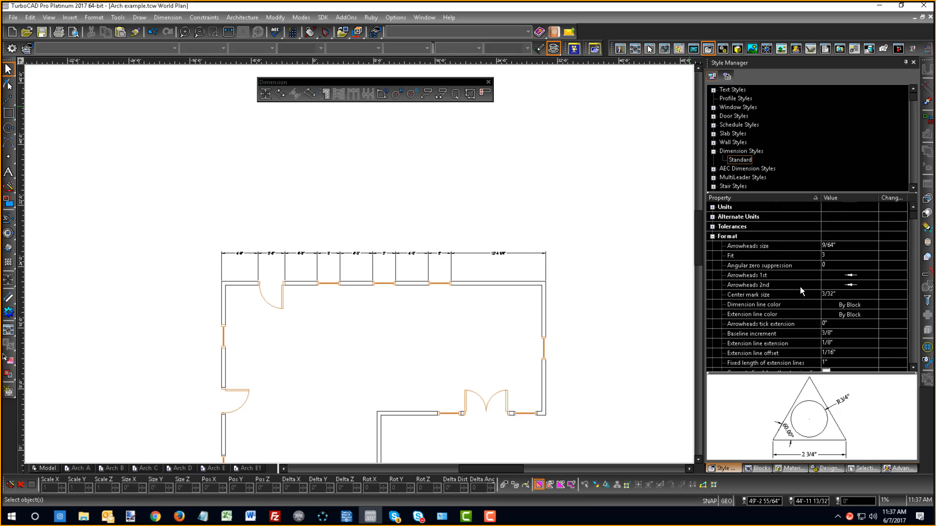
scroll(732, 249, down, 10)
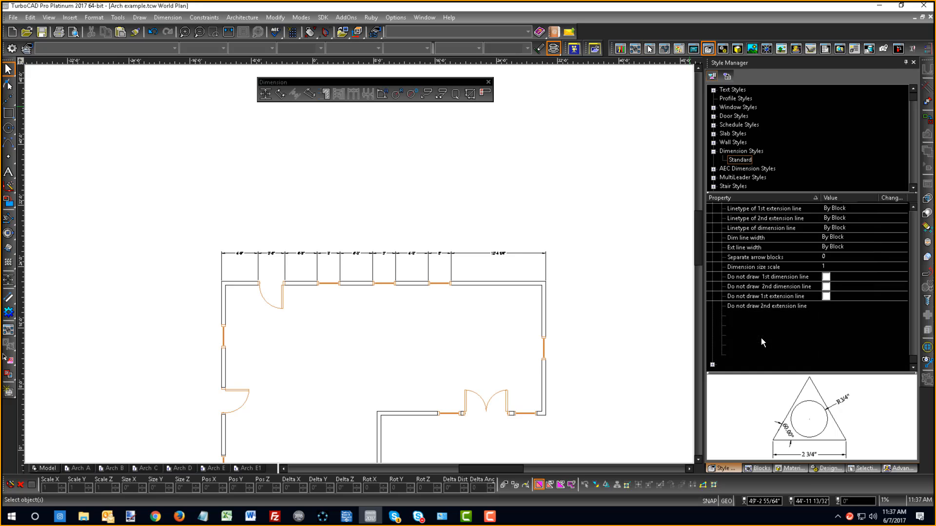
scroll(739, 324, up, 4)
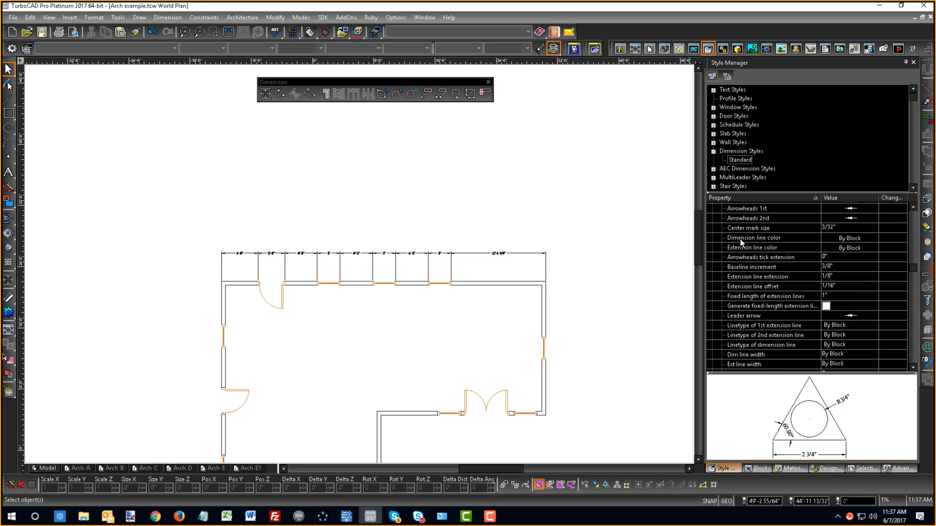
scroll(739, 239, up, 3)
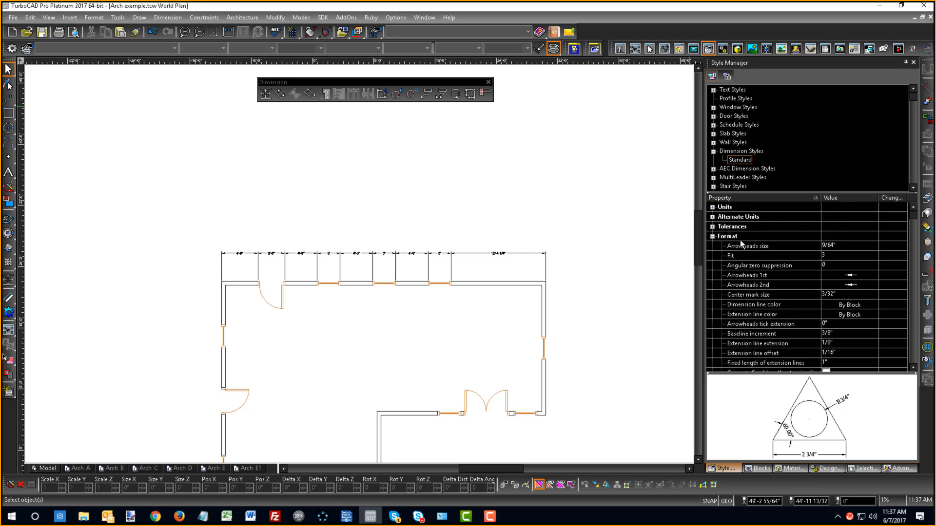
click(712, 237)
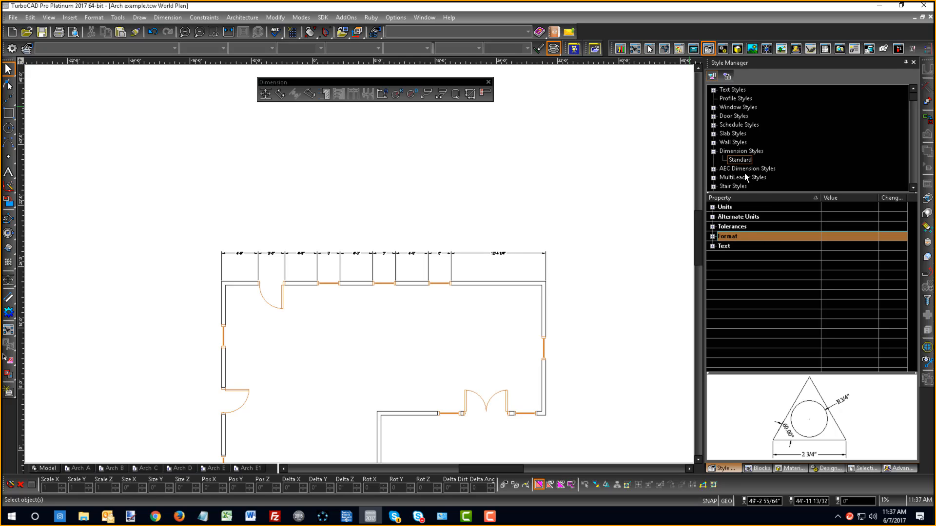
- Examine the Chain 1 settings of the Standard AEC dimension style and the style assigned in the Wall dimension tool's properties
click(713, 169)
click(738, 177)
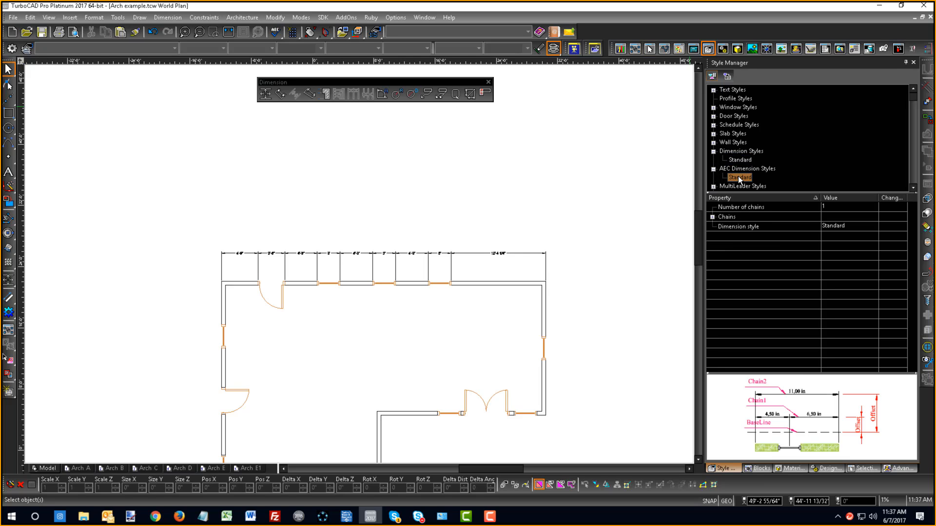
click(713, 216)
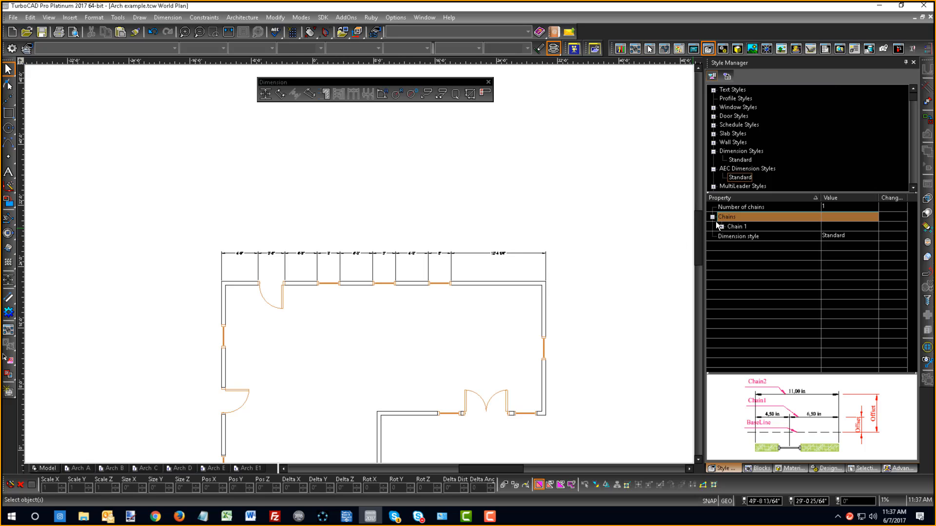
click(721, 227)
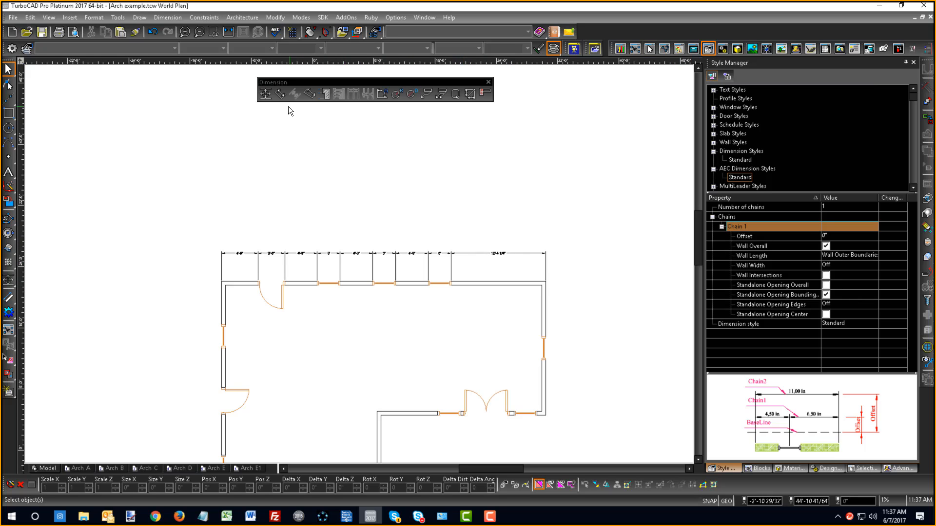
double_click(8, 300)
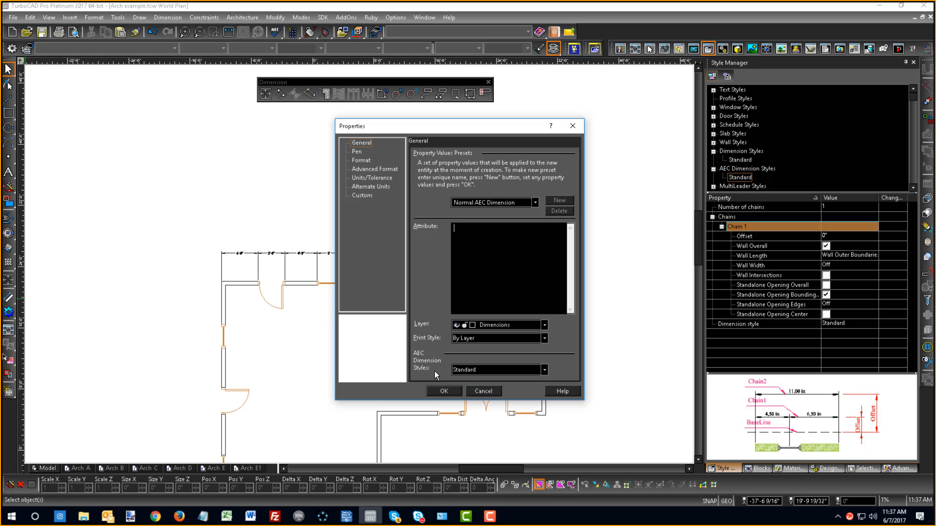
click(485, 391)
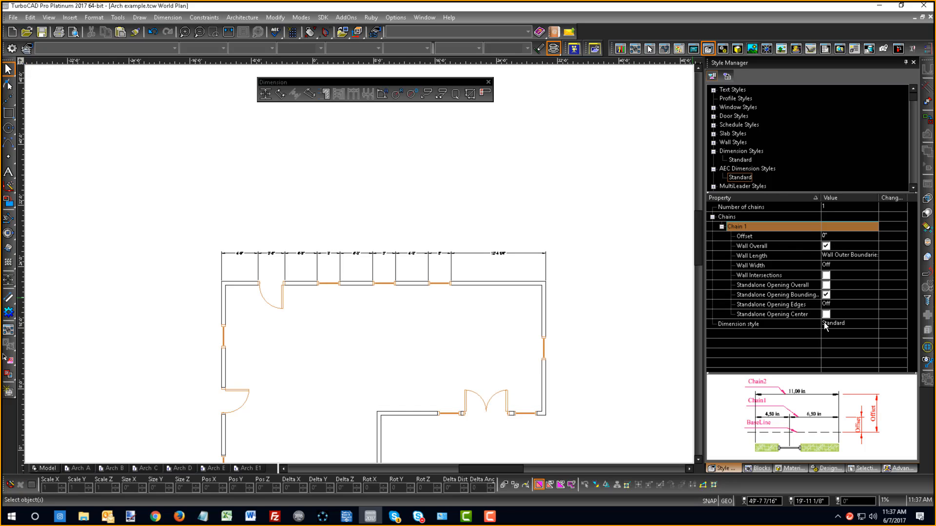
- Turn off Standalone Opening Bounding for Chain 1 of the Standard AEC dimension style, and apply the change to the wall dimension
click(826, 295)
click(826, 285)
click(825, 276)
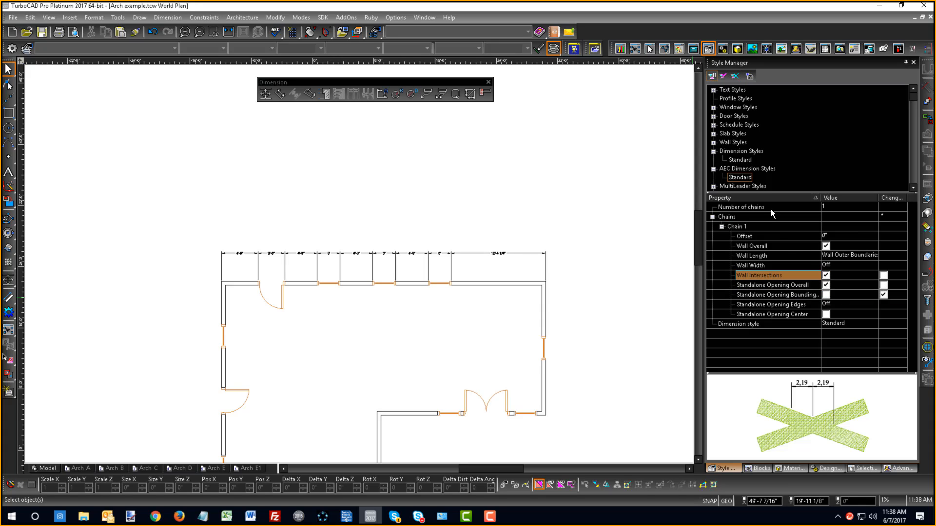
click(826, 276)
click(826, 285)
click(724, 76)
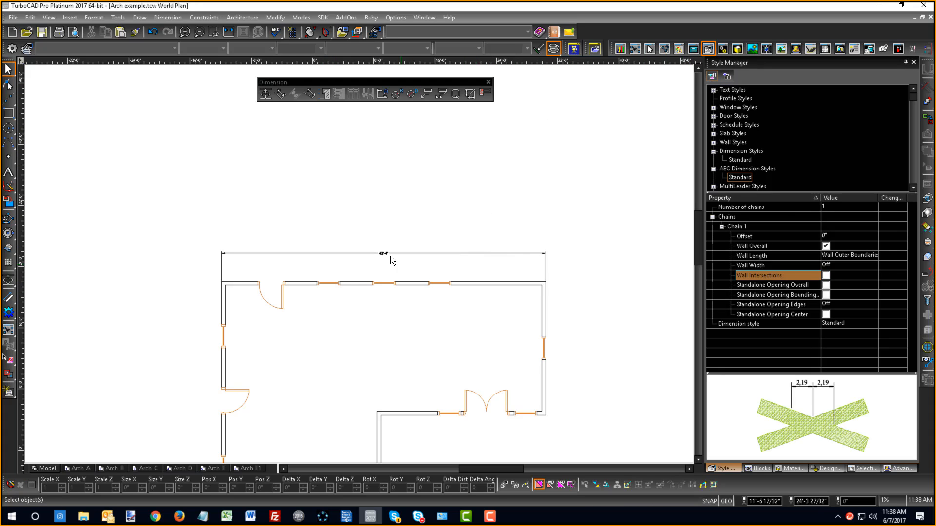
- Enable Standalone Opening Overall, Wall Intersections and Standalone Opening Bounding for Chain 1 of the Standard AEC dimension style, and apply them
click(826, 285)
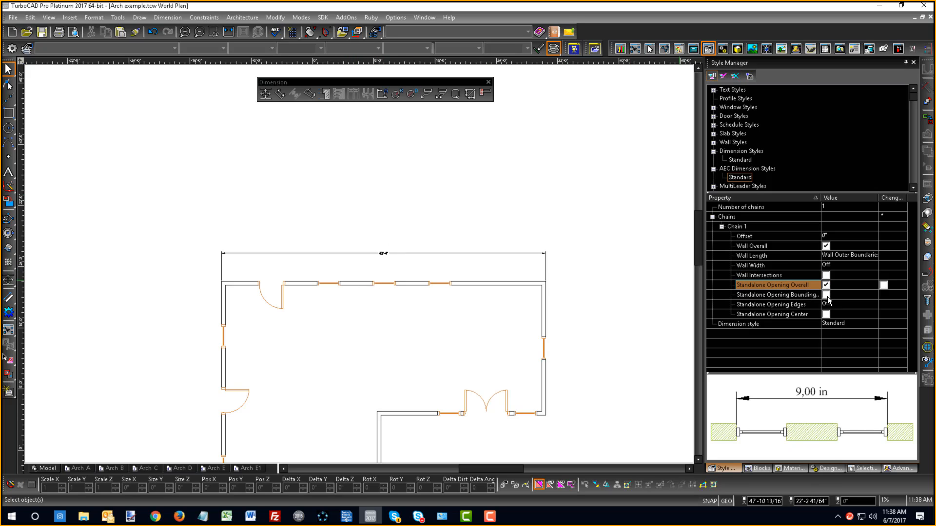
click(826, 295)
click(827, 294)
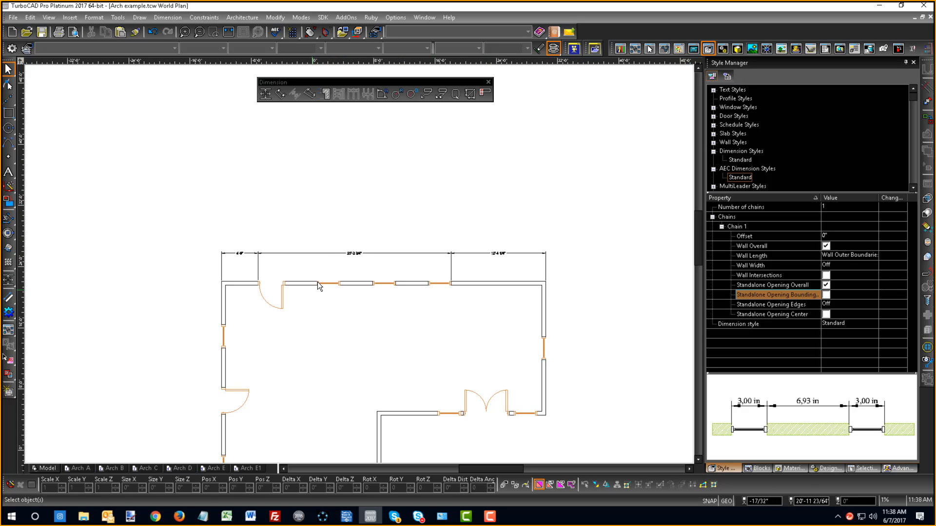
click(826, 275)
click(827, 294)
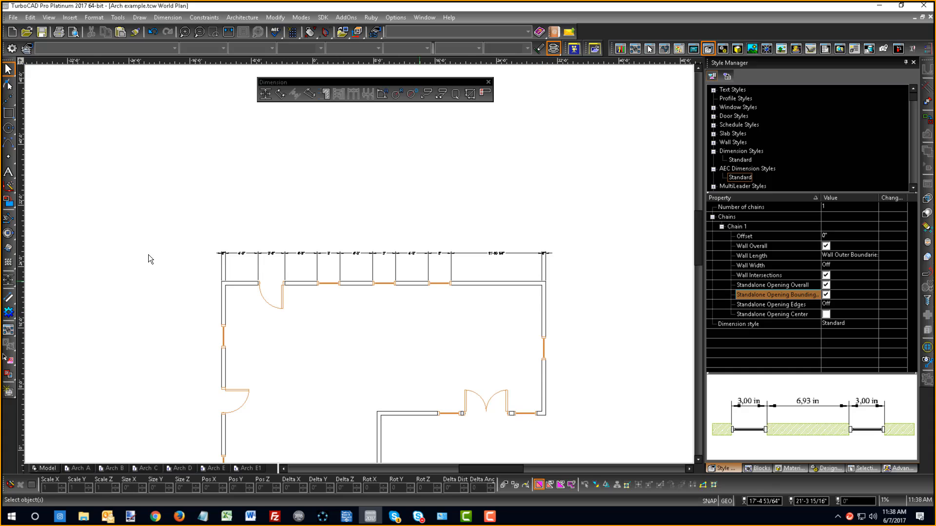
- Dimension the plan's right exterior wall with its window using the Wall dimension tool, placing the dimension line outside the building
click(545, 310)
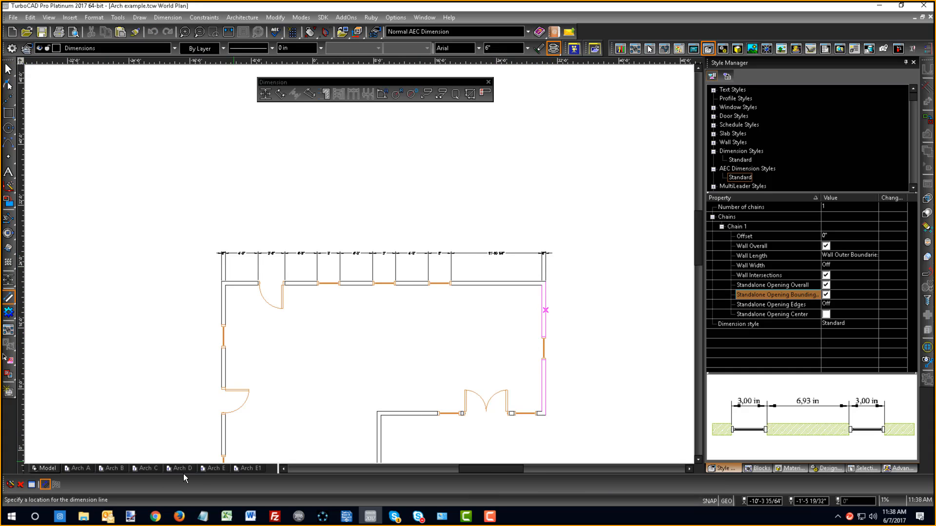
click(9, 301)
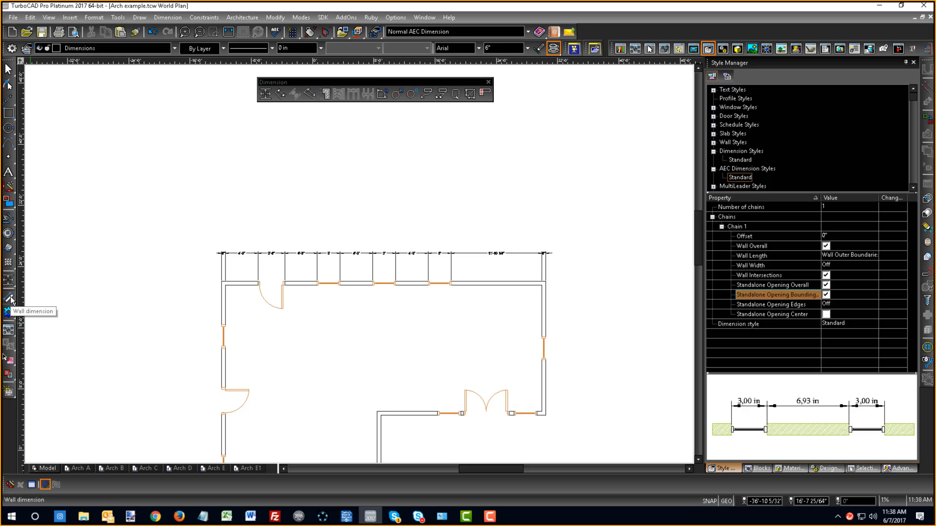
click(10, 298)
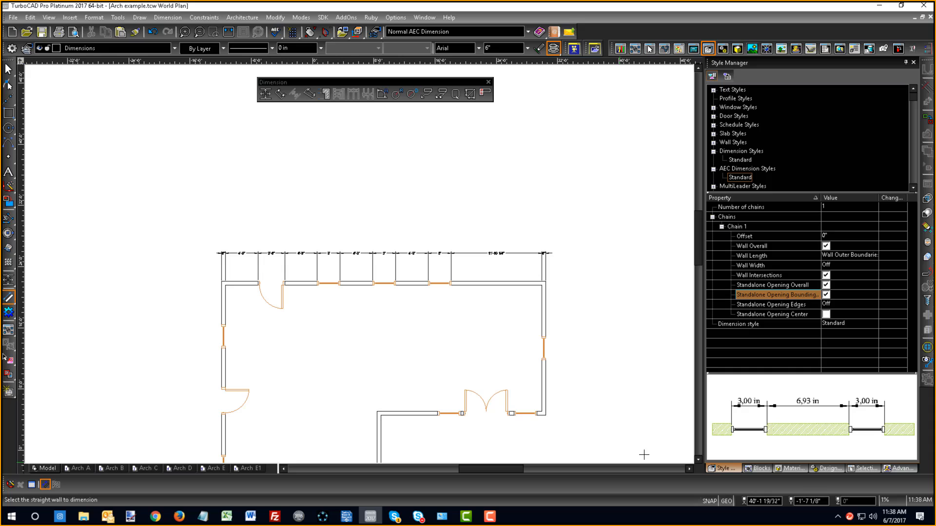
click(547, 323)
click(566, 326)
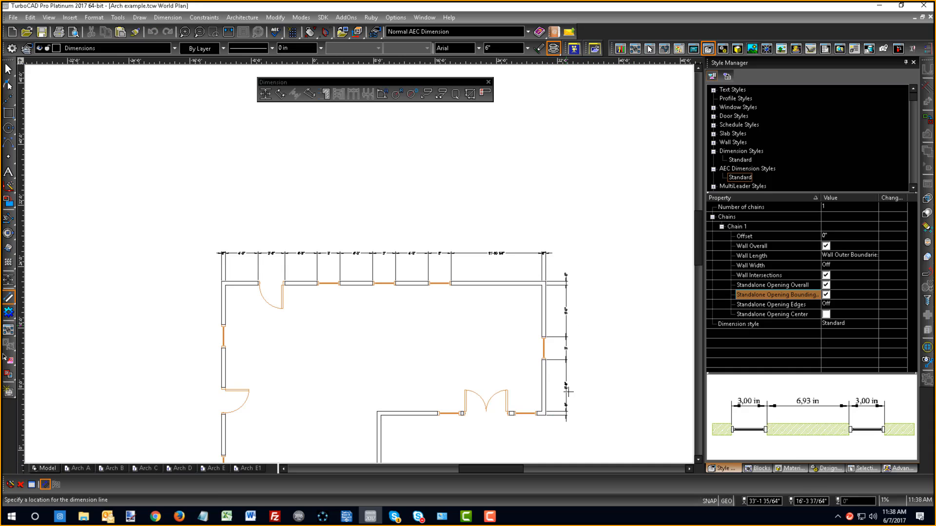
- Add wall dimensions to the double-door wall and to the adjoining vertical wall at the plan's inner corner
click(414, 414)
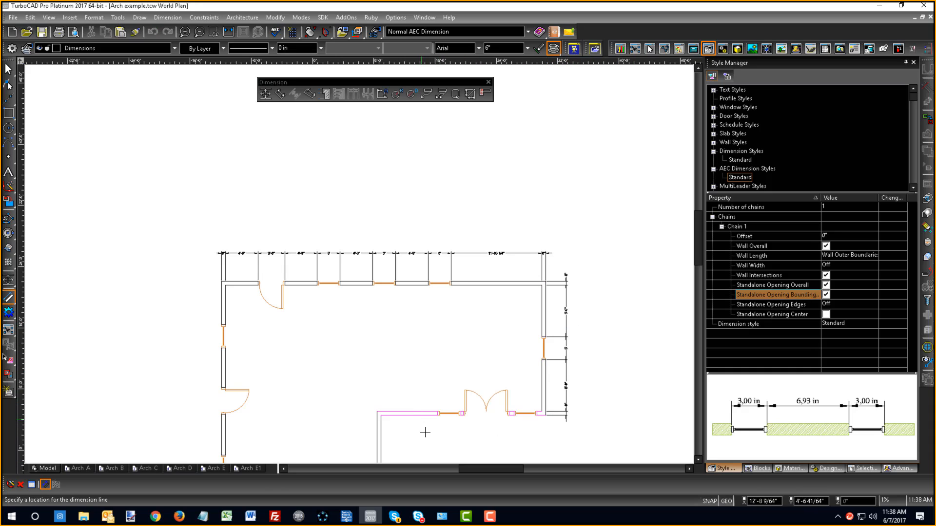
click(427, 435)
scroll(427, 437, down, 1)
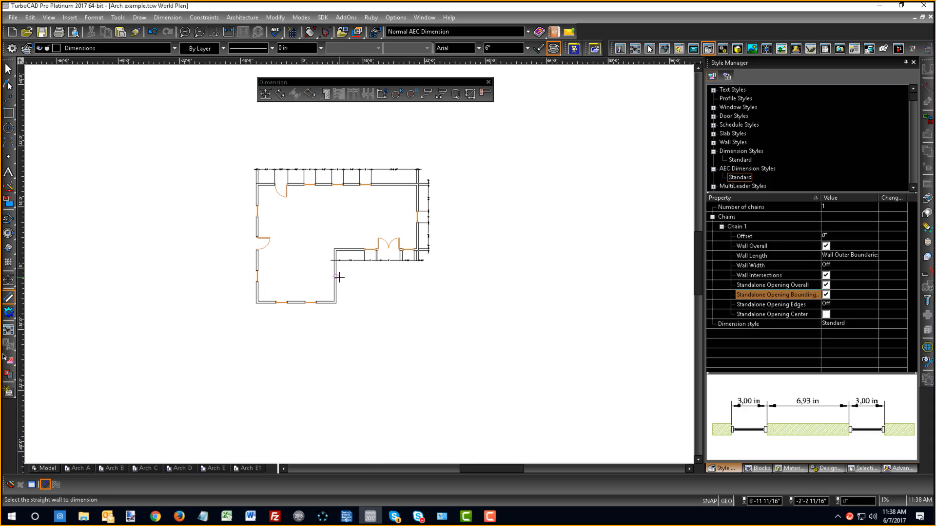
scroll(317, 292, up, 1)
click(358, 268)
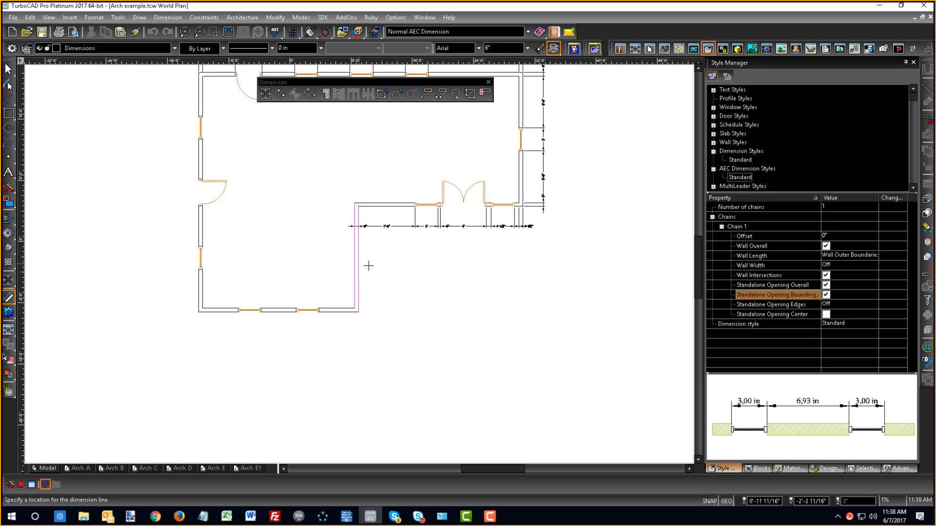
click(383, 271)
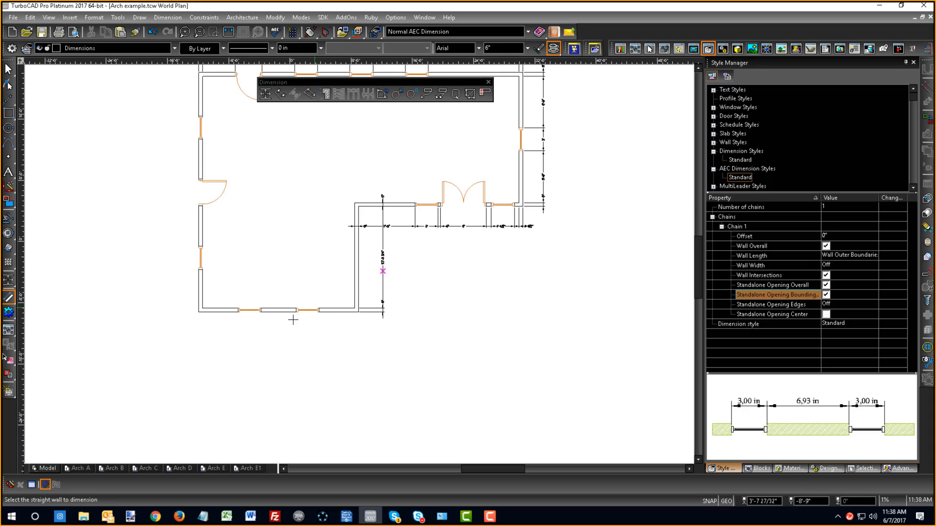
- Add wall dimensions outside the lower and left exterior walls of the floor plan, and end the command
click(338, 312)
click(334, 338)
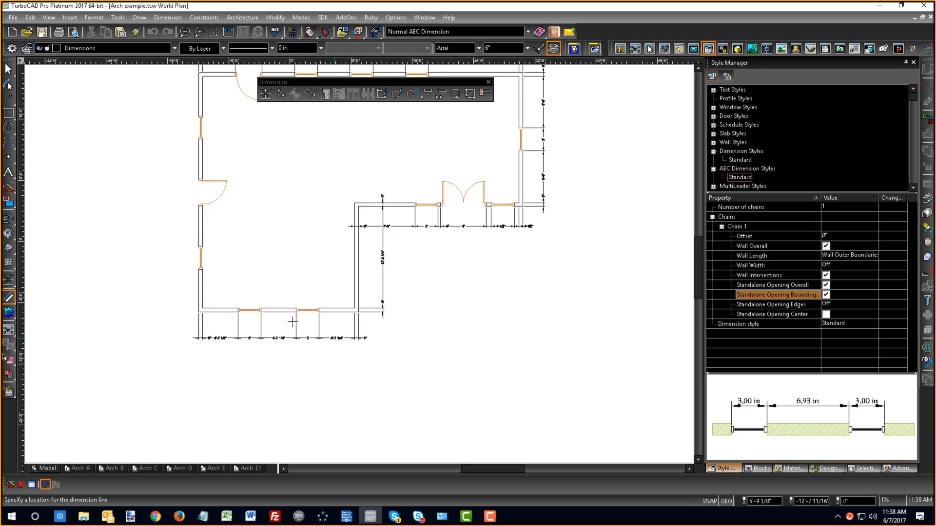
click(199, 290)
click(170, 273)
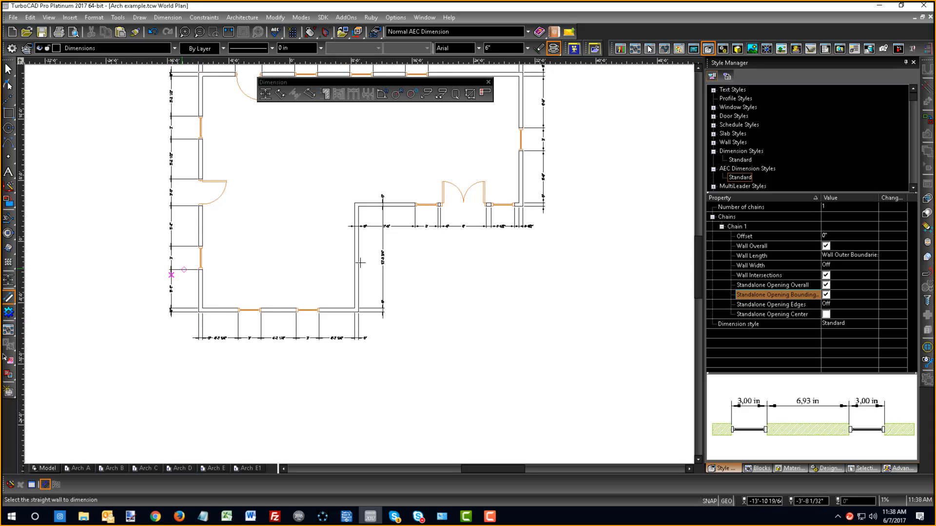
scroll(361, 264, down, 1)
scroll(419, 165, up, 1)
scroll(383, 307, down, 1)
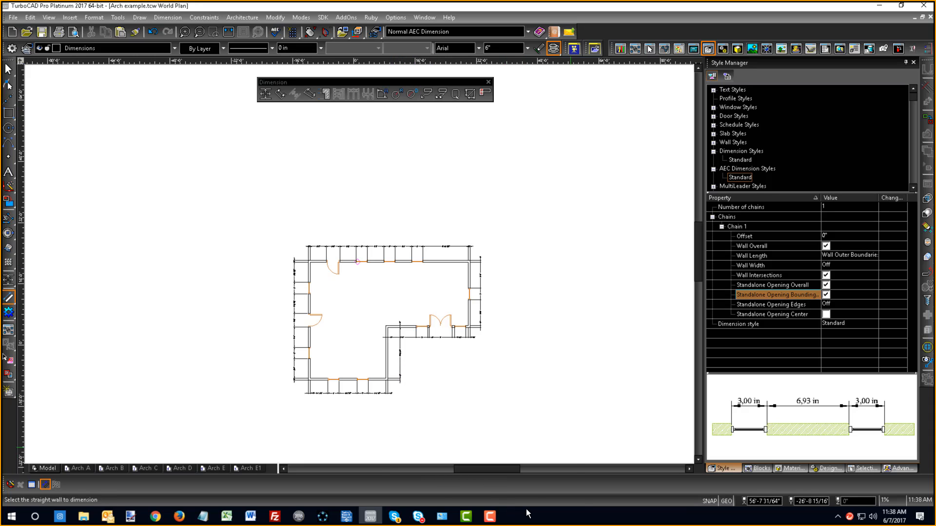
scroll(362, 273, up, 2)
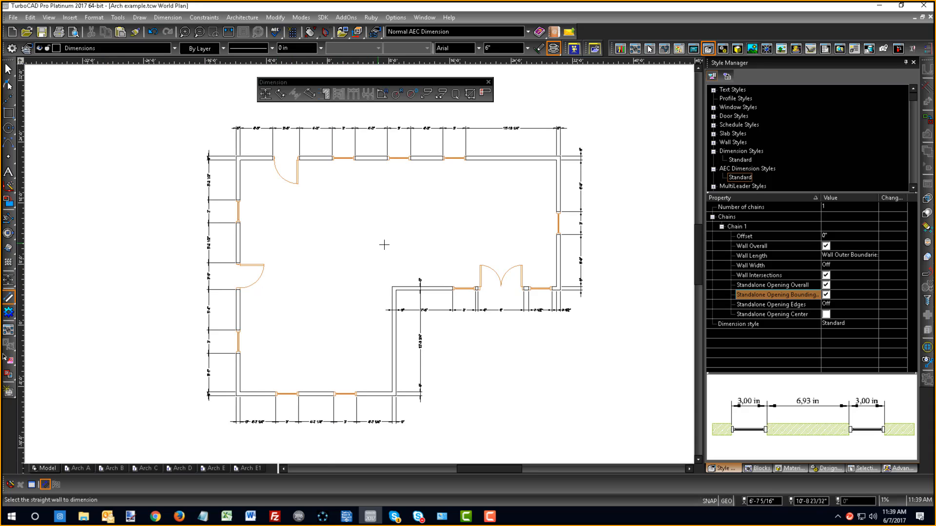
click(6, 85)
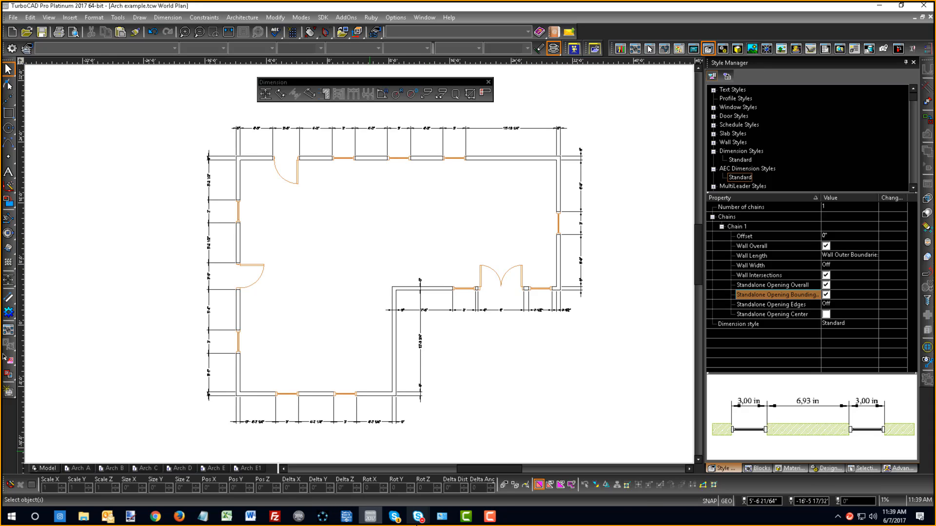
- Switch to the Skype for Business webinar window, check the attendee conversation, and return to the TurboCAD drawing
click(417, 520)
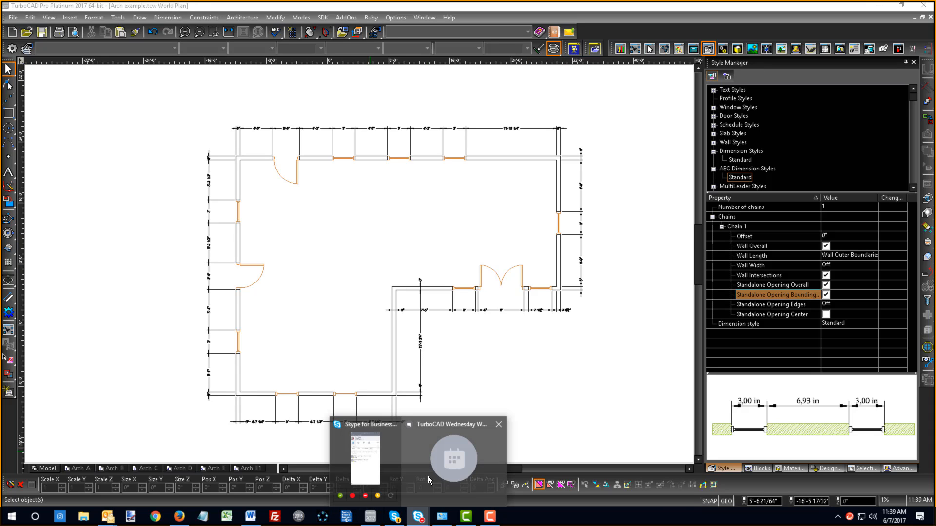
click(392, 466)
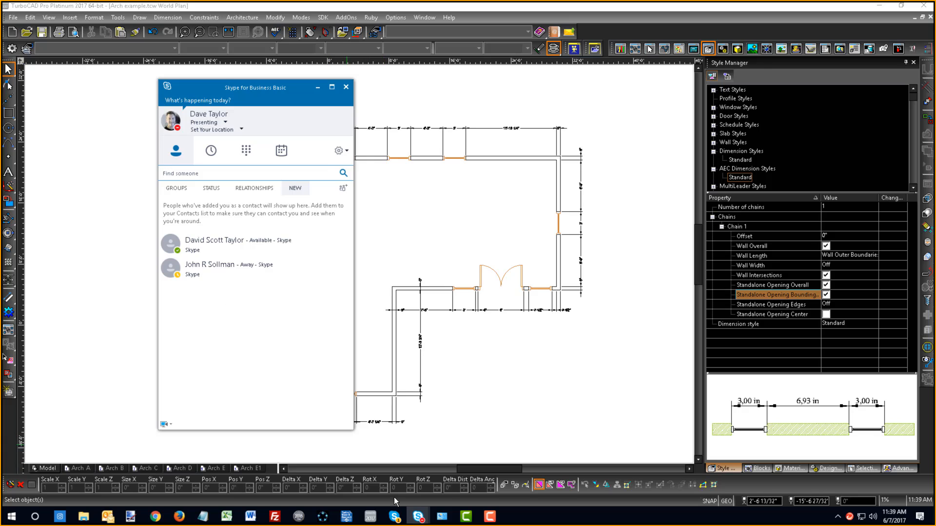
mouse_move(418, 517)
click(470, 433)
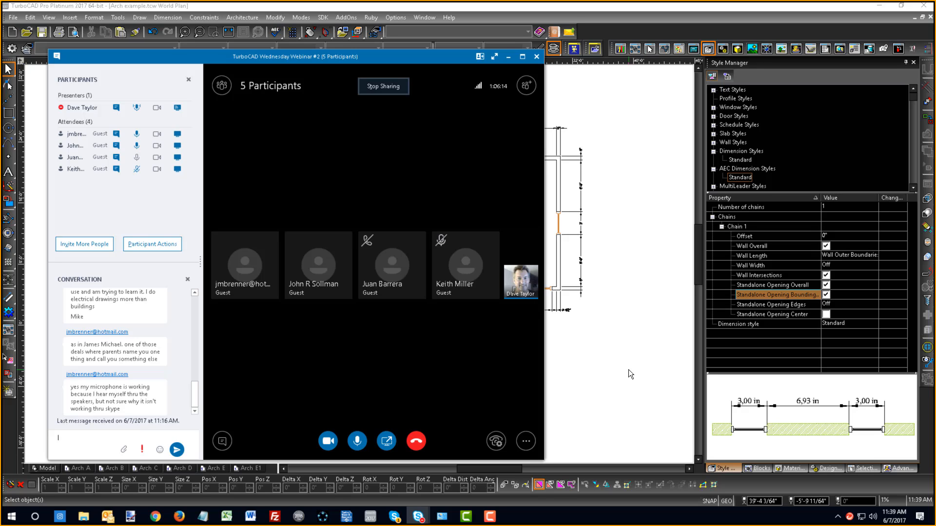
click(618, 396)
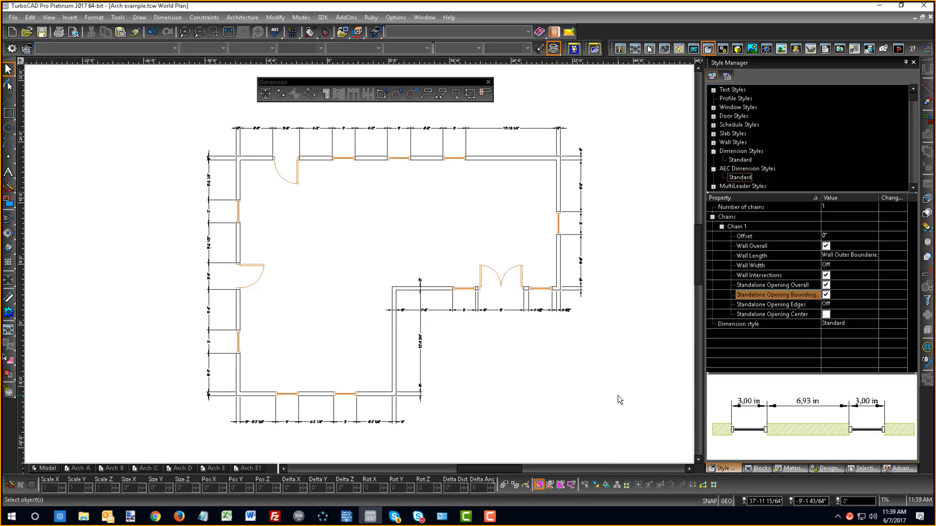
- Switch to the Skype for Business contacts window and move it off the drawing, returning to the TurboCAD floor plan
click(420, 517)
click(358, 425)
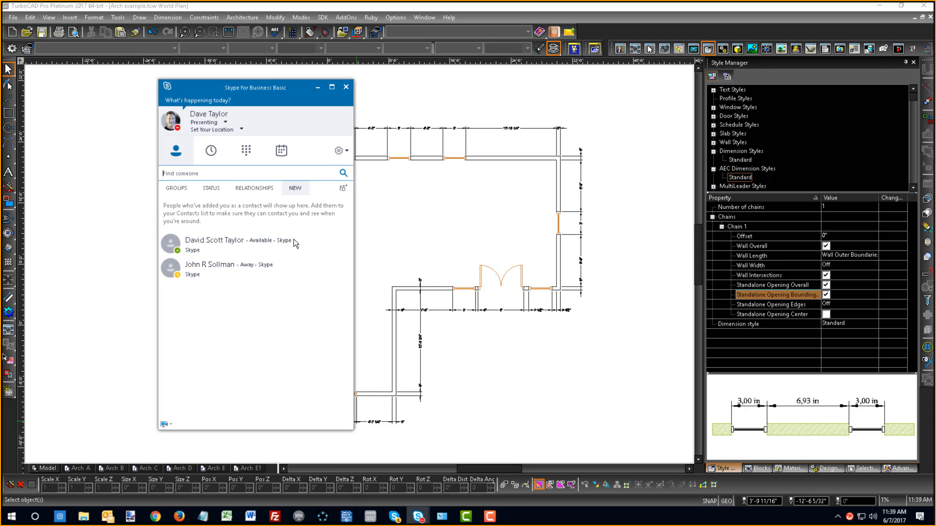
drag(245, 85, 935, 146)
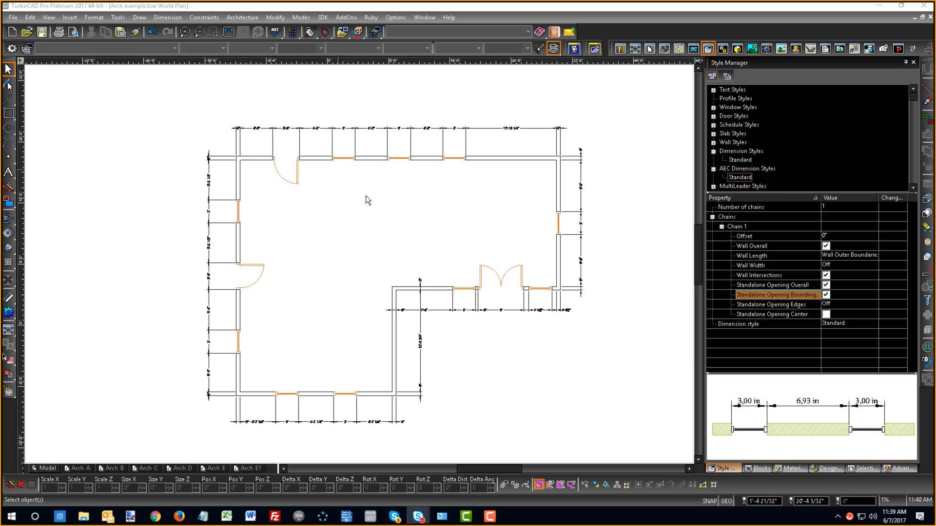
scroll(379, 295, down, 2)
scroll(378, 290, up, 2)
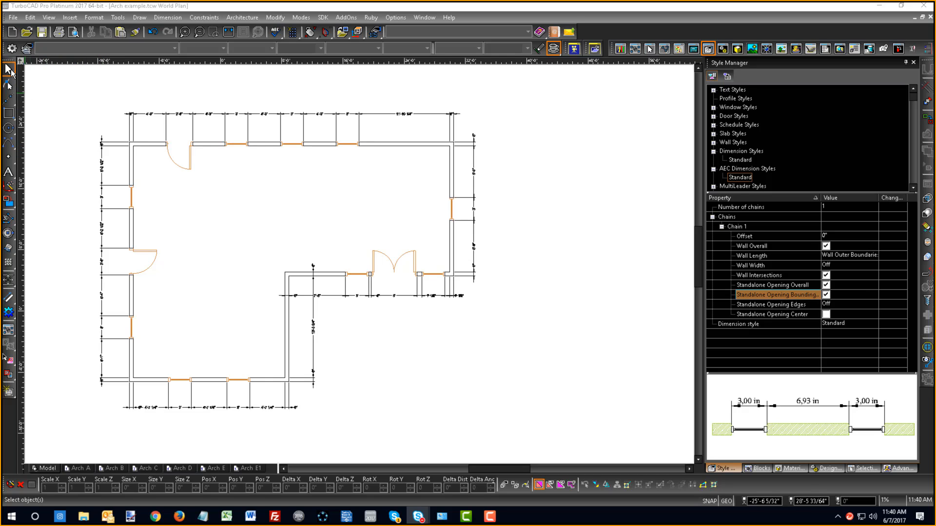
click(228, 31)
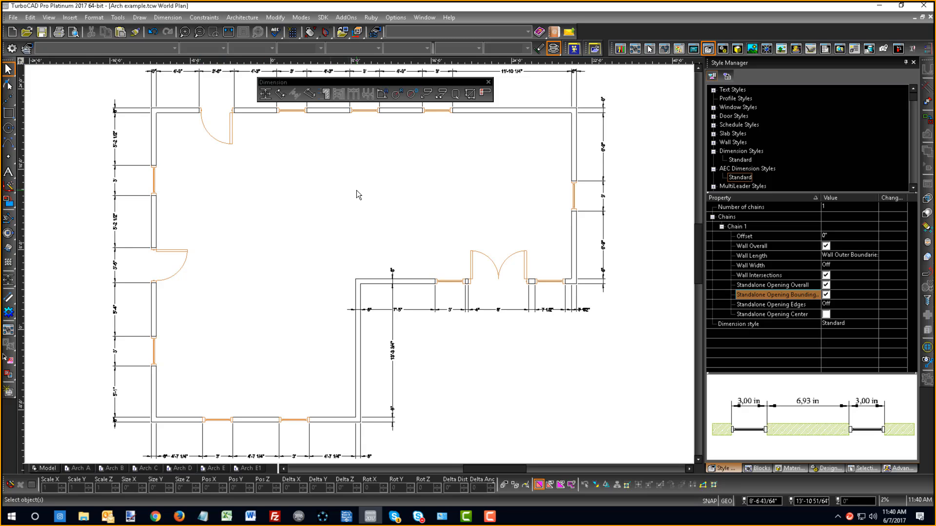
scroll(358, 195, down, 2)
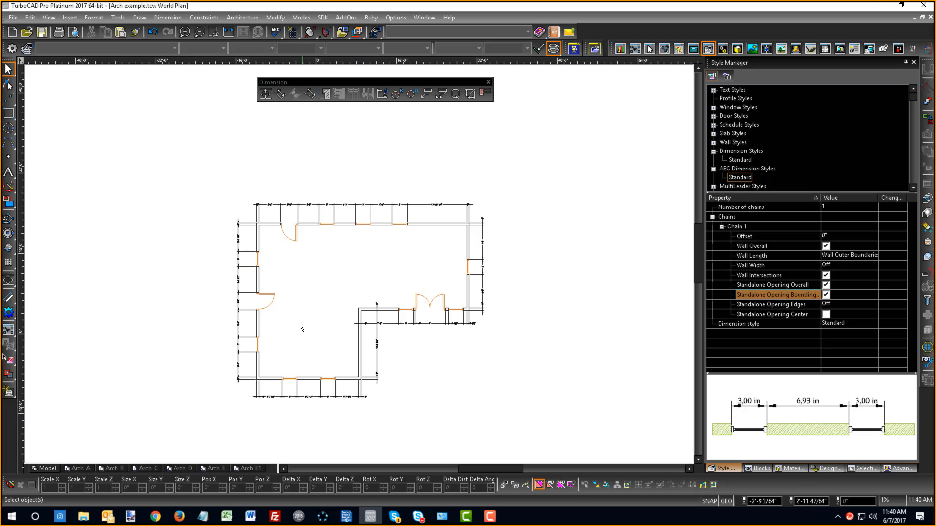
click(9, 392)
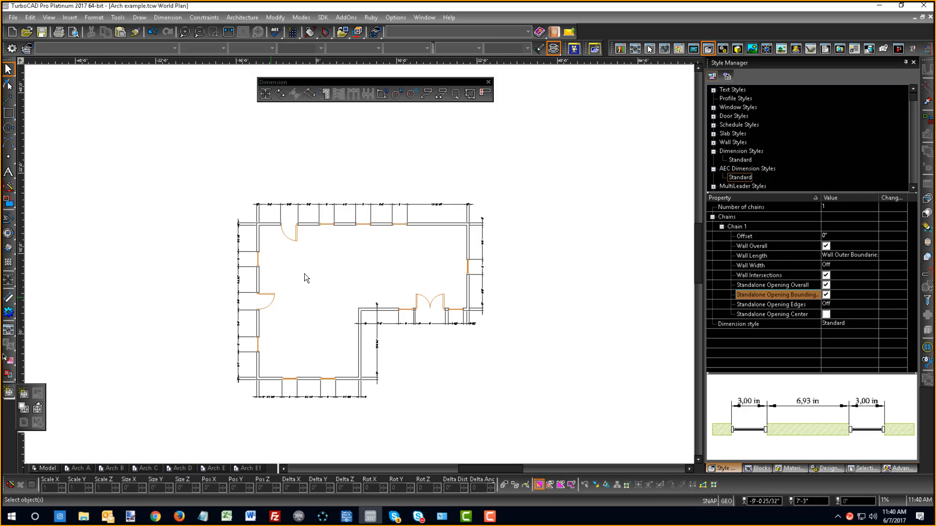
click(276, 124)
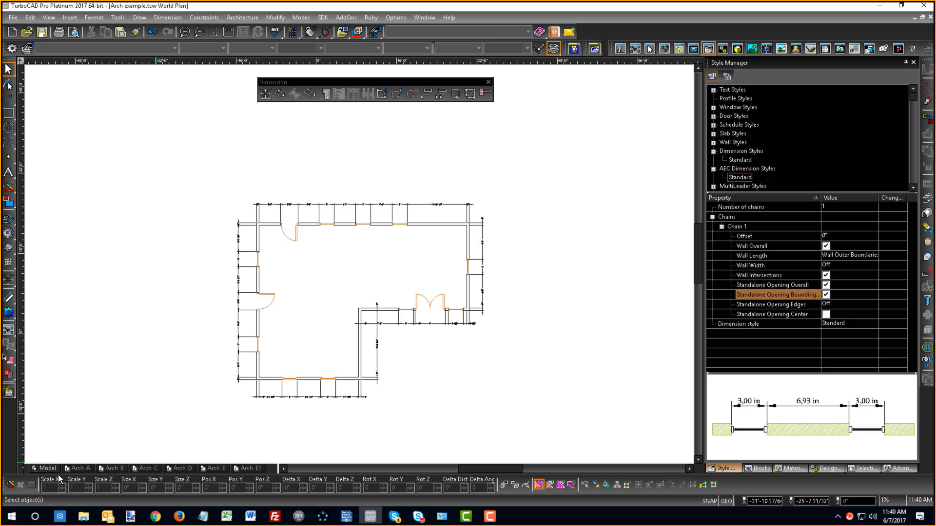
- Switch to the Arch D paper space and open the Page Setup settings in its workspace properties
click(181, 469)
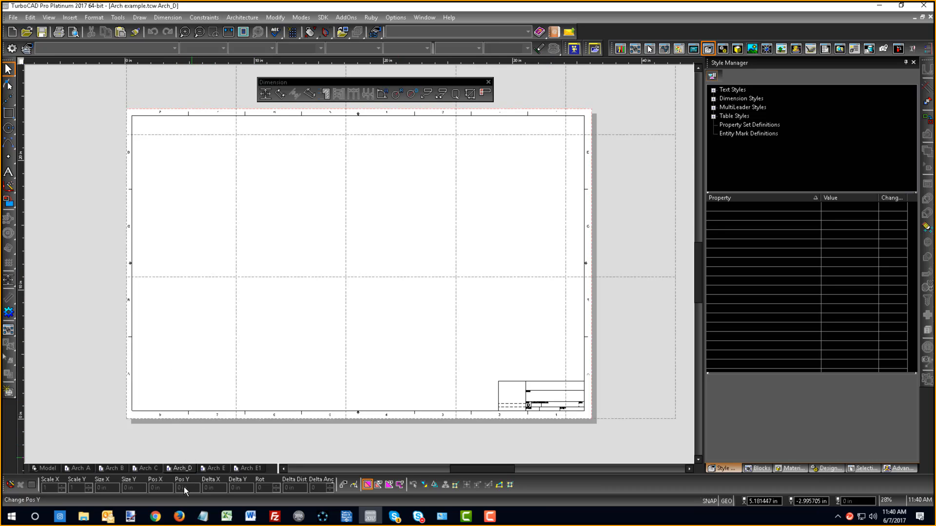
right_click(180, 472)
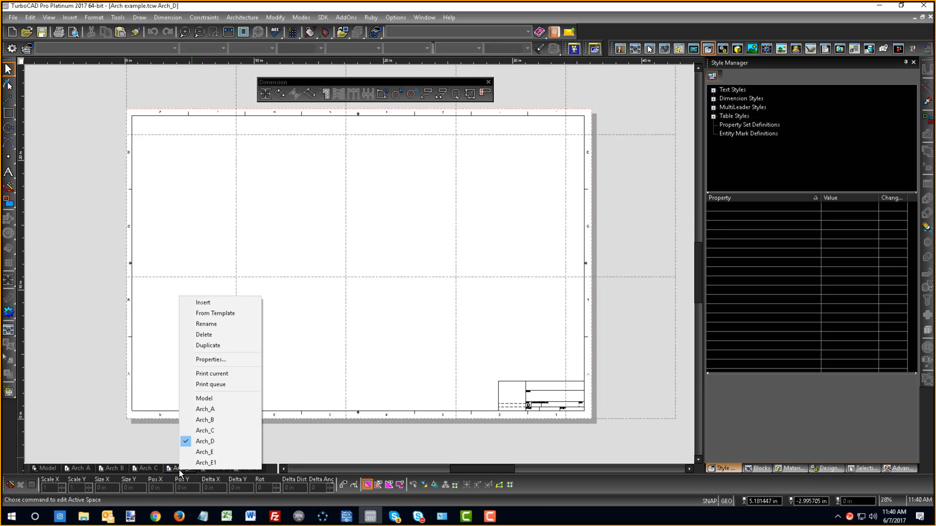
click(205, 360)
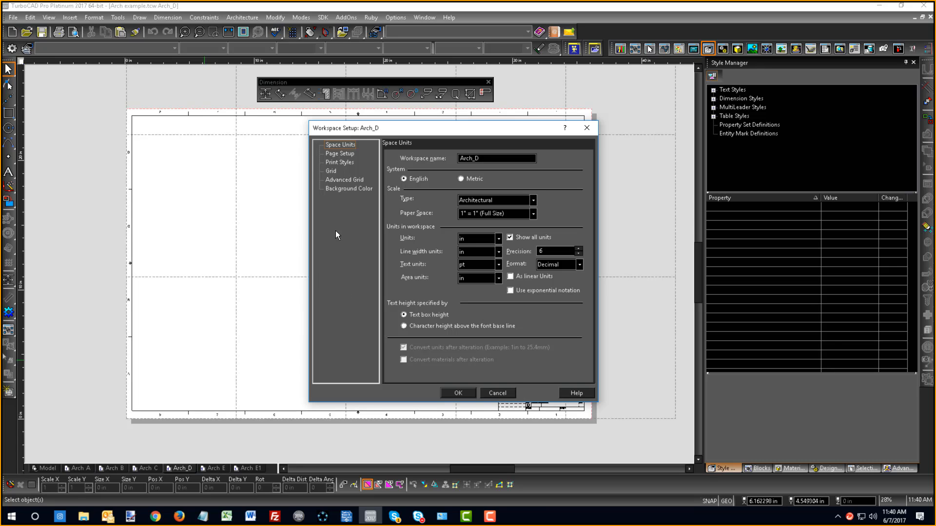
click(341, 154)
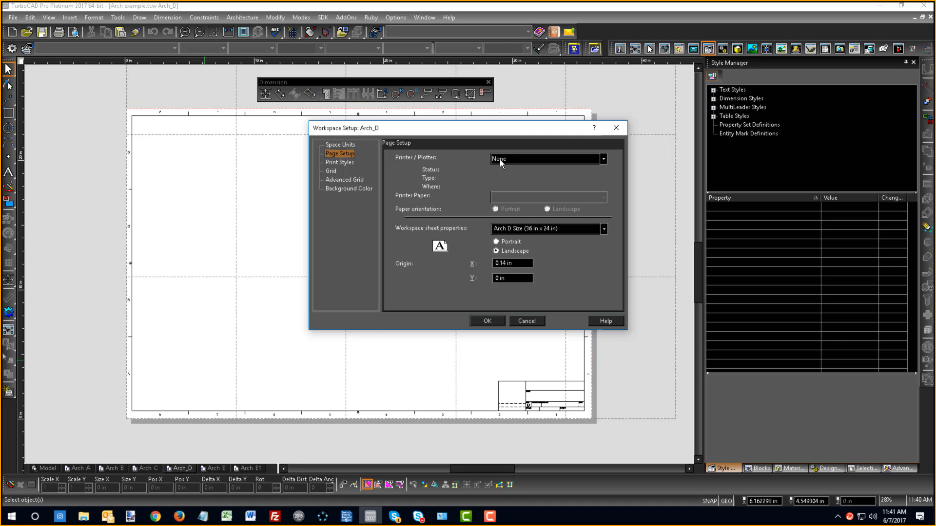
- Set the Arch D sheet's printer to PDF995 and its printer paper to ARCH D, and apply the page setup
drag(444, 129, 618, 240)
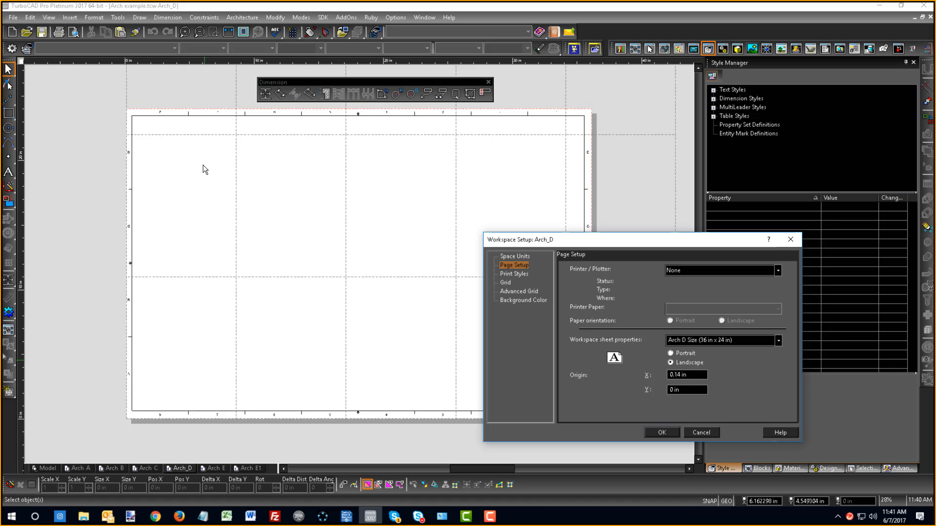
scroll(217, 245, down, 1)
scroll(449, 294, up, 1)
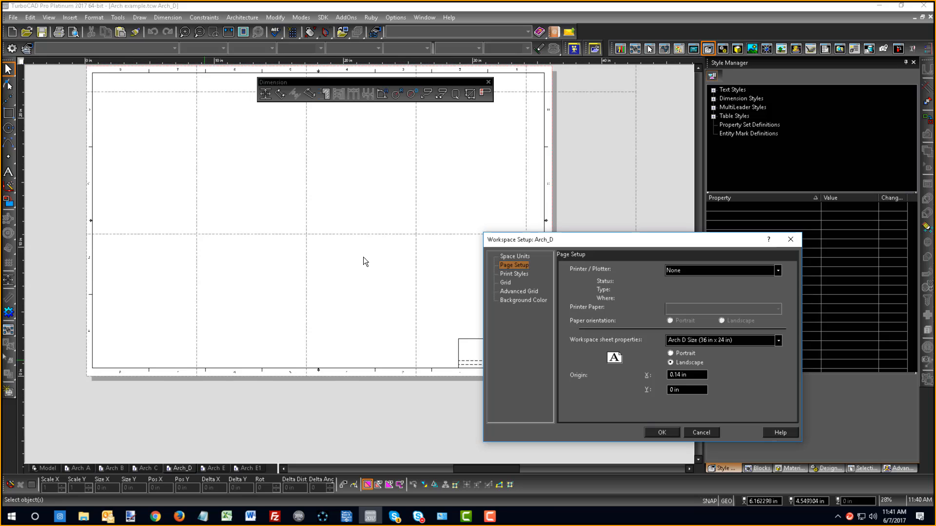
scroll(366, 257, down, 1)
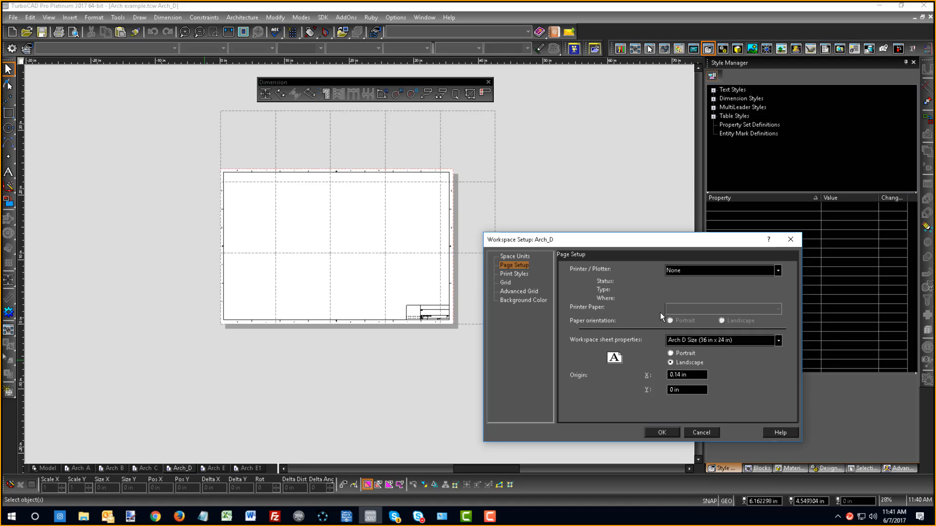
click(685, 269)
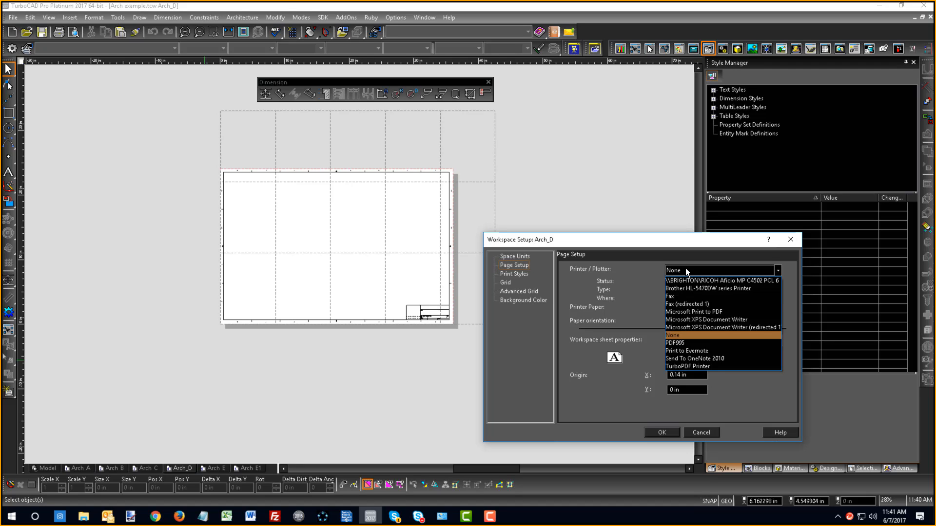
click(679, 344)
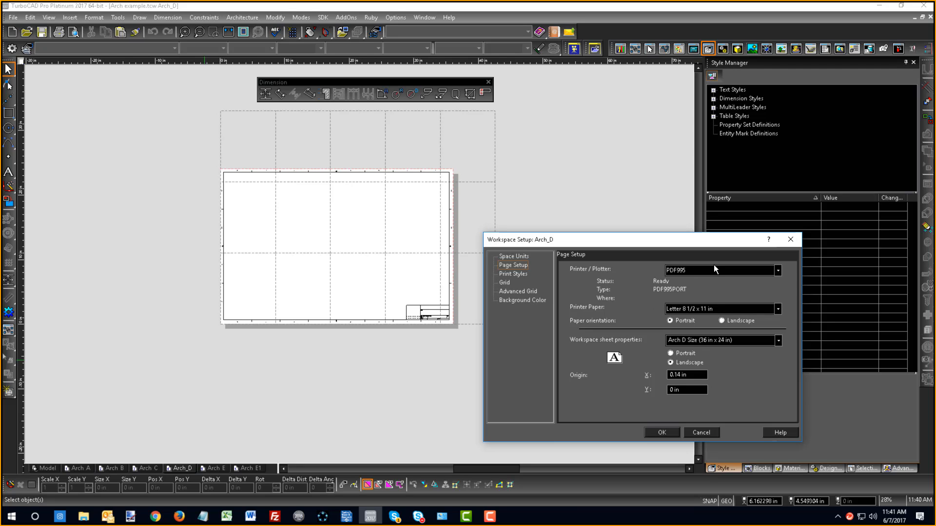
click(778, 310)
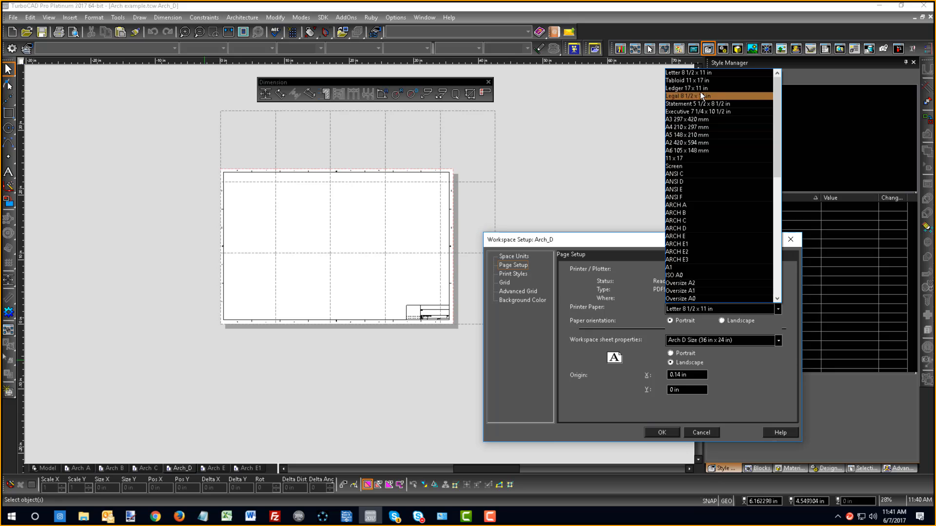
click(684, 230)
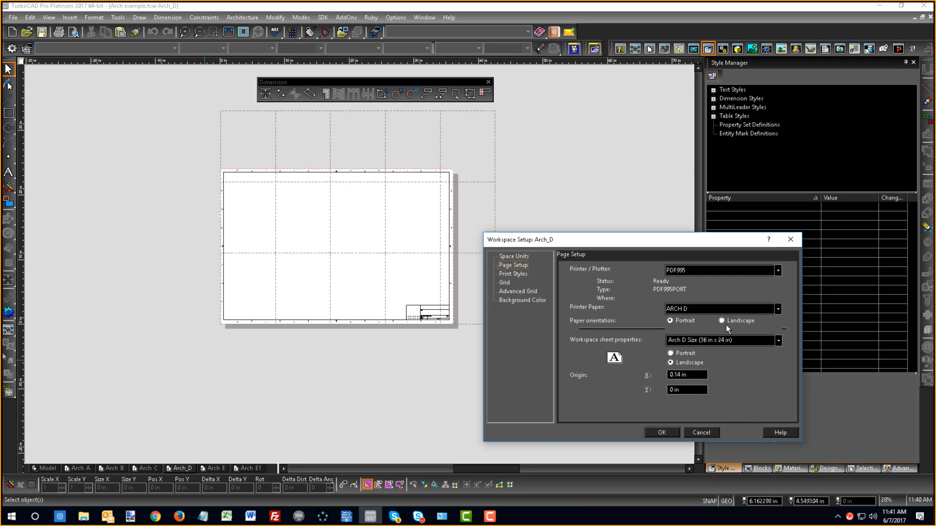
click(661, 432)
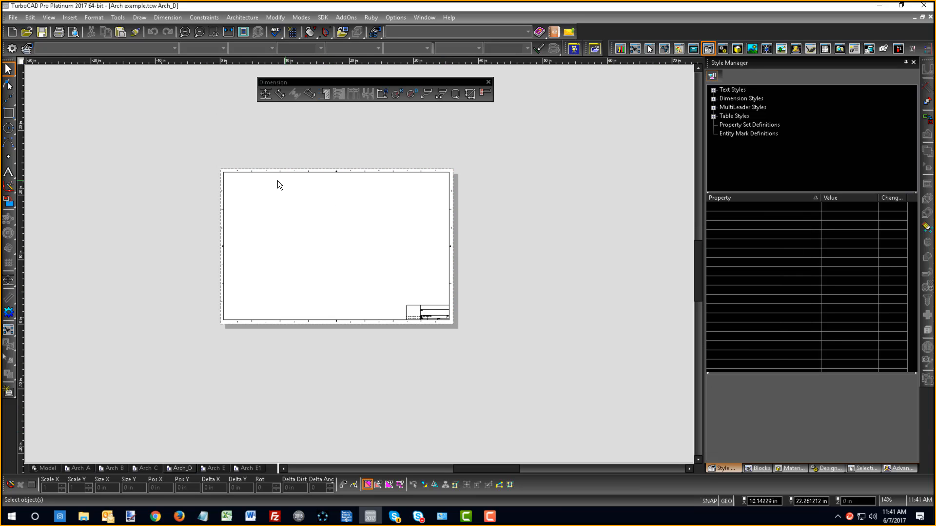
- Examine how the Arch D sheet, with its border and title block, fits within the printer paper boundary
scroll(276, 180, up, 2)
scroll(277, 235, down, 3)
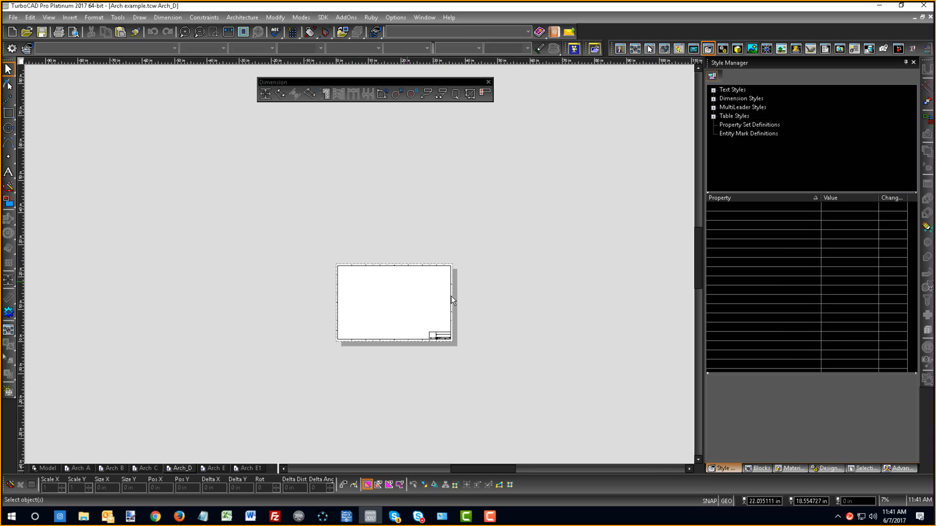
scroll(298, 162, up, 2)
scroll(329, 247, down, 1)
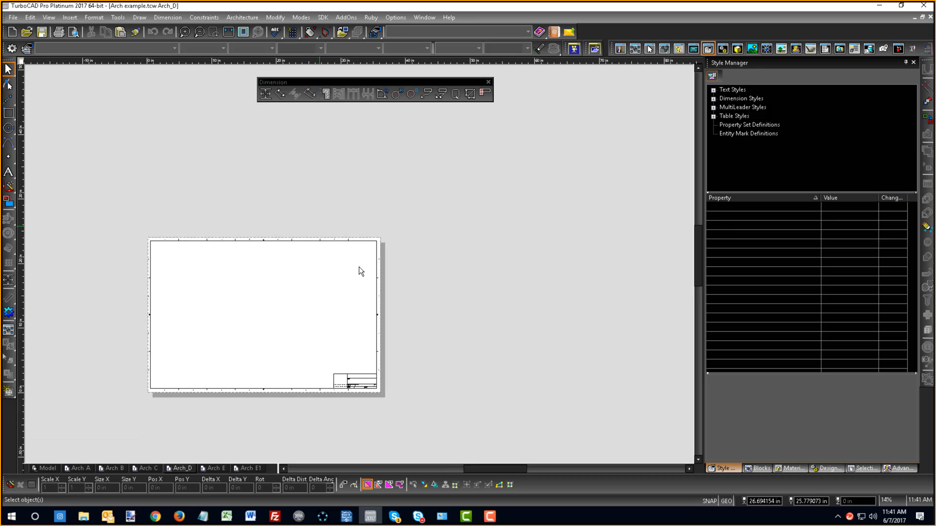
scroll(361, 273, up, 2)
scroll(396, 293, down, 3)
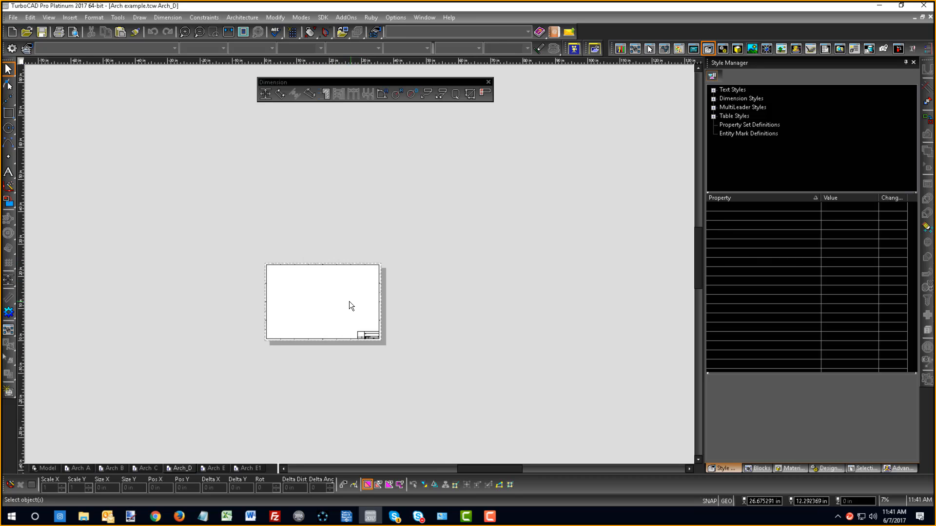
scroll(349, 301, up, 1)
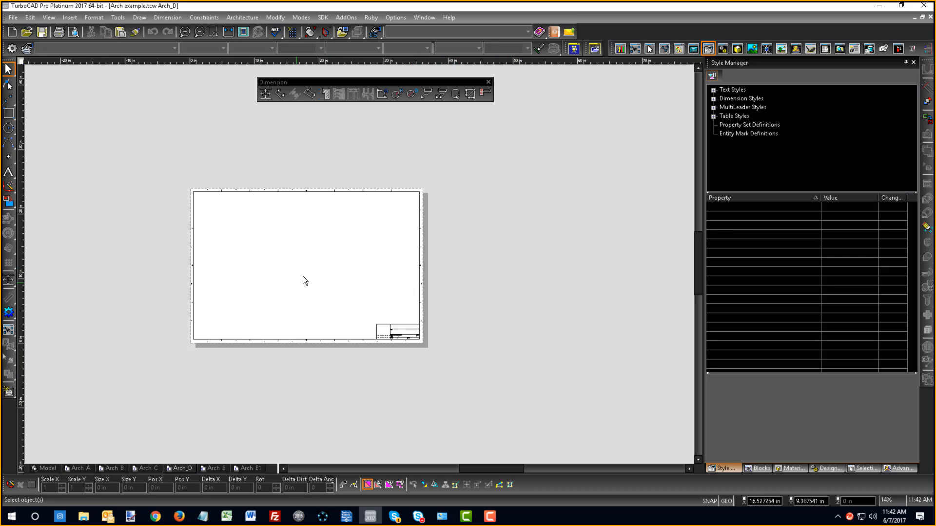
scroll(312, 268, up, 1)
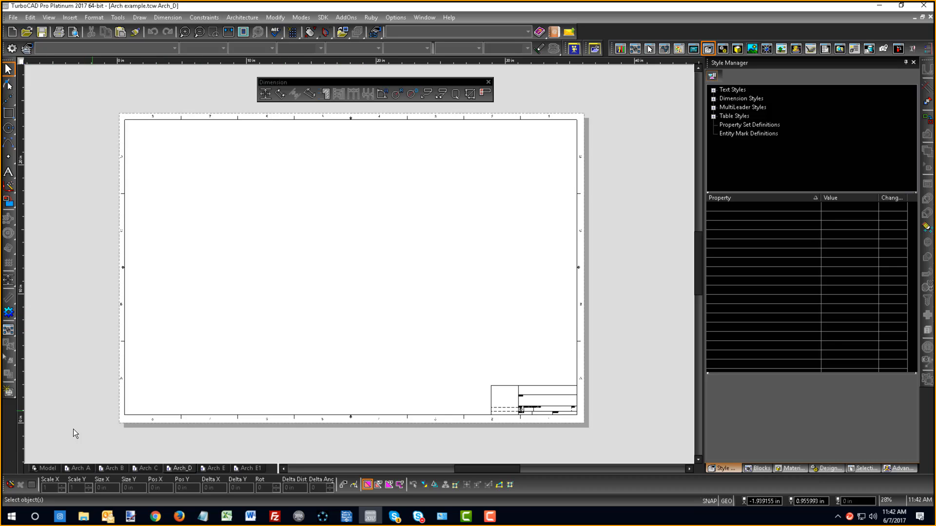
- Switch to model space and add a roof by walls over all walls of the L-shaped floor plan
click(45, 469)
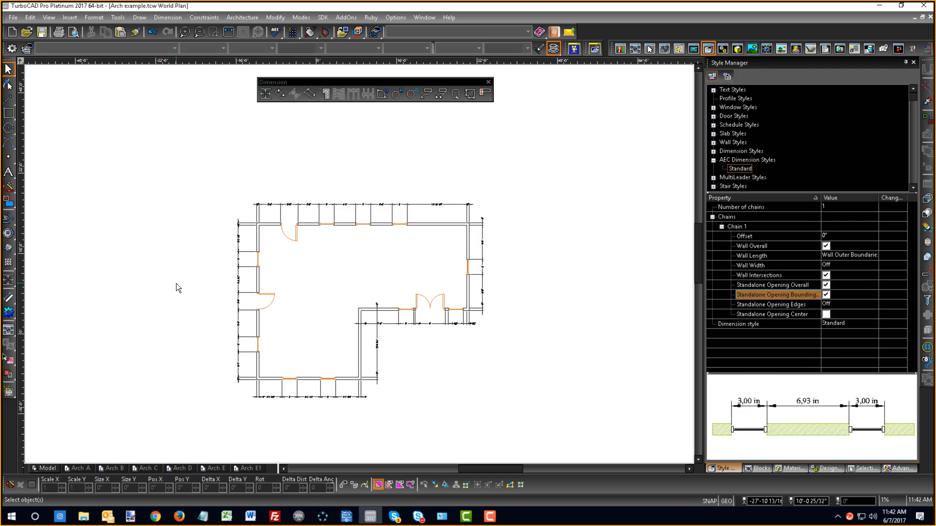
click(8, 298)
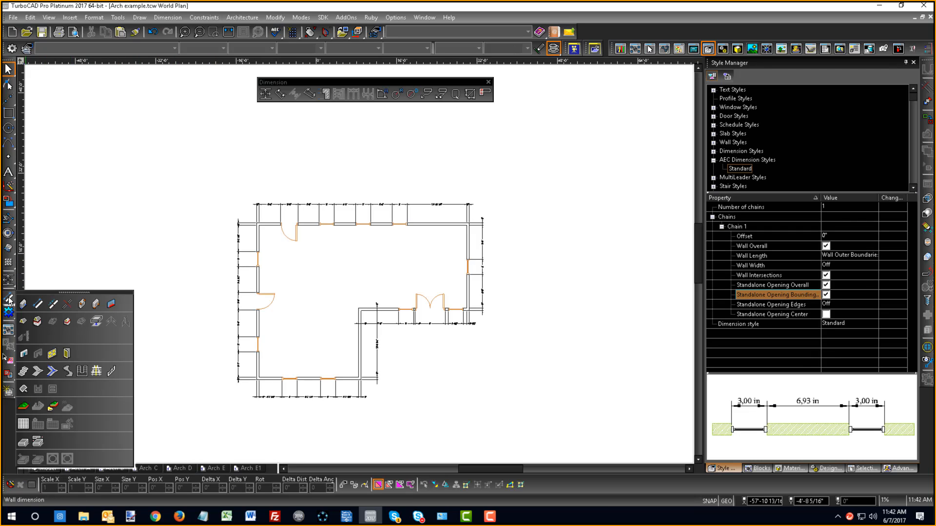
click(24, 323)
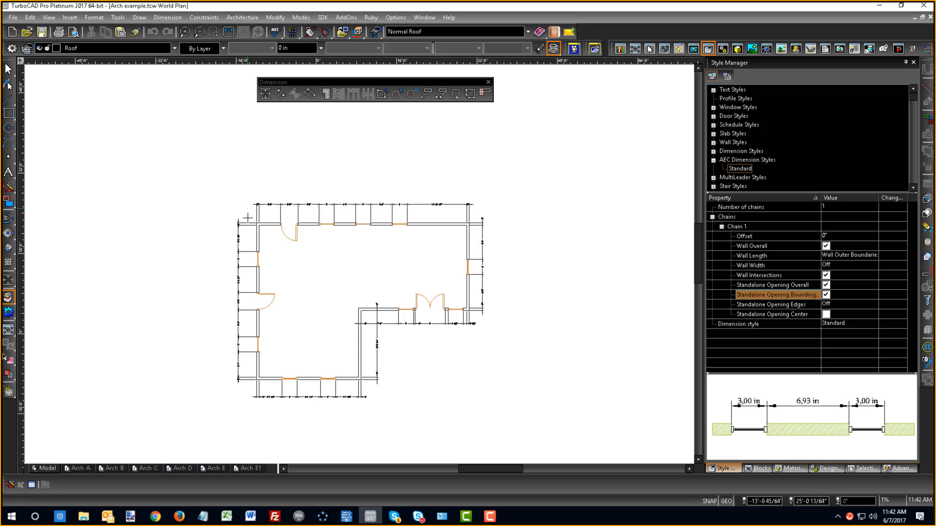
mouse_move(247, 208)
mouse_down()
mouse_move(387, 349)
mouse_move(476, 396)
mouse_up()
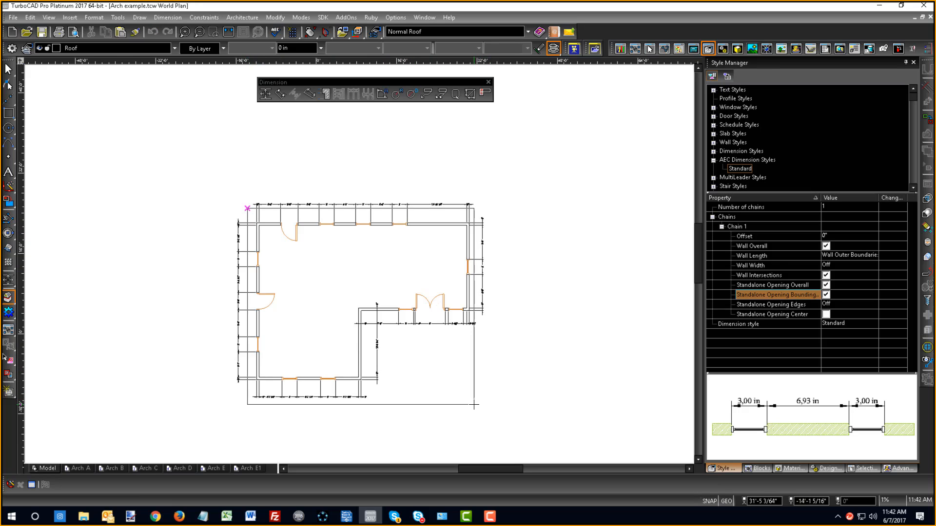
click(473, 405)
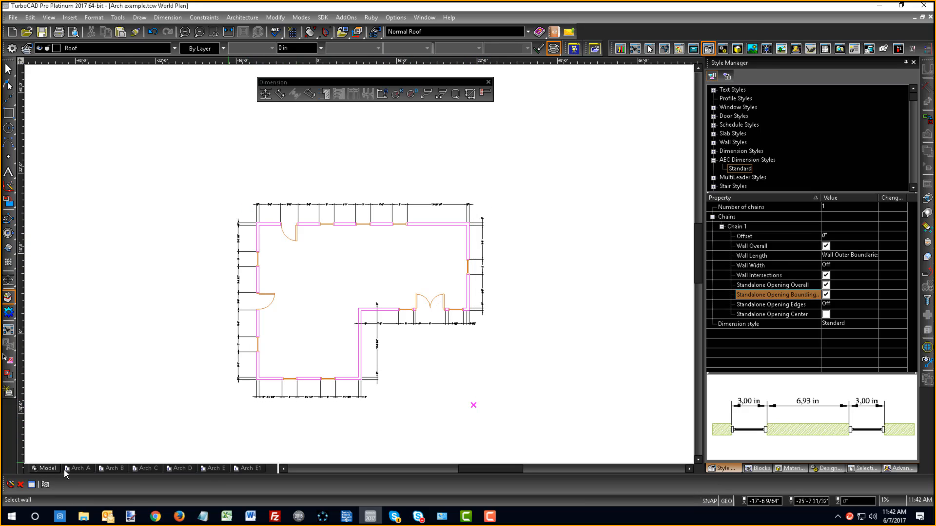
right_click(152, 254)
click(176, 314)
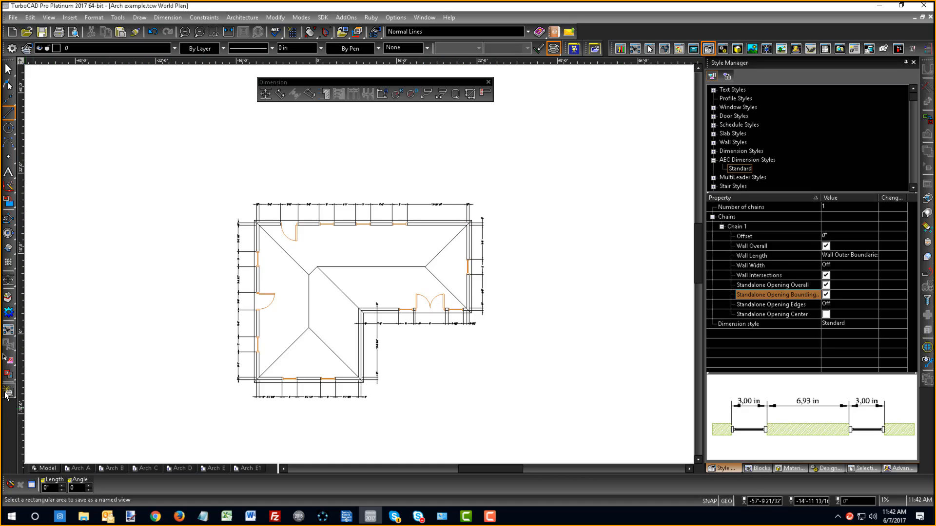
- Create a named view called Top that encloses the whole floor plan and its dimensions
mouse_move(6, 395)
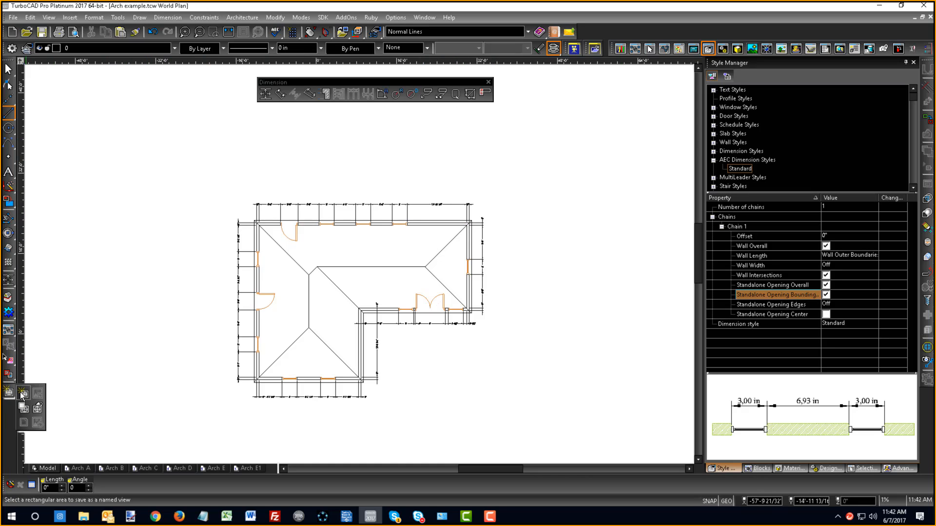
click(22, 396)
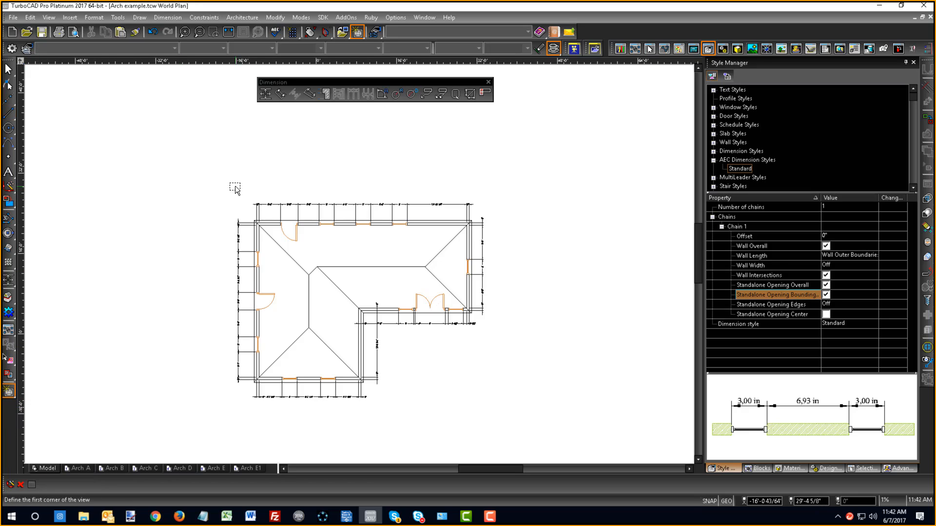
click(220, 187)
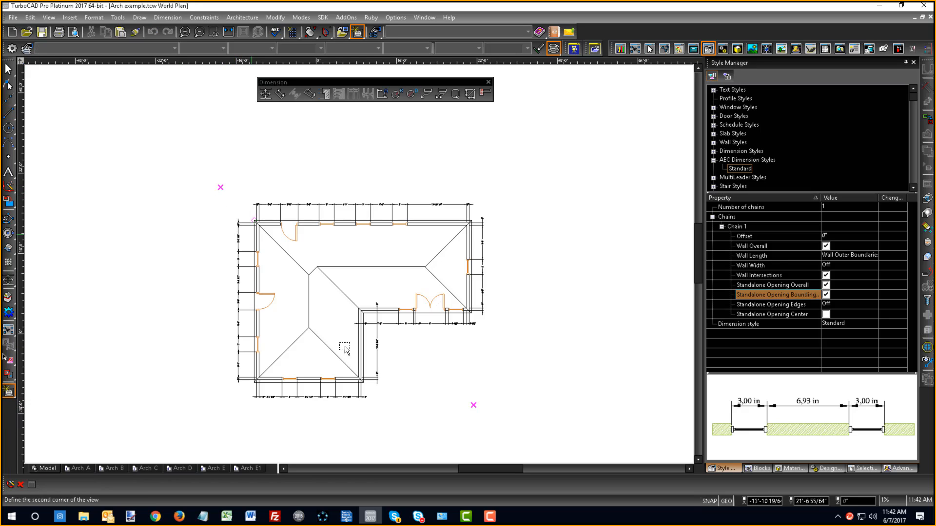
click(504, 414)
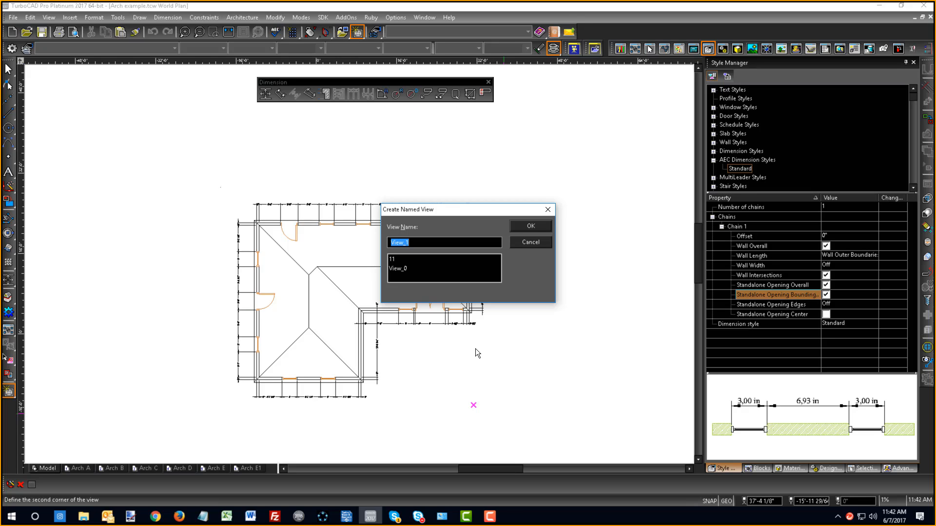
text(Top)
key(Return)
- Switch the model to the front view and create a named view called Front around the house elevation
right_click(381, 193)
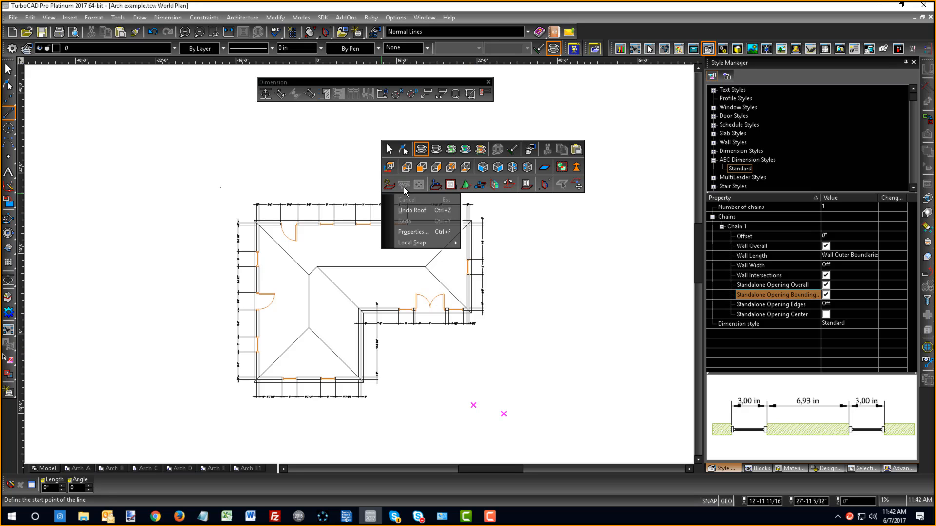
click(422, 168)
scroll(358, 264, down, 3)
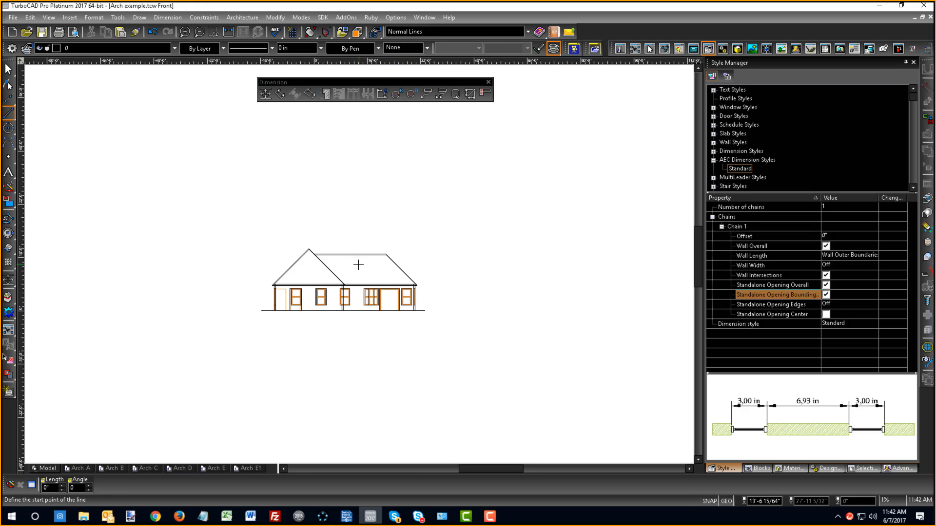
click(8, 393)
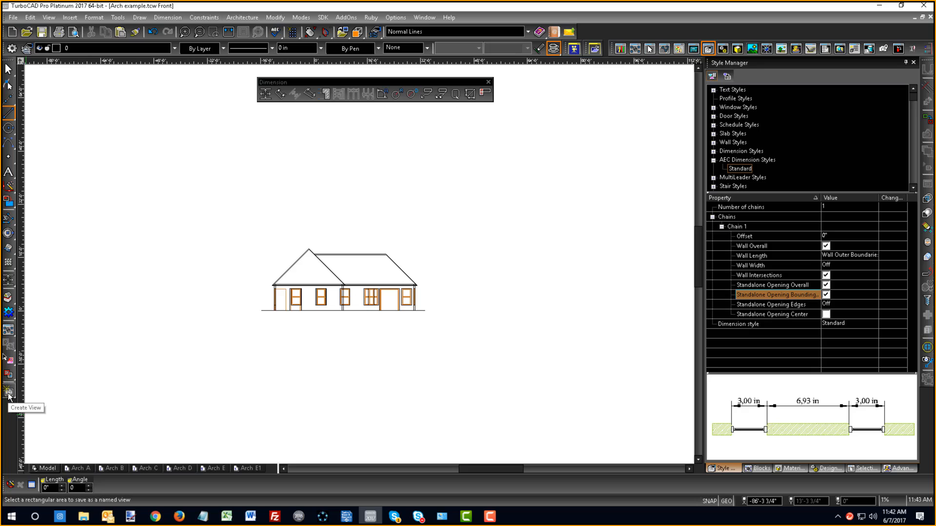
click(251, 236)
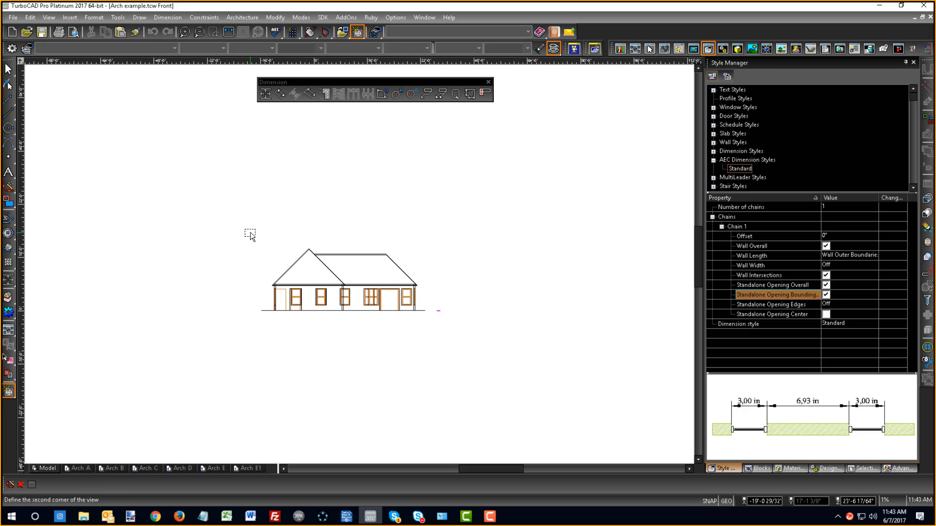
click(441, 335)
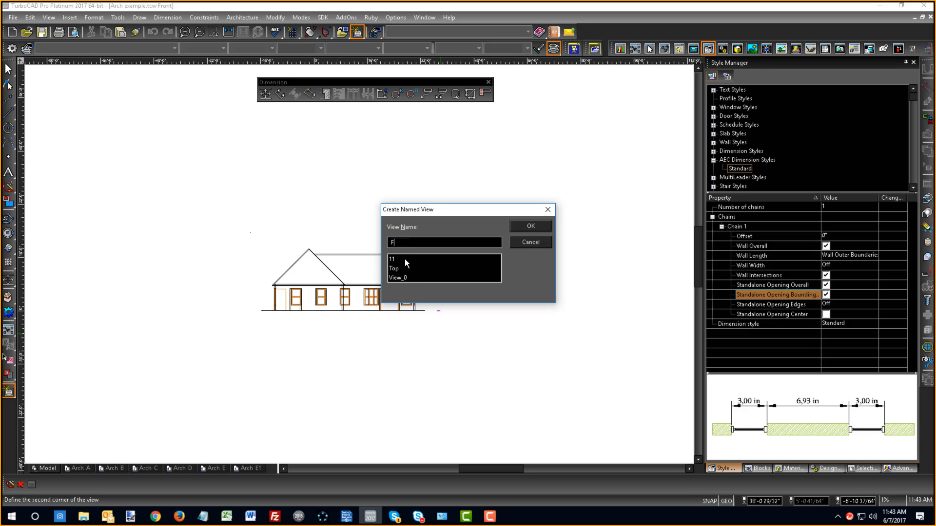
text(Front)
key(Return)
- Switch the model to the southeast isometric view and create a named view called Iso that encloses the whole house
right_click(392, 234)
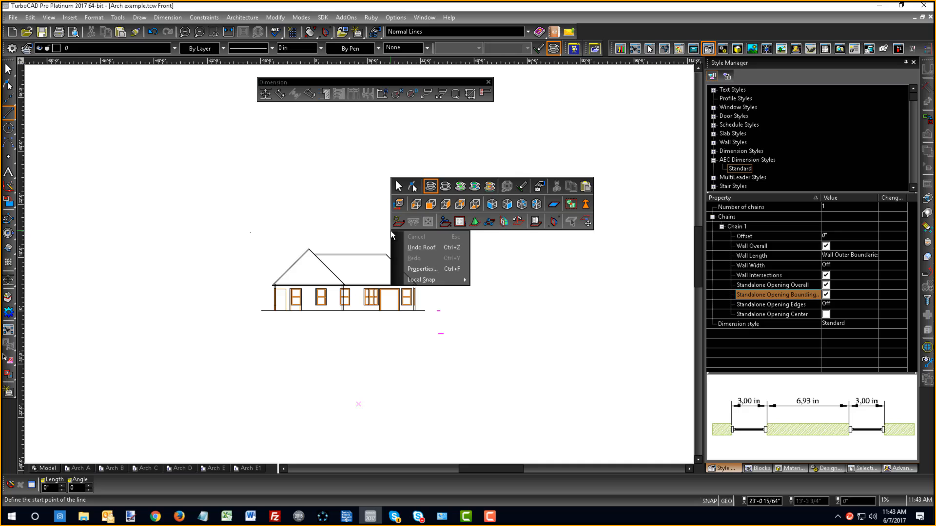
click(507, 204)
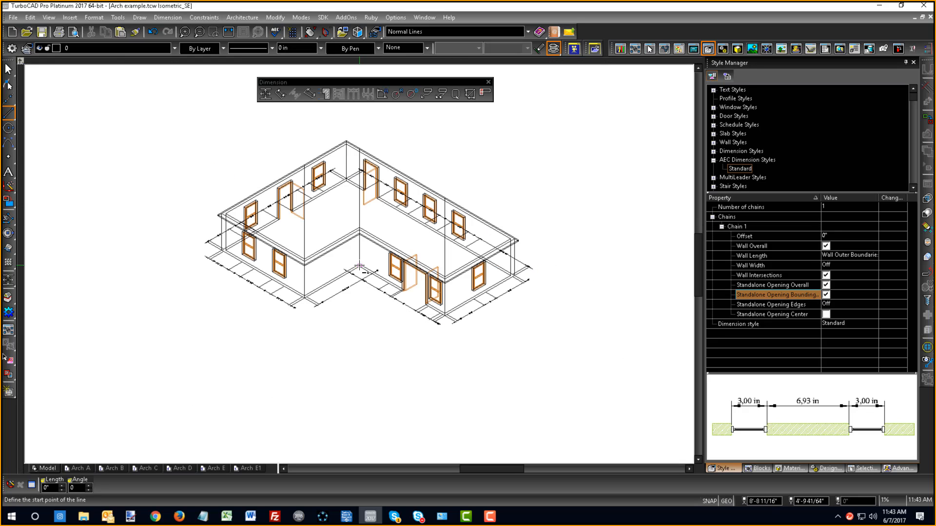
scroll(353, 255, down, 2)
scroll(353, 255, up, 2)
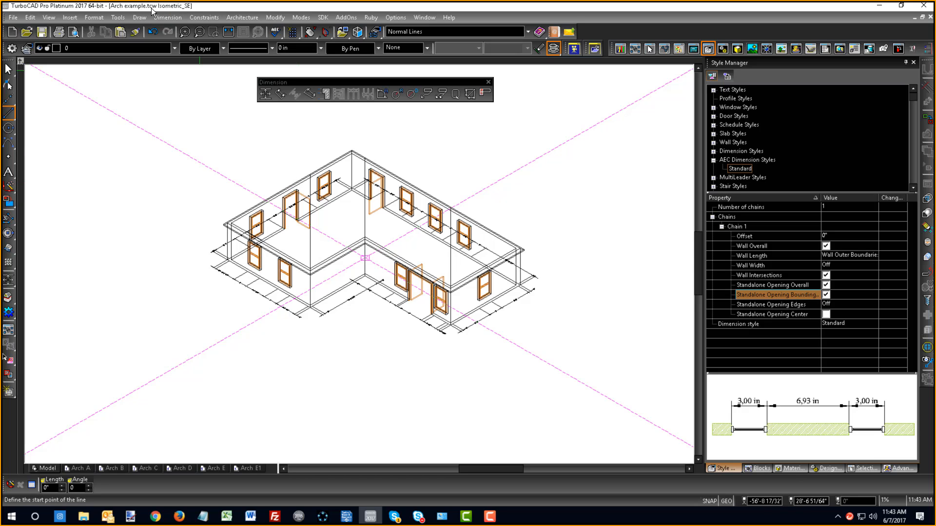
click(8, 392)
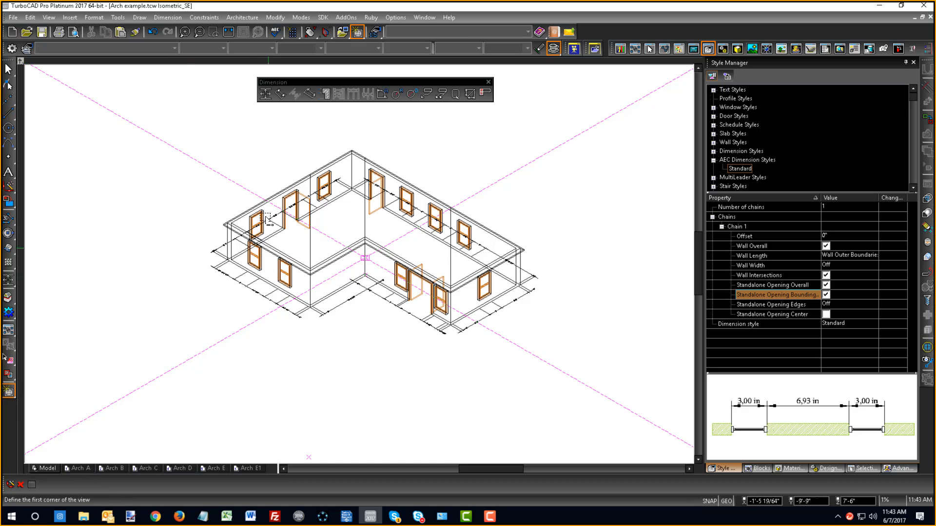
click(205, 118)
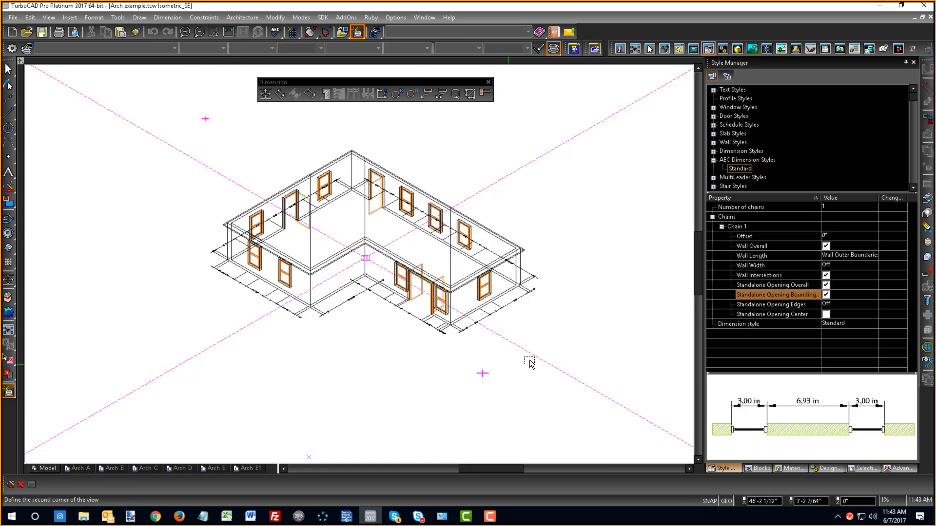
click(550, 358)
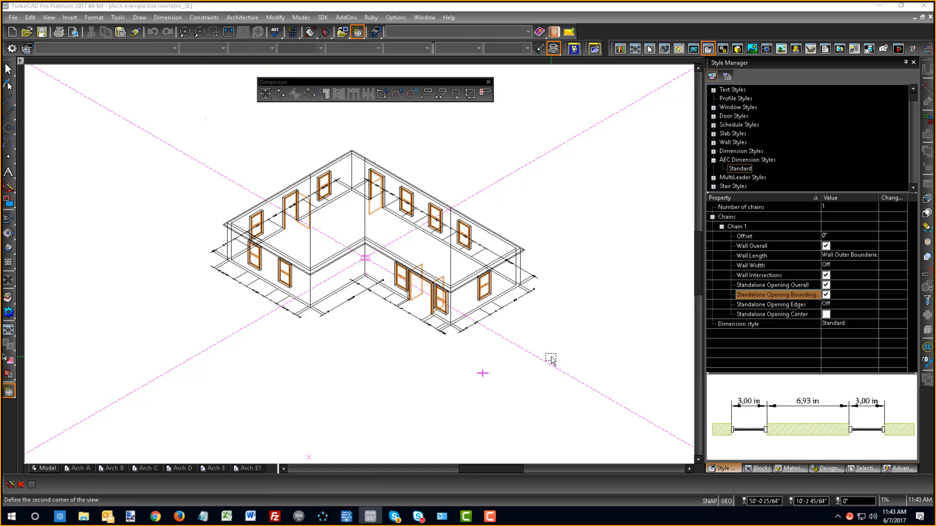
text(iso)
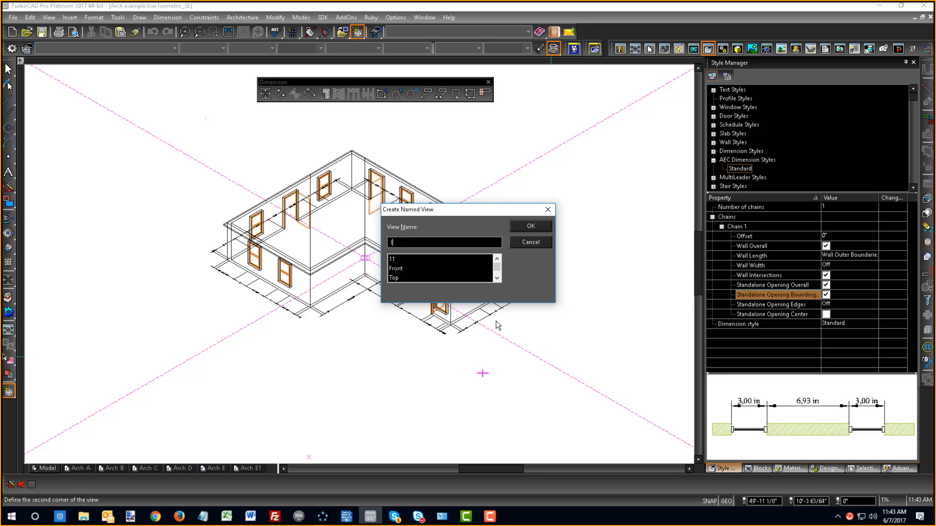
key(Return)
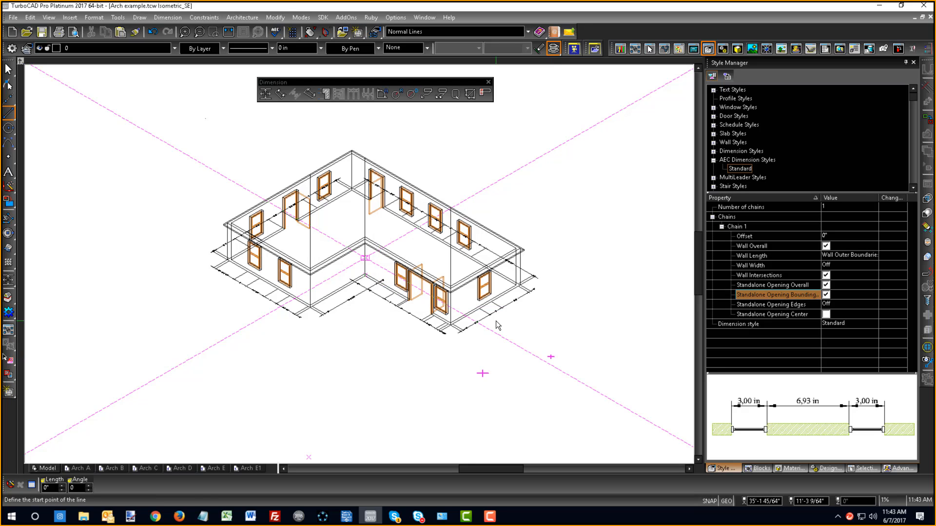
- On the Arch D sheet, insert a viewport about 13.8 by 10.5 in at the upper left of the border, showing the Front view
click(179, 469)
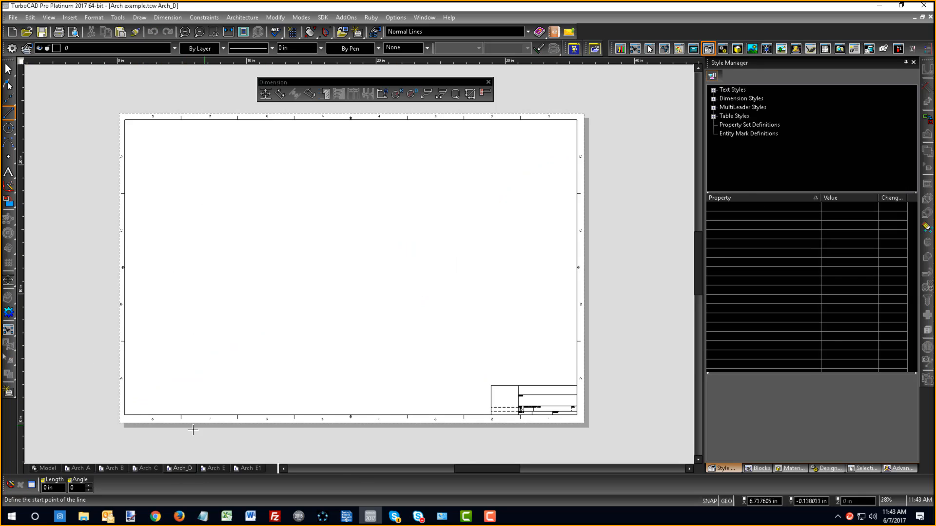
click(9, 393)
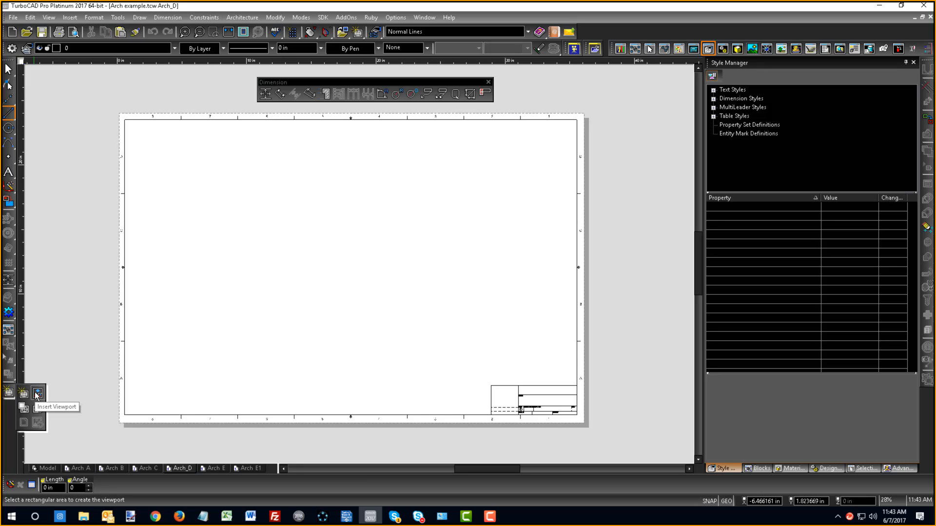
click(37, 394)
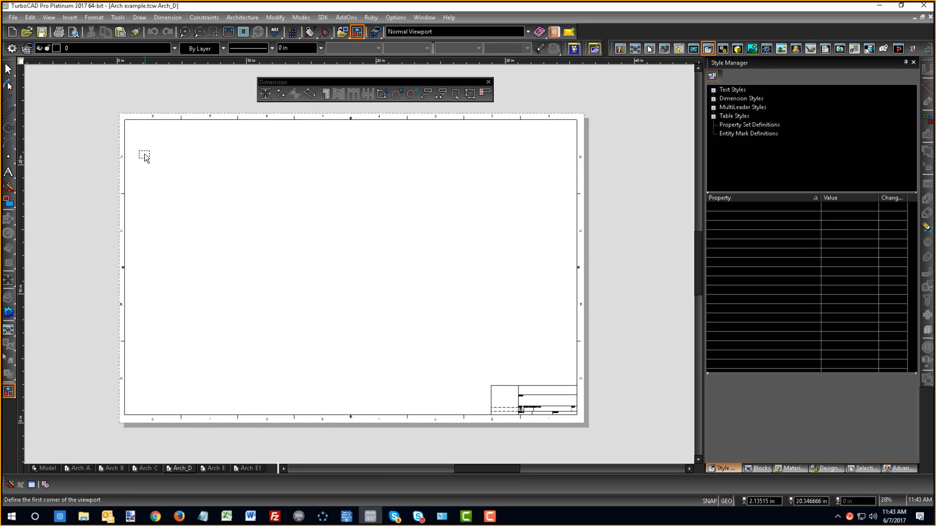
click(134, 131)
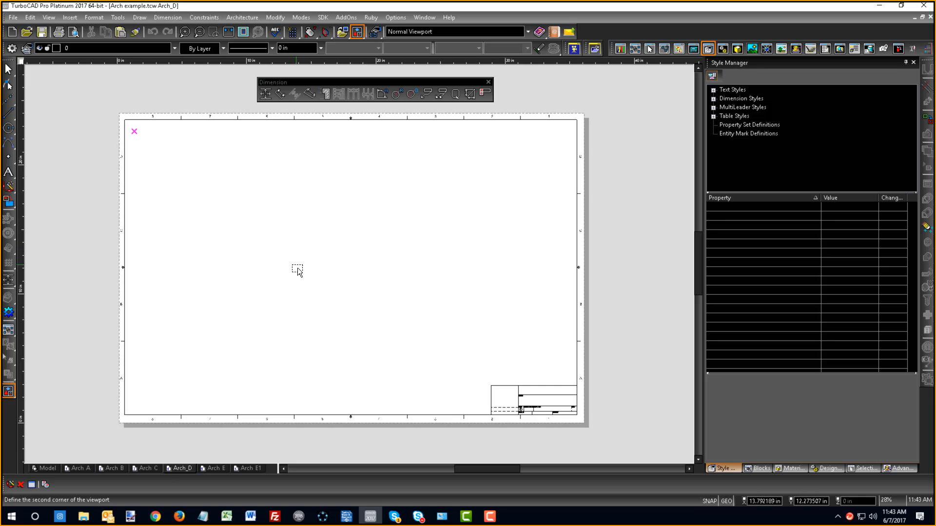
click(312, 267)
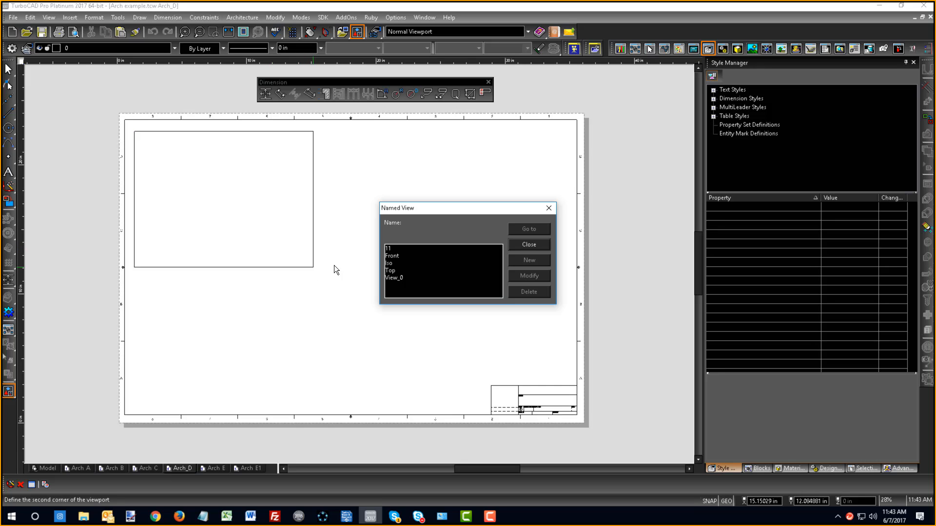
click(392, 256)
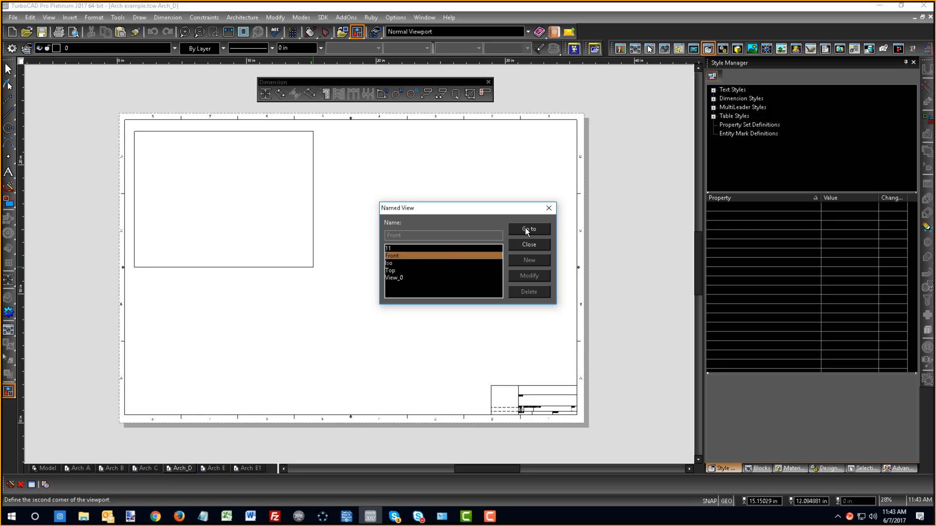
click(524, 227)
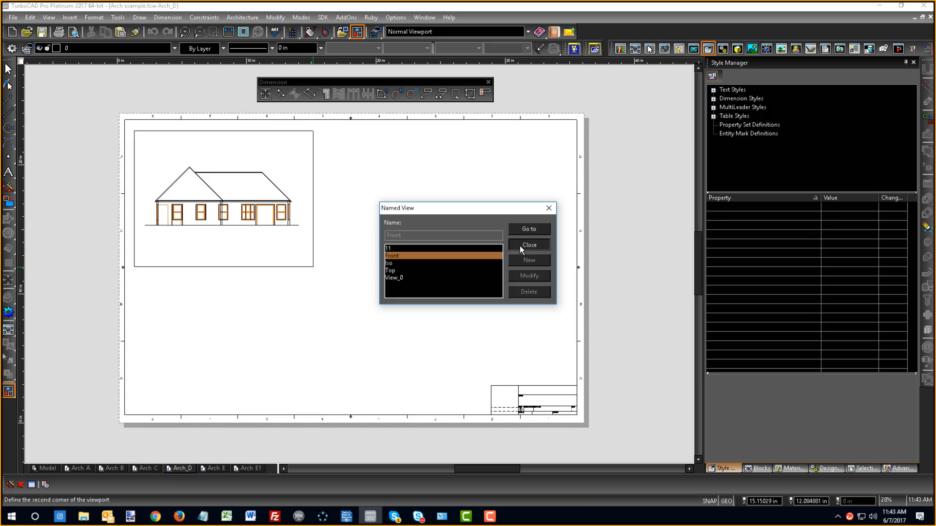
click(520, 246)
- Place a copy of the front elevation viewport directly below the original on the sheet
right_click(299, 267)
click(307, 224)
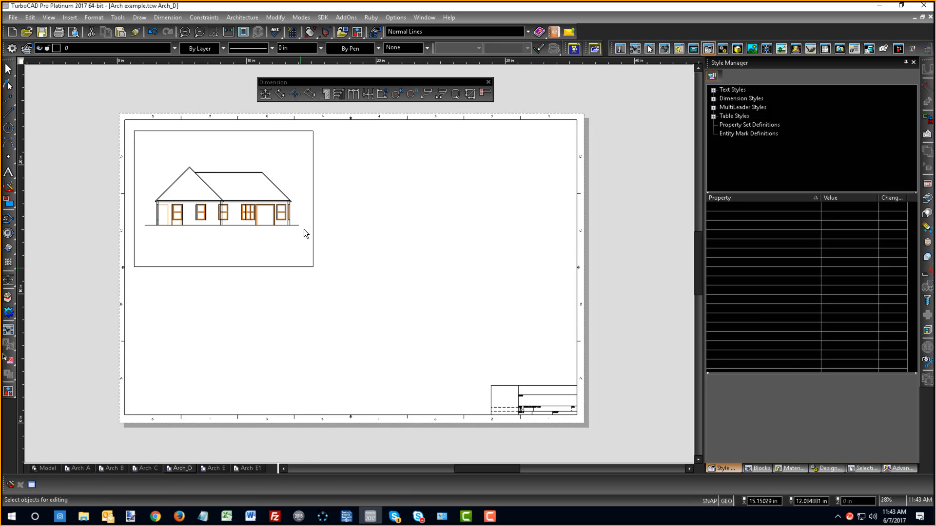
click(263, 267)
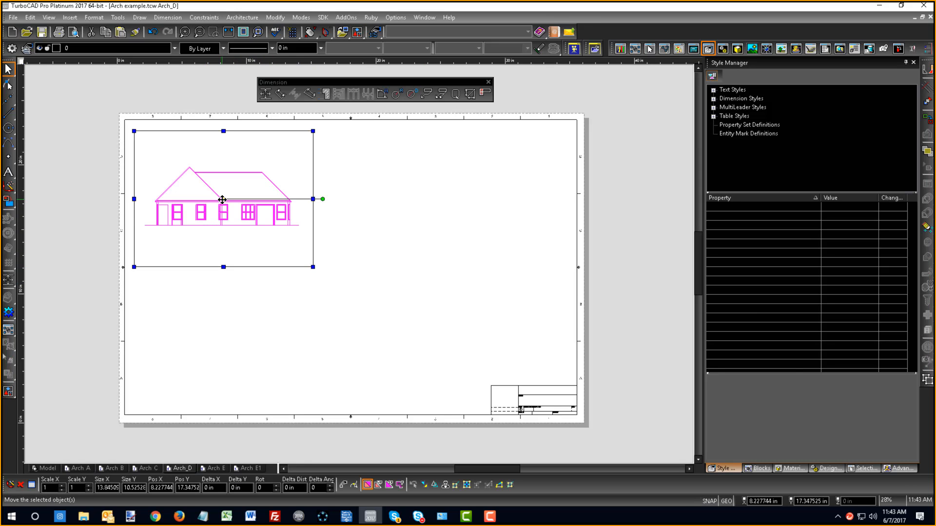
drag(222, 200, 243, 341)
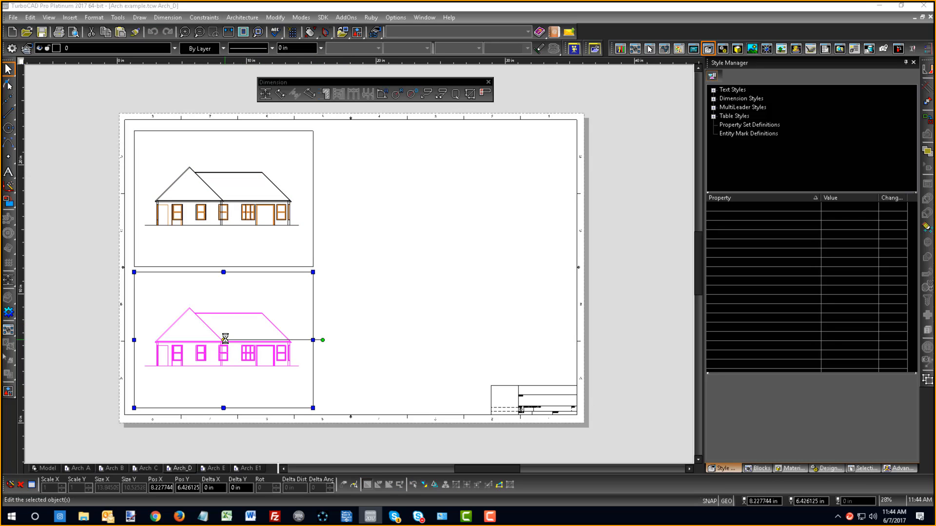
- Change the view shown in the lower copied viewport to the named view Iso
double_click(225, 340)
click(363, 165)
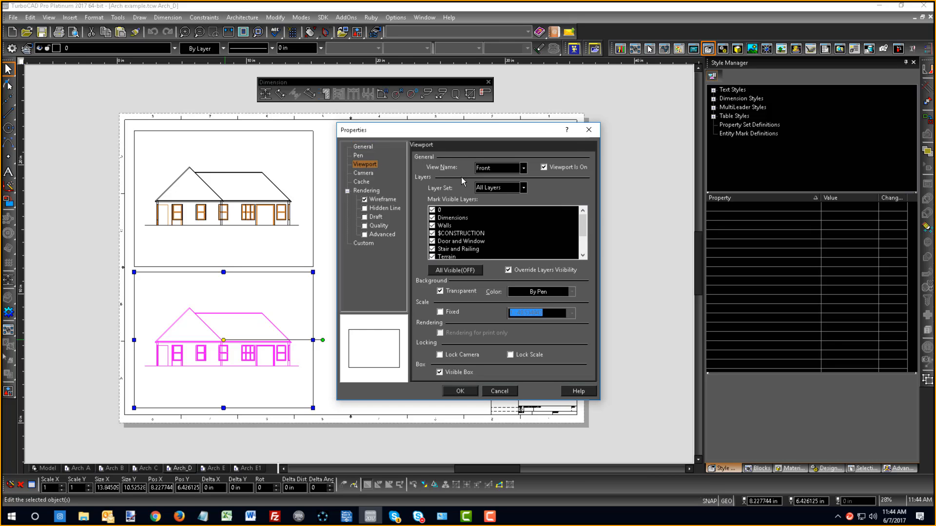
click(523, 169)
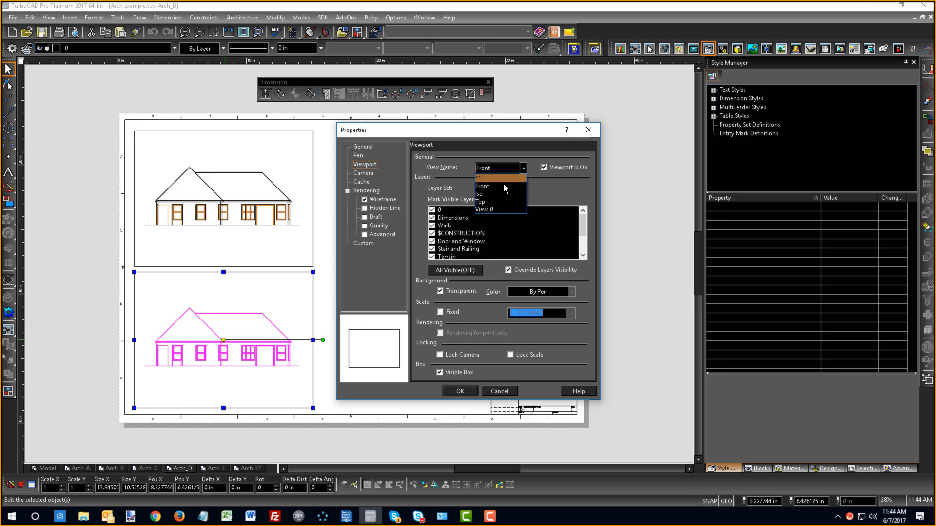
click(490, 195)
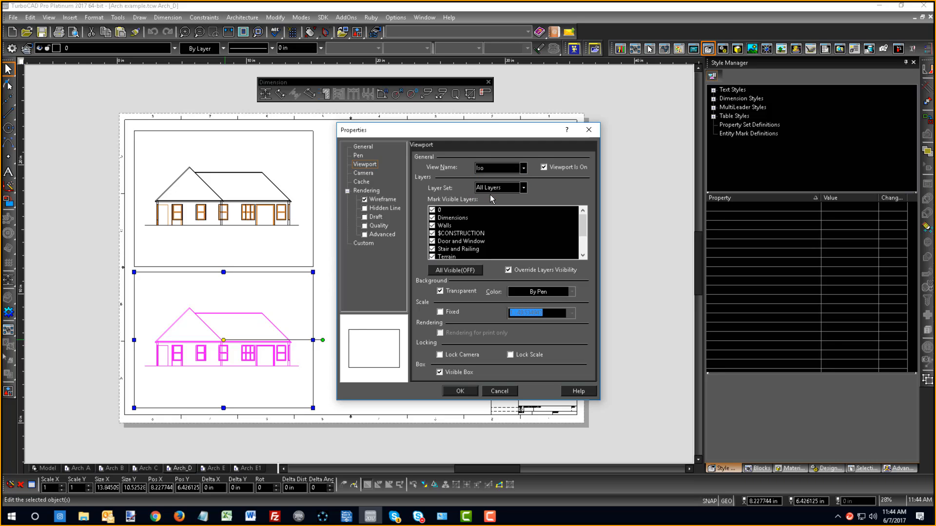
click(459, 391)
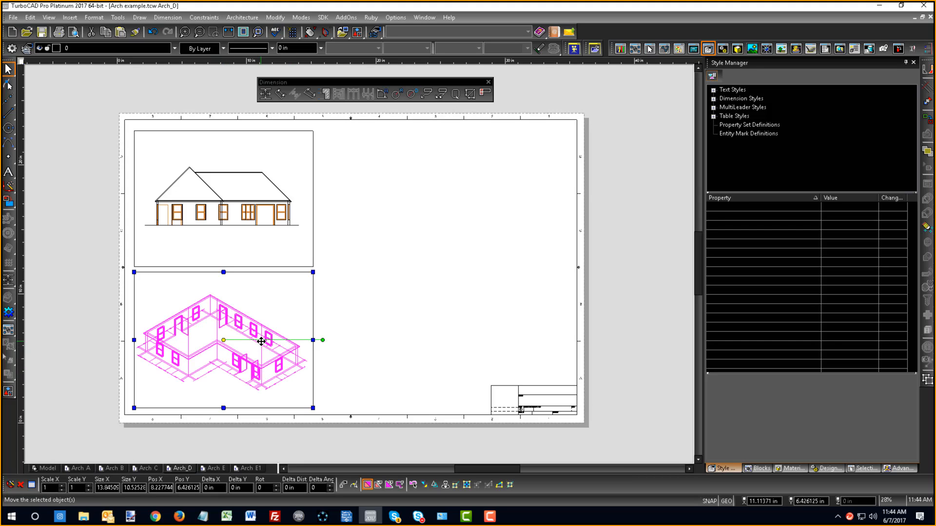
key(Escape)
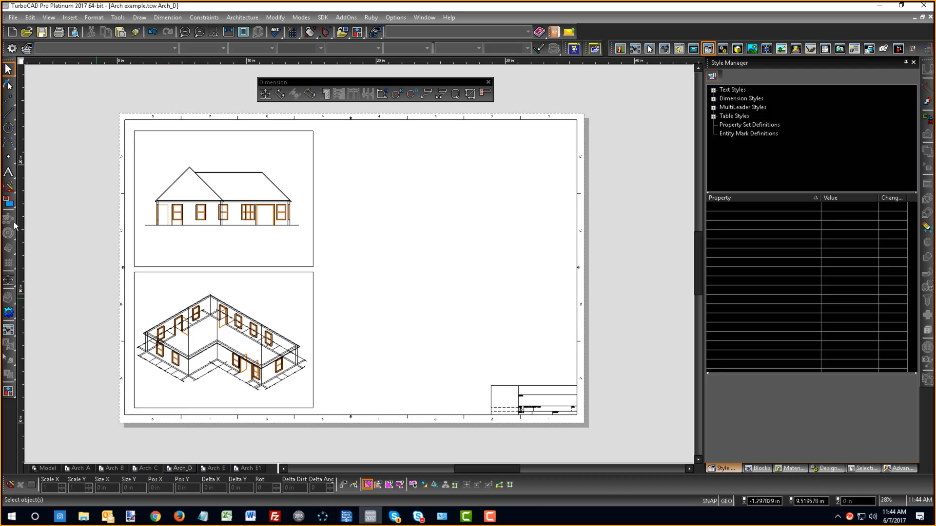
- Insert a large viewport on the right half of the sheet above the title block, showing the named view Top
click(9, 391)
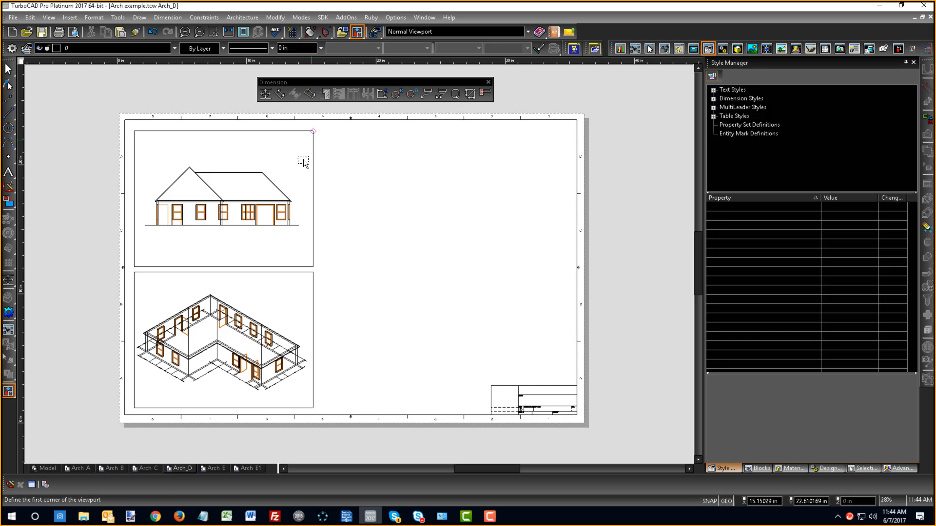
click(352, 132)
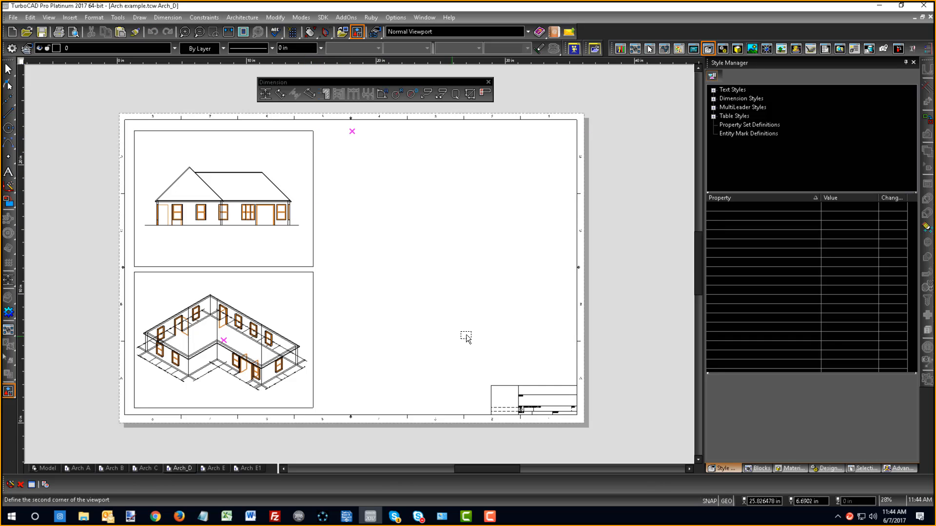
click(565, 370)
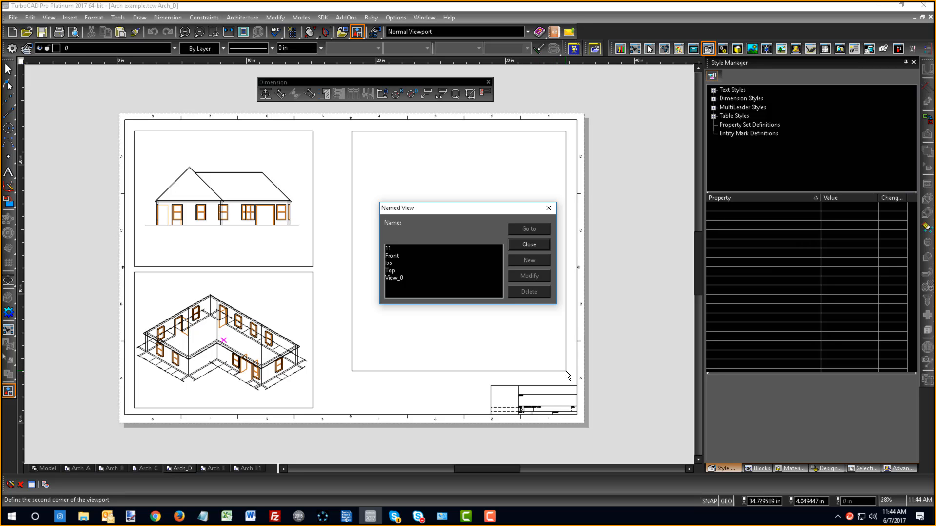
click(389, 264)
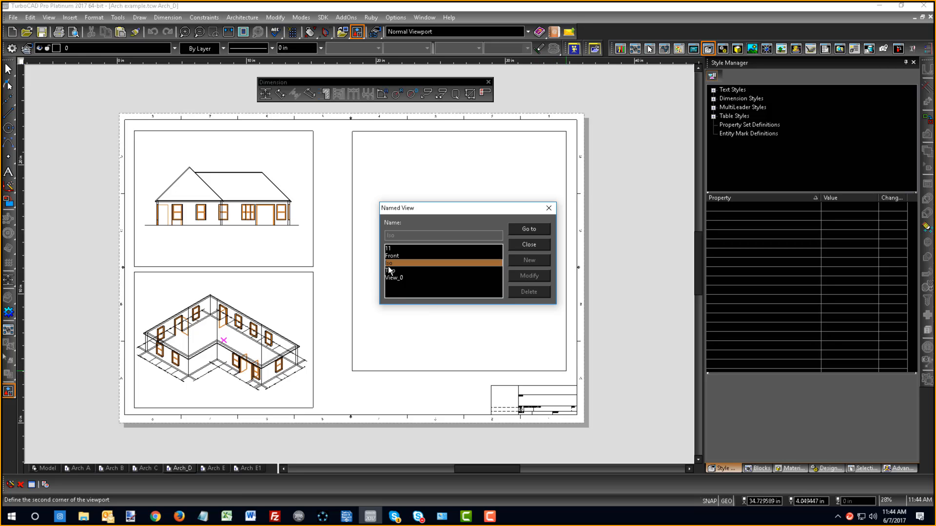
click(529, 230)
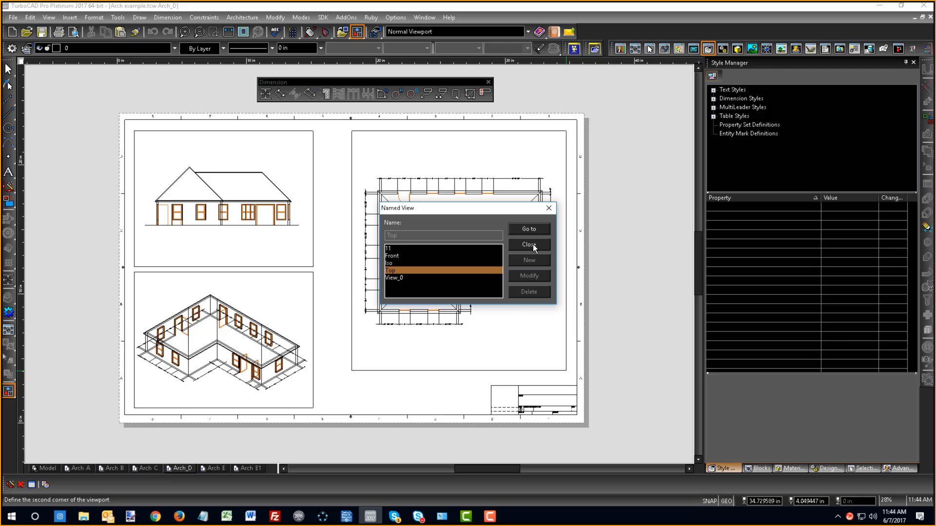
click(533, 245)
scroll(476, 222, up, 2)
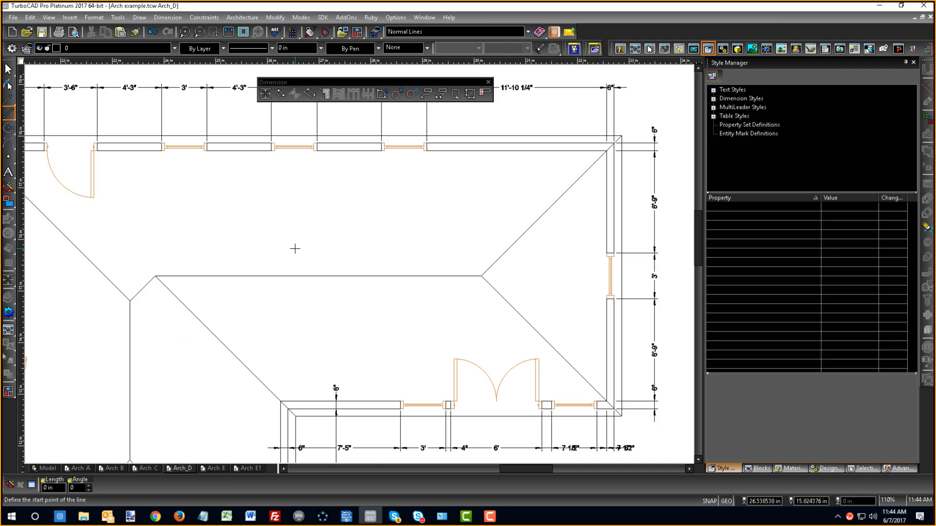
scroll(295, 249, down, 2)
scroll(295, 354, up, 2)
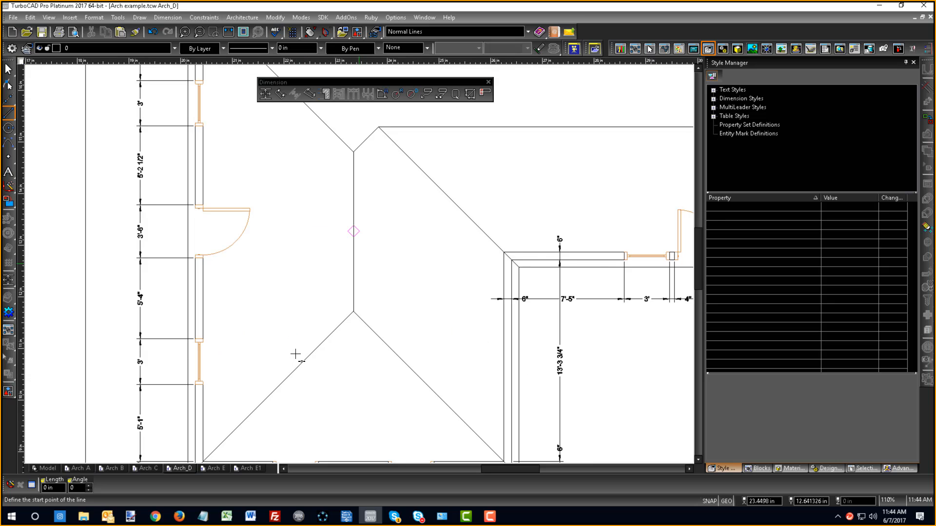
scroll(360, 263, down, 2)
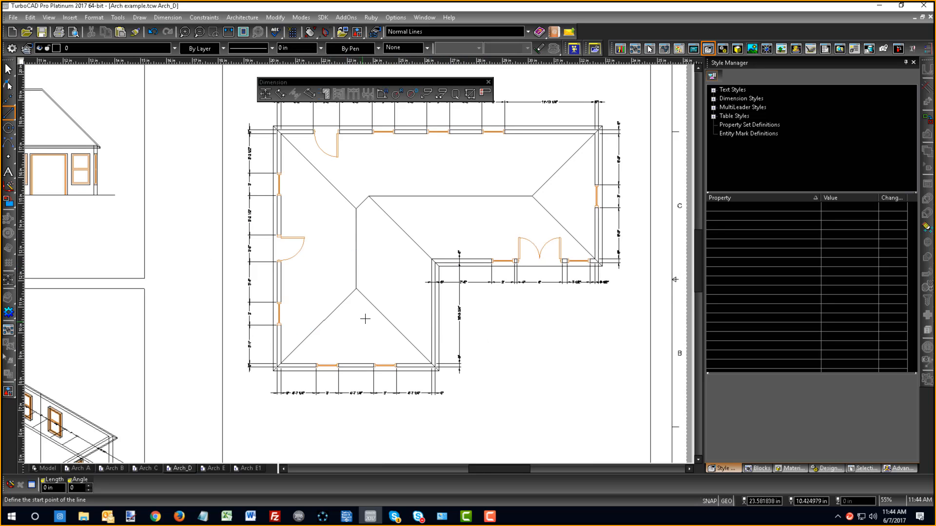
scroll(389, 253, down, 2)
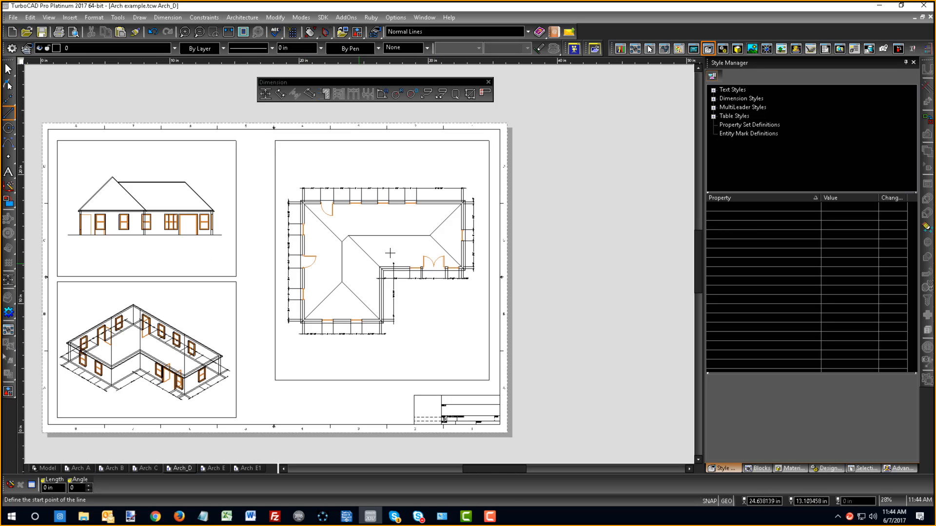
- Fix the scale of the front elevation viewport at 1:48
right_click(150, 263)
click(156, 220)
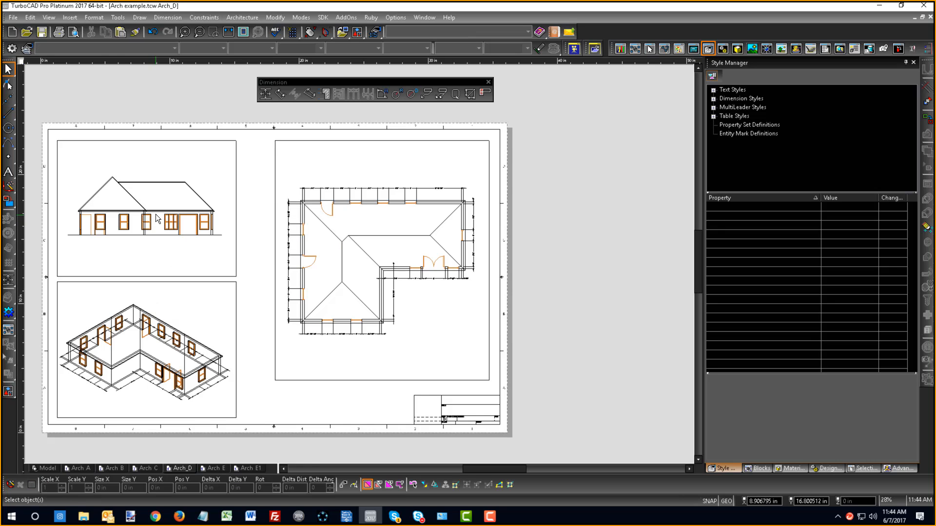
double_click(155, 212)
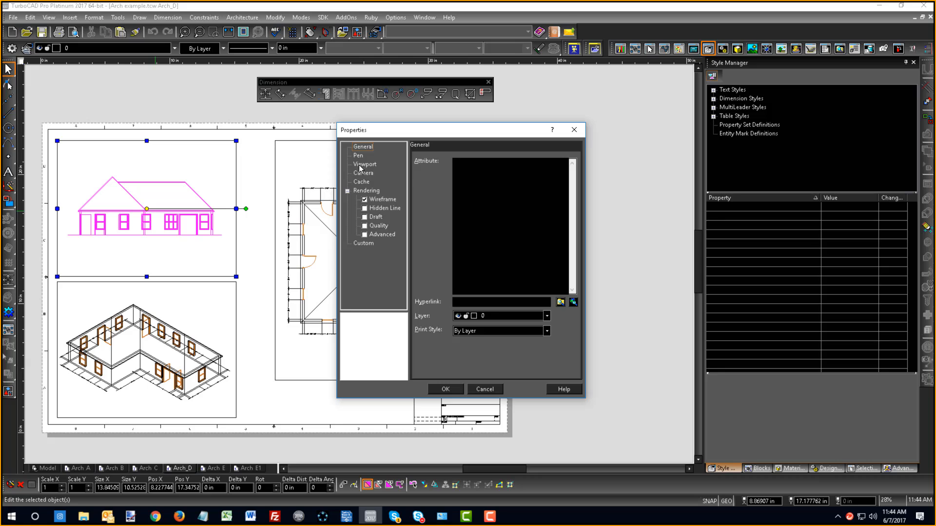
click(359, 166)
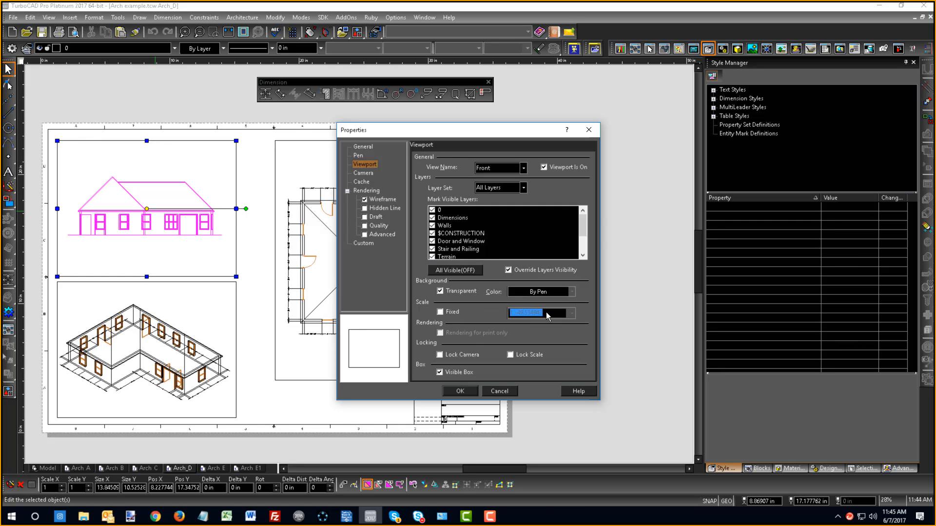
drag(464, 131, 668, 100)
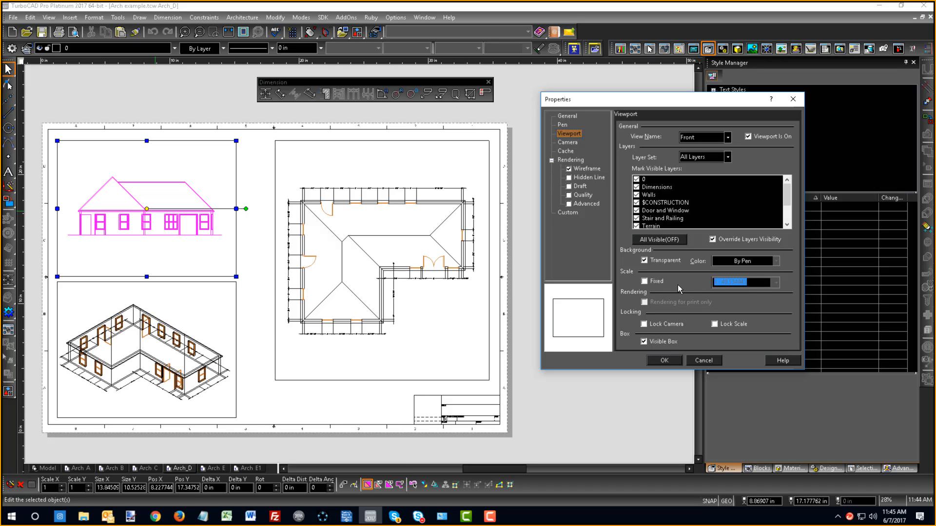
click(644, 282)
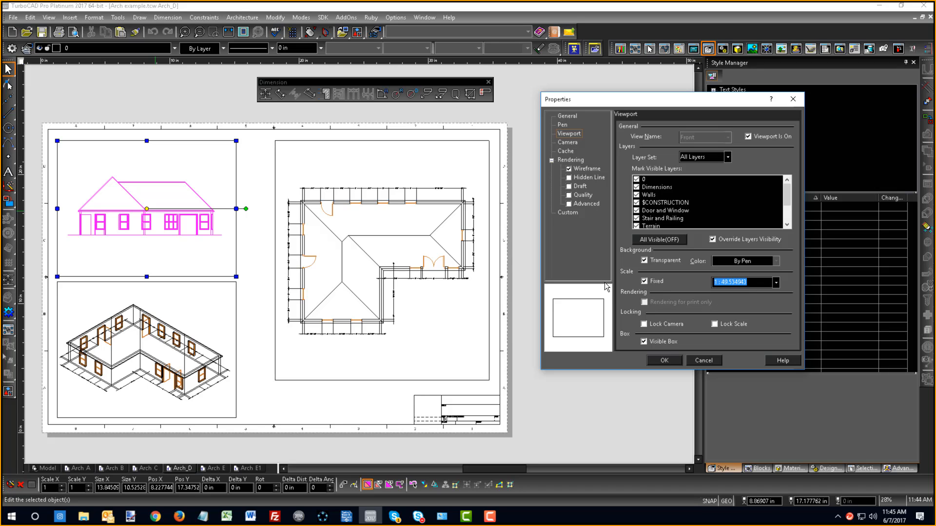
click(644, 281)
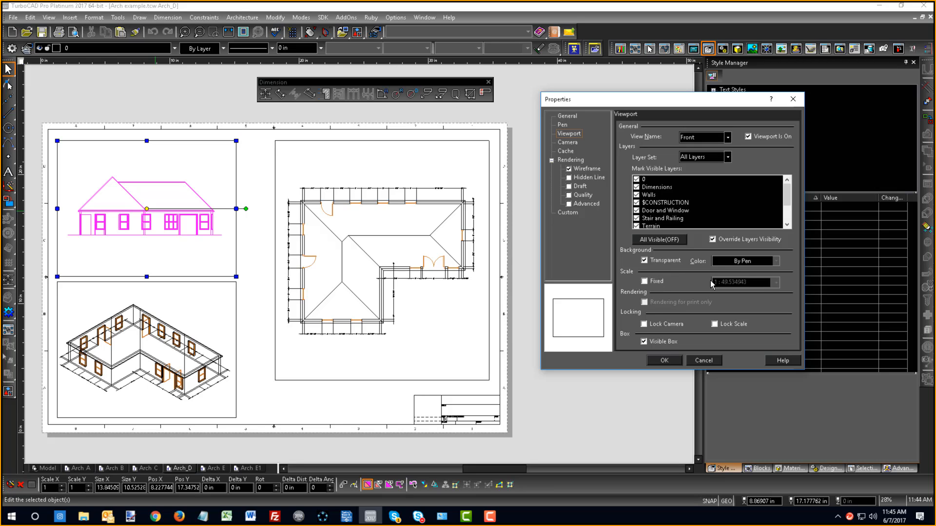
click(644, 281)
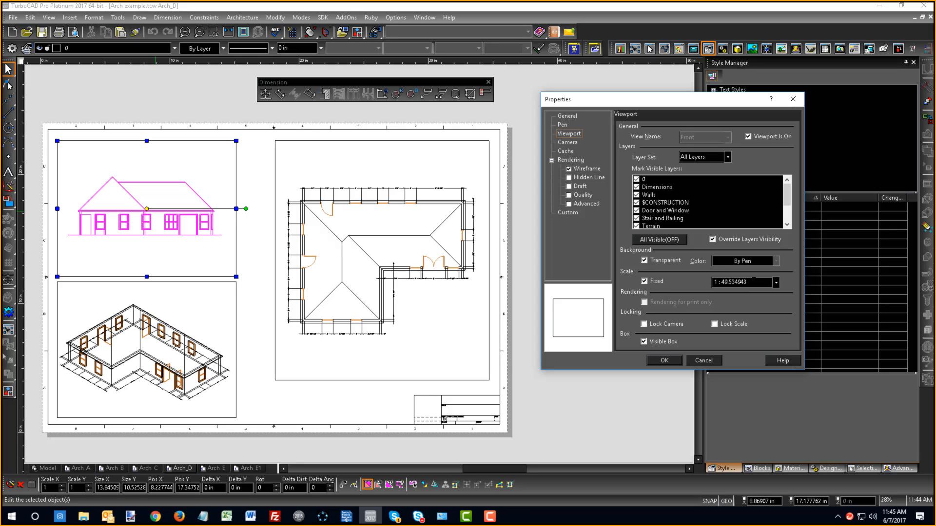
drag(755, 286, 699, 276)
text(1:48)
key(Return)
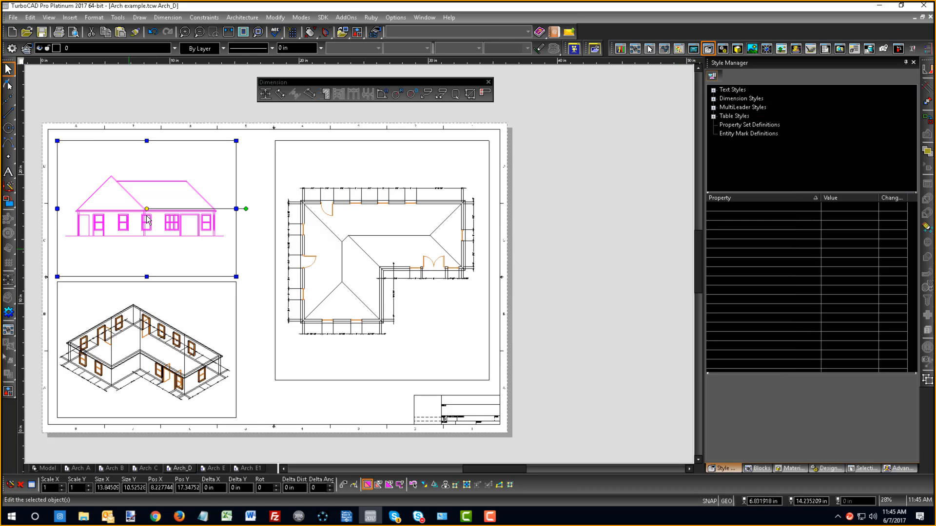
- Fix the scale of the isometric and floor plan viewports together at 1:48
click(124, 341)
click(129, 356)
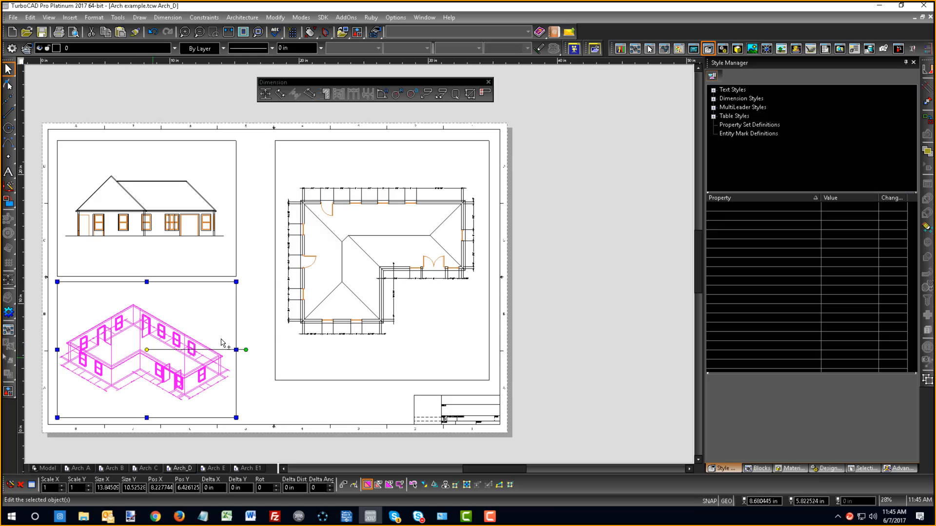
shift+click(322, 332)
double_click(322, 331)
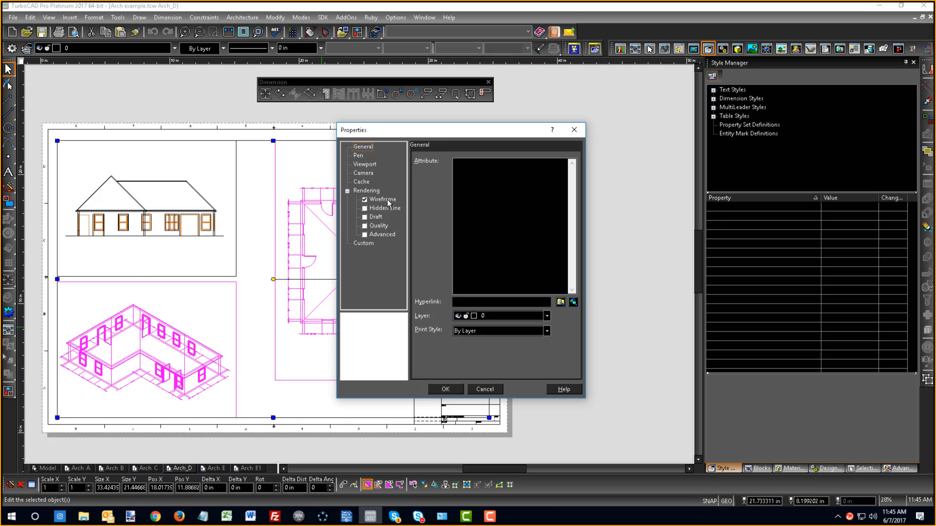
click(365, 164)
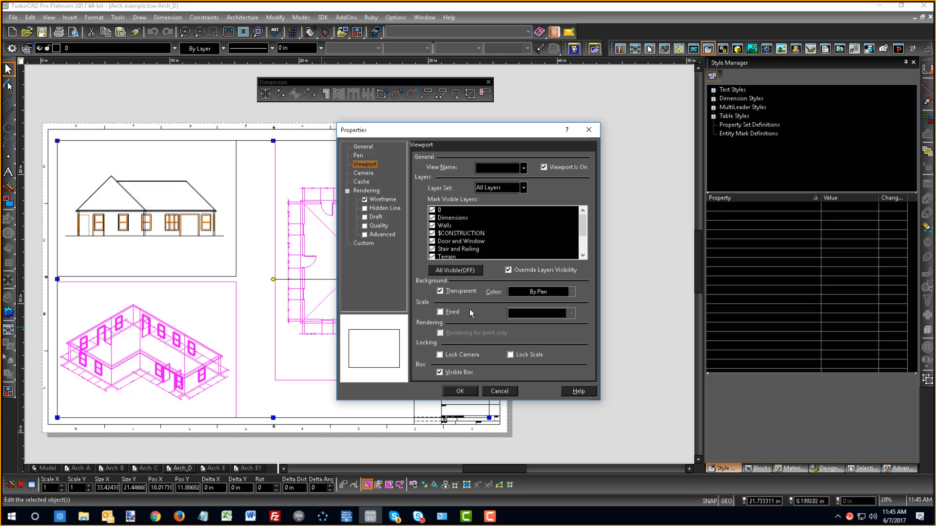
click(440, 312)
click(525, 313)
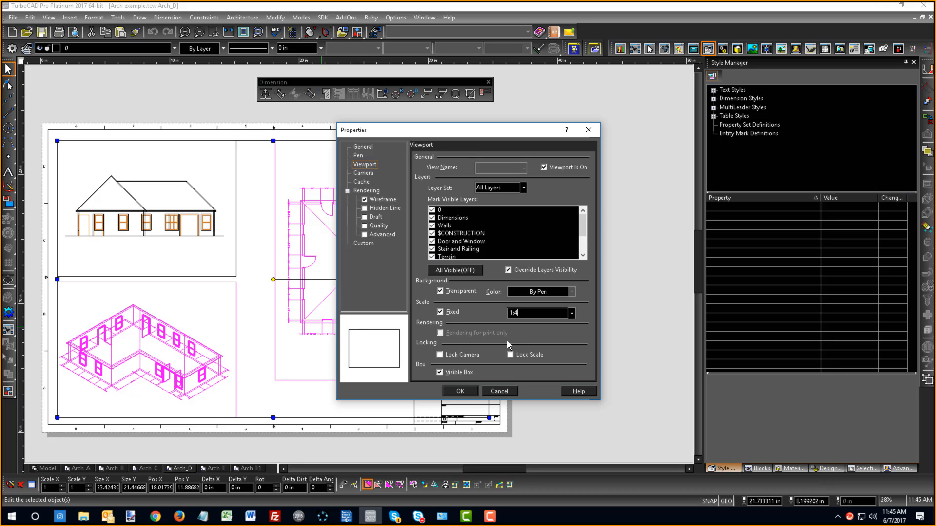
key(Return)
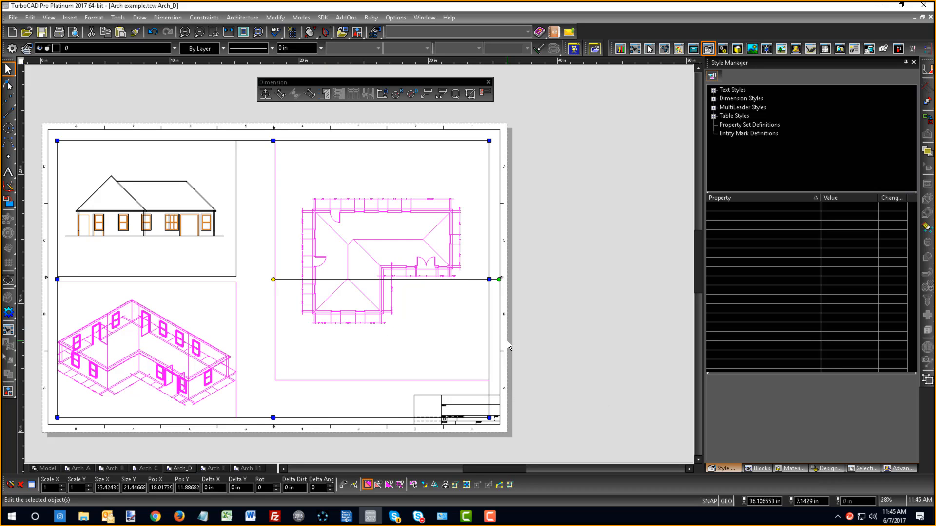
click(572, 318)
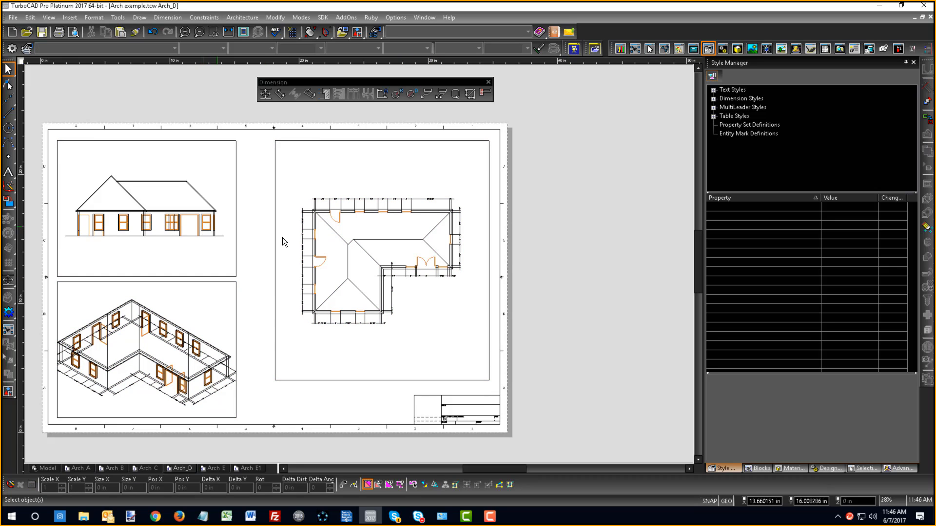
- Turn off the visible box of the floor plan viewport and turn it back on
click(341, 250)
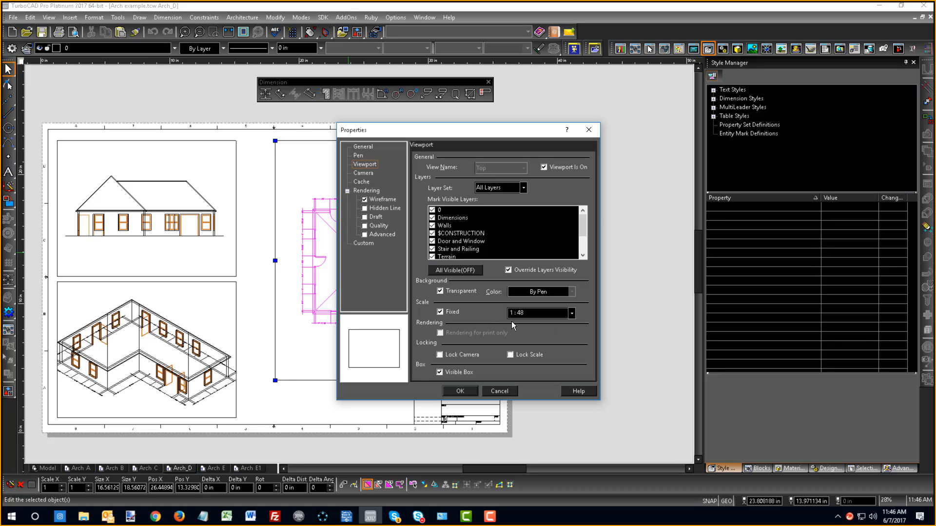
click(439, 373)
click(445, 390)
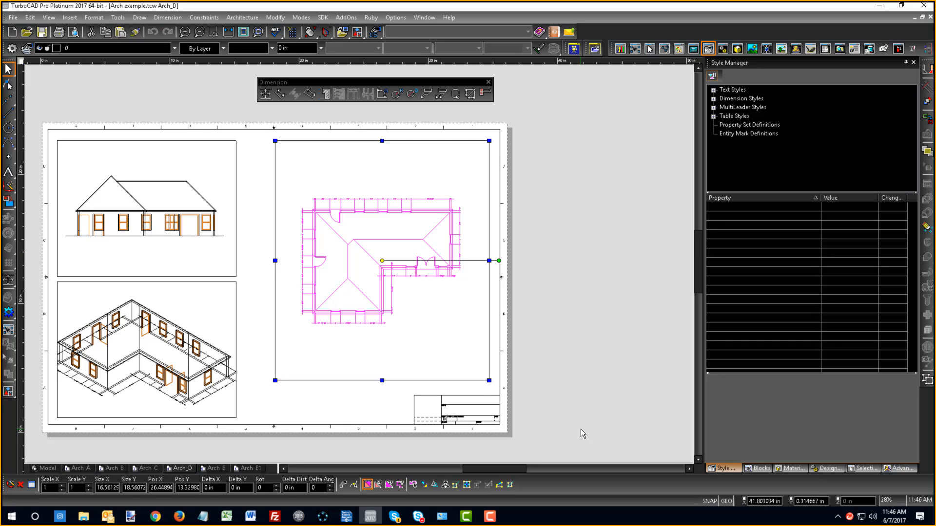
double_click(376, 214)
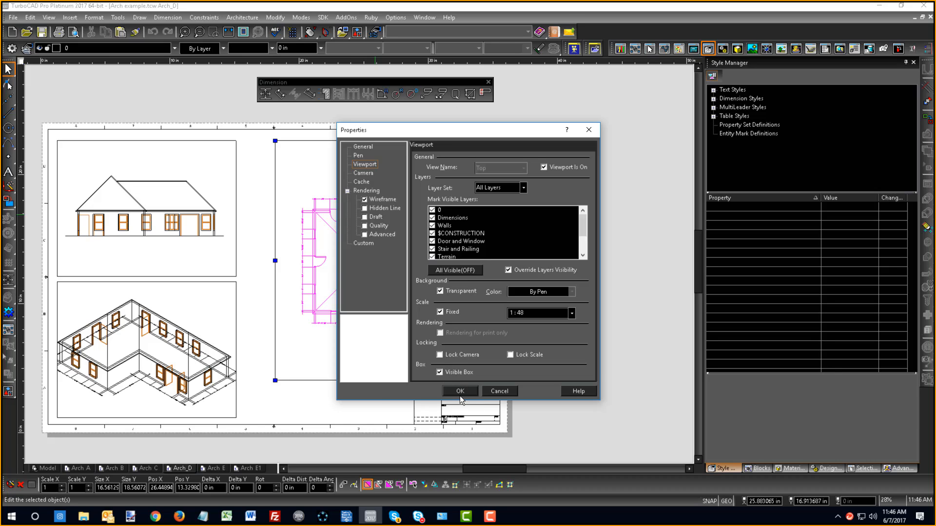
click(460, 391)
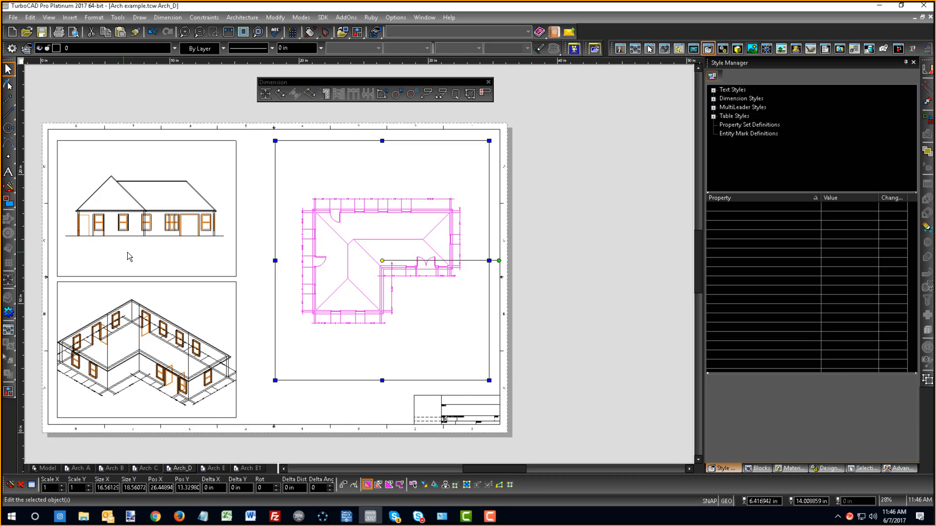
key(Escape)
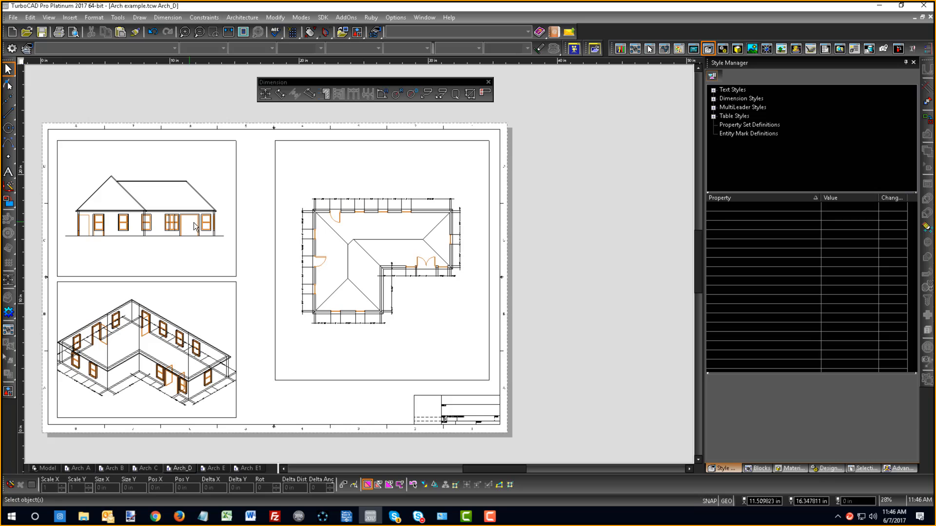
- Set the isometric viewport's rendering to Draft with the Redsdk rendering type
double_click(145, 361)
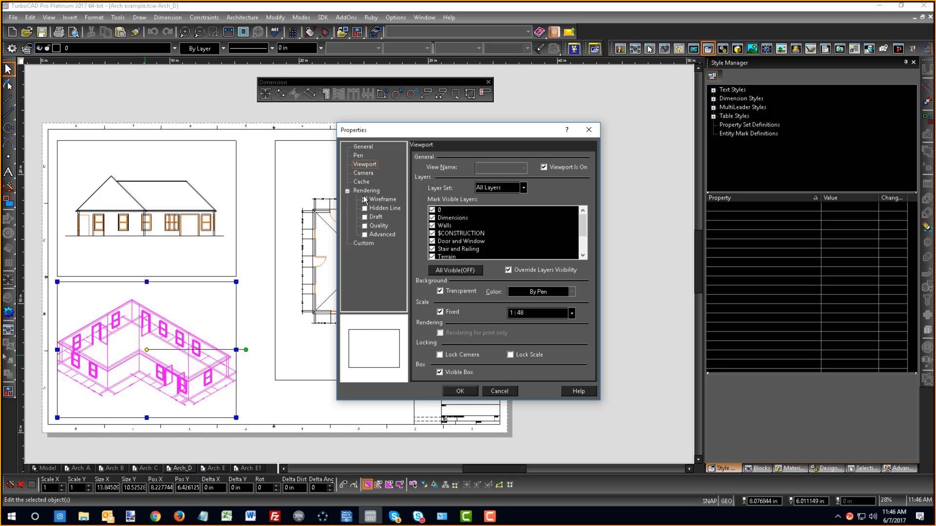
click(364, 217)
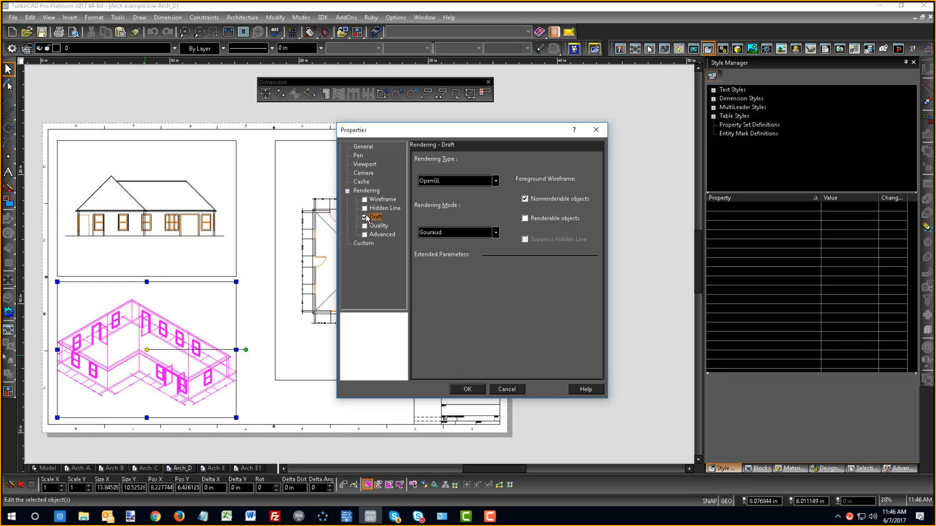
click(430, 181)
click(433, 208)
click(467, 389)
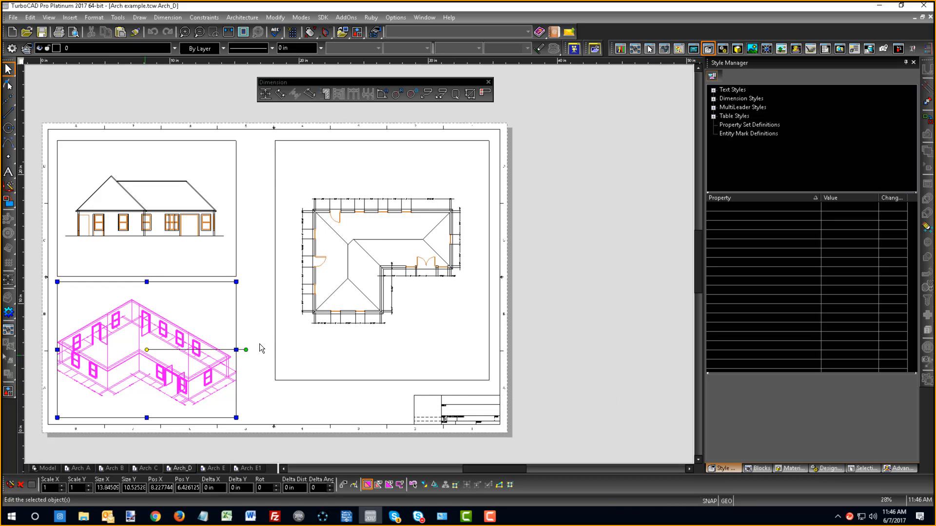
- Check the isometric viewport's Draft rendering settings and examine its rendered appearance on the sheet
right_click(220, 318)
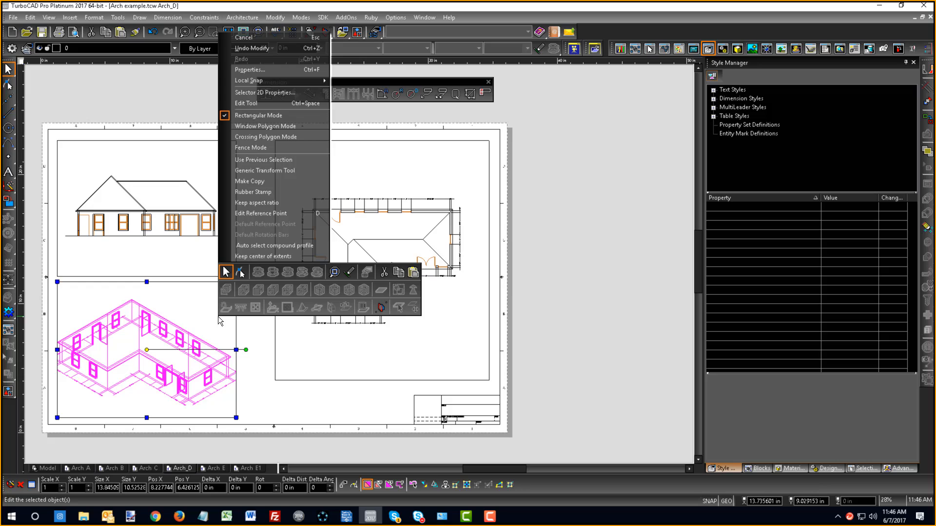
click(251, 70)
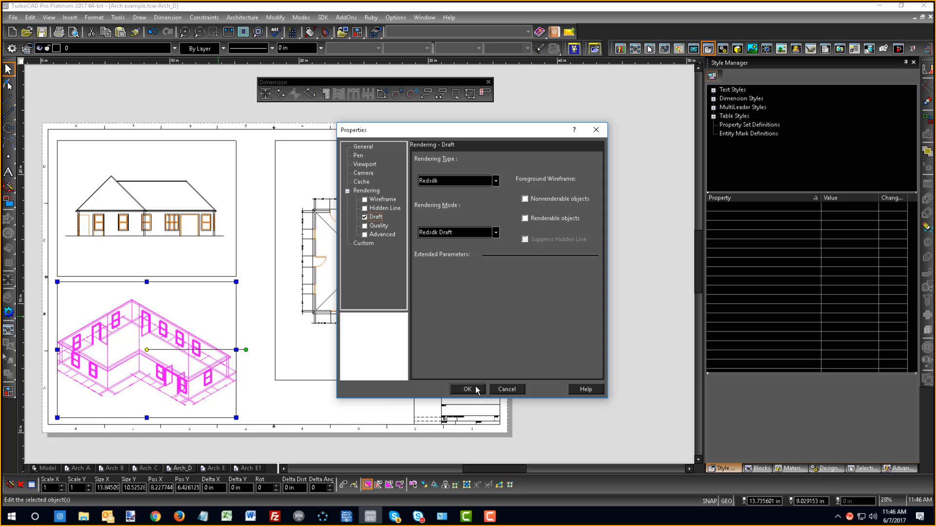
click(478, 390)
scroll(204, 373, down, 2)
scroll(390, 293, up, 2)
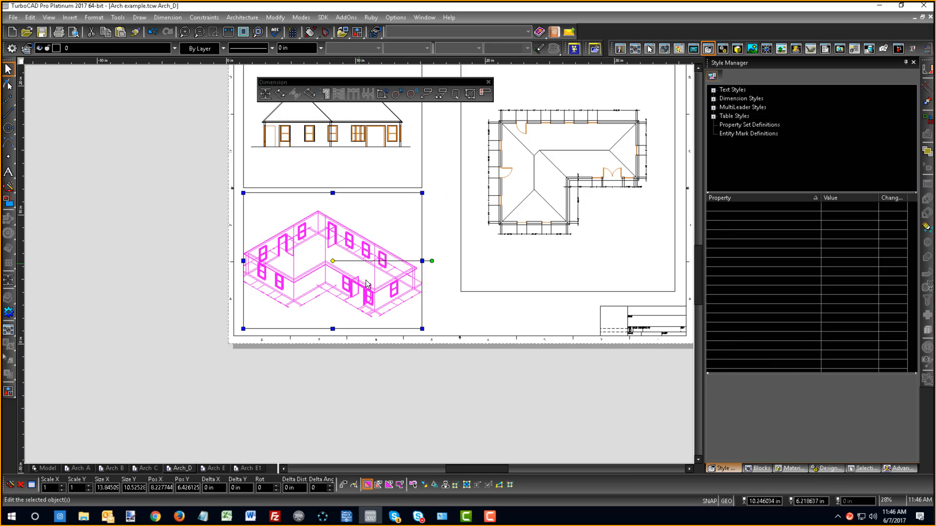
click(452, 318)
scroll(359, 266, up, 3)
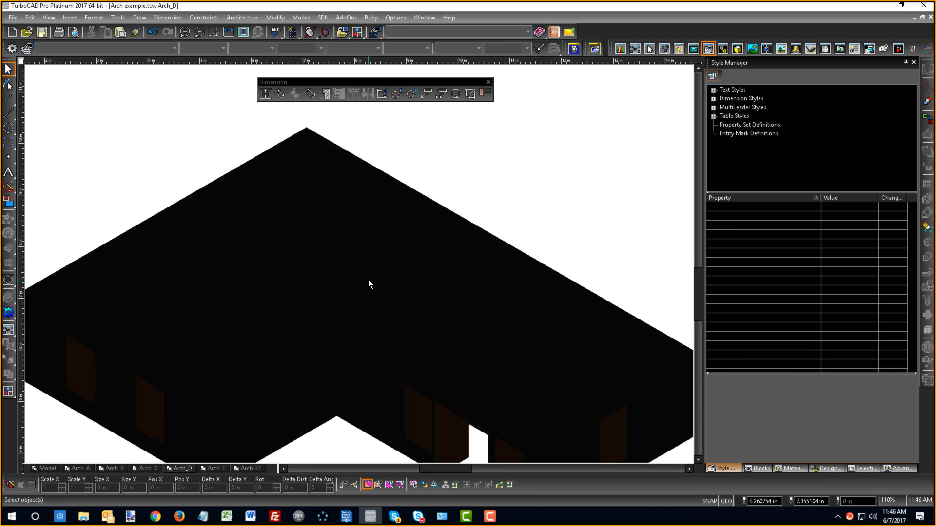
scroll(367, 280, down, 3)
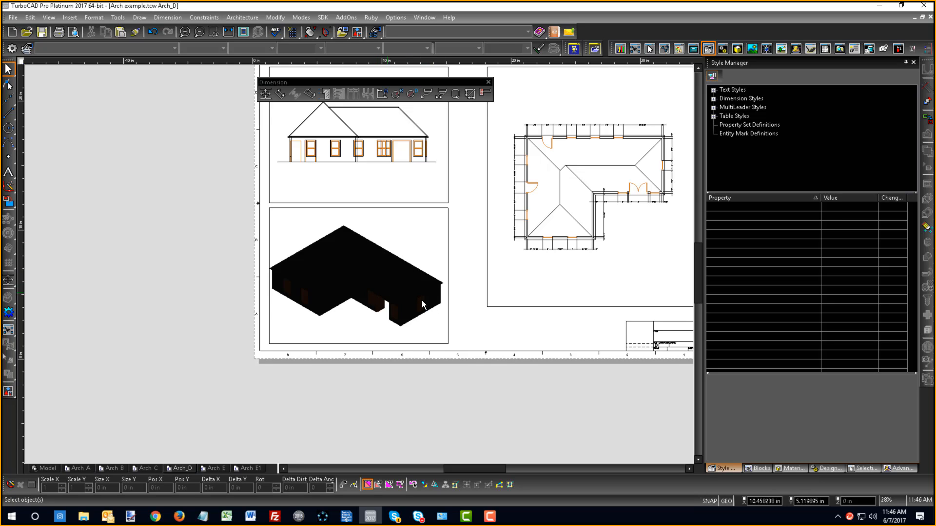
double_click(353, 293)
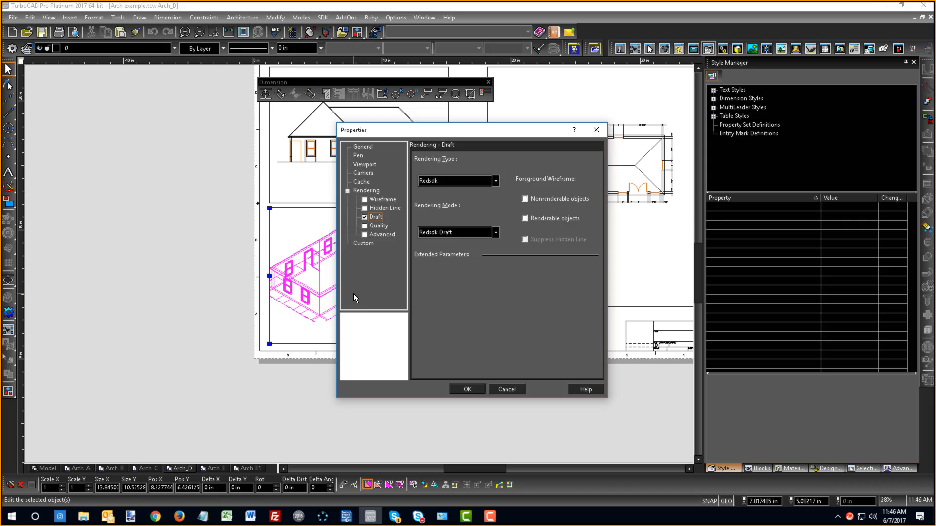
click(507, 390)
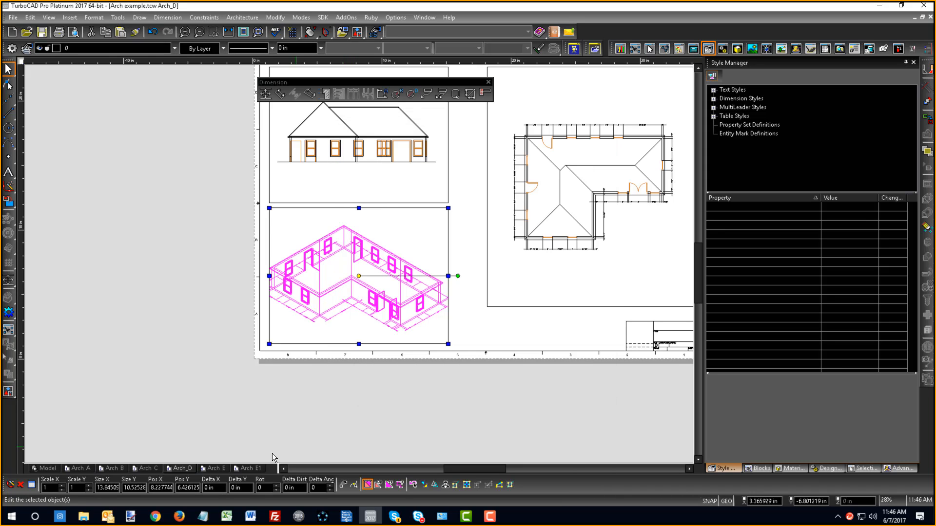
- Render the isometric model in model space with default light sources and check the viewports on the Arch D sheet
click(57, 468)
right_click(118, 369)
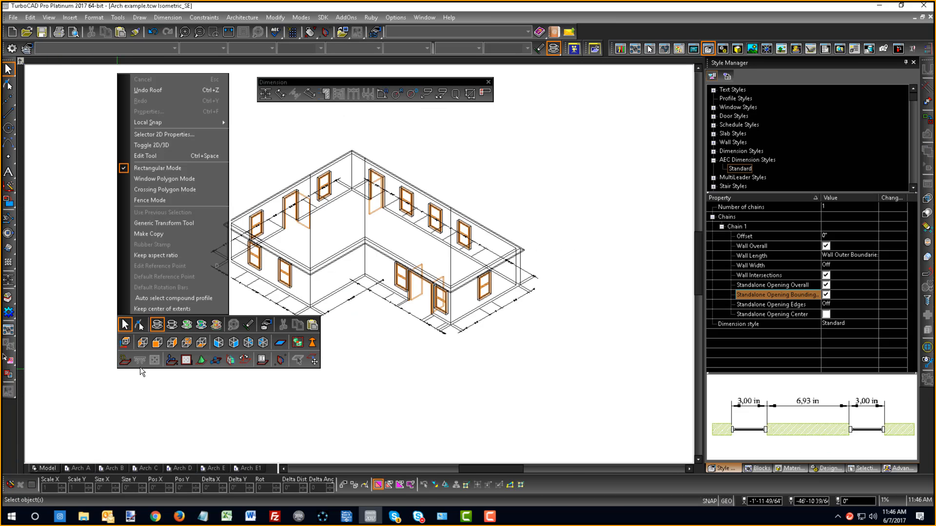
click(186, 327)
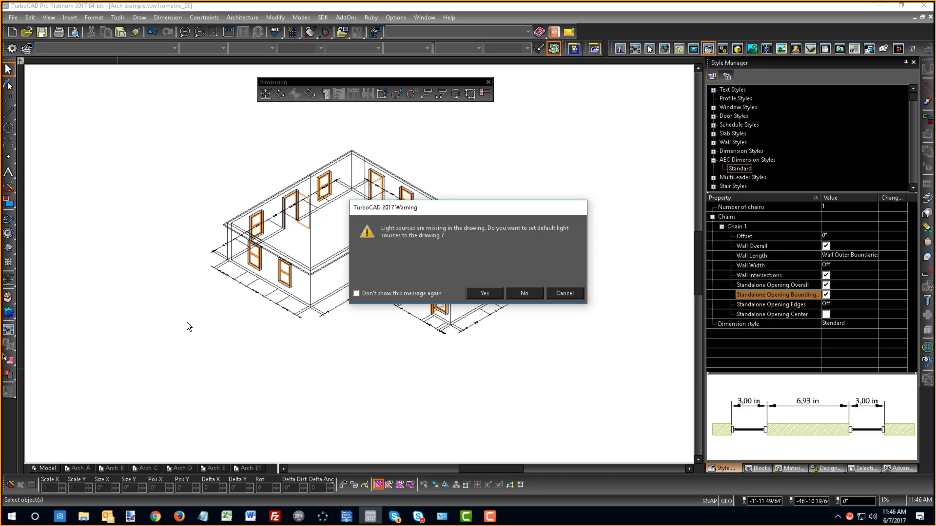
click(482, 294)
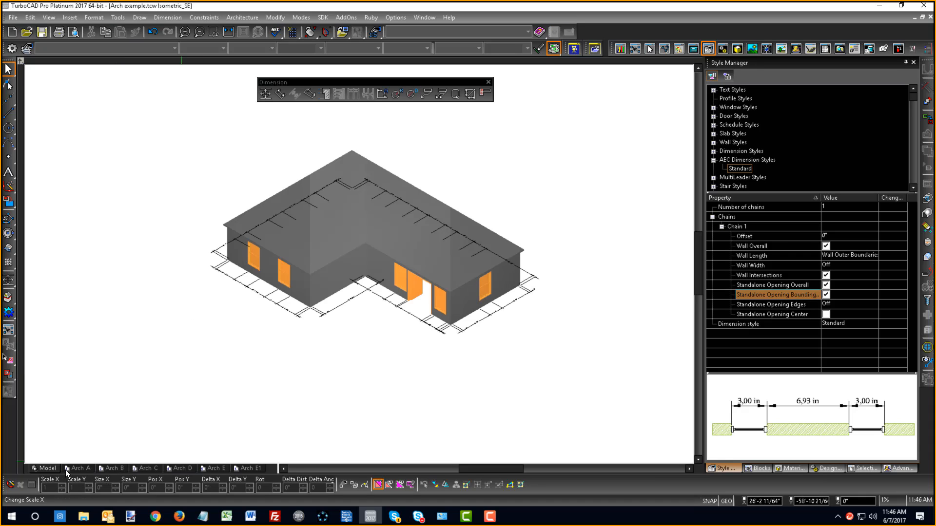
click(191, 466)
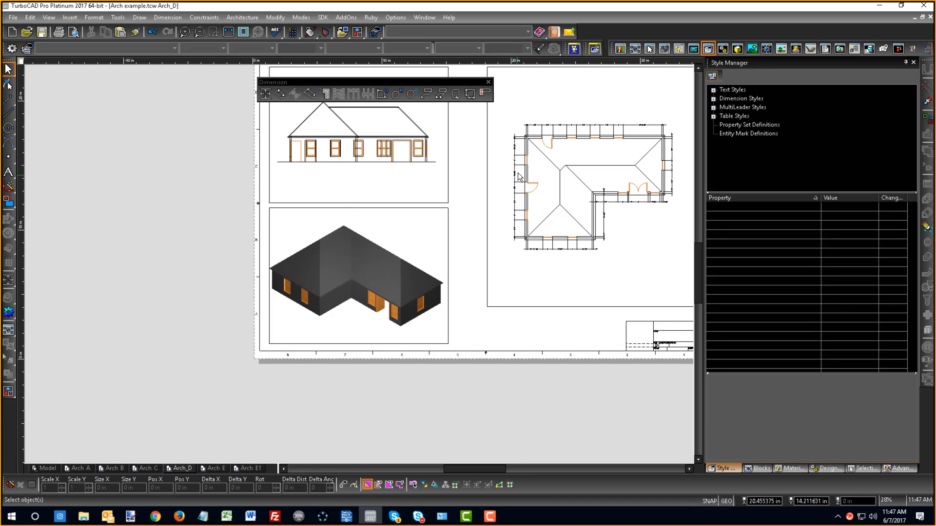
scroll(358, 264, down, 4)
scroll(359, 264, up, 4)
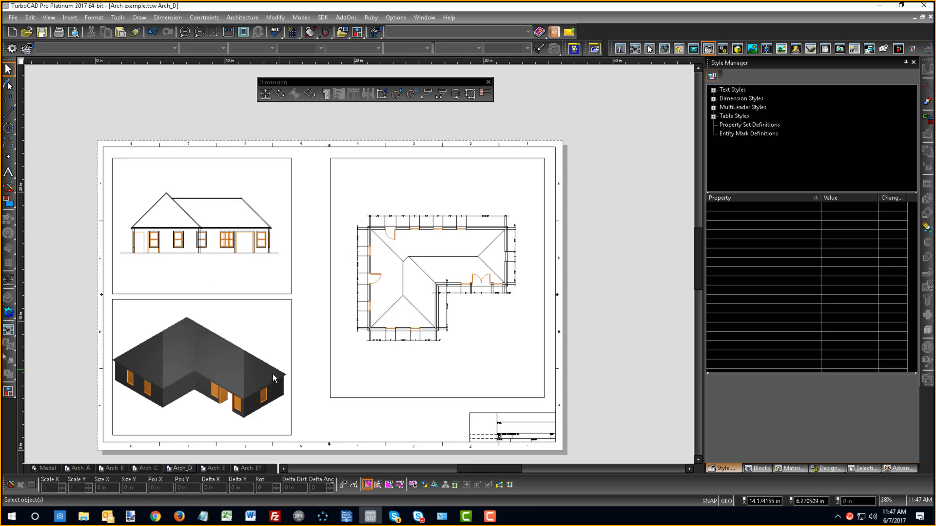
- In the model's wireframe view, set the slope angle of the roof facet at the end near the double door to 90 degrees
click(44, 469)
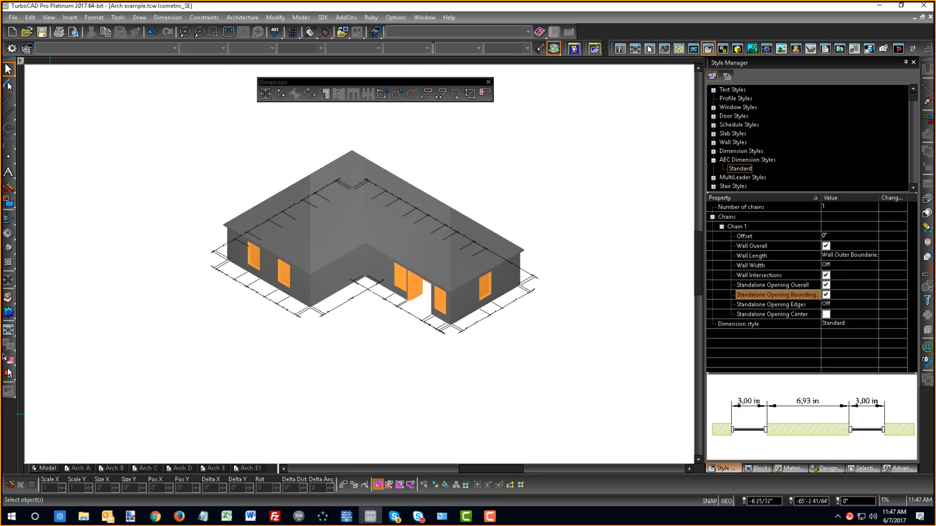
click(8, 297)
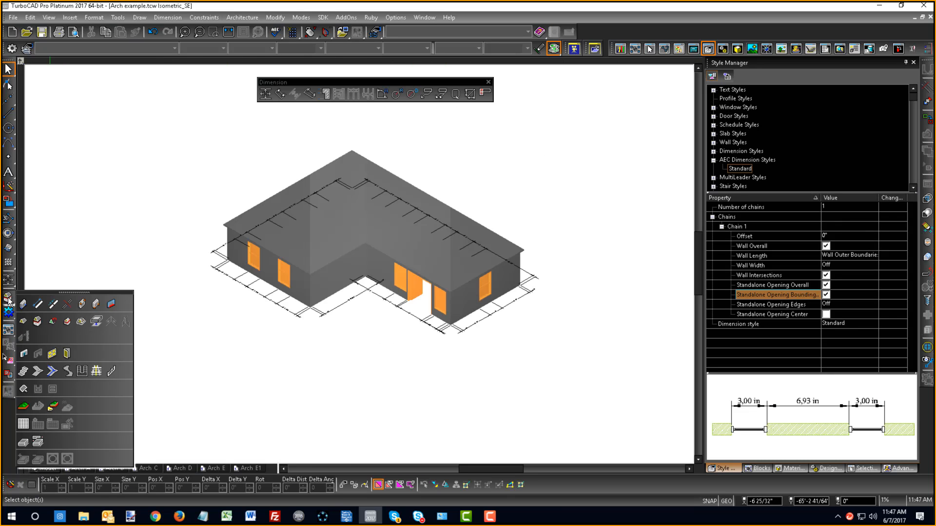
click(52, 322)
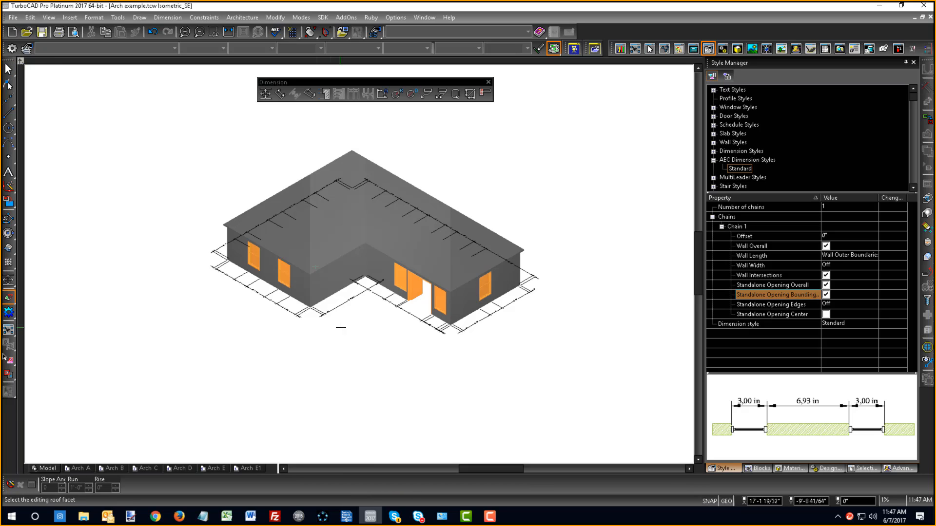
right_click(470, 281)
click(511, 254)
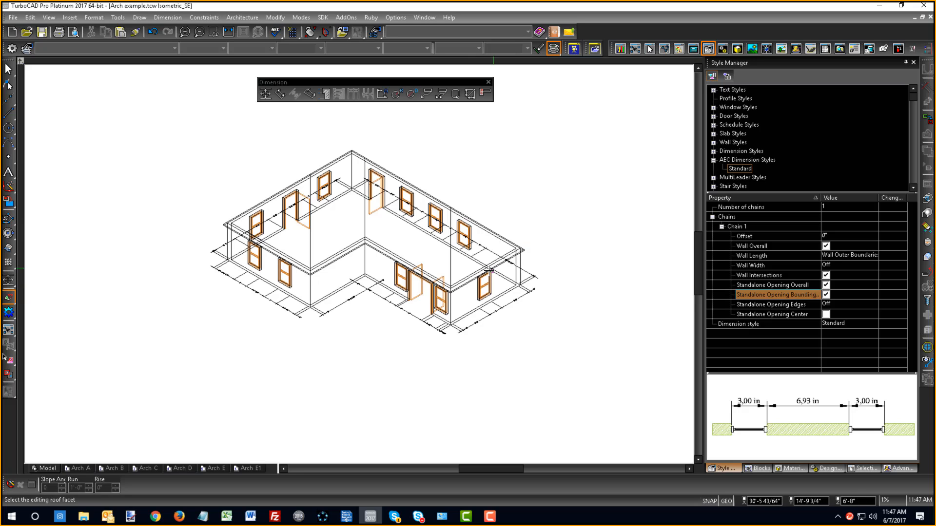
click(479, 272)
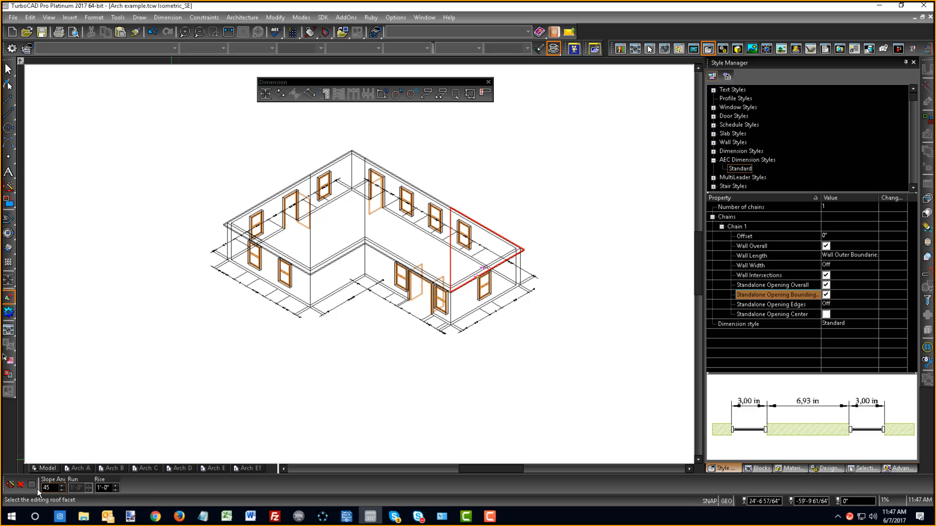
drag(52, 488, 33, 488)
text(90)
key(Return)
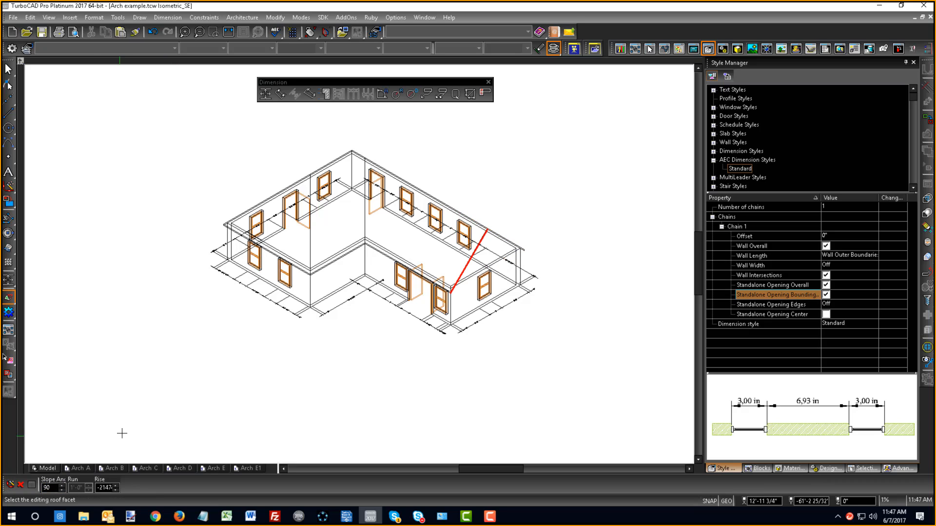
- Examine the edited roof end in the rendered isometric viewport on the Arch D sheet
click(178, 468)
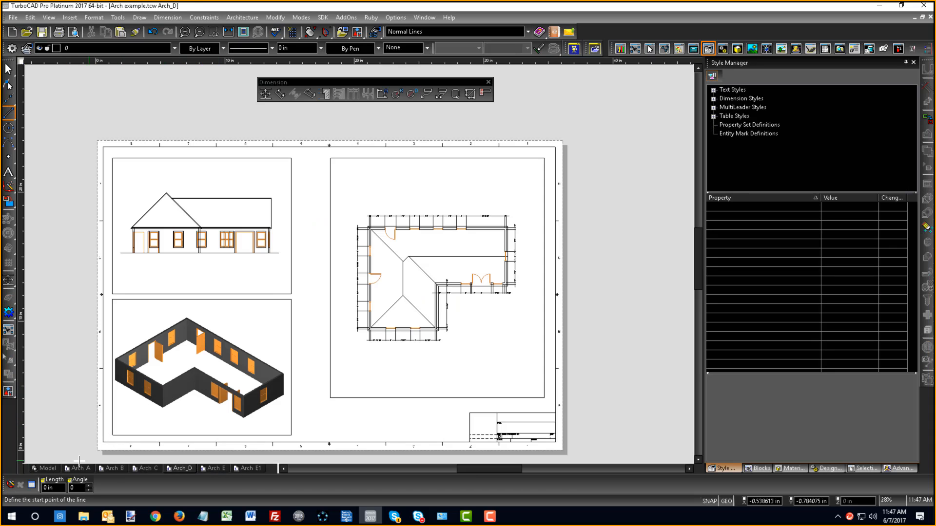
click(46, 468)
right_click(344, 384)
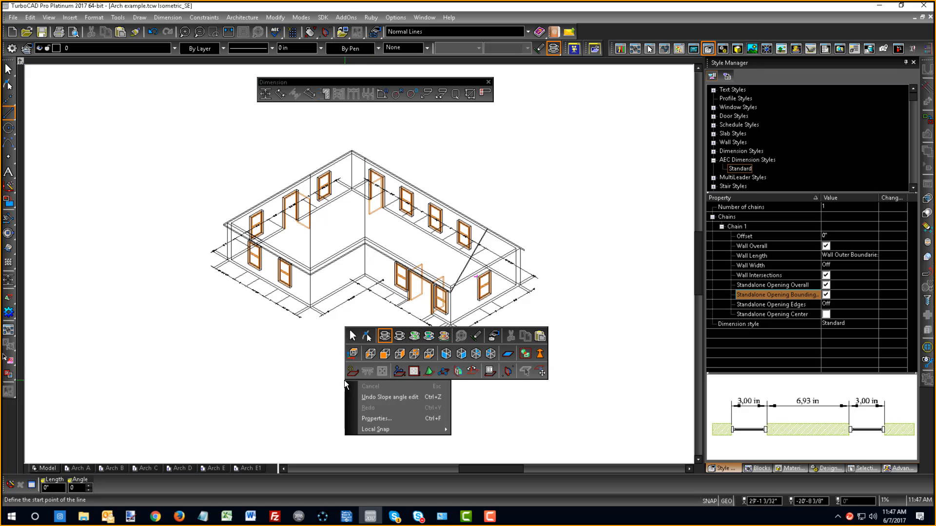
key(Escape)
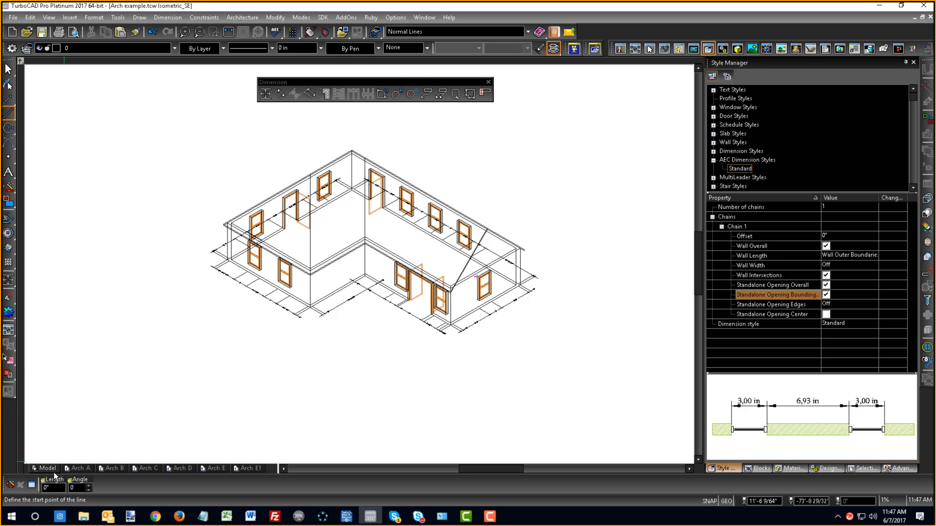
click(177, 470)
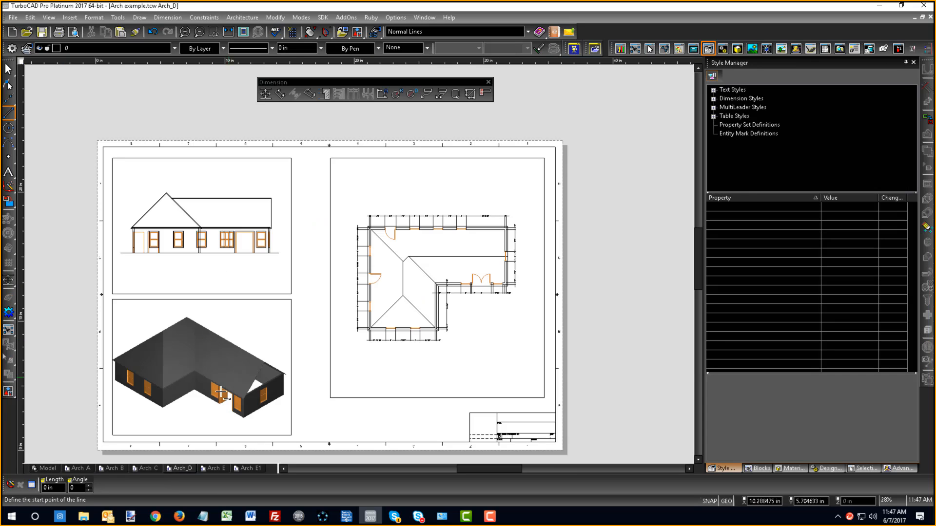
scroll(252, 377, up, 2)
scroll(356, 268, down, 1)
scroll(399, 270, up, 1)
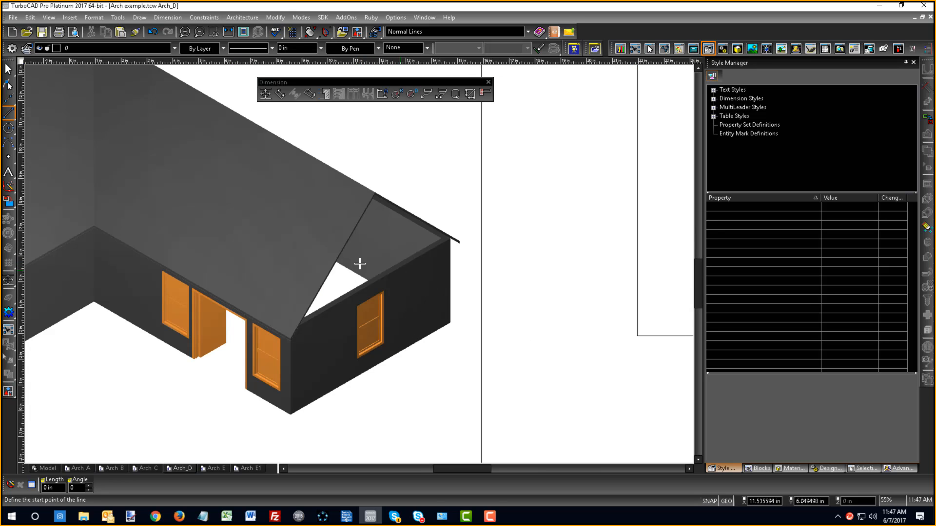
middle_drag(360, 265, 326, 219)
middle_drag(366, 247, 464, 268)
scroll(351, 265, down, 1)
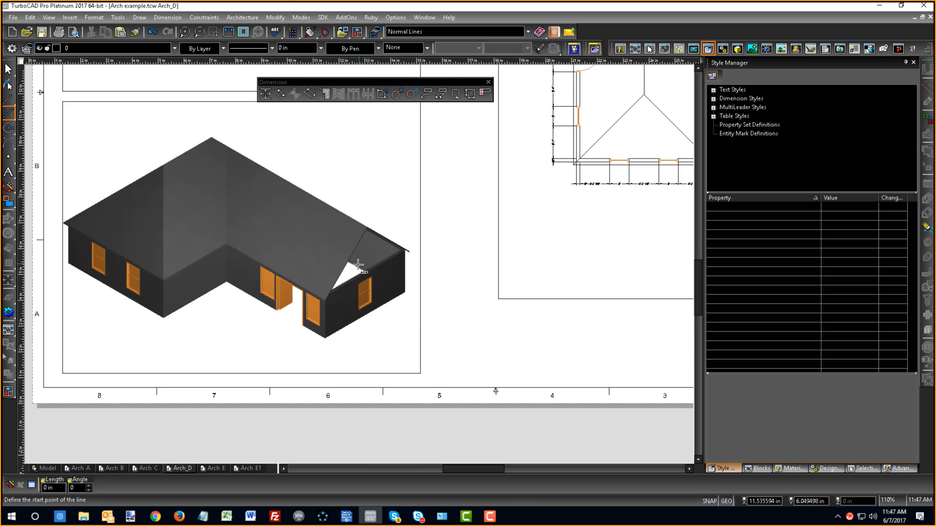
scroll(359, 264, up, 1)
scroll(359, 264, down, 1)
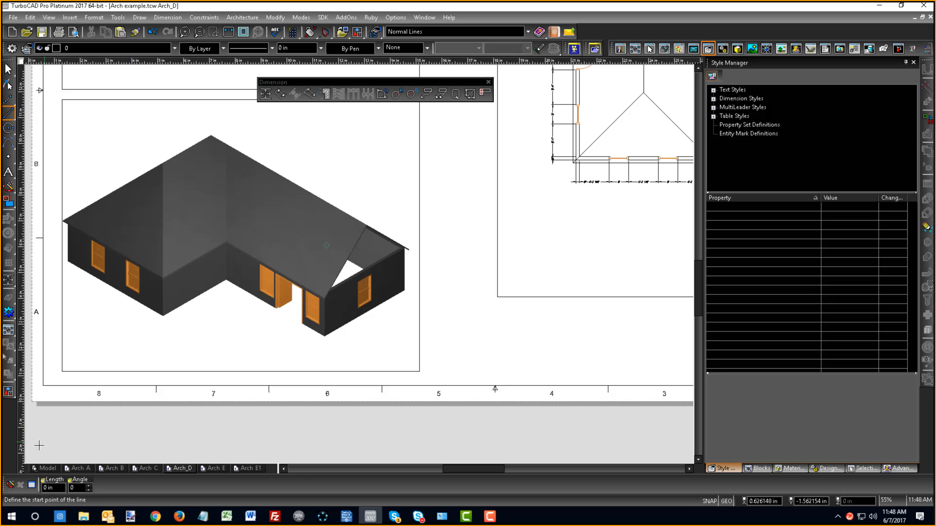
click(8, 391)
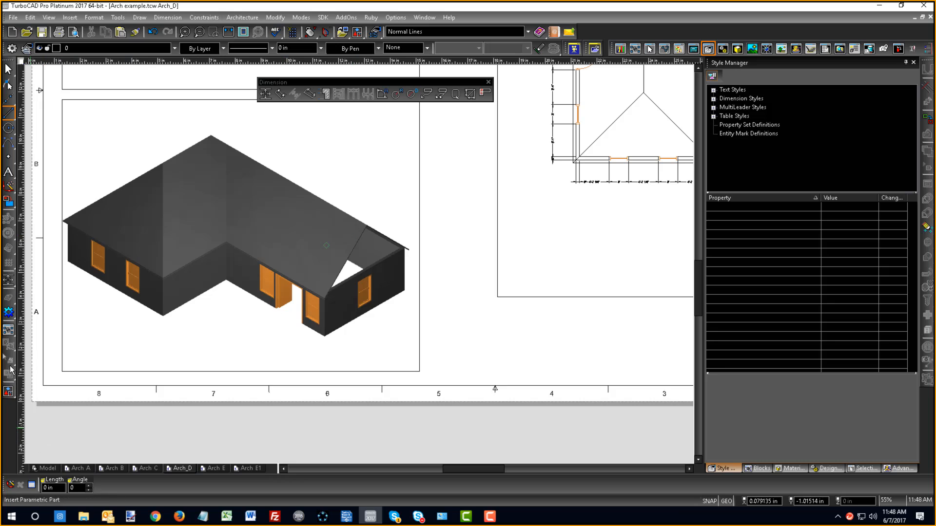
- Extend the end wall below the vertical facet up to the roof with the Roof Wall Modifier and render the model
click(46, 468)
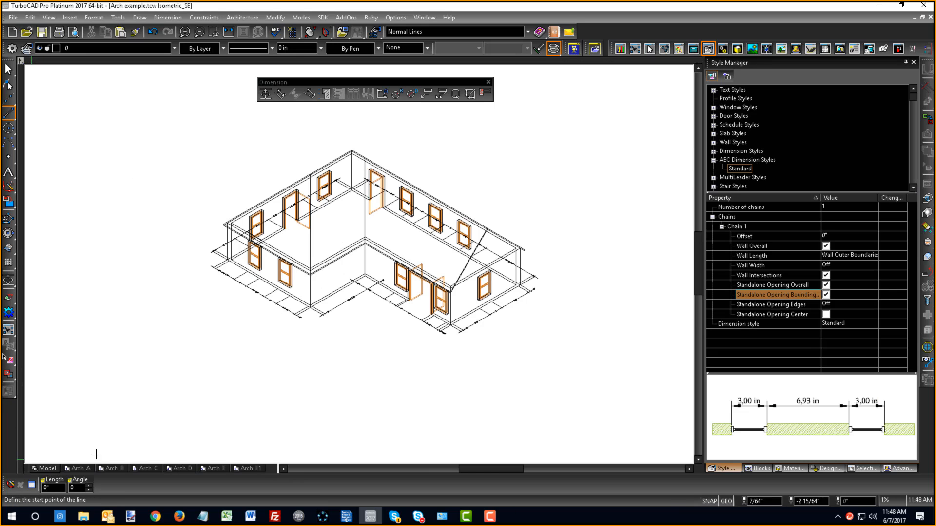
click(9, 299)
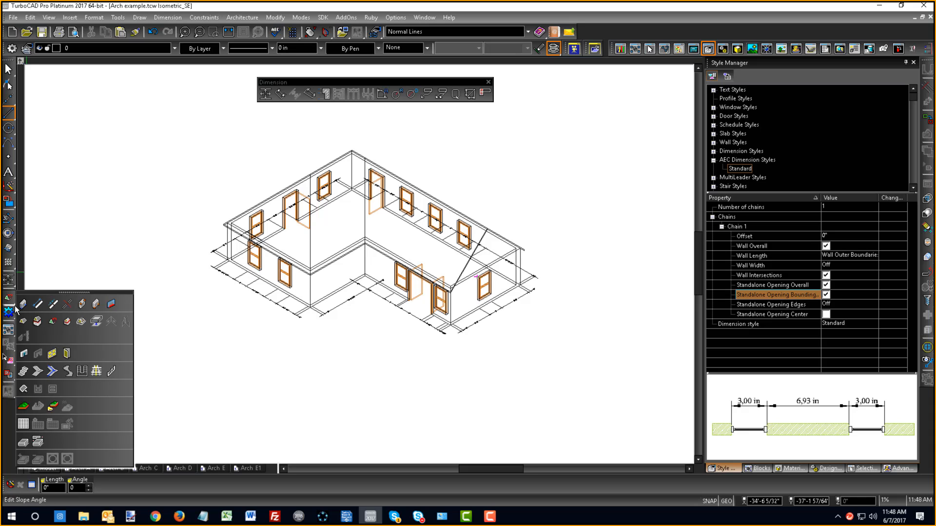
click(68, 322)
scroll(511, 282, up, 3)
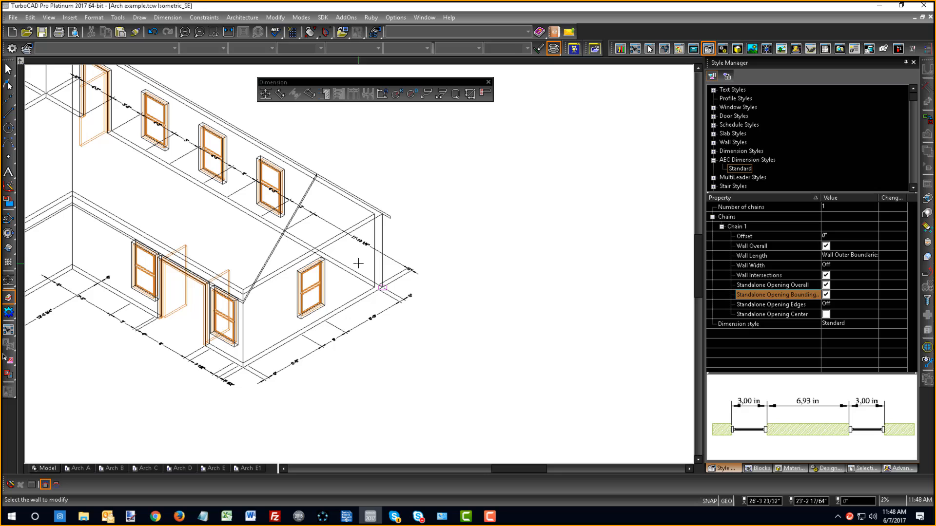
click(331, 246)
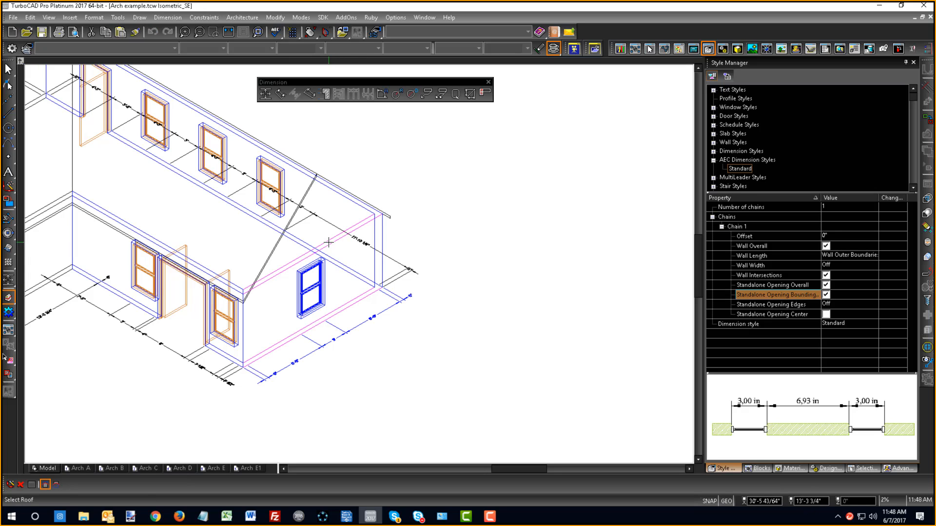
click(388, 215)
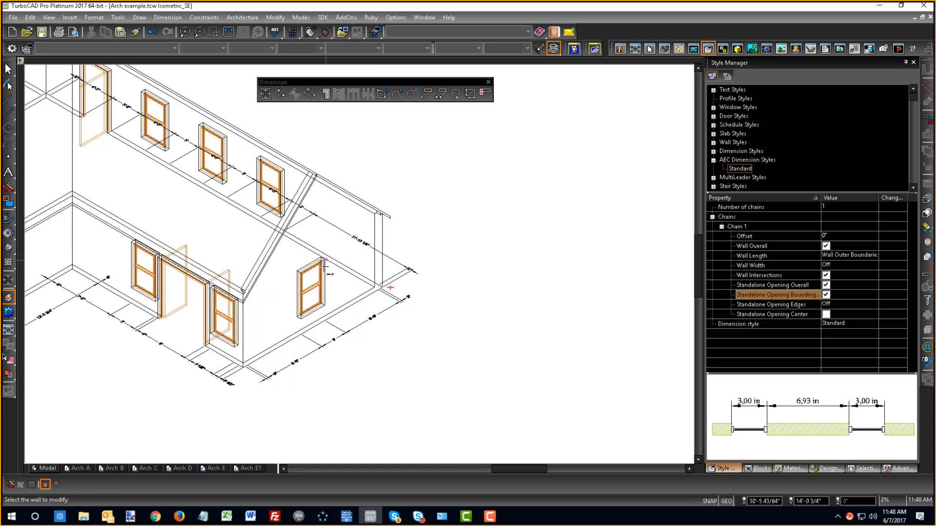
right_click(441, 268)
click(507, 225)
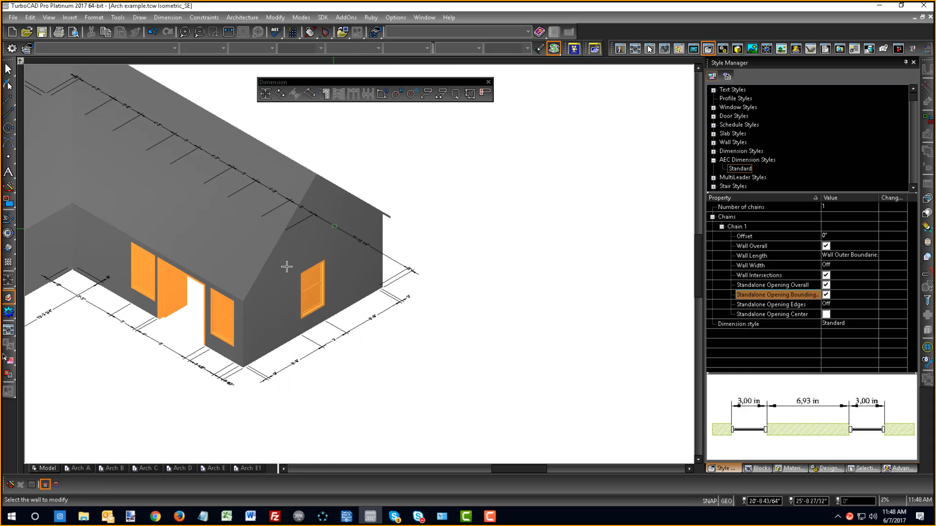
- Examine the closed gable end in the isometric, front and floor plan viewports on the Arch D sheet
click(176, 466)
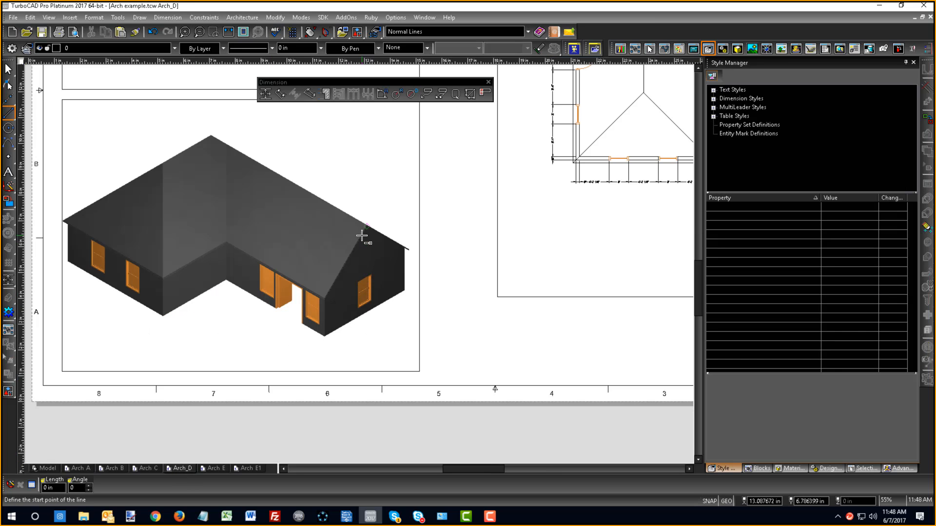
scroll(362, 236, up, 1)
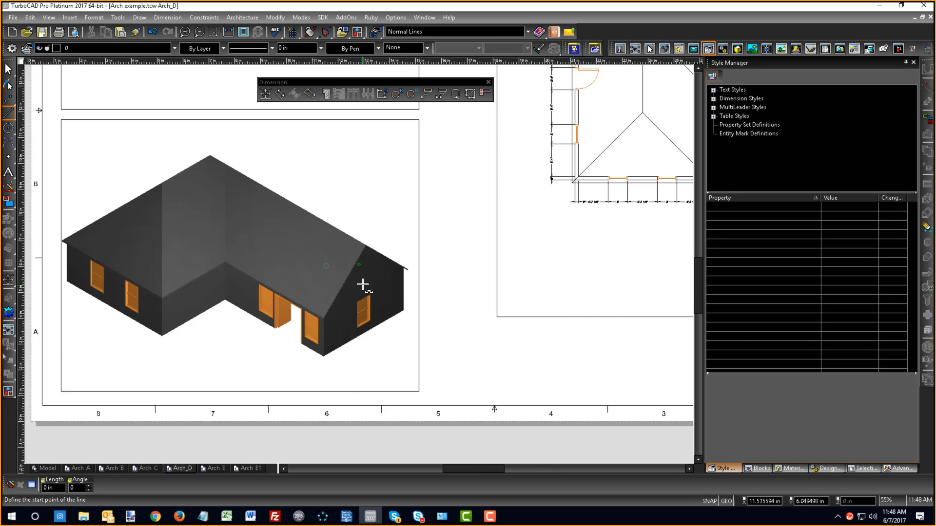
scroll(361, 273, down, 2)
scroll(341, 151, down, 2)
scroll(360, 271, up, 2)
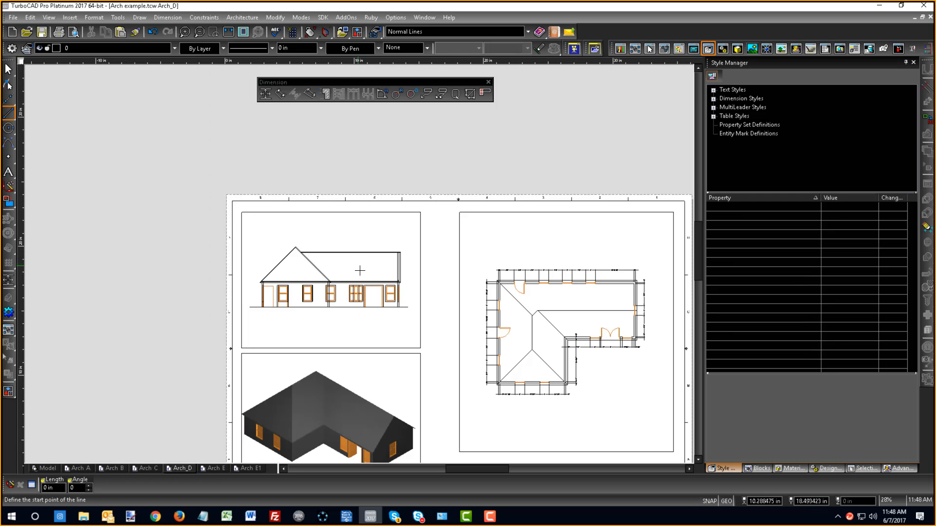
scroll(650, 312, up, 2)
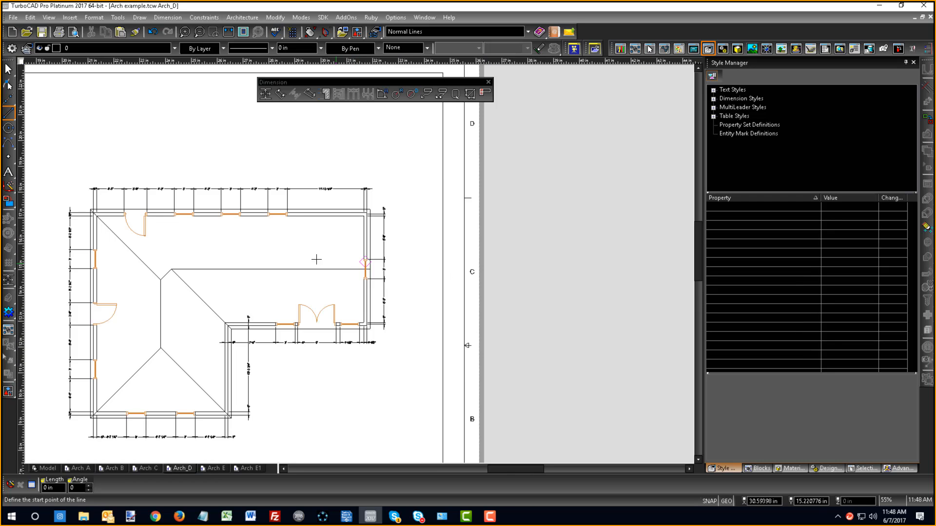
scroll(258, 251, down, 4)
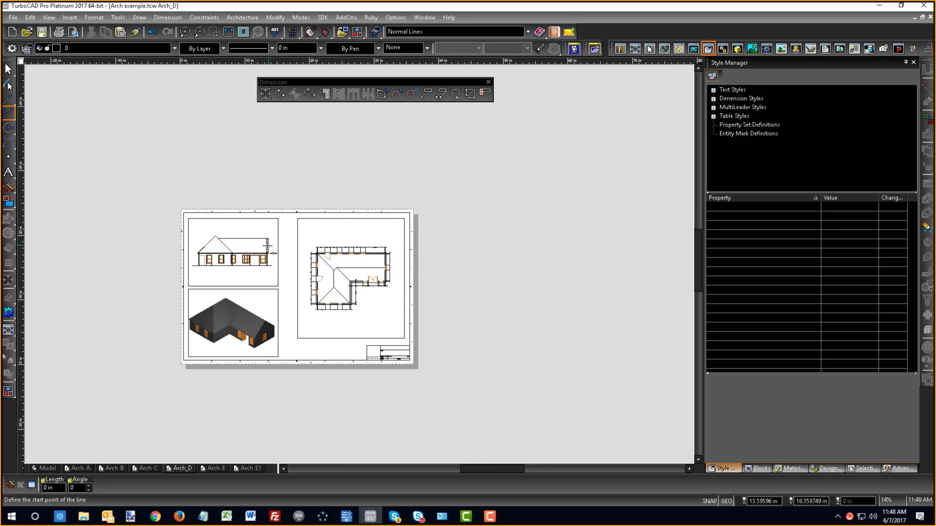
scroll(267, 246, up, 2)
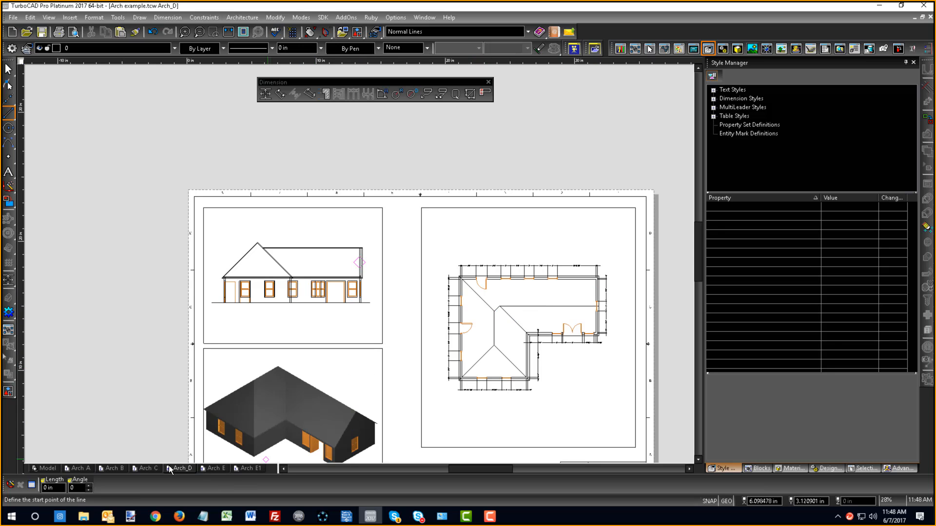
- Look over the whole rendered model in model space, and inspect the roof lines in the sheet's floor plan viewport
click(46, 468)
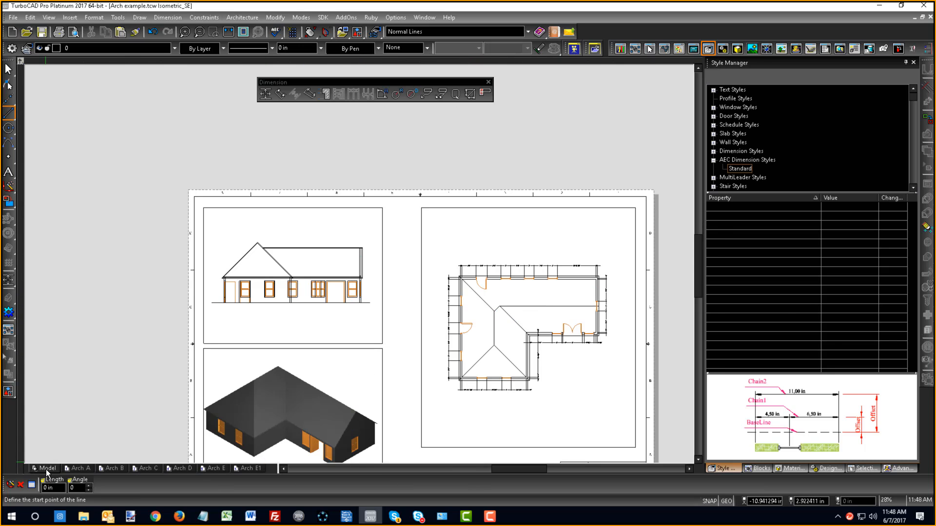
scroll(78, 354, down, 2)
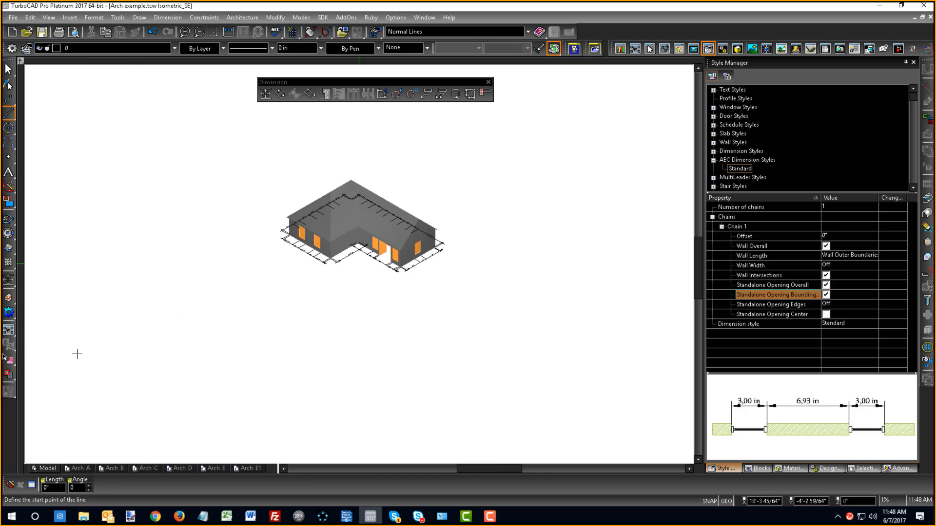
click(178, 468)
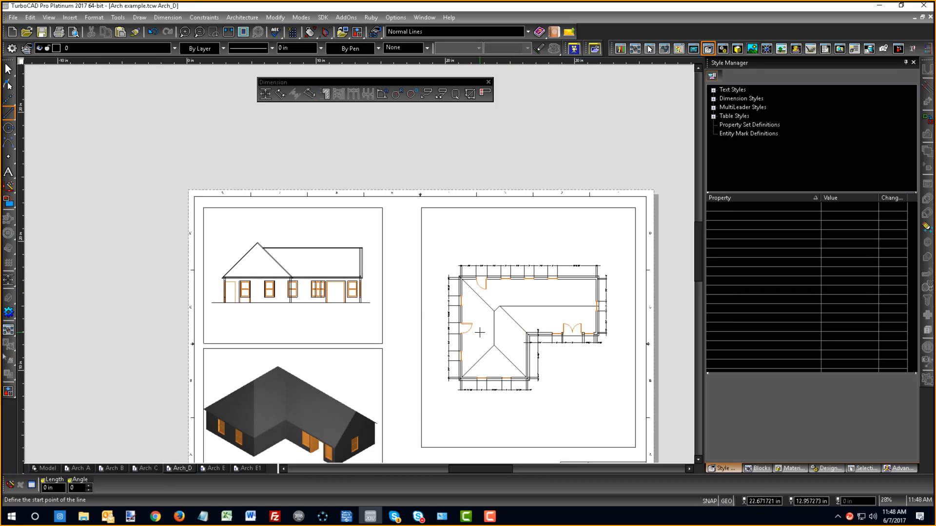
scroll(368, 348, down, 1)
scroll(464, 268, up, 2)
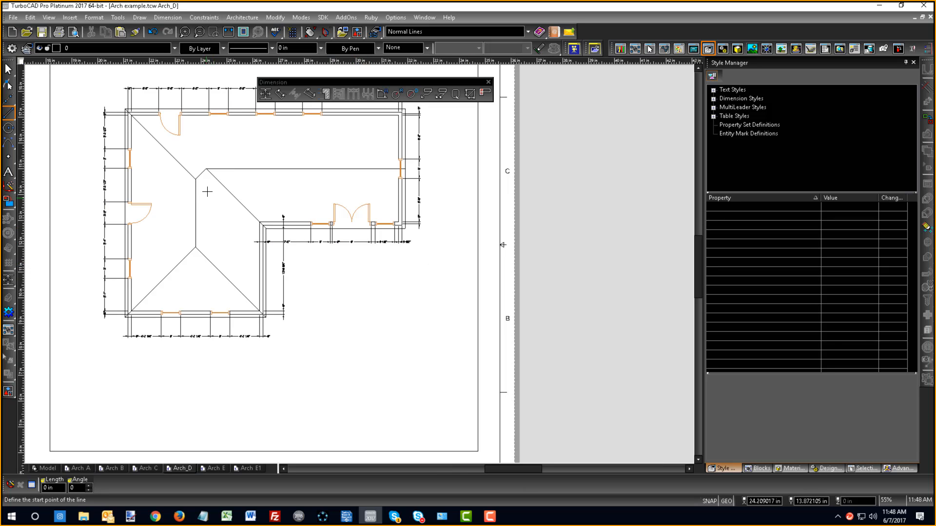
- Hide the Roof layer in the floor plan viewport on the Arch D sheet through the viewport's properties
scroll(359, 267, down, 1)
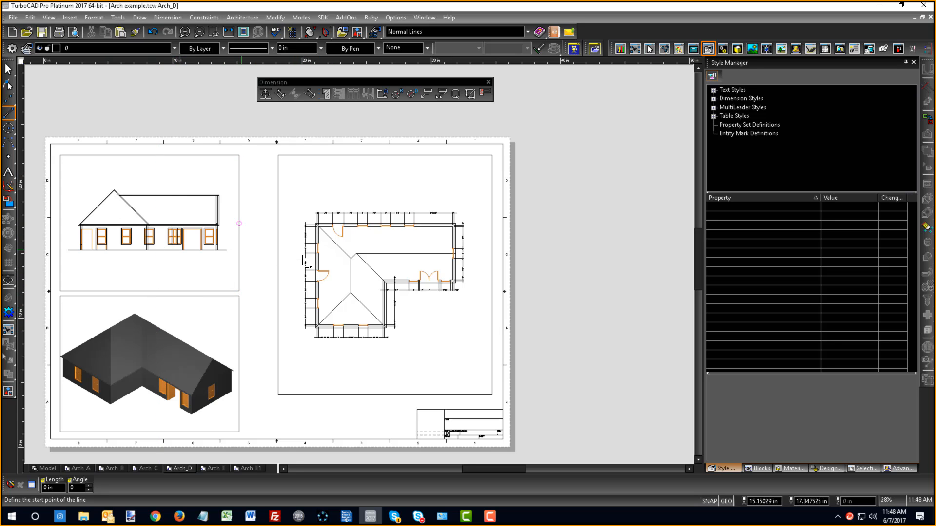
right_click(358, 226)
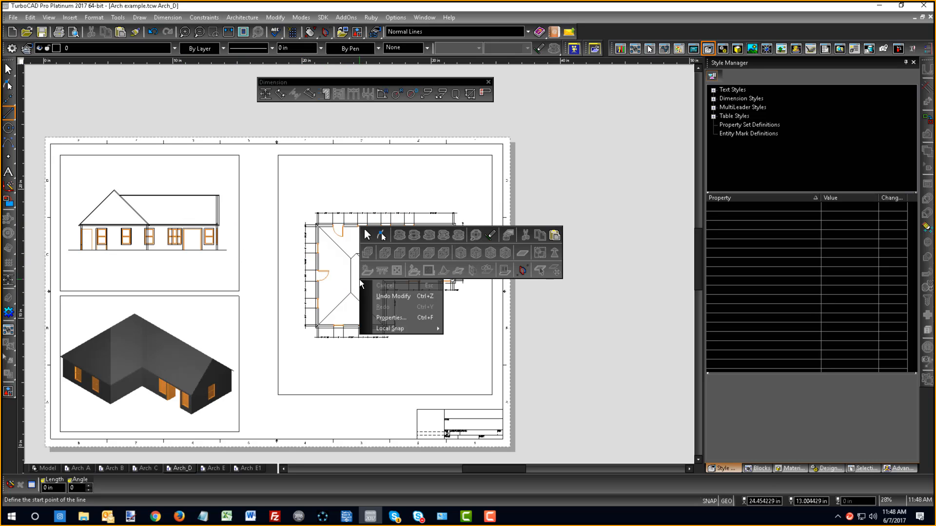
click(370, 238)
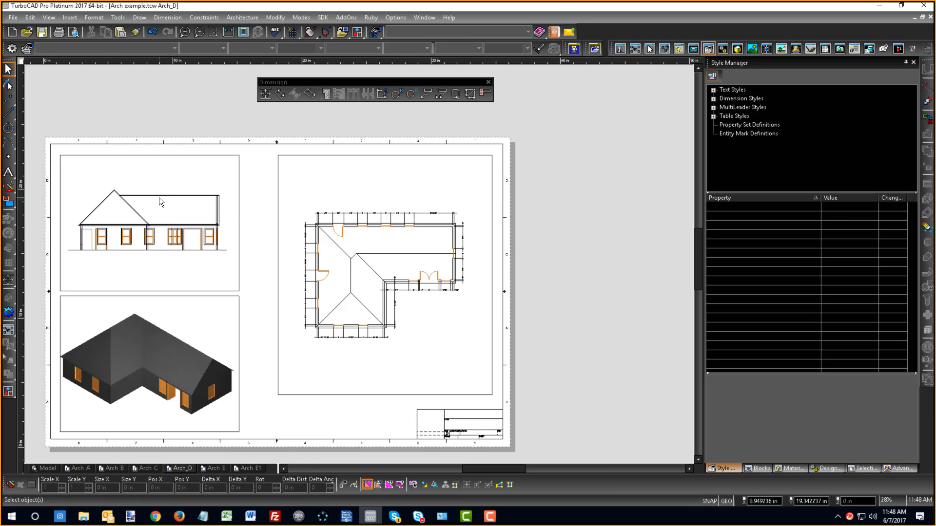
double_click(368, 257)
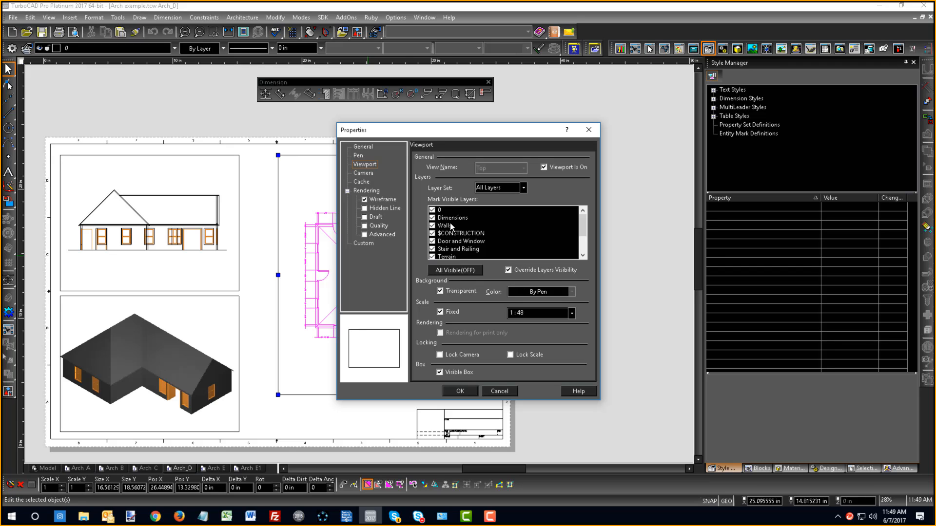
drag(579, 226, 581, 240)
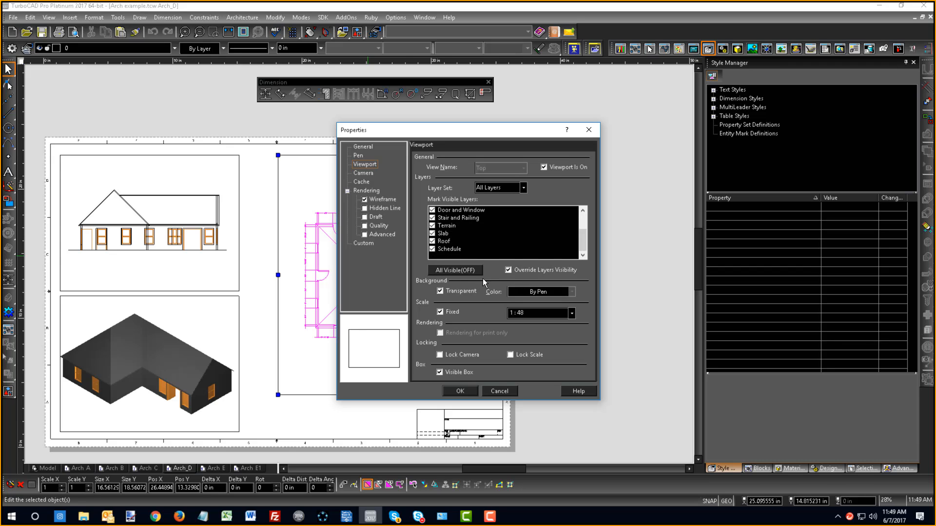
click(431, 242)
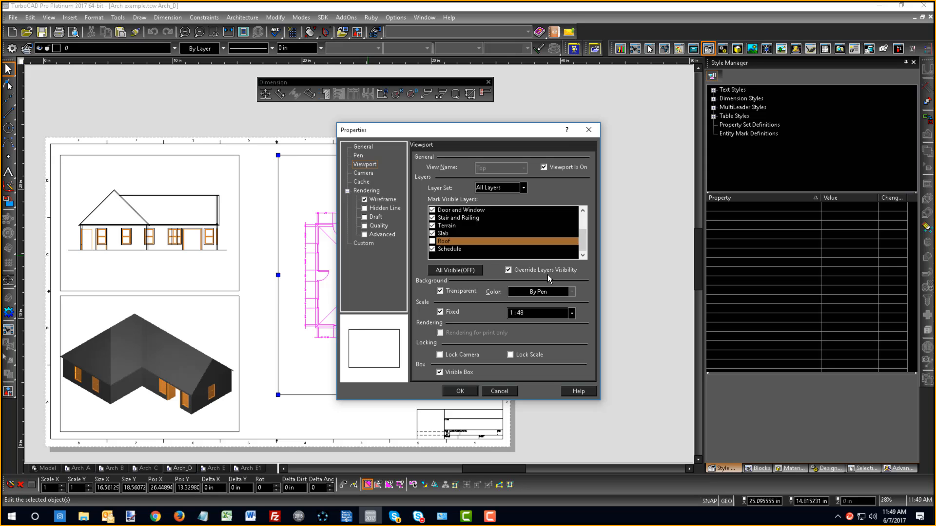
click(458, 391)
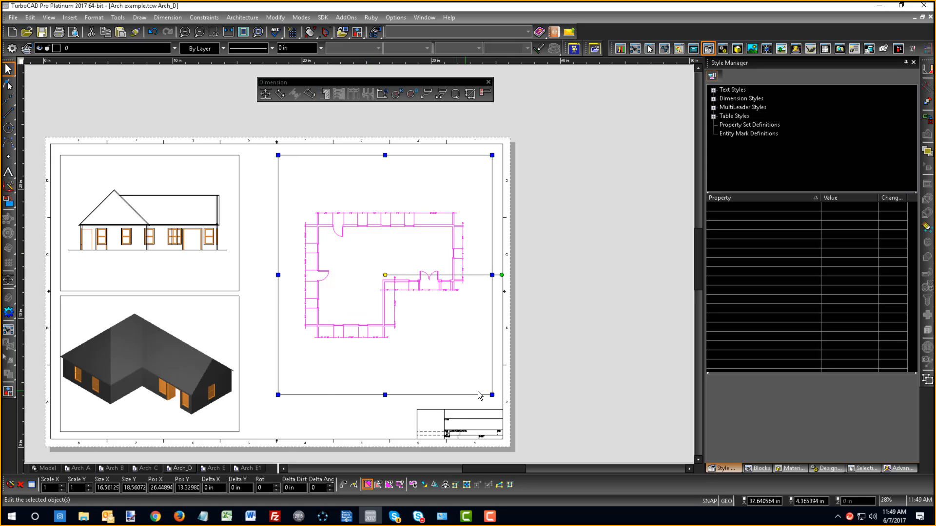
click(555, 347)
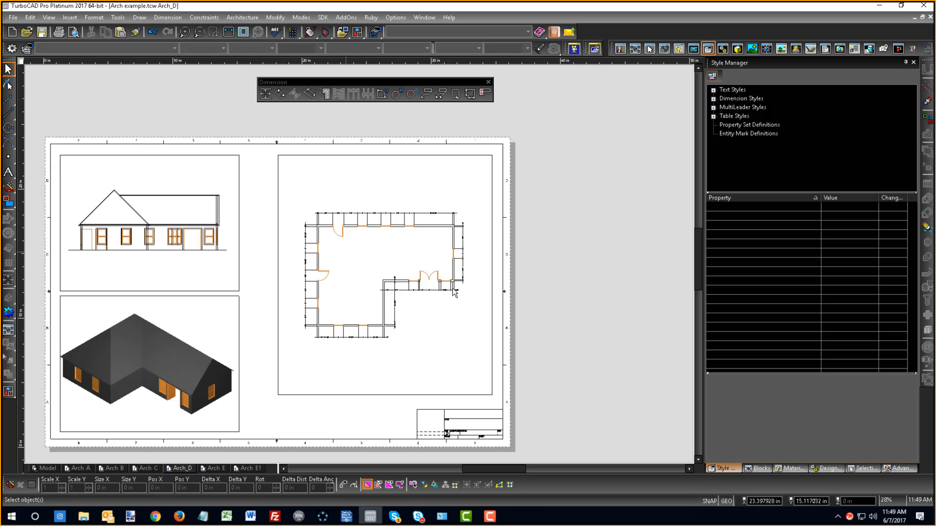
- Turn off Override Layers Visibility for the floor plan viewport
click(410, 285)
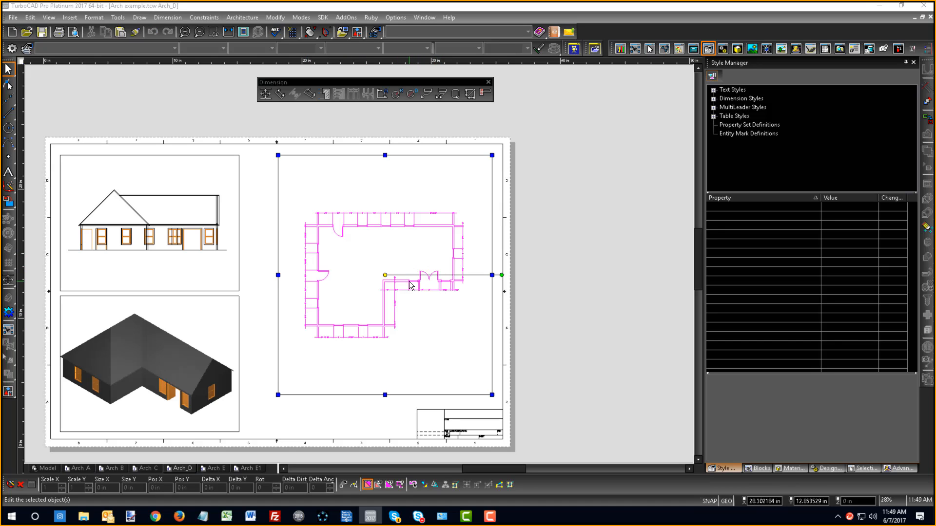
double_click(409, 286)
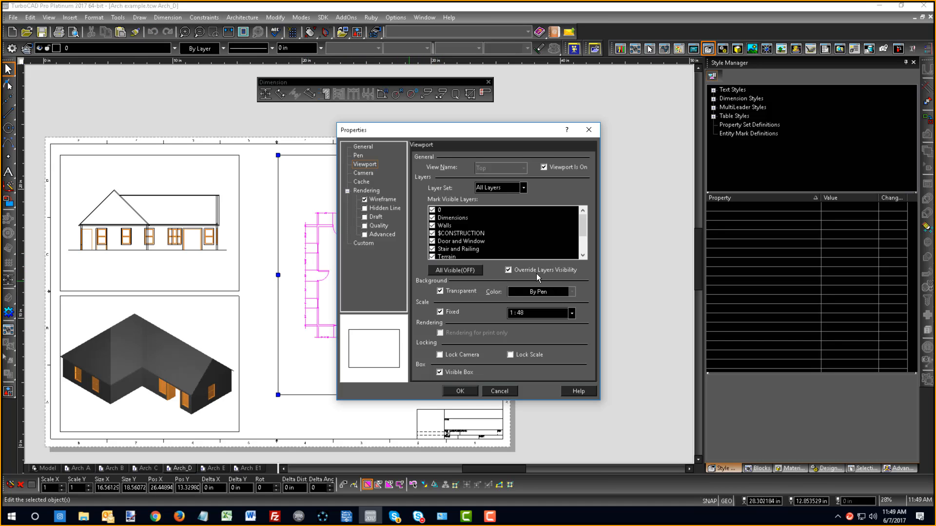
drag(583, 227, 583, 239)
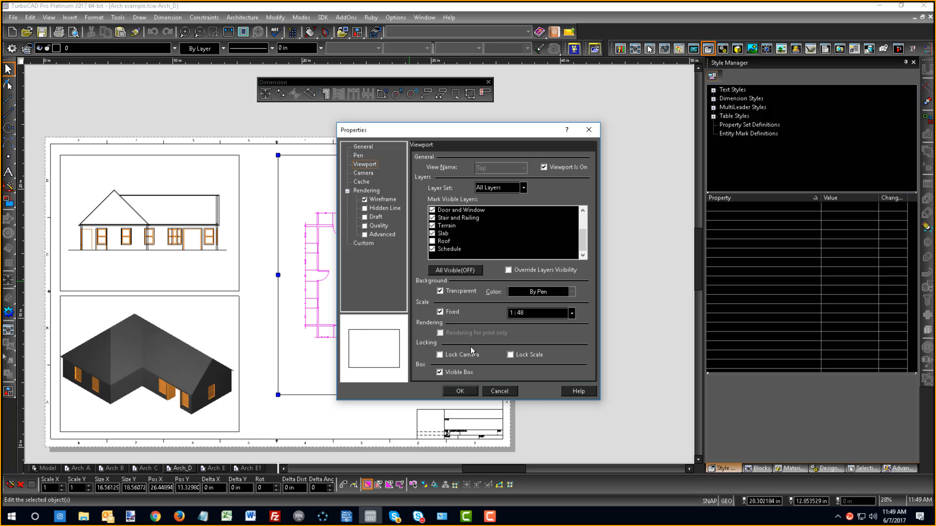
click(457, 390)
click(366, 414)
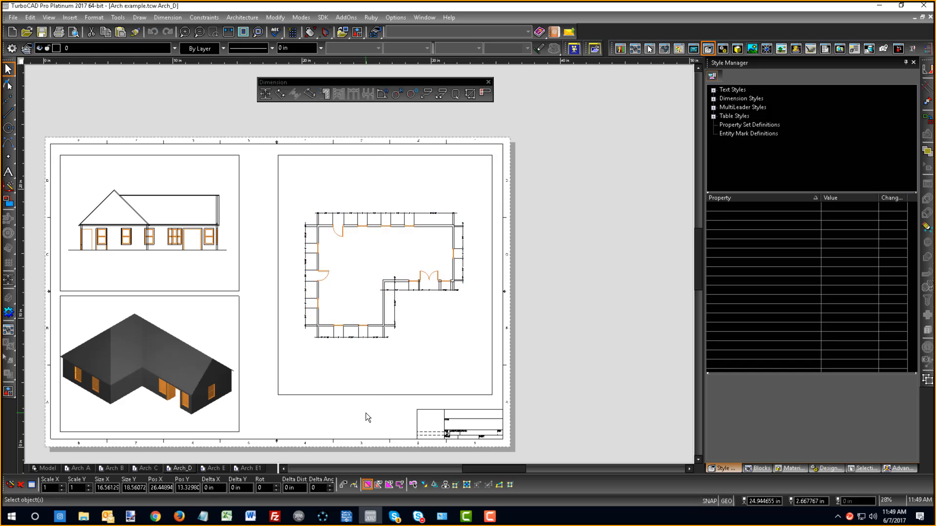
- Review the floor plan viewport's visible-layer list down to the Roof and Schedule layers
double_click(352, 332)
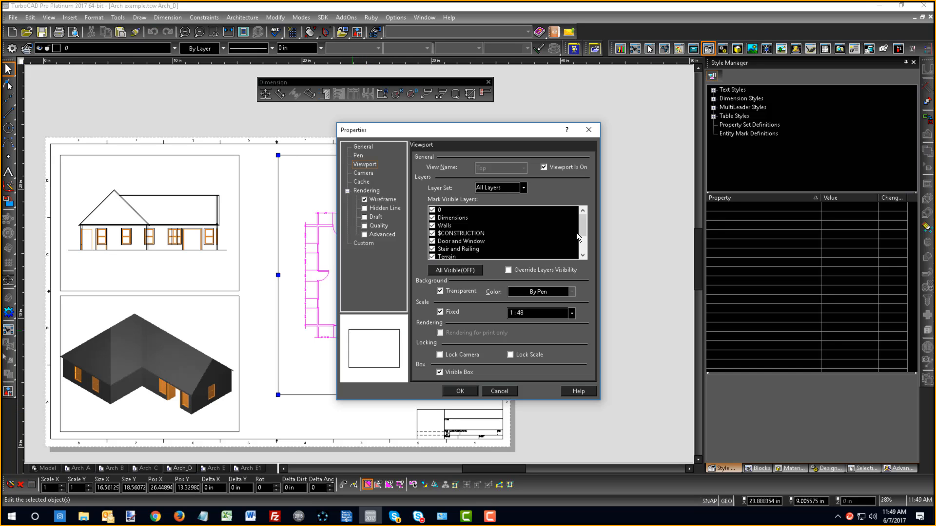
drag(582, 229, 584, 247)
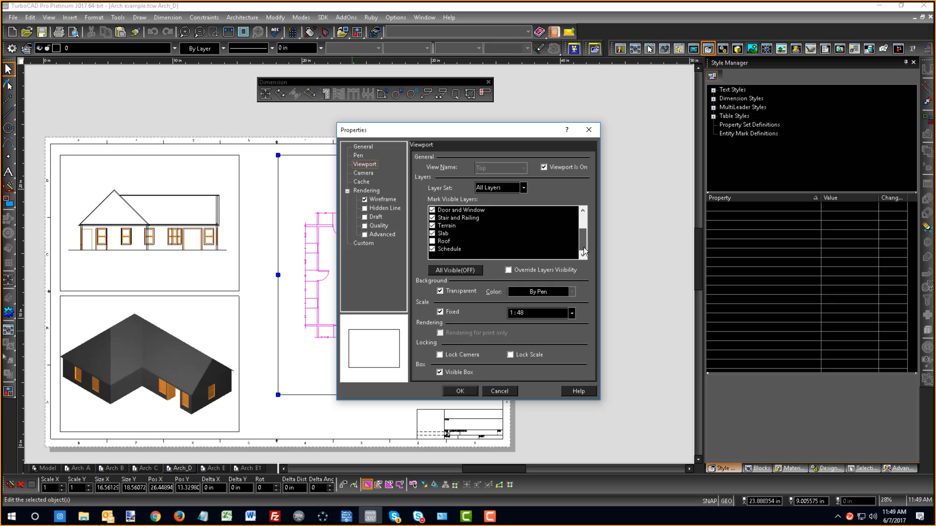
click(461, 391)
click(340, 422)
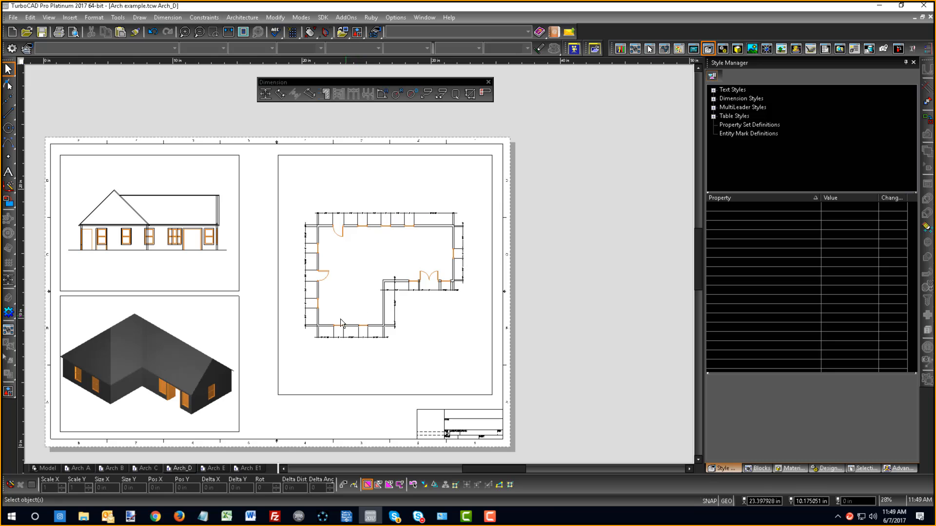
- Open the drawing's layer list in model space, move it clear of the house, and return to the Arch D sheet
click(42, 468)
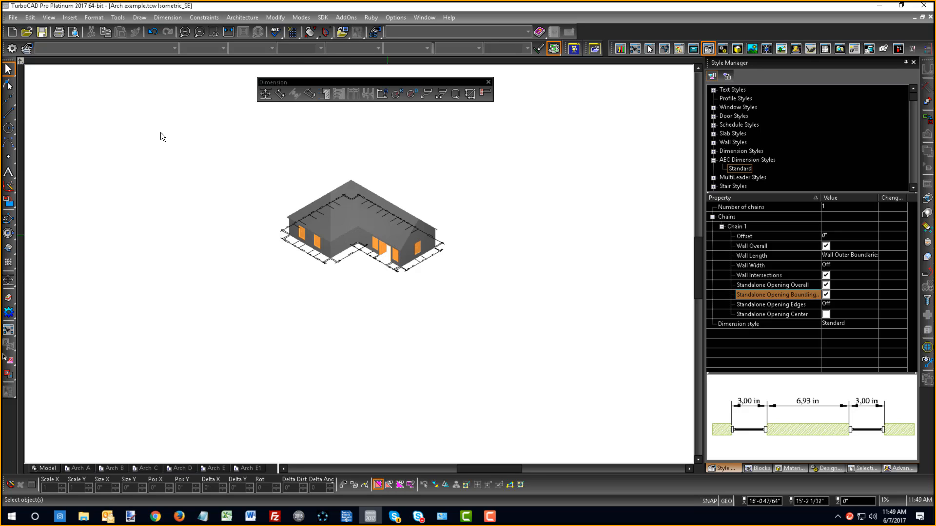
click(27, 49)
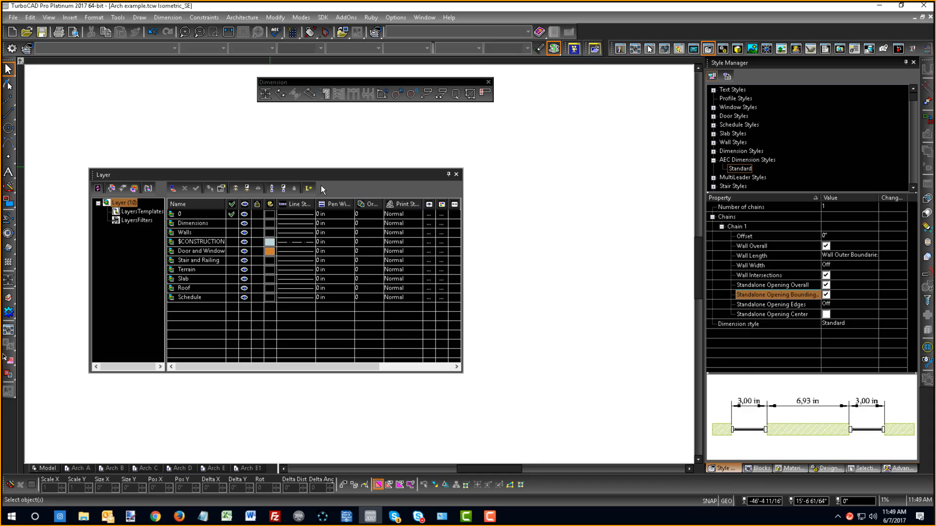
mouse_move(270, 174)
mouse_down()
mouse_move(546, 253)
mouse_move(634, 126)
mouse_up()
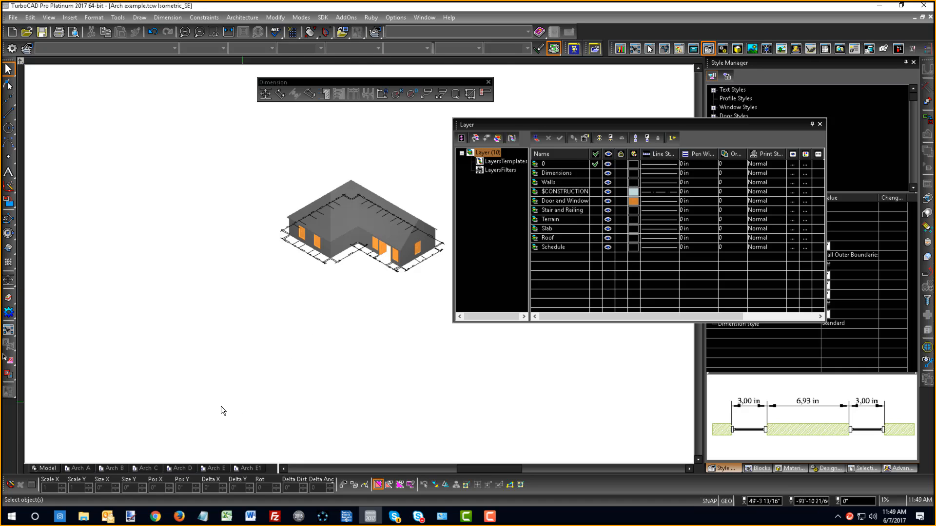
click(182, 468)
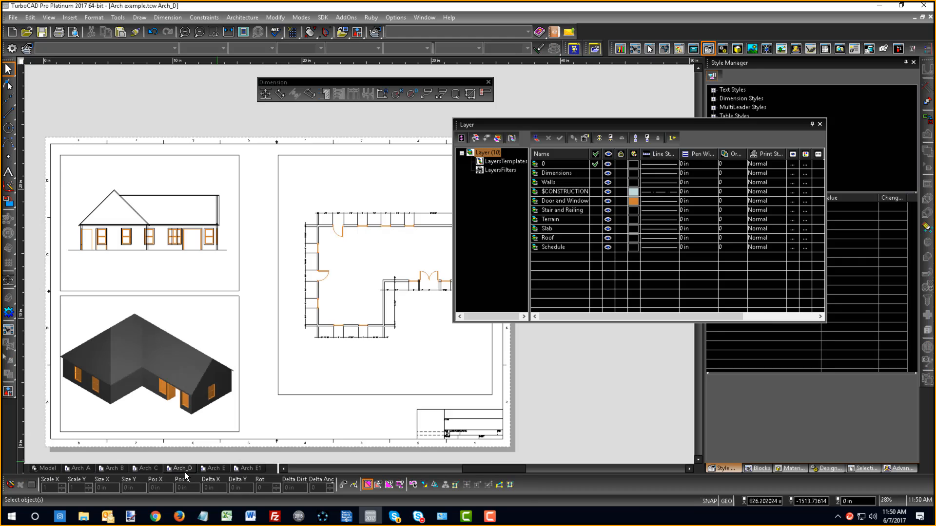
- Mark the Roof layer visible again in the floor plan viewport and turn Override Layers Visibility back on
click(366, 227)
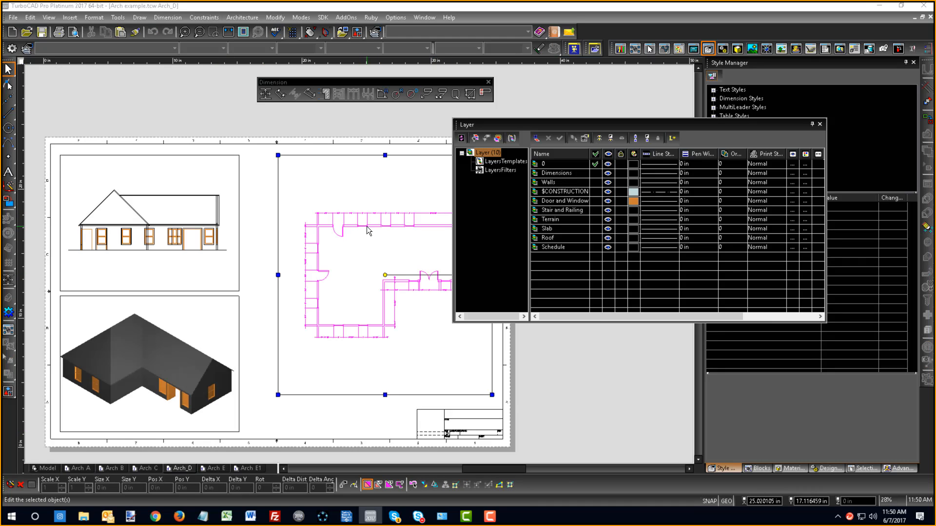
double_click(367, 227)
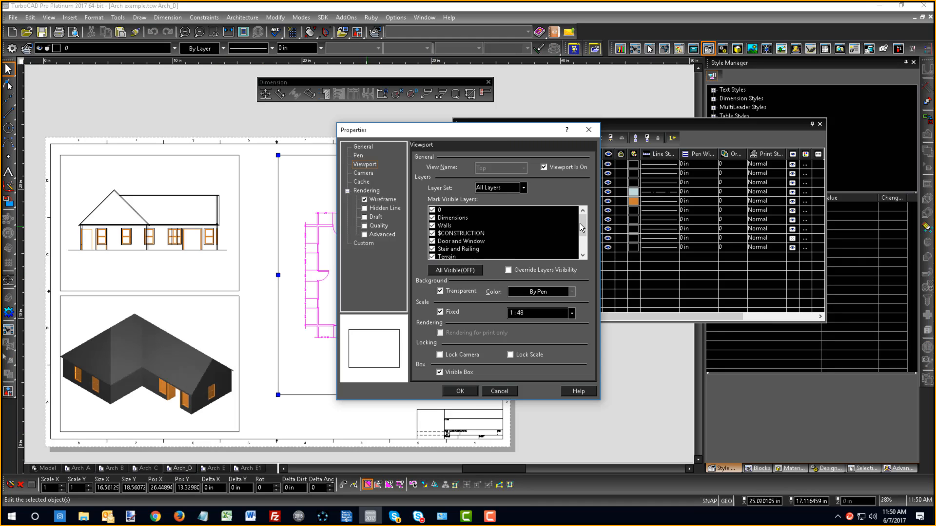
drag(582, 227, 582, 242)
drag(451, 135, 649, 168)
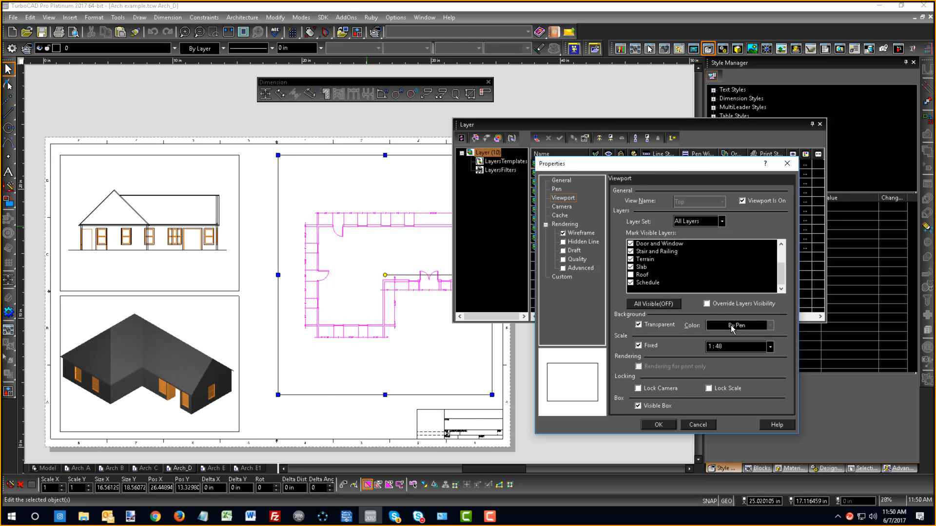
click(631, 276)
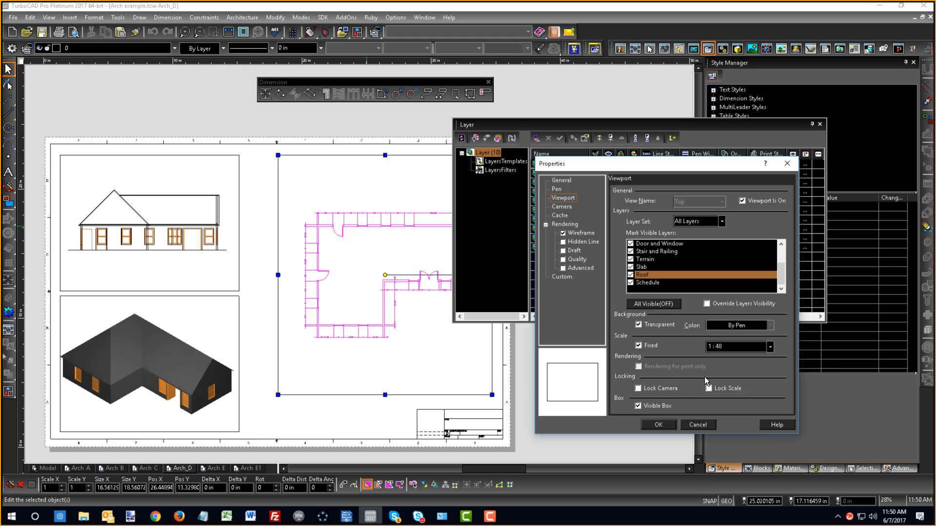
click(657, 425)
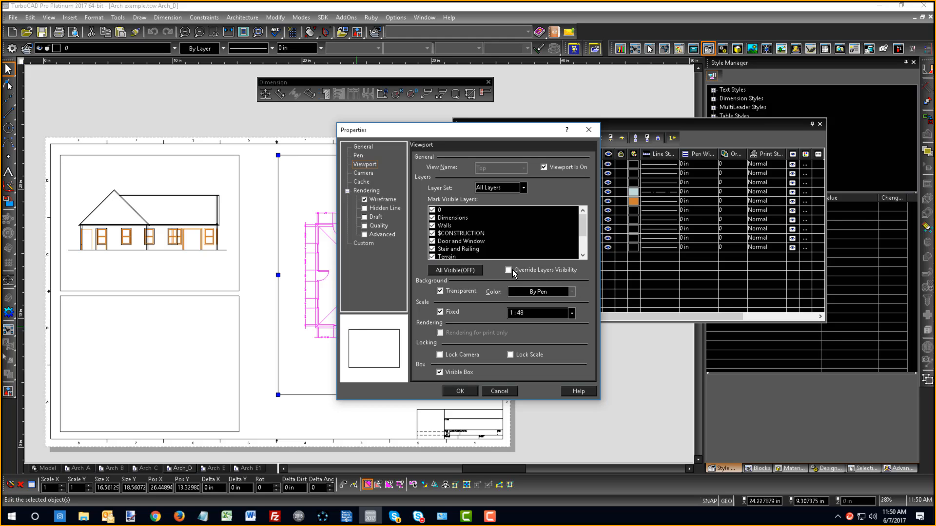
click(460, 391)
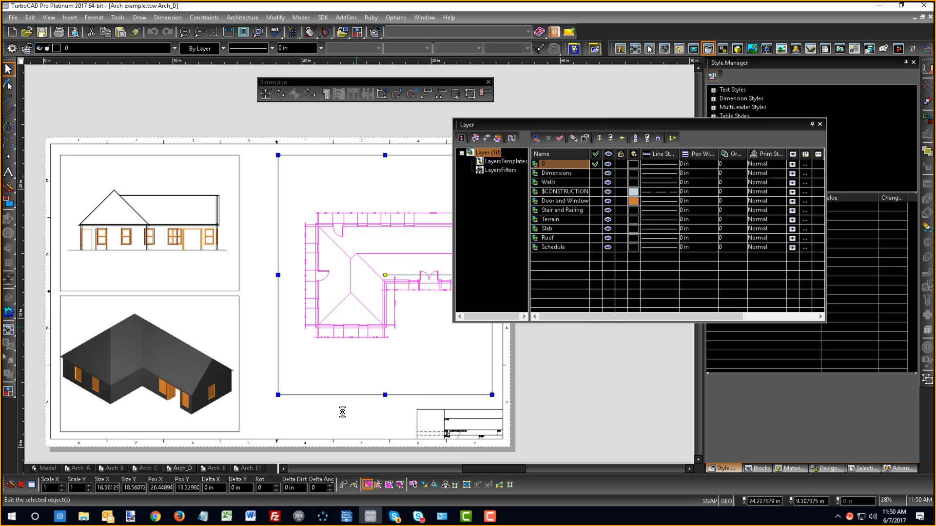
click(335, 428)
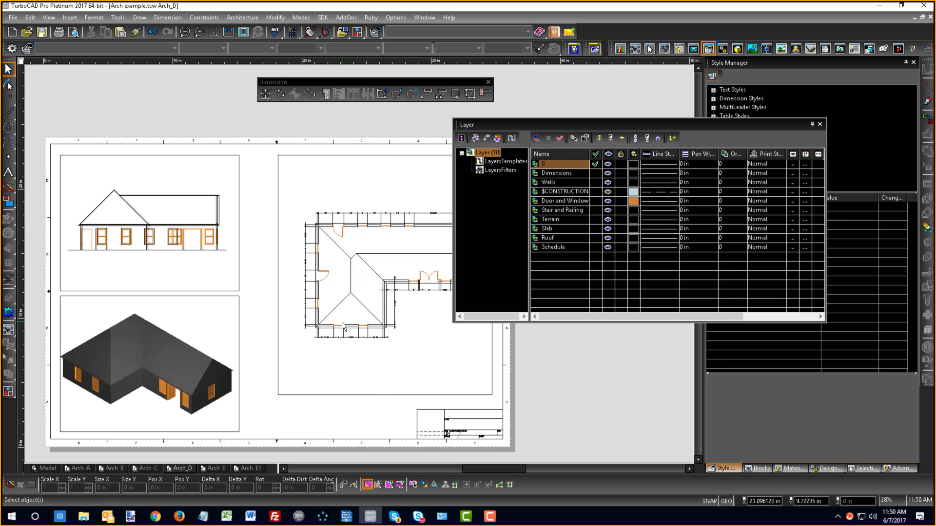
- Check the Override Layers Visibility setting of the floor plan viewport and leave its properties without applying changes
click(352, 297)
double_click(353, 297)
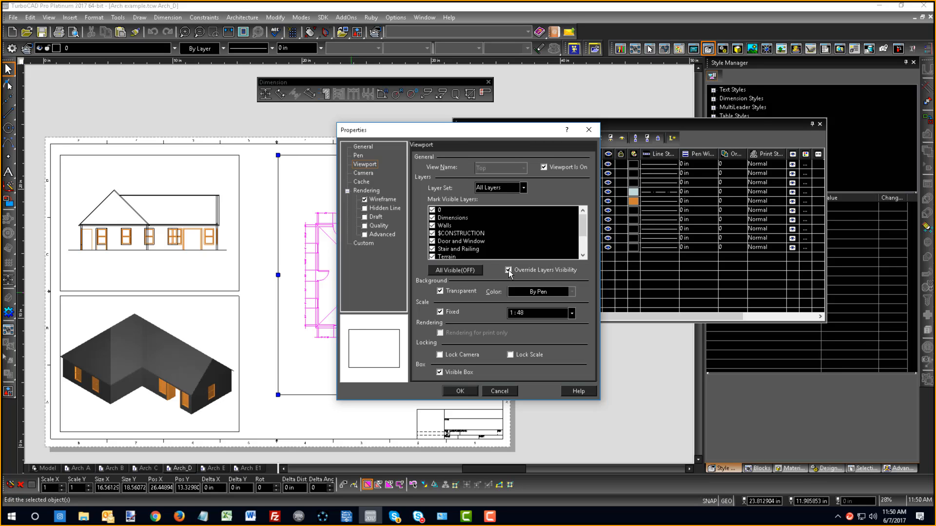
click(500, 392)
click(609, 393)
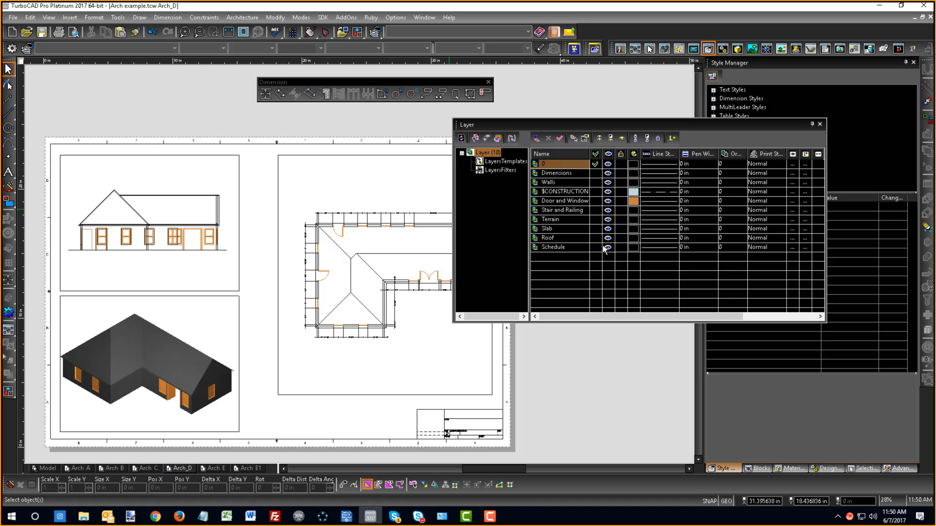
- Hide the Roof layer in the drawing's layer list and check its entry in the floor plan viewport's properties
click(607, 238)
click(383, 298)
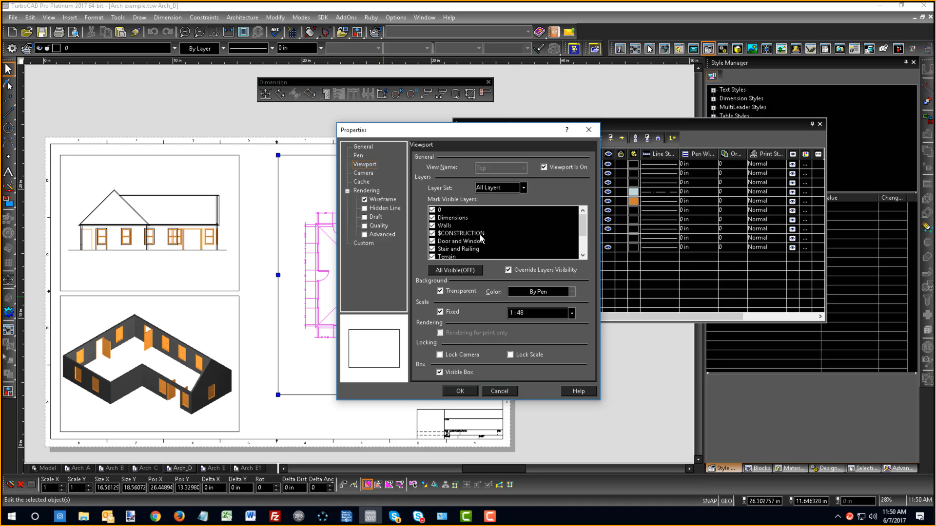
scroll(480, 238, down, 1)
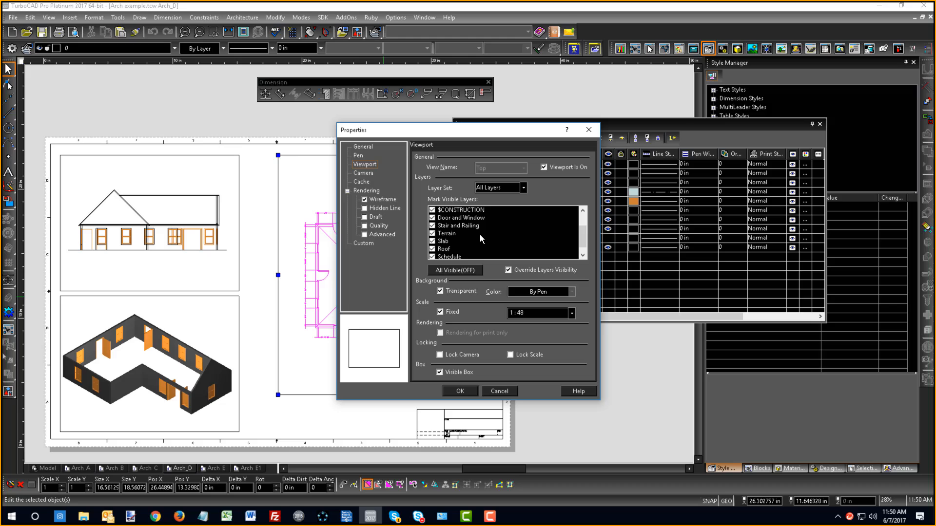
click(505, 389)
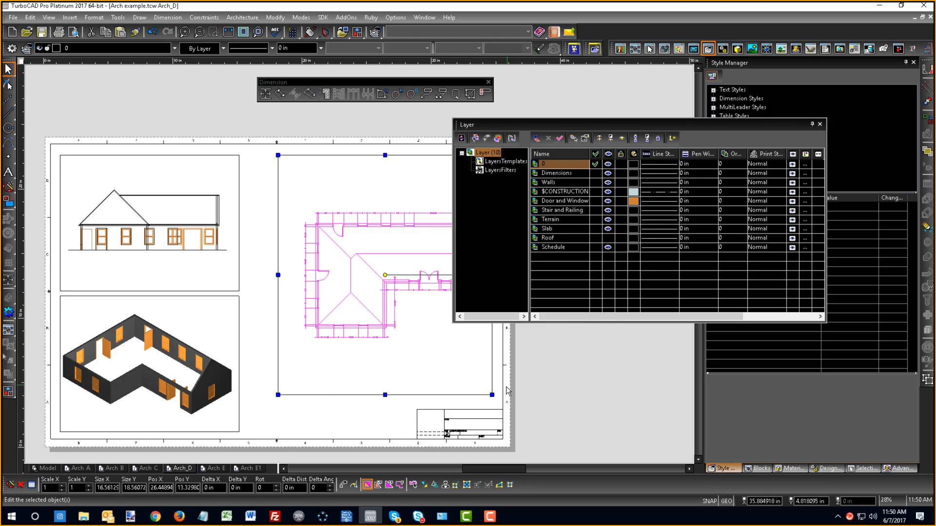
click(568, 391)
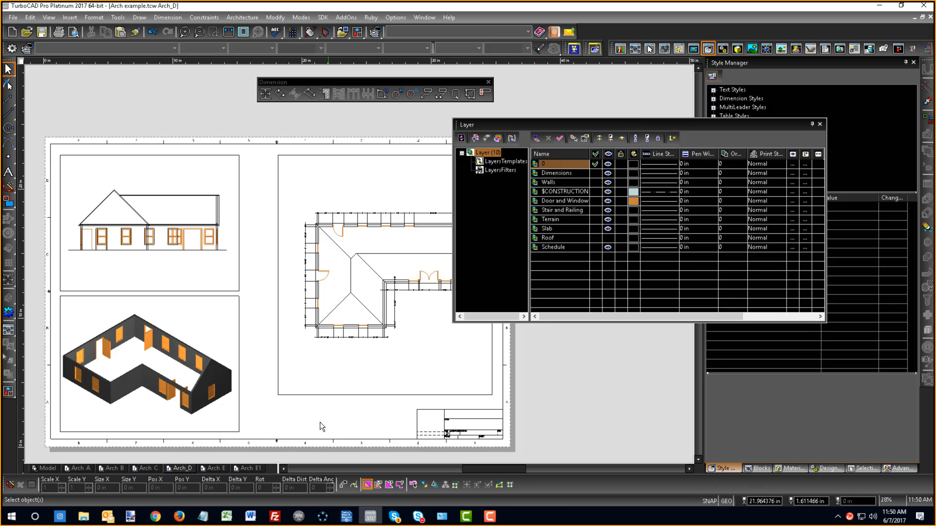
- Make the Roof layer visible again in the drawing's layer list, deselect the floor plan viewport, and close the list
click(320, 328)
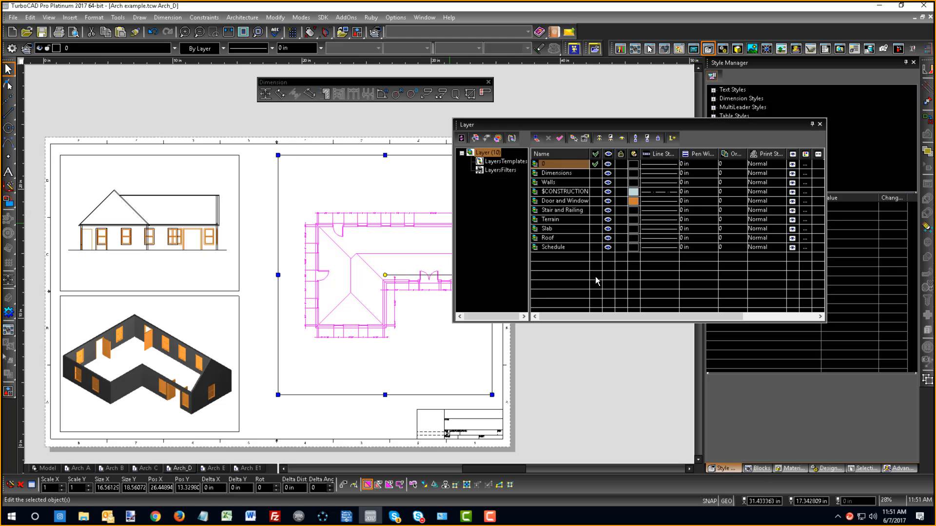
click(557, 392)
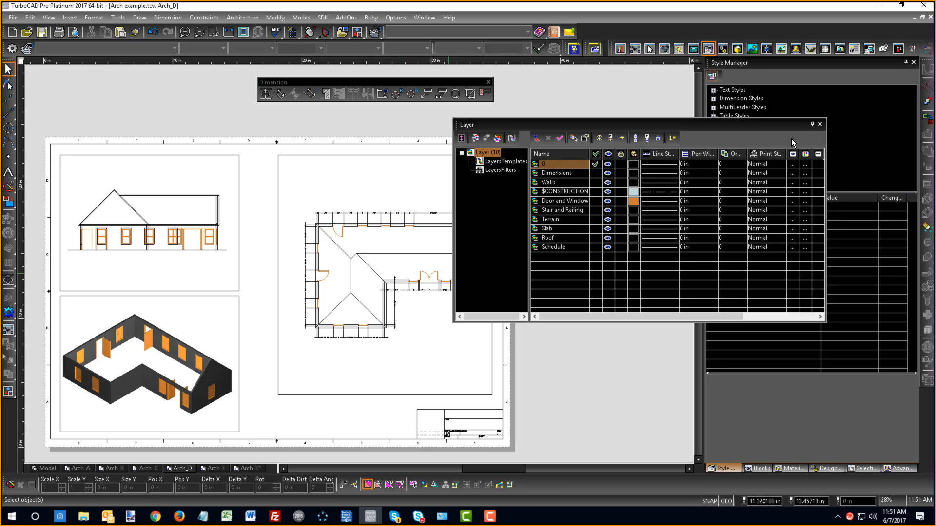
click(820, 124)
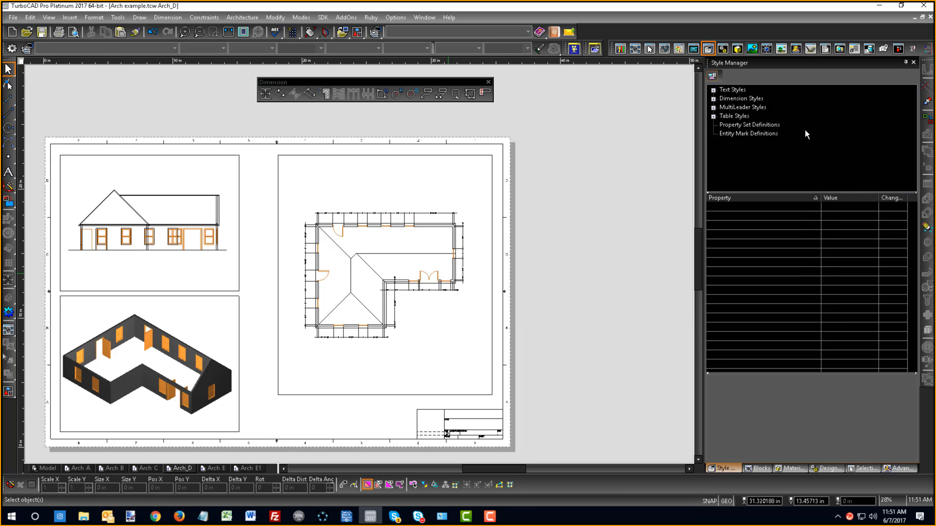
- Hide the Roof layer in the floor plan viewport only, apply the change and deselect the viewport
double_click(356, 303)
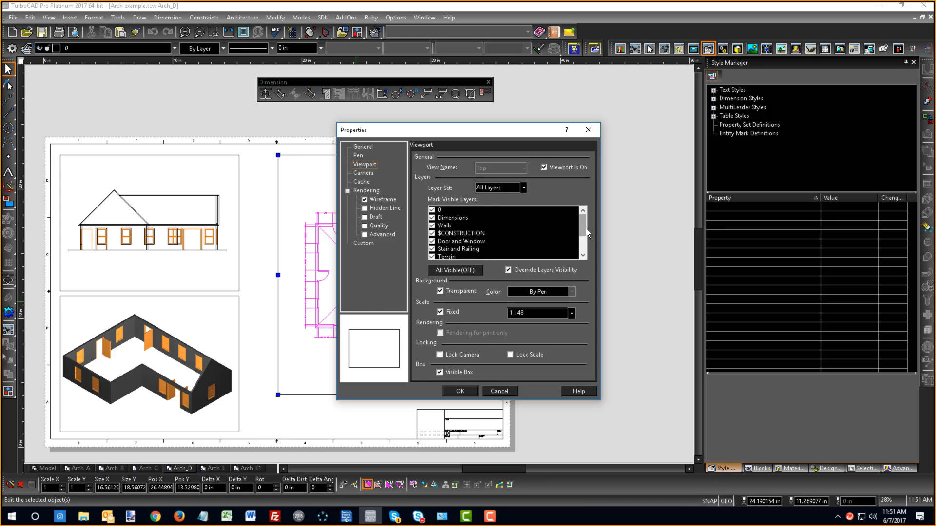
drag(586, 229, 584, 247)
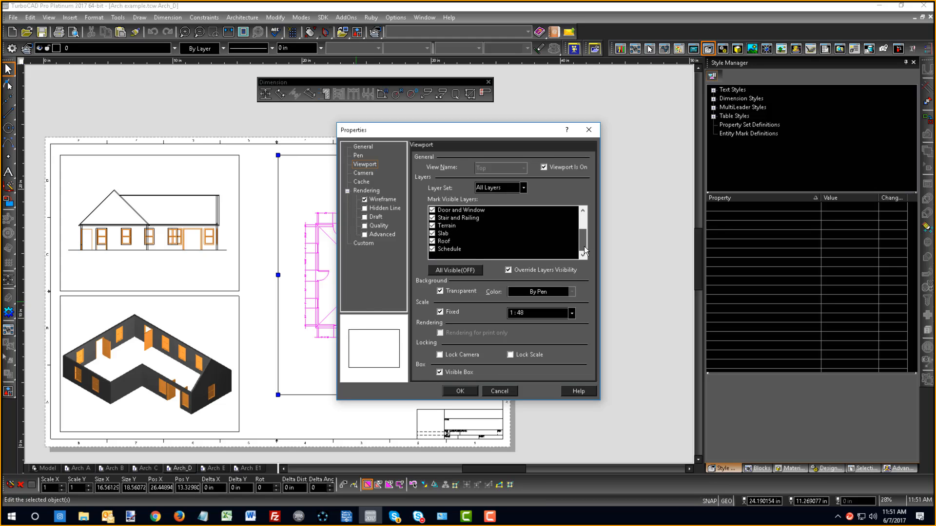
click(432, 241)
click(460, 391)
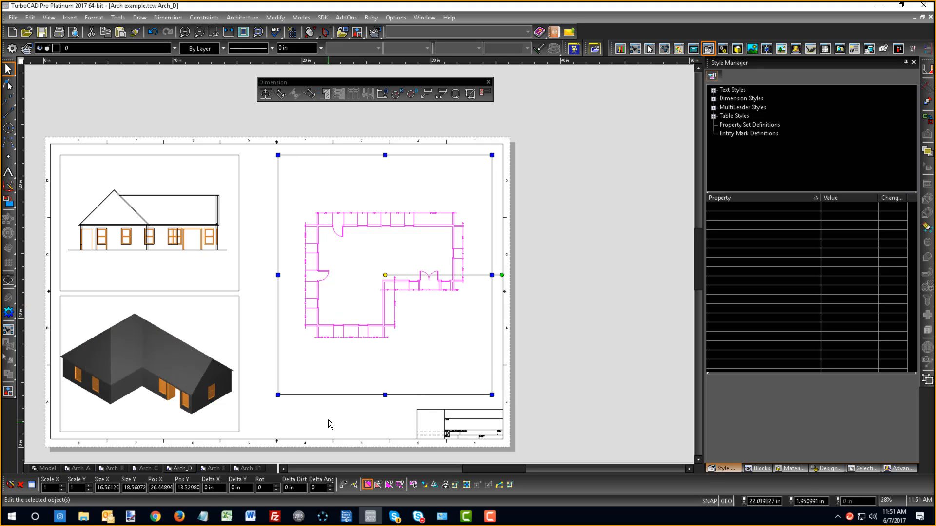
click(628, 309)
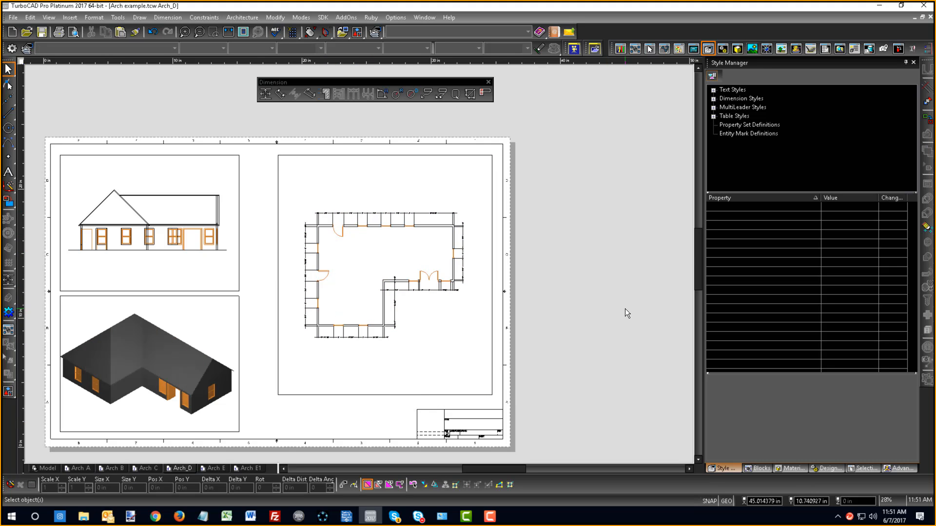
scroll(265, 320, down, 2)
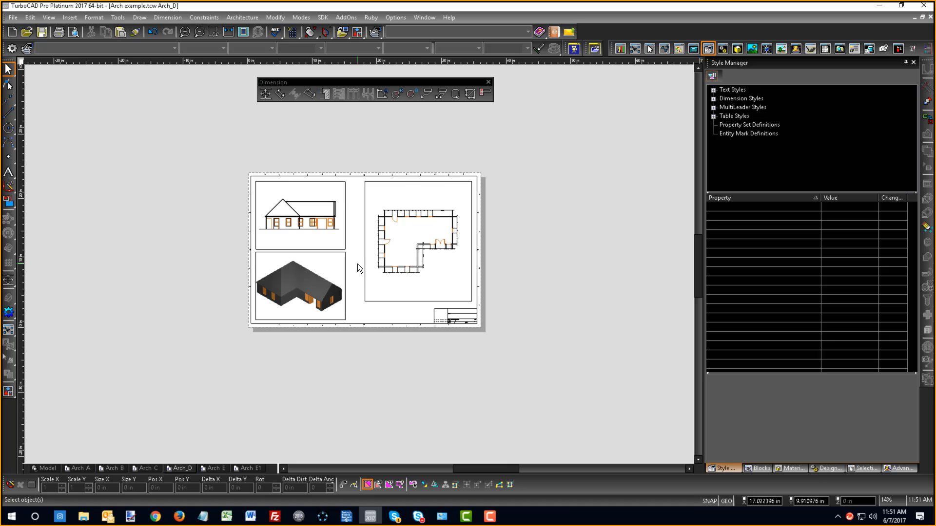
scroll(358, 264, up, 2)
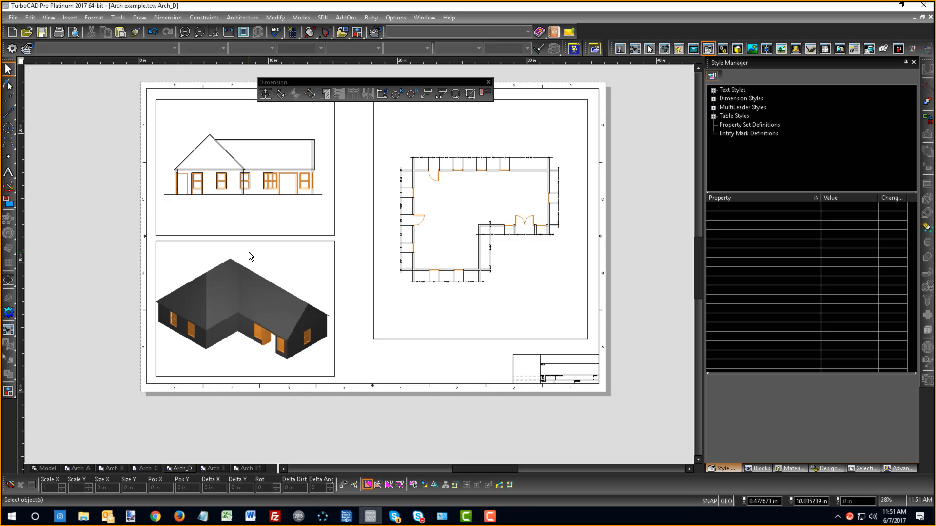
scroll(429, 283, down, 2)
scroll(429, 282, up, 2)
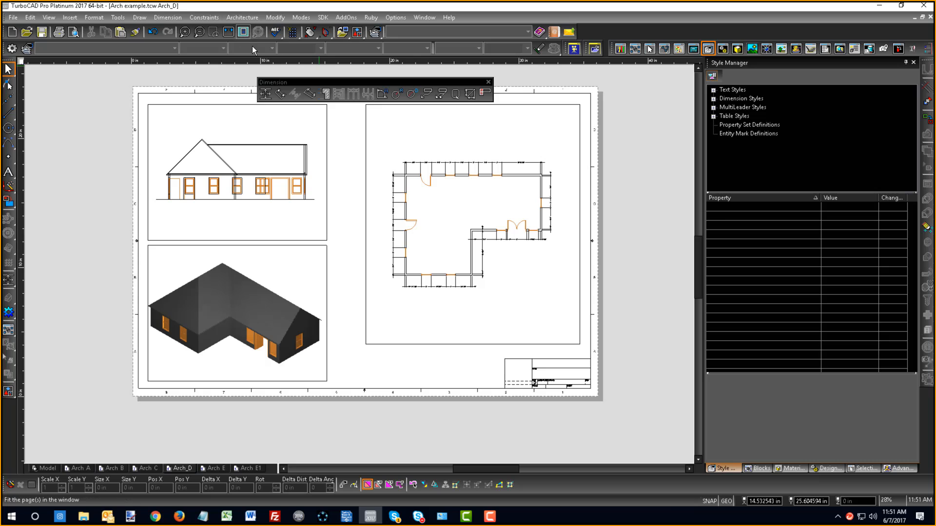
click(280, 94)
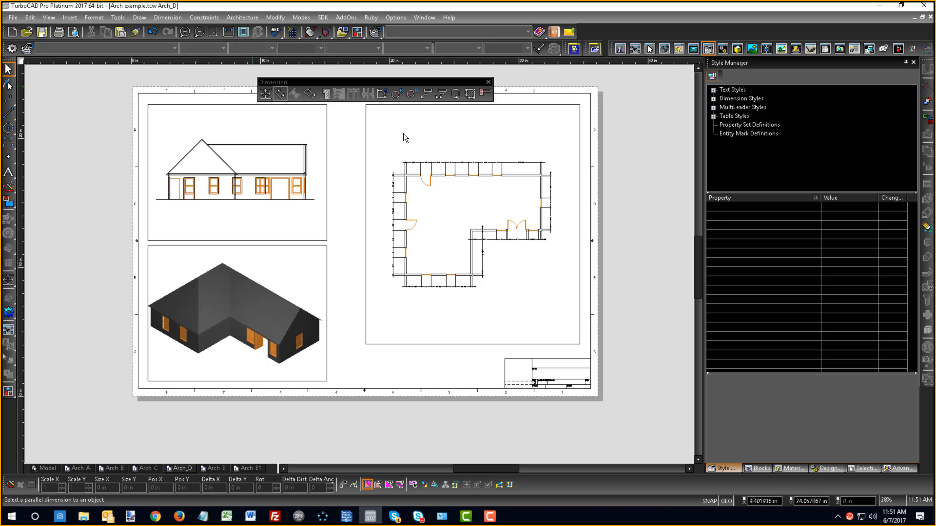
- Fit the whole sheet in view and start a print job using TurboPDF Printer
click(228, 33)
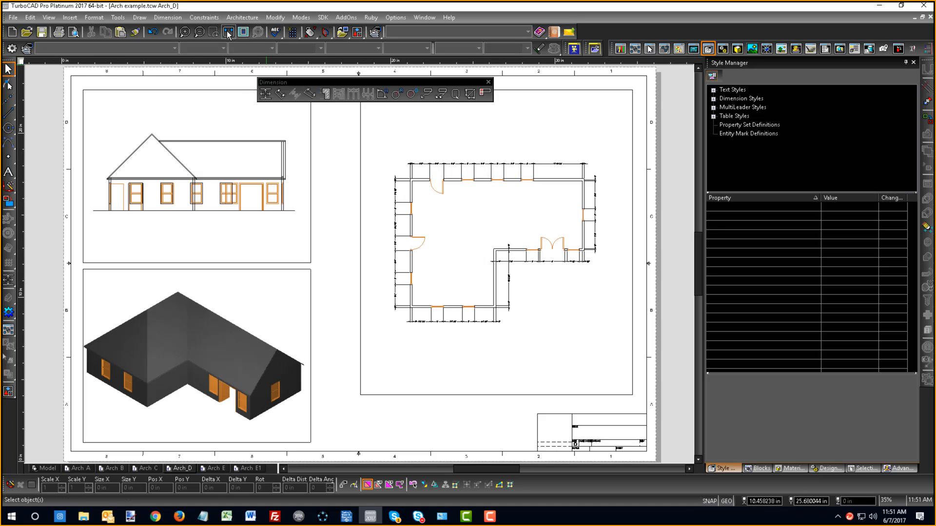
click(13, 18)
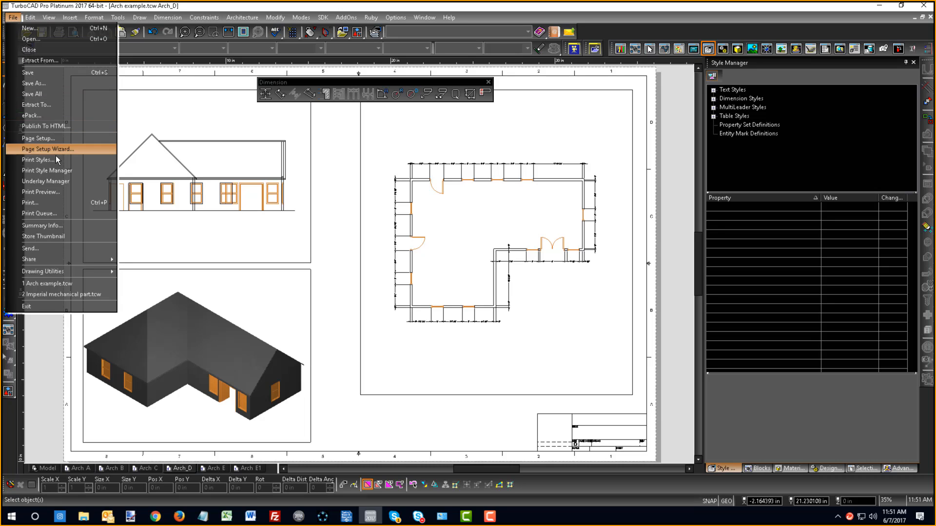
click(54, 205)
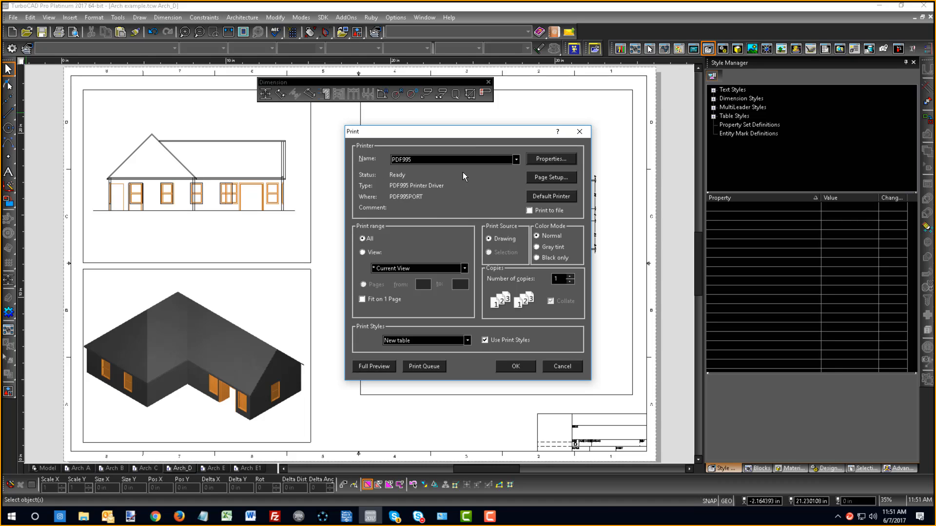
click(518, 159)
click(520, 164)
click(519, 158)
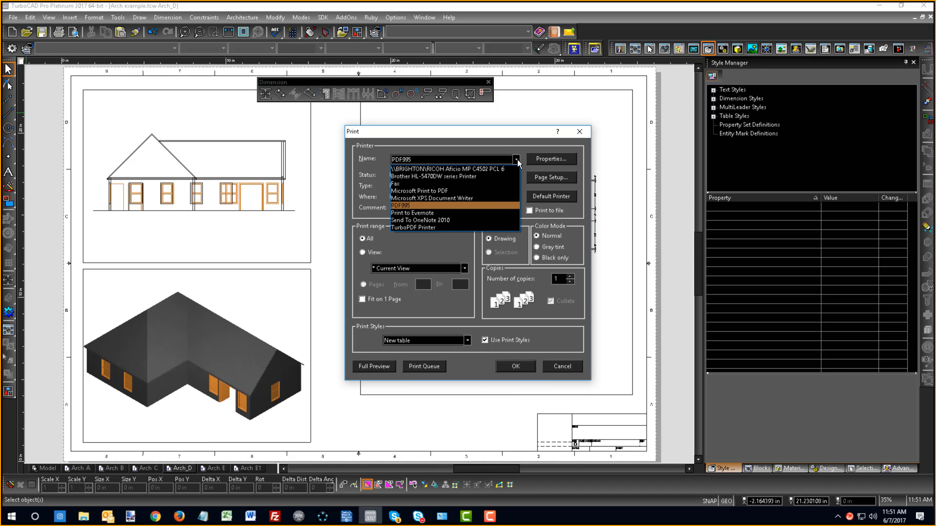
click(415, 229)
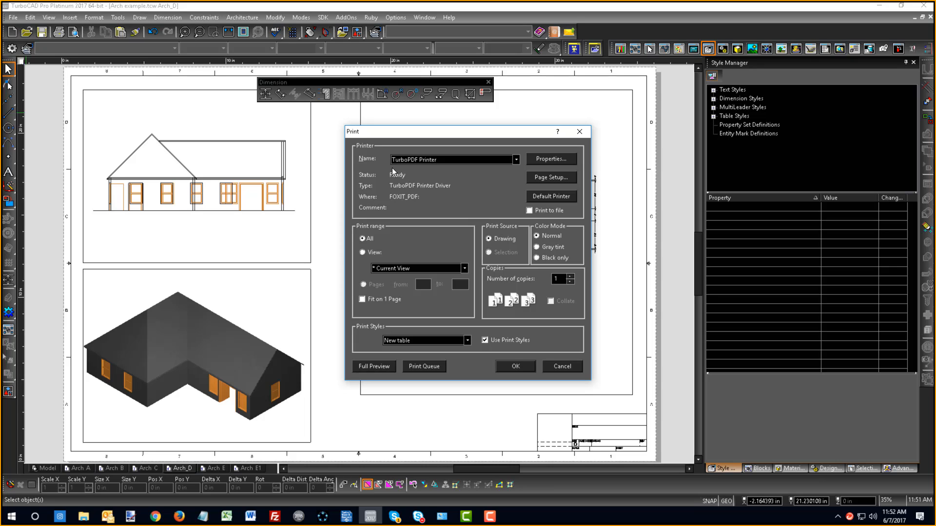
- Set the page size to ARCH D in the TurboPDF Printer's layout properties
click(537, 160)
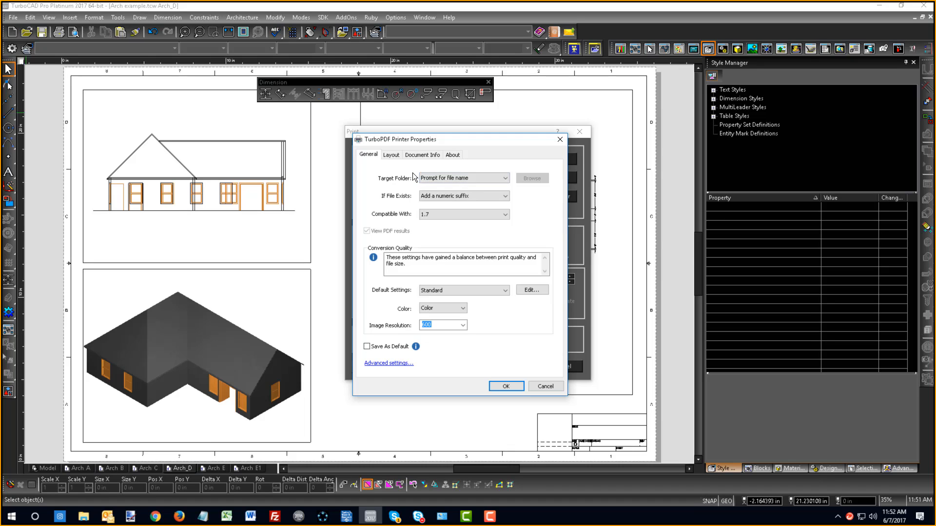
click(392, 155)
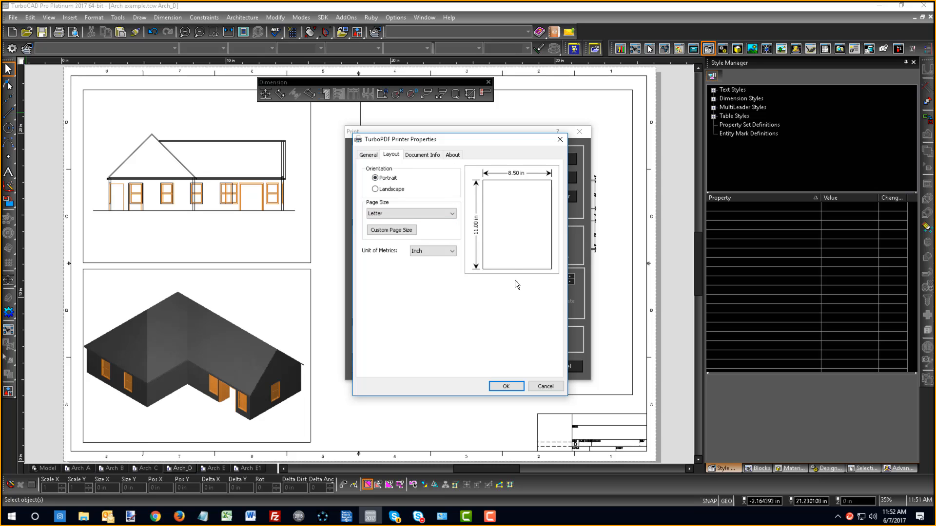
click(453, 213)
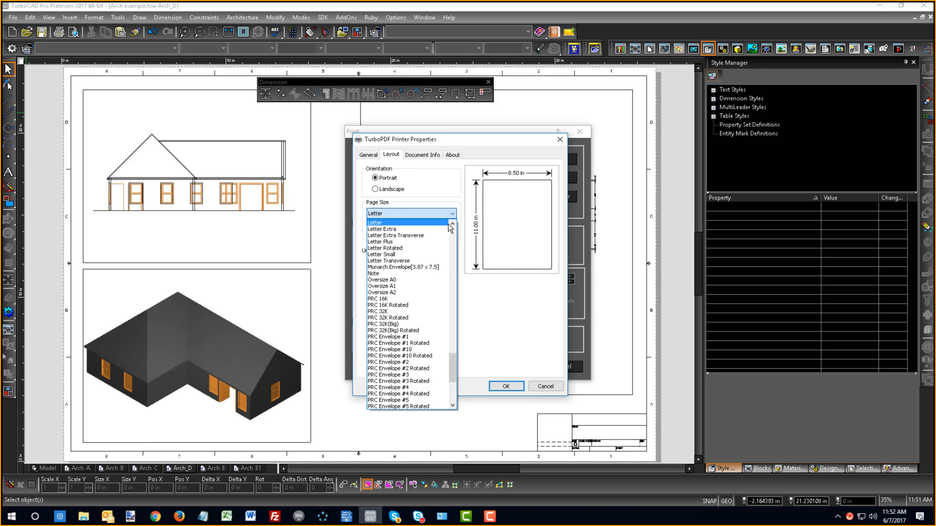
scroll(424, 370, down, 5)
scroll(425, 367, down, 4)
scroll(426, 368, up, 4)
scroll(426, 363, down, 4)
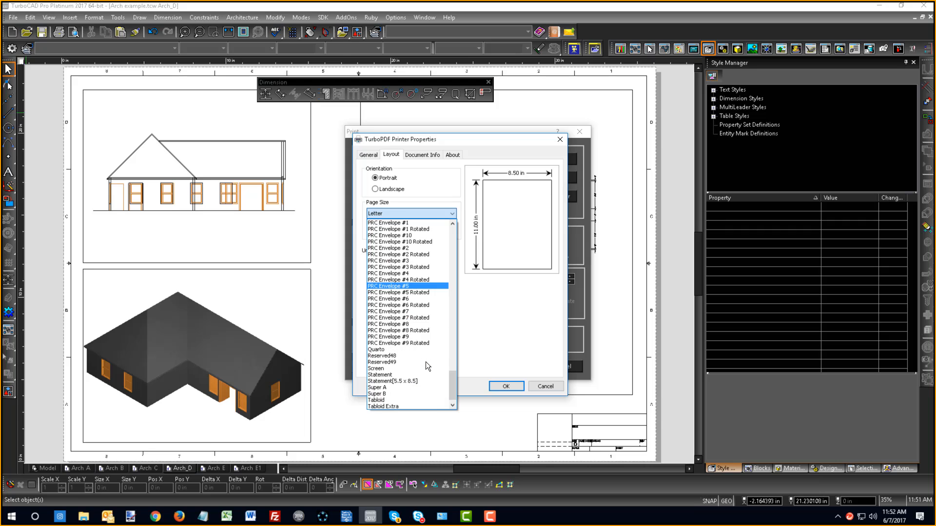
scroll(409, 392, up, 8)
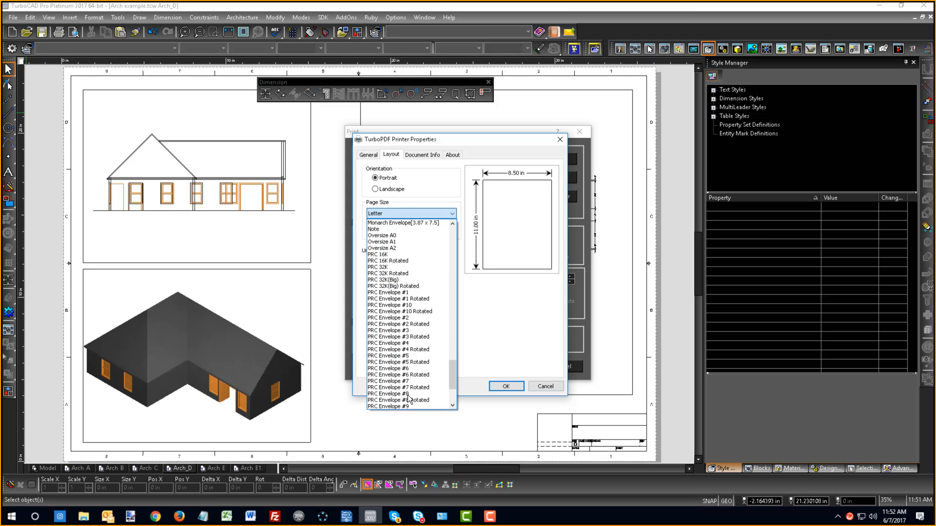
scroll(411, 389, up, 20)
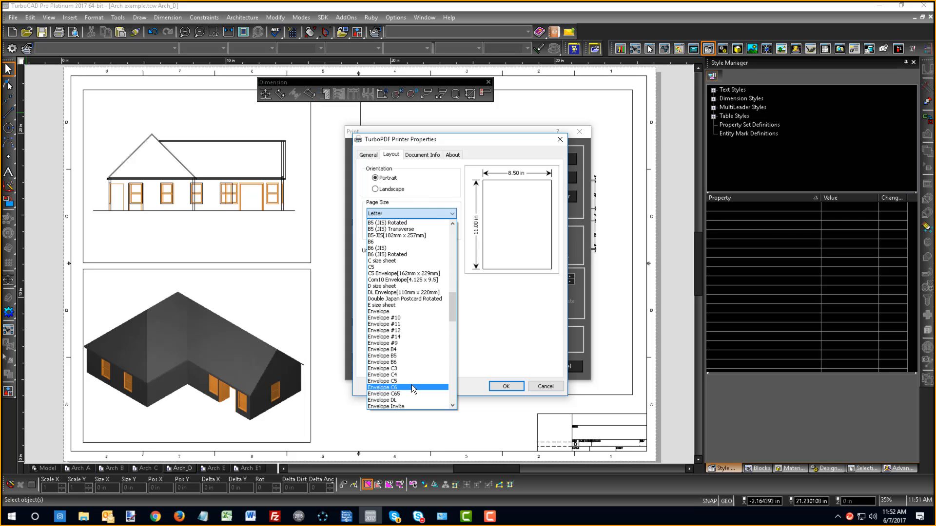
click(389, 312)
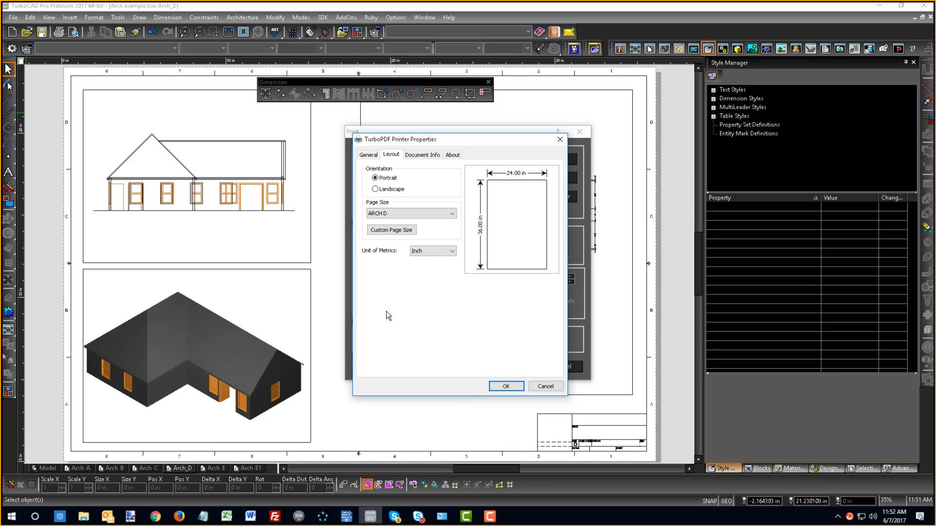
- Set the printer's page orientation to Landscape, accept the printer properties, and print the sheet to PDF
click(390, 233)
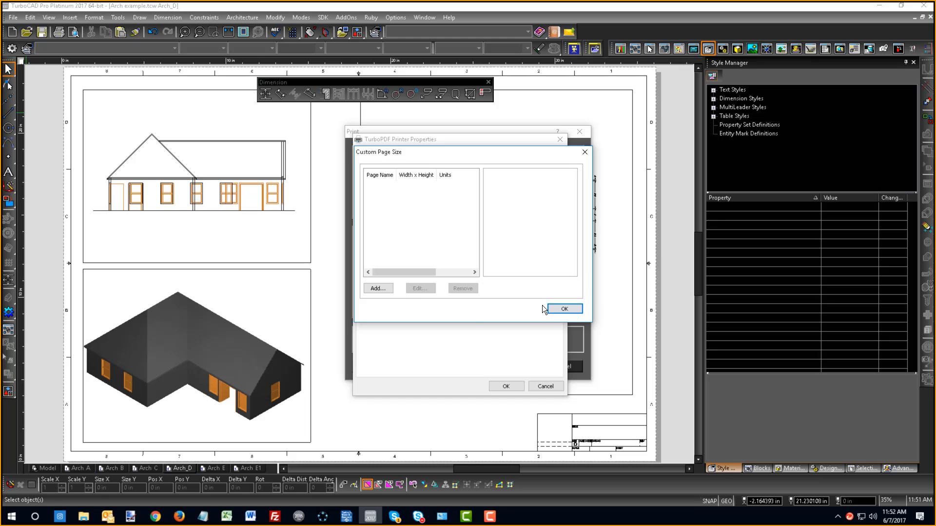
click(556, 310)
click(375, 189)
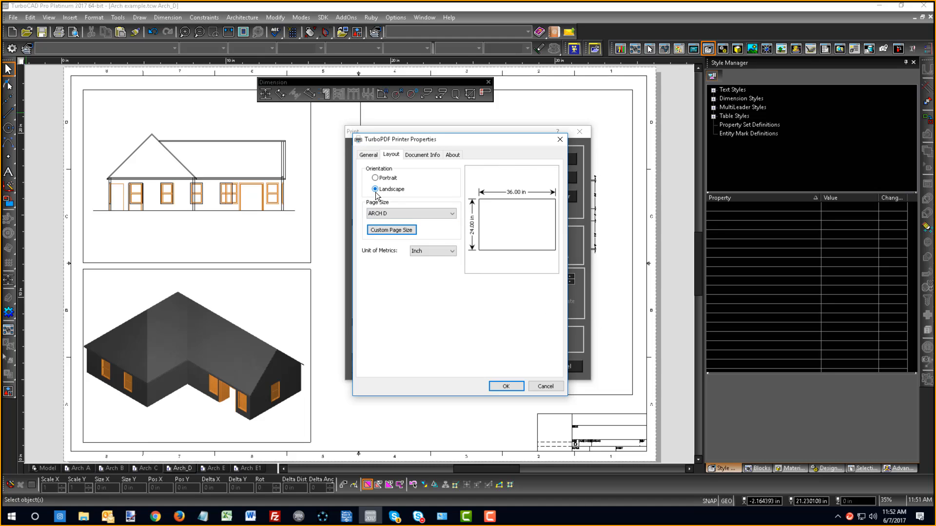
click(506, 386)
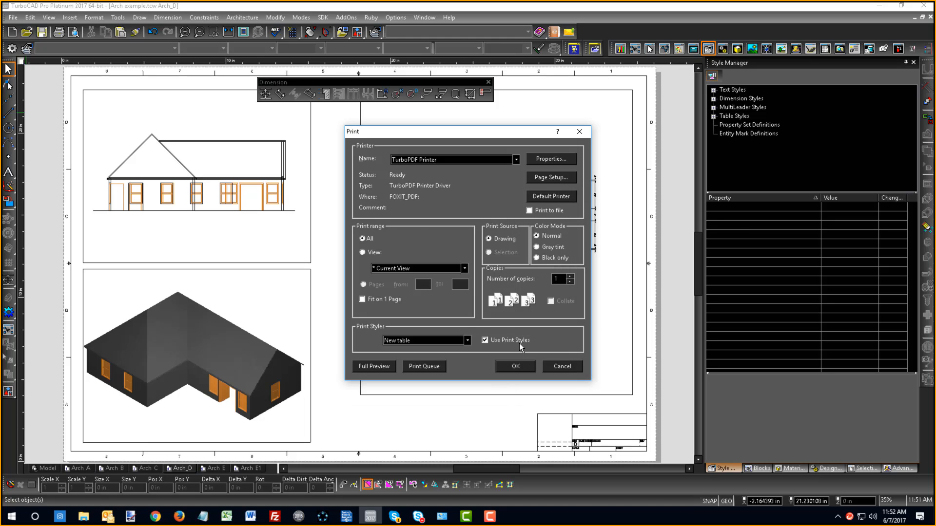
click(516, 366)
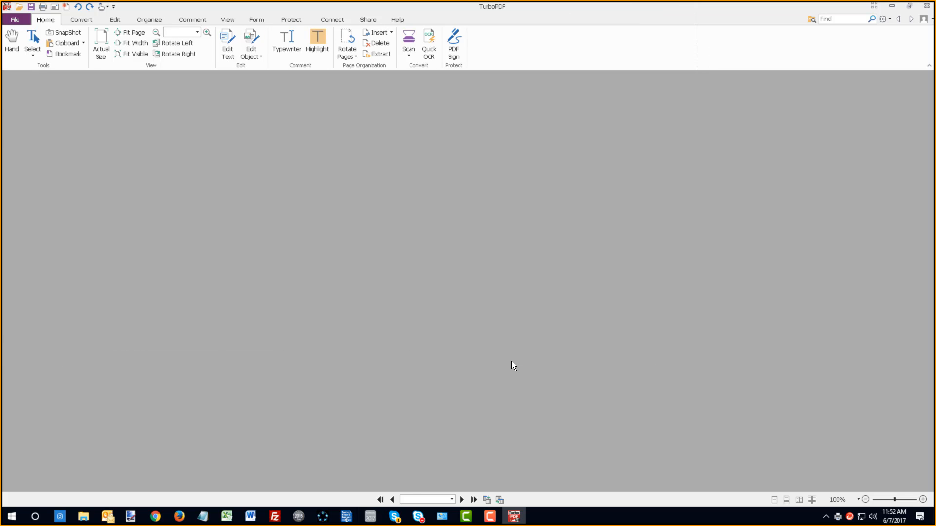
- Review the printed Arch example sheet in TurboPDF from top to bottom and close the viewer
scroll(543, 327, down, 3)
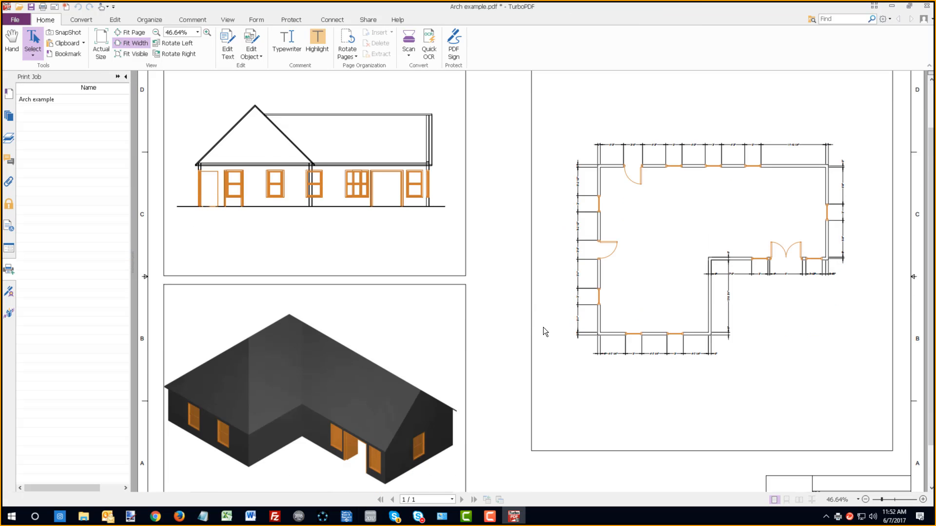
scroll(508, 235, up, 2)
scroll(510, 235, down, 2)
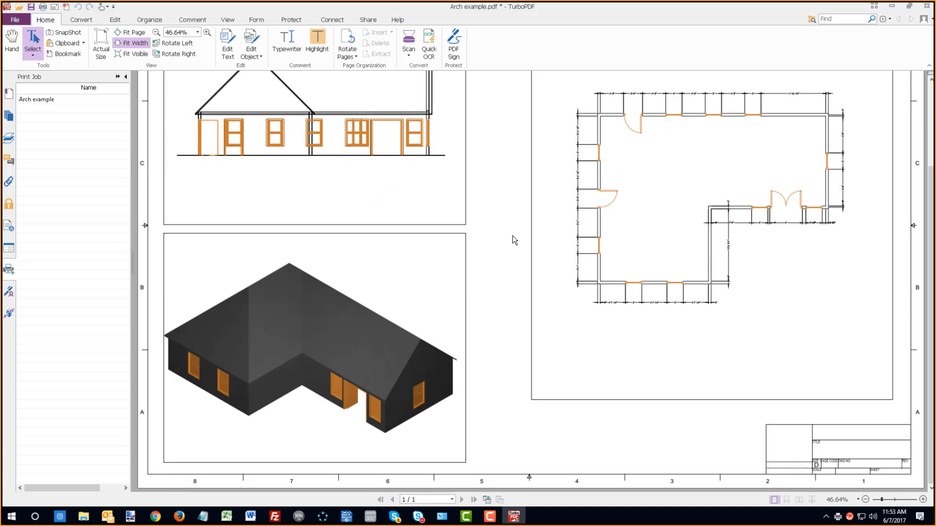
scroll(514, 237, up, 4)
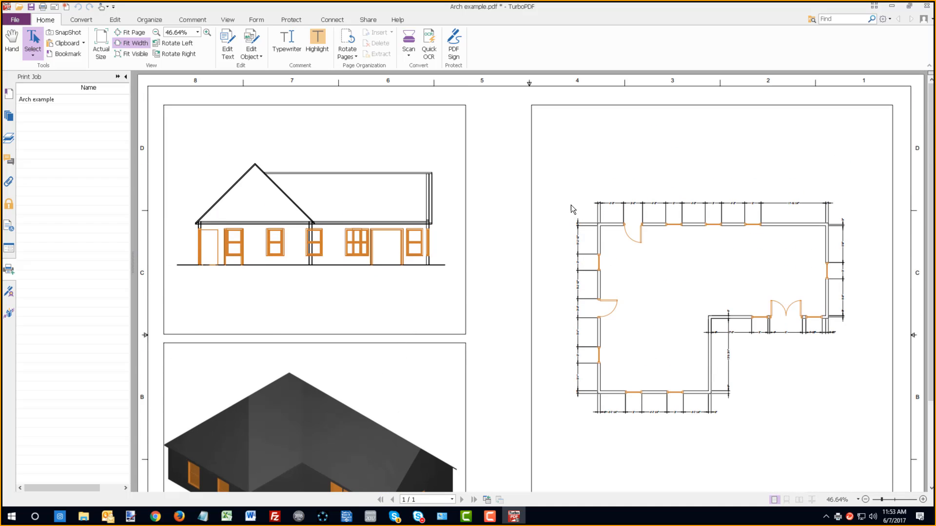
click(925, 9)
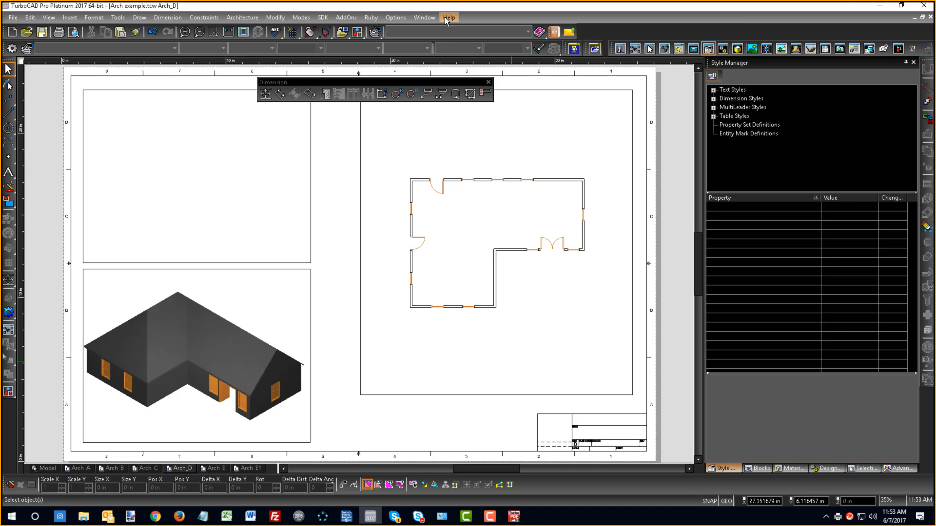
- Switch to the Imperial mechanical part drawing and open the selection of objects by entity type
click(425, 18)
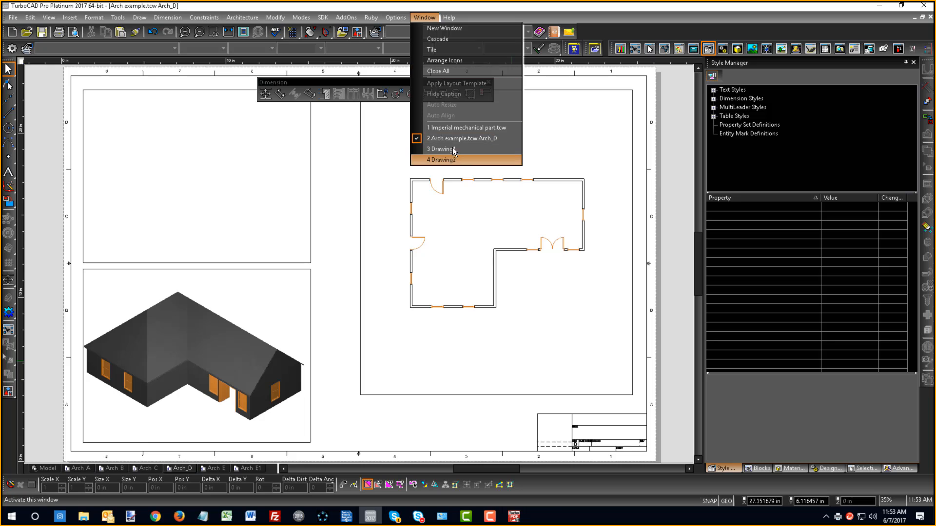
click(452, 128)
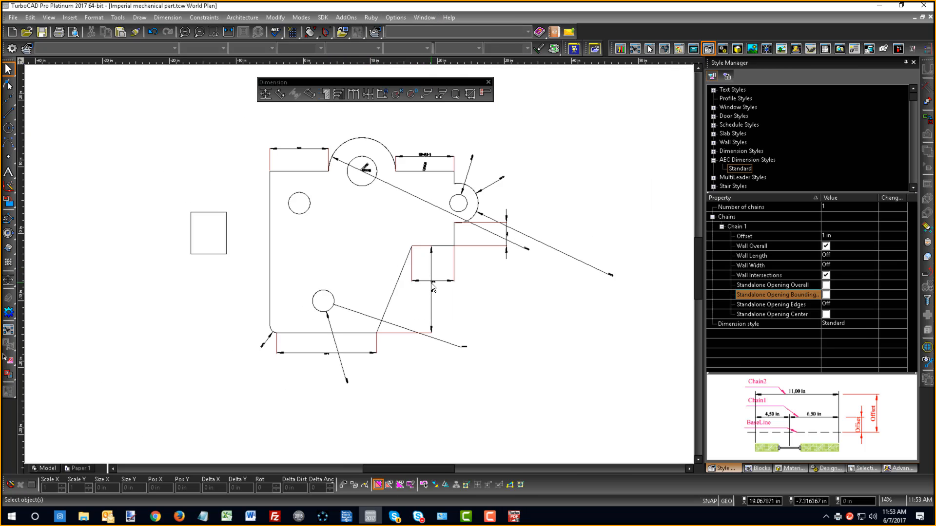
key(ctrl+e)
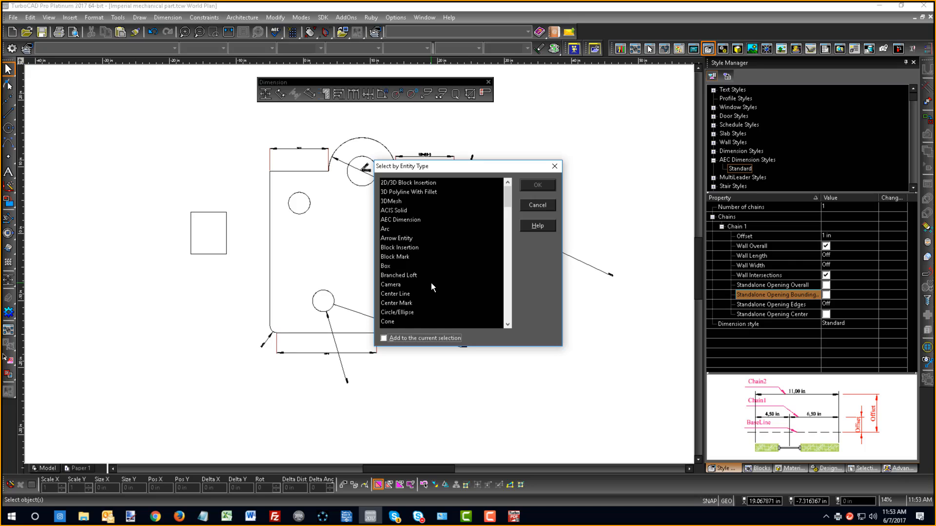
click(390, 256)
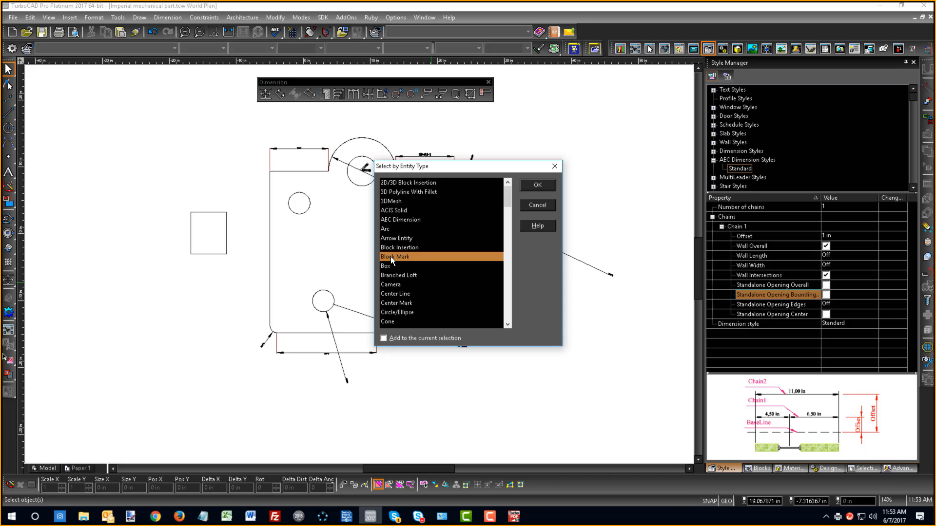
key(shift+Page_Down)
key(shift+Page_Down)
key(shift+Page_Down)
key(shift+Page_Down)
key(shift+Page_Down)
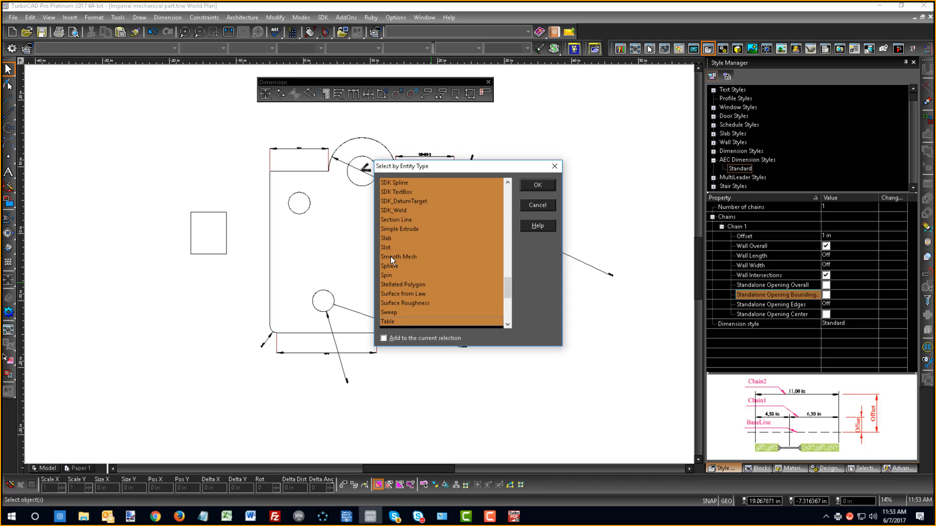
- Select all seven dimension entity types, from Dimension: Angular through Dimension: Radial, and delete those objects from the part drawing
click(391, 256)
key(d)
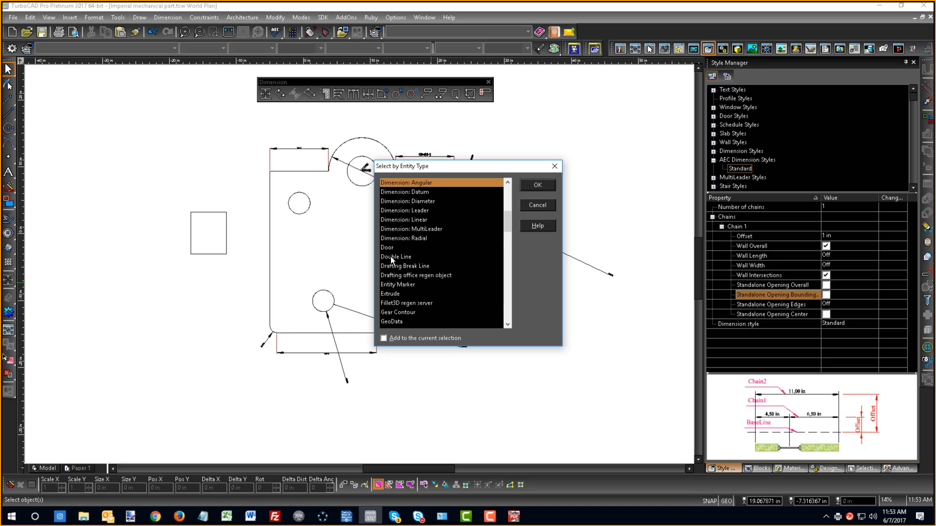
shift+click(405, 238)
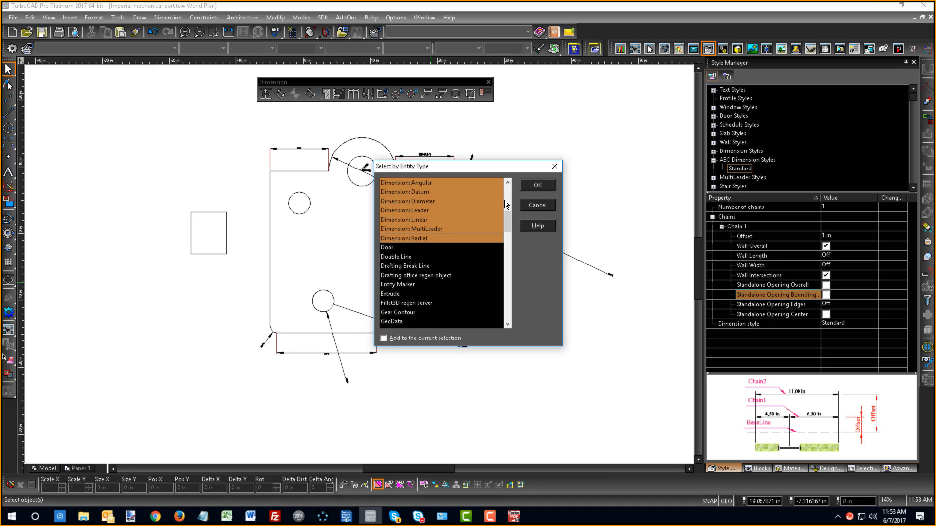
click(537, 186)
key(Delete)
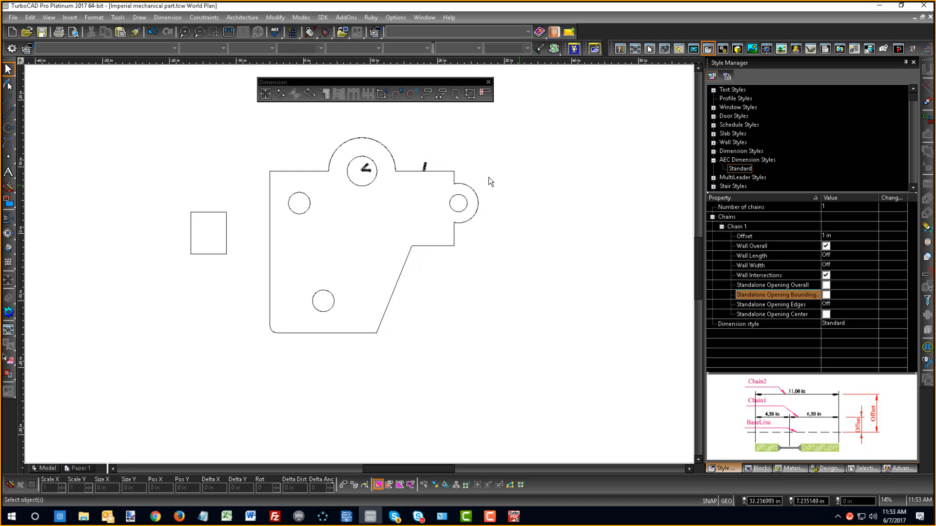
- Examine the part in the southeast isometric view and in plan, including the tolerance symbols at the large hole
right_click(413, 203)
click(525, 193)
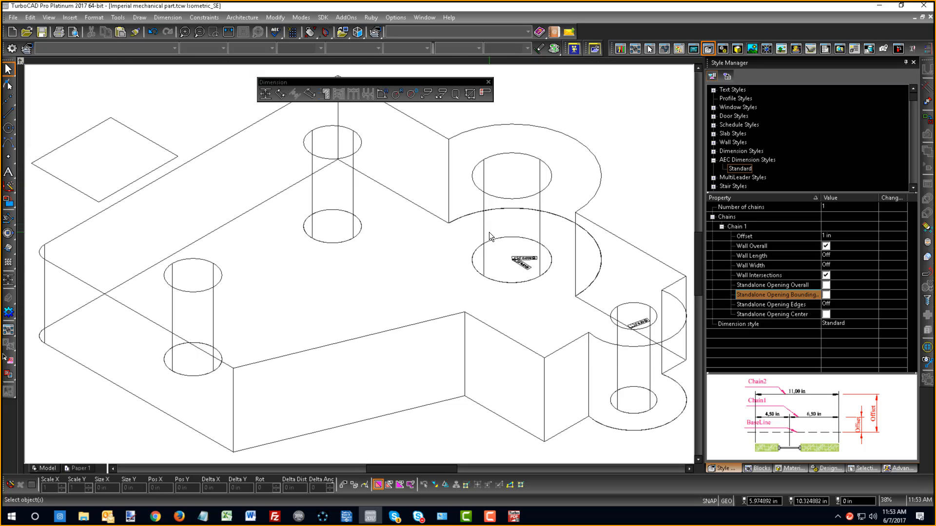
scroll(490, 232, down, 2)
right_click(248, 200)
click(255, 171)
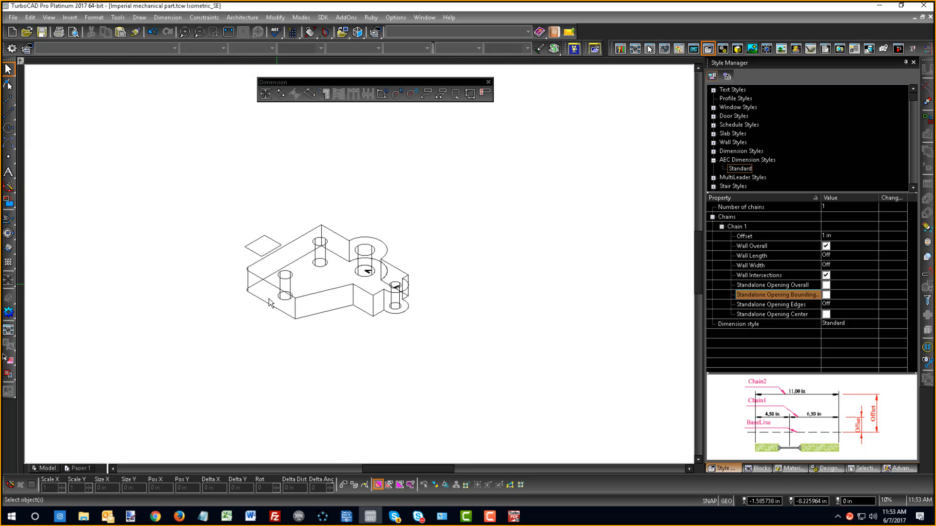
right_click(235, 227)
click(247, 214)
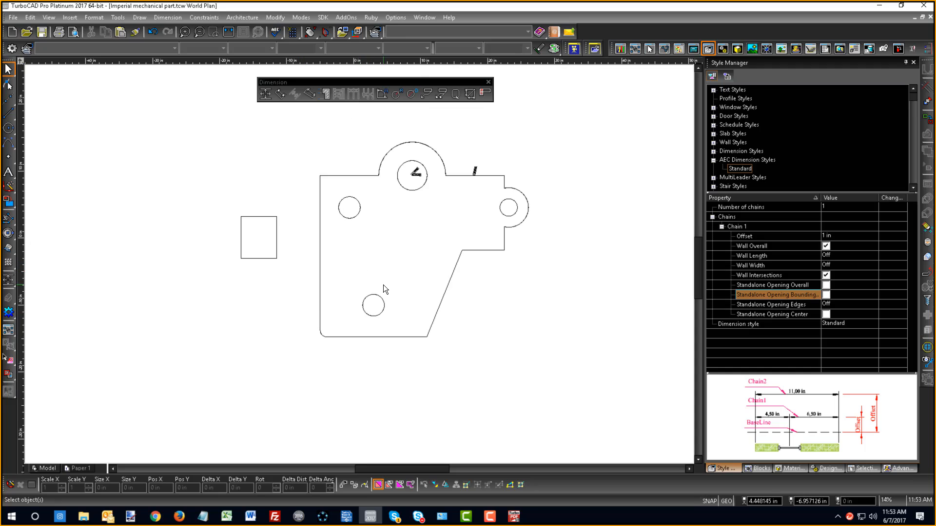
scroll(418, 181, up, 3)
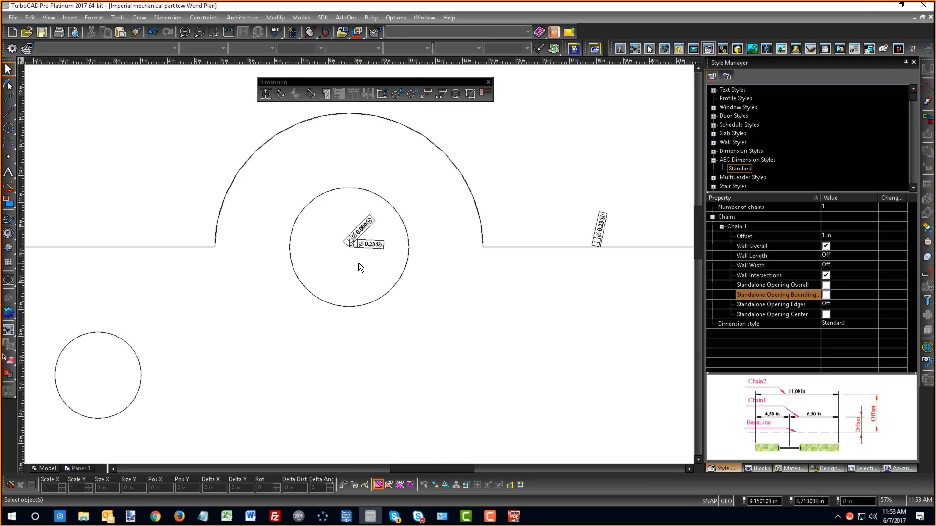
right_click(355, 241)
click(211, 149)
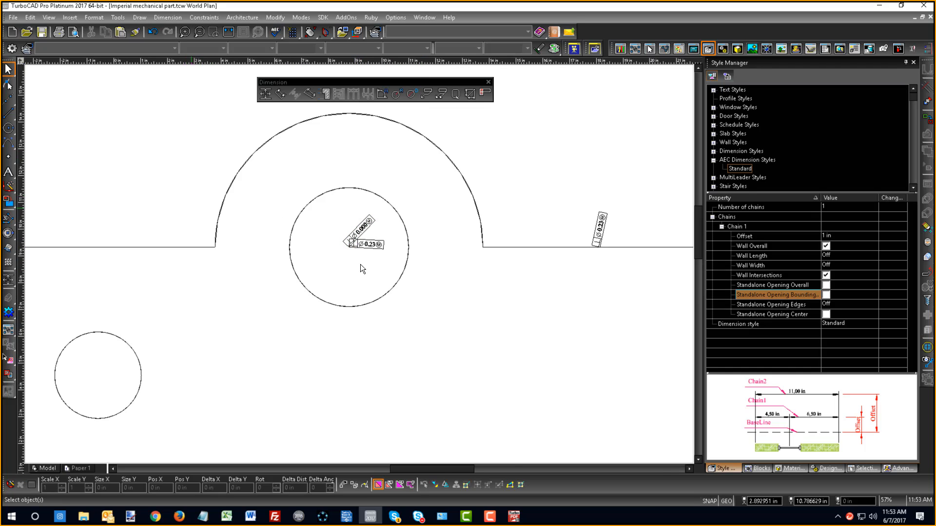
scroll(361, 264, down, 3)
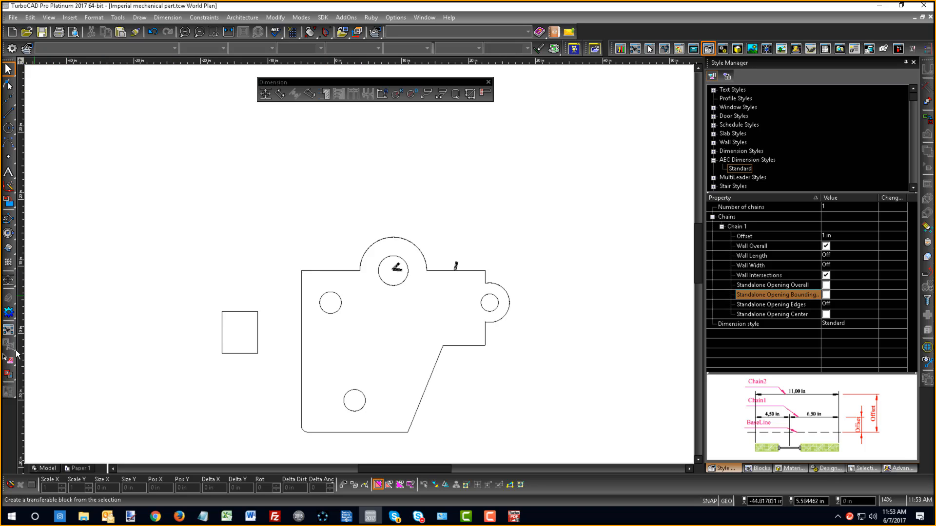
- Create a named view called Tip from a rectangular area around the part in plan
click(10, 393)
click(283, 227)
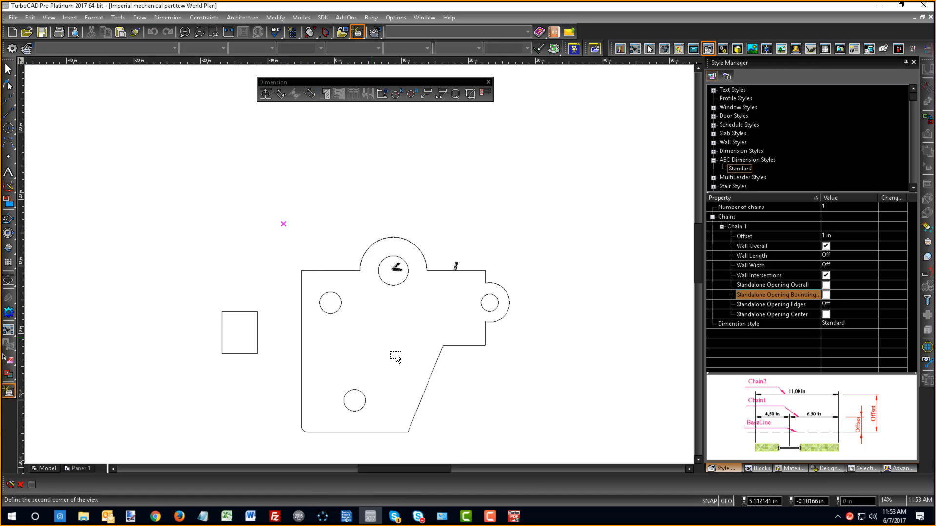
click(533, 445)
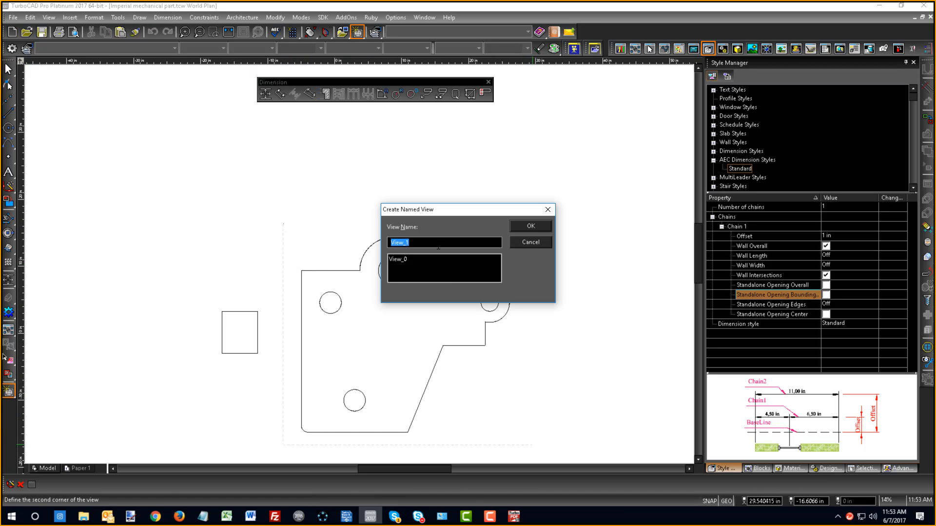
text(Top)
key(Return)
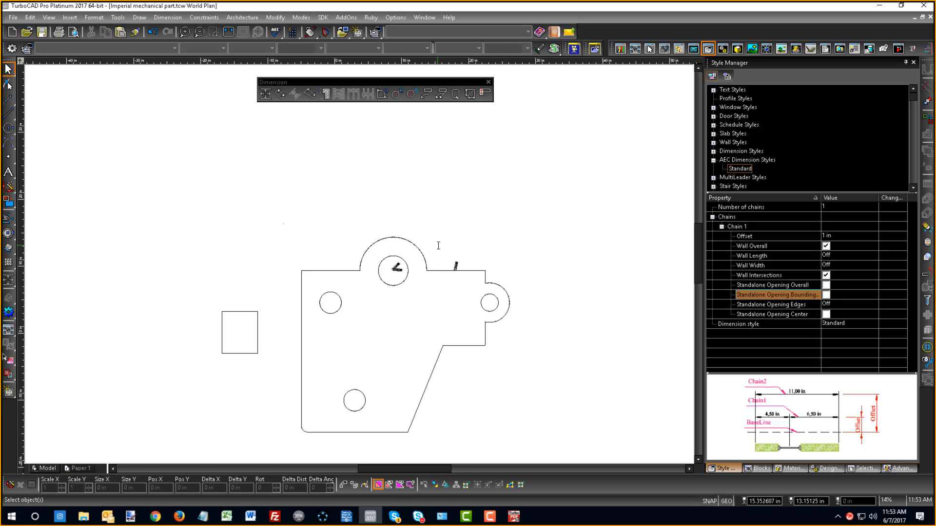
- Show the model in the northeast isometric view and save a rectangular area around the part as the named view Iso
right_click(153, 341)
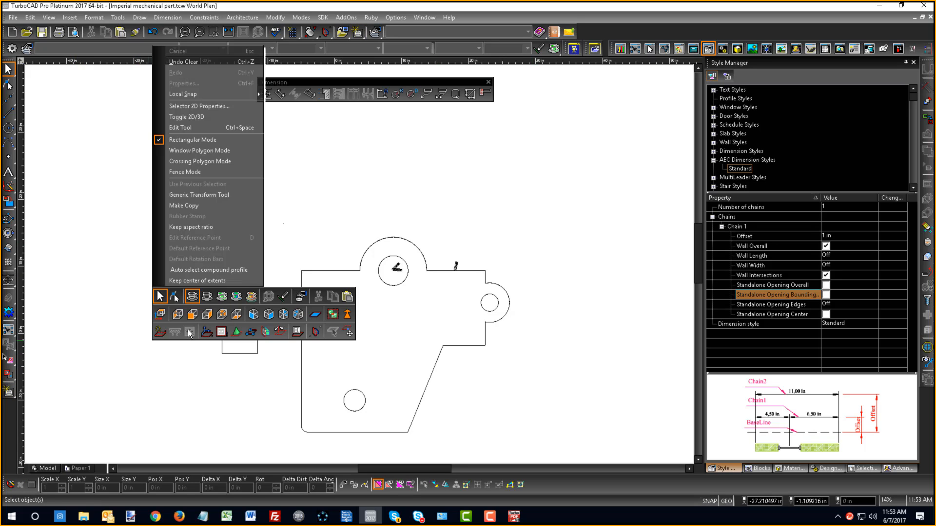
click(283, 317)
scroll(520, 224, down, 3)
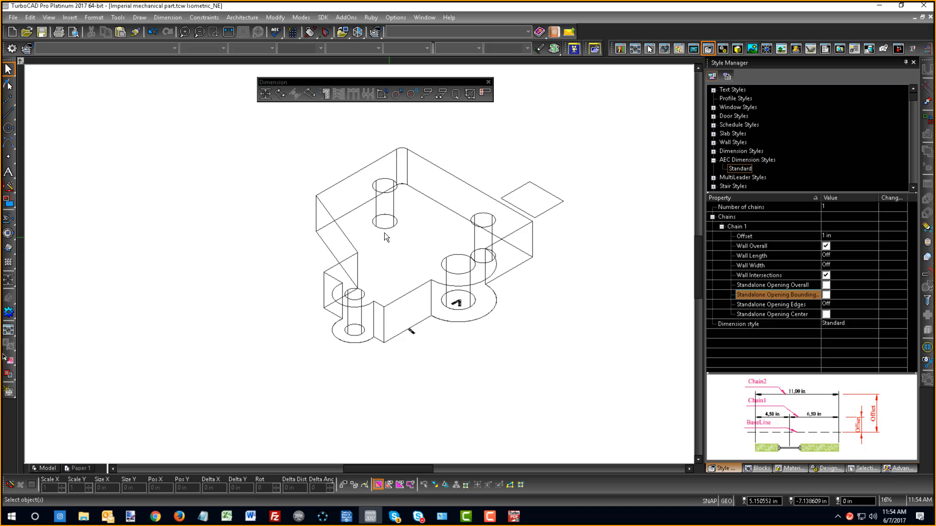
click(8, 391)
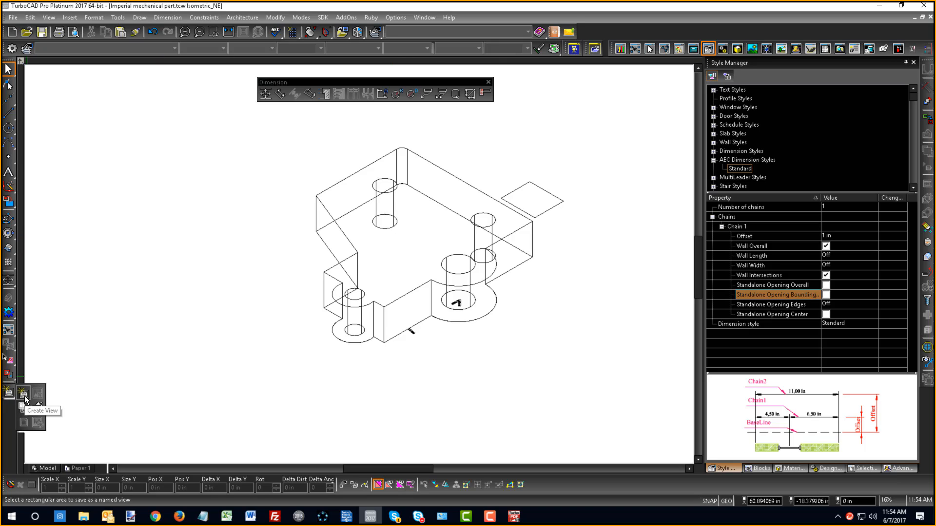
click(25, 397)
click(298, 128)
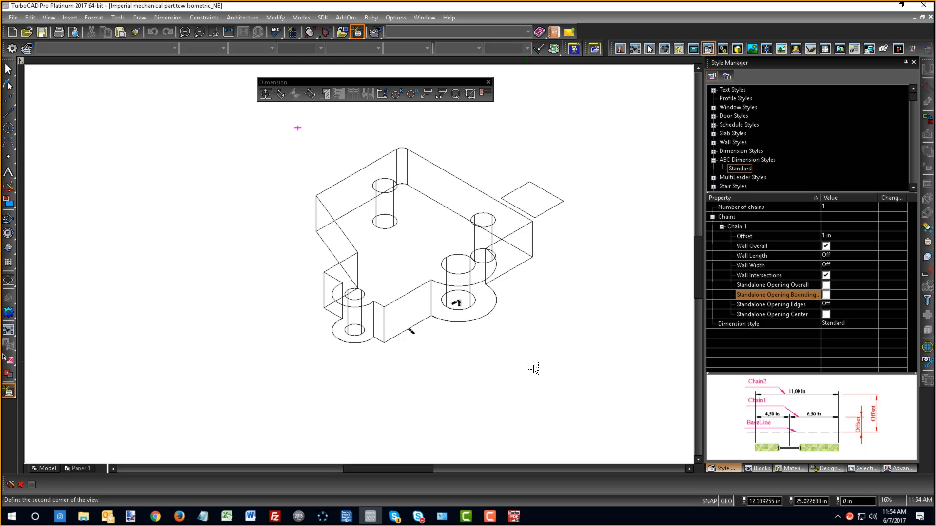
click(548, 368)
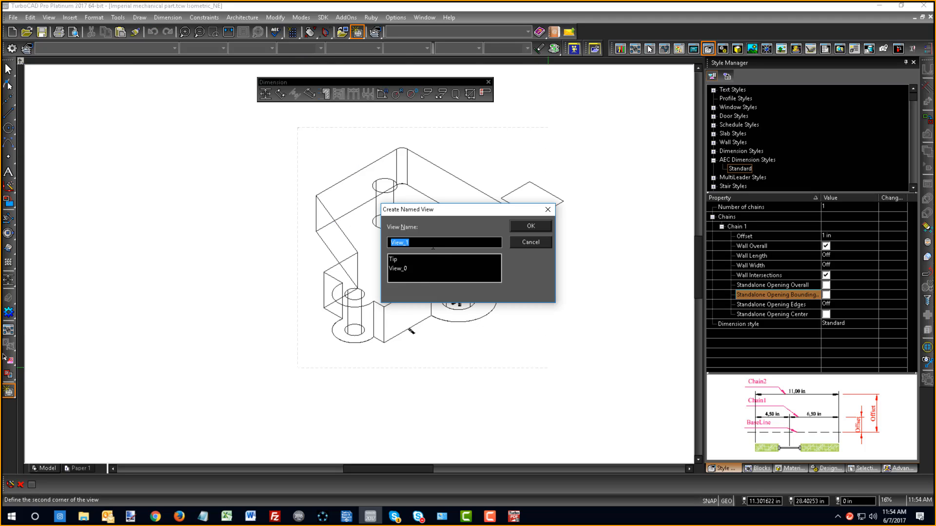
text(Ison)
key(BackSpace)
key(Return)
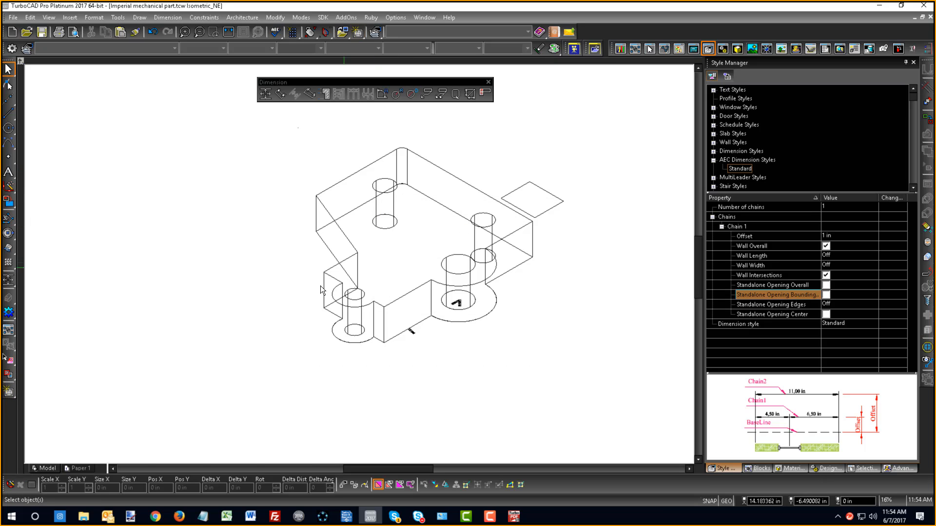
- On Paper 1, draw a rectangular viewport in the upper-left part of the sheet showing the named view Tip
click(78, 468)
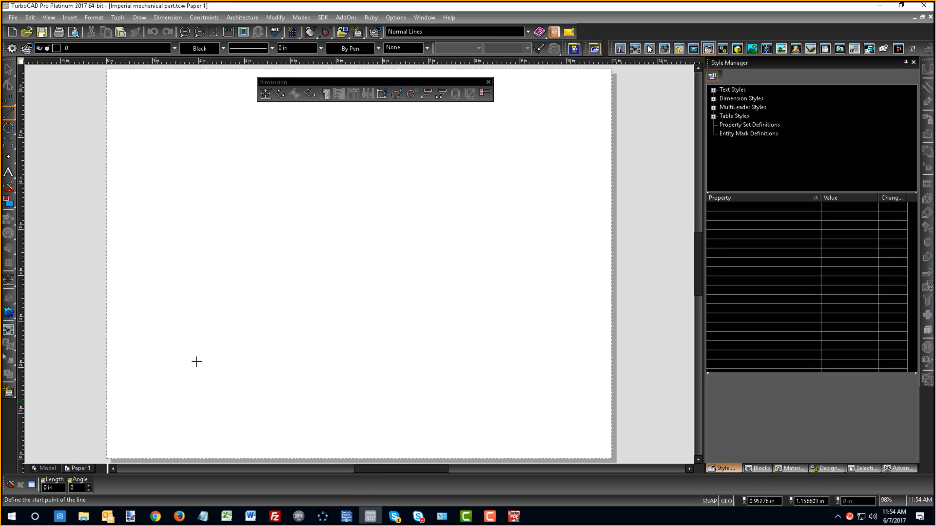
click(10, 392)
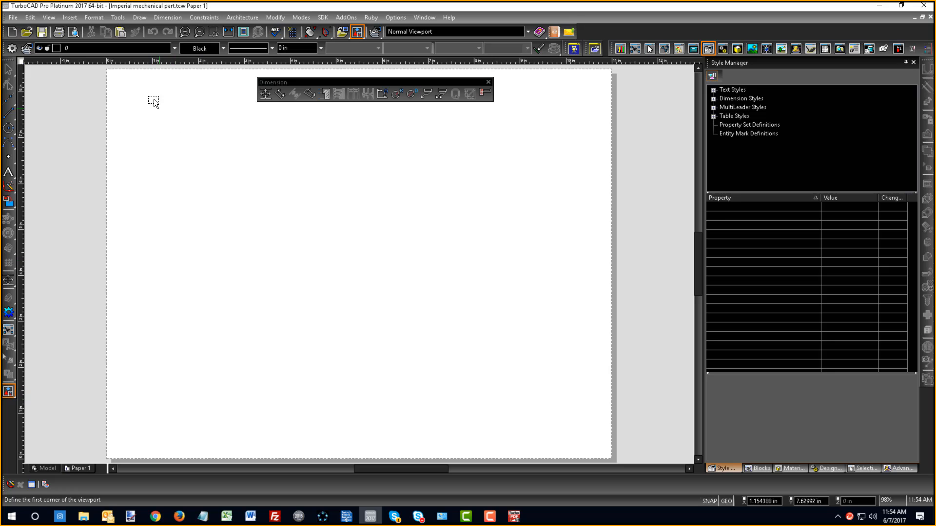
click(129, 94)
click(336, 336)
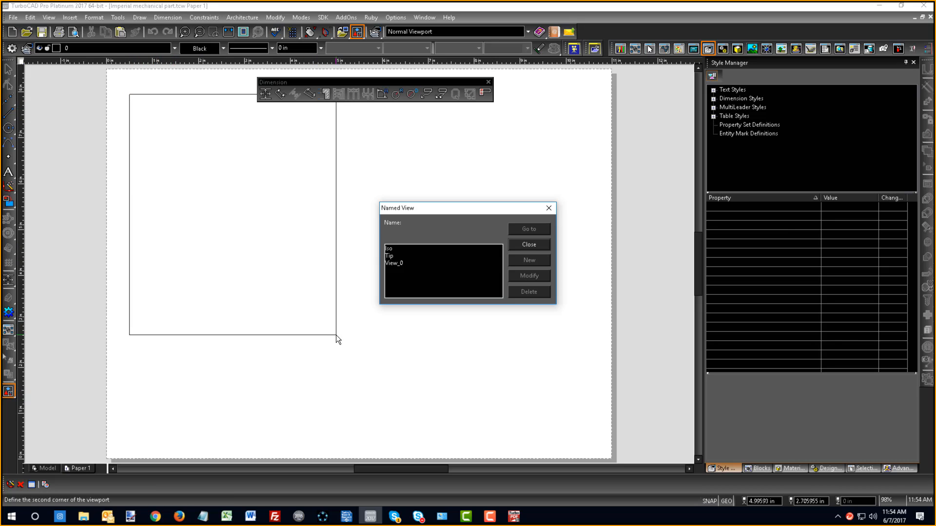
click(390, 257)
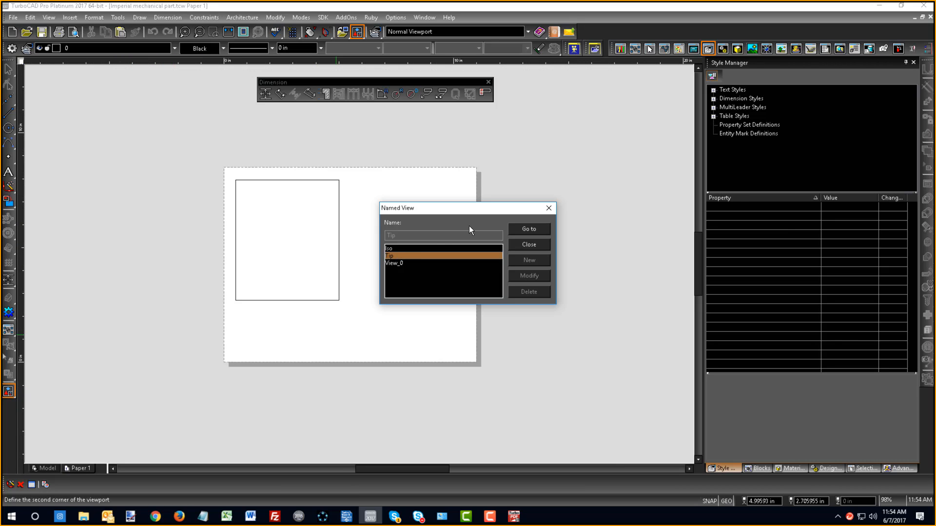
click(529, 229)
click(542, 243)
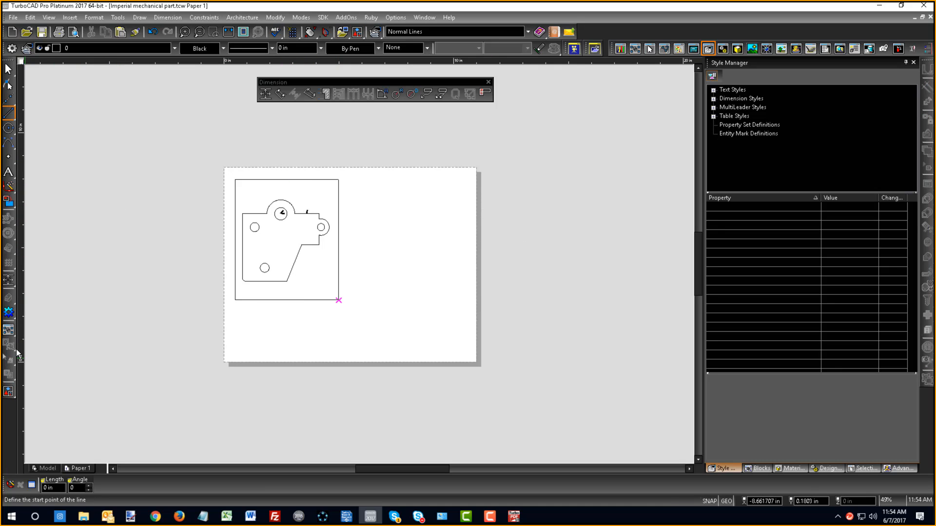
- Draw a second viewport beside the plan viewport on the sheet, showing the named view Iso
click(8, 391)
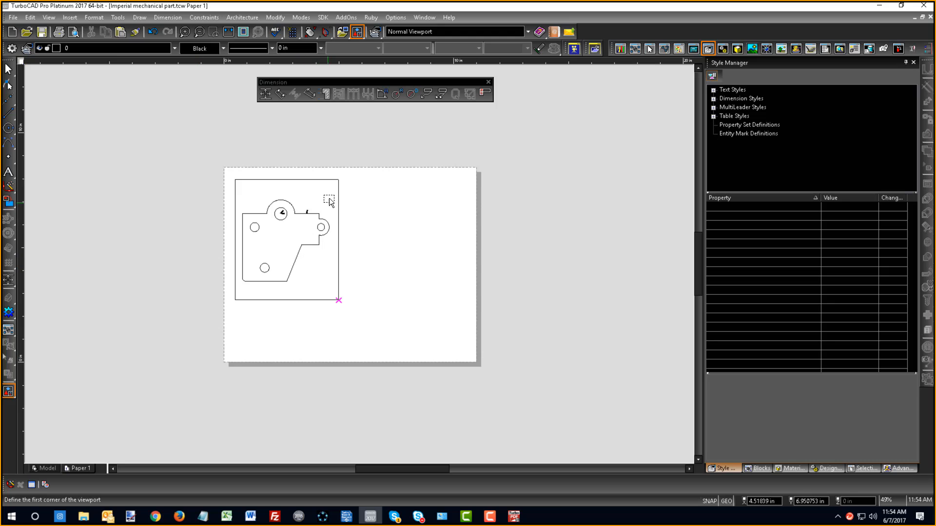
click(347, 180)
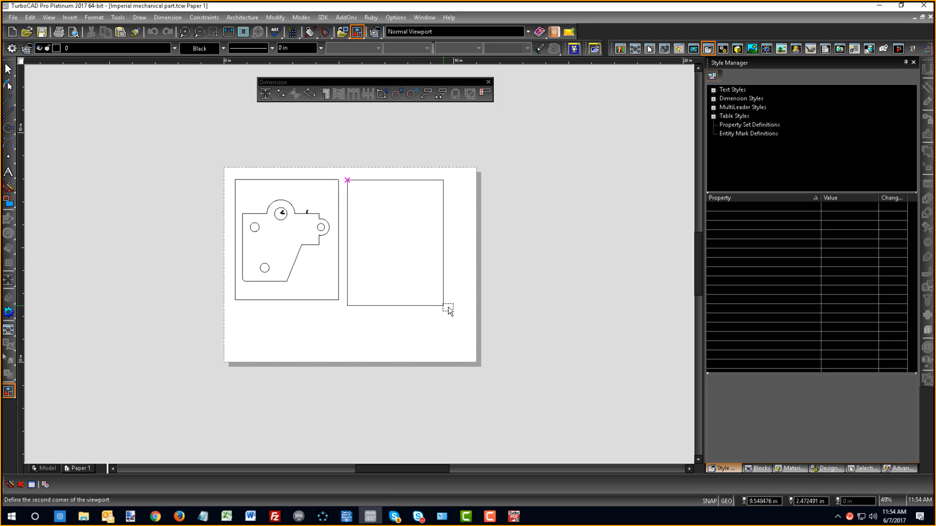
click(461, 306)
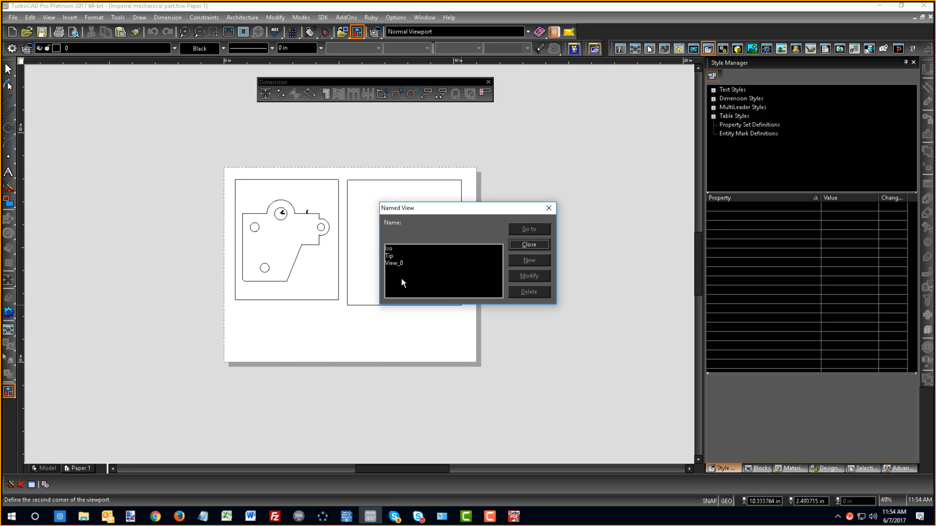
click(390, 249)
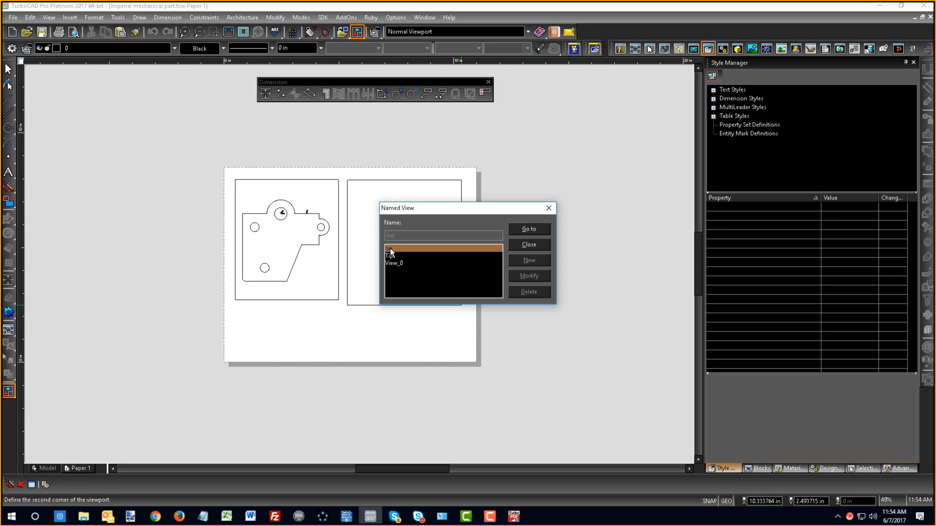
click(534, 229)
click(545, 245)
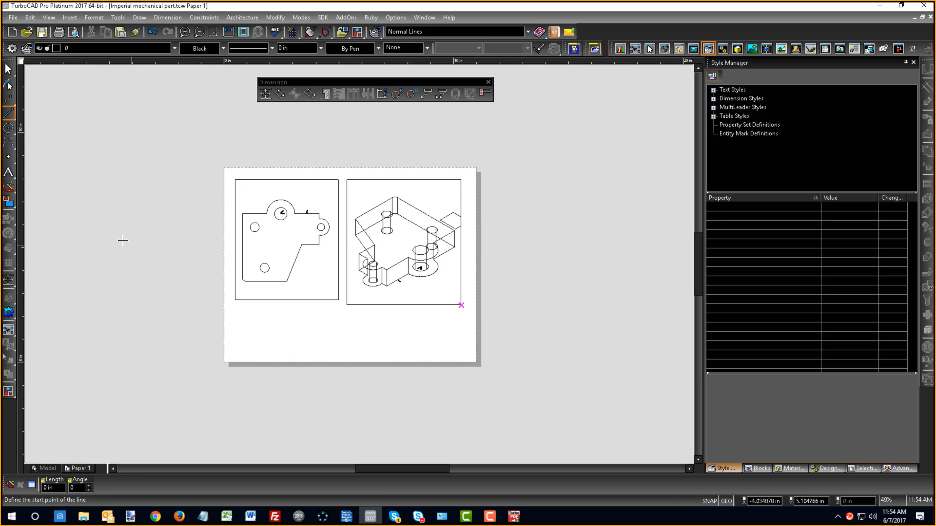
click(9, 279)
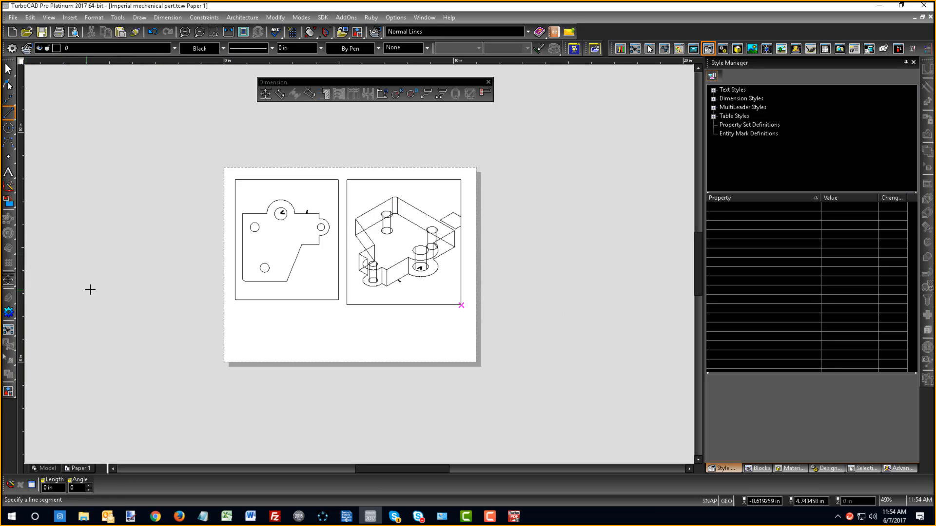
scroll(253, 267, up, 2)
scroll(441, 274, down, 2)
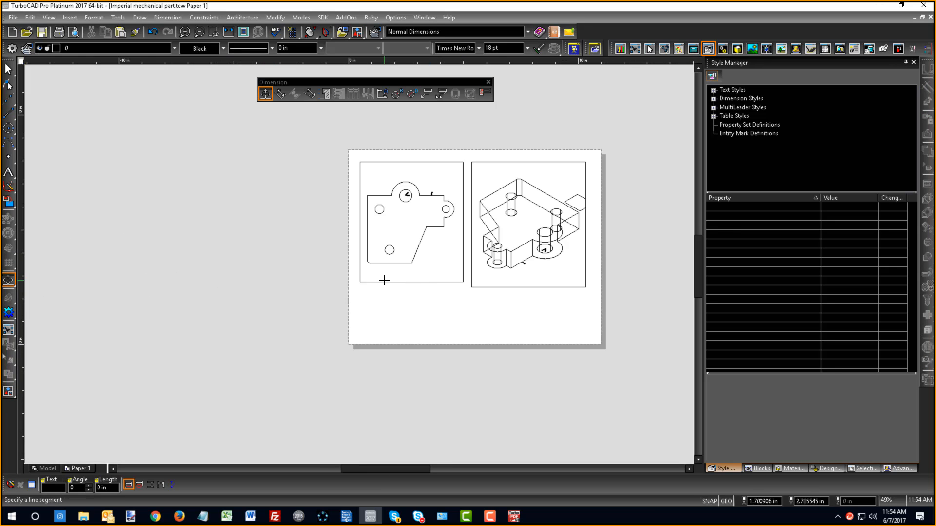
scroll(389, 271, up, 2)
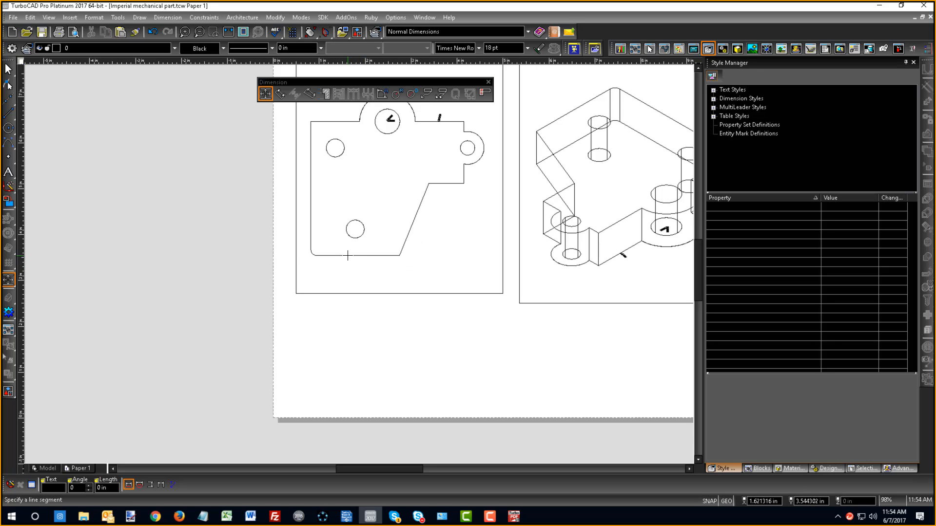
click(348, 255)
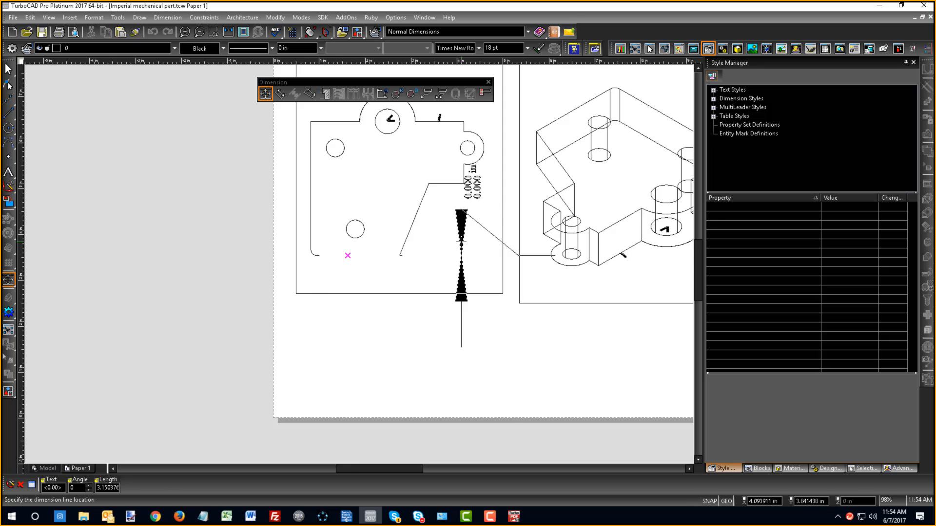
scroll(461, 241, down, 1)
key(Escape)
- Set the dimension size scale to .25 in the format properties of the orthogonal dimension tool
click(6, 280)
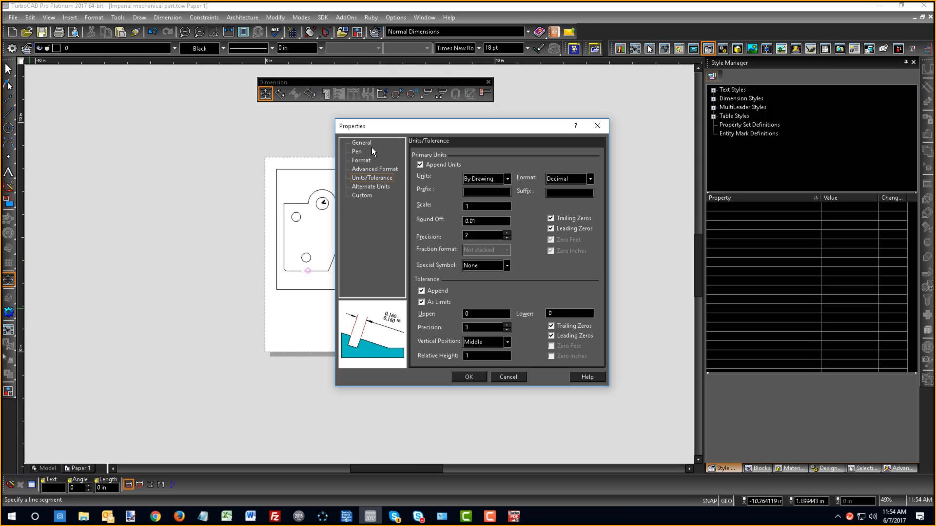
click(353, 160)
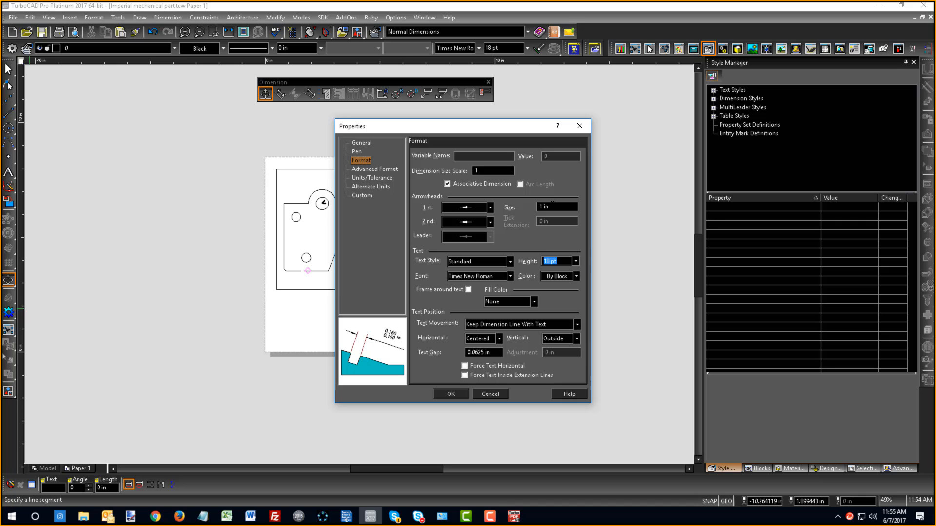
drag(552, 204, 488, 262)
click(479, 170)
text(.25)
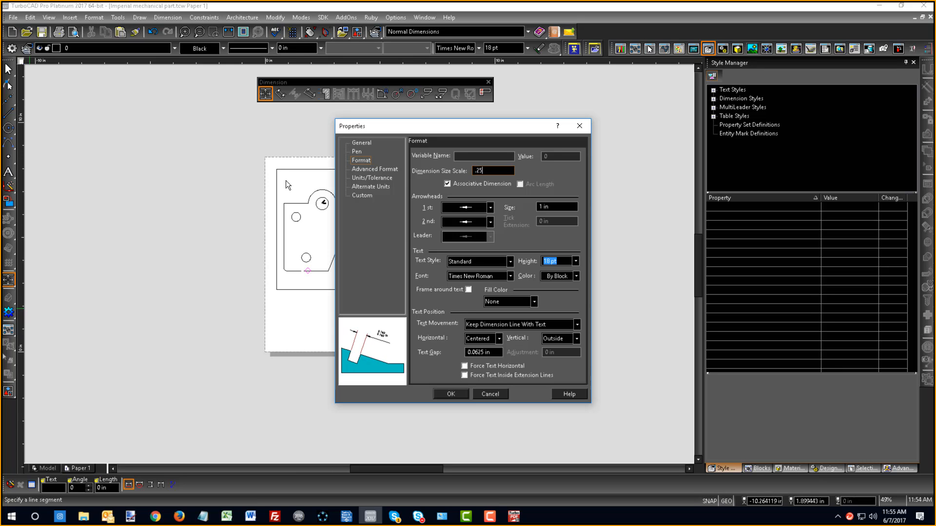
key(Return)
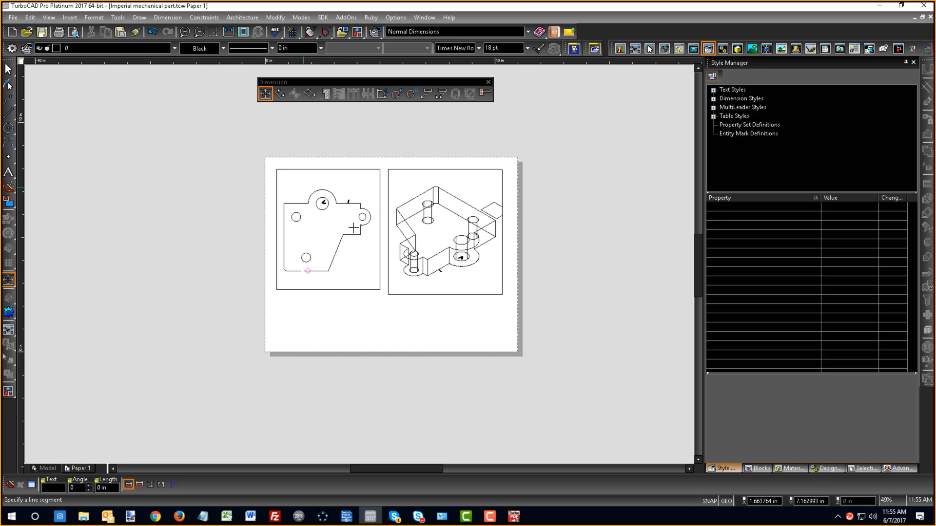
- Place an orthogonal dimension above the upper-left horizontal edge of the part in the plan viewport
scroll(360, 217, up, 4)
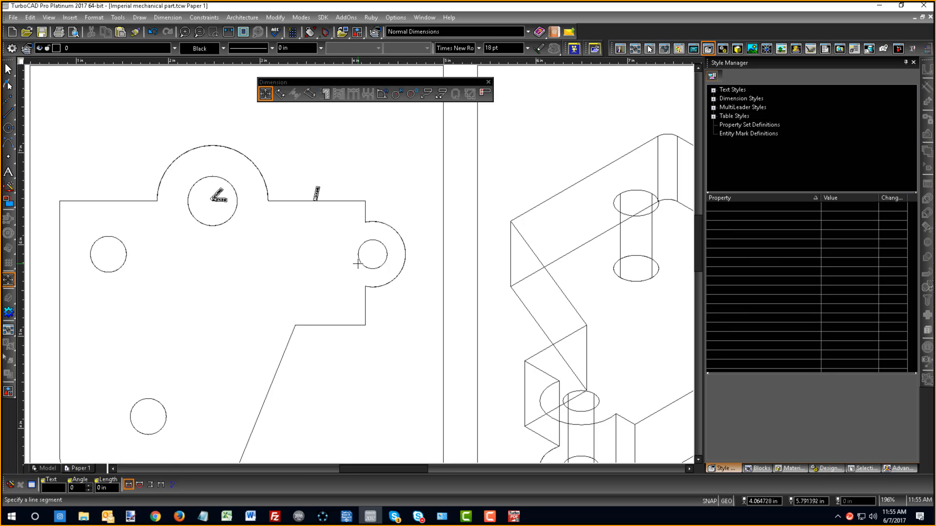
click(5, 283)
scroll(193, 278, down, 1)
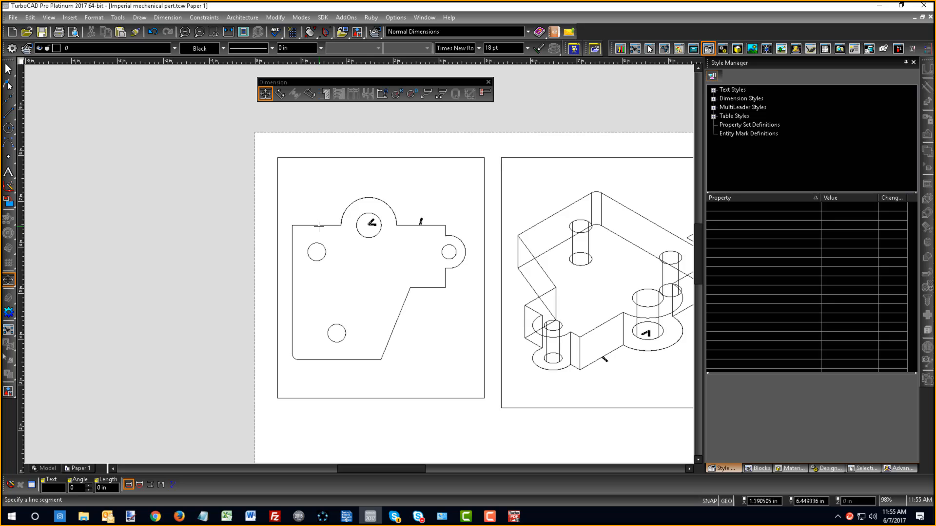
click(319, 226)
scroll(338, 187, up, 1)
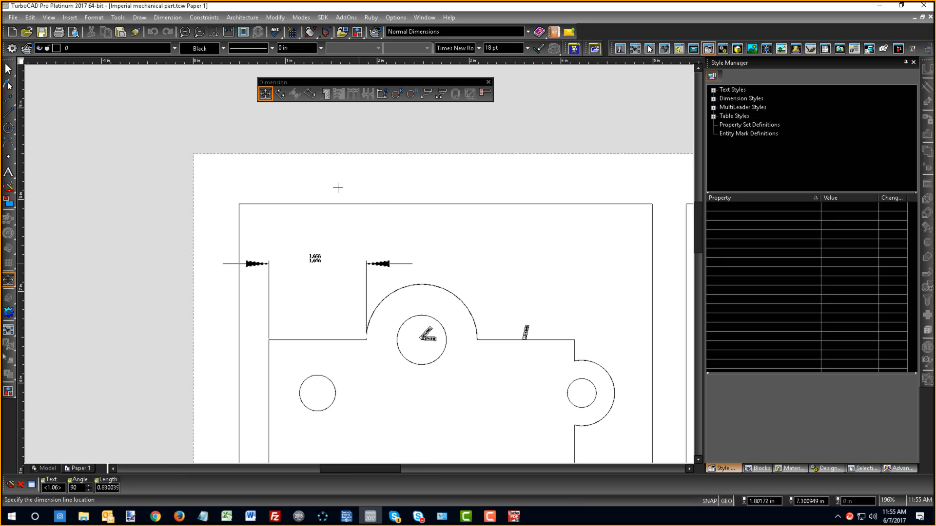
scroll(361, 264, up, 1)
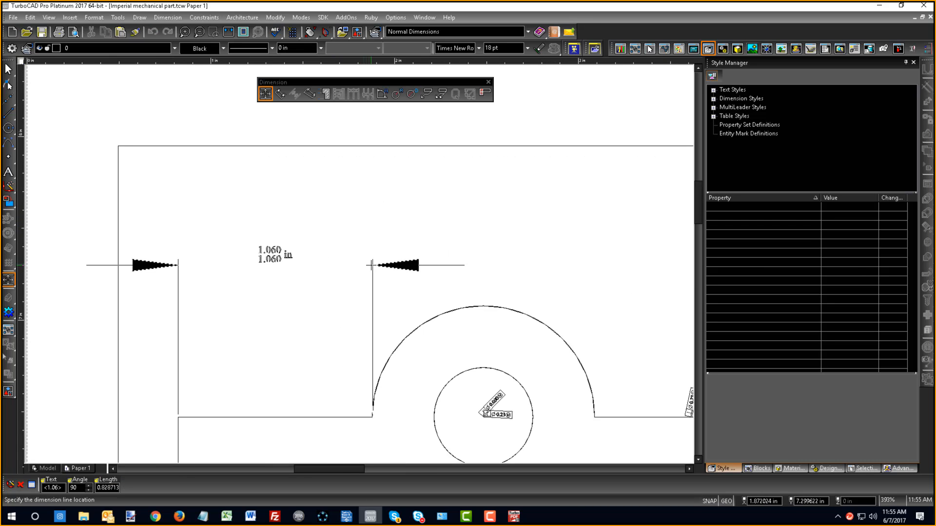
click(358, 241)
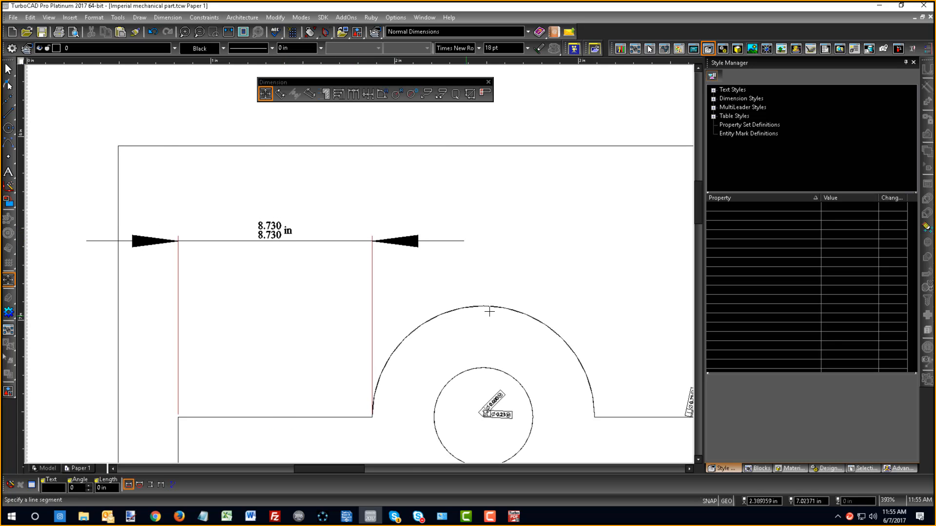
- Dimension the plan's upper-right horizontal edge in line with the first dimension, and the rounded right lug vertically beside it
scroll(567, 341, down, 2)
click(395, 301)
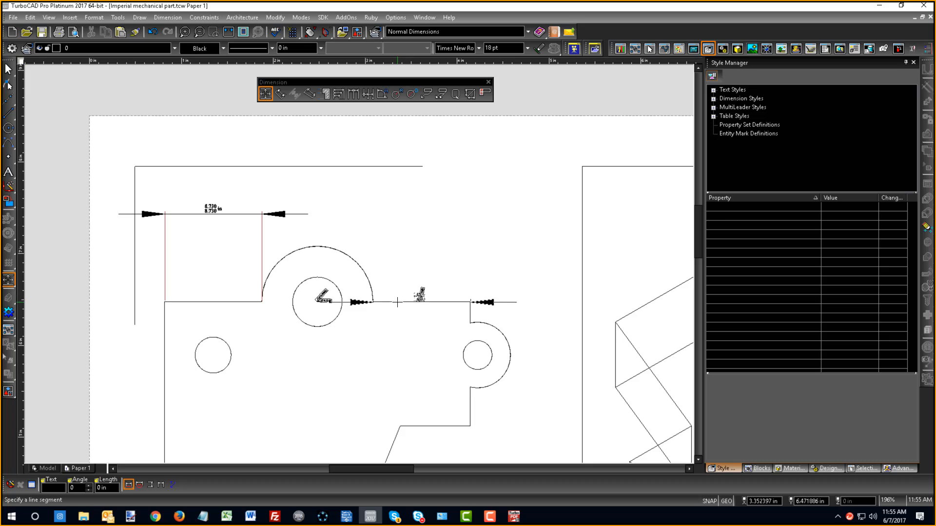
click(308, 210)
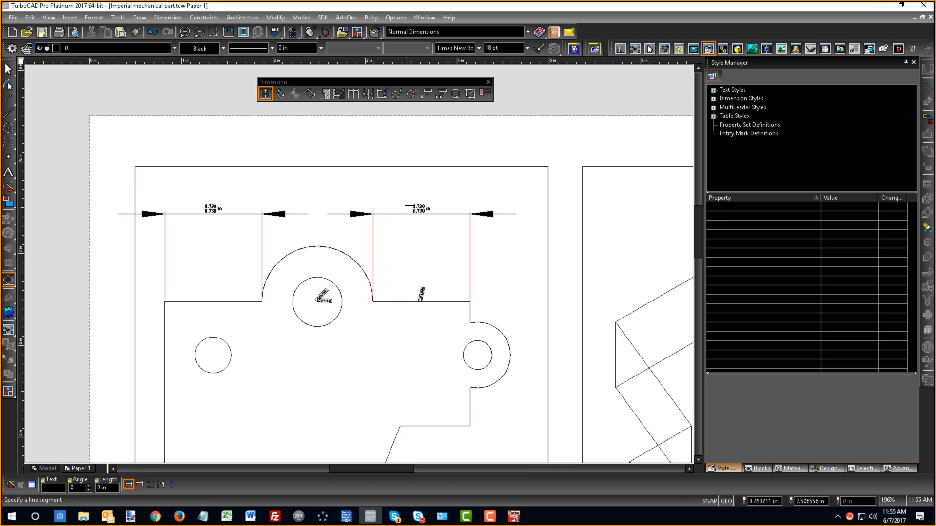
click(511, 352)
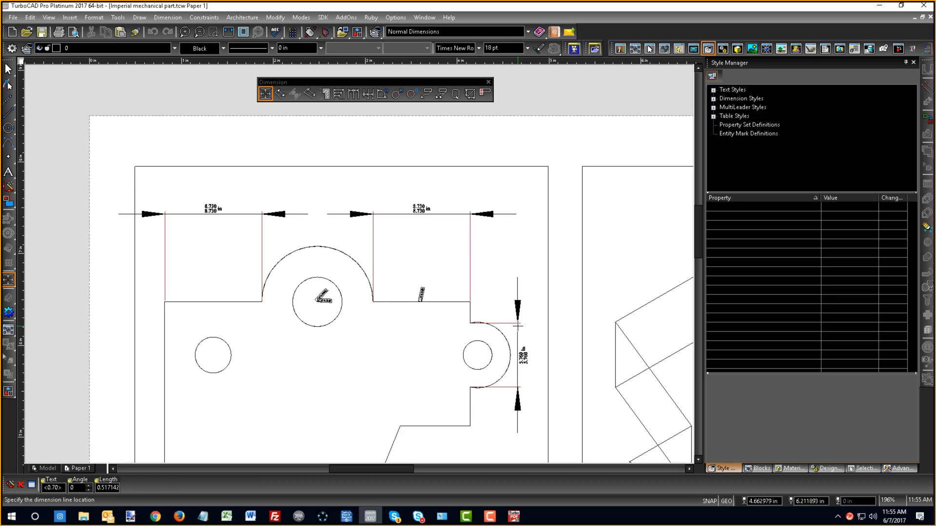
click(518, 351)
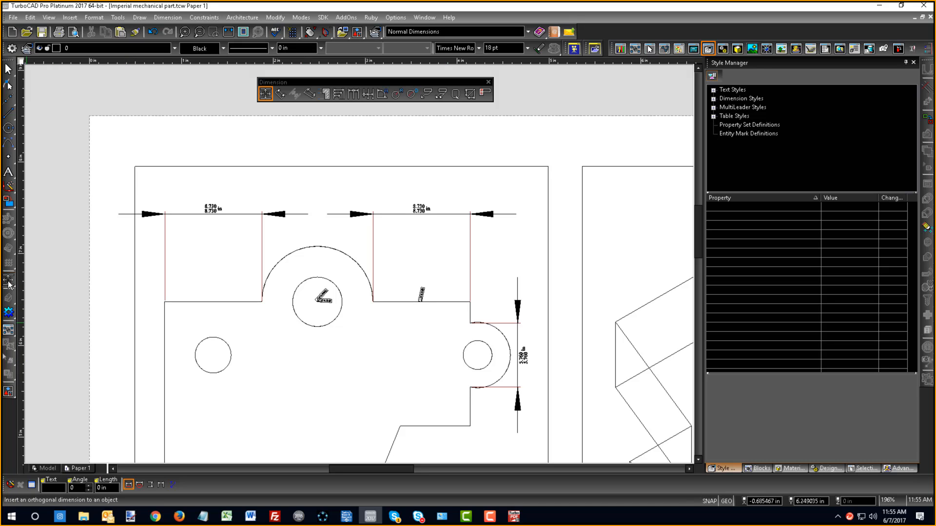
- Add radius dimensions to the hole in the plan's right lug and to the lower-left hole
mouse_move(10, 286)
click(37, 311)
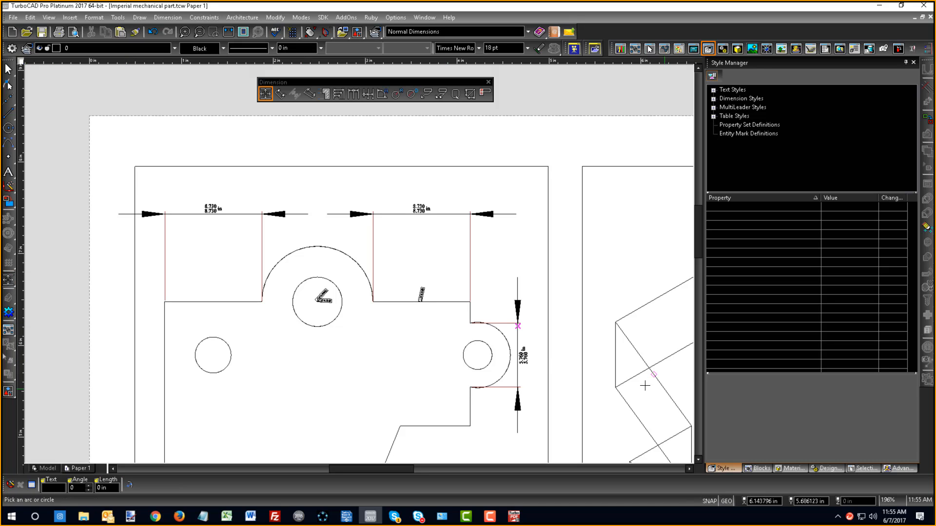
click(489, 347)
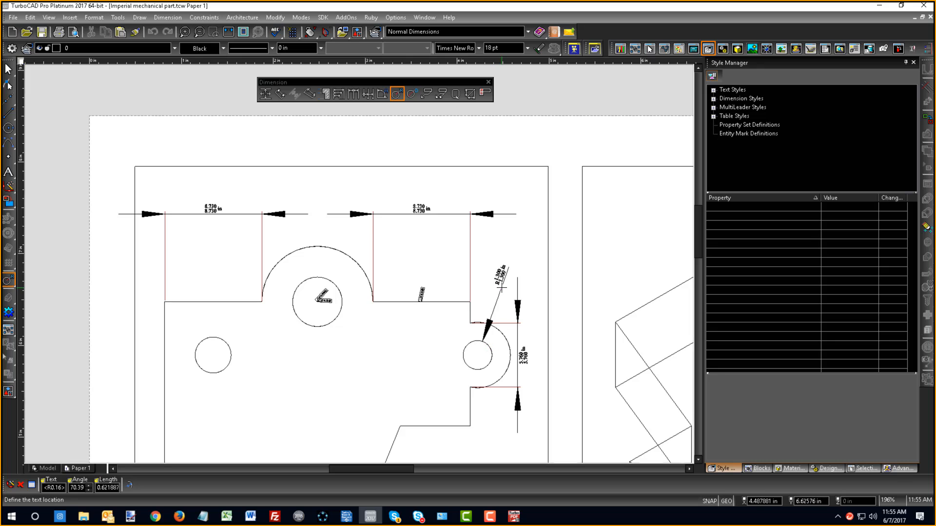
click(501, 287)
scroll(501, 287, up, 1)
scroll(359, 264, up, 1)
scroll(359, 263, down, 3)
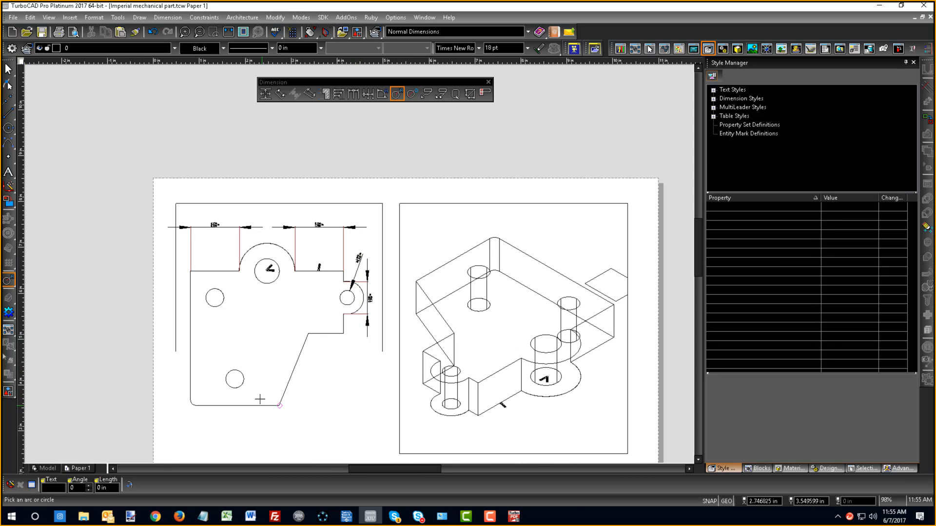
click(239, 385)
click(287, 417)
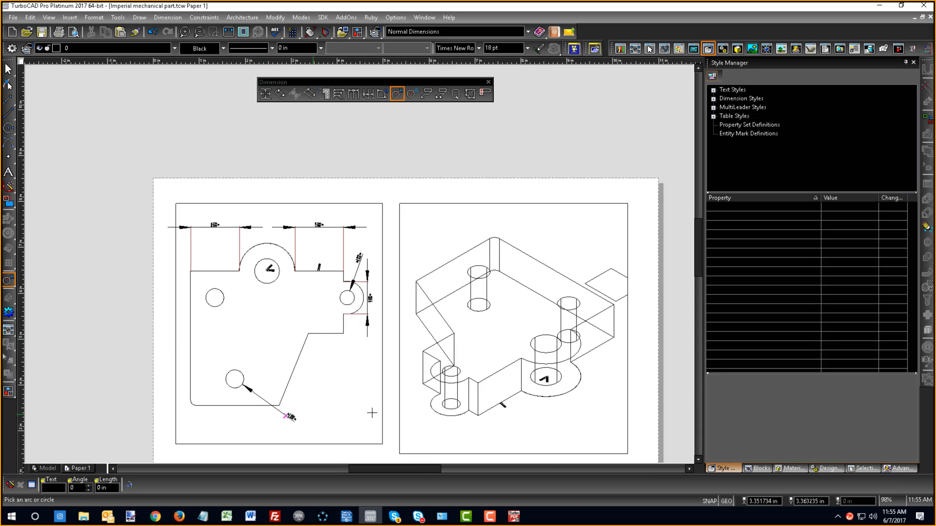
- Place a vertical orthogonal dimension for the part's front vertical edge in the isometric viewport, to the right of the part
click(8, 283)
click(16, 282)
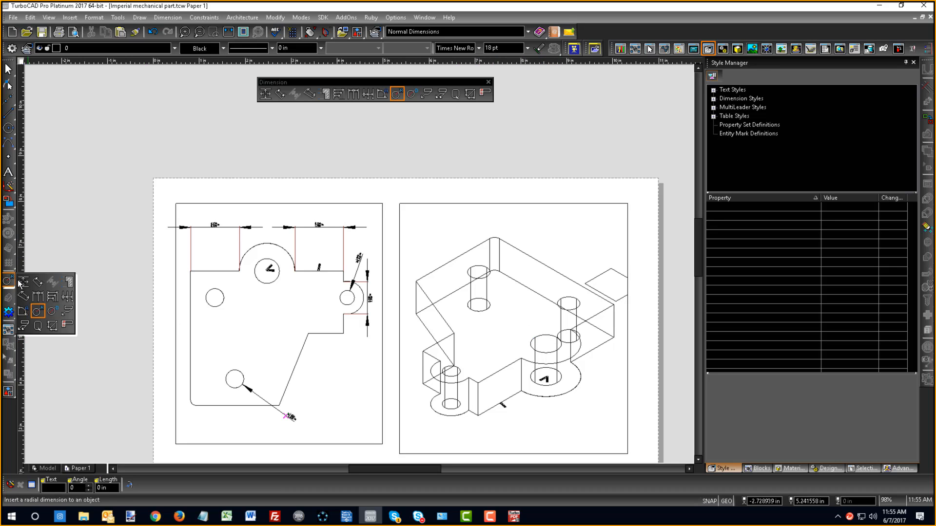
click(23, 282)
click(479, 414)
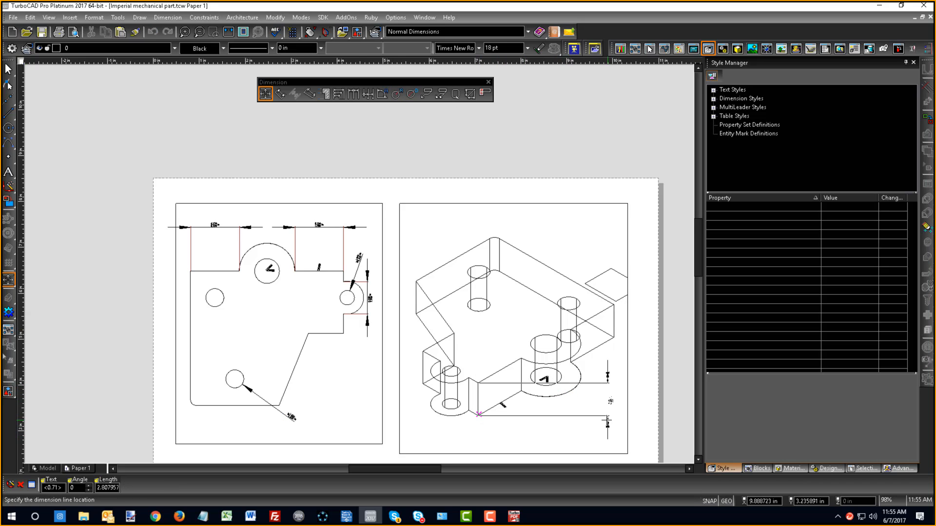
click(594, 415)
scroll(573, 402, up, 1)
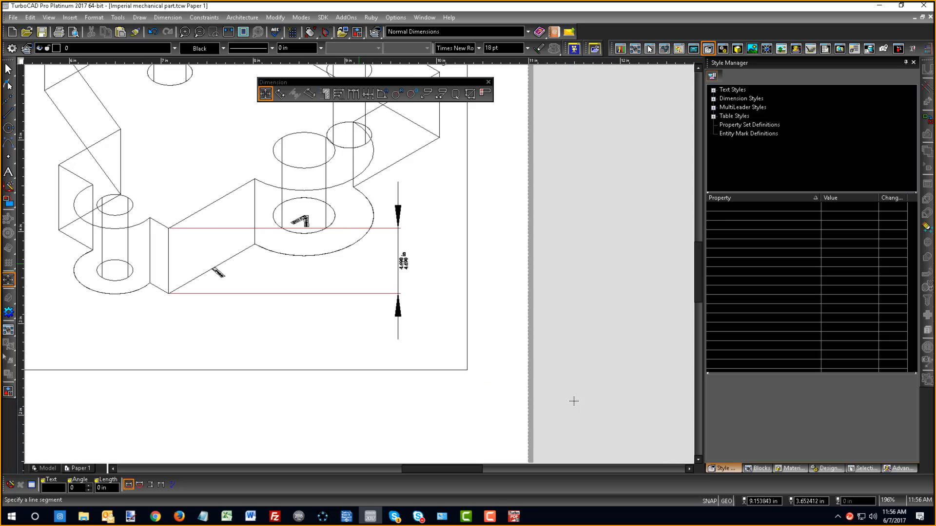
scroll(360, 262, down, 1)
click(283, 269)
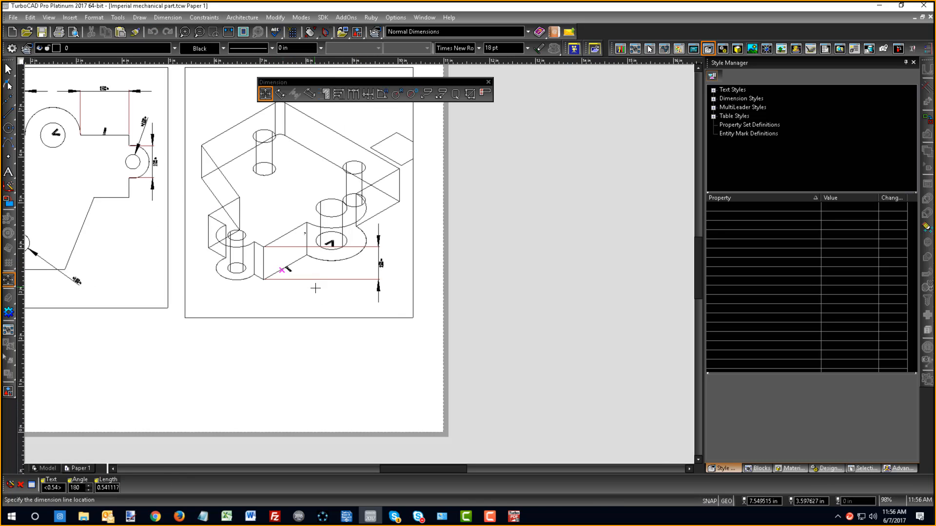
key(Escape)
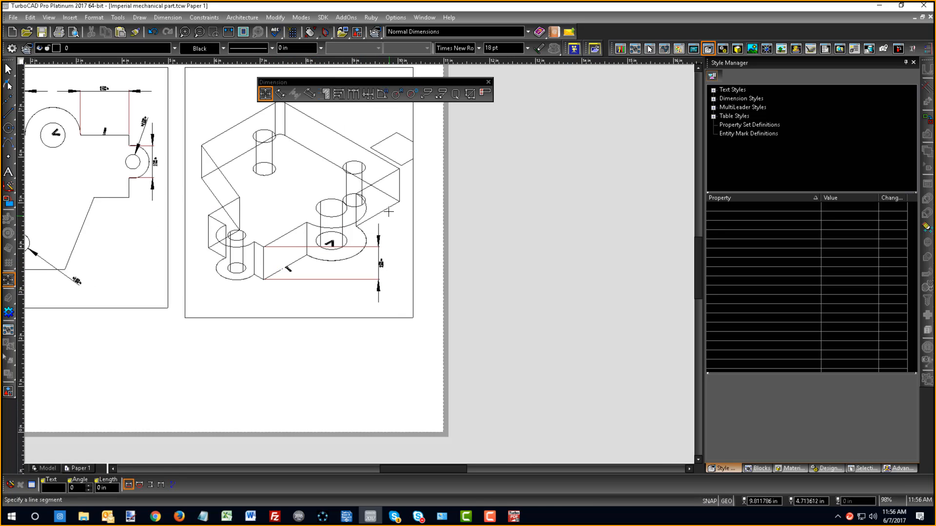
- Place a horizontal orthogonal dimension for the short lower-right edge of the isometric part, below the vertical dimension
click(389, 210)
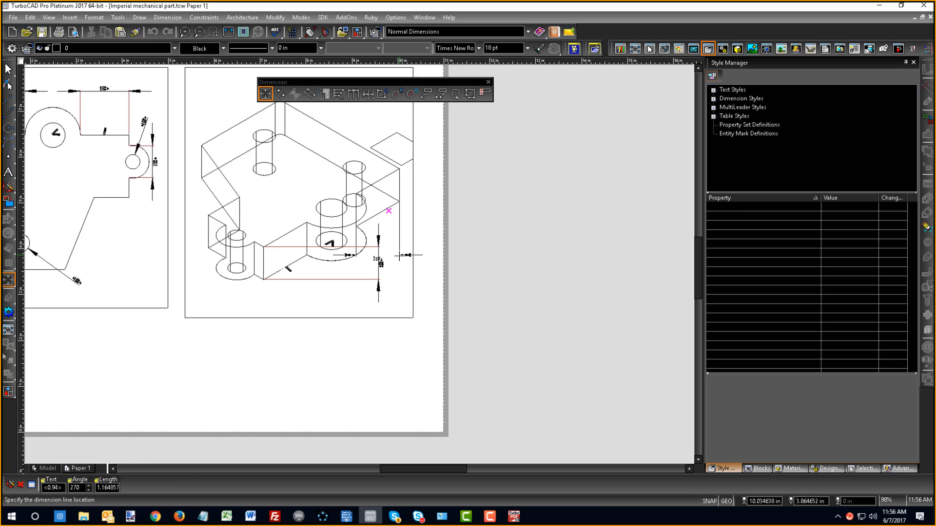
click(379, 308)
scroll(375, 317, up, 5)
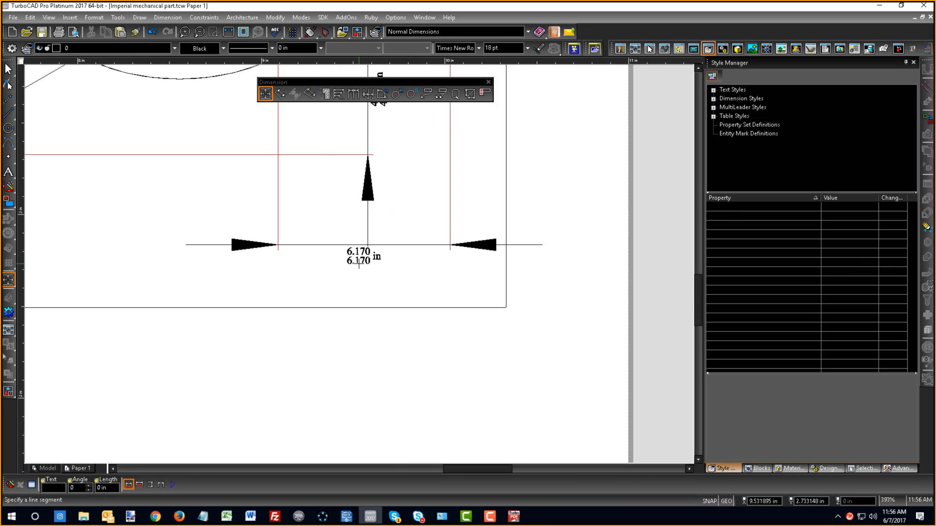
- Examine the dimension values placed in the isometric and plan viewports
scroll(359, 264, down, 5)
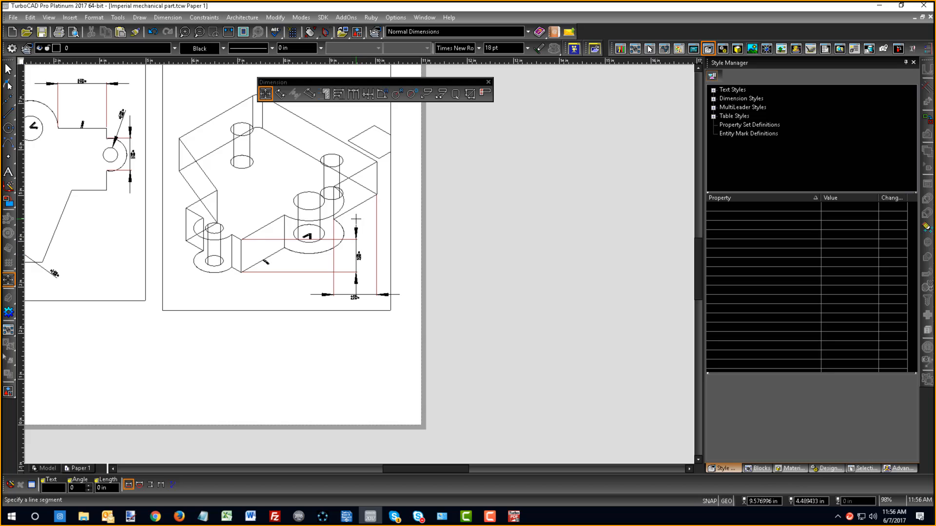
scroll(355, 304, up, 5)
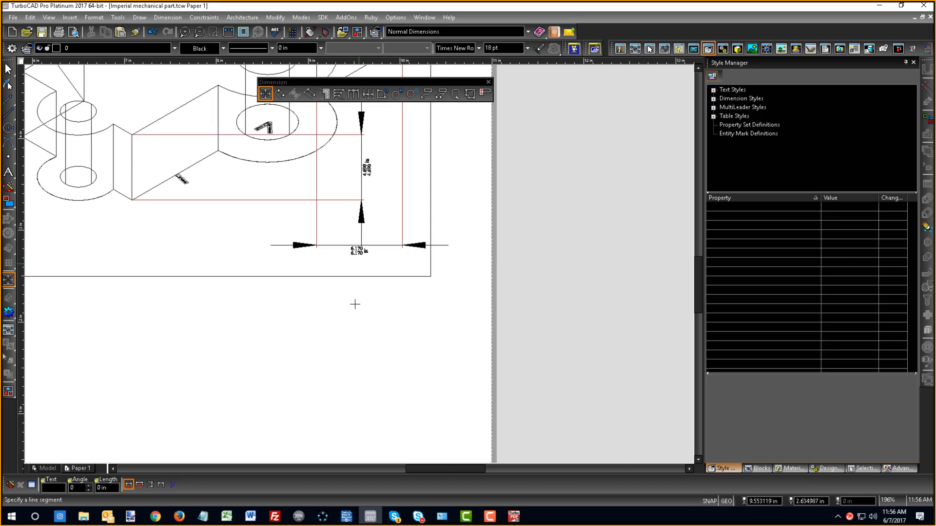
scroll(364, 238, down, 7)
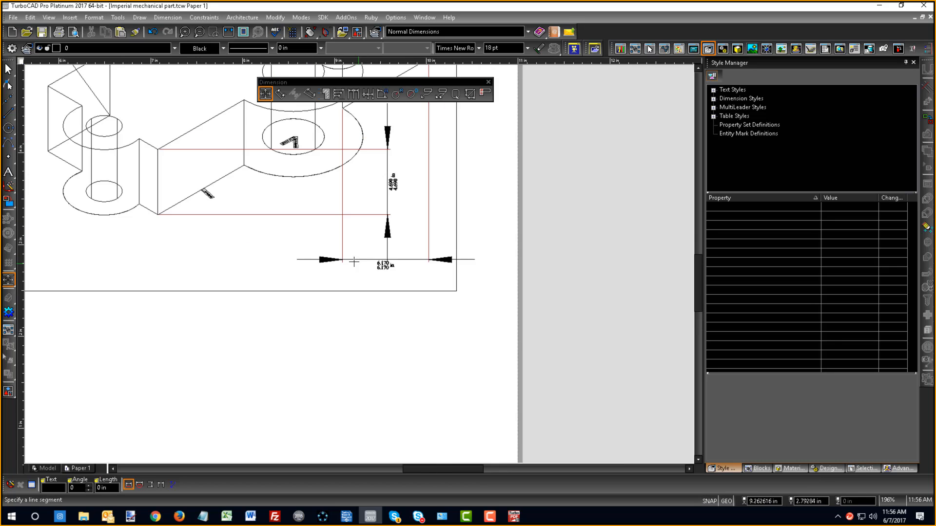
scroll(347, 237, up, 5)
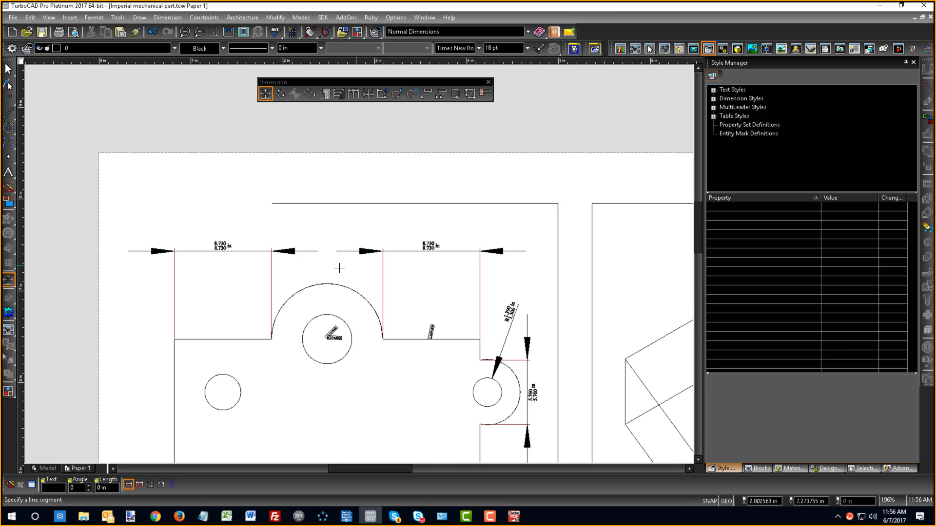
scroll(429, 253, up, 2)
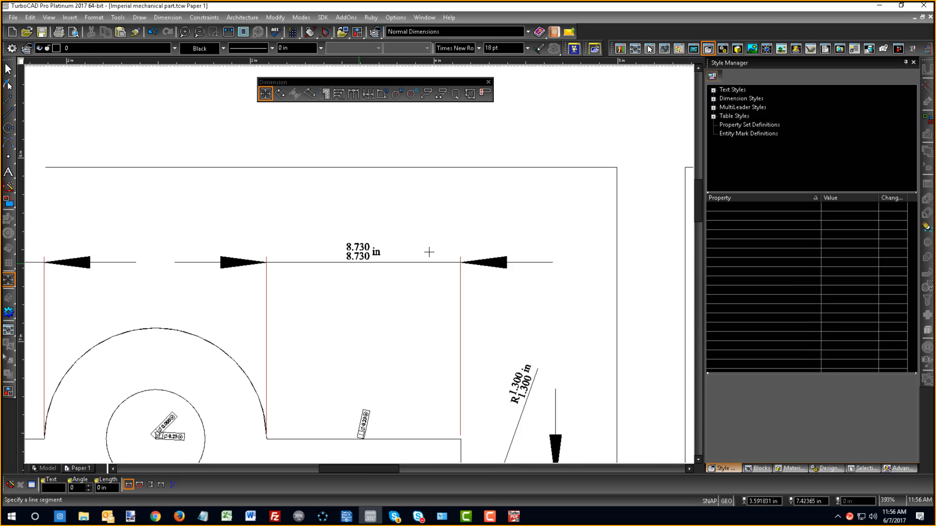
scroll(361, 265, down, 6)
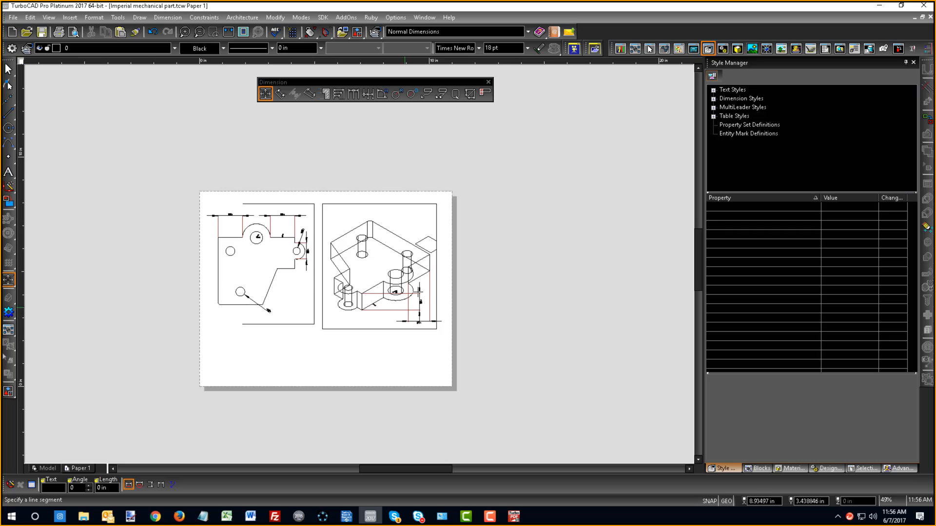
- Place horizontal orthogonal dimensions for the isometric part's two long rear edges, both in line above the part
scroll(422, 284, up, 2)
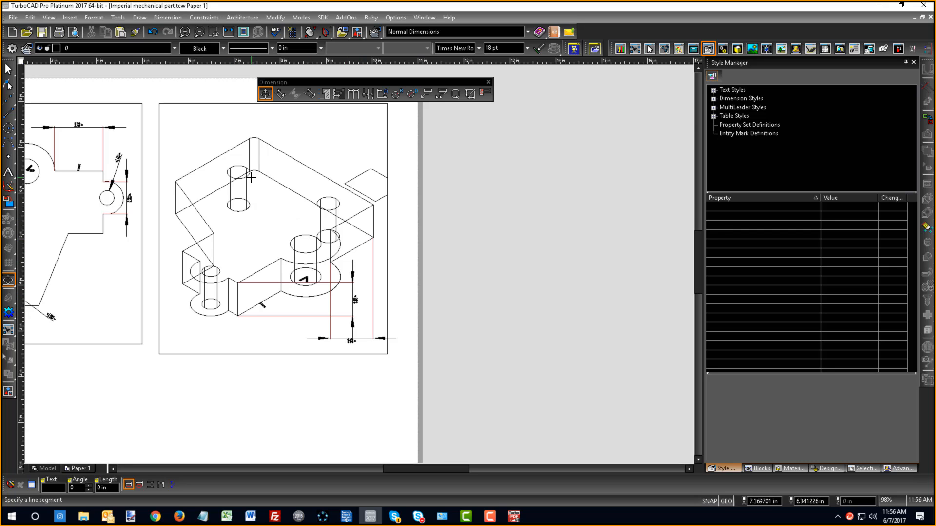
click(293, 188)
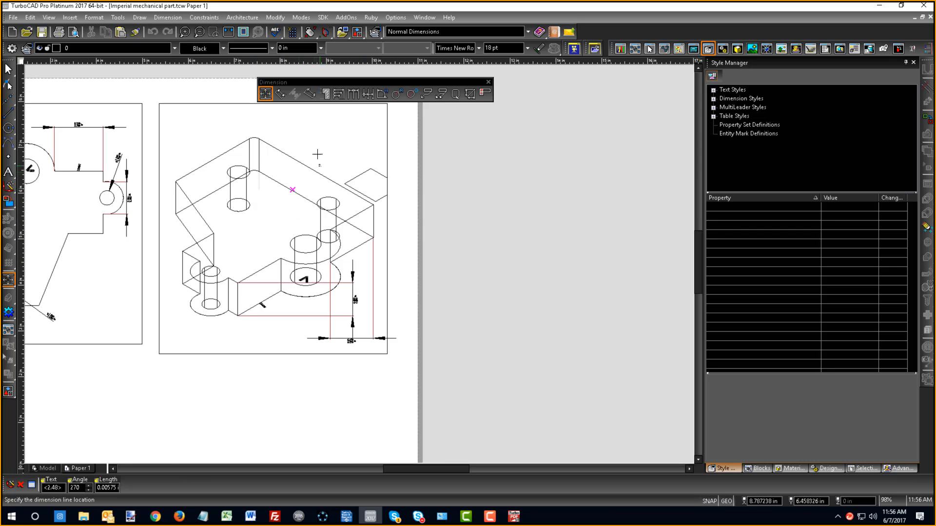
click(315, 131)
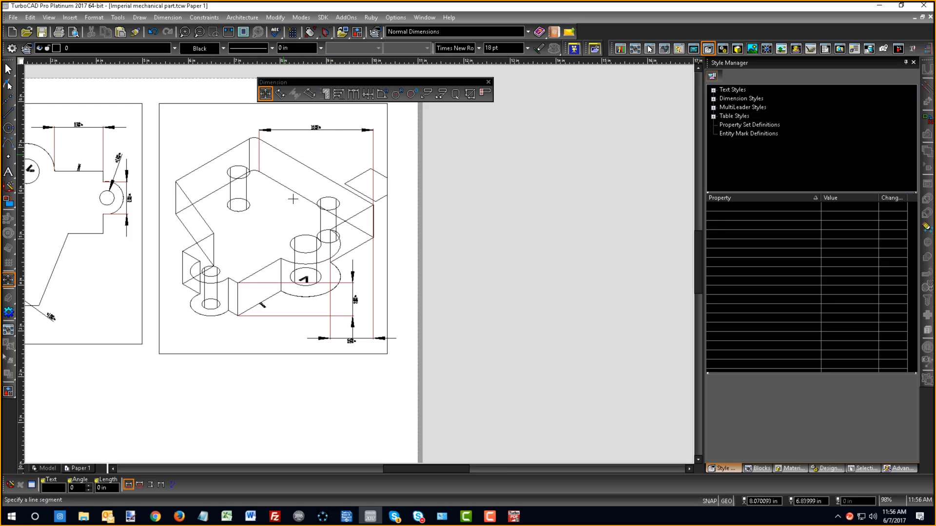
click(202, 200)
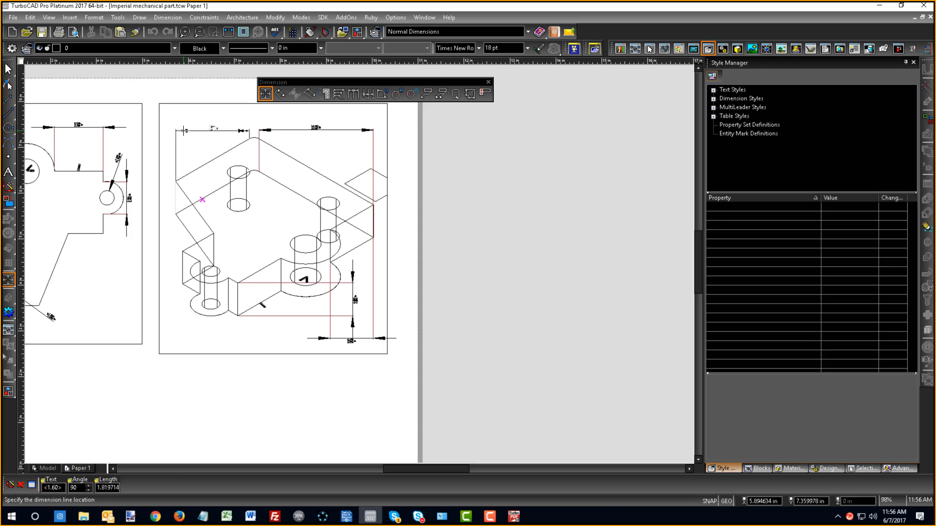
click(183, 130)
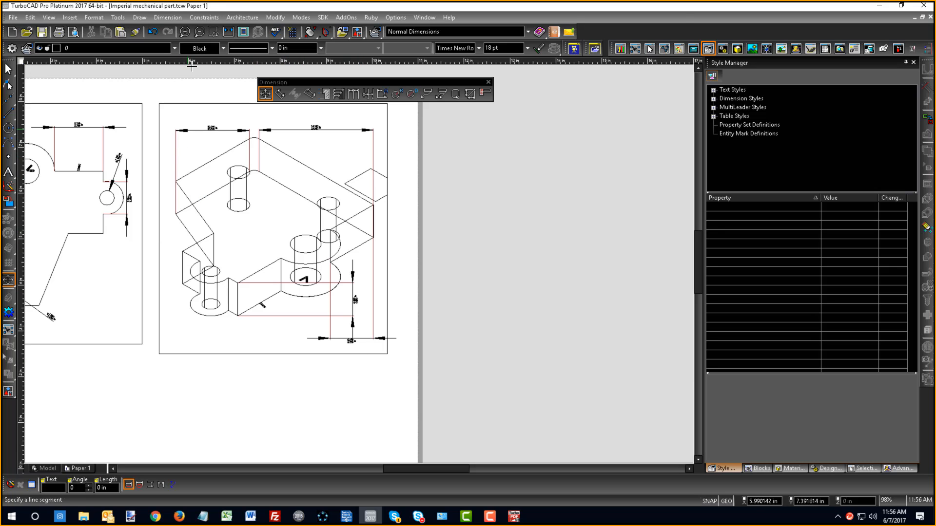
click(233, 32)
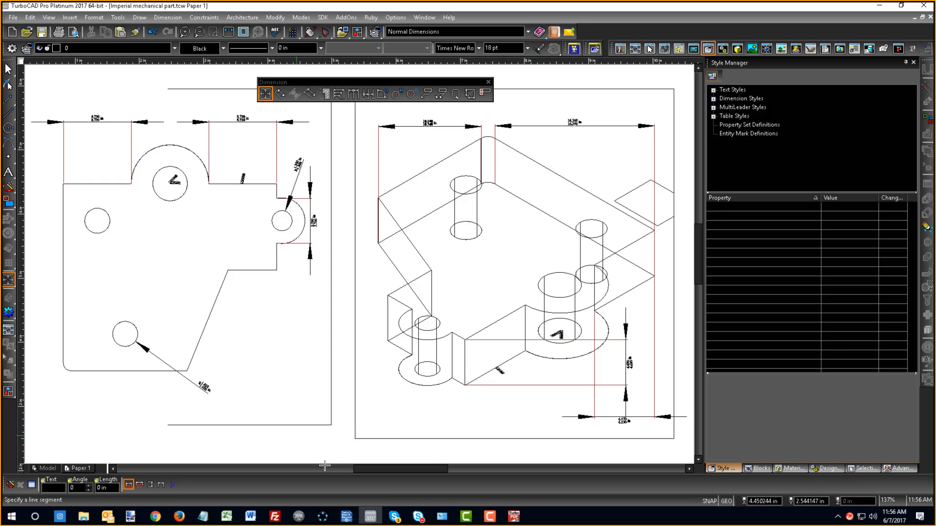
- Switch to the Skype for Business webinar window and check the attendees' microphone status and the last attendee's options
click(419, 518)
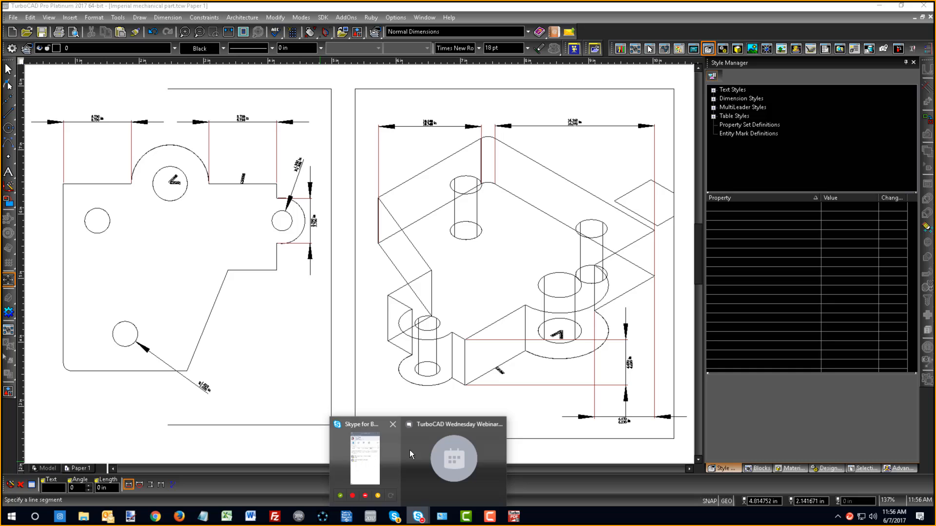
click(434, 429)
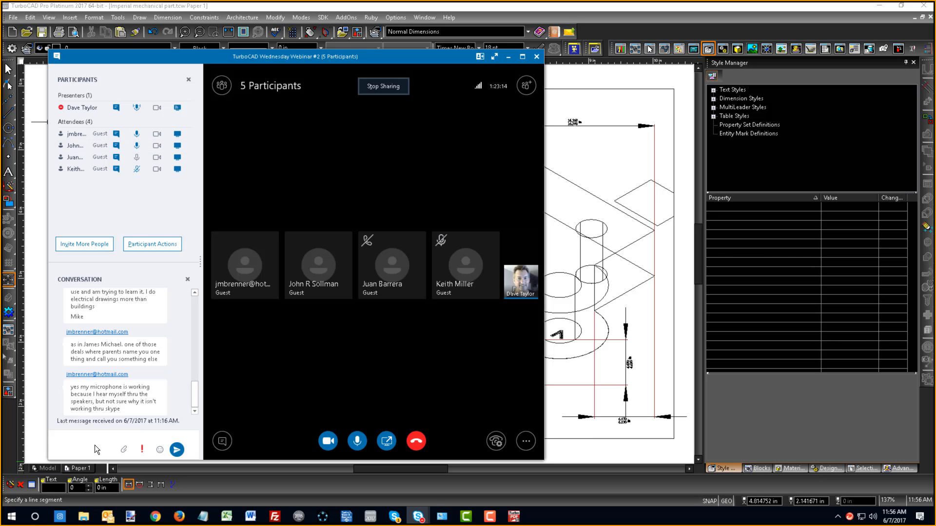
right_click(135, 171)
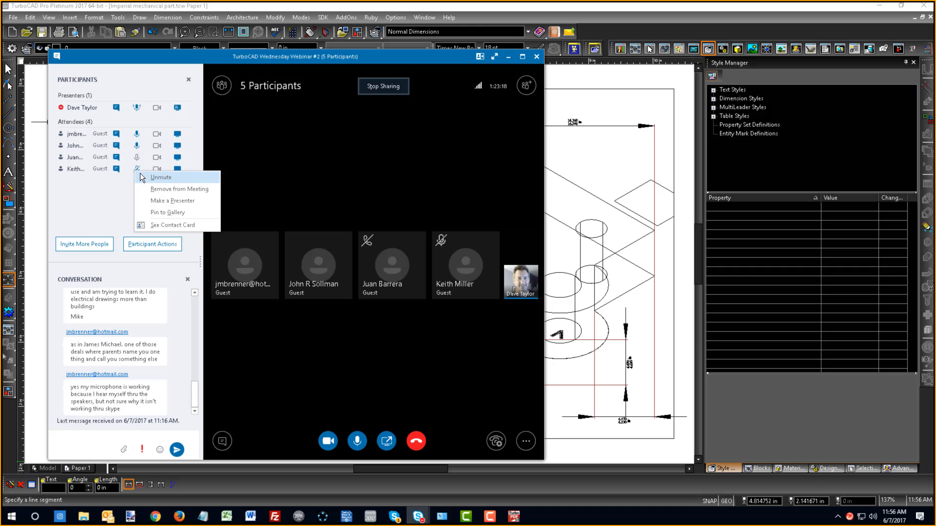
click(91, 191)
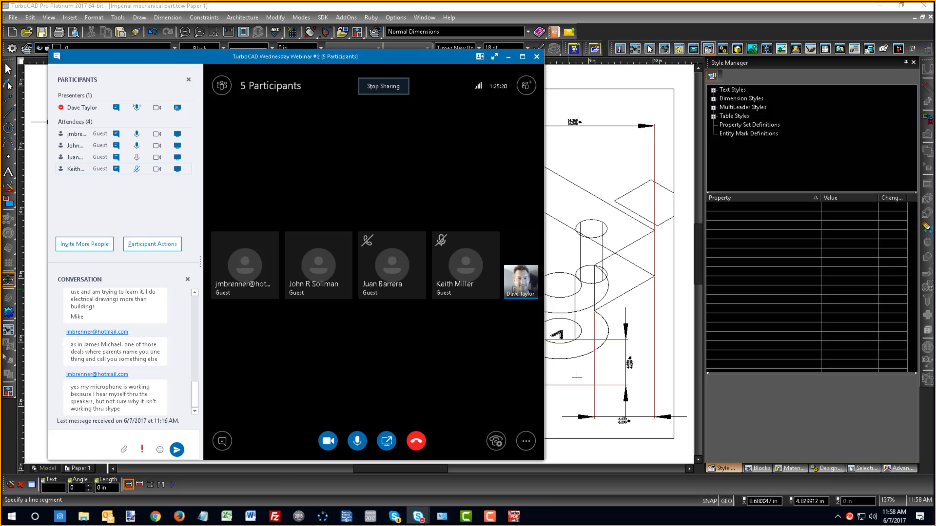
- Switch to Firefox and load the copied address of the TurboCAD Community page on Dimension Formatting Codes
click(250, 516)
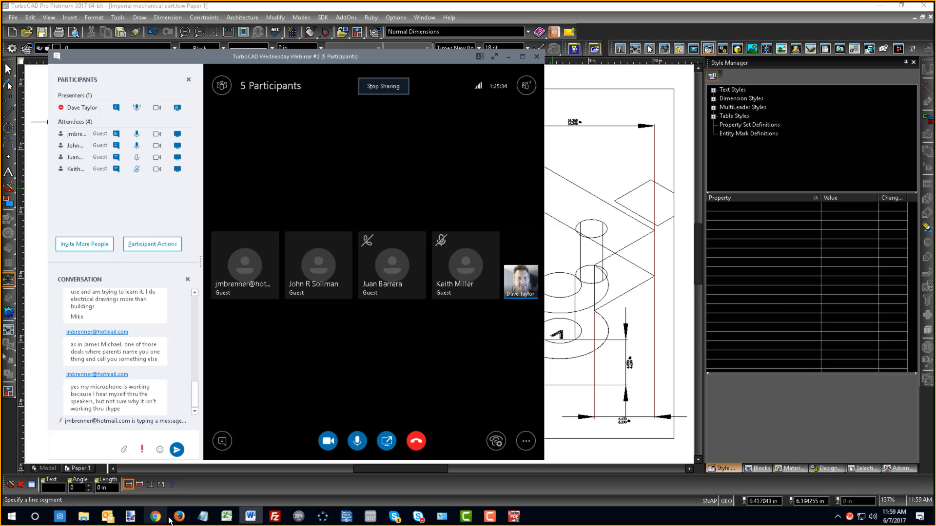
mouse_move(180, 520)
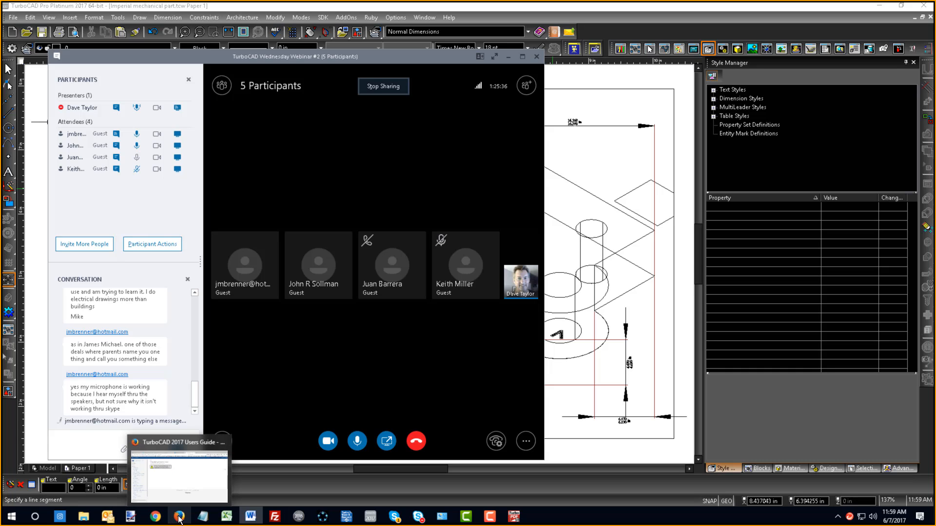
click(178, 517)
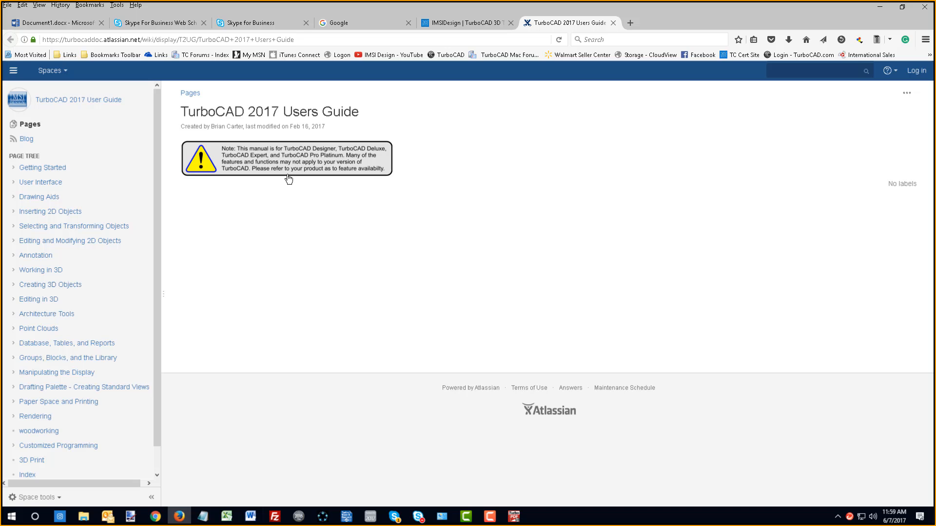
click(316, 39)
text(http://www3.turbocadcommunity.com/tiki-index.php?page=Dimension%20Formatting%20Codes)
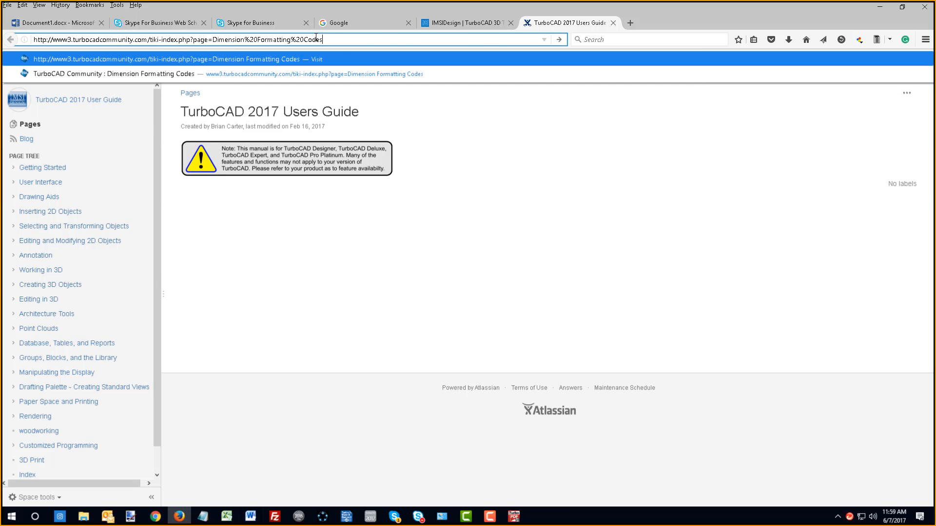
key(Return)
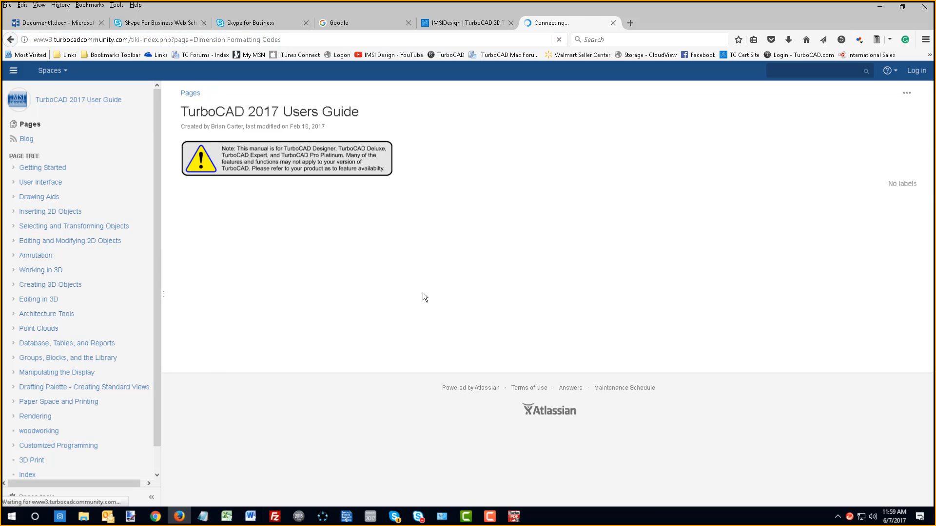
- Examine the table of dimension formatting codes down to the degrees symbol row and highlight that row
scroll(341, 224, down, 2)
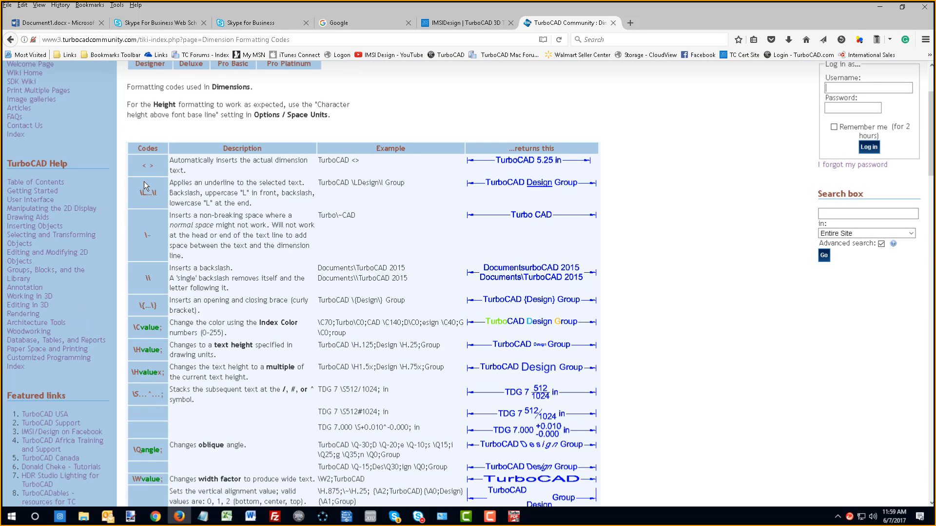
scroll(215, 186, down, 1)
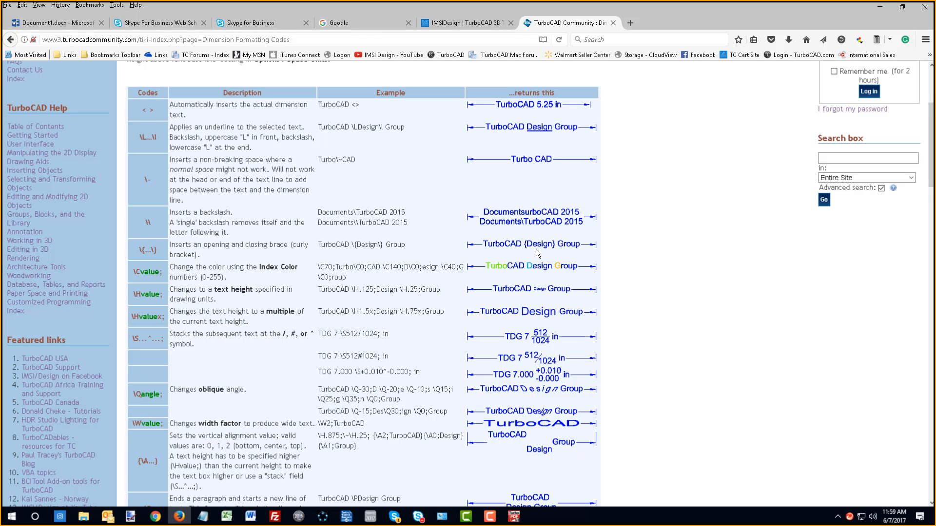
scroll(553, 433, down, 2)
scroll(383, 438, down, 6)
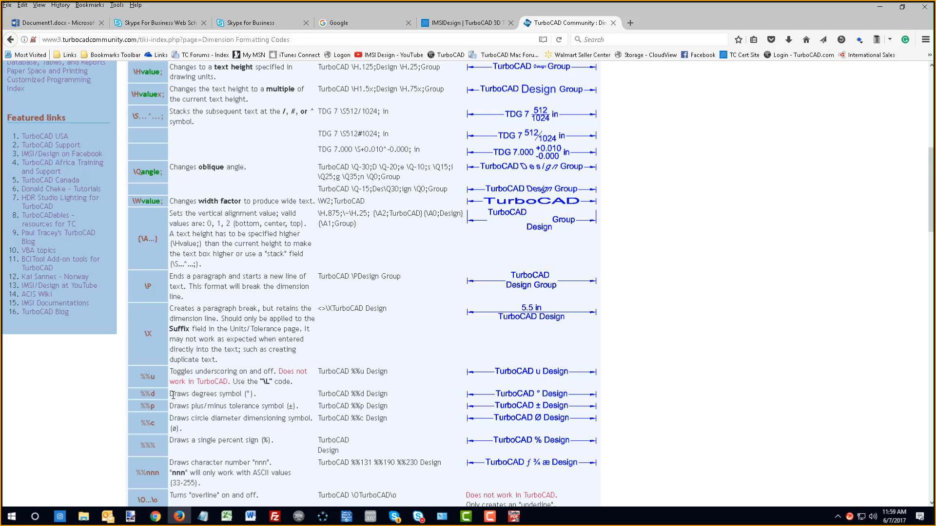
drag(169, 395, 597, 396)
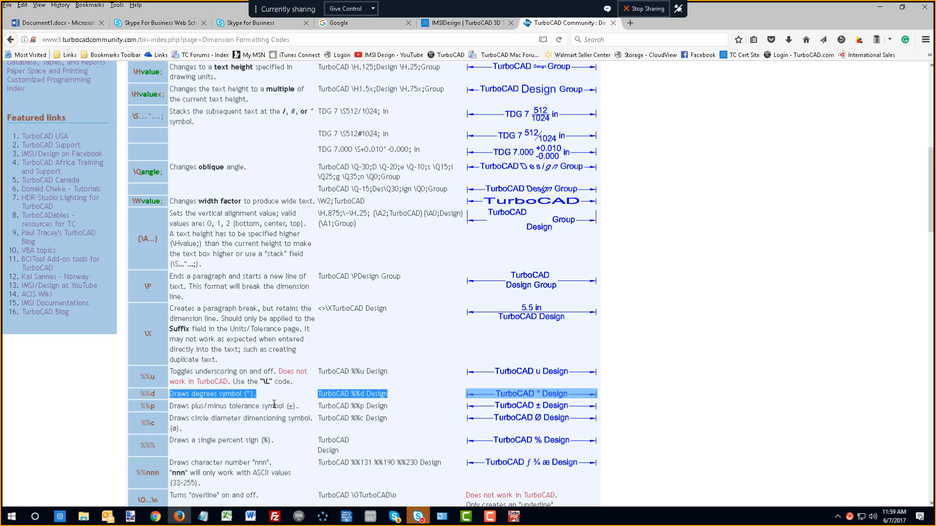
mouse_move(415, 518)
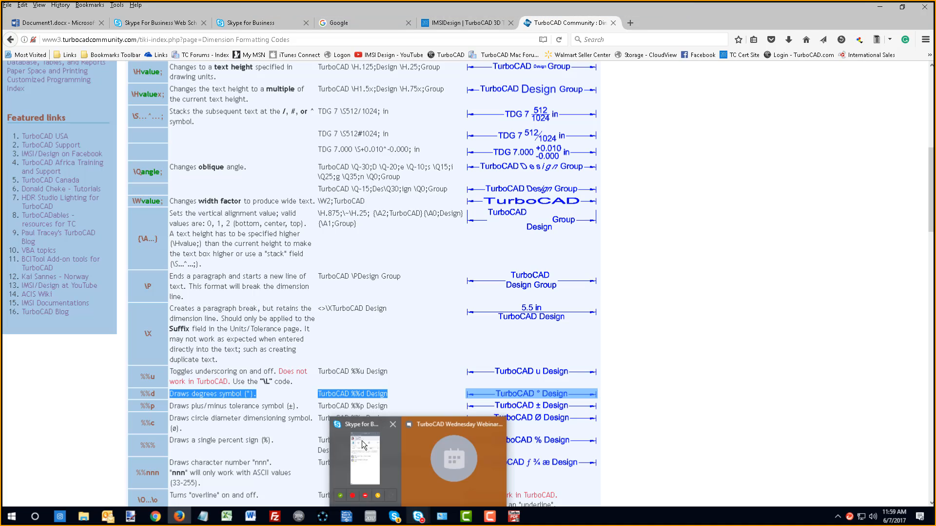
click(385, 349)
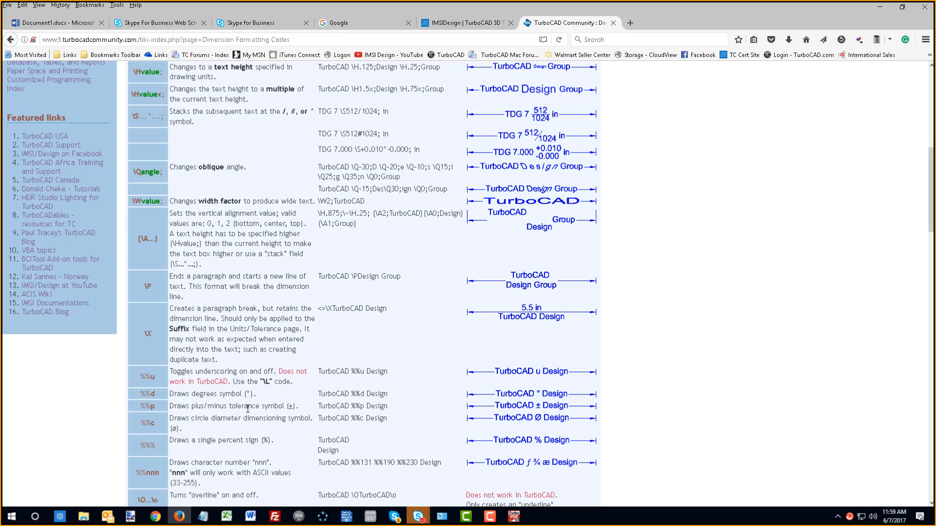
- Copy the degrees symbol code %%d and select its example text "TurboCAD %%d Design" for copying
triple_click(148, 393)
right_click(149, 395)
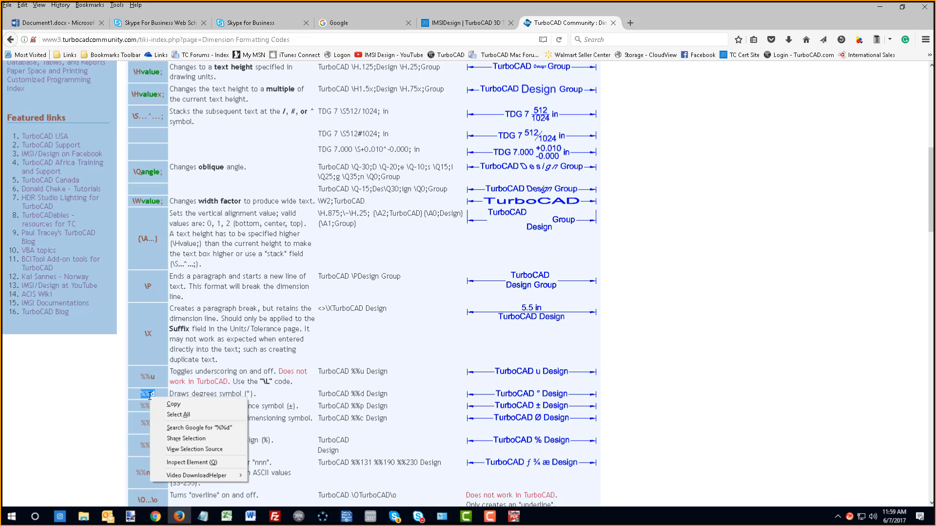
click(174, 405)
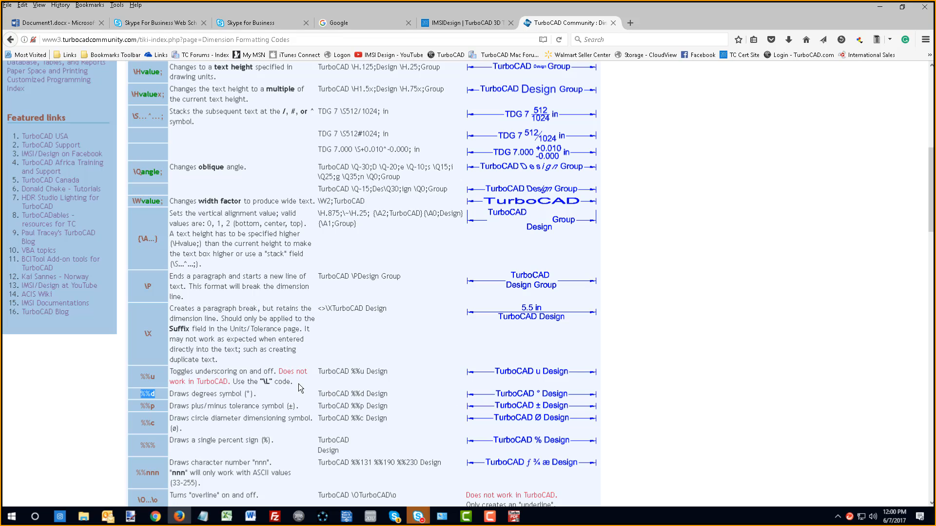
drag(389, 395, 318, 394)
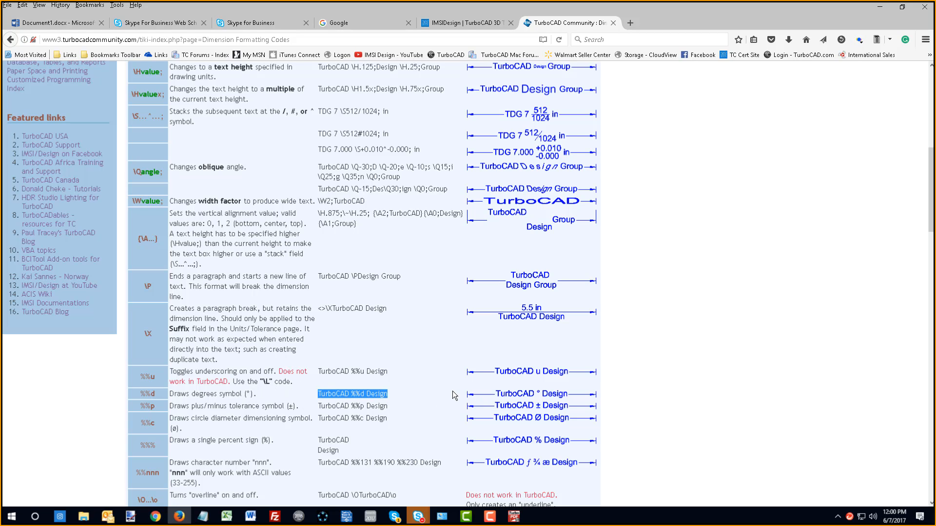
- Check the webinar chat, return to TurboCAD and show the part in model space in the world plan view
click(420, 517)
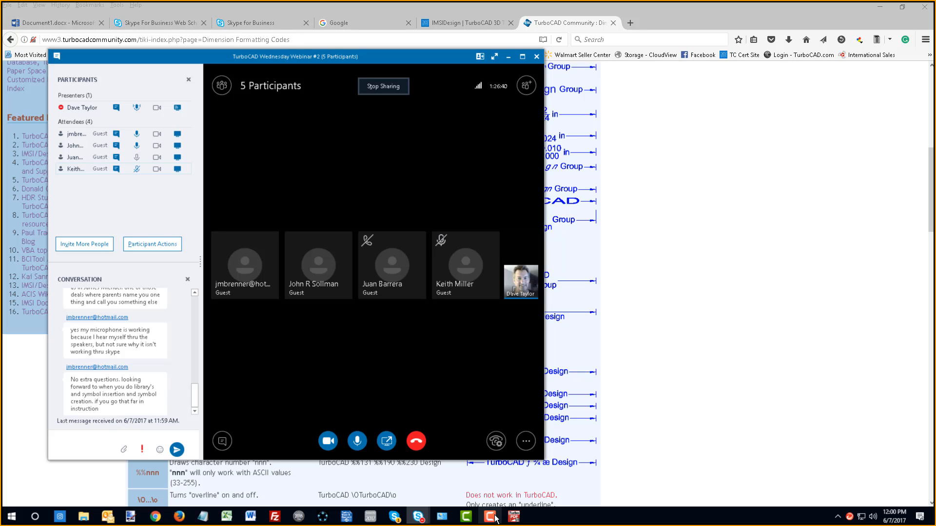
click(371, 518)
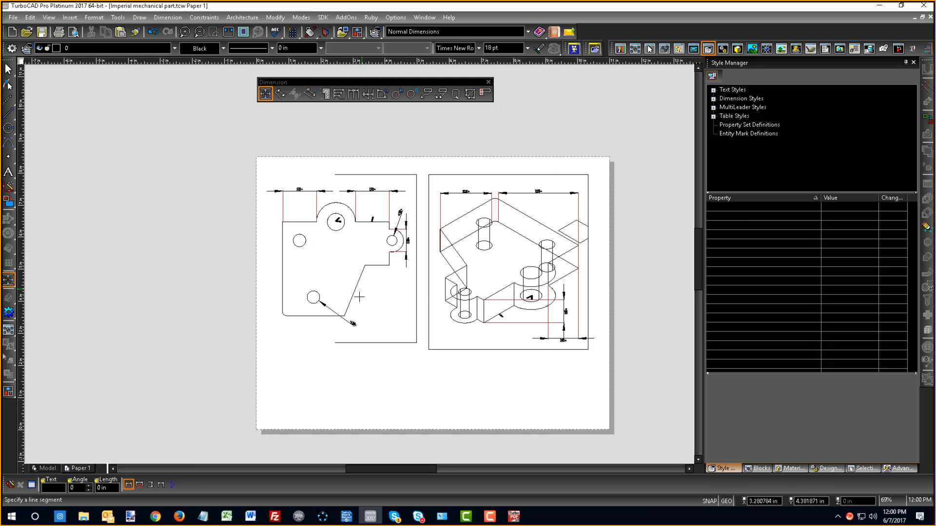
click(44, 468)
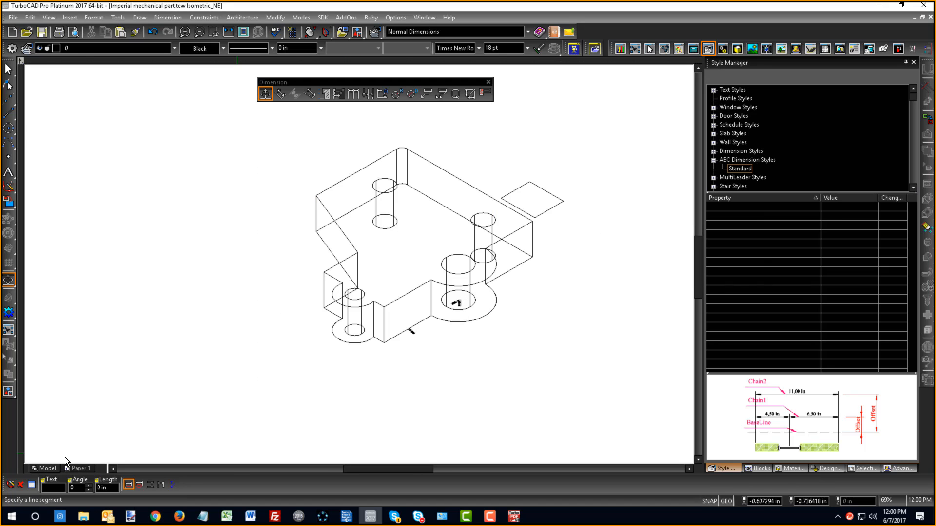
right_click(135, 321)
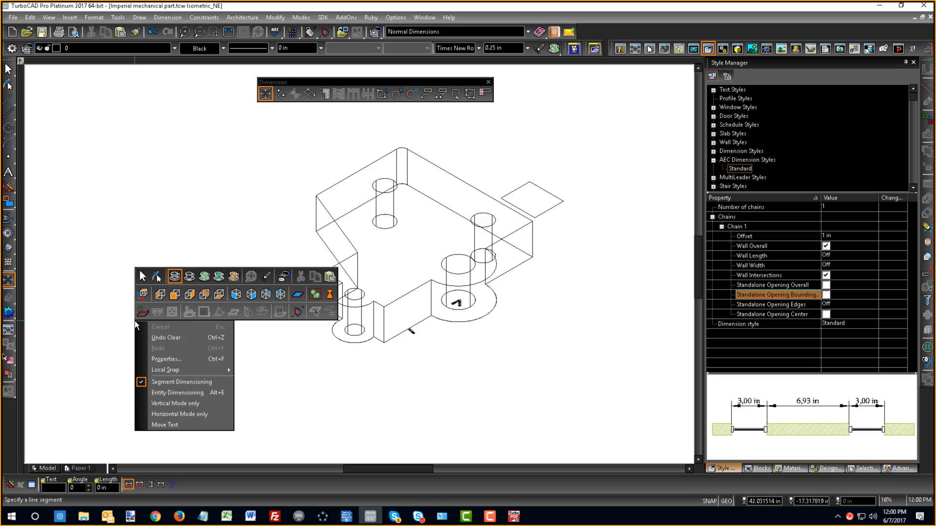
click(142, 294)
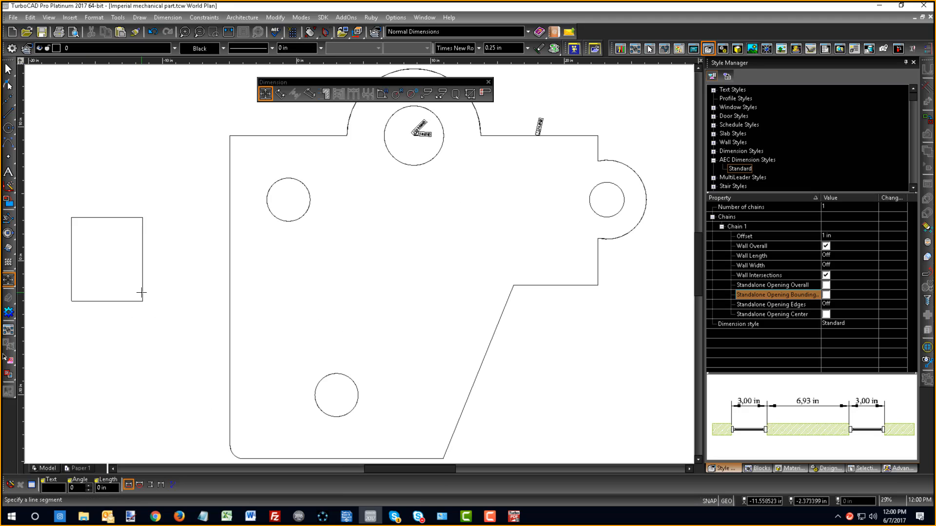
click(7, 282)
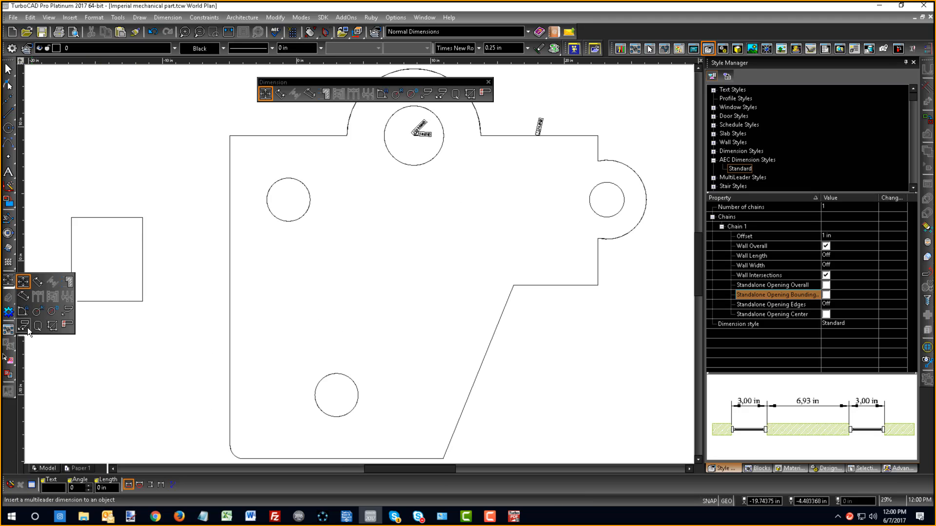
click(396, 367)
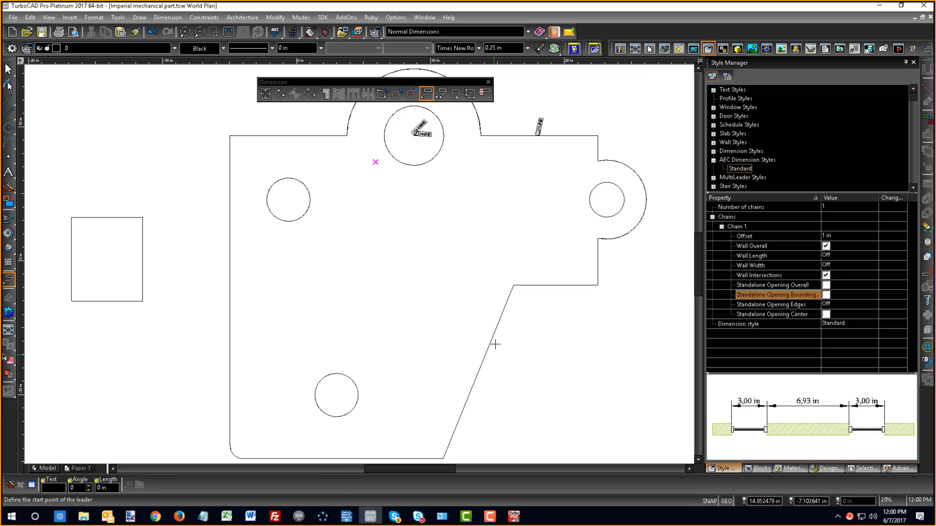
click(606, 217)
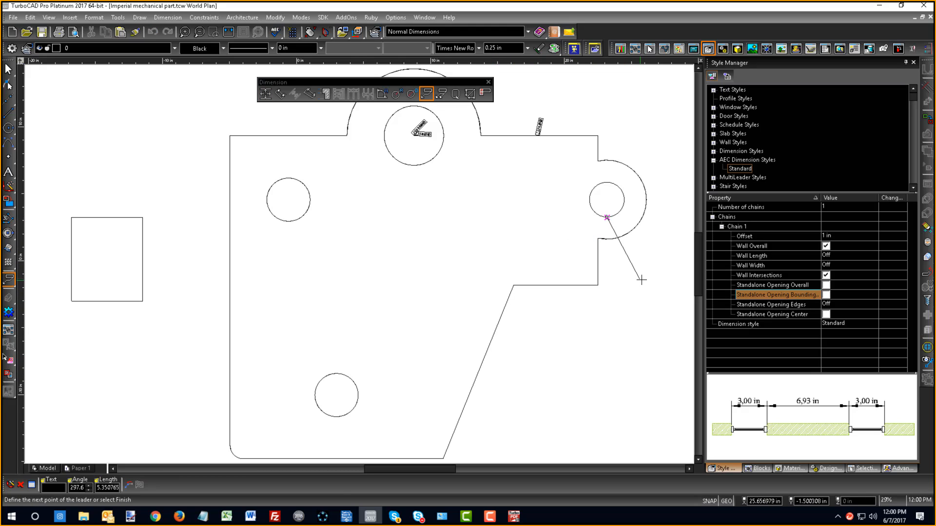
click(649, 265)
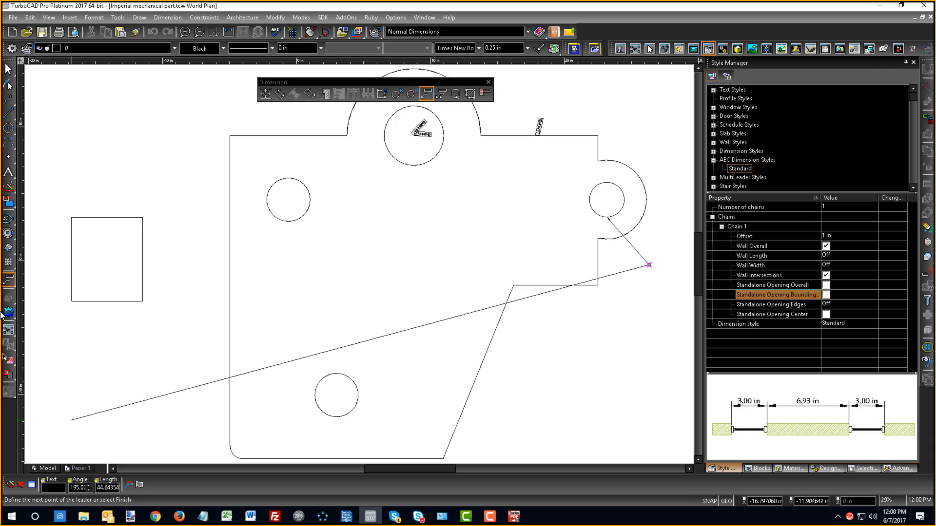
- Place a horizontal orthogonal dimension for the part's upper-left edge, above the part
click(264, 94)
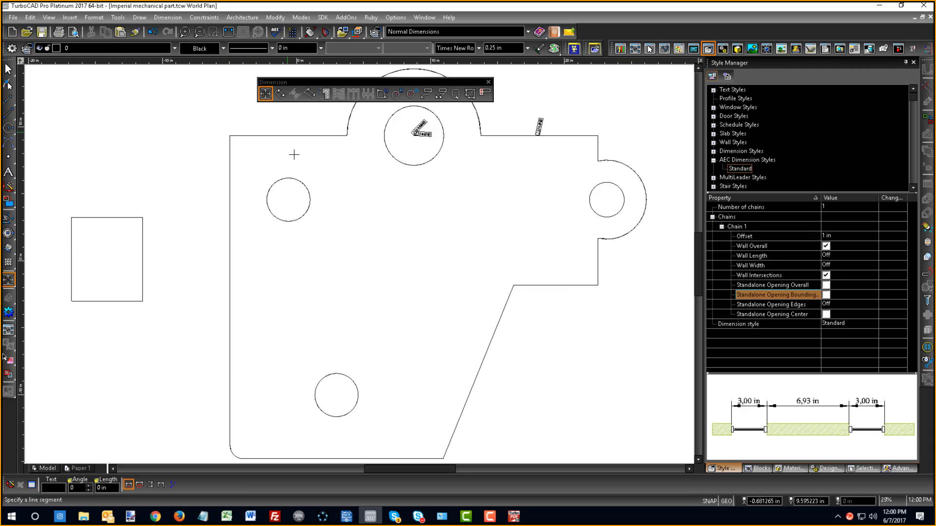
click(281, 136)
scroll(273, 111, down, 1)
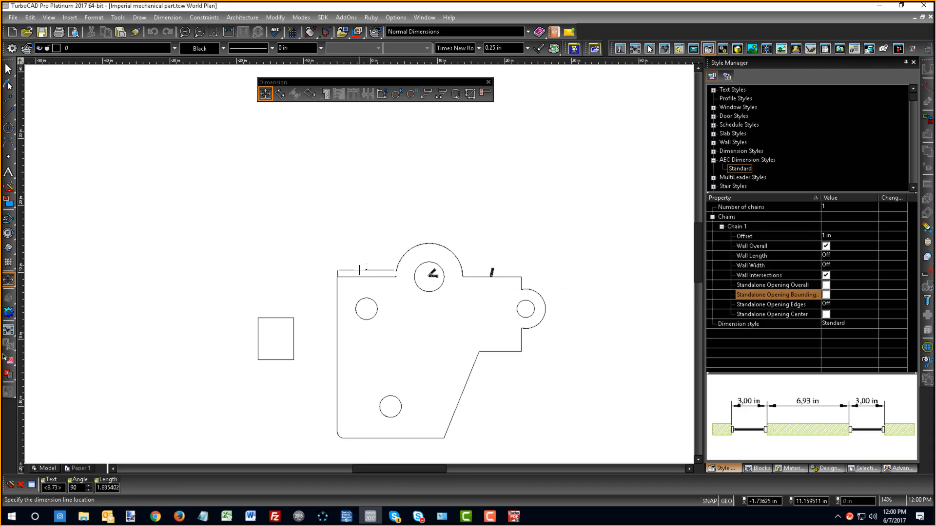
click(362, 247)
right_click(362, 247)
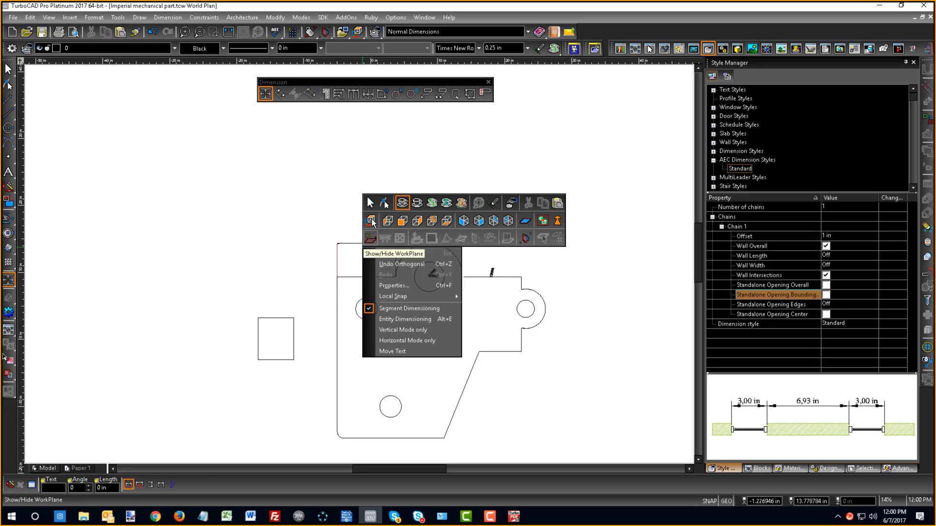
click(371, 208)
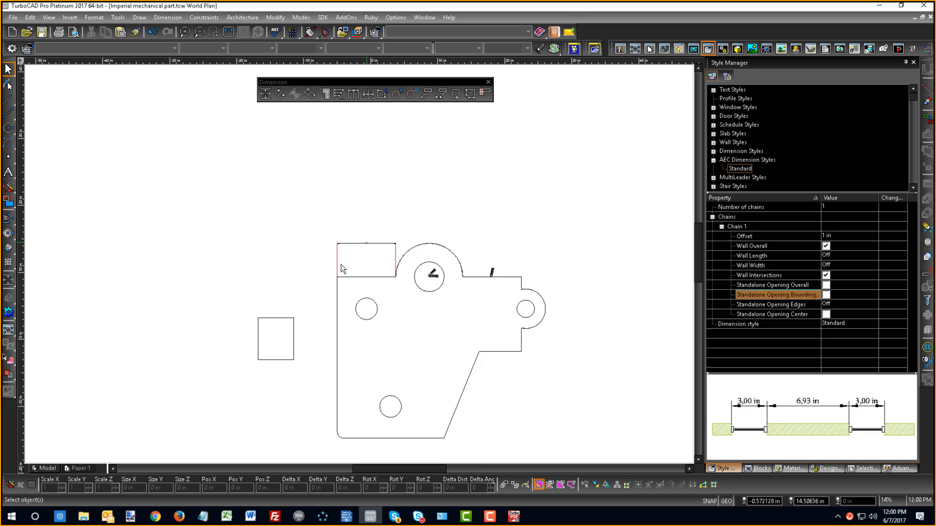
- Set the Dimension Size Scale to 1 in the orthogonal dimension tool's format properties
click(5, 281)
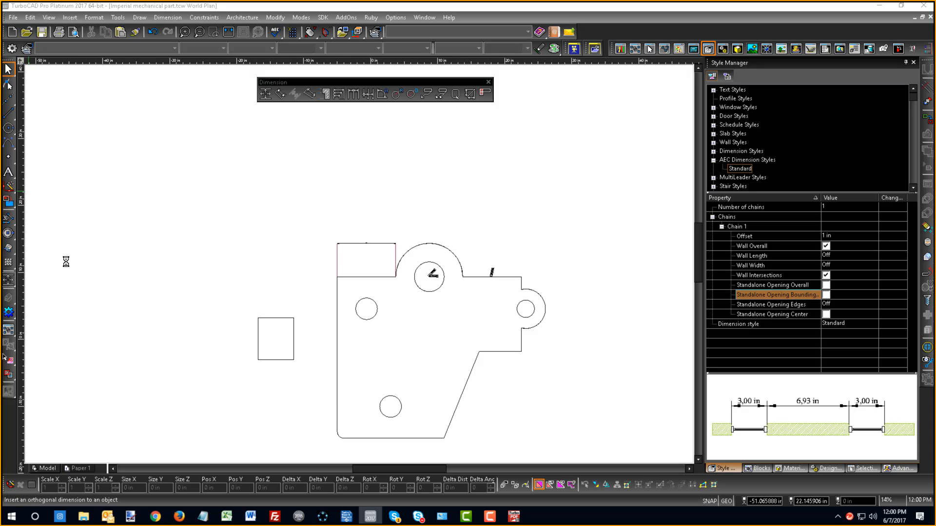
click(488, 171)
drag(487, 171, 420, 179)
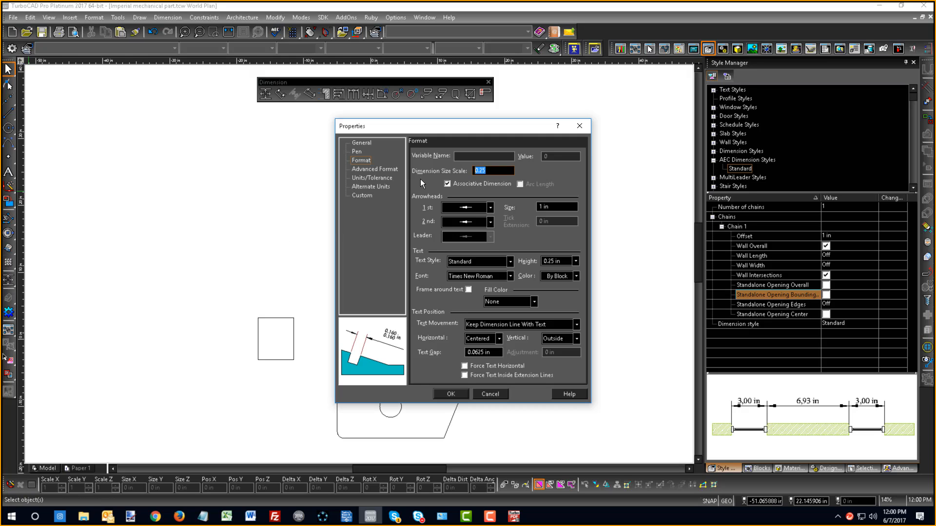
text(1)
click(451, 394)
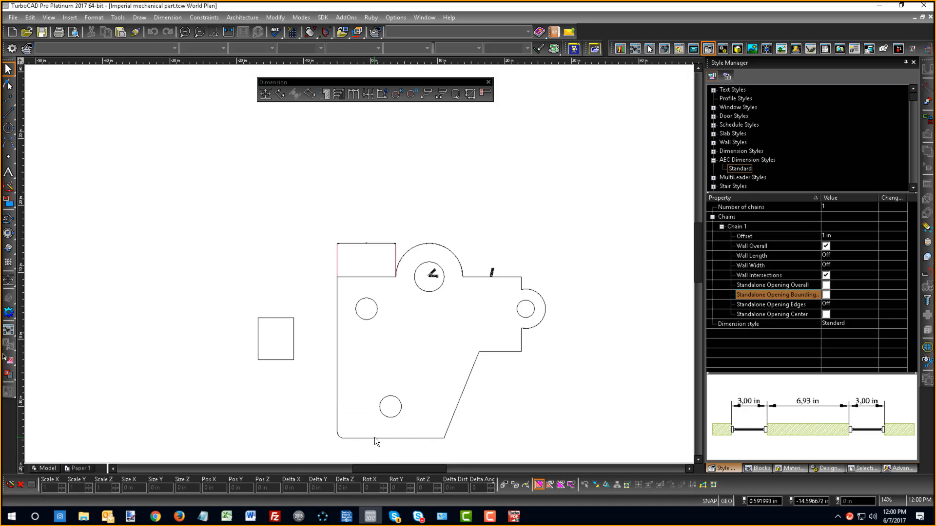
click(375, 438)
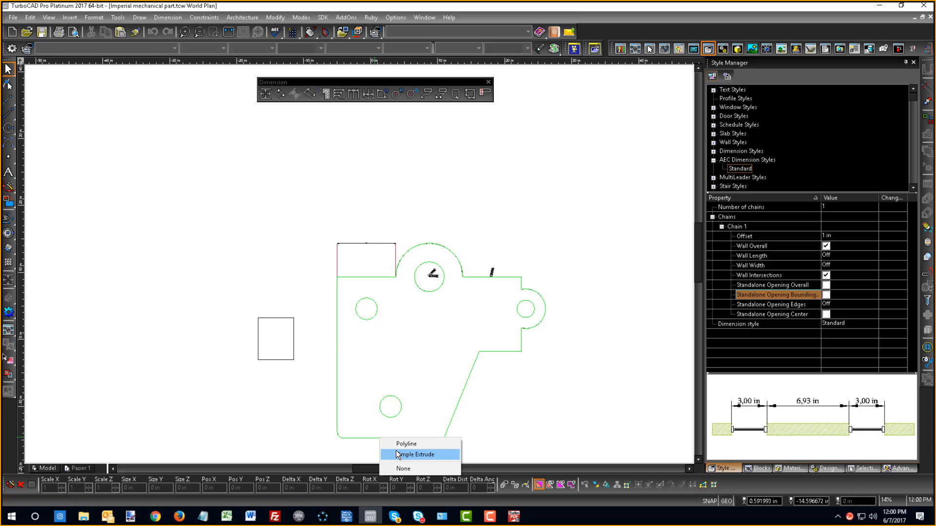
click(396, 453)
click(385, 458)
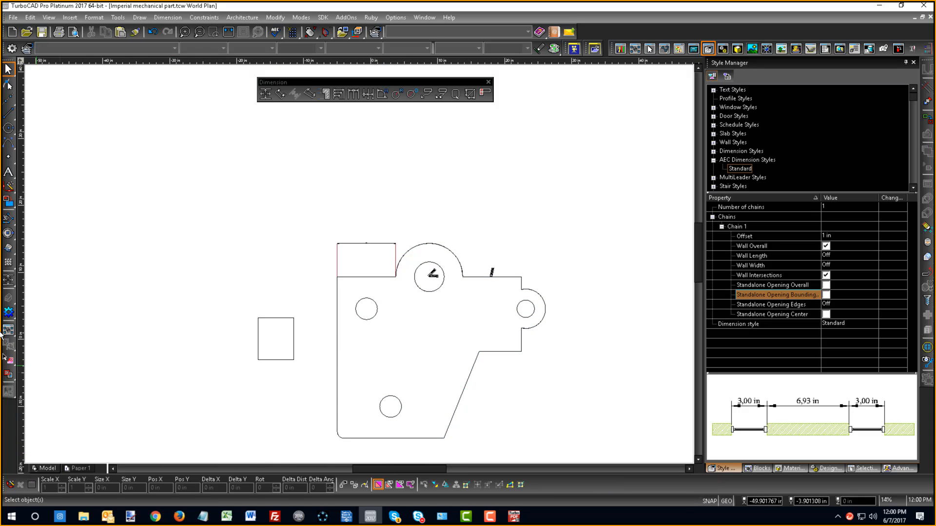
- Place an orthogonal dimension below the part's bottom edge, replacing its text with "TurboCAD %%d Design"
click(8, 281)
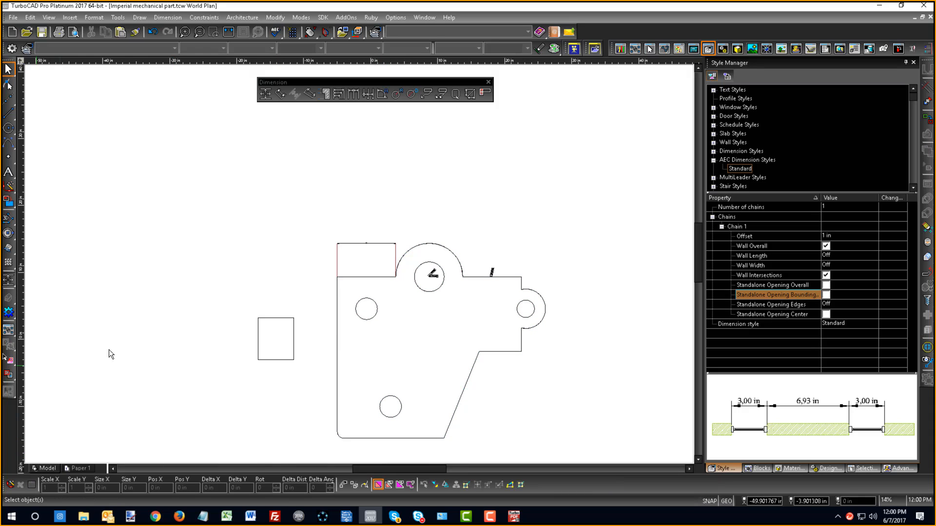
click(400, 437)
key(Tab)
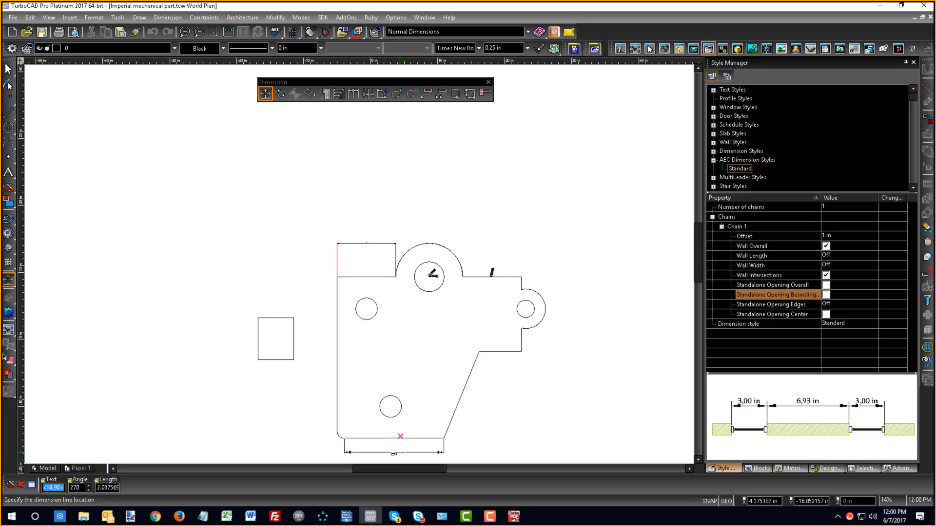
key(ctrl+v)
click(399, 453)
scroll(364, 259, up, 8)
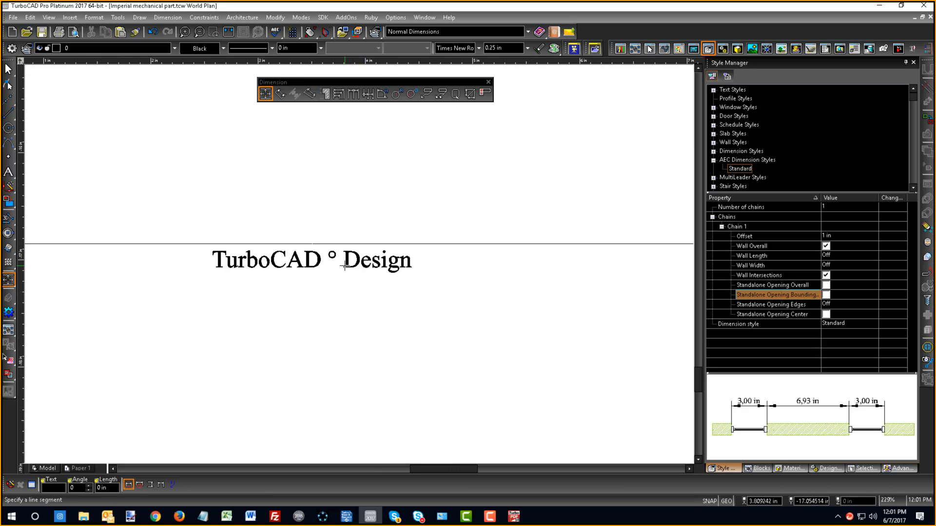
- Examine the degree symbol in the dimension text below the part at several magnifications
scroll(360, 263, down, 4)
scroll(360, 264, up, 2)
scroll(359, 264, up, 5)
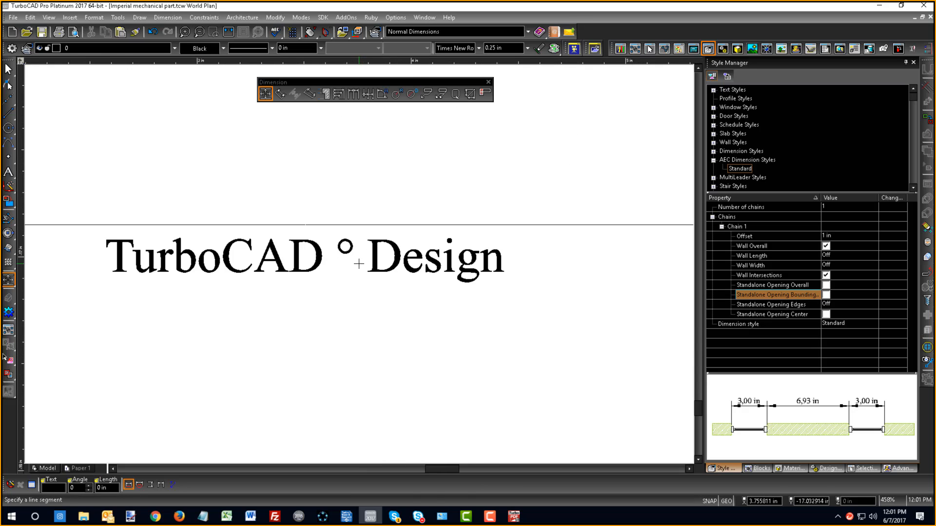
scroll(358, 263, down, 5)
scroll(359, 264, up, 5)
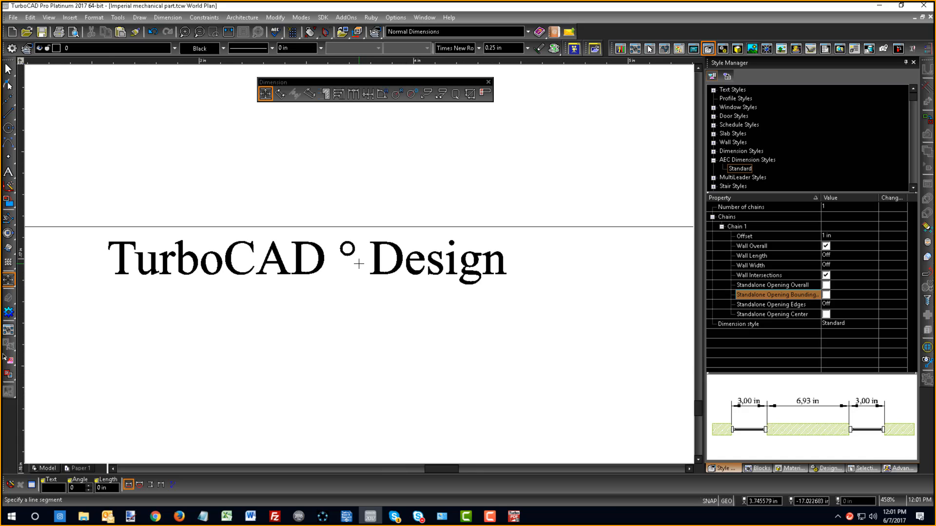
scroll(359, 263, down, 5)
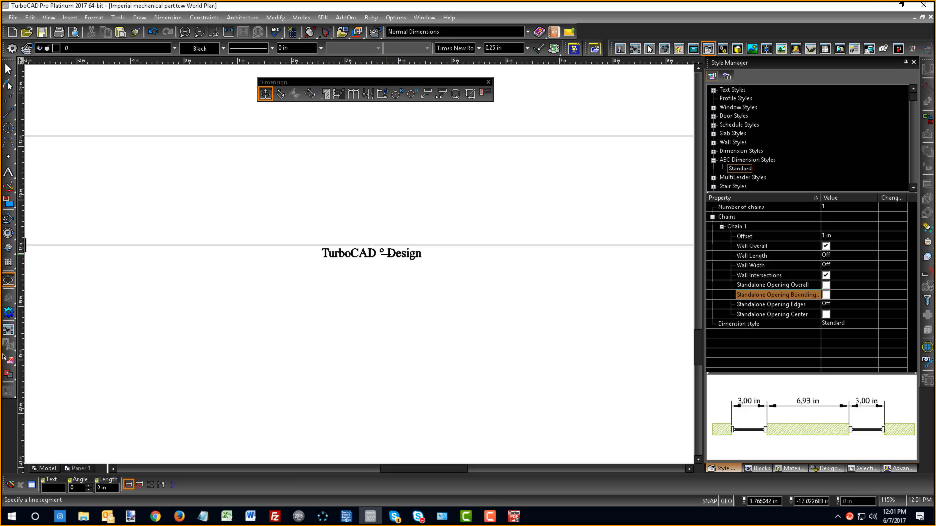
scroll(386, 253, down, 3)
scroll(386, 253, up, 3)
- Switch to Firefox and review the table of codes on the TurboCAD Community Dimension Formatting Codes page
key(alt+Tab)
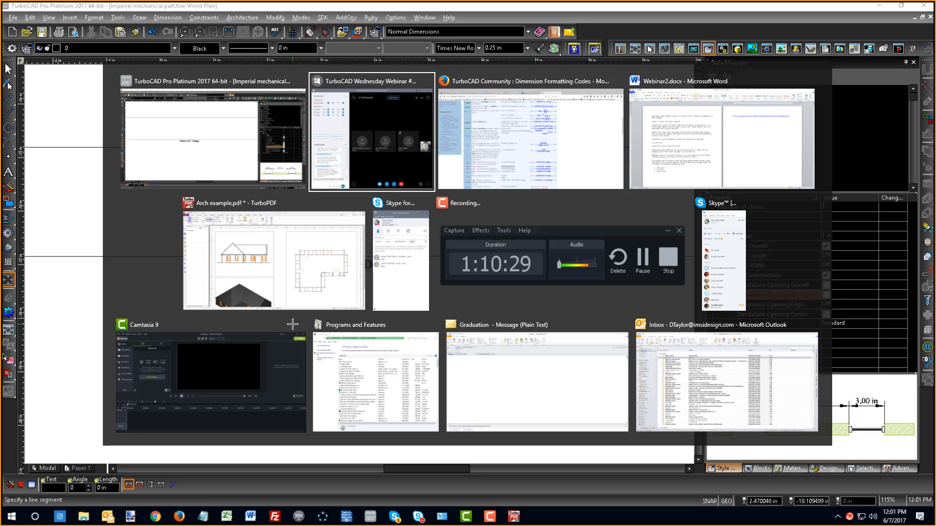
key(alt+Tab)
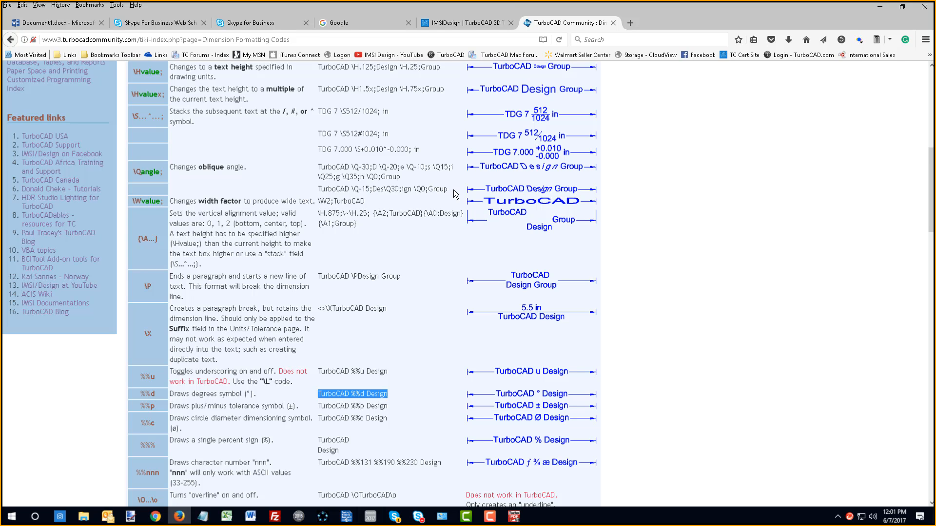
scroll(551, 138, down, 3)
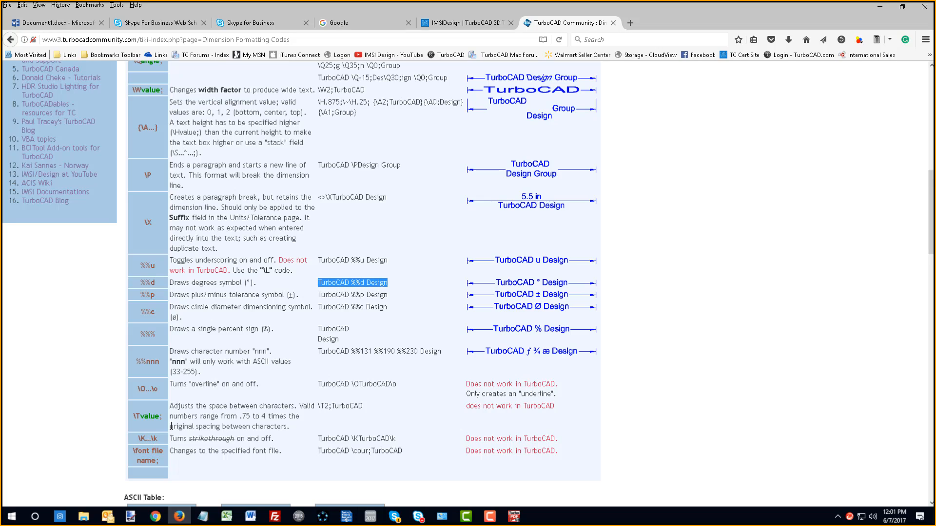
scroll(185, 345, up, 6)
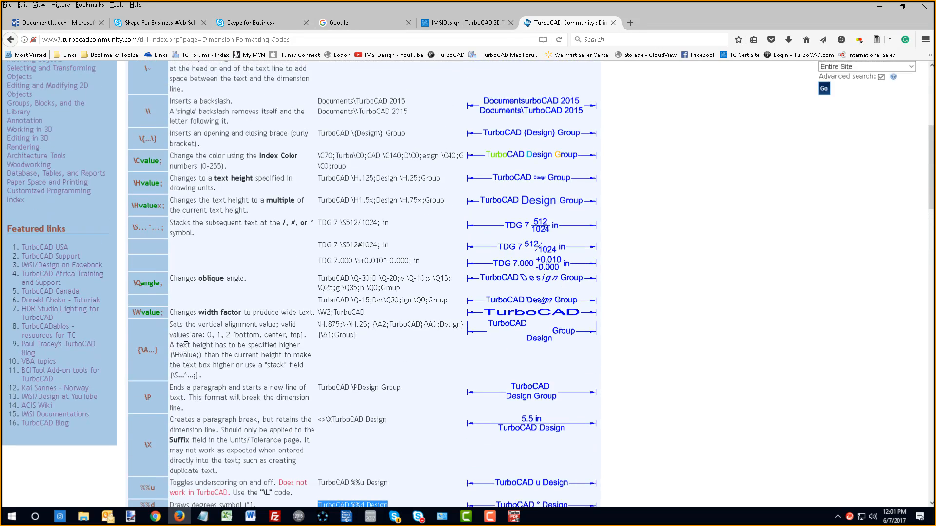
scroll(186, 345, up, 6)
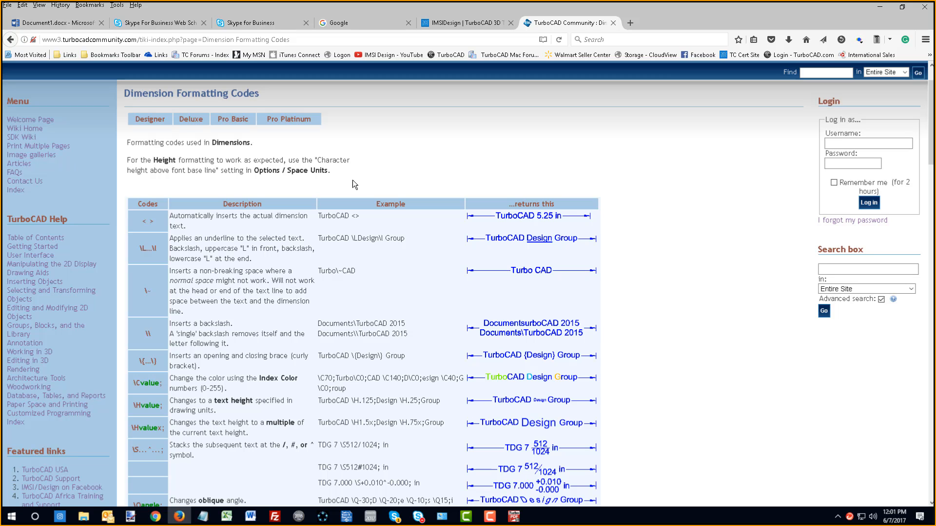
scroll(411, 335, down, 3)
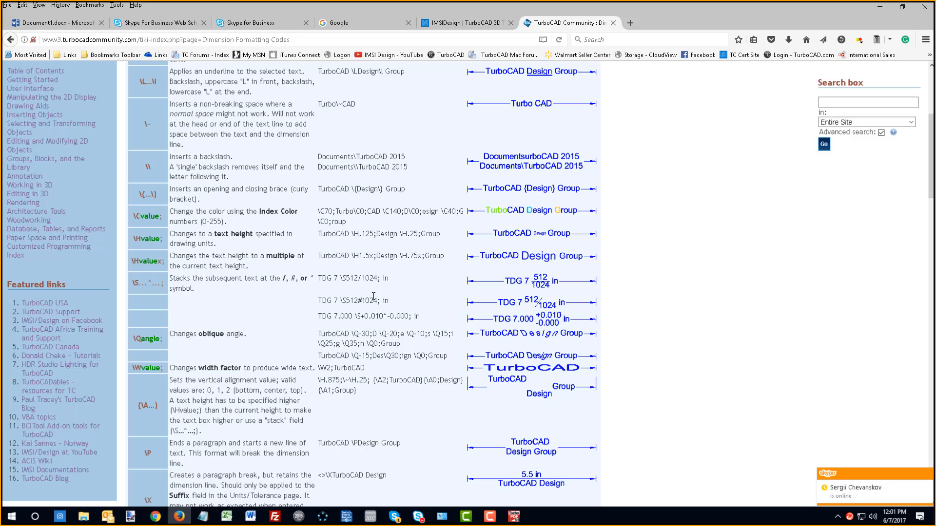
scroll(374, 297, down, 6)
scroll(370, 295, down, 7)
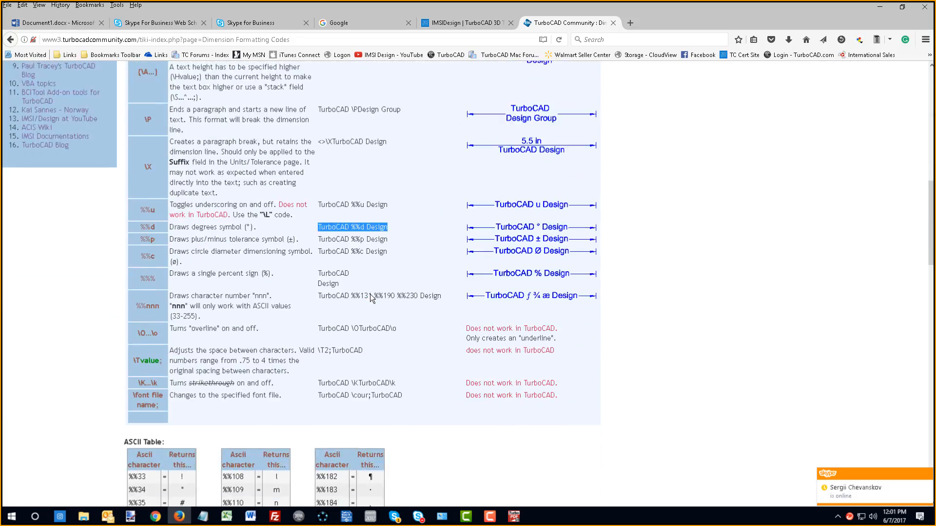
scroll(371, 294, up, 20)
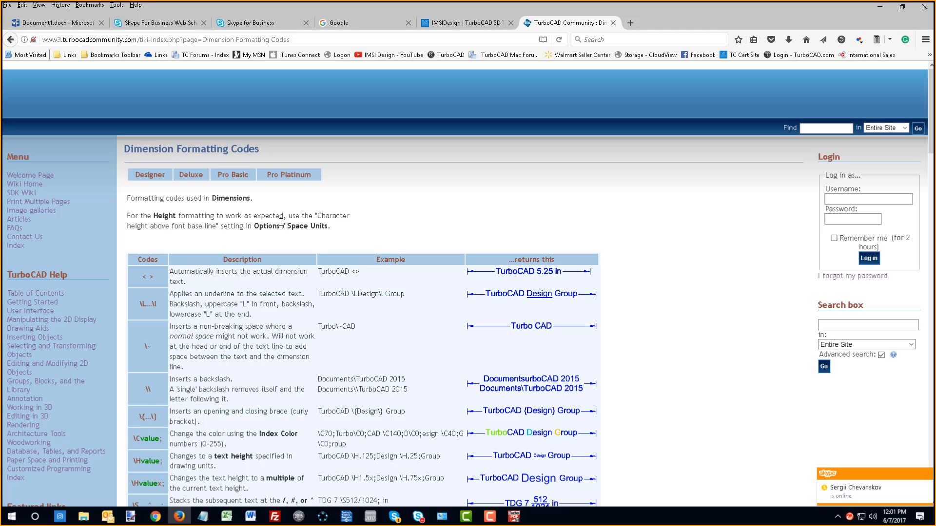
- Examine the ASCII Table of %% character codes below the dimension formatting codes
scroll(281, 222, down, 18)
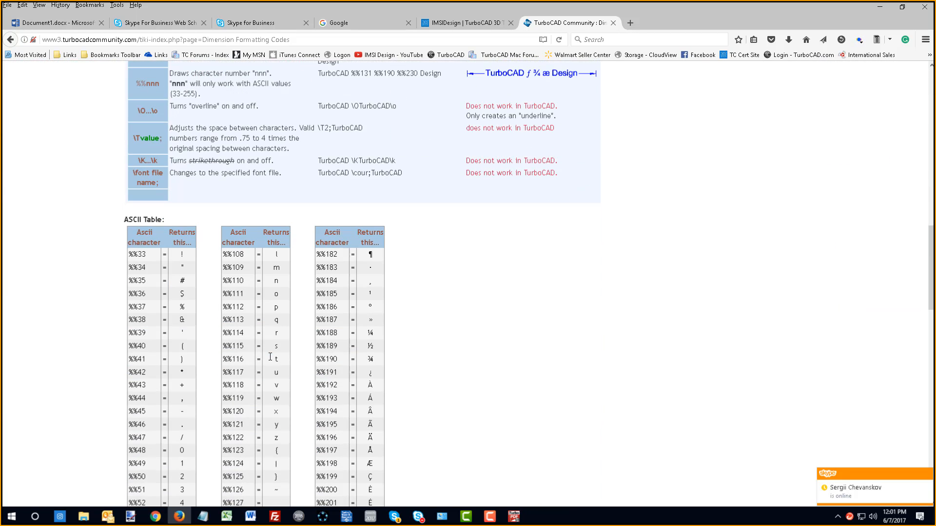
scroll(326, 290, down, 10)
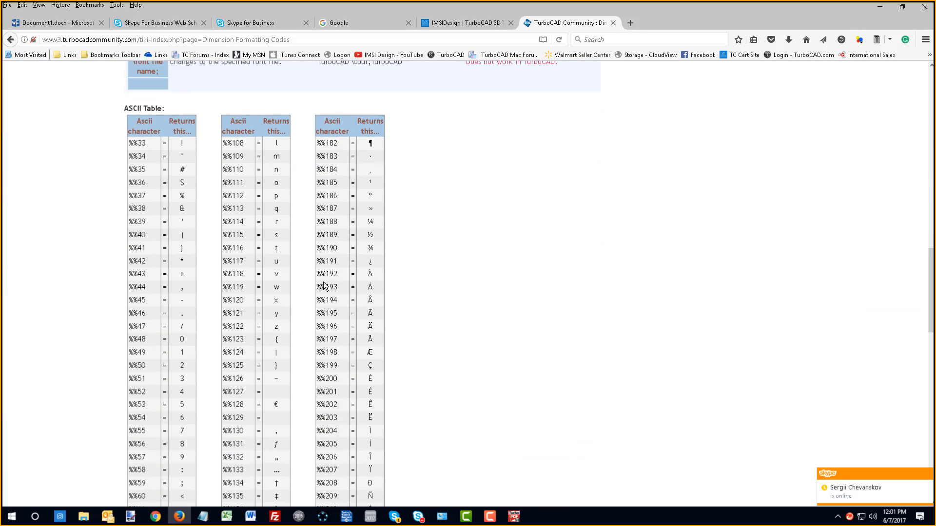
scroll(326, 290, down, 6)
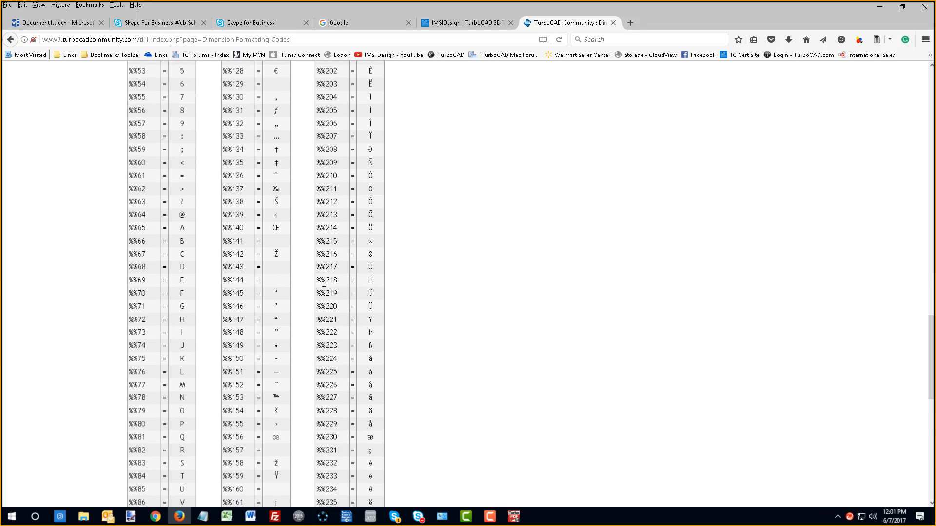
scroll(323, 290, up, 16)
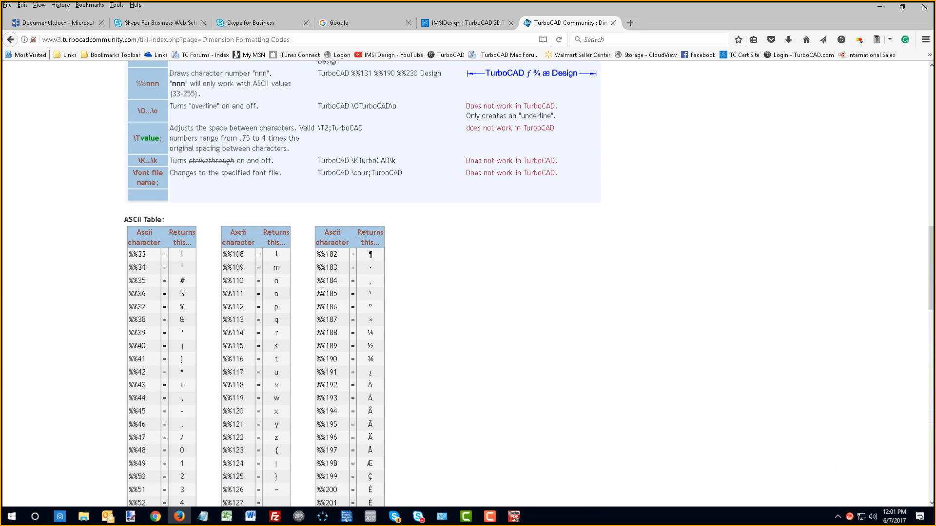
scroll(321, 291, up, 2)
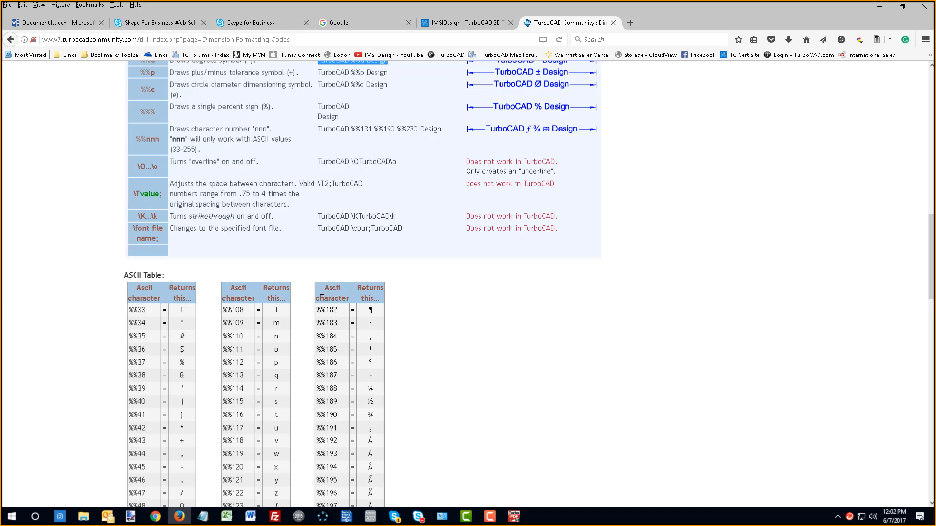
scroll(322, 291, up, 15)
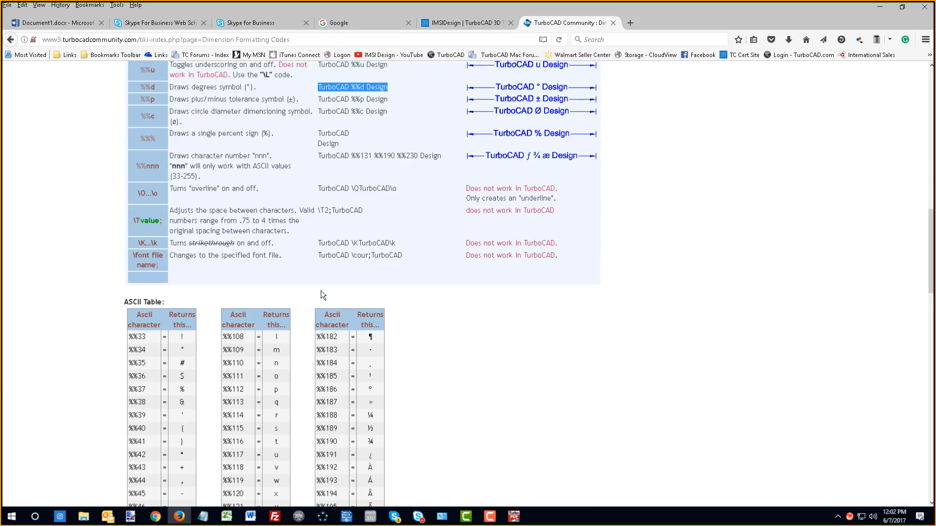
- Review the height and stacking codes once more, and open the TurboCAD Community Welcome Page
scroll(322, 295, up, 3)
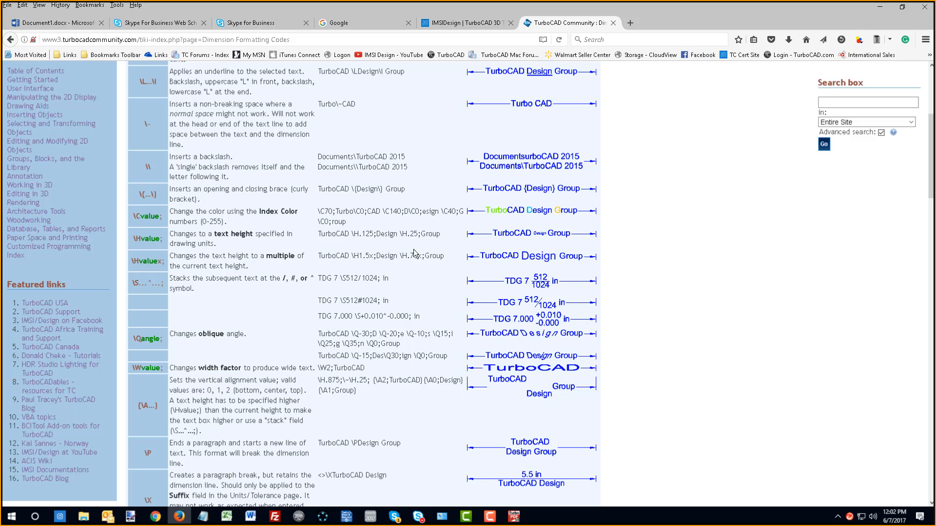
scroll(375, 312, up, 4)
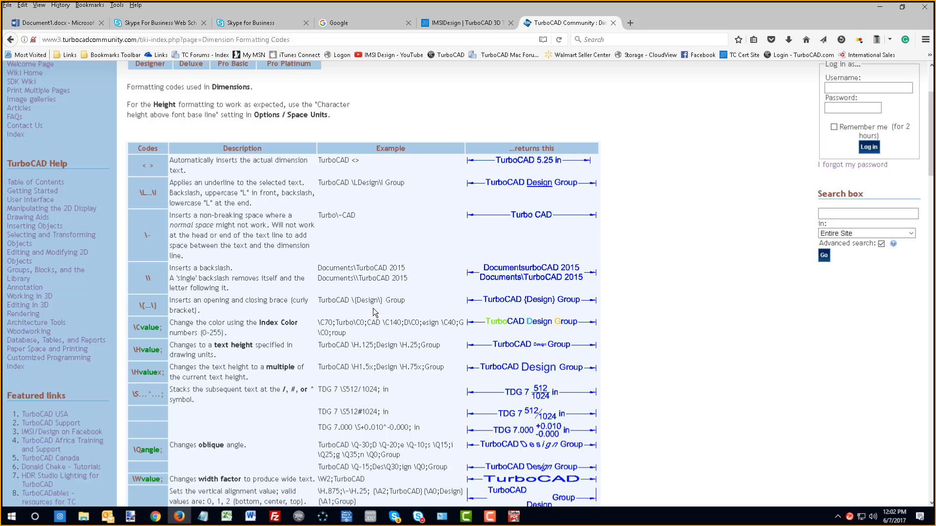
scroll(374, 312, up, 4)
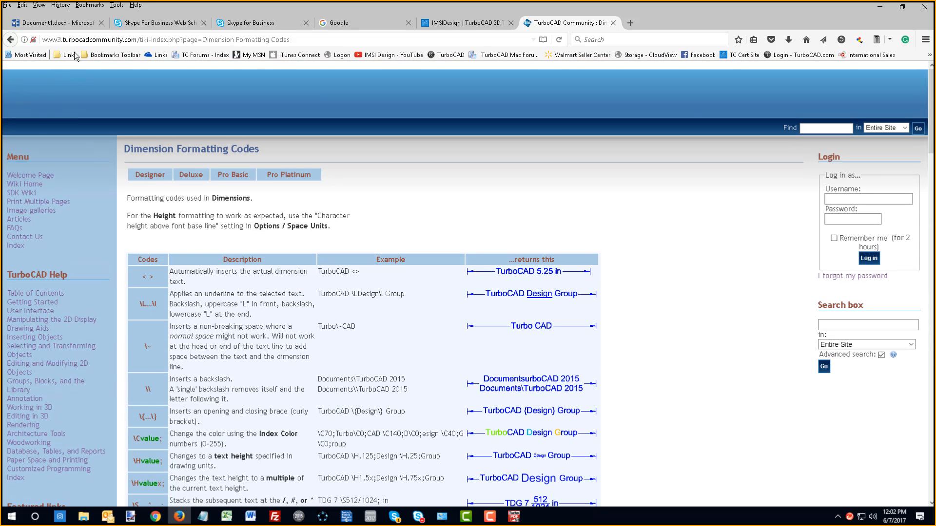
click(19, 176)
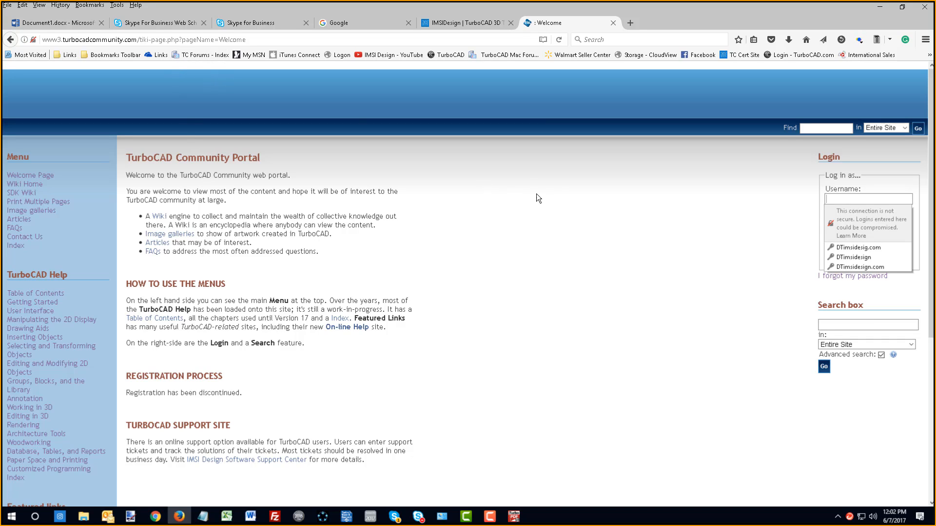
click(548, 201)
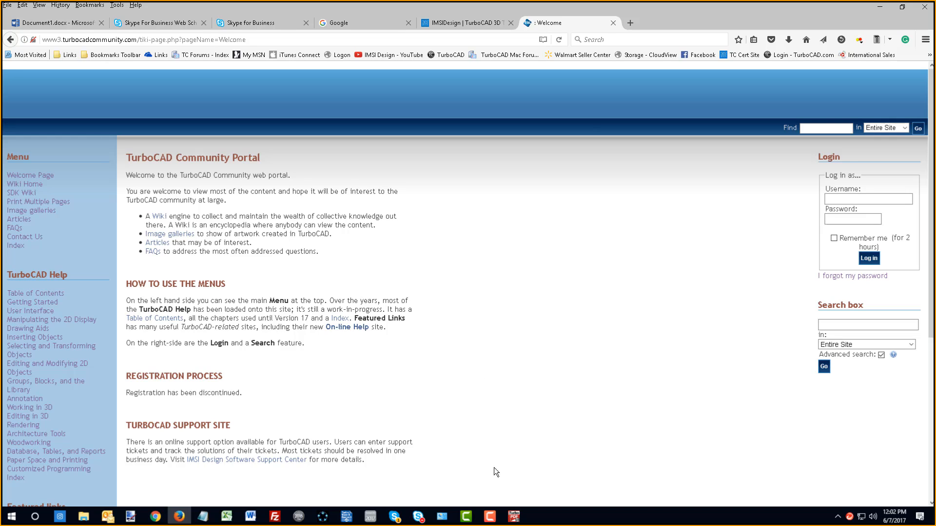
- Check the TurboCAD Wednesday Webinar conversation in Skype for Business for new questions, and return to Firefox
click(419, 516)
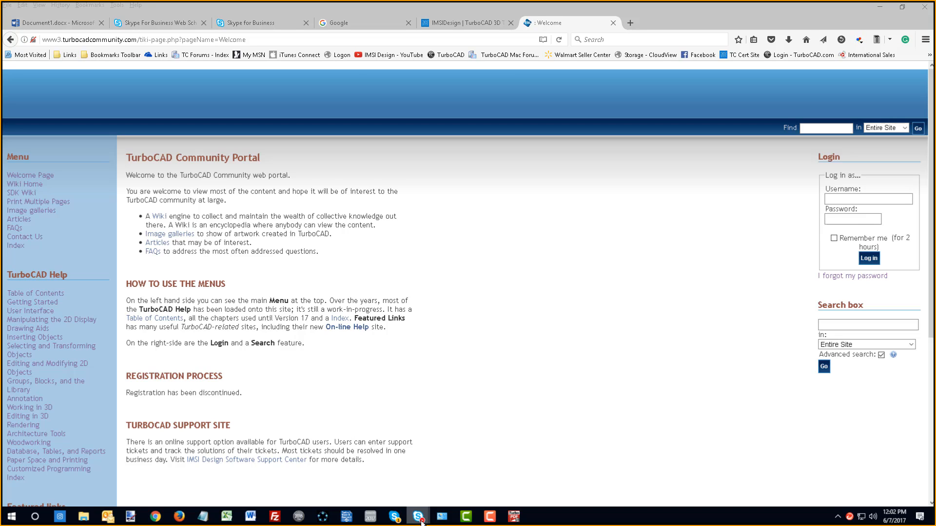
mouse_move(419, 516)
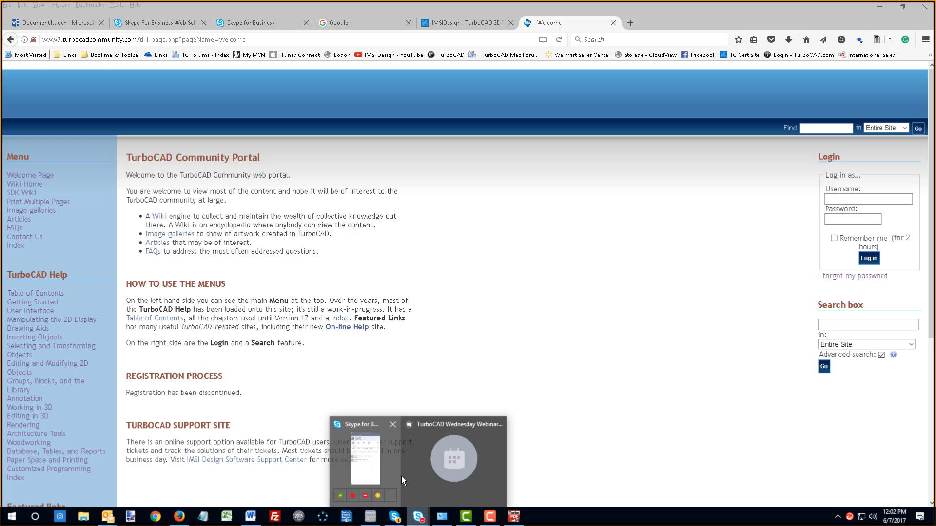
click(417, 477)
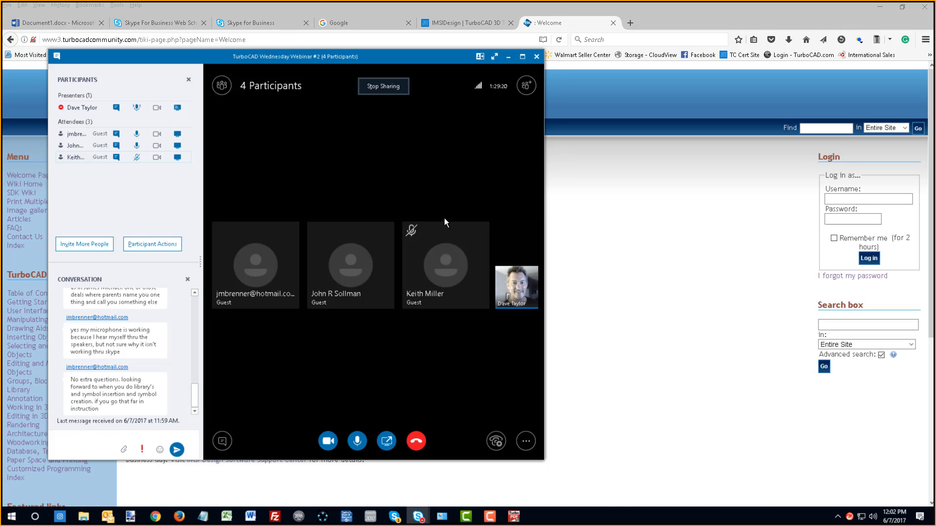
click(739, 217)
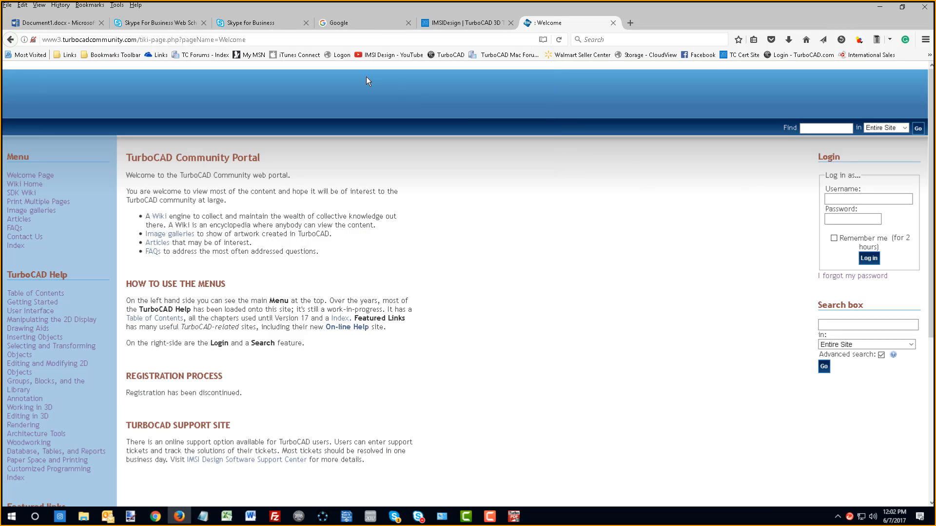
click(198, 55)
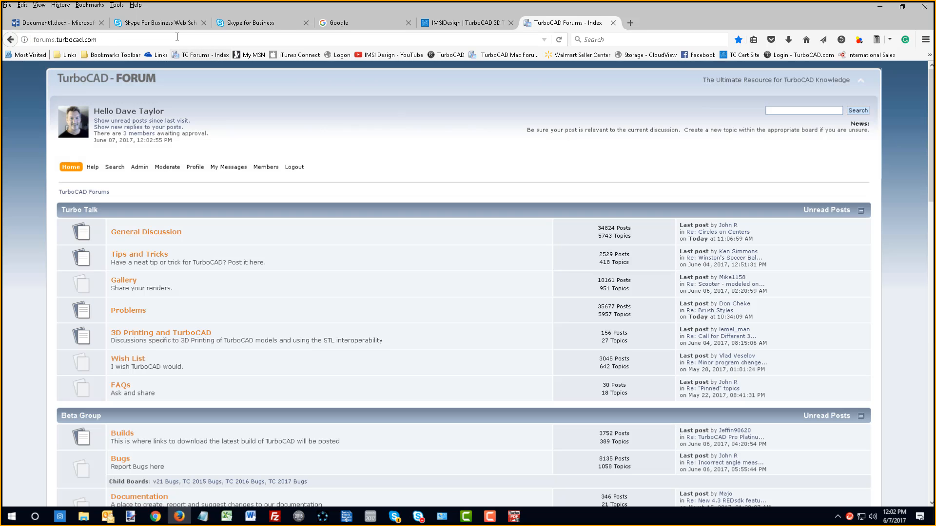
click(177, 36)
key(ctrl+c)
key(alt+Tab)
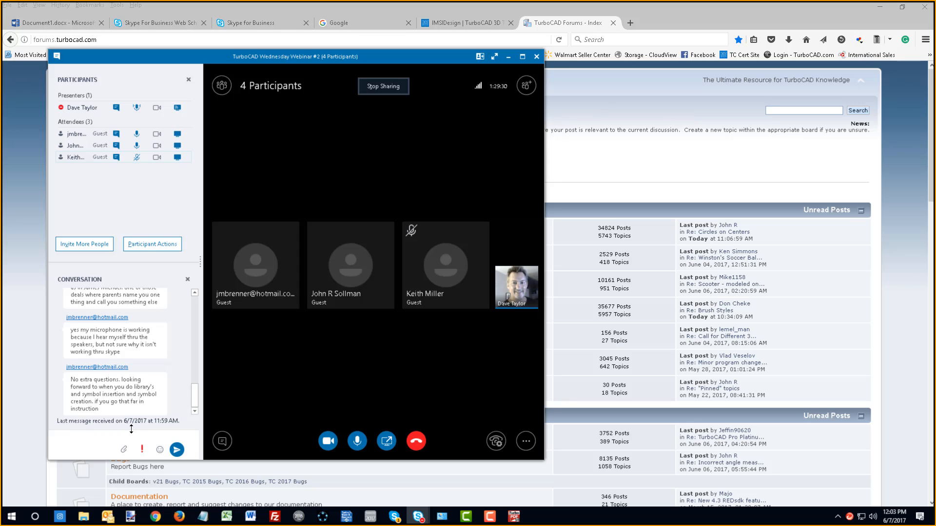
click(115, 432)
key(ctrl+v)
key(Return)
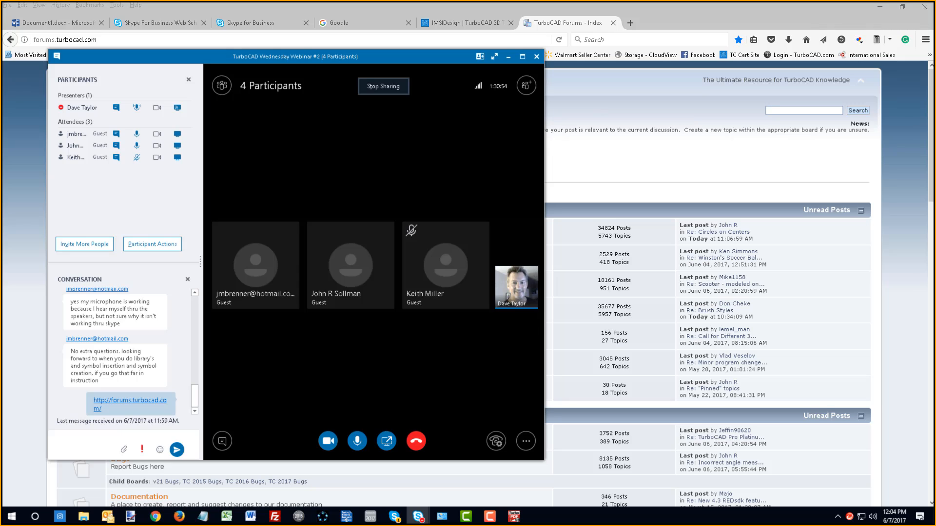
- Send the presenter's e-mail address as a message in the webinar conversation
key(Return)
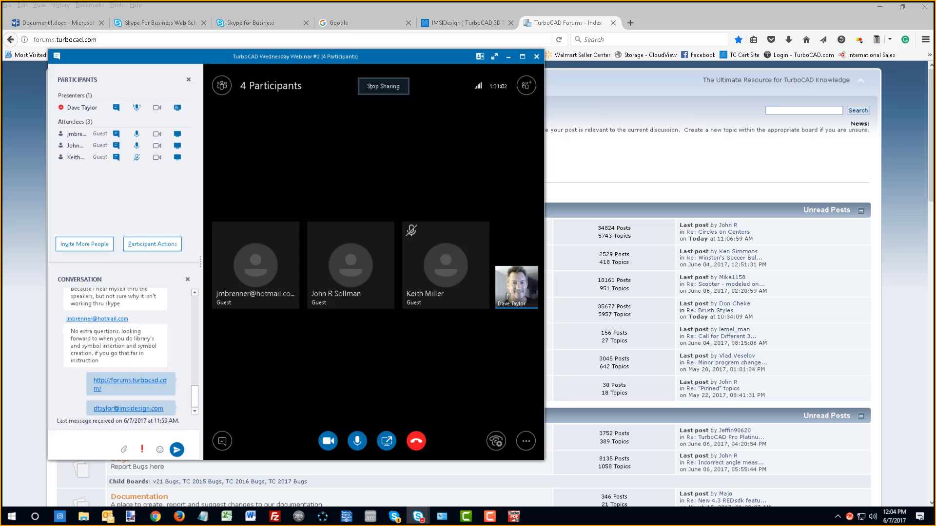
key(F10)
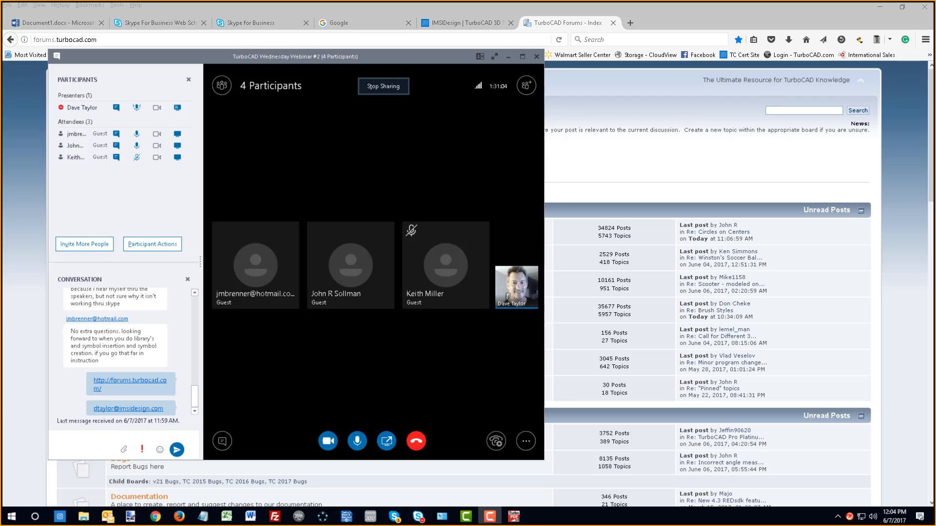